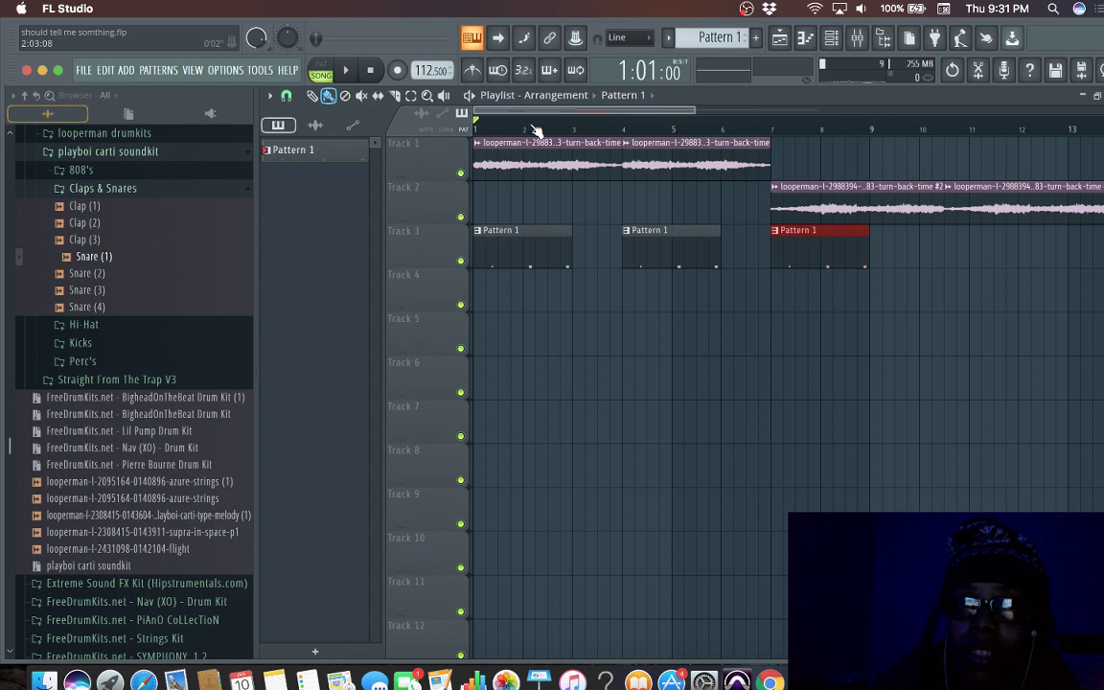
# Step: Play the song and place a Pattern 1 clip on Track 3 starting at bar 10
pyautogui.press('space')
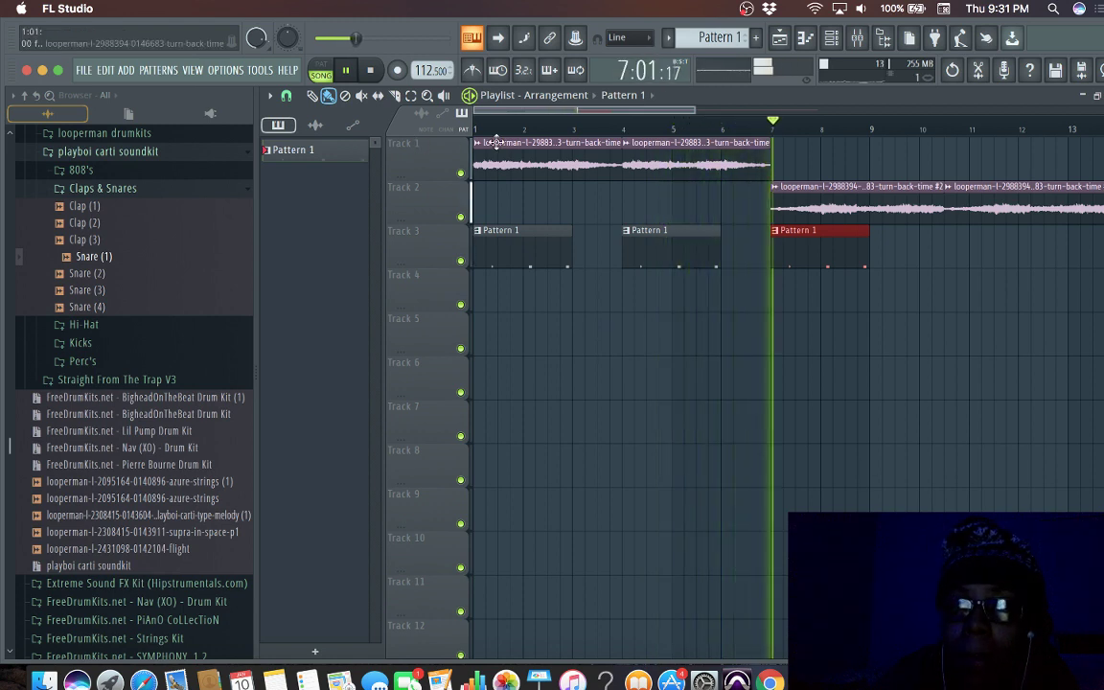
pyautogui.click(943, 254)
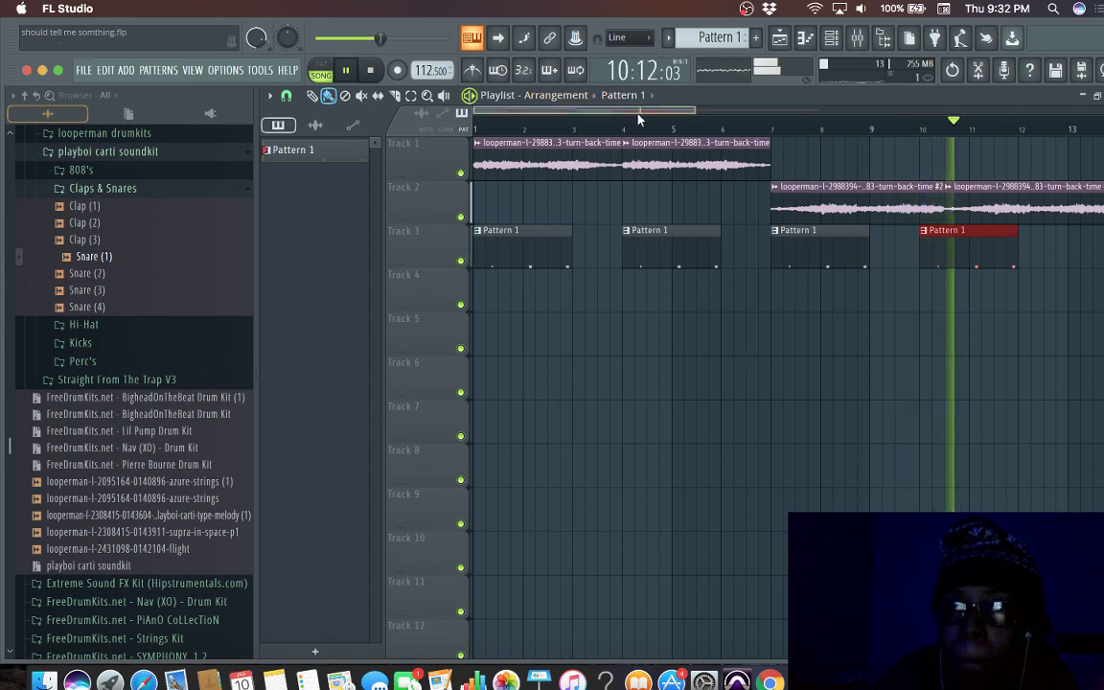
pyautogui.moveTo(600, 110); pyautogui.dragTo(658, 123)
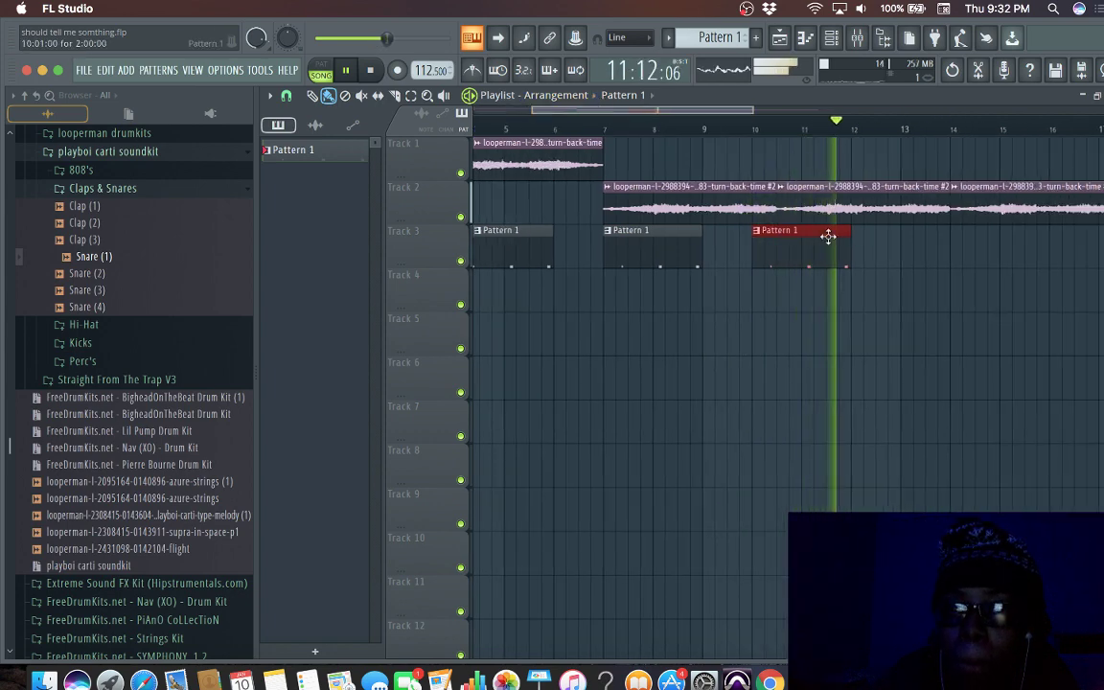
# Step: Replay the song from just before bar 7 and shift the last Pattern 1 clip on Track 3 to start at bar 10
pyautogui.press('space')
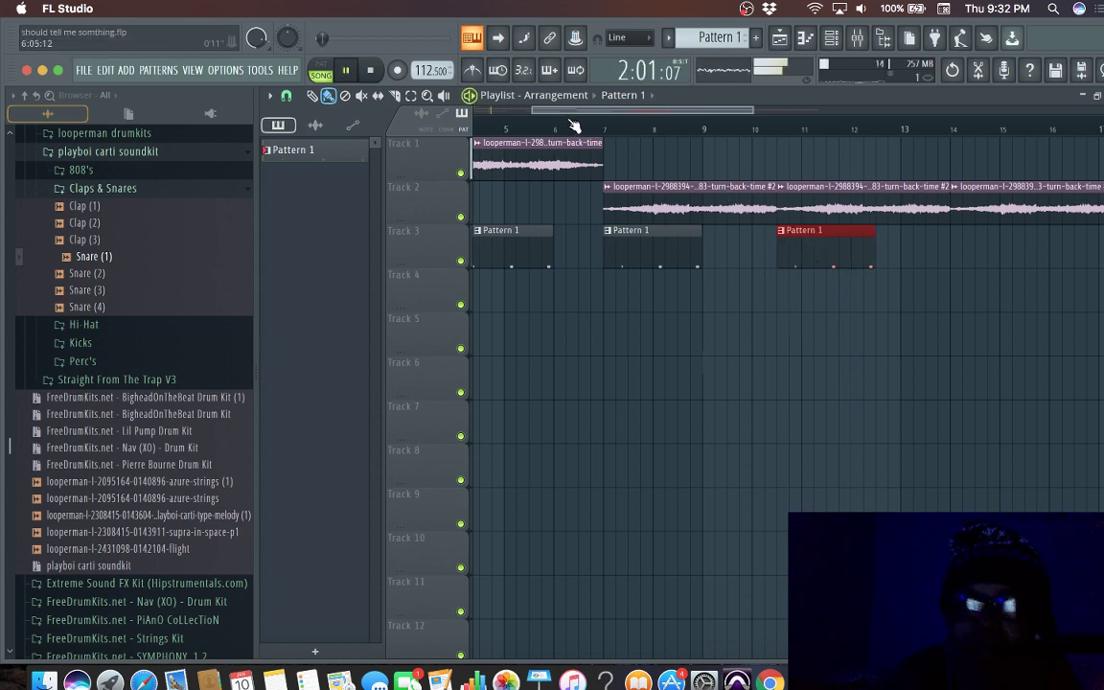
pyautogui.click(600, 131)
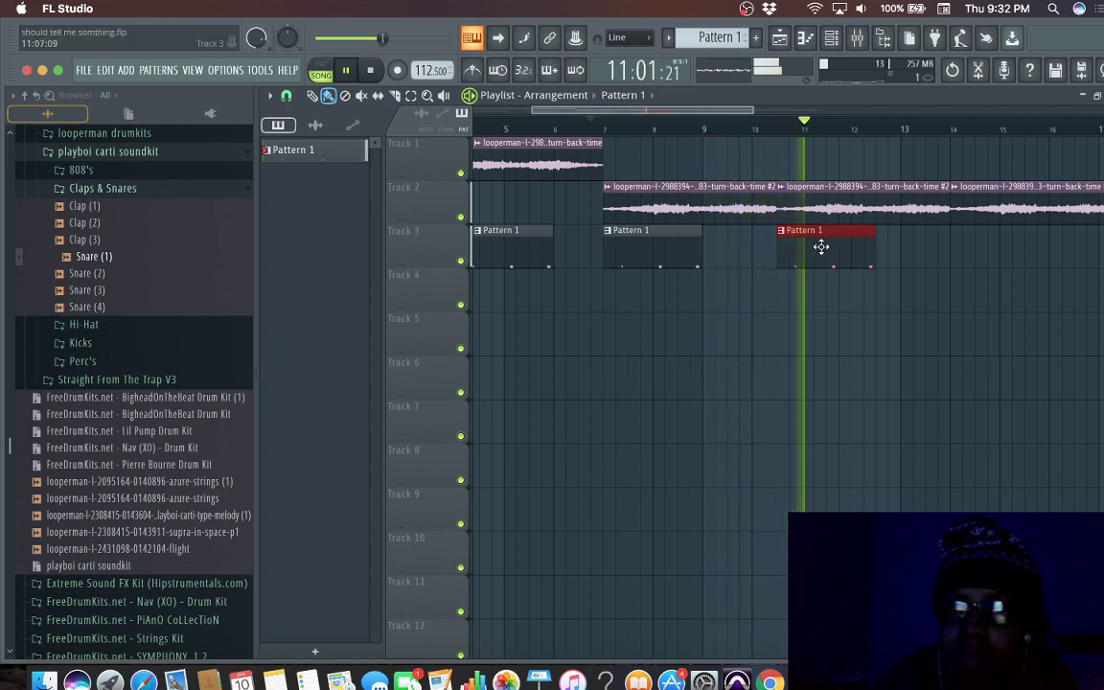
pyautogui.moveTo(821, 247); pyautogui.dragTo(796, 246)
pyautogui.press('space')
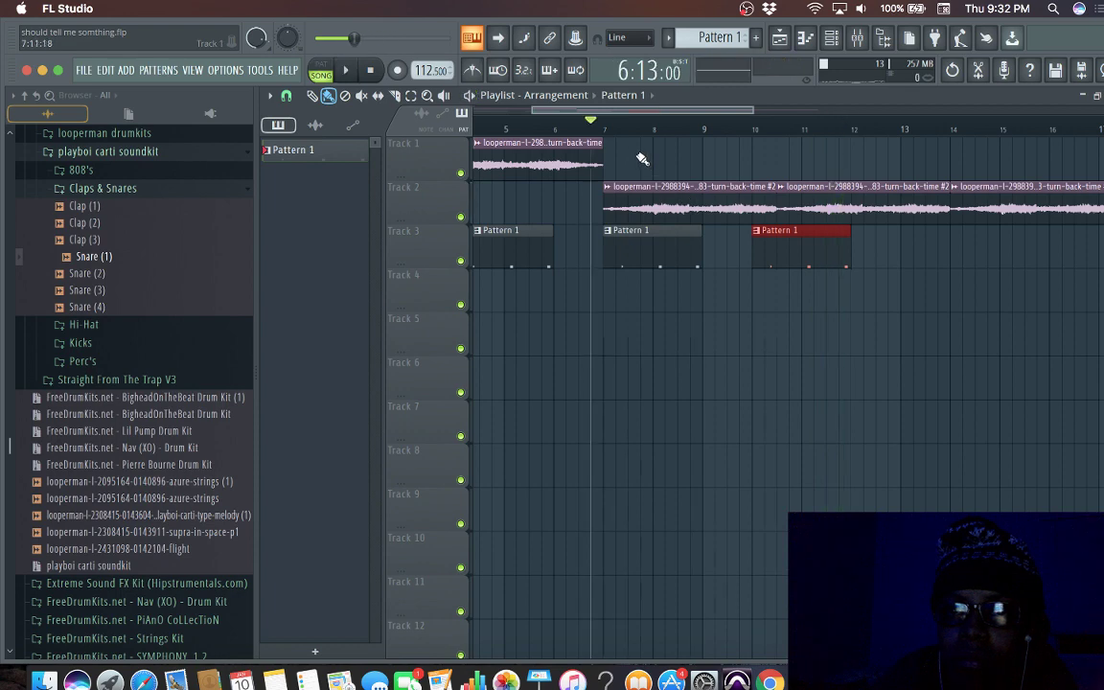
# Step: Resume playback and extend Track 3 with Pattern 1 clips starting at bars 13, 16 and 19
pyautogui.press('space')
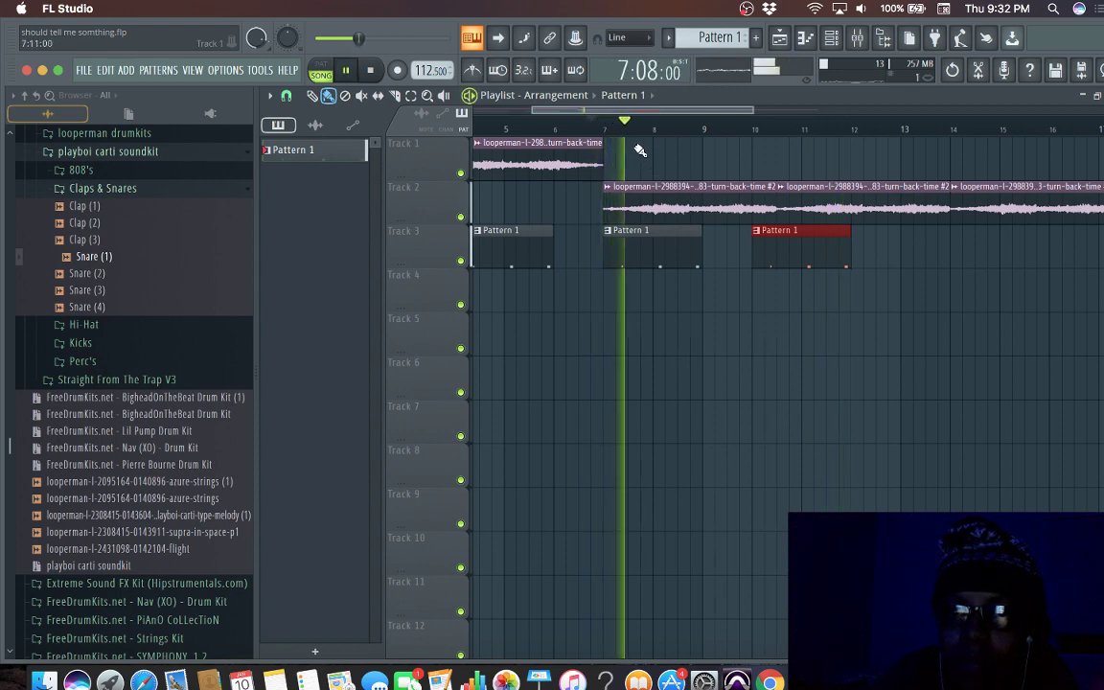
pyautogui.moveTo(692, 111); pyautogui.dragTo(680, 113)
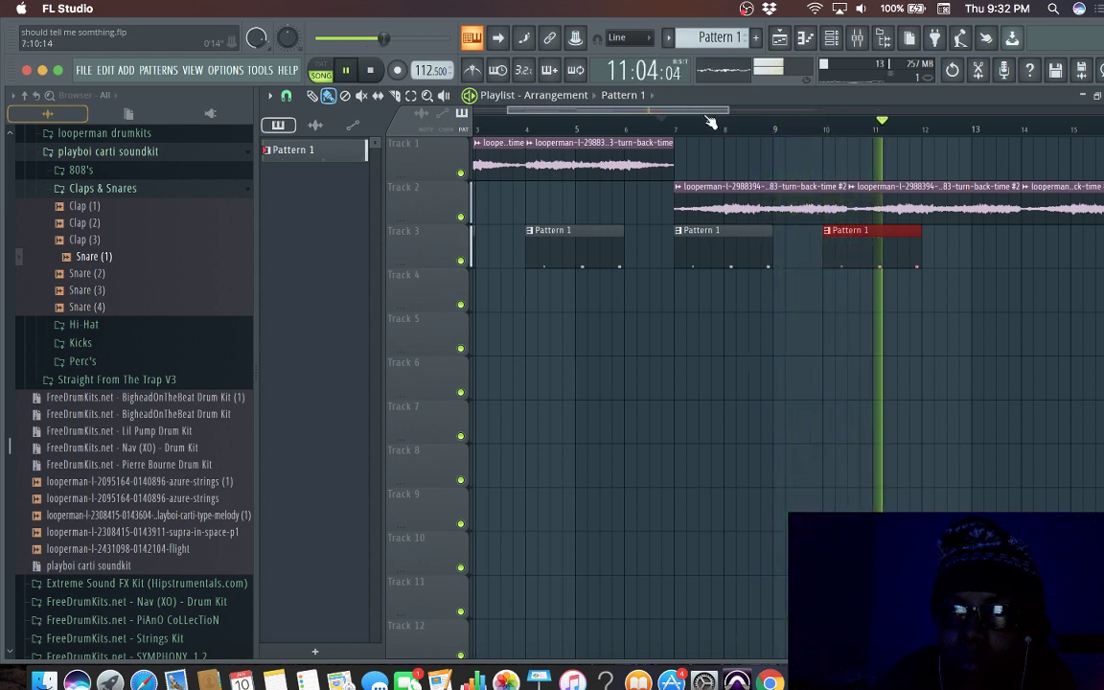
pyautogui.moveTo(704, 111); pyautogui.dragTo(730, 113)
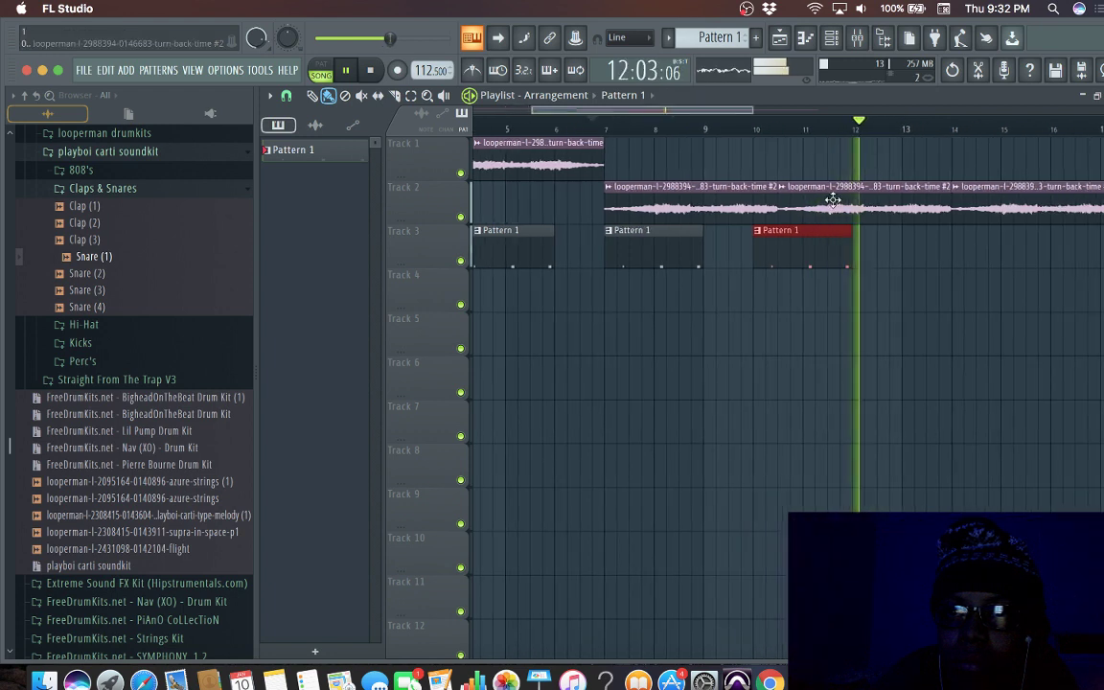
pyautogui.click(912, 260)
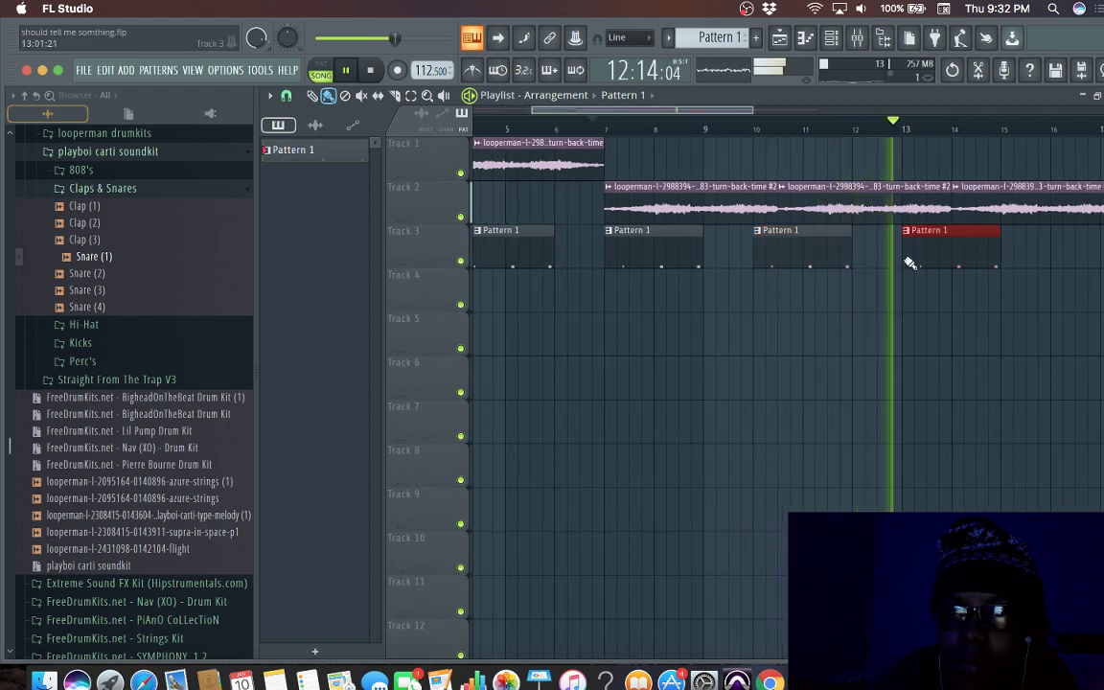
pyautogui.click(1044, 260)
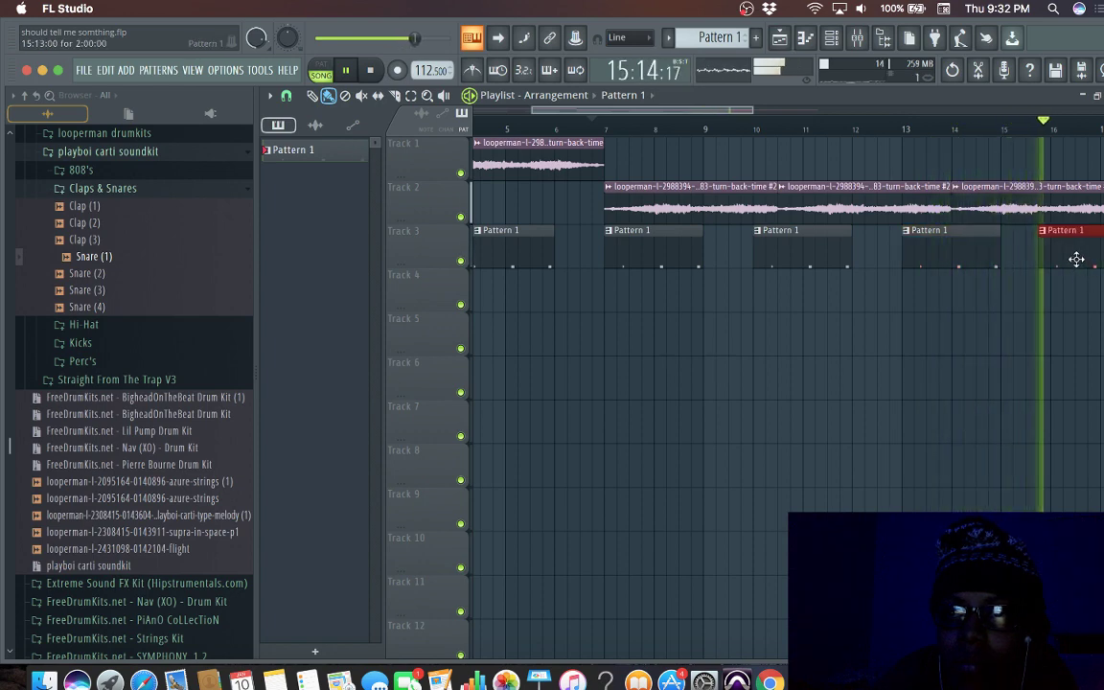
pyautogui.moveTo(1082, 257); pyautogui.dragTo(1088, 256)
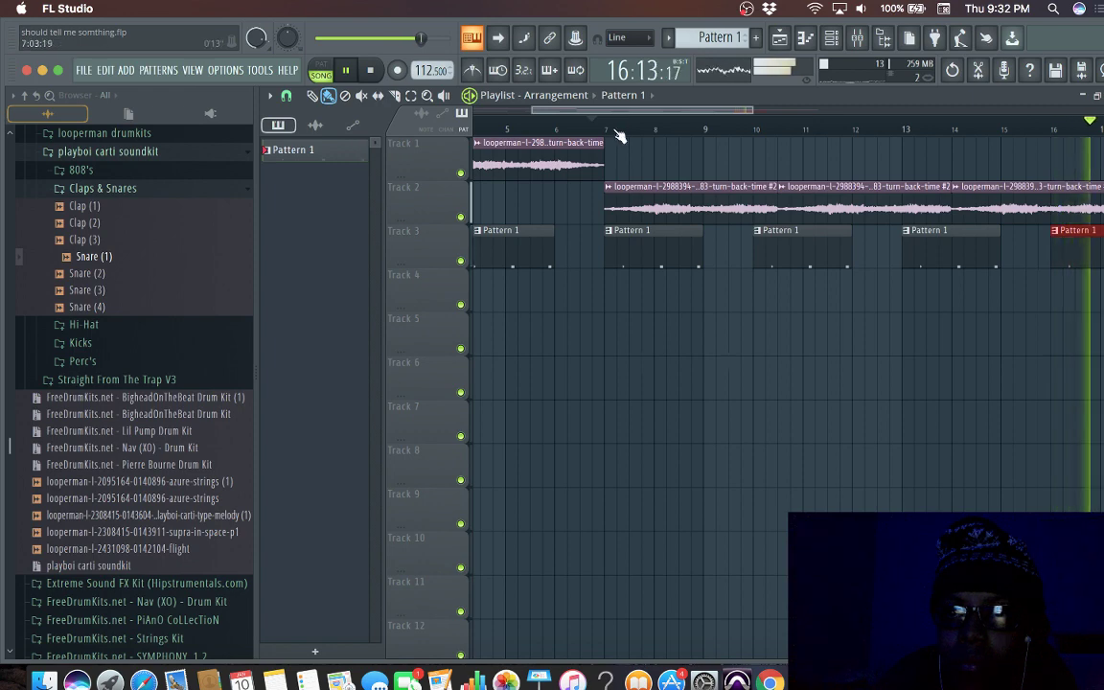
pyautogui.moveTo(525, 100); pyautogui.dragTo(696, 129)
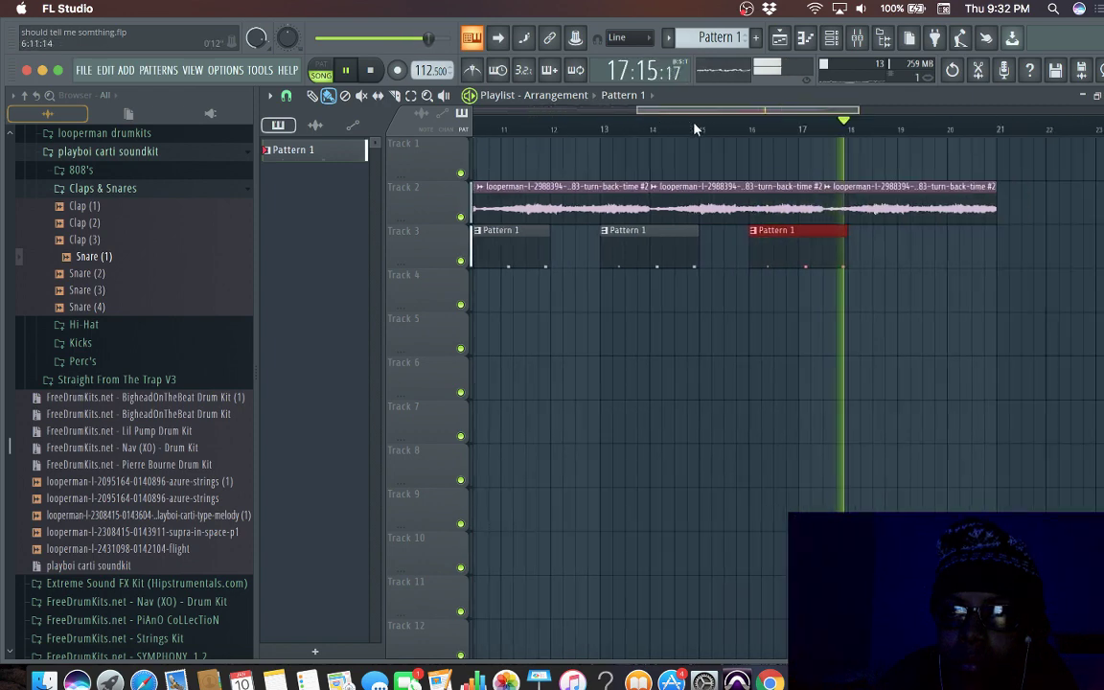
pyautogui.click(874, 254)
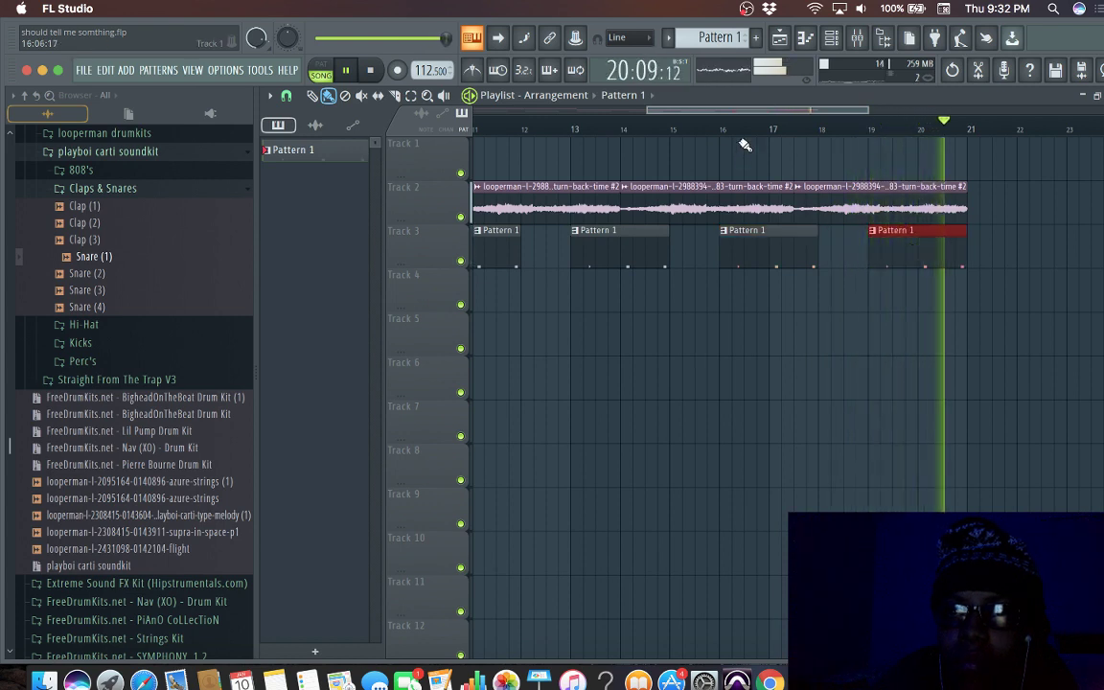
pyautogui.press('space')
pyautogui.moveTo(763, 113); pyautogui.dragTo(613, 111)
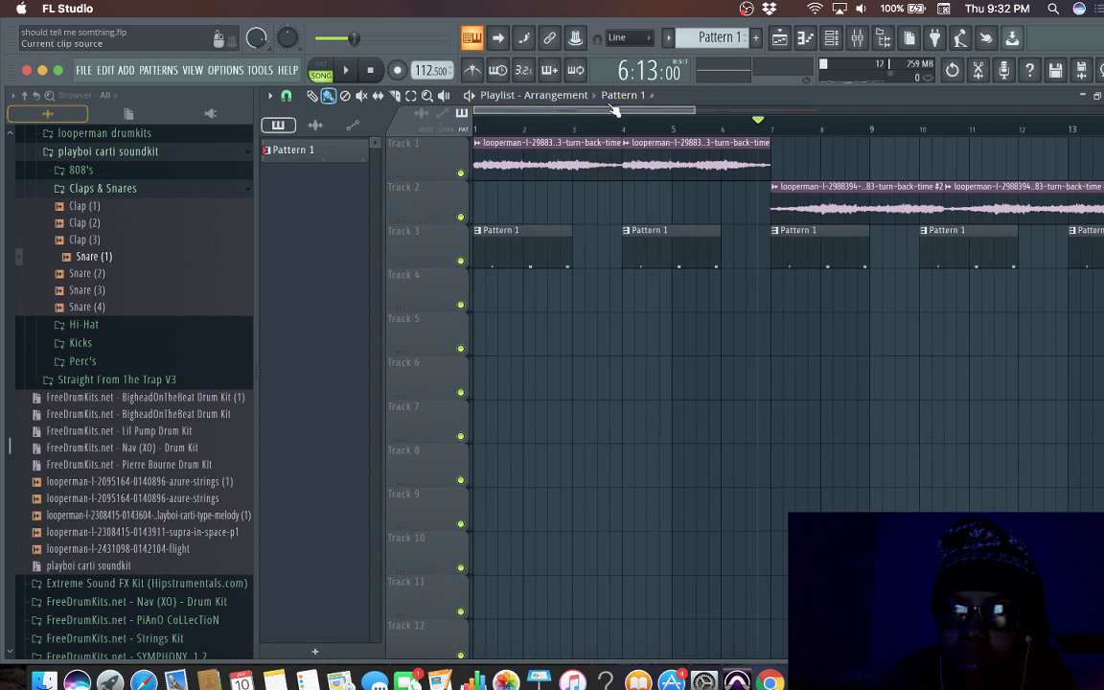
# Step: Open the channel rack and expand the Kick folder of the FreeDrumKits.net - Lil Pump Drum Kit
pyautogui.click(830, 40)
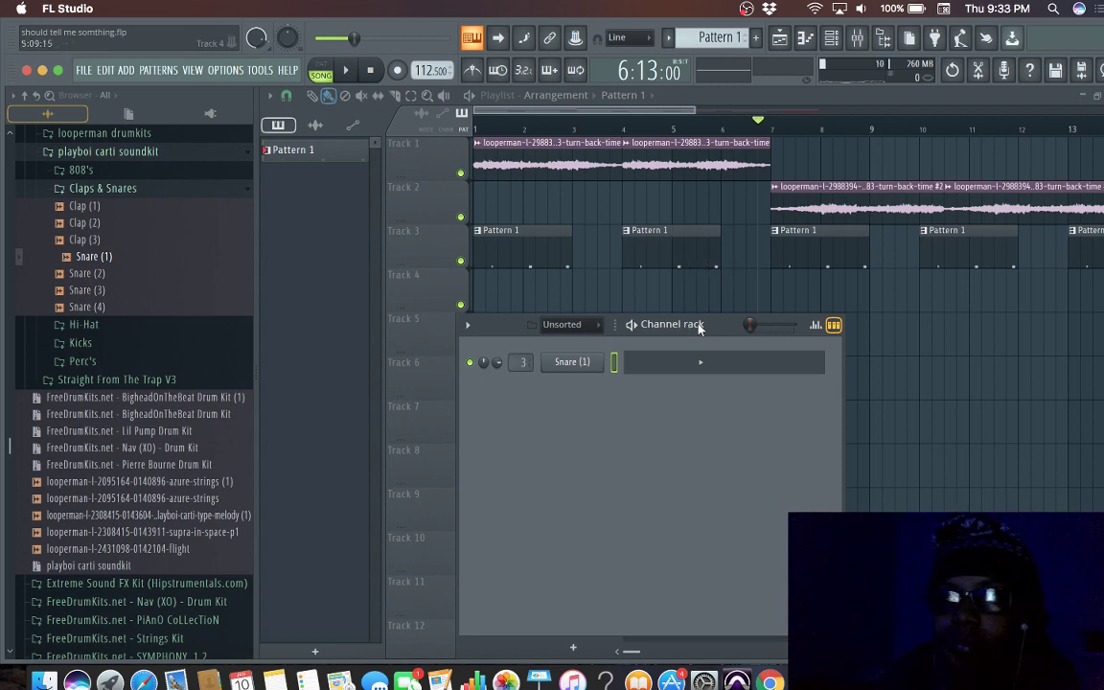
pyautogui.moveTo(699, 326); pyautogui.dragTo(720, 288)
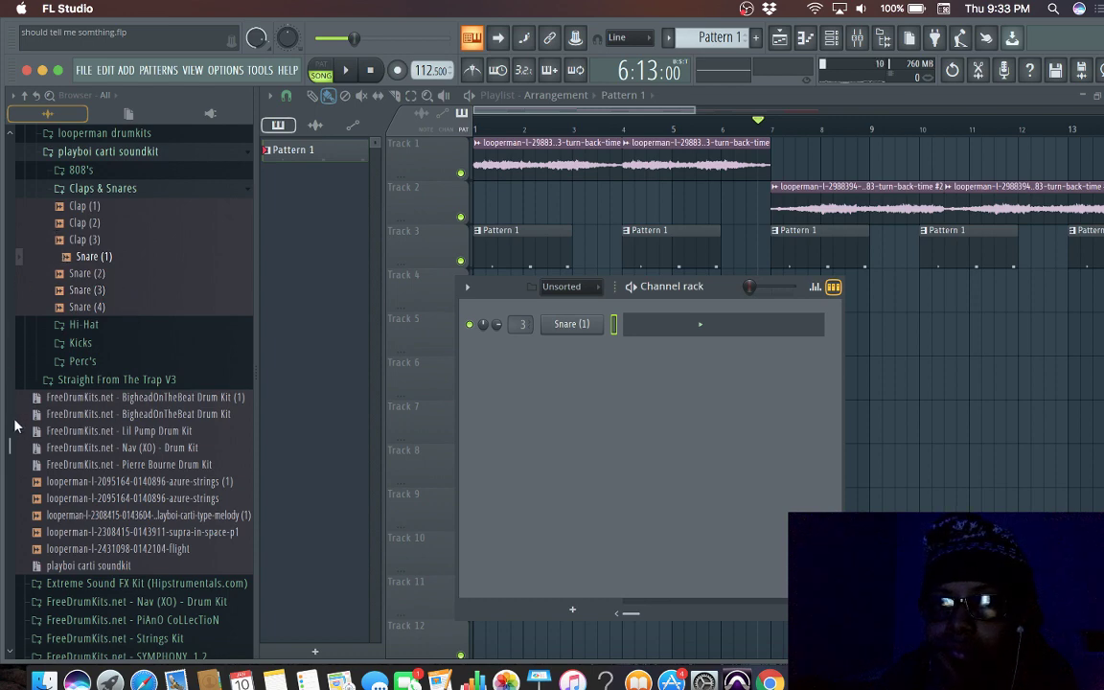
pyautogui.scroll(5, 6, 436)
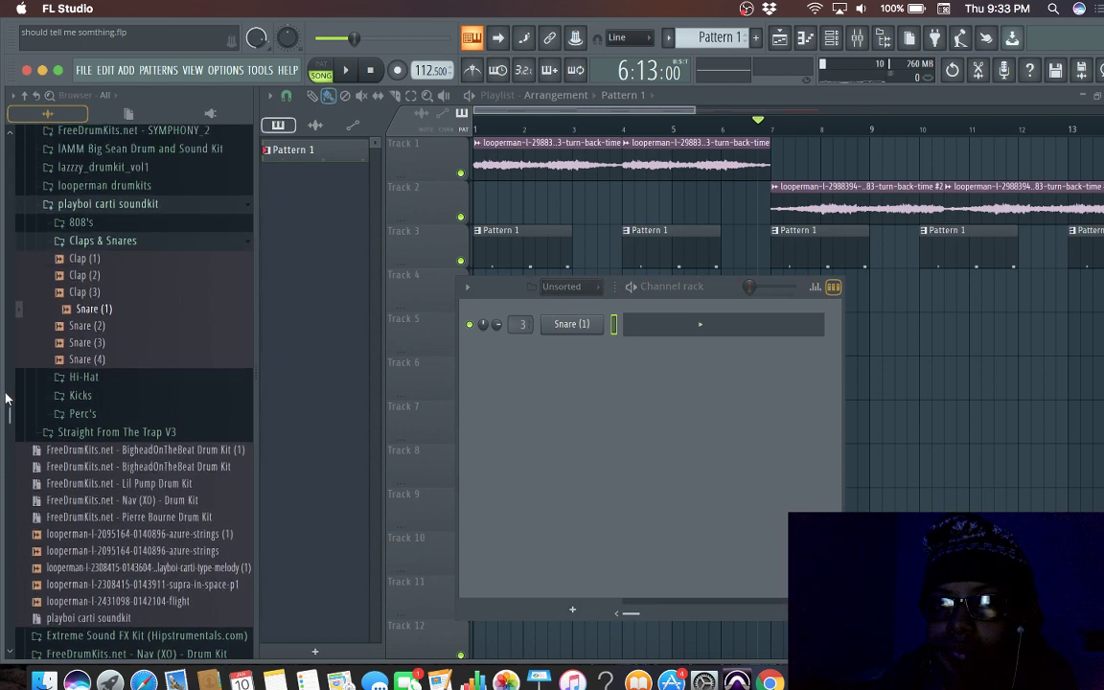
pyautogui.scroll(2, 6, 325)
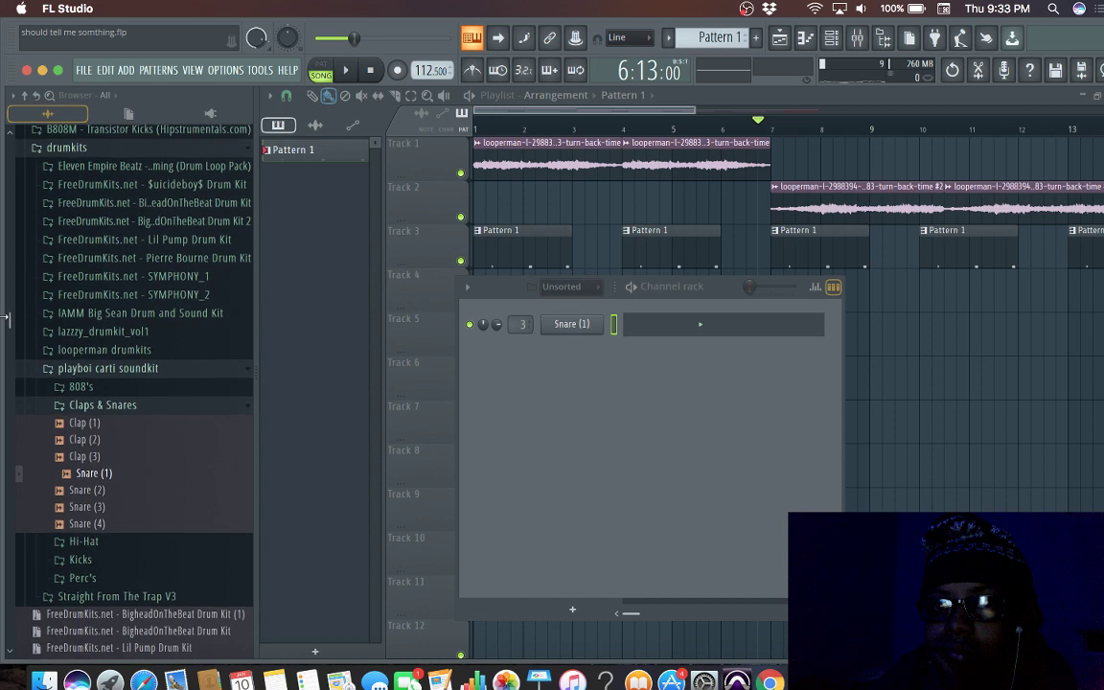
pyautogui.scroll(2, 14, 307)
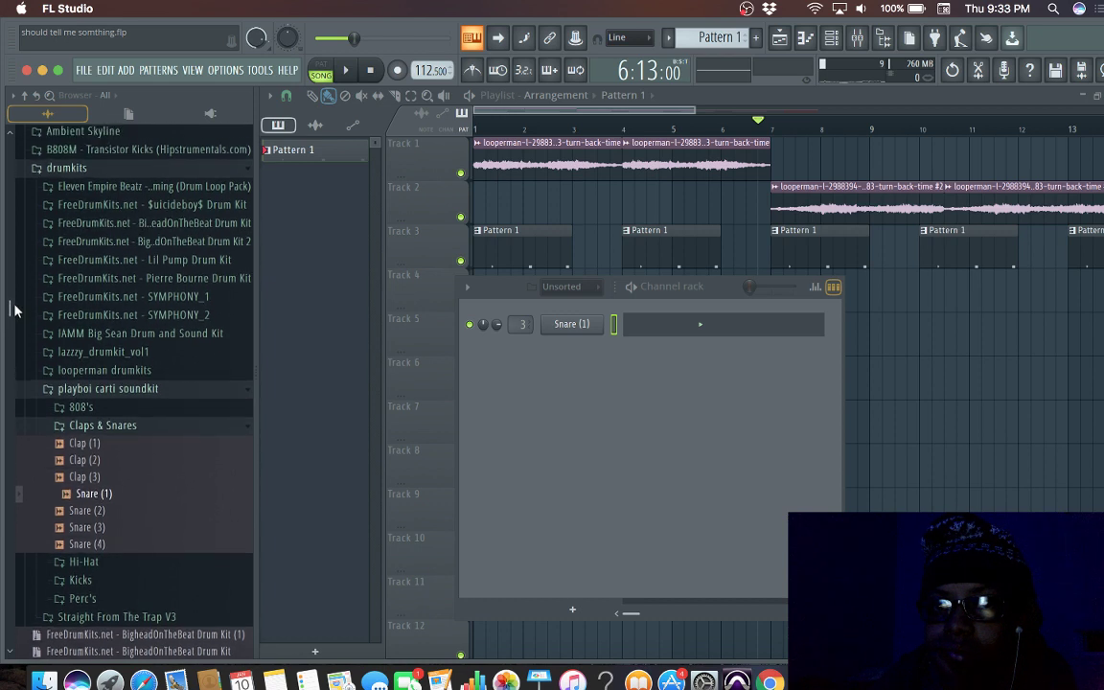
pyautogui.click(97, 298)
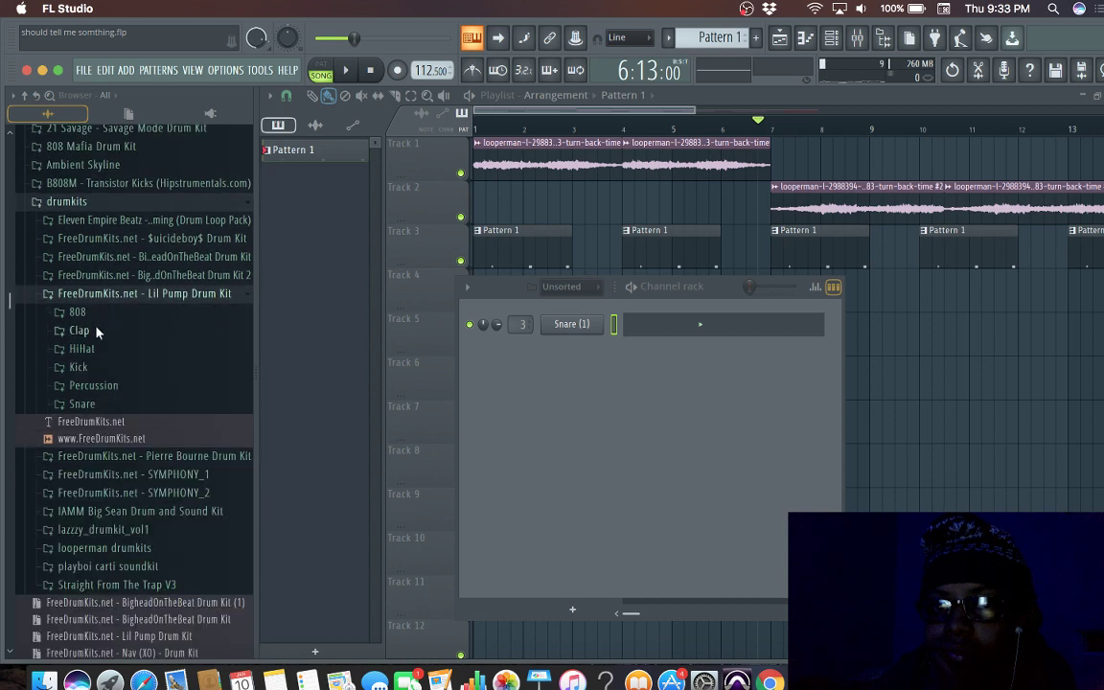
pyautogui.click(98, 331)
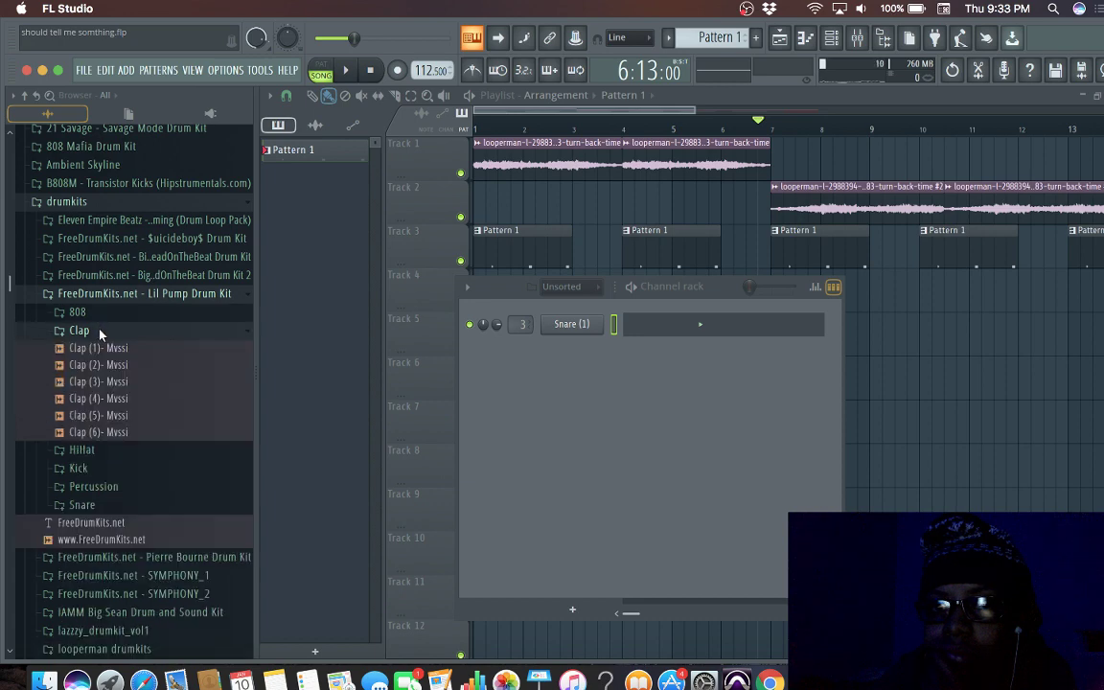
pyautogui.click(99, 330)
pyautogui.click(96, 366)
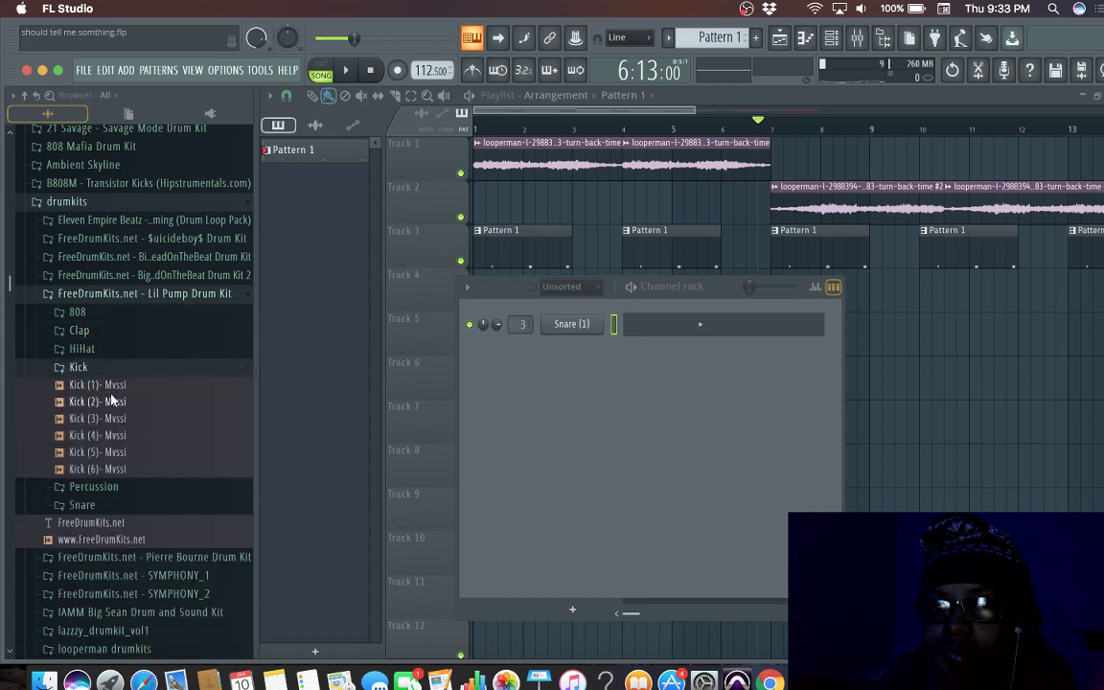
# Step: Preview Kick (1)- Mvssi and Kick (3)- Mvssi, and add Kick (3)- Mvssi as a channel routed to mixer track 4
pyautogui.click(111, 387)
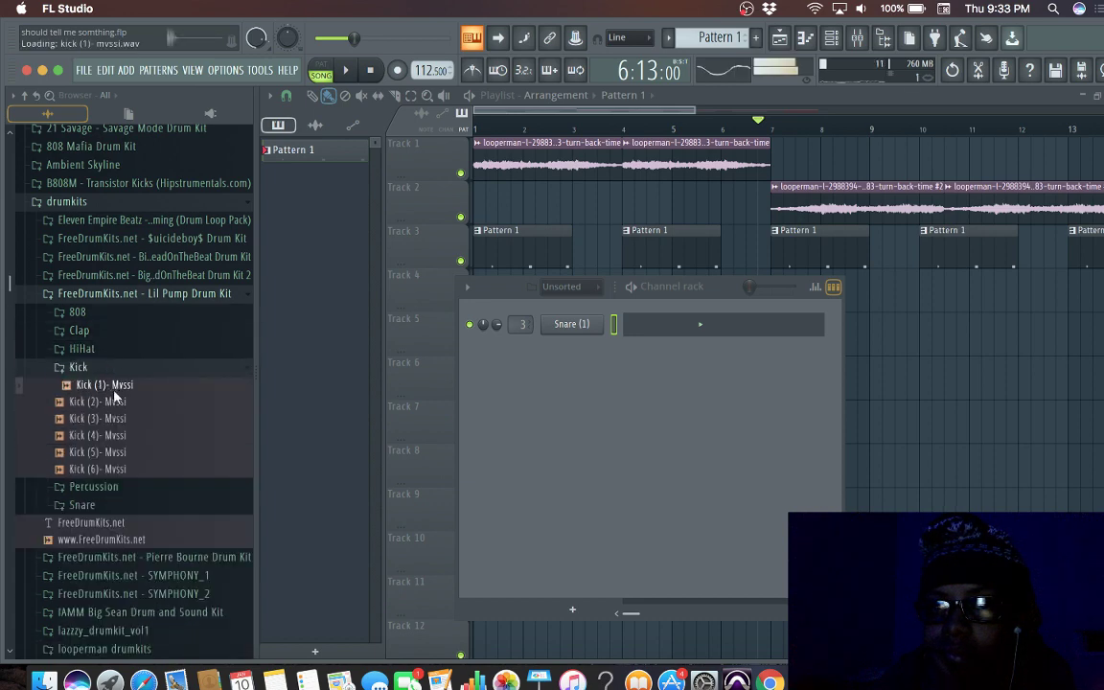
pyautogui.click(119, 419)
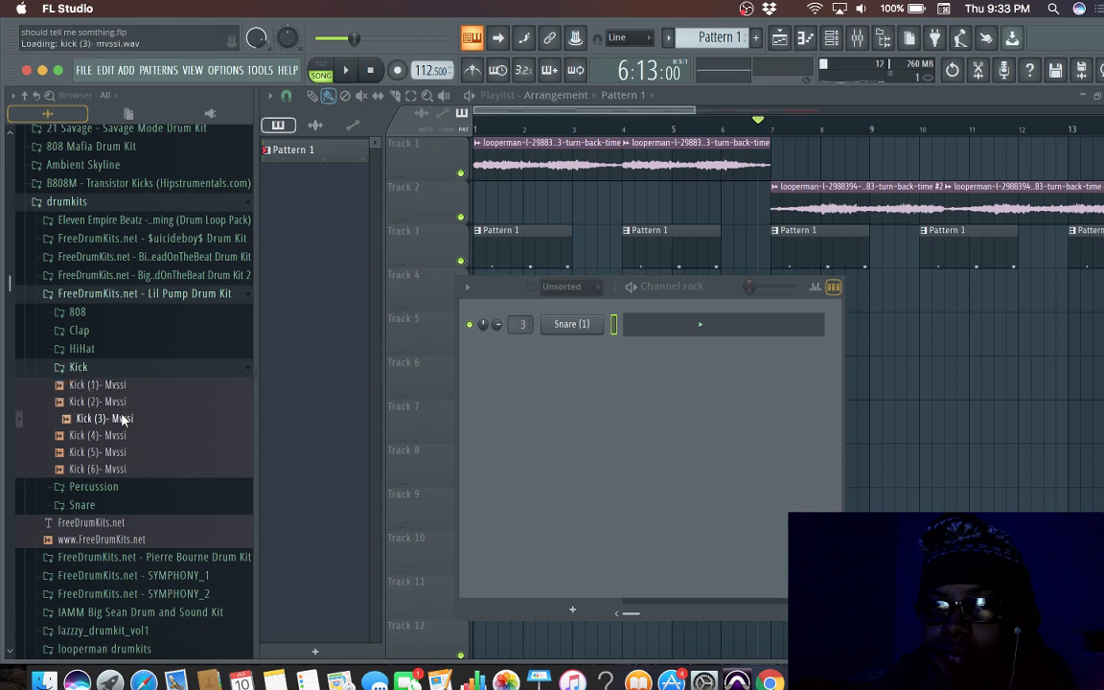
pyautogui.moveTo(120, 418); pyautogui.dragTo(569, 370)
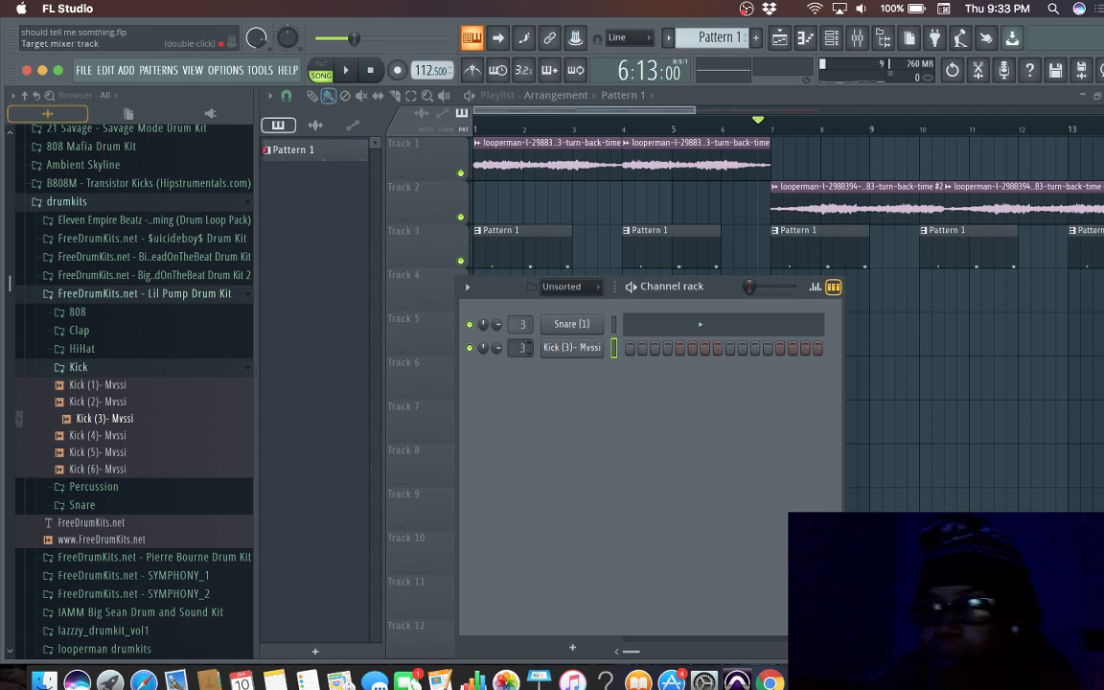
pyautogui.press('space')
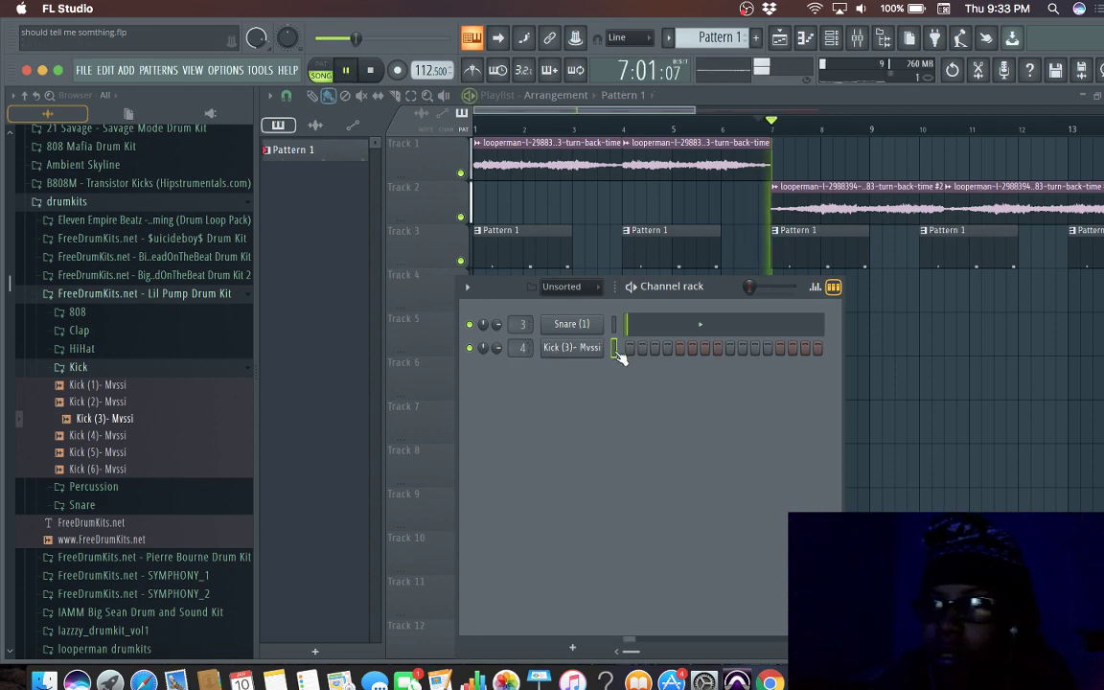
pyautogui.press('space')
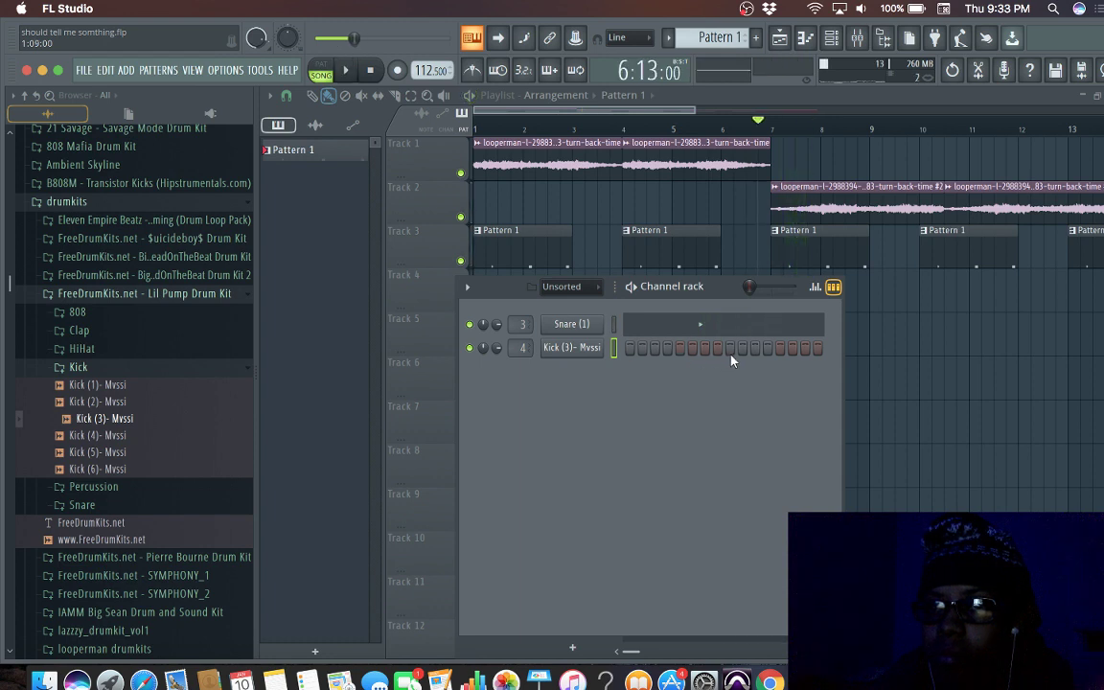
# Step: Delete the Kick (3)- Mvssi channel from the channel rack
pyautogui.press('F6')
pyautogui.click(475, 125)
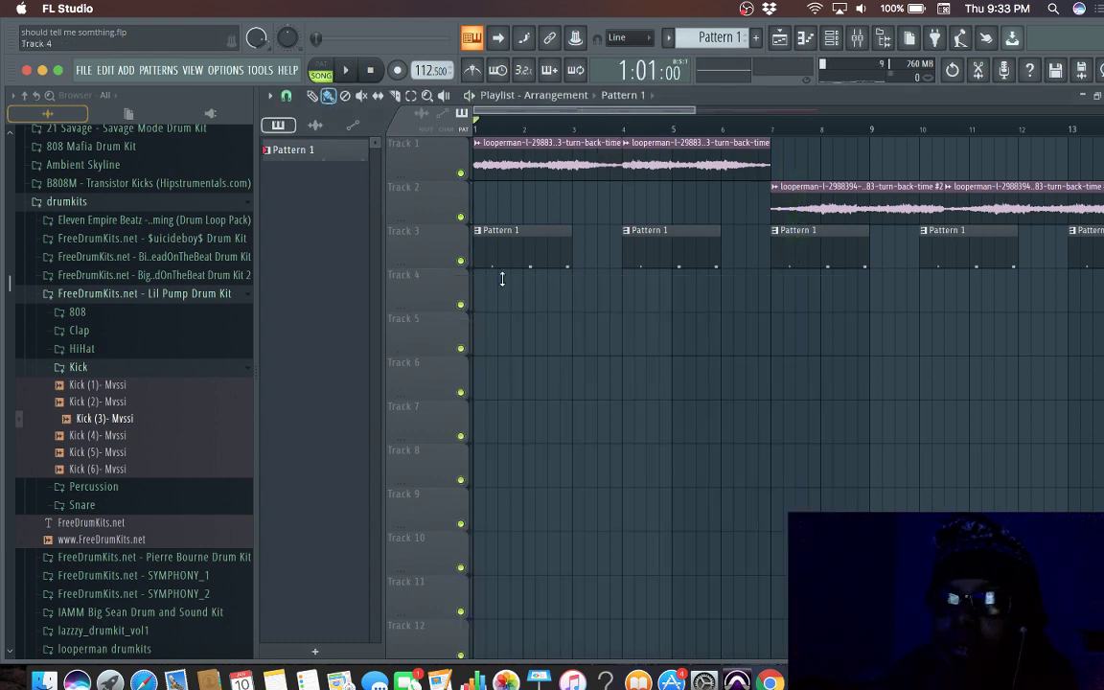
pyautogui.click(835, 39)
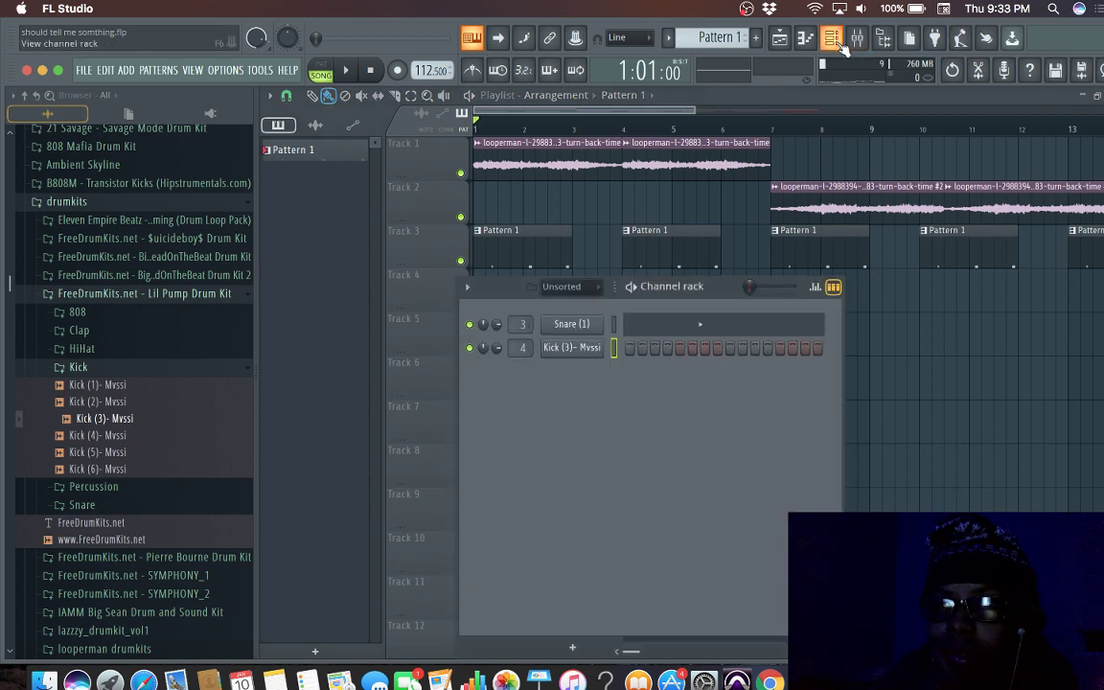
pyautogui.rightClick(579, 356)
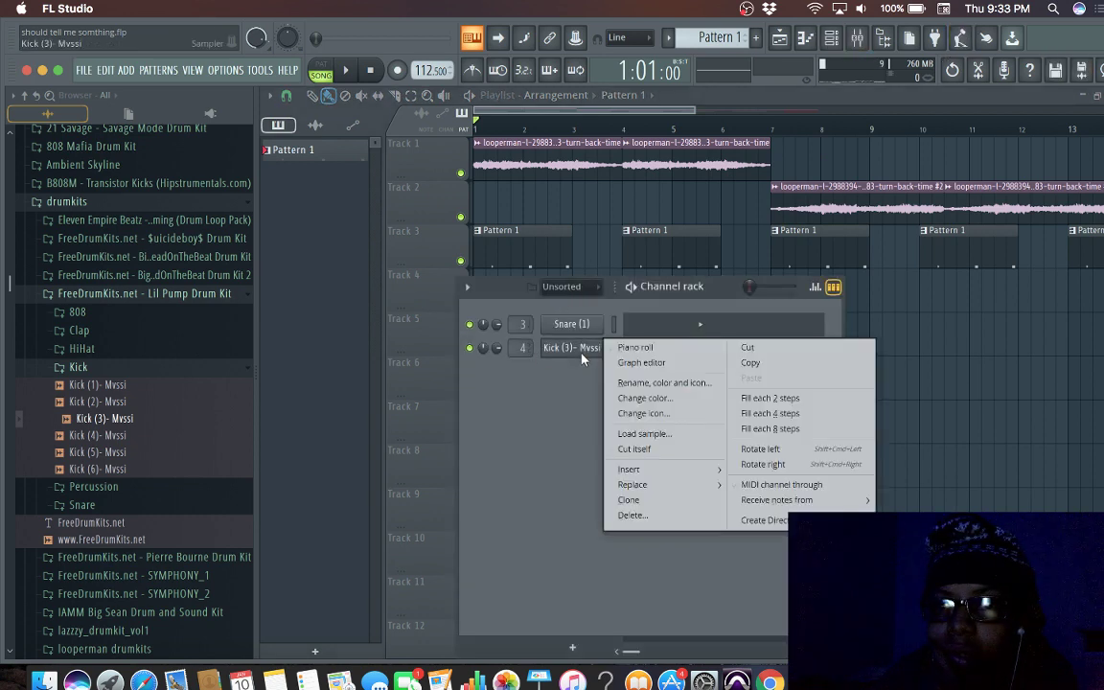
pyautogui.click(640, 517)
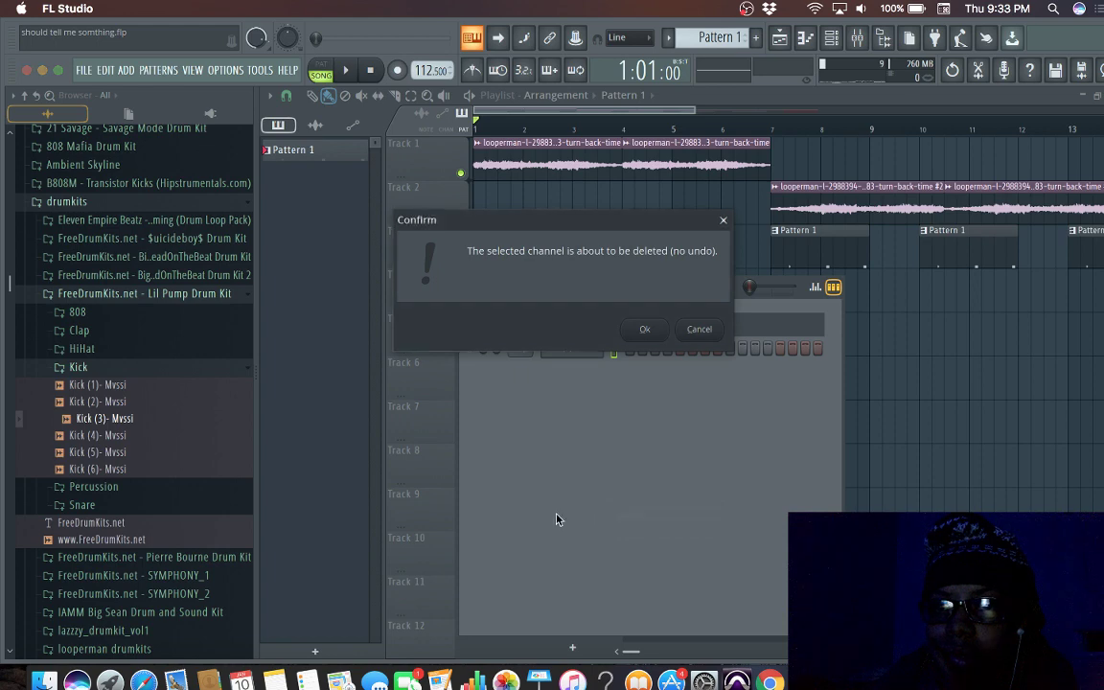
pyautogui.click(647, 329)
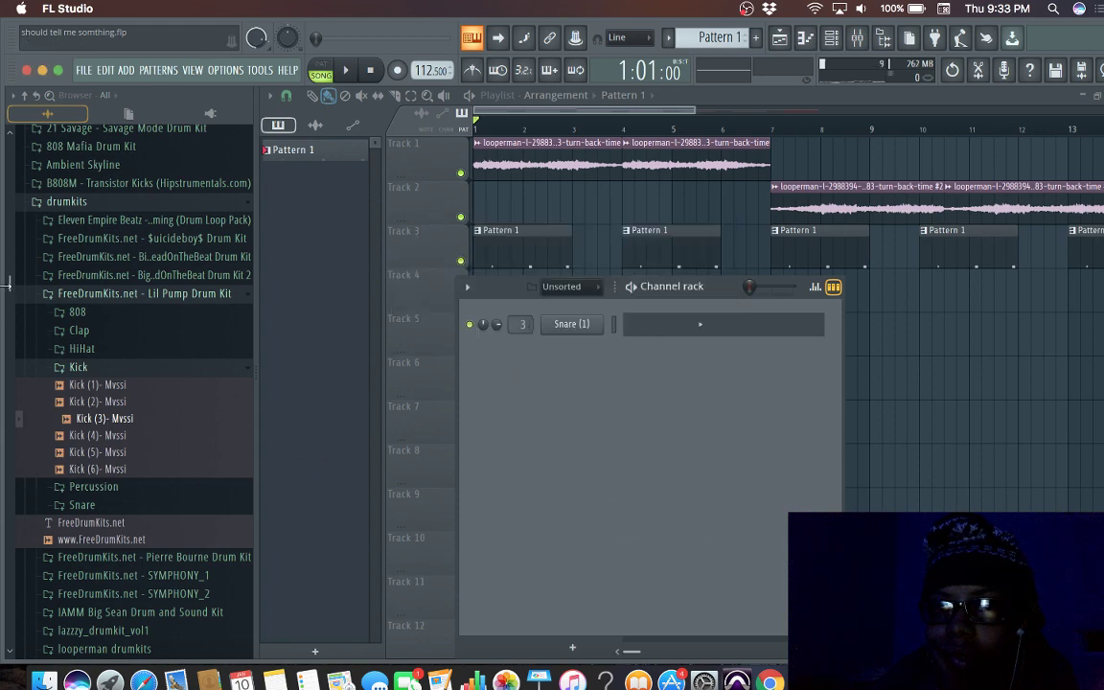
# Step: Preview kicks in the B808M - Transistor Kicks folder, including Transistor Kicks 04 and 06, and collapse the folder
pyautogui.scroll(2, 25, 259)
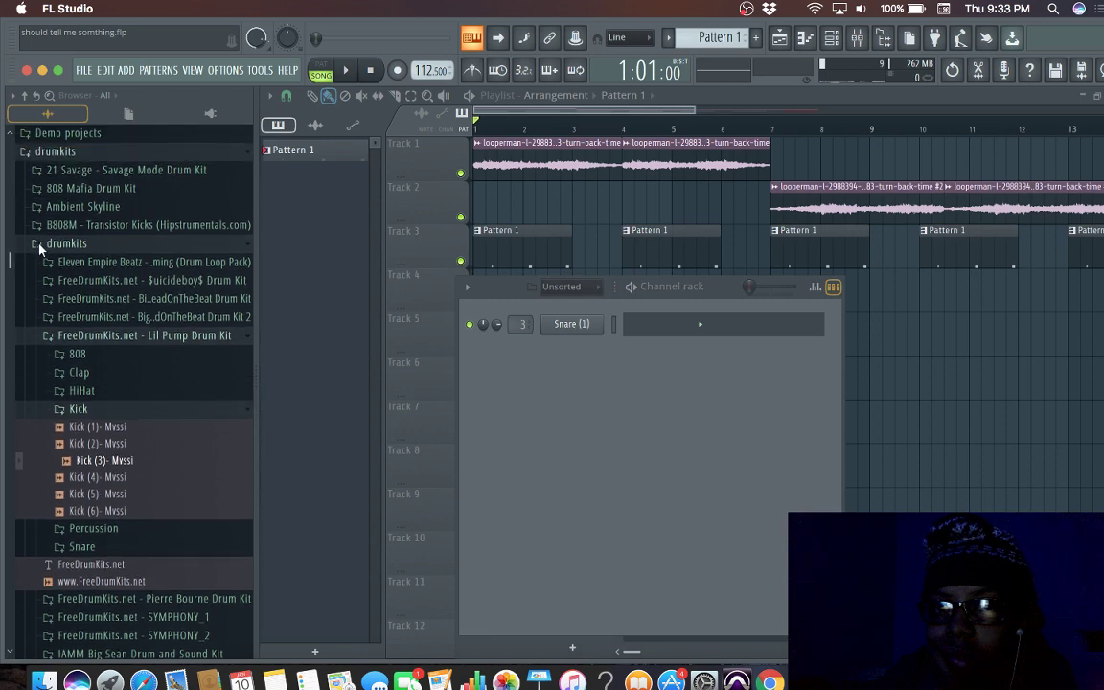
pyautogui.click(86, 223)
pyautogui.click(100, 292)
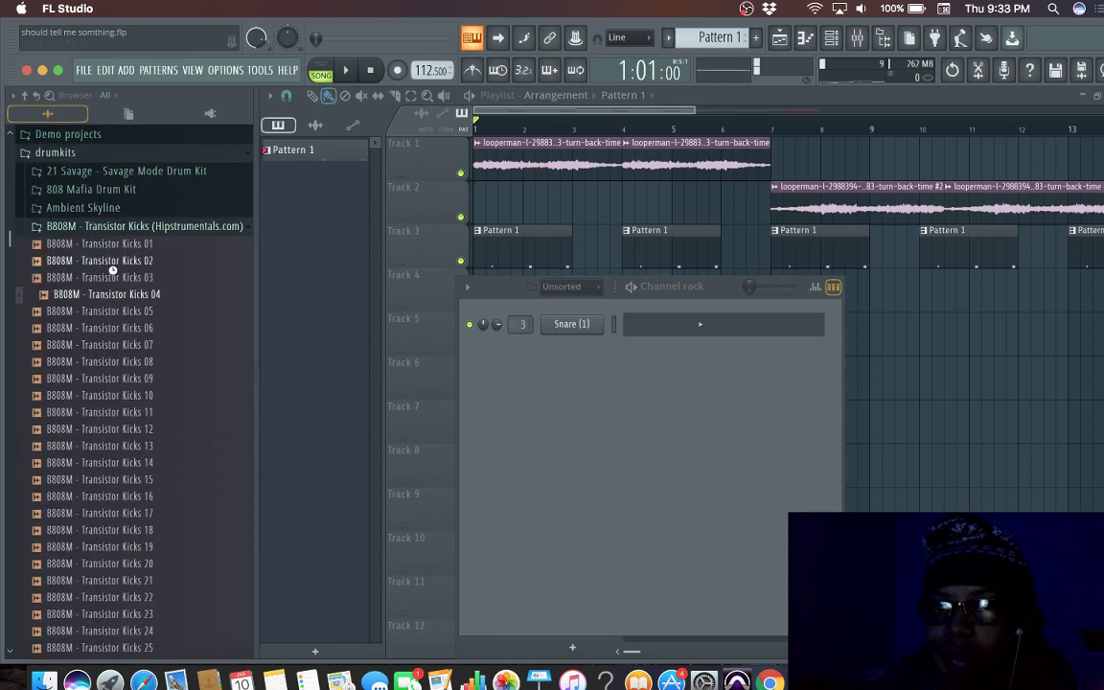
pyautogui.click(111, 245)
pyautogui.click(106, 328)
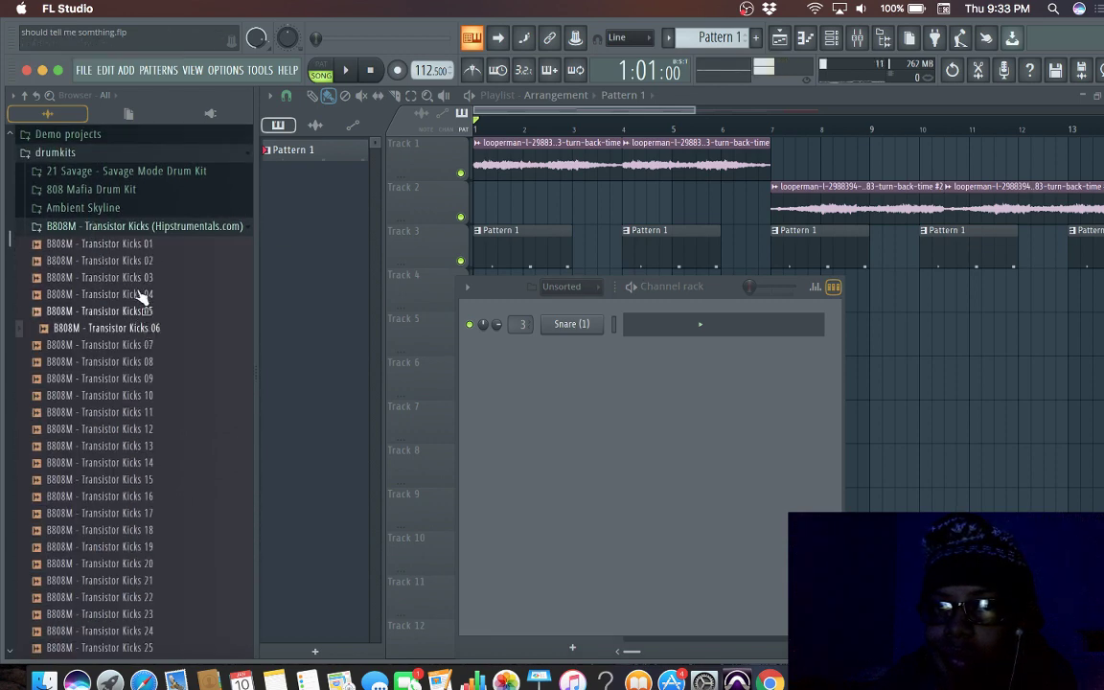
pyautogui.click(109, 228)
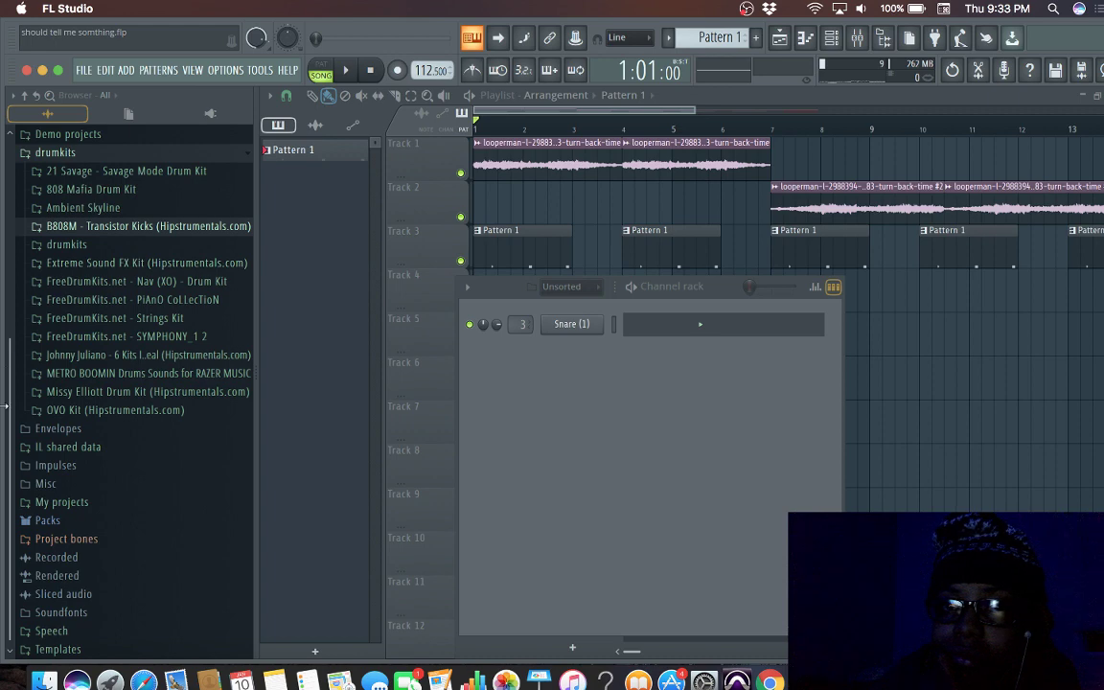
# Step: Preview Bad Guy 808, X 808 1, No Heart 808 and Mad High 808 in the 21 Savage - Savage Mode Drum Kit, and collapse the kit
pyautogui.scroll(2, 93, 316)
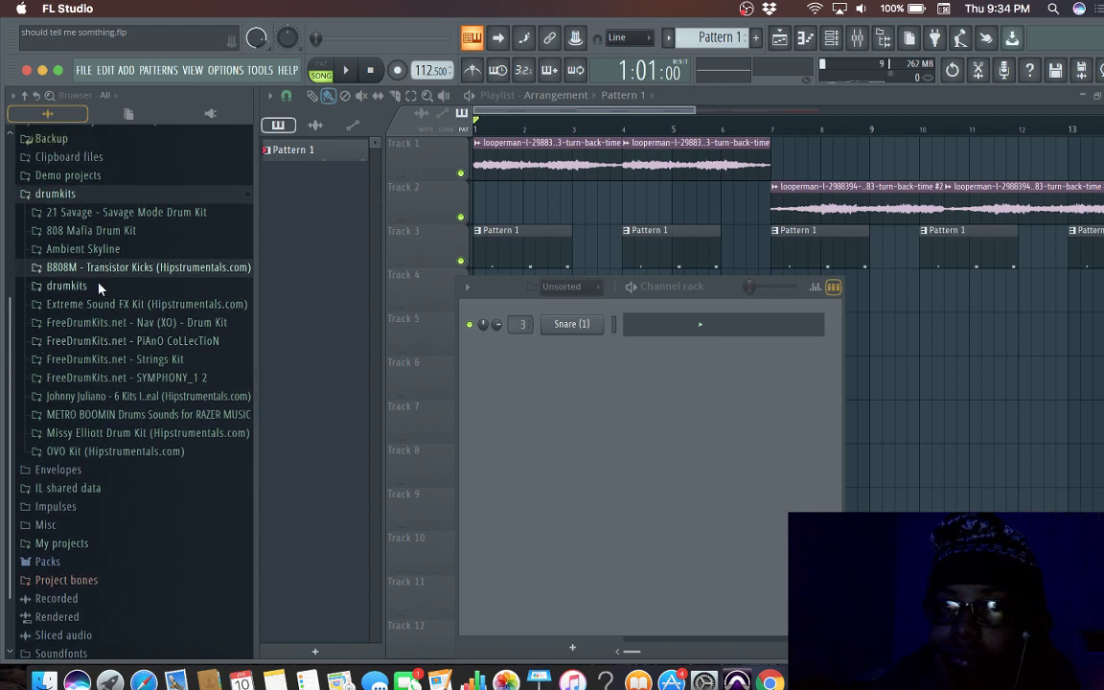
pyautogui.click(109, 212)
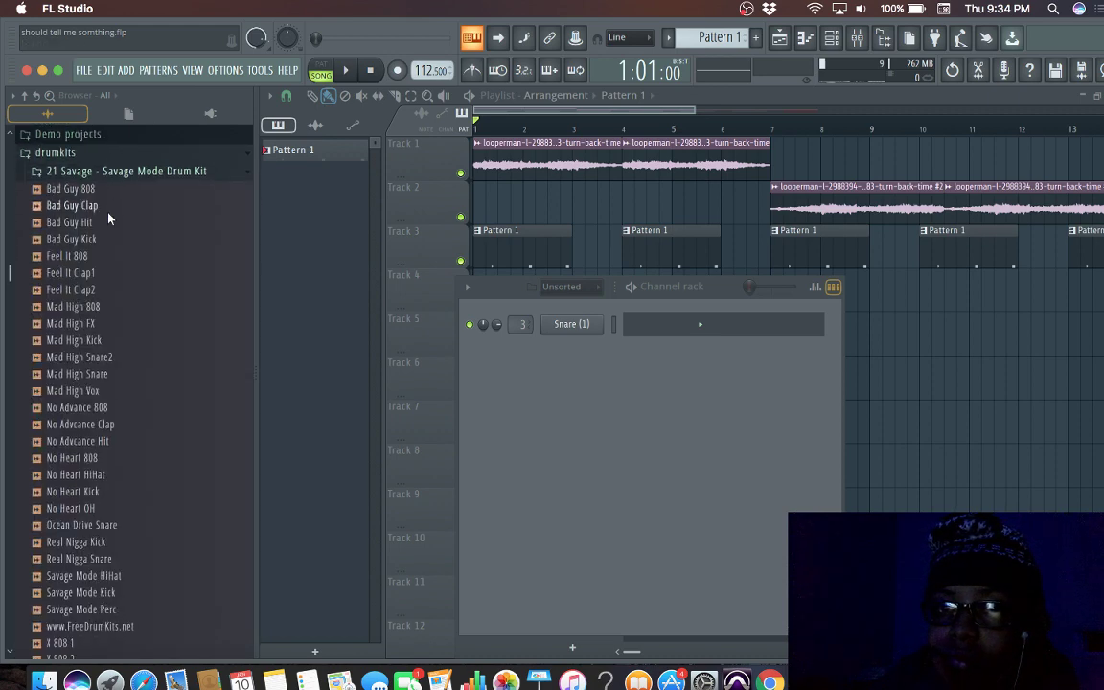
pyautogui.click(99, 189)
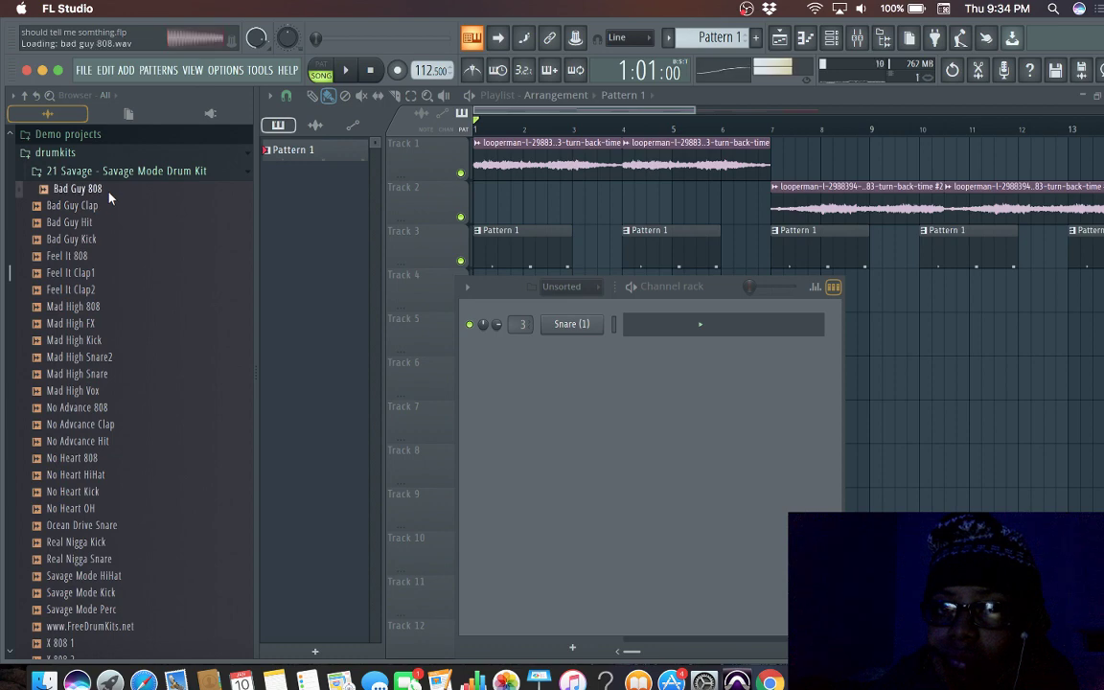
pyautogui.click(153, 652)
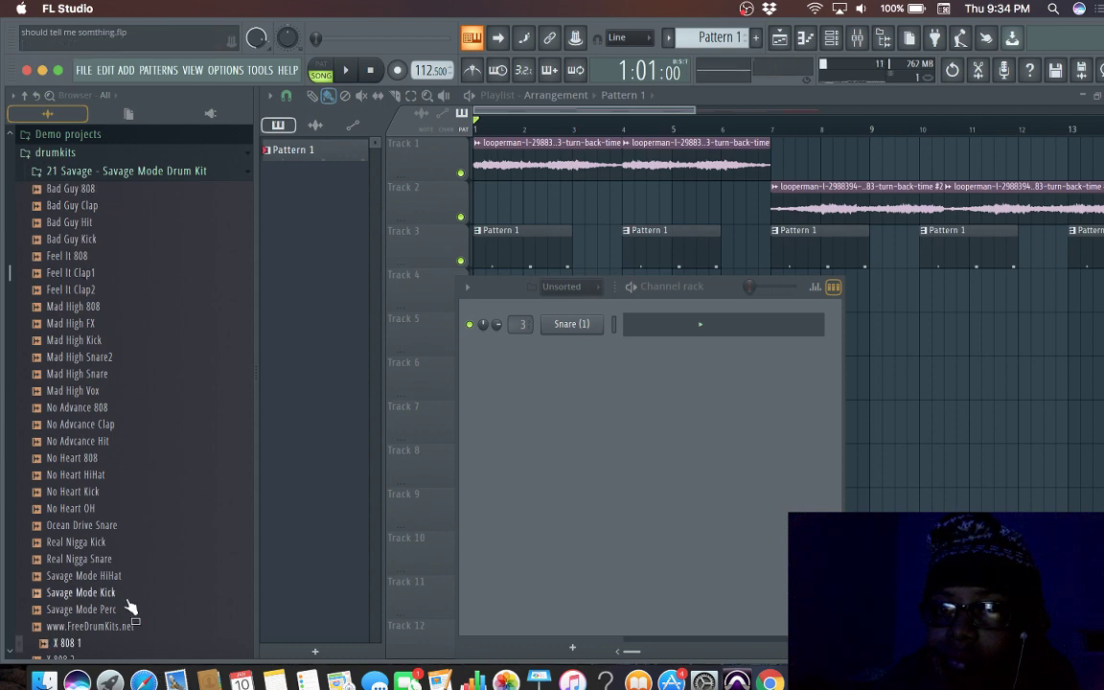
pyautogui.click(116, 459)
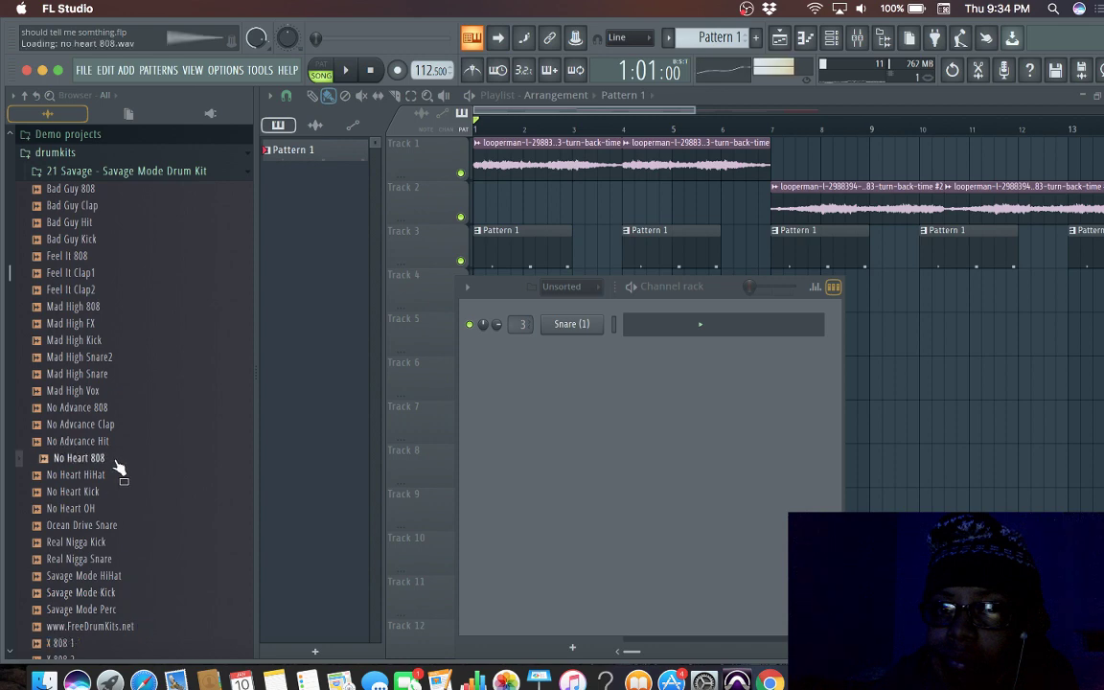
pyautogui.click(96, 307)
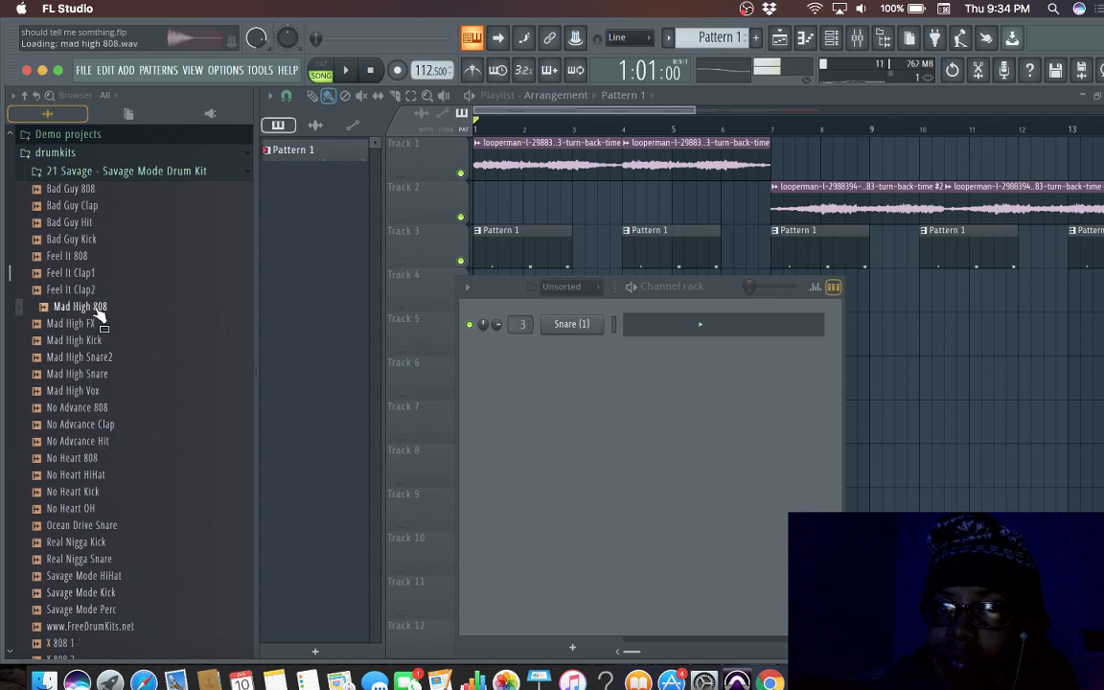
pyautogui.click(139, 176)
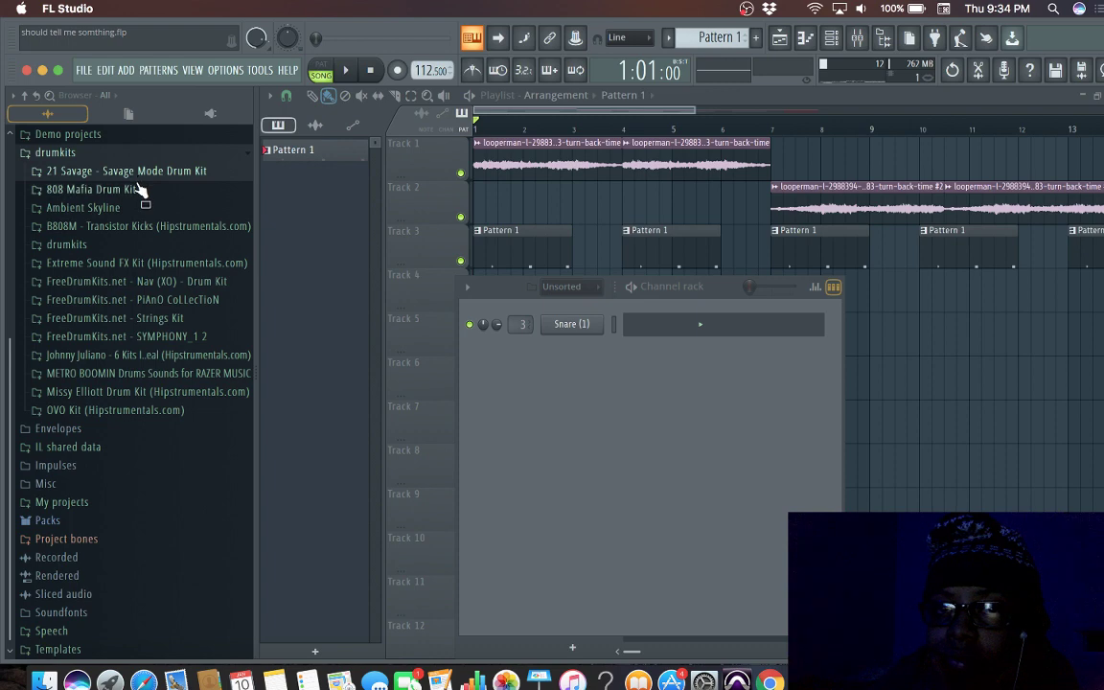
# Step: Preview kicks from the 808 Mafia 808 Kicks folder of the 808 Mafia Drum Kit, including Kick (1) to Kick (3), and collapse it
pyautogui.click(141, 189)
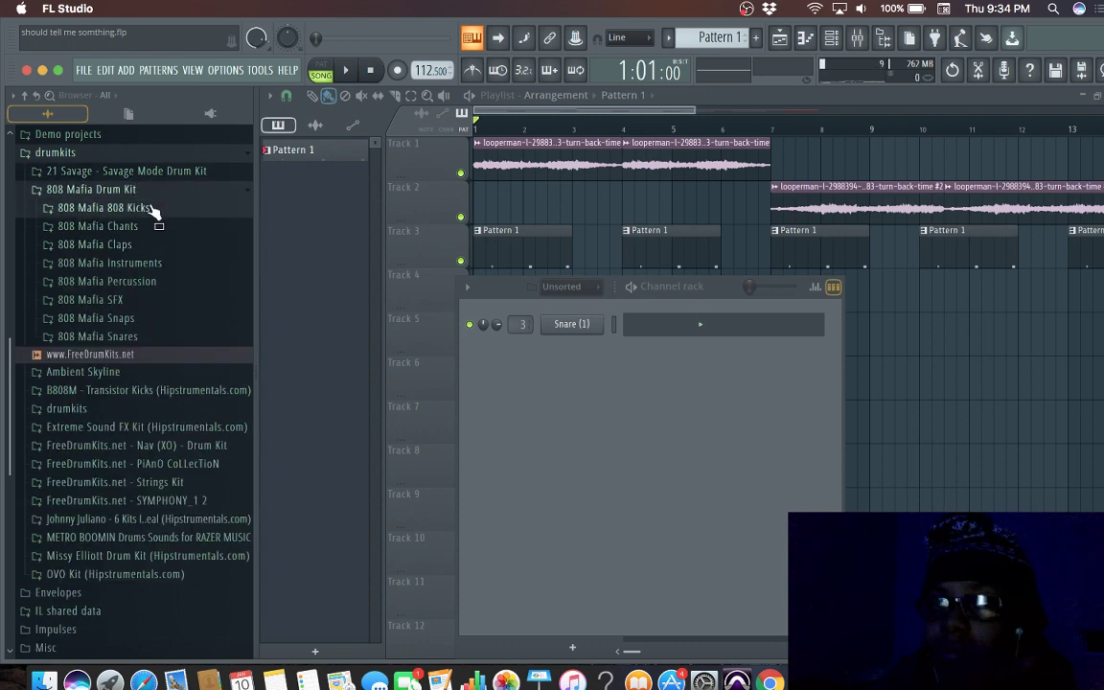
pyautogui.click(143, 207)
pyautogui.click(150, 229)
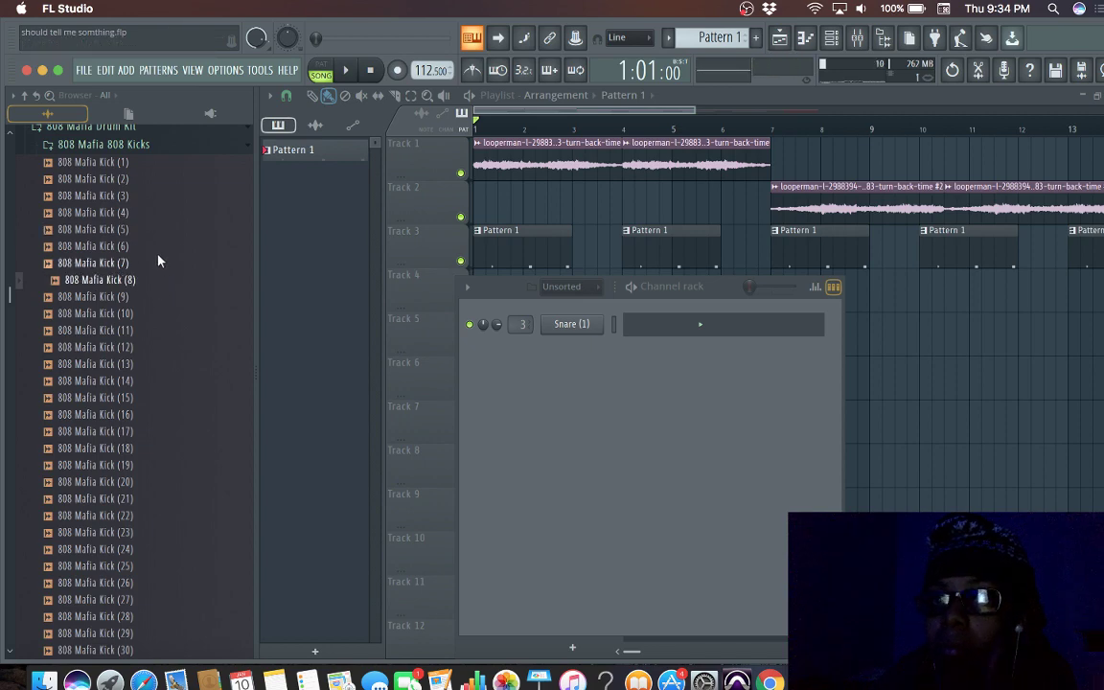
pyautogui.click(158, 162)
pyautogui.click(158, 180)
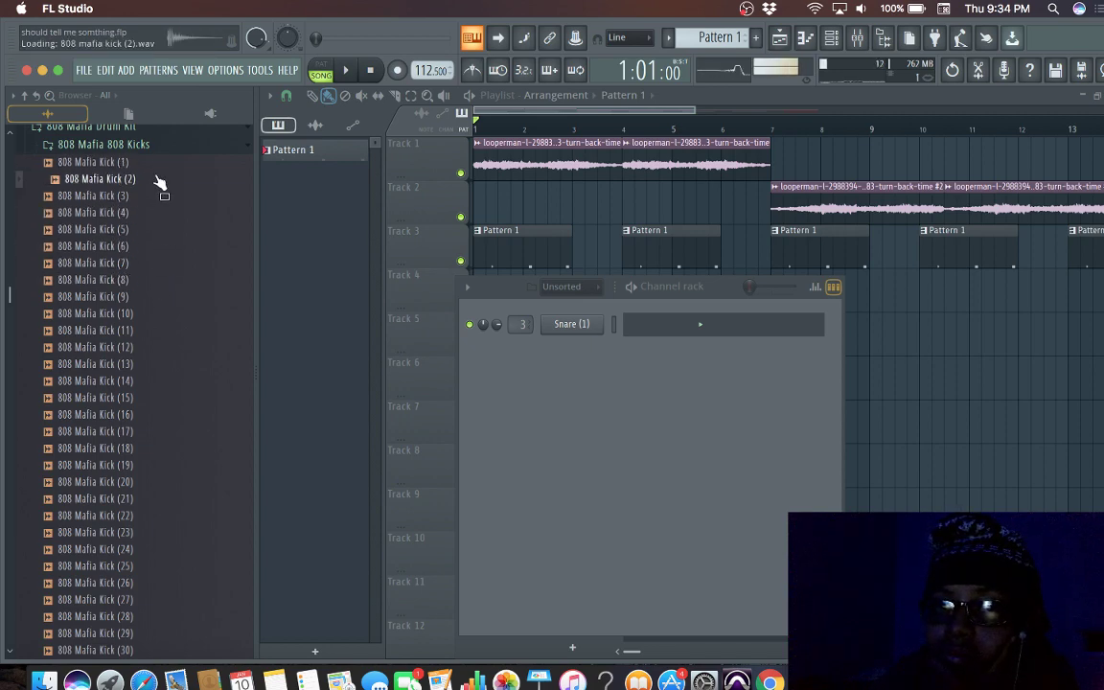
pyautogui.click(160, 195)
pyautogui.click(187, 149)
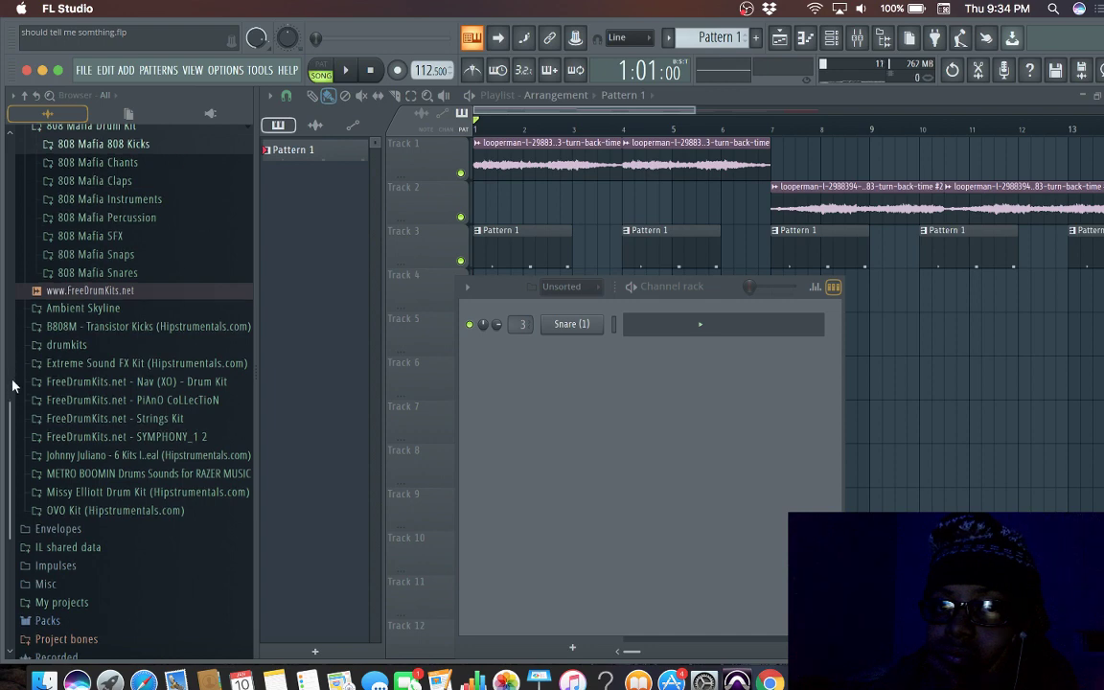
pyautogui.moveTo(12, 385); pyautogui.dragTo(10, 343)
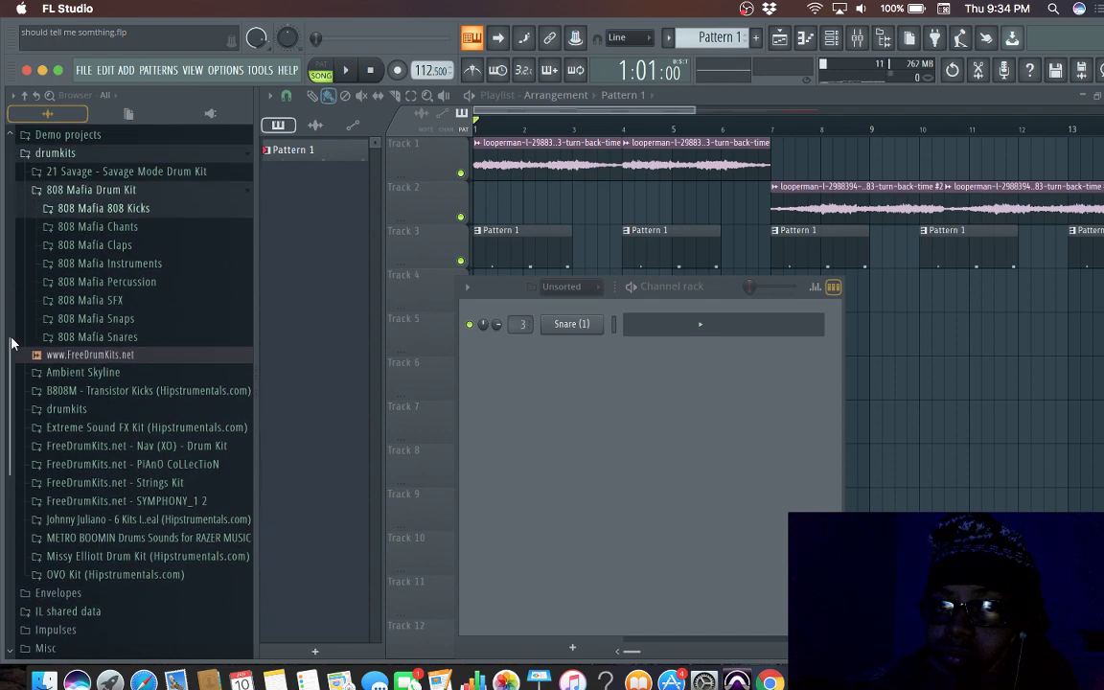
# Step: Add No Heart 808 from the 21 Savage - Savage Mode Drum Kit as a channel routed to mixer track 4, and briefly play the song
pyautogui.click(148, 171)
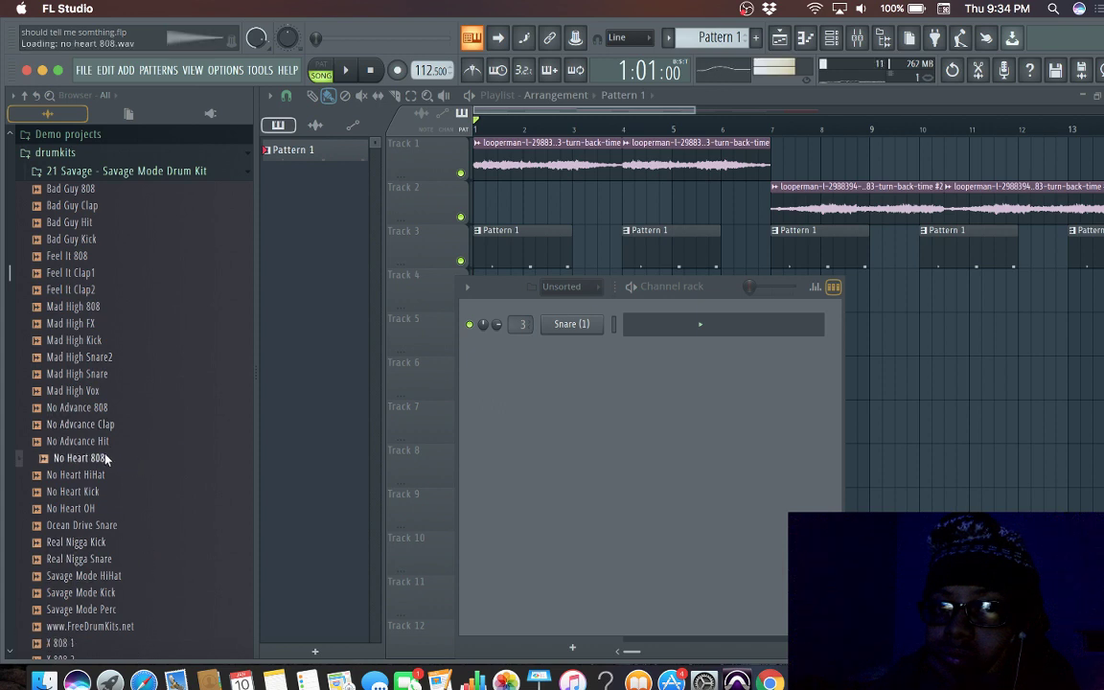
pyautogui.moveTo(105, 457); pyautogui.dragTo(574, 371)
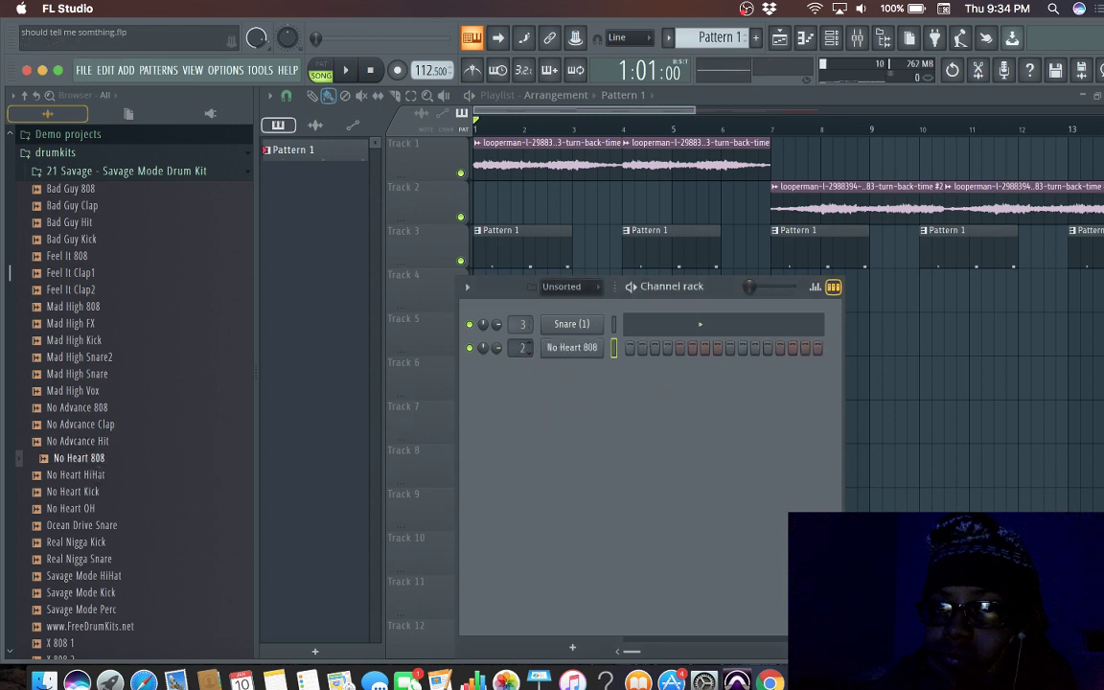
pyautogui.press('space')
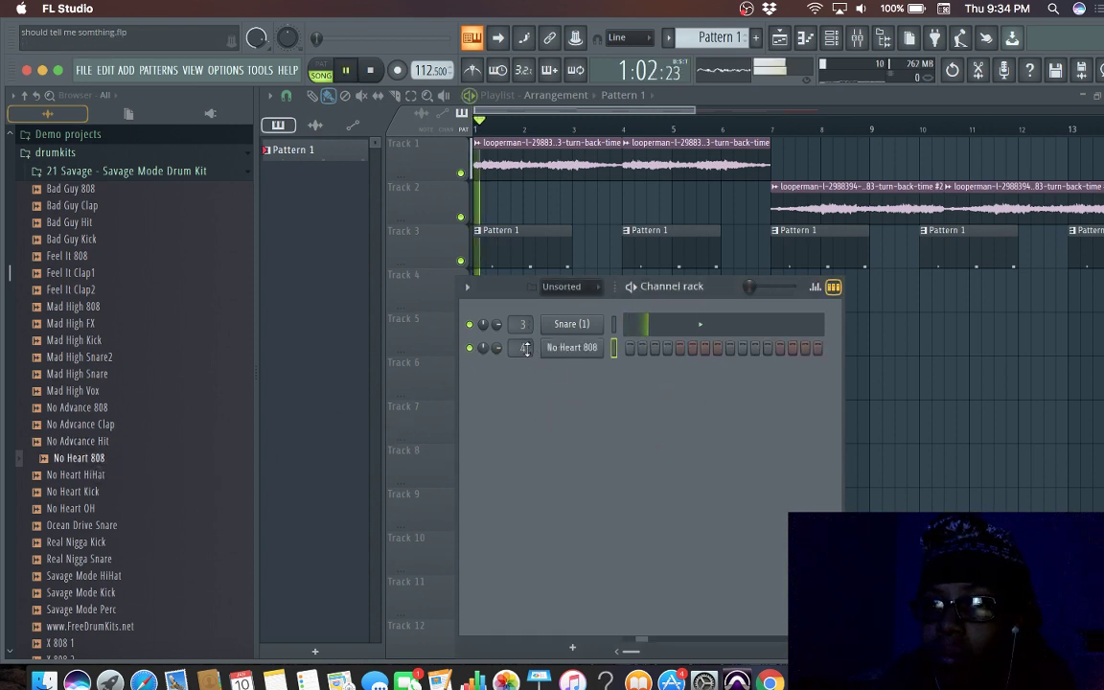
pyautogui.press('space')
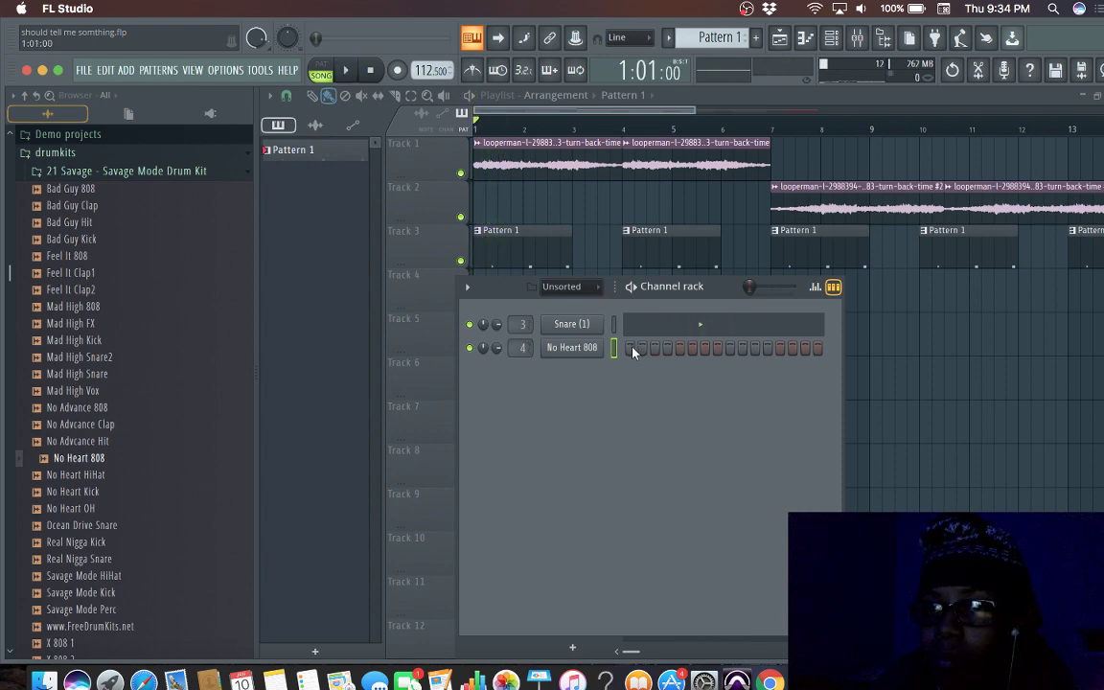
# Step: Place No Heart 808 hits on steps 1 and 2 of Pattern 1, checking the timing with short playbacks
pyautogui.click(630, 347)
pyautogui.press('space')
pyautogui.press('space')
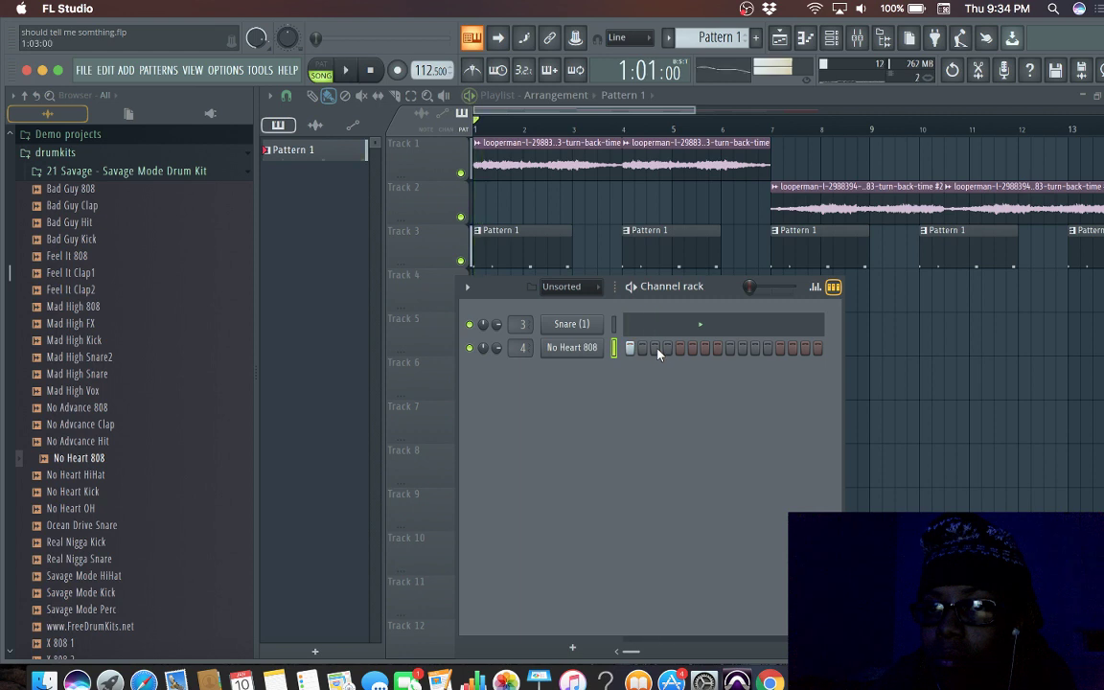
pyautogui.press('space')
pyautogui.press('space')
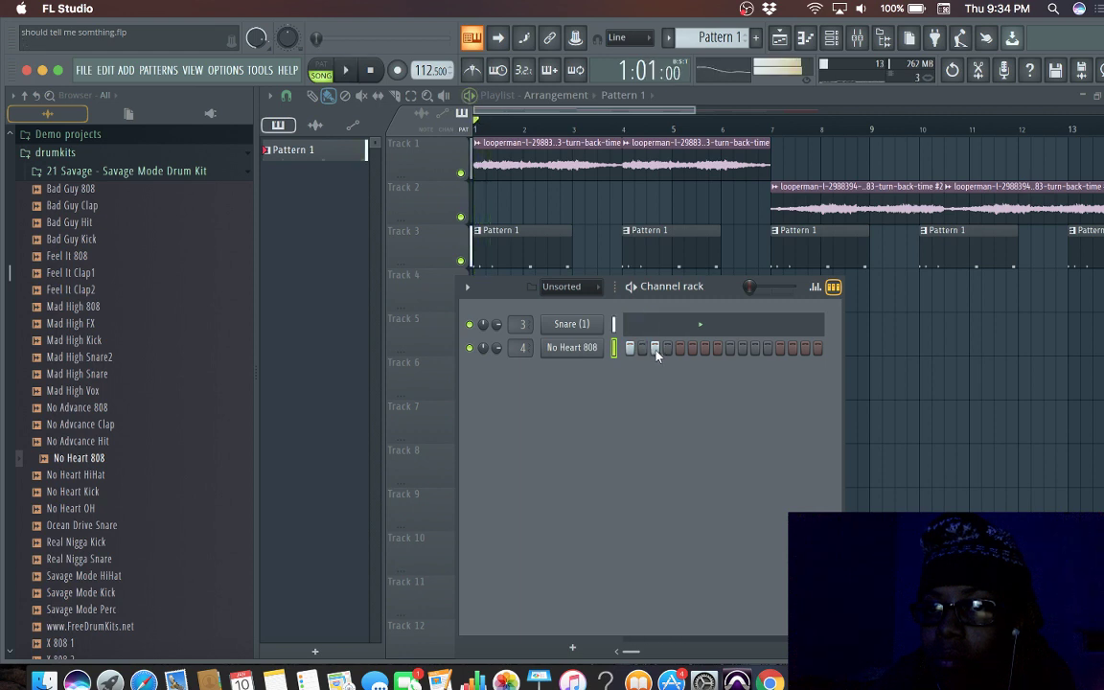
pyautogui.click(642, 347)
pyautogui.press('space')
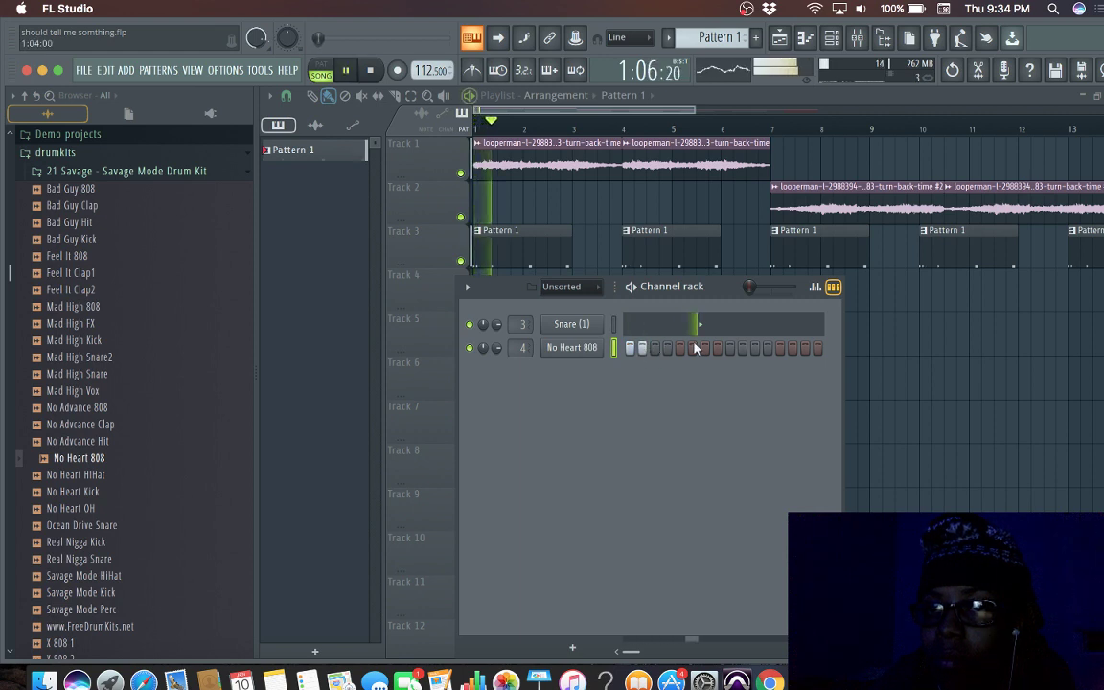
# Step: Add No Heart 808 hits on steps 10 and 11 of Pattern 1 and play back the result
pyautogui.press('space')
pyautogui.click(741, 348)
pyautogui.press('space')
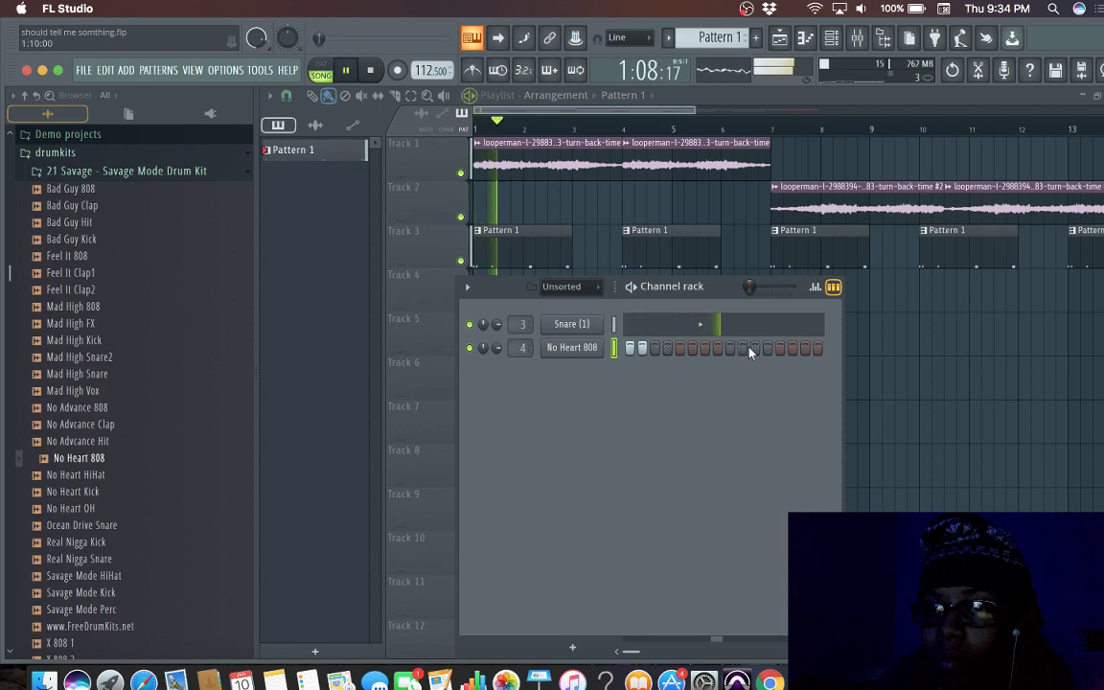
pyautogui.click(755, 347)
pyautogui.press('space')
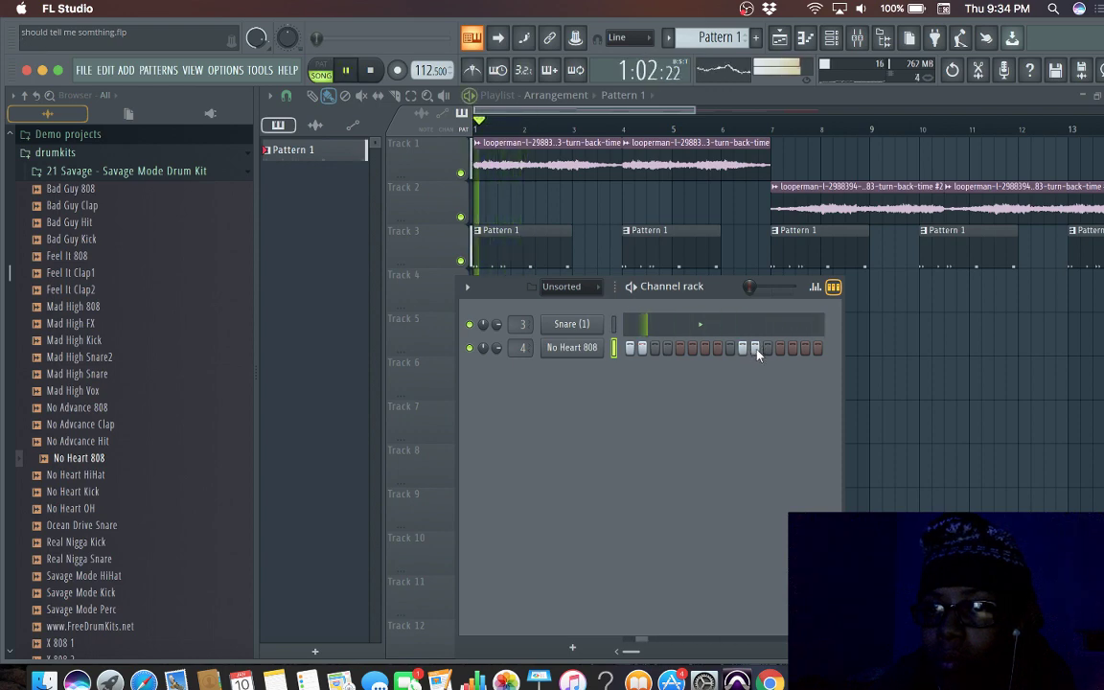
pyautogui.press('space')
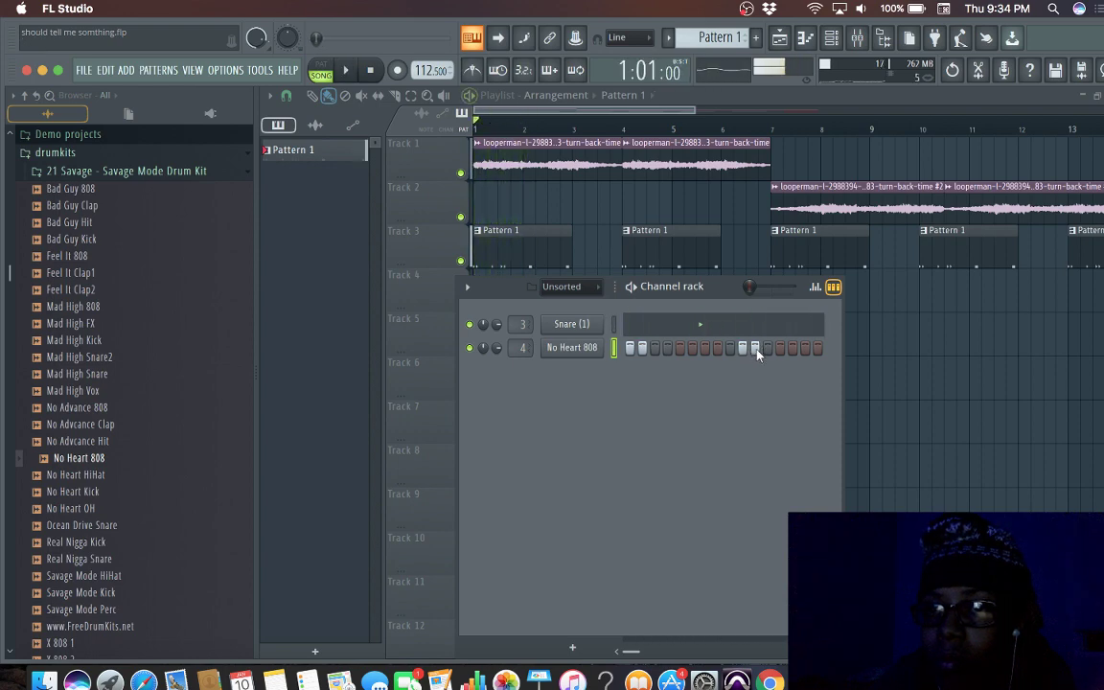
# Step: Open No Heart 808 in the piano roll and add a C5 note at step 3 and an A#4 note at step 5 of bar 2
pyautogui.rightClick(588, 355)
pyautogui.click(642, 348)
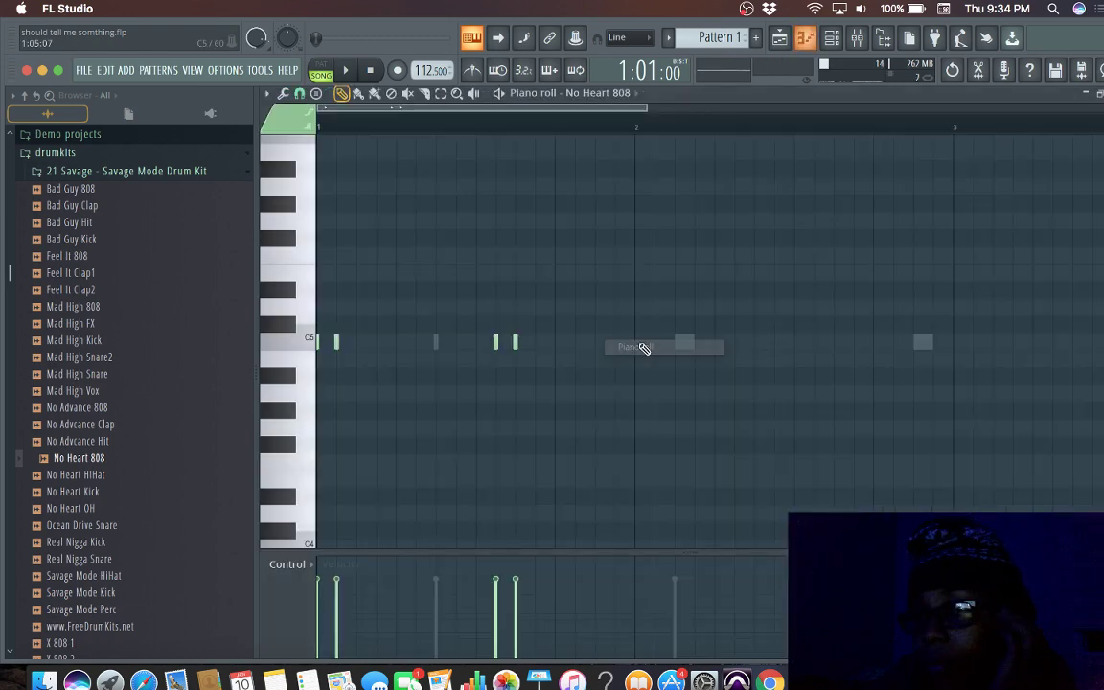
pyautogui.press('space')
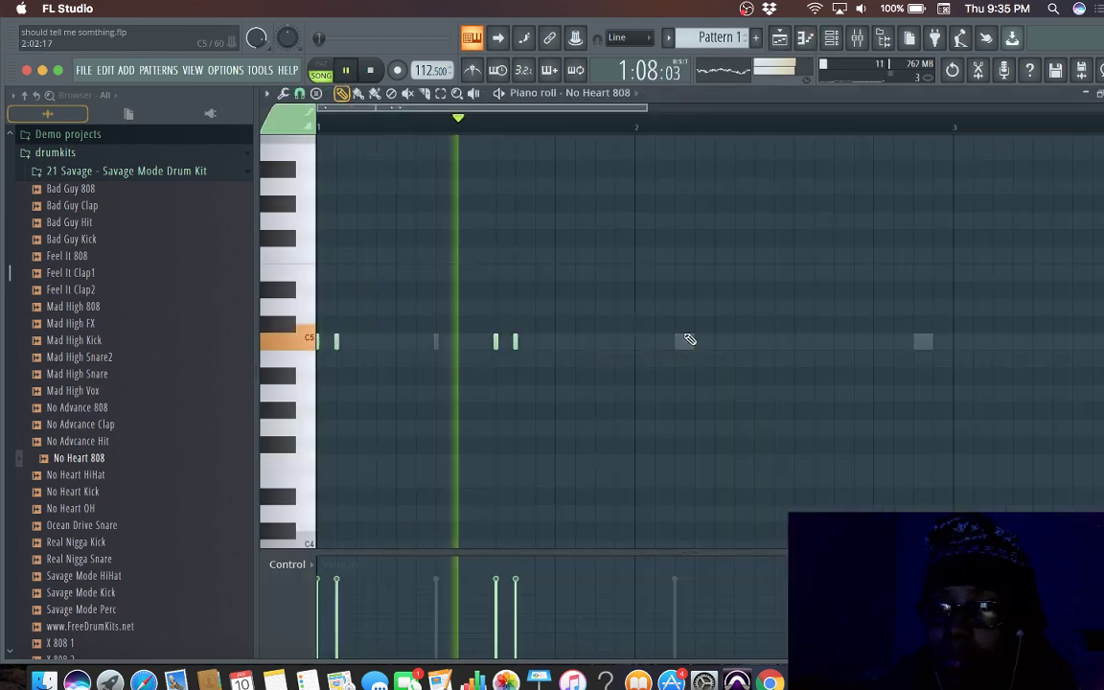
pyautogui.click(684, 343)
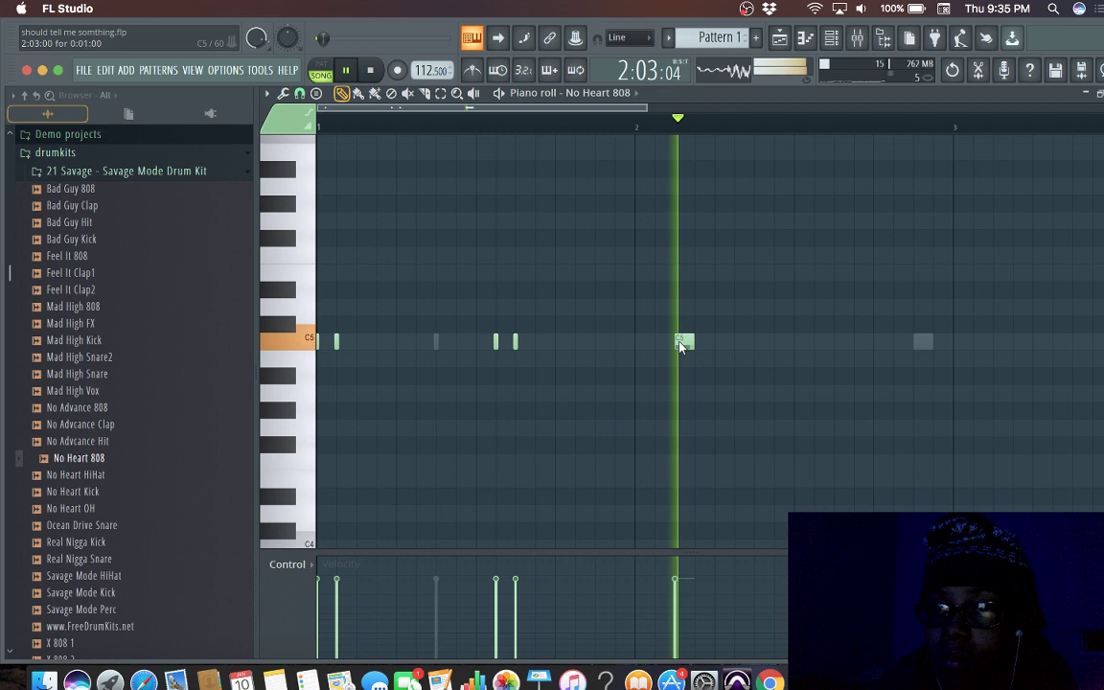
pyautogui.click(764, 376)
pyautogui.press('space')
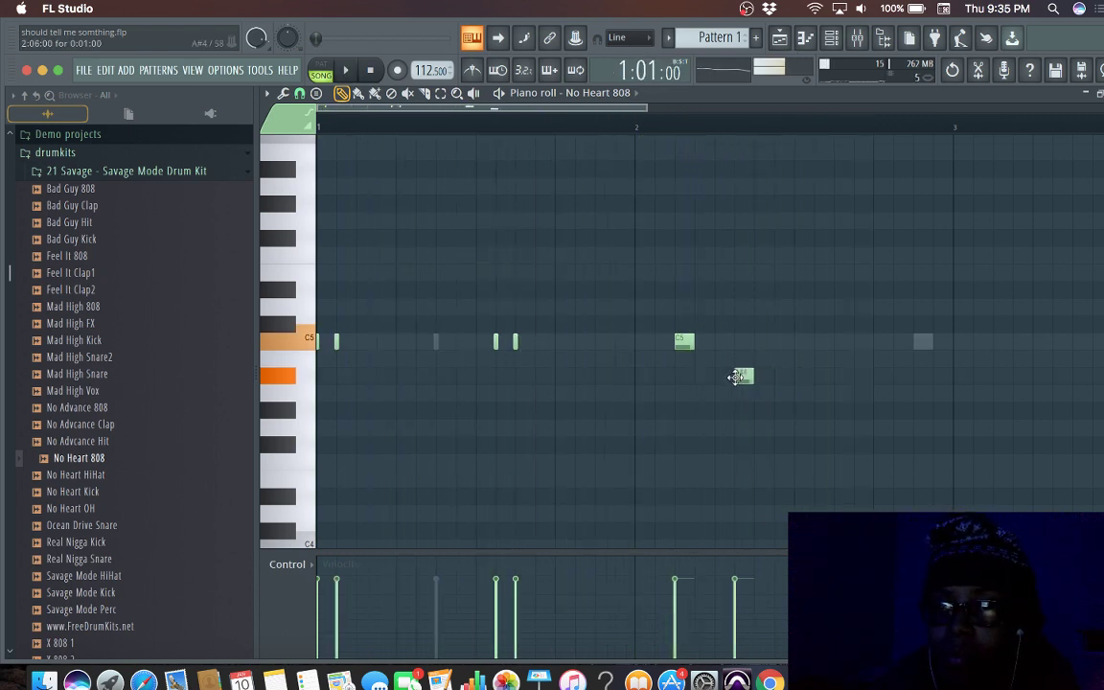
pyautogui.press('space')
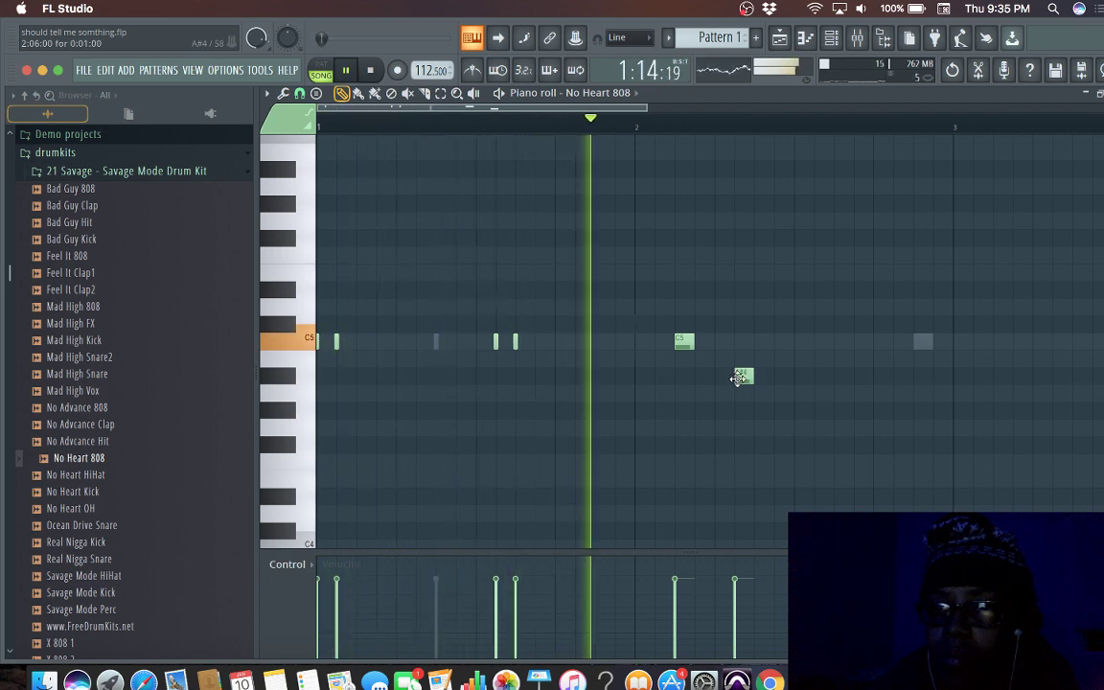
pyautogui.press('space')
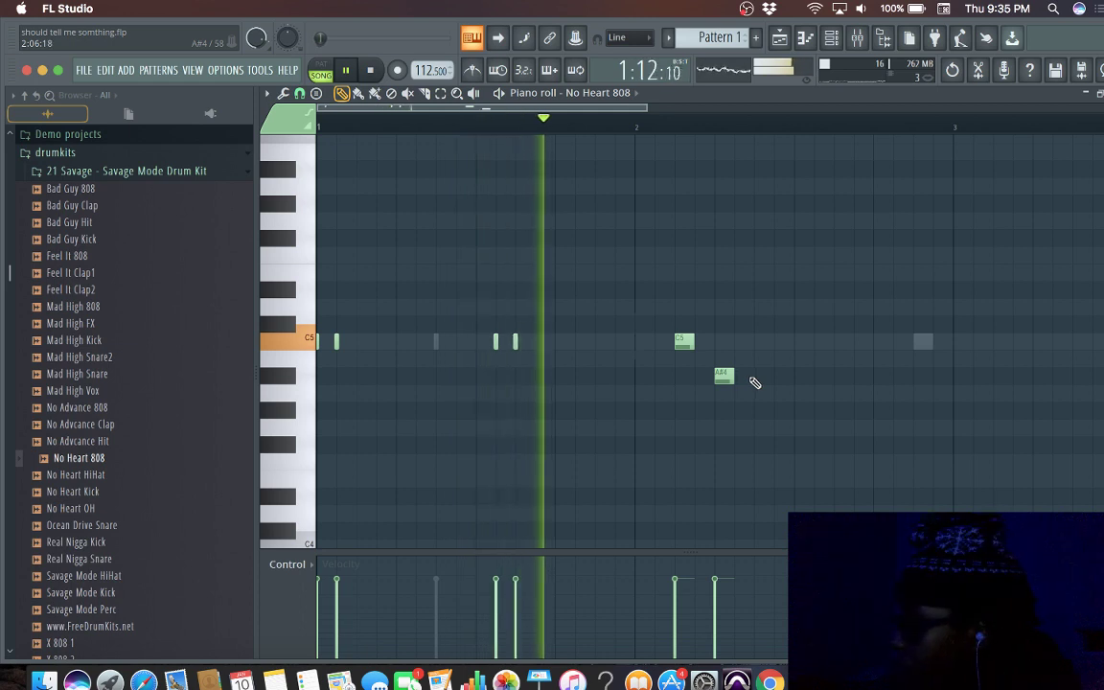
# Step: Extend the 808 melody with G#4 at step 7 and F#5 at step 9 of bar 2, and F#5 at step 6 of bar 3
pyautogui.press('space')
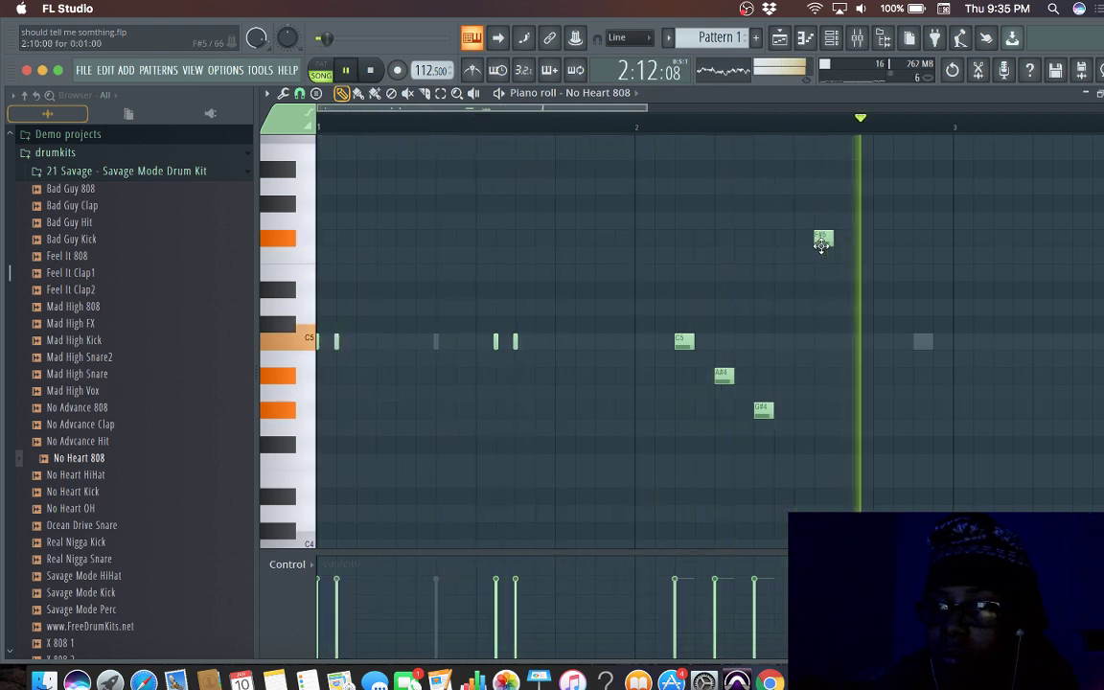
pyautogui.press('space')
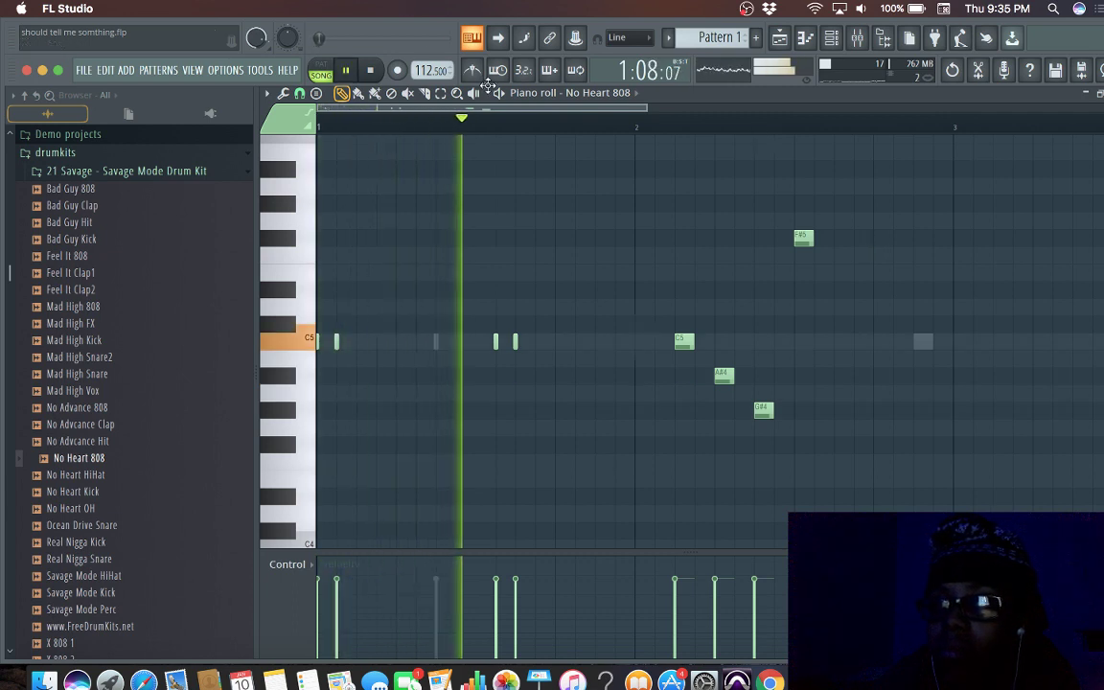
pyautogui.moveTo(511, 108); pyautogui.dragTo(637, 117)
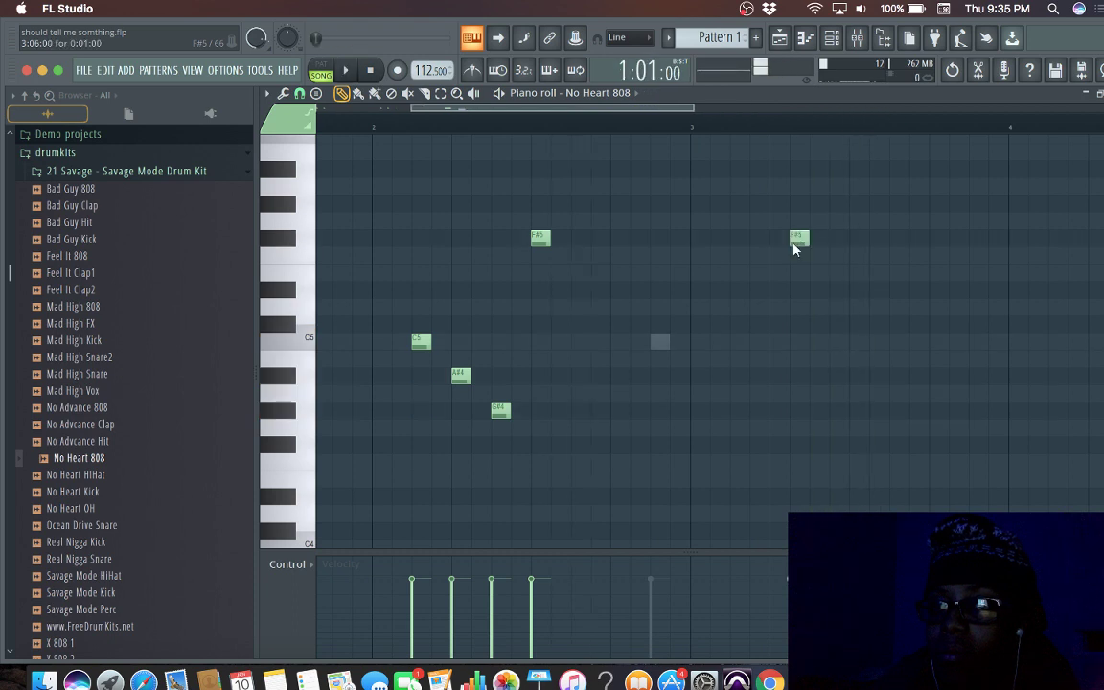
# Step: Move the bar 3 F#5 note of the 808 melody to step 8 and add another F#5 at step 14, checking against playback
pyautogui.press('space')
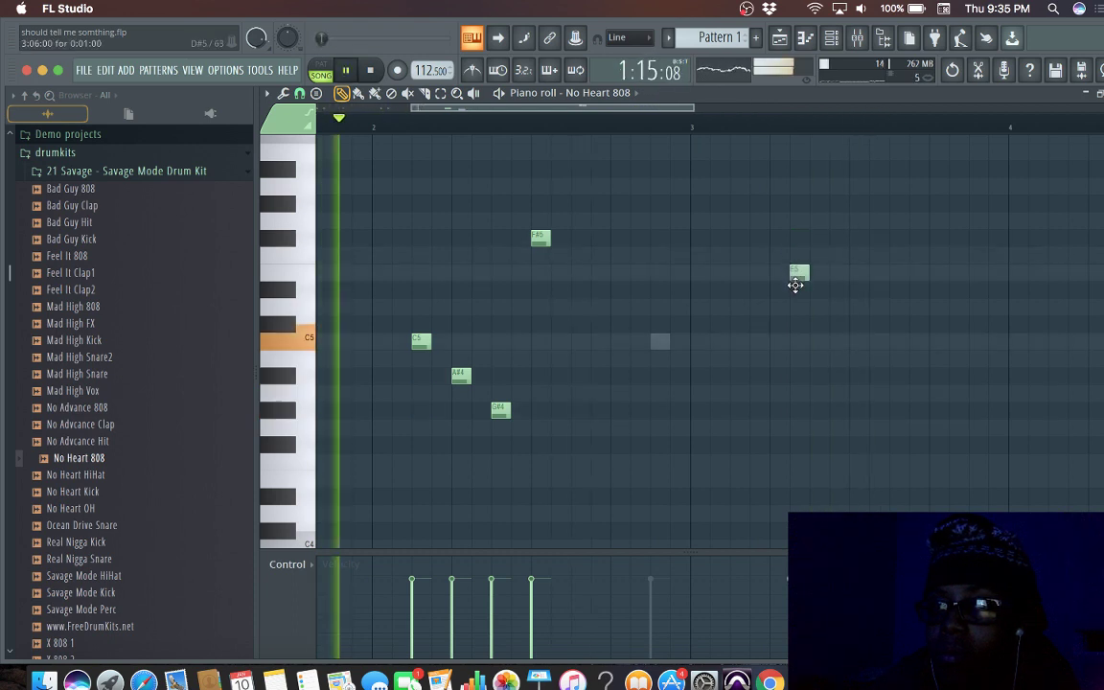
pyautogui.moveTo(795, 285); pyautogui.dragTo(797, 234)
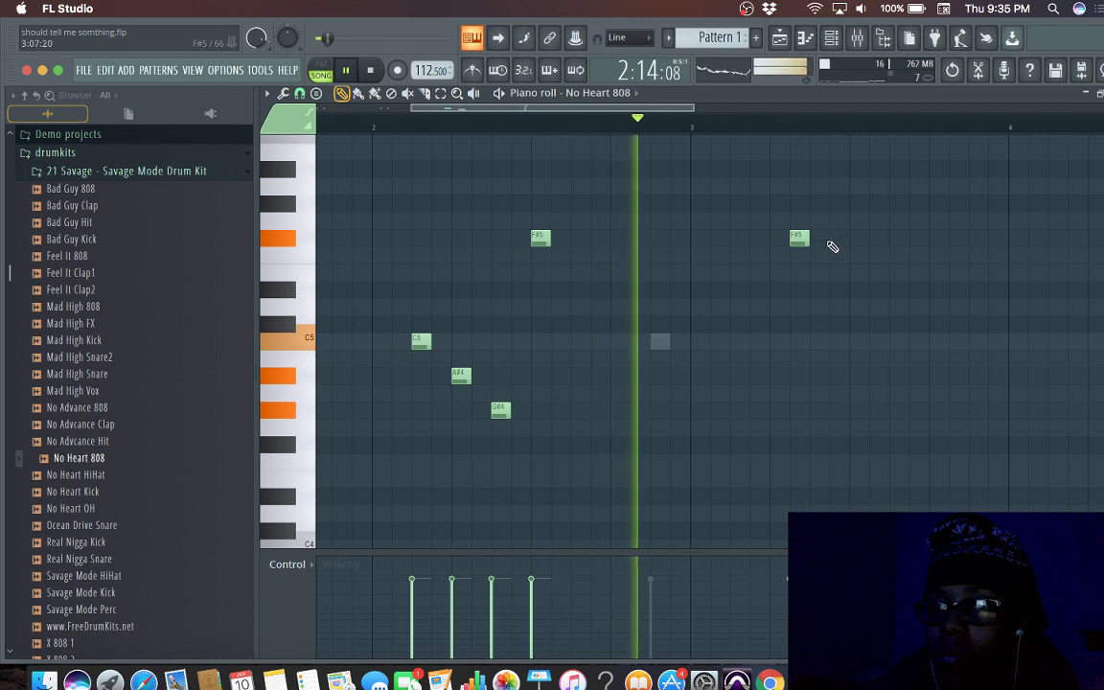
pyautogui.press('space')
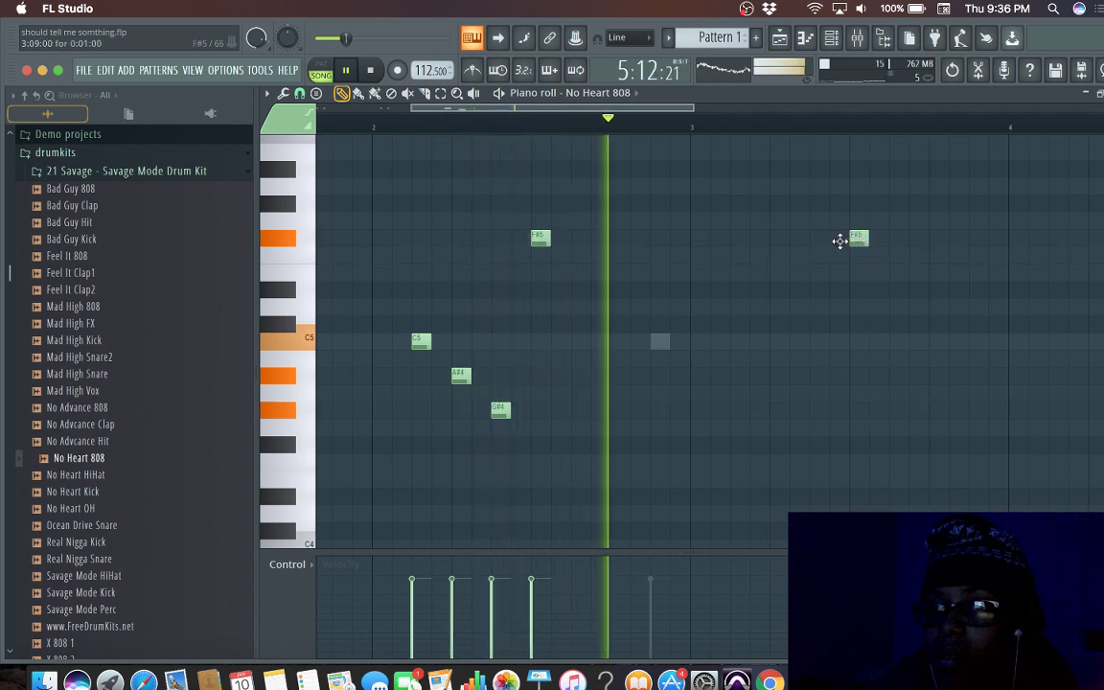
pyautogui.moveTo(839, 240); pyautogui.dragTo(832, 240)
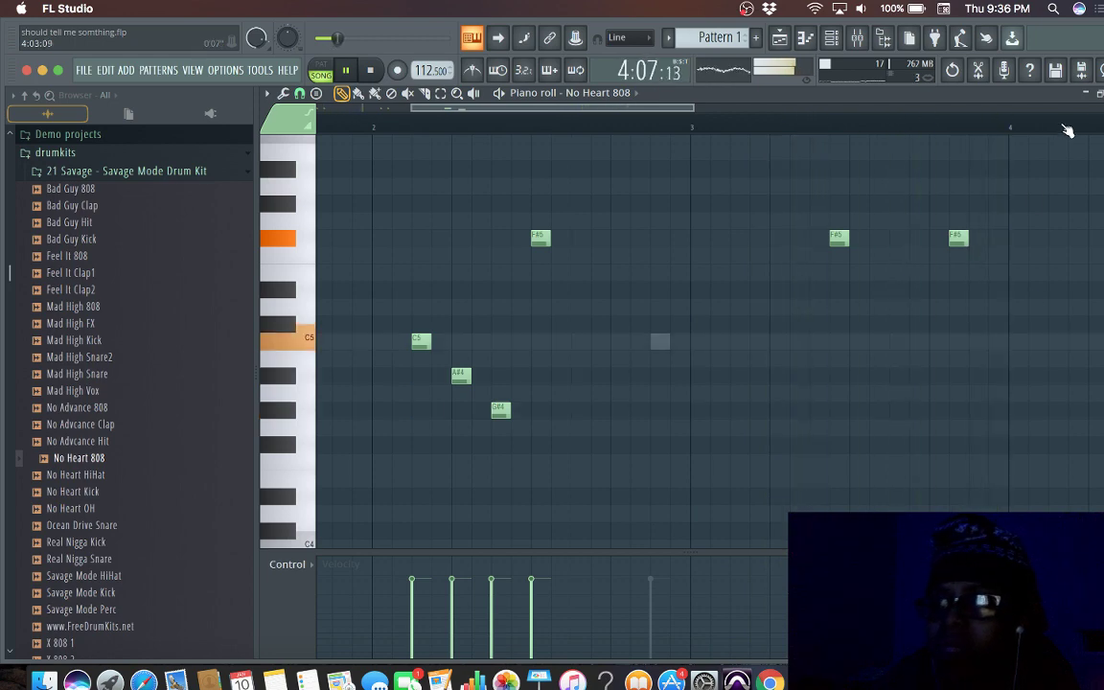
pyautogui.press('F7')
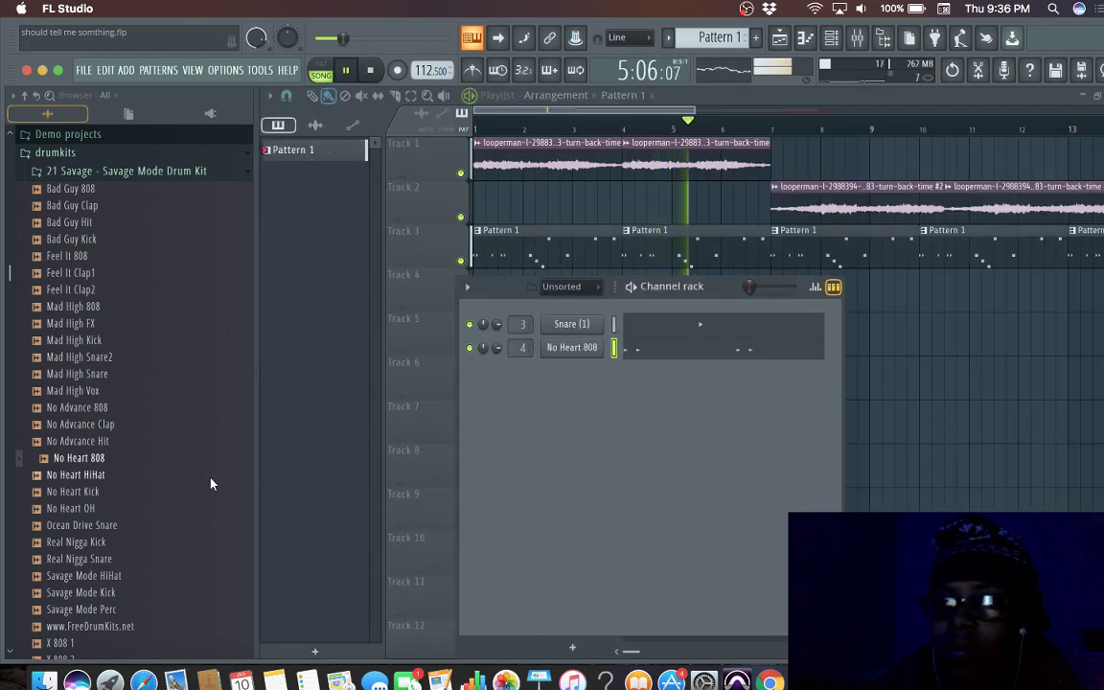
# Step: Audition the 808 kicks in the 808 Mafia Drum Kit and add 808 Mafia Kick (10) as a new channel
pyautogui.click(150, 170)
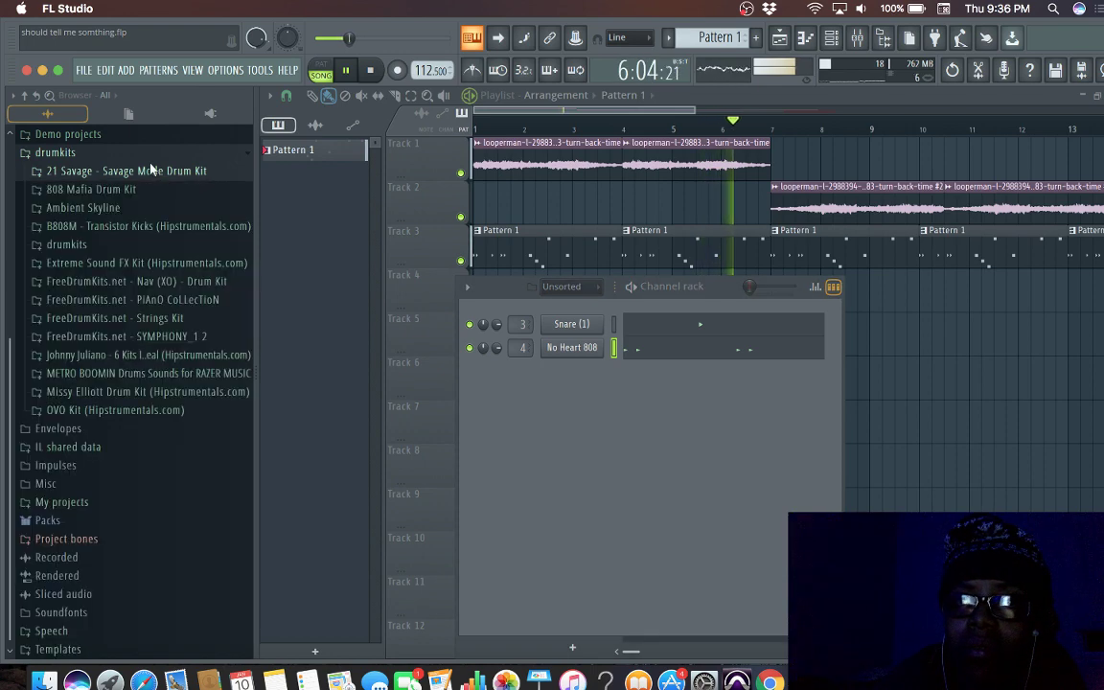
pyautogui.click(151, 153)
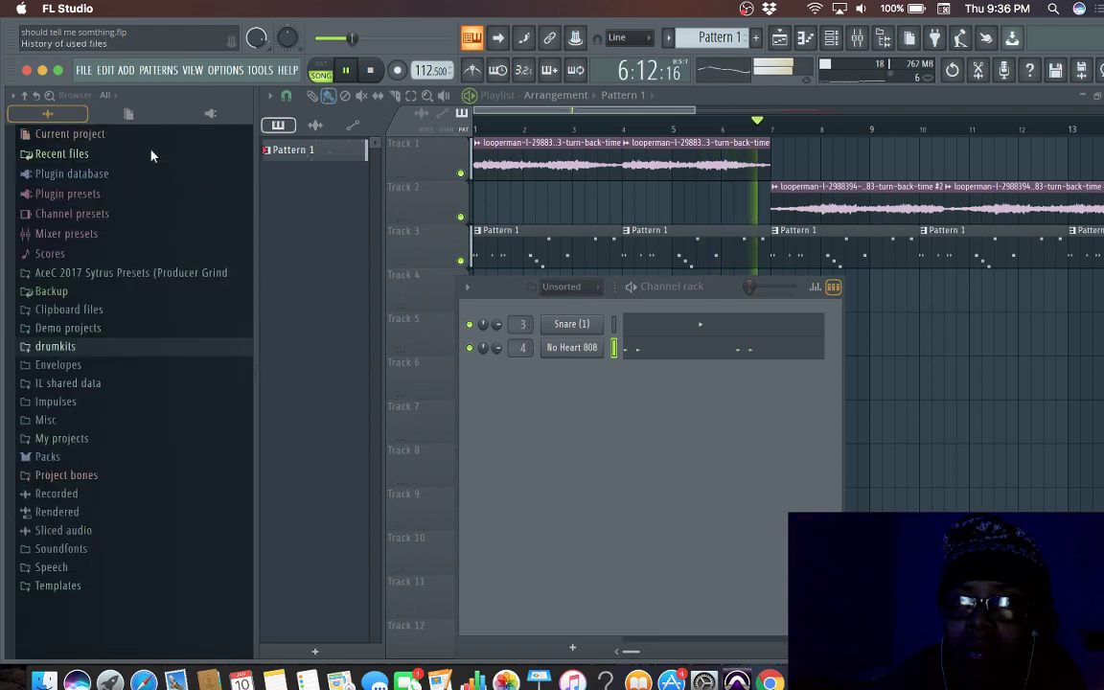
pyautogui.click(85, 347)
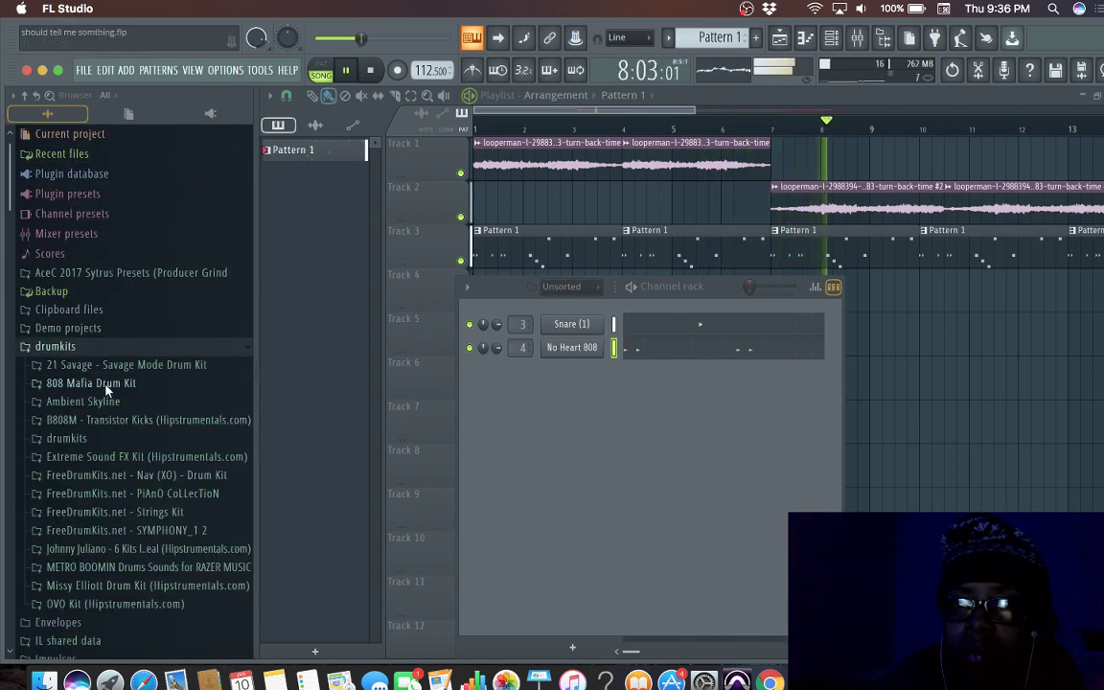
pyautogui.click(108, 384)
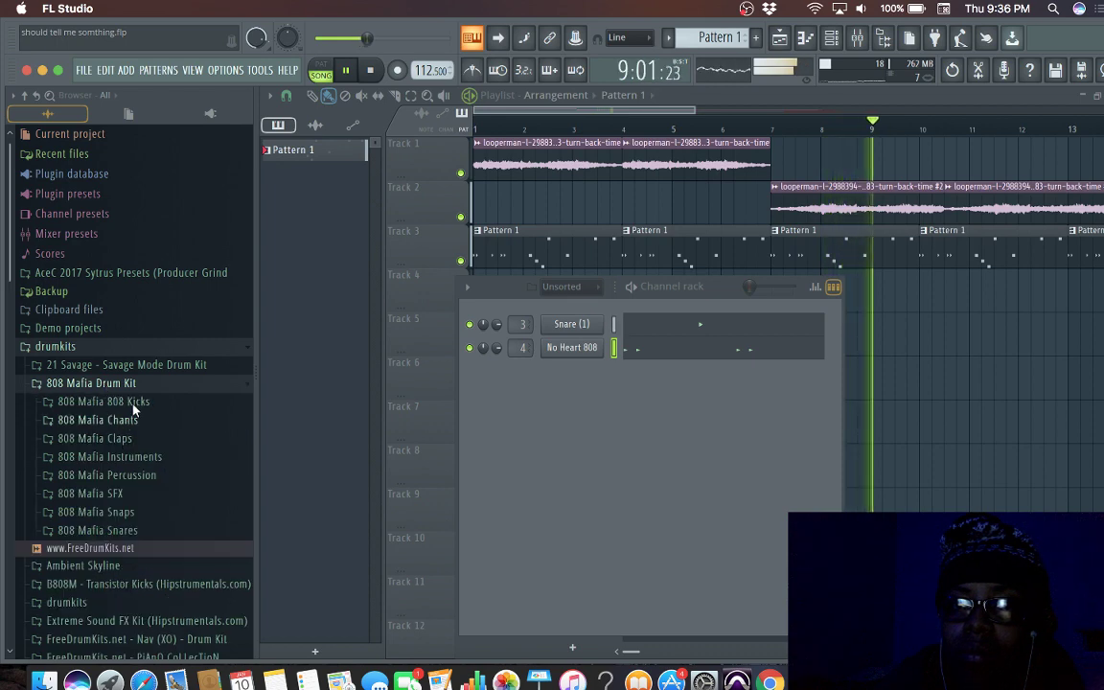
pyautogui.click(134, 407)
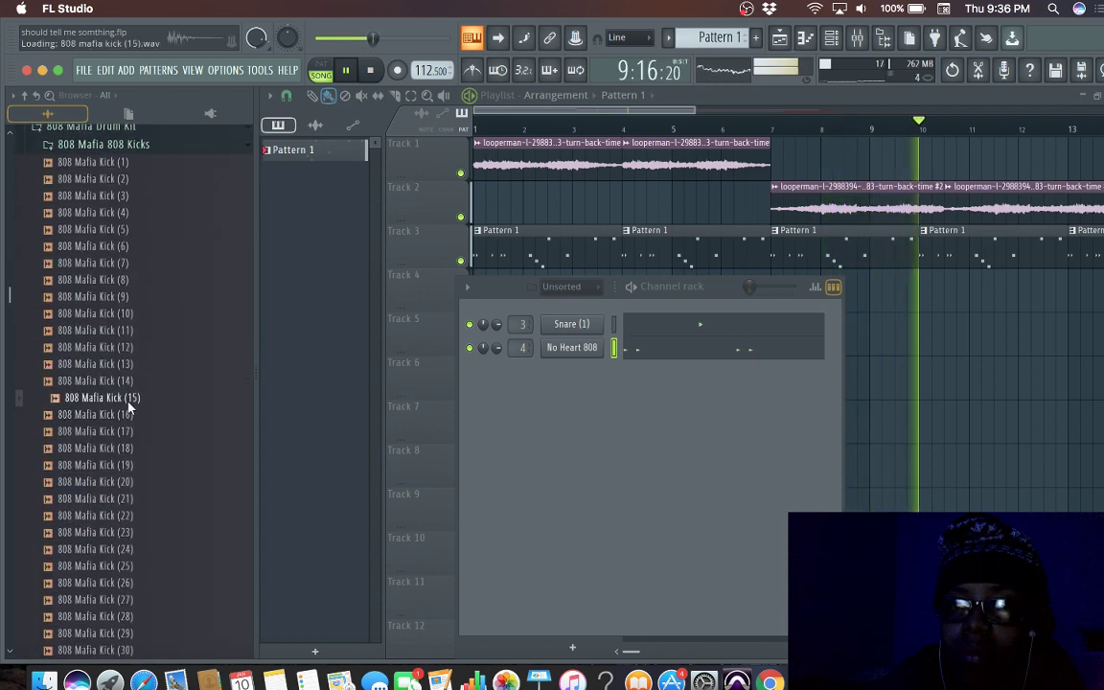
pyautogui.click(126, 345)
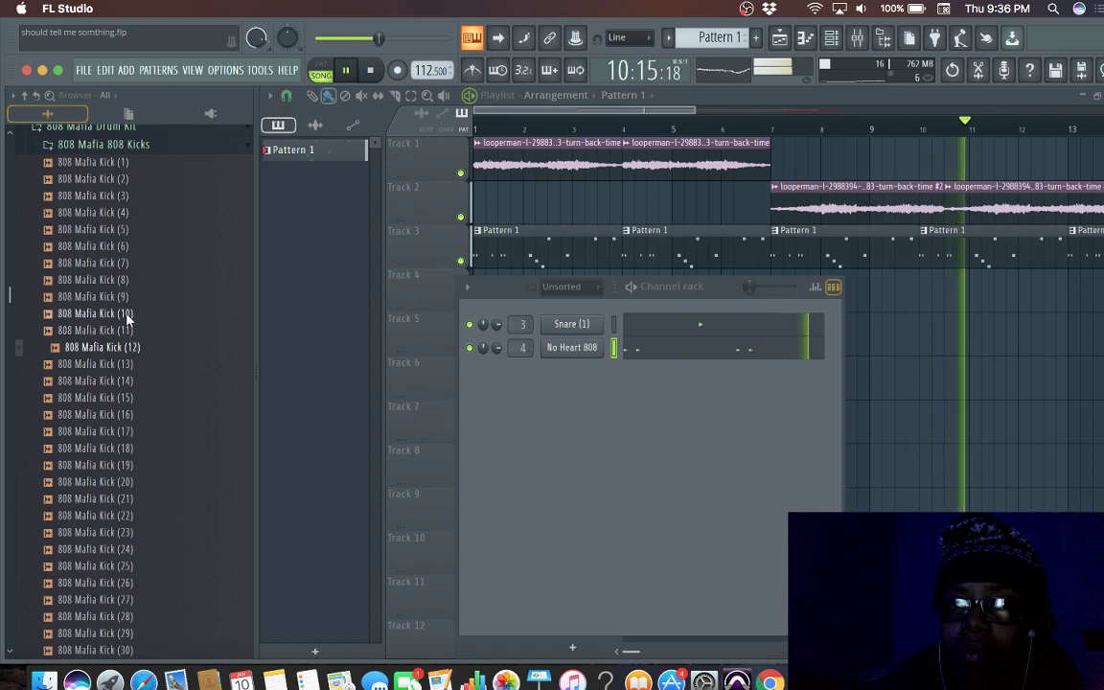
pyautogui.moveTo(365, 362); pyautogui.dragTo(581, 385)
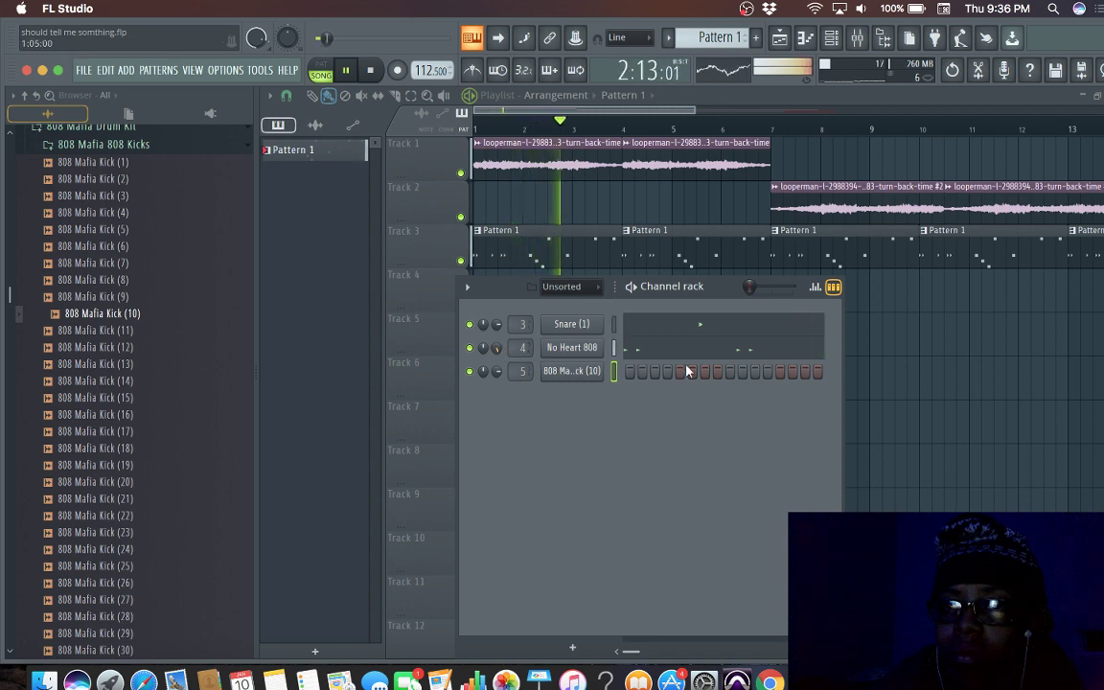
# Step: Open 808 Mafia Kick (10) in the piano roll and add C5 notes at steps 2 and 11 of bar 1
pyautogui.rightClick(590, 372)
pyautogui.click(636, 371)
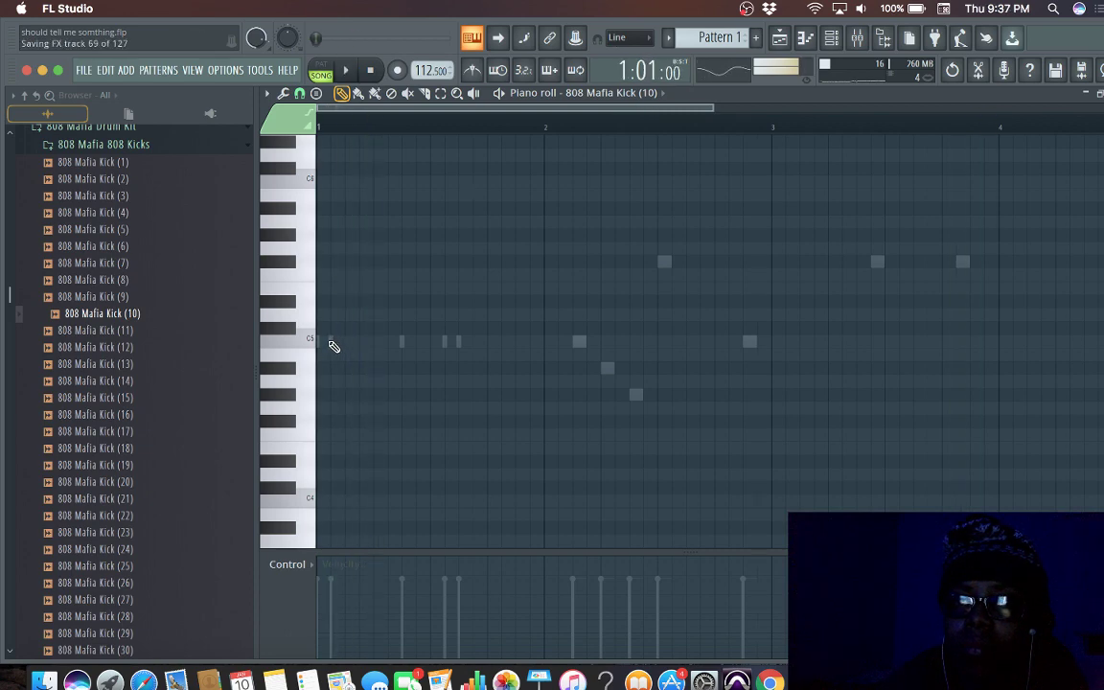
pyautogui.click(329, 339)
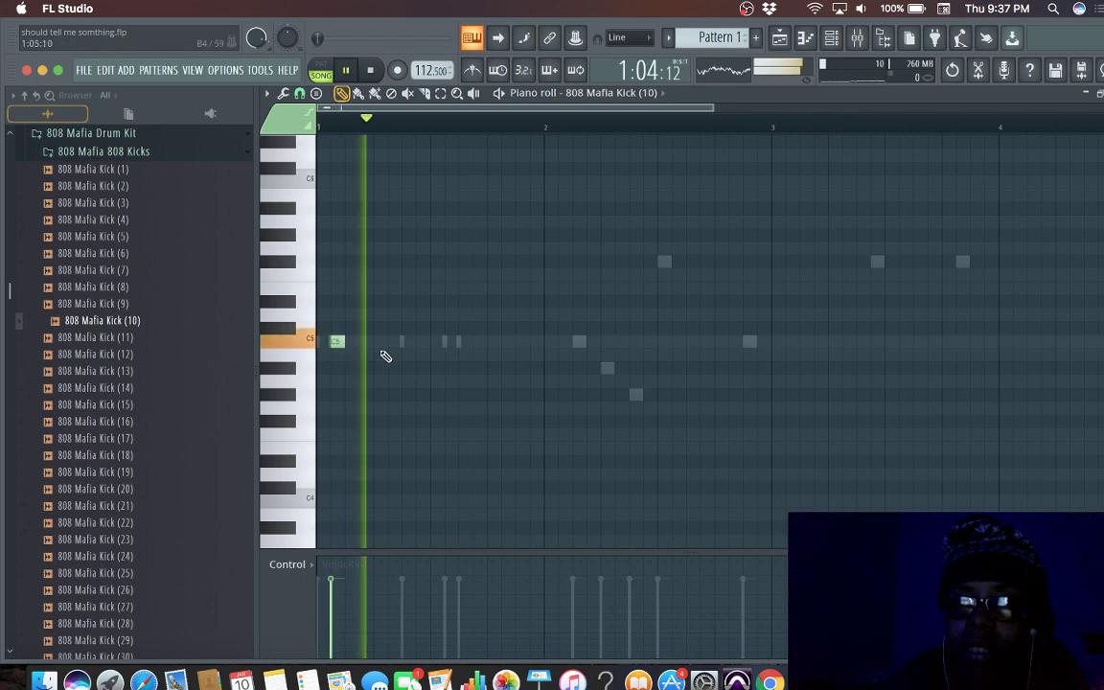
pyautogui.press('space')
pyautogui.press('space')
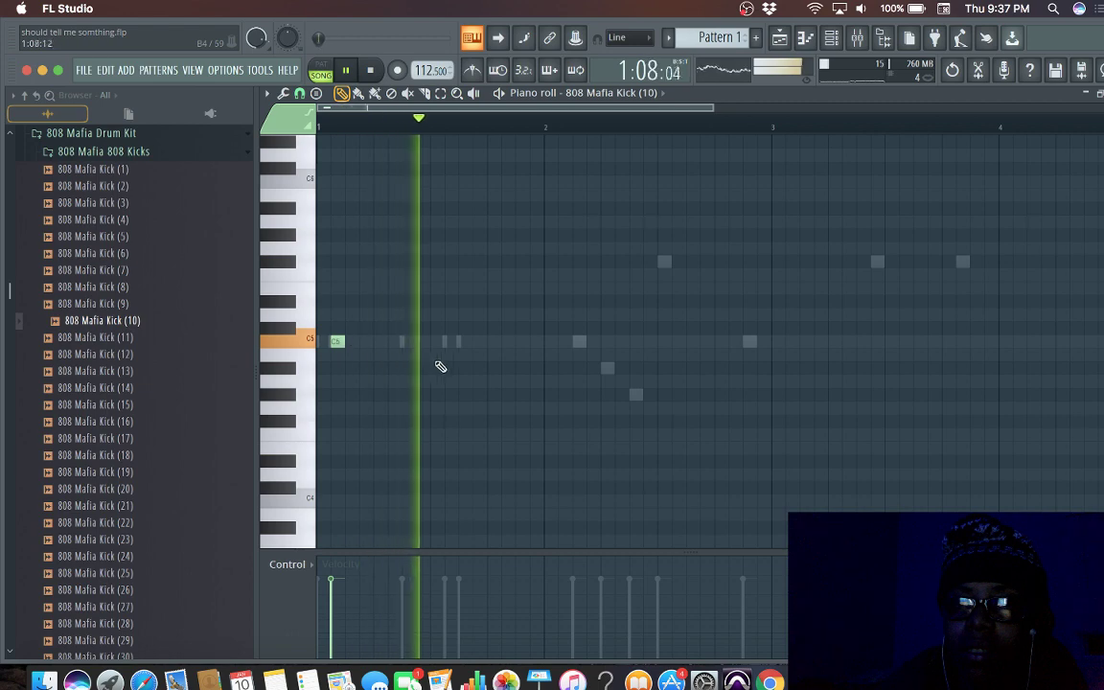
pyautogui.press('space')
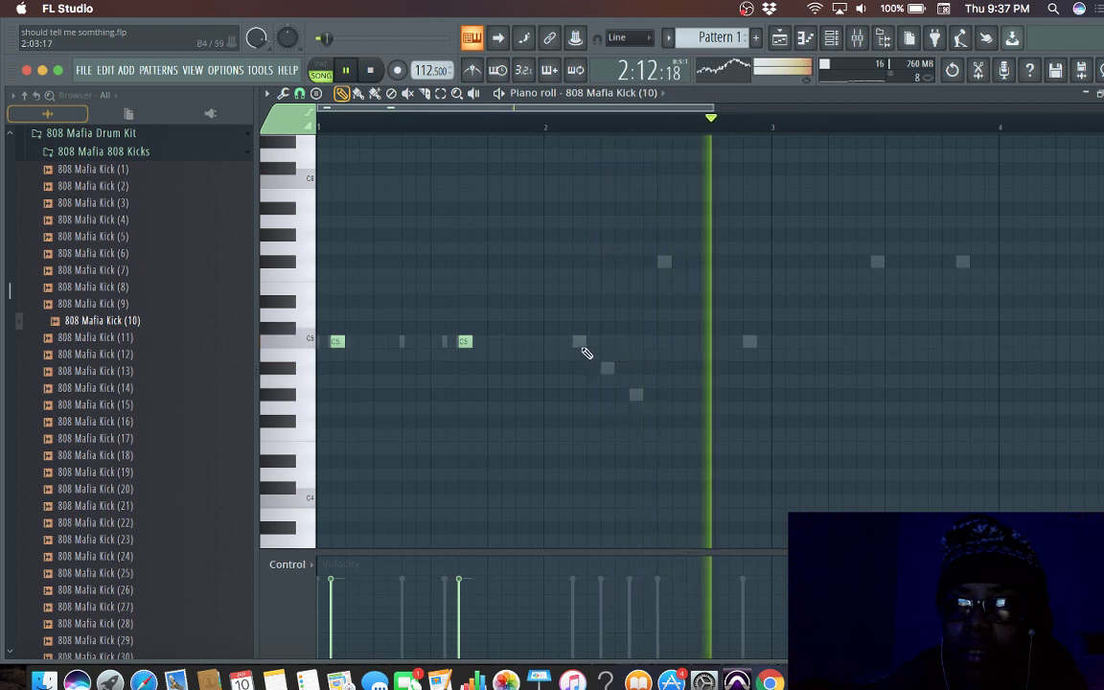
# Step: Add F#5 kick notes at step 9 of bar 2 and at steps 8 and 14 of bar 3, matching the ghosted 808 notes
pyautogui.click(662, 262)
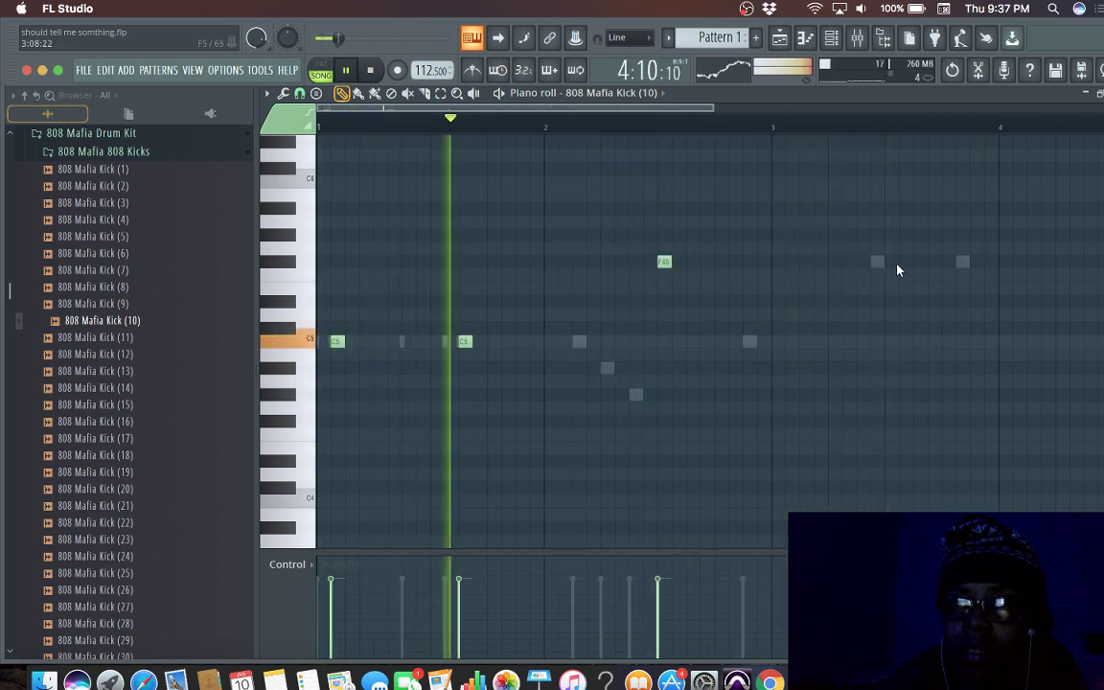
pyautogui.click(958, 263)
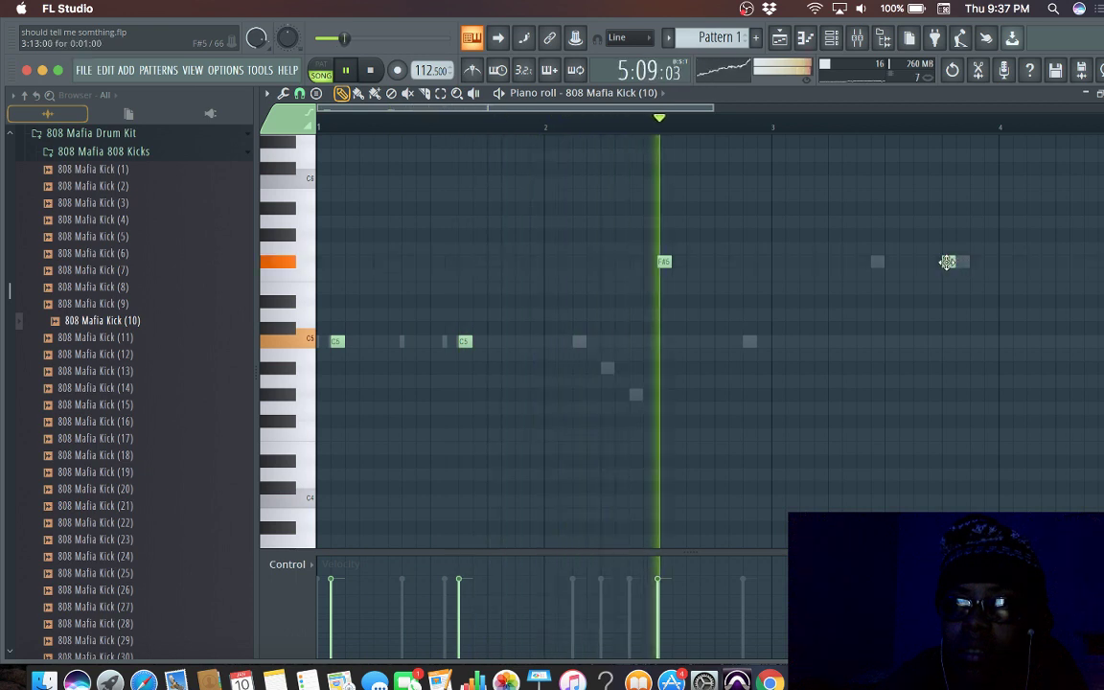
pyautogui.moveTo(953, 264); pyautogui.dragTo(961, 262)
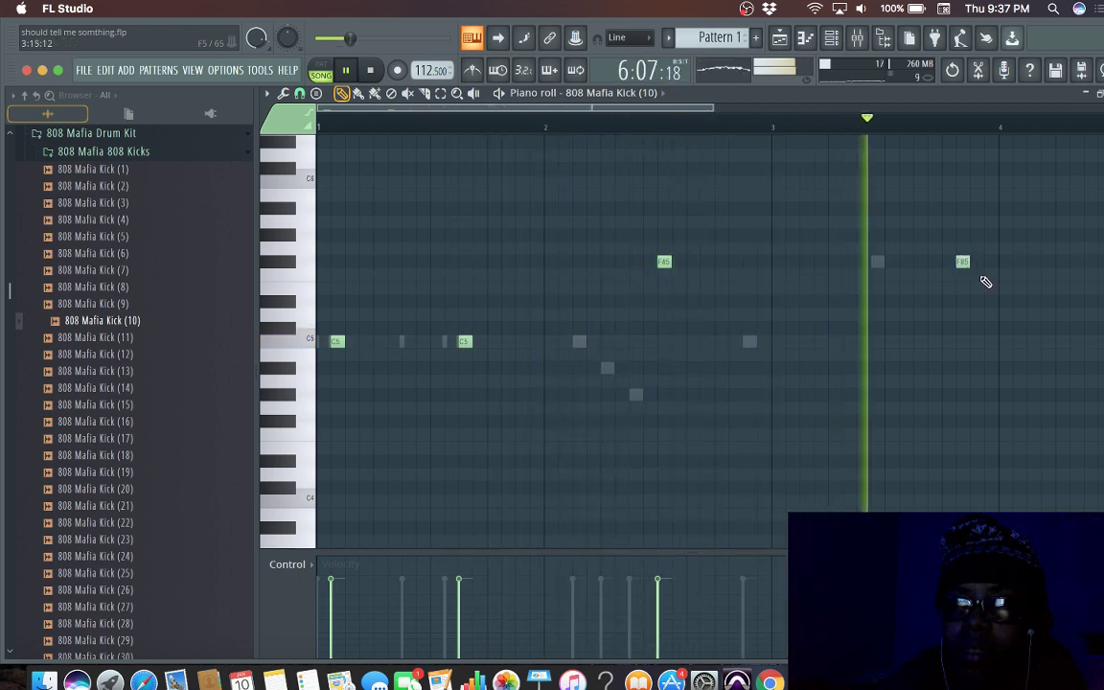
pyautogui.click(875, 260)
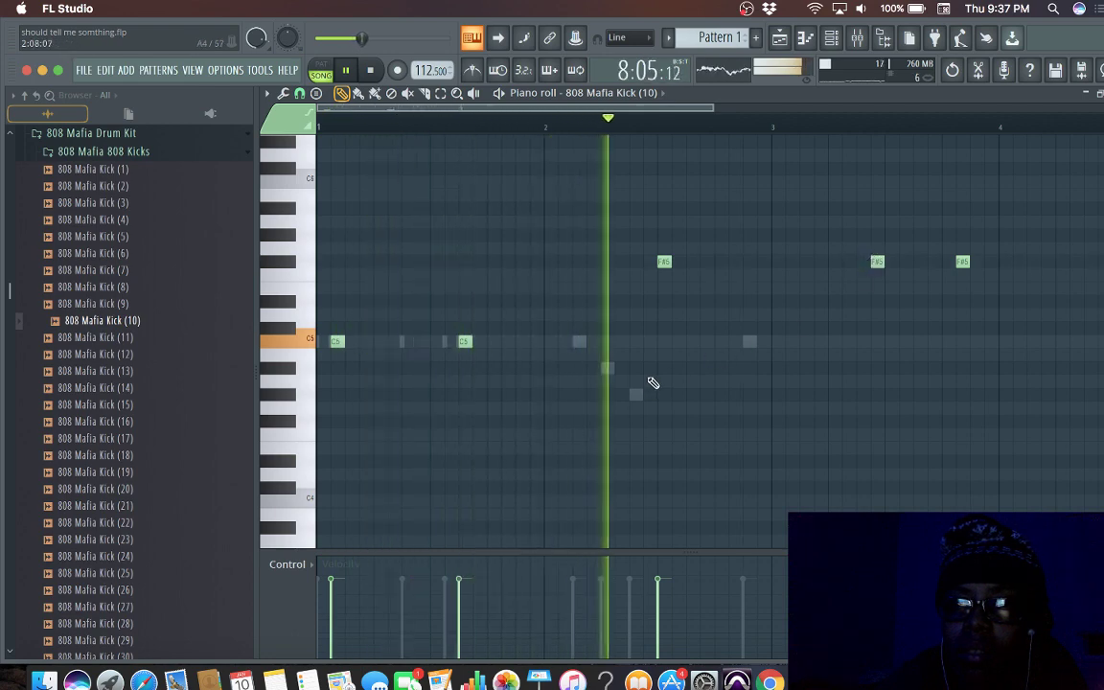
# Step: Try a C5 kick at step 15 of bar 2, remove it, and place a C5 kick at step 16 of bar 1
pyautogui.click(748, 342)
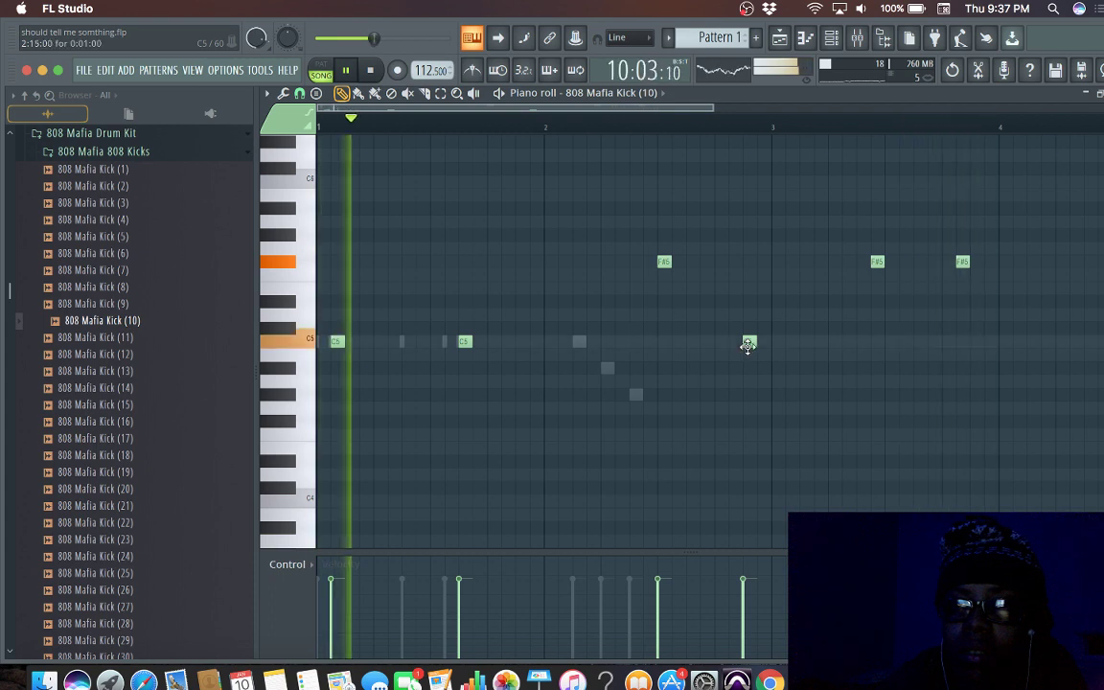
pyautogui.rightClick(748, 343)
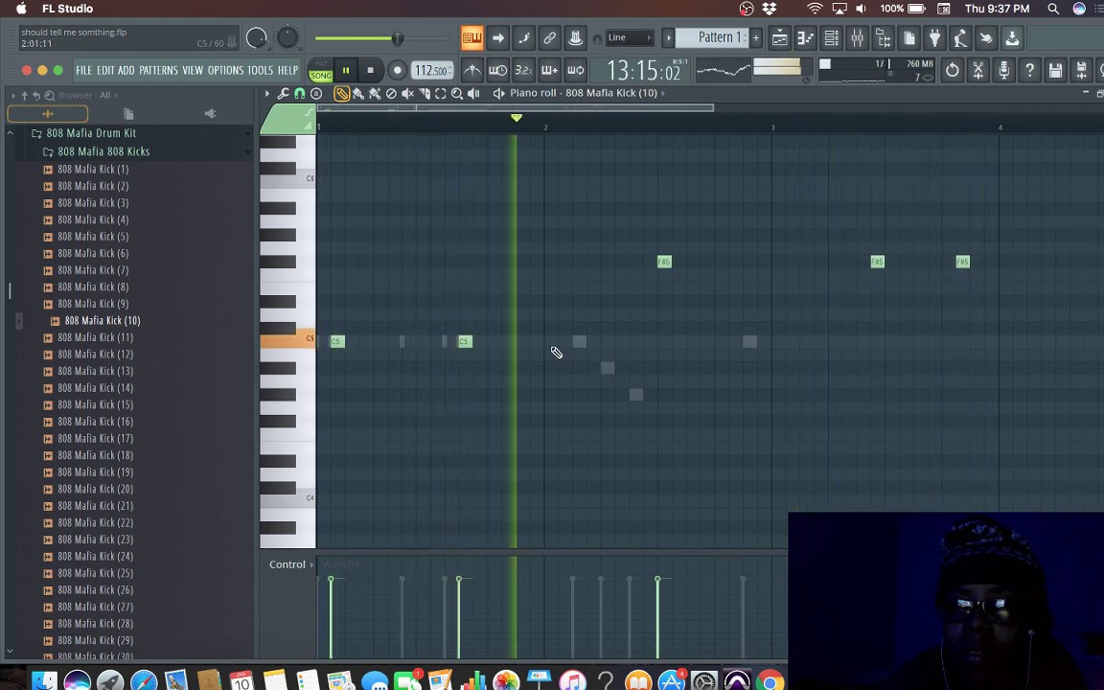
pyautogui.click(521, 342)
pyautogui.press('space')
pyautogui.press('space')
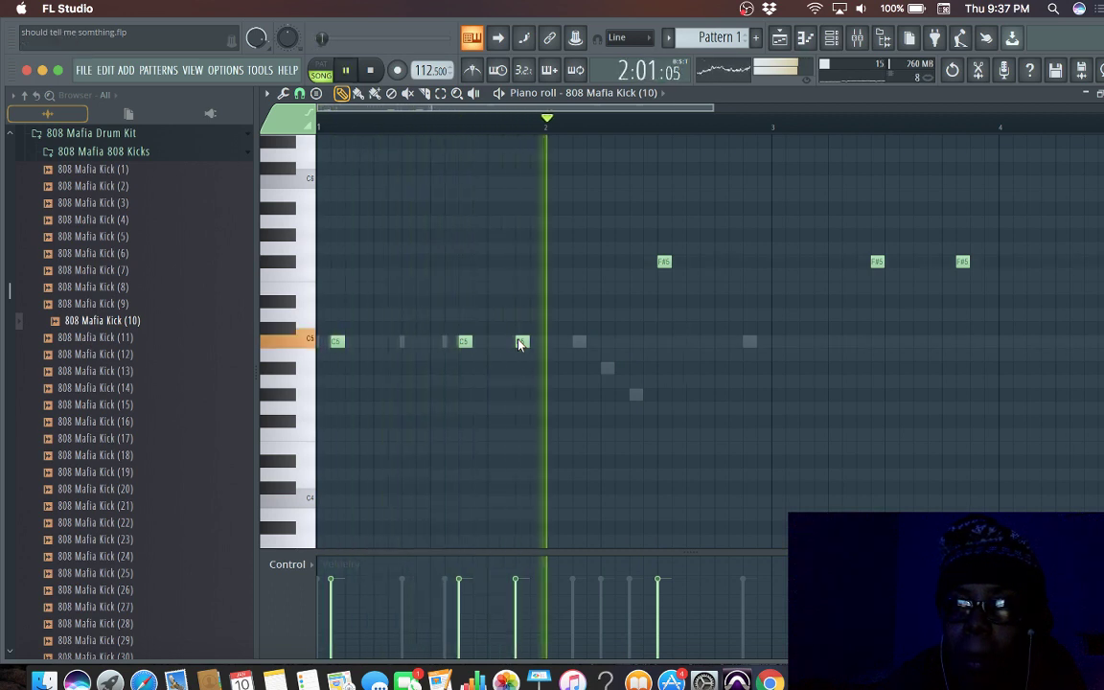
pyautogui.moveTo(526, 343); pyautogui.dragTo(538, 343)
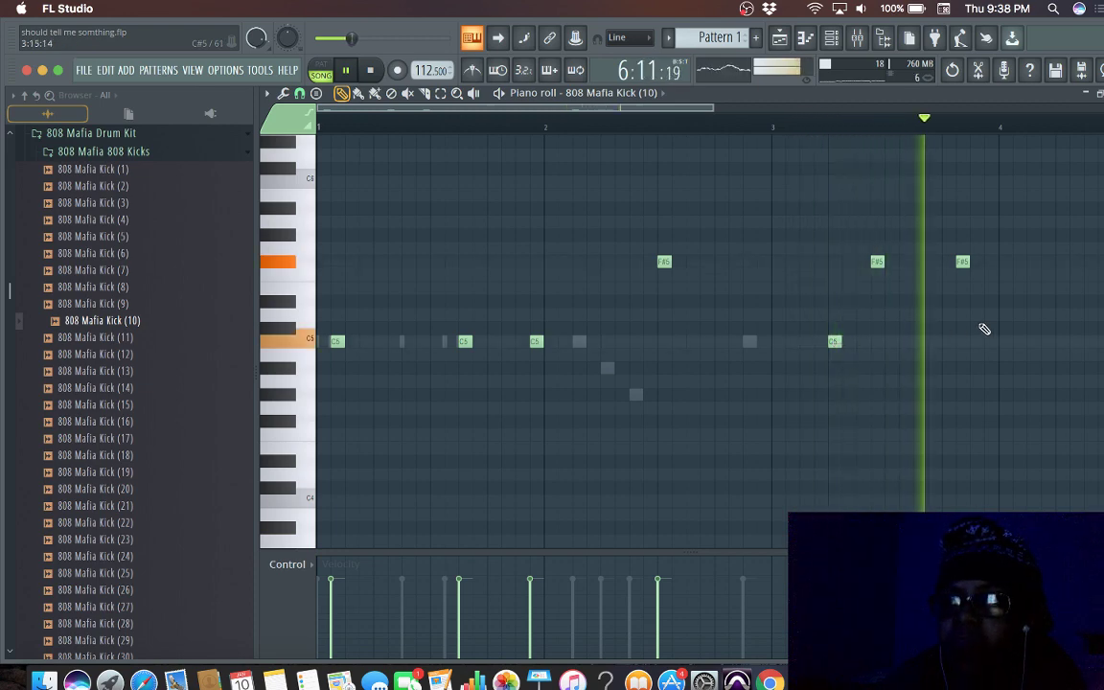
# Step: Try extra C5 kicks at steps 5 and 11 of bar 3 and step 11 of bar 2 during playback, and remove them
pyautogui.press('space')
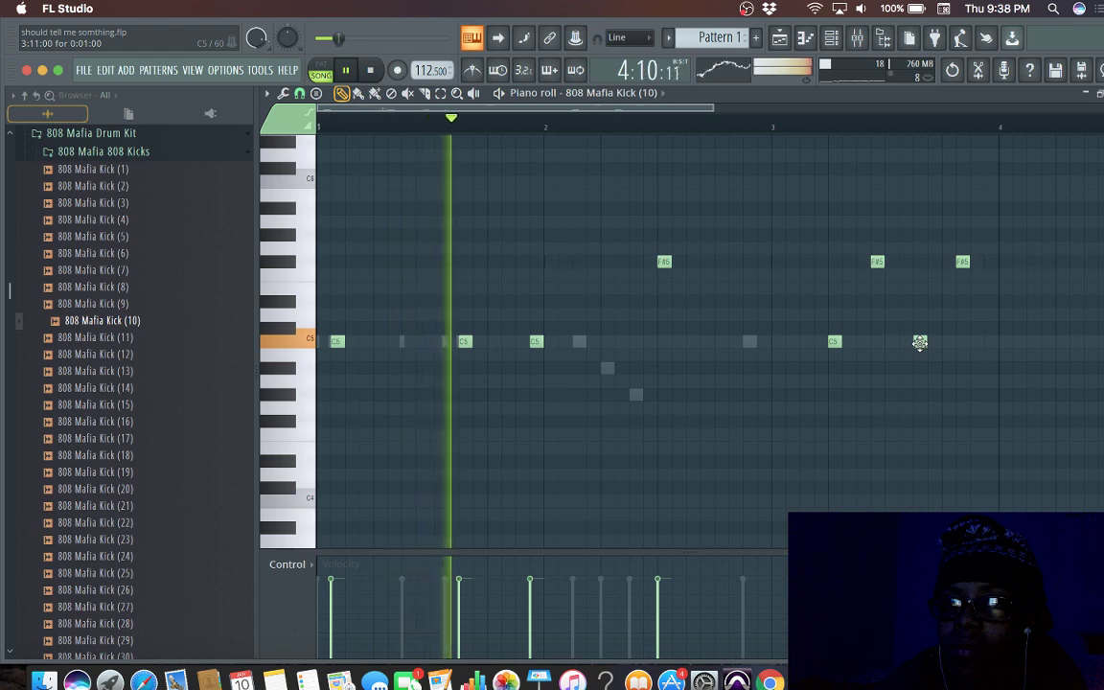
pyautogui.rightClick(833, 342)
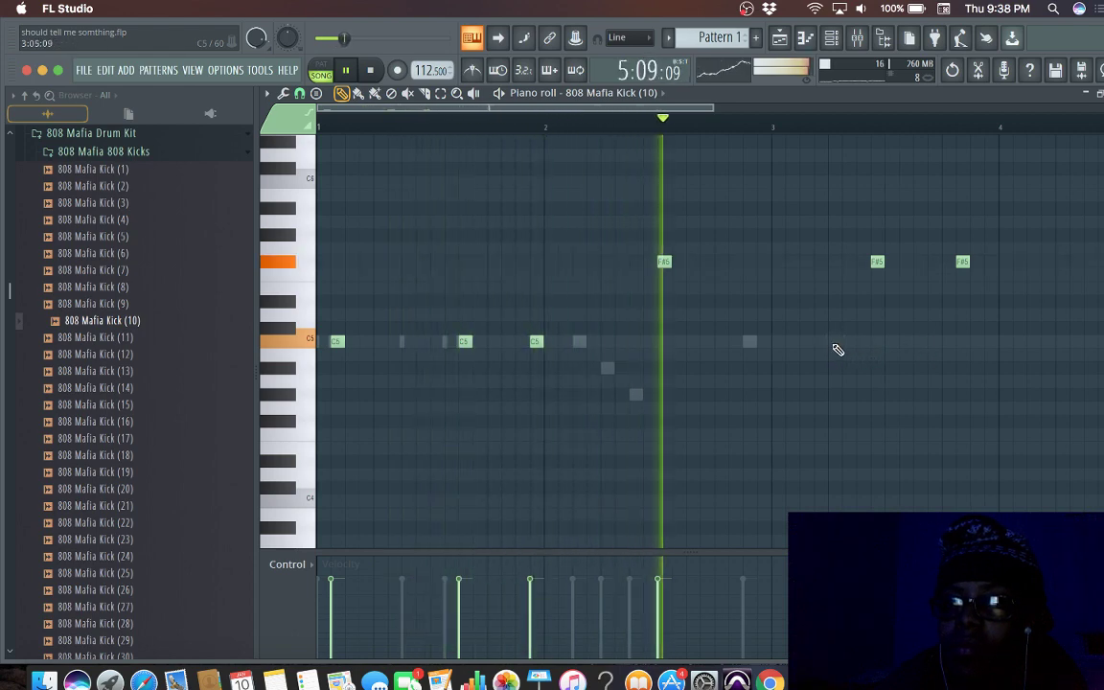
pyautogui.click(691, 340)
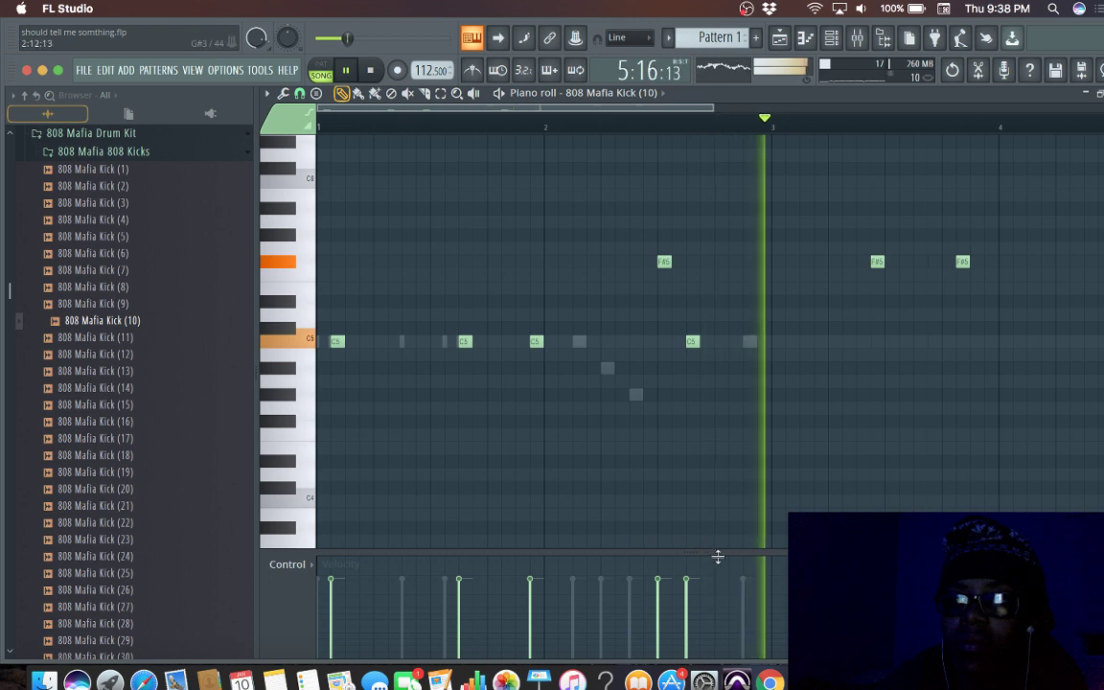
pyautogui.rightClick(694, 341)
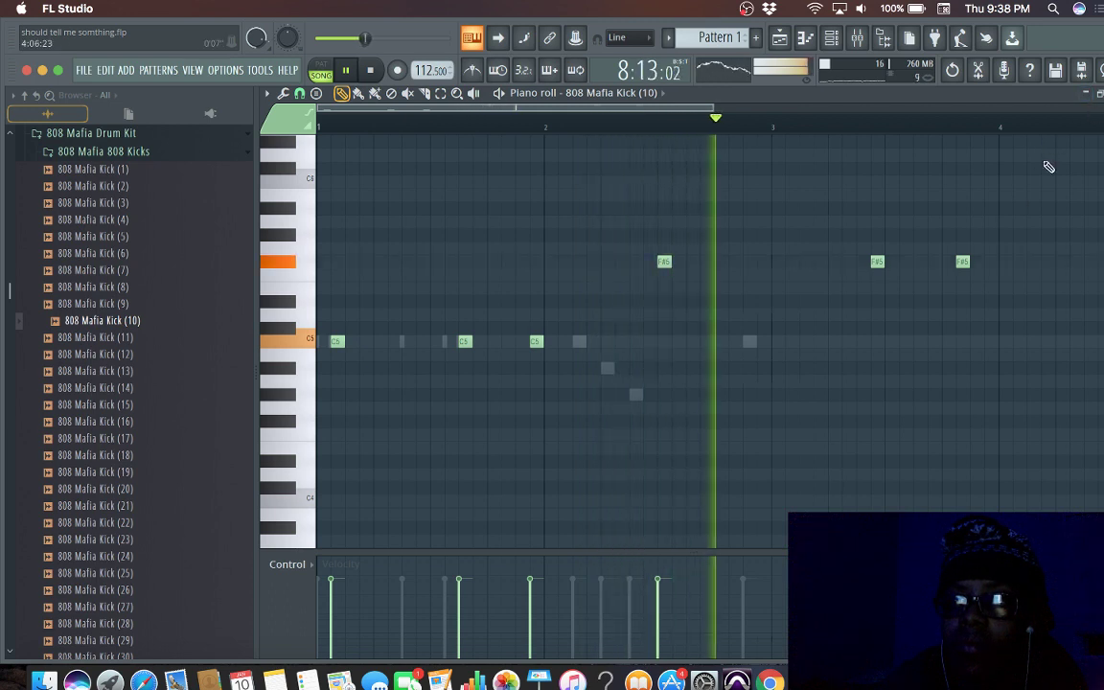
# Step: Add C5 kick notes at steps 3, 5 and 7 of bar 2 and close the piano roll
pyautogui.click(580, 342)
pyautogui.click(607, 342)
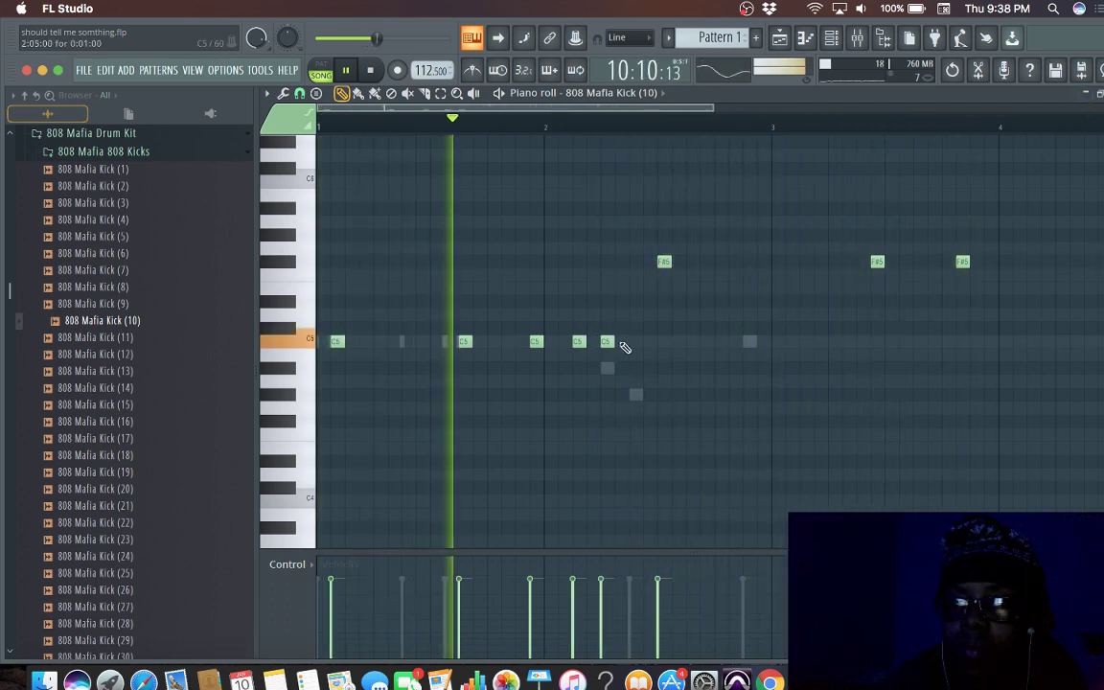
pyautogui.click(636, 342)
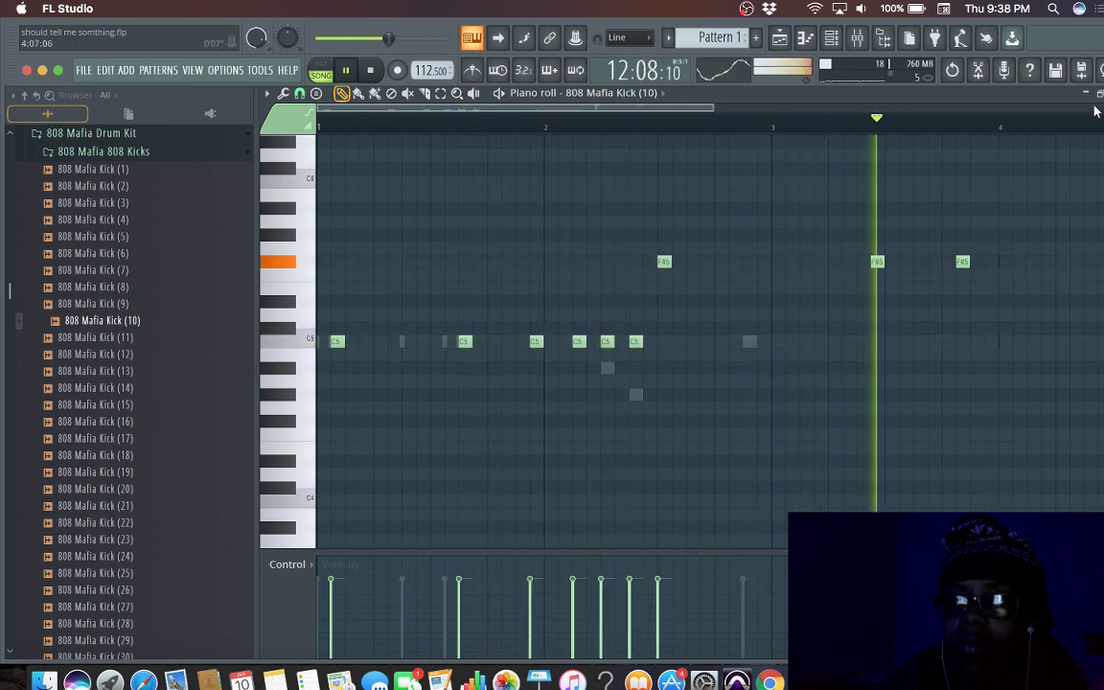
pyautogui.click(1098, 93)
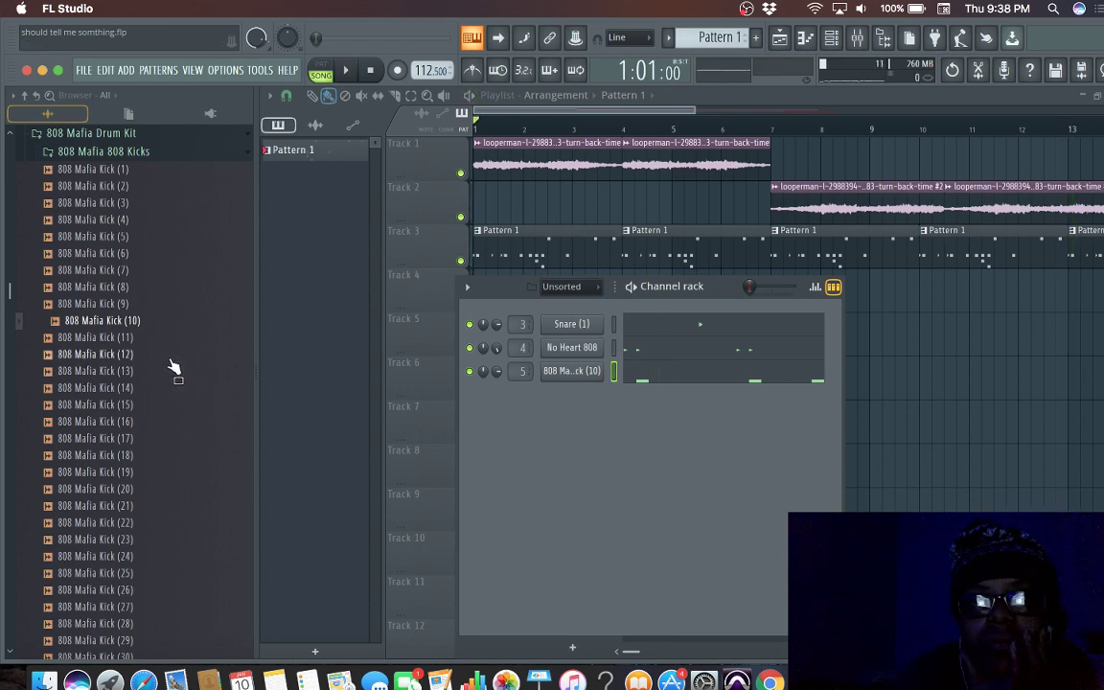
# Step: Add 808 Mafia Chant - HEYY from the 808 Mafia Chants folder as a channel and place a hit on step 4 during playback
pyautogui.moveTo(7, 295); pyautogui.dragTo(12, 266)
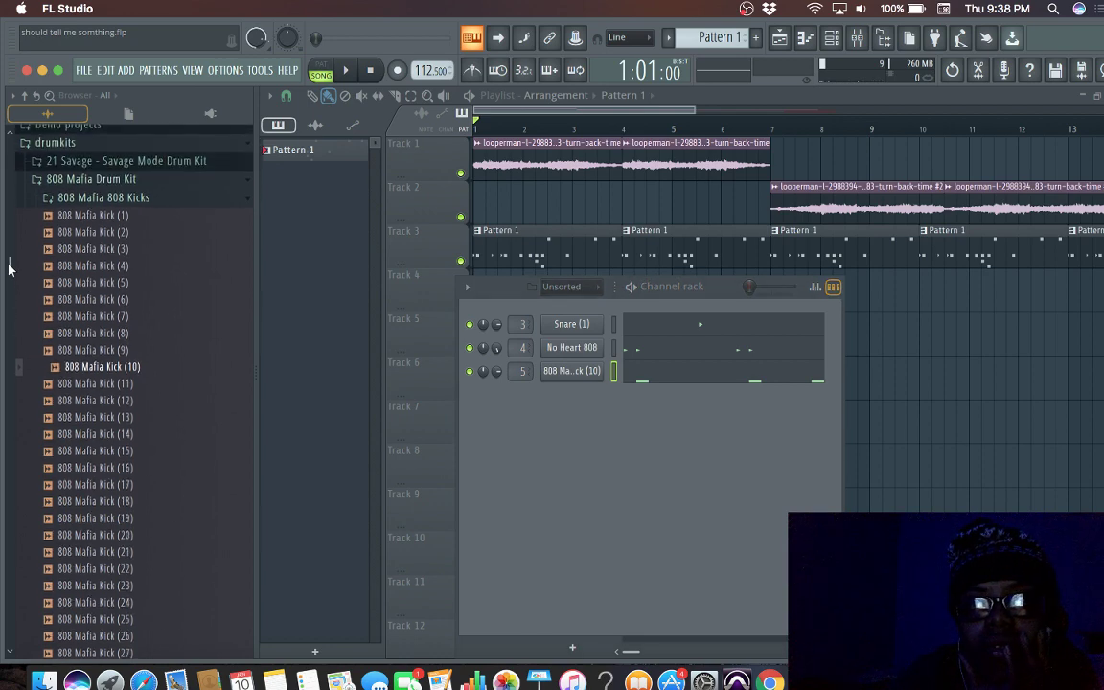
pyautogui.click(83, 212)
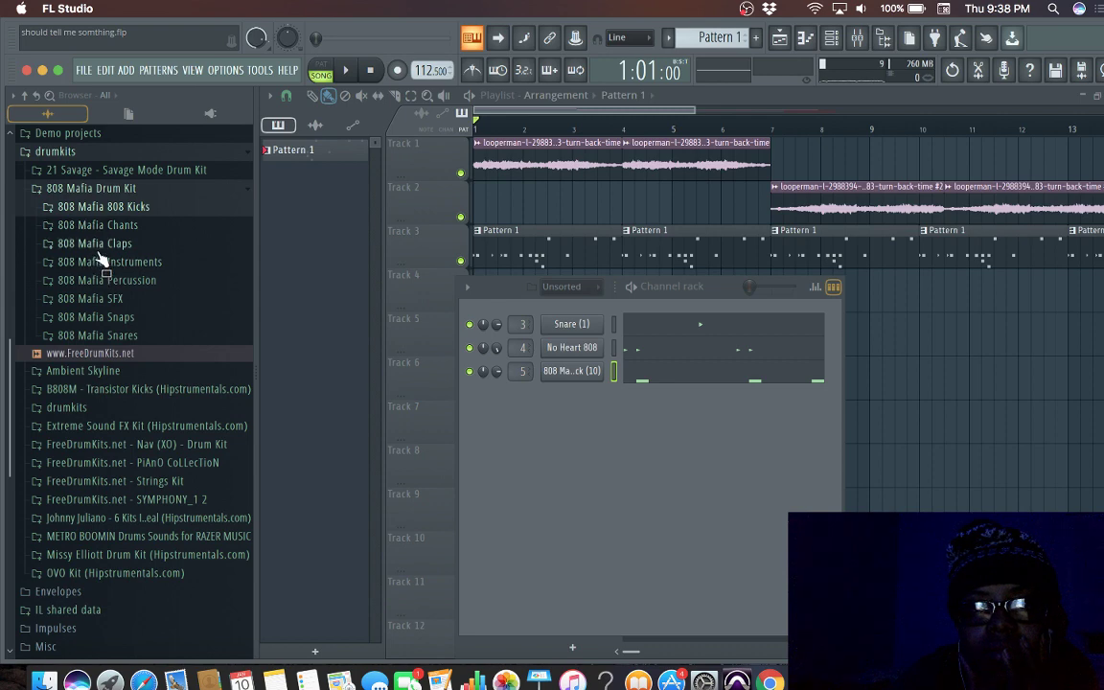
pyautogui.moveTo(9, 381); pyautogui.dragTo(12, 289)
pyautogui.click(100, 329)
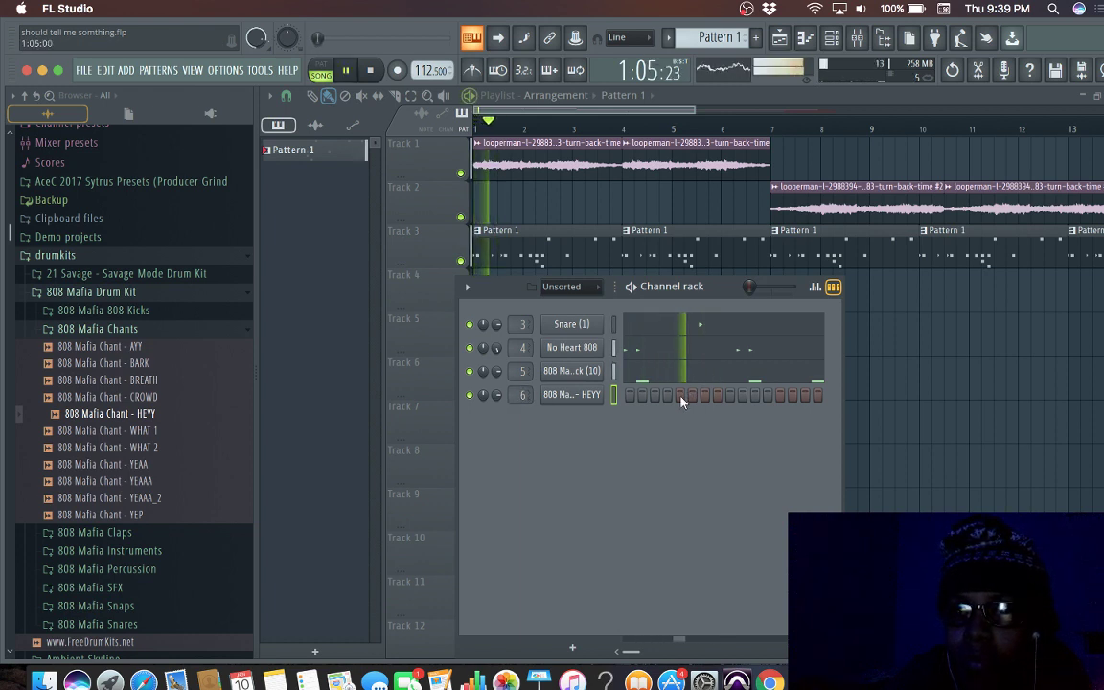
pyautogui.press('space')
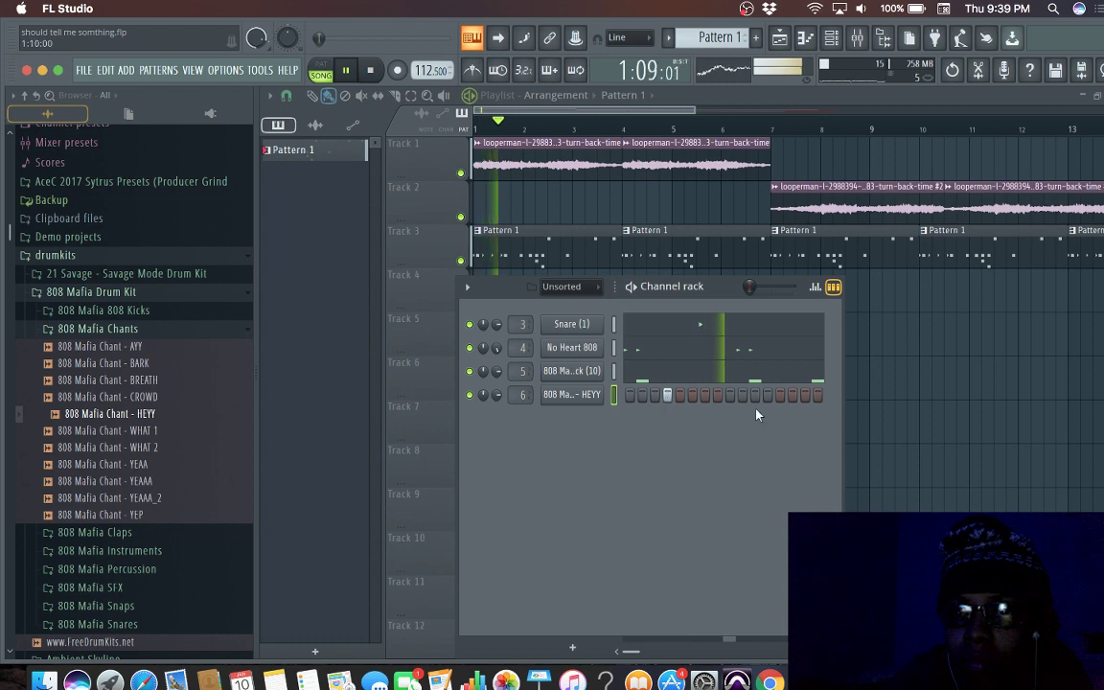
# Step: Open the 808 Mafia Chant - HEYY channel in the piano roll and lower its note at step 4 of bar 1 to E4
pyautogui.press('space')
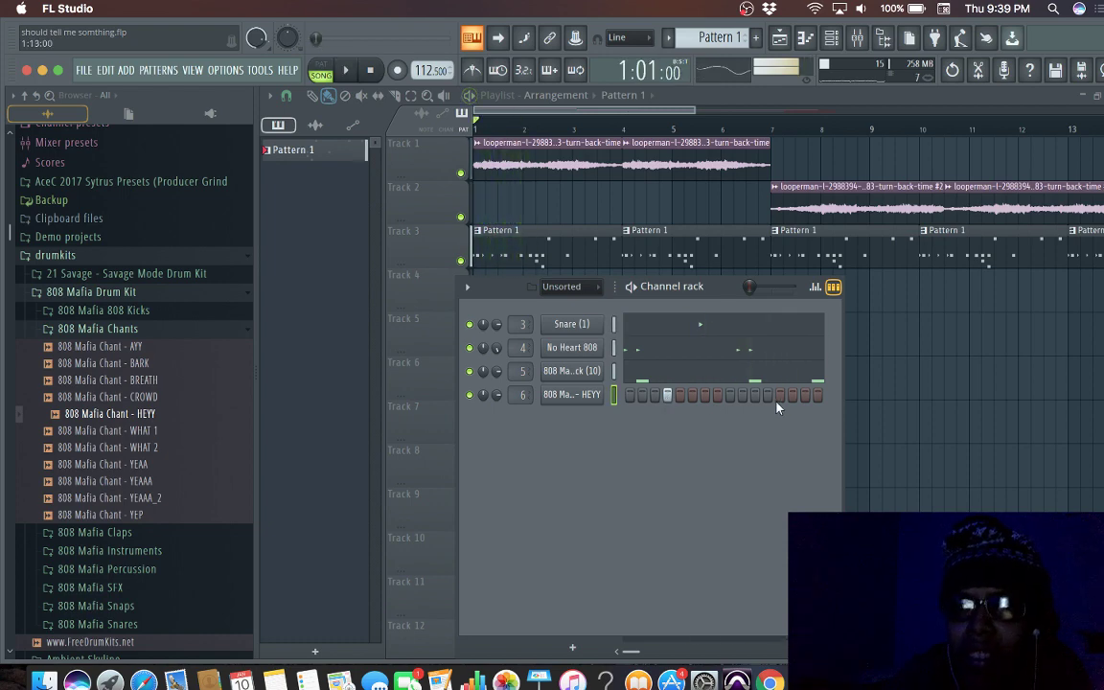
pyautogui.rightClick(572, 397)
pyautogui.click(632, 393)
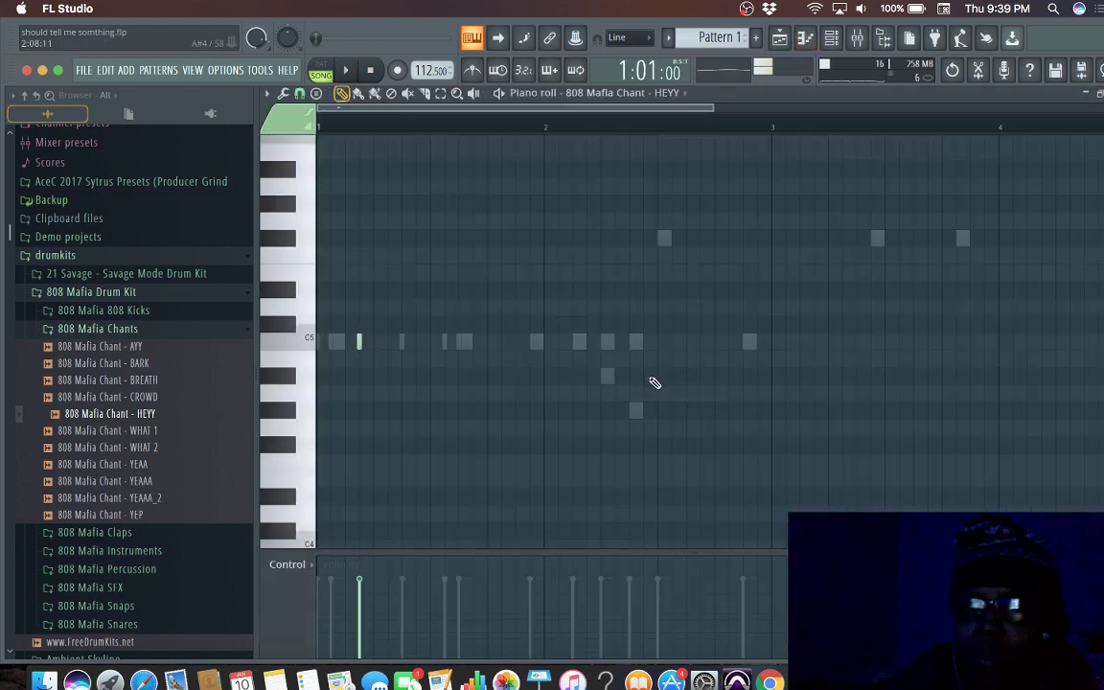
pyautogui.click(564, 357)
pyautogui.rightClick(564, 358)
pyautogui.press('space')
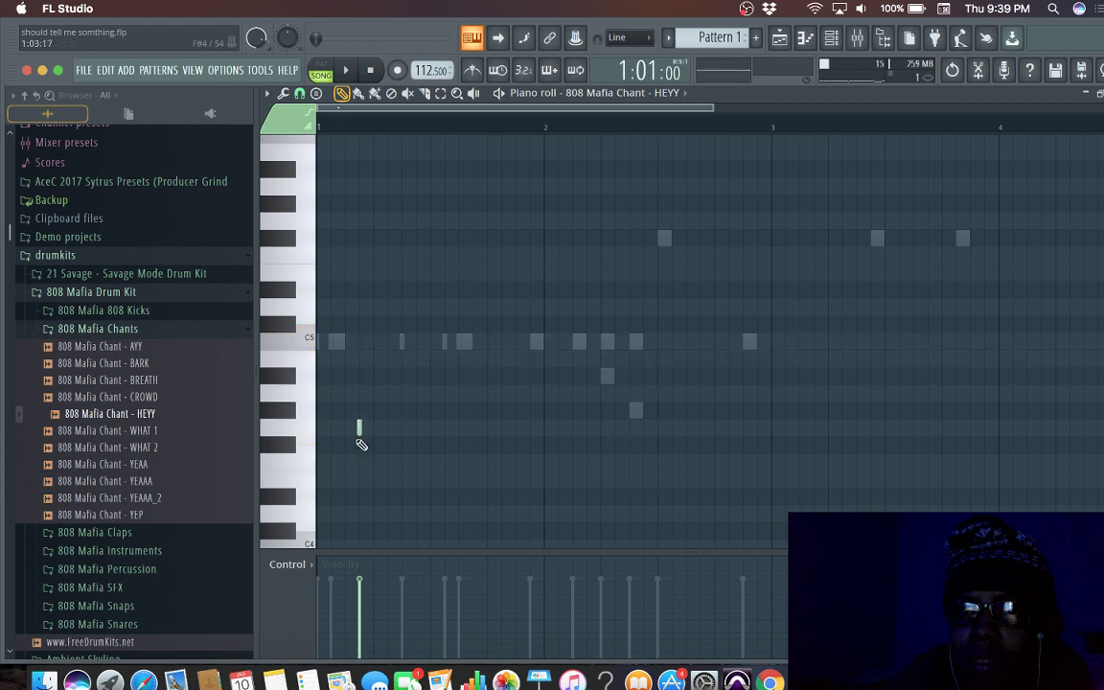
pyautogui.press('space')
pyautogui.press('space')
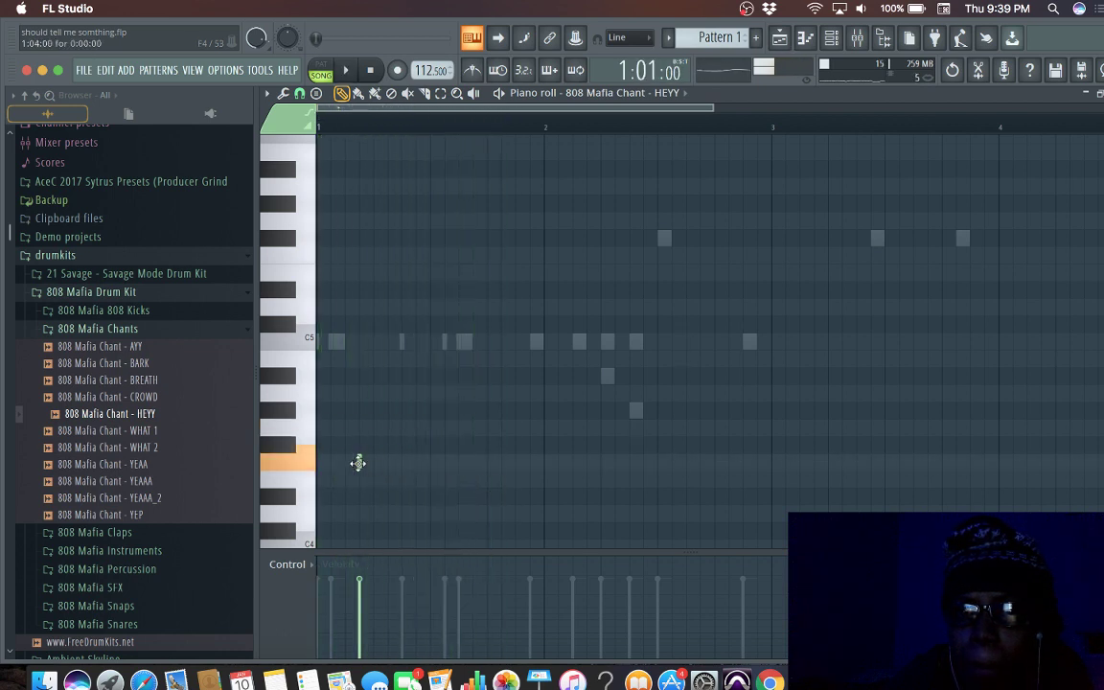
pyautogui.press('space')
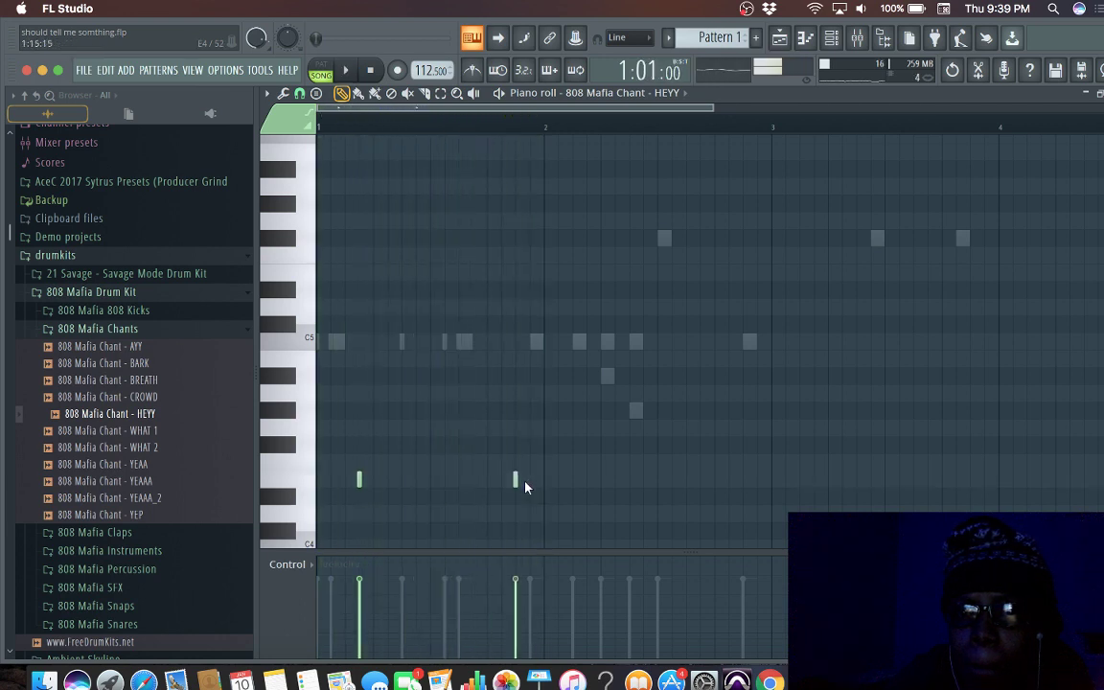
# Step: Place a one-step E4 chant note at step 16 of bar 1 and check its timing in playback
pyautogui.press('space')
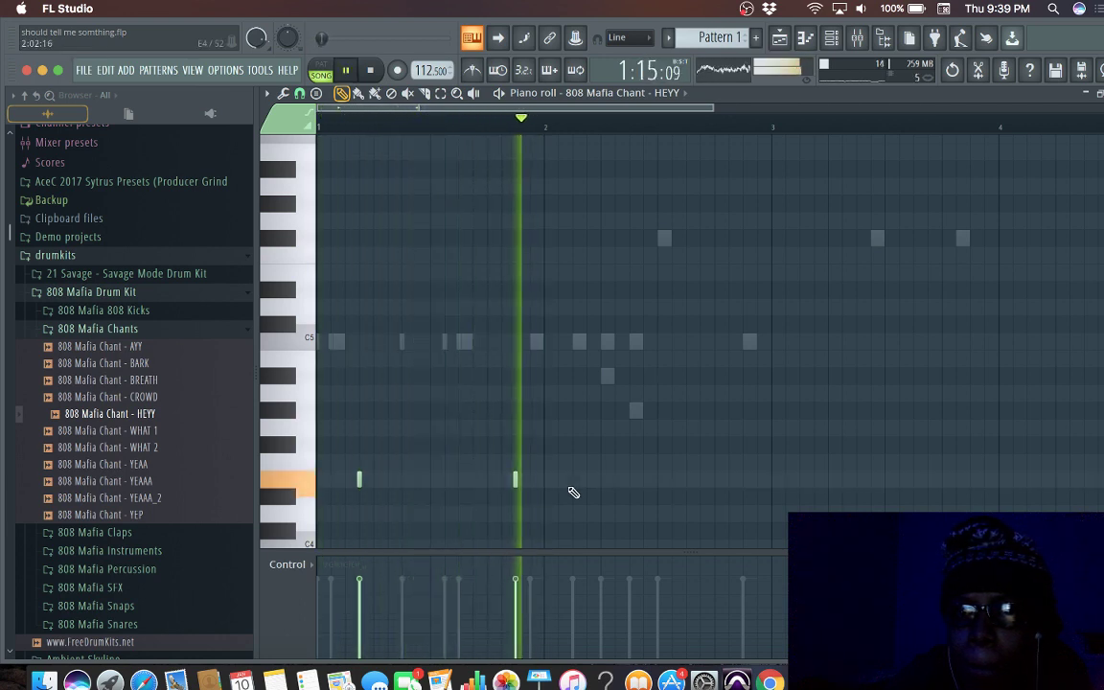
pyautogui.press('space')
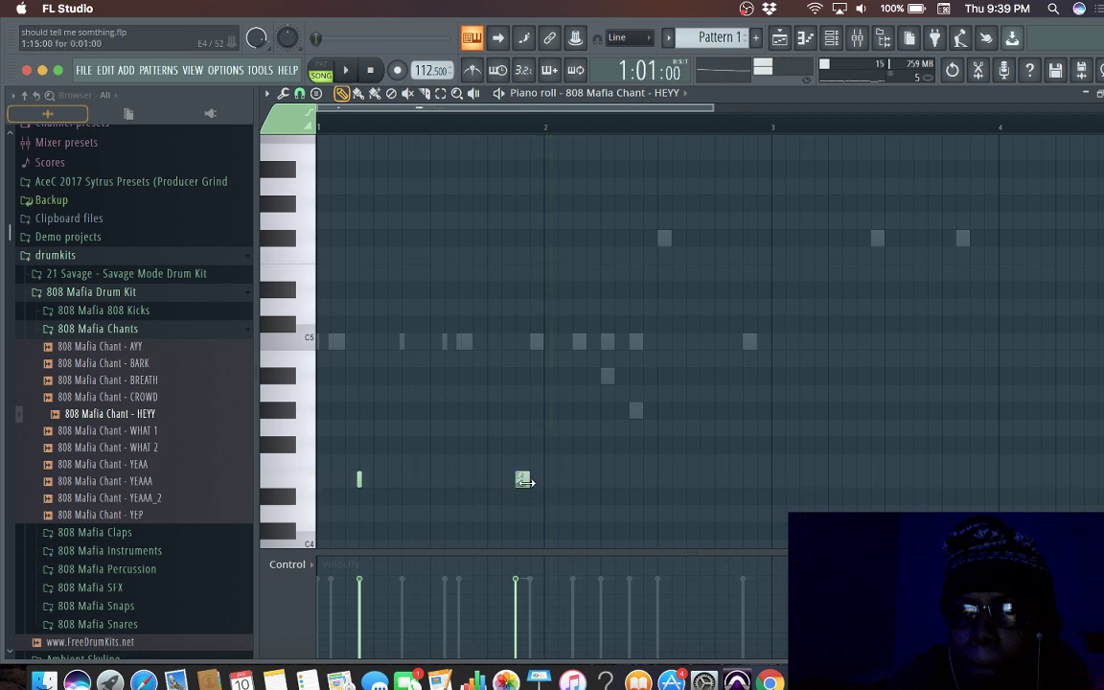
pyautogui.press('space')
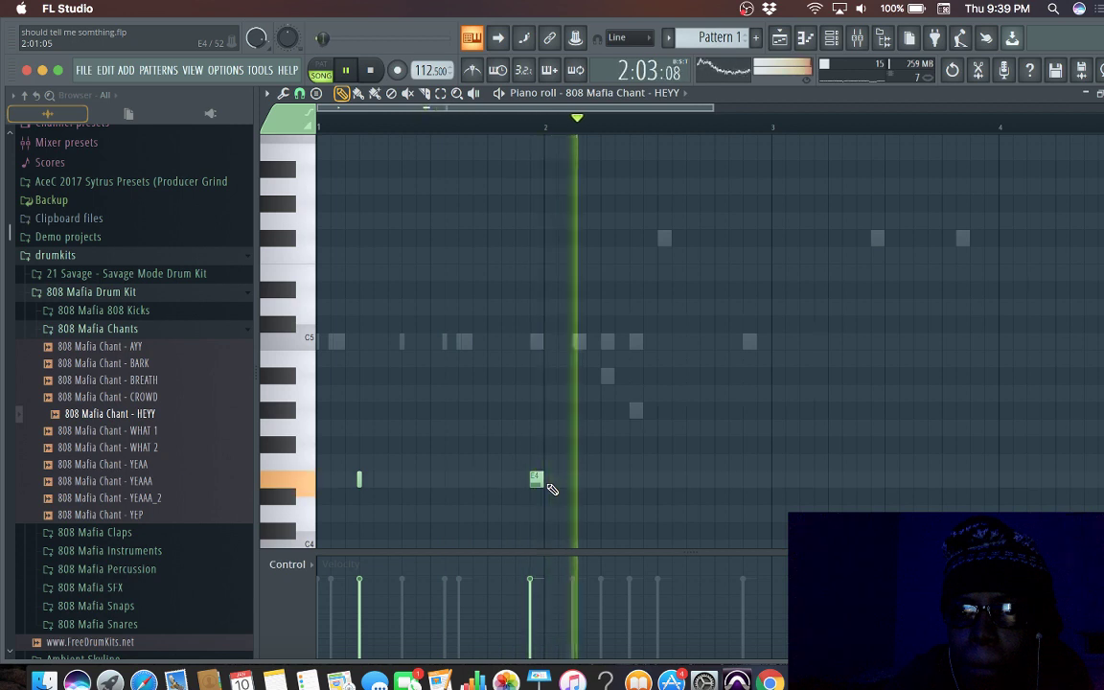
pyautogui.press('space')
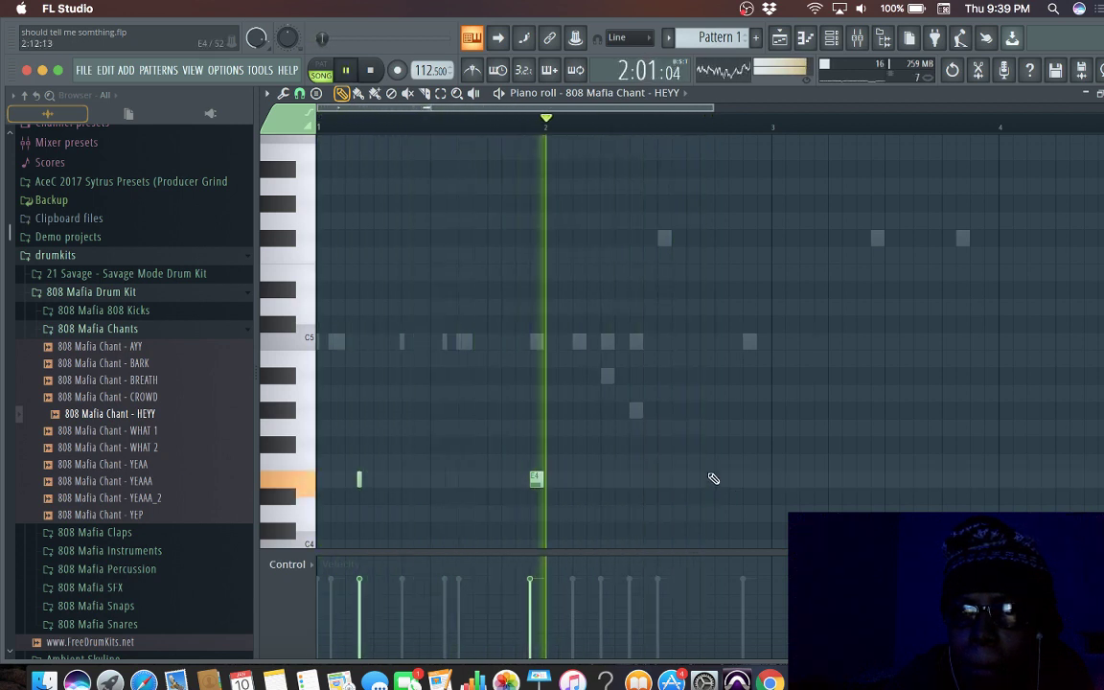
# Step: Add one-step E4 chant notes at step 12 of bar 2 and step 8 of bar 3, and close the piano roll
pyautogui.press('space')
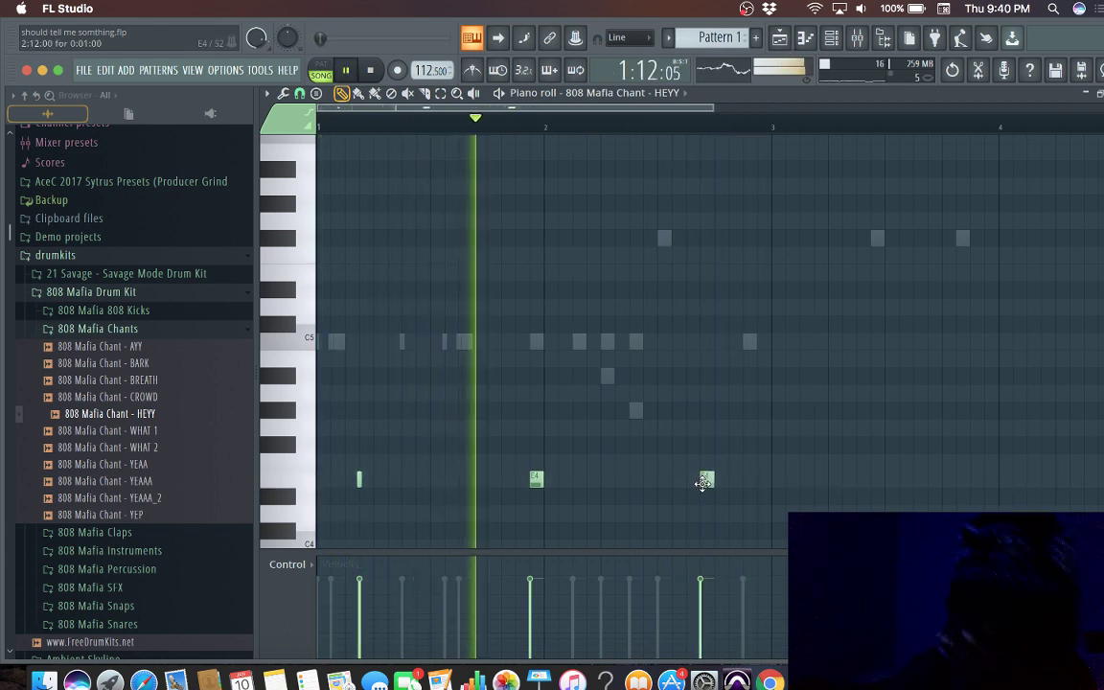
pyautogui.click(856, 484)
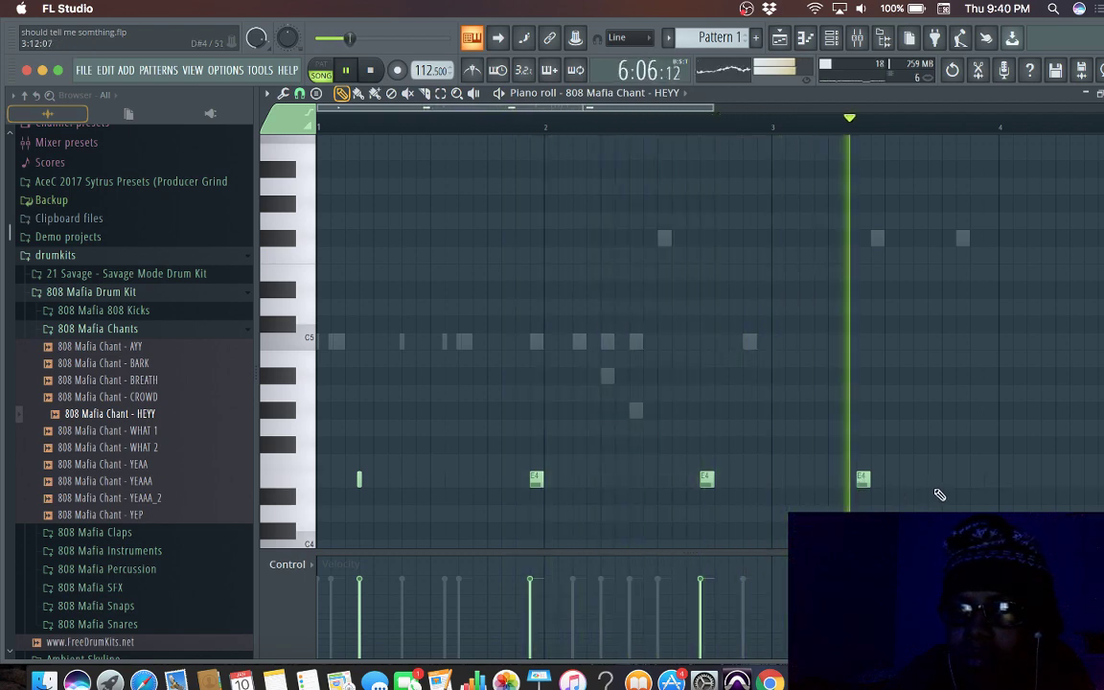
pyautogui.moveTo(866, 489); pyautogui.dragTo(877, 488)
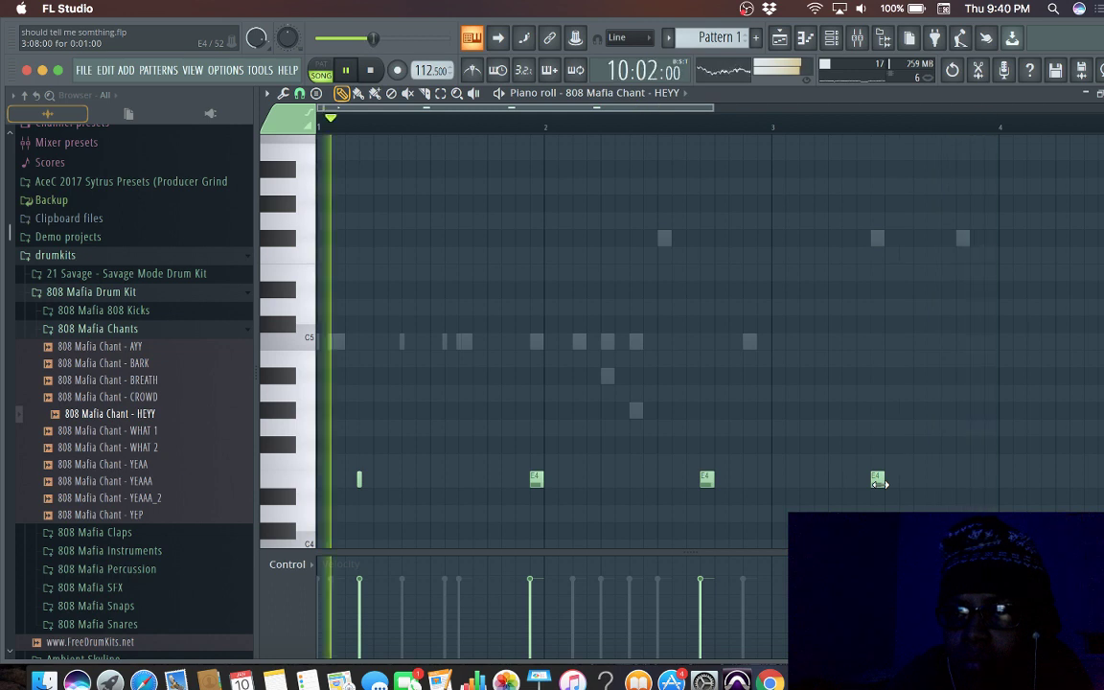
pyautogui.press('space')
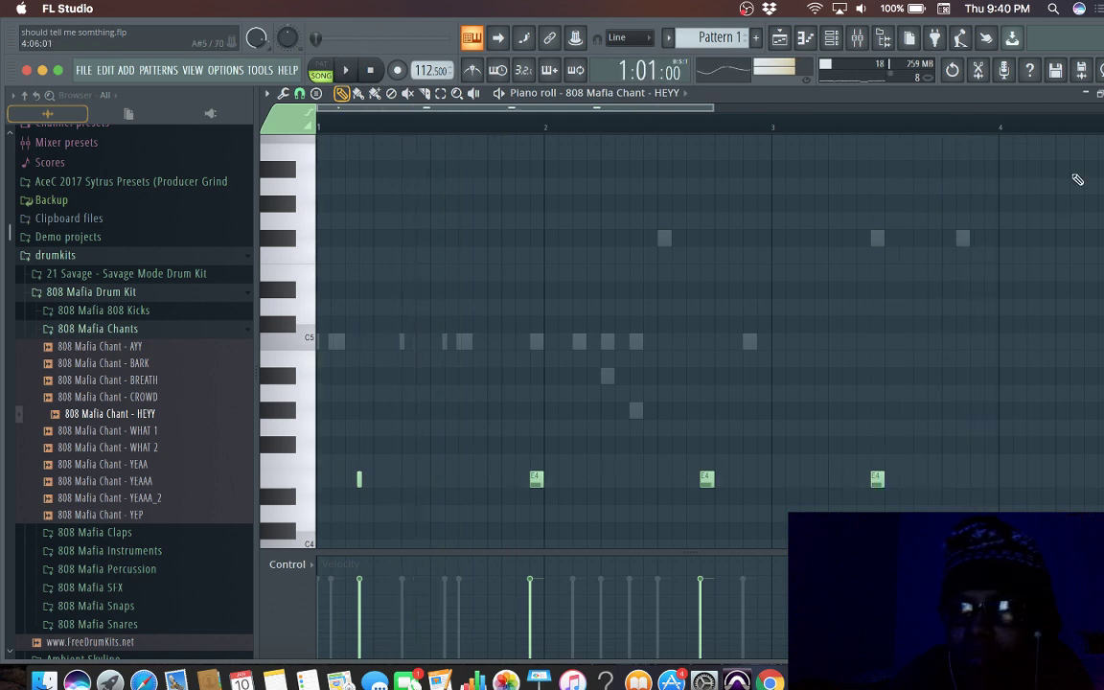
pyautogui.click(1095, 93)
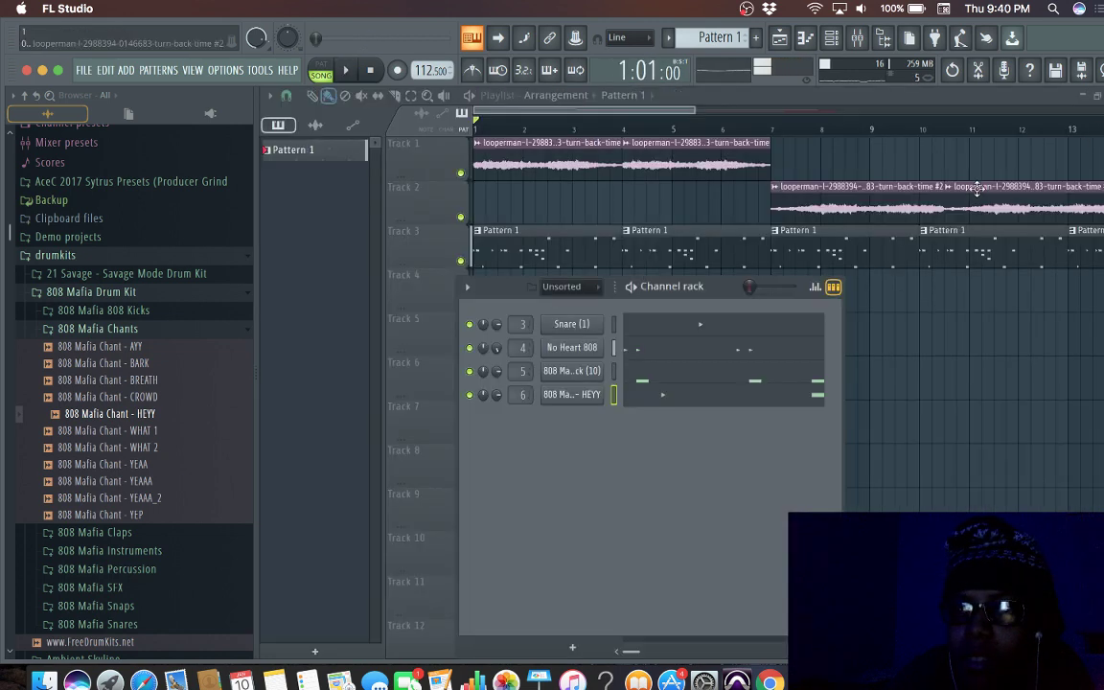
# Step: Trim the turn-back-time #2 clip at bar 7 on Track 2 to three bars and place a matching copy at bar 10
pyautogui.click(761, 130)
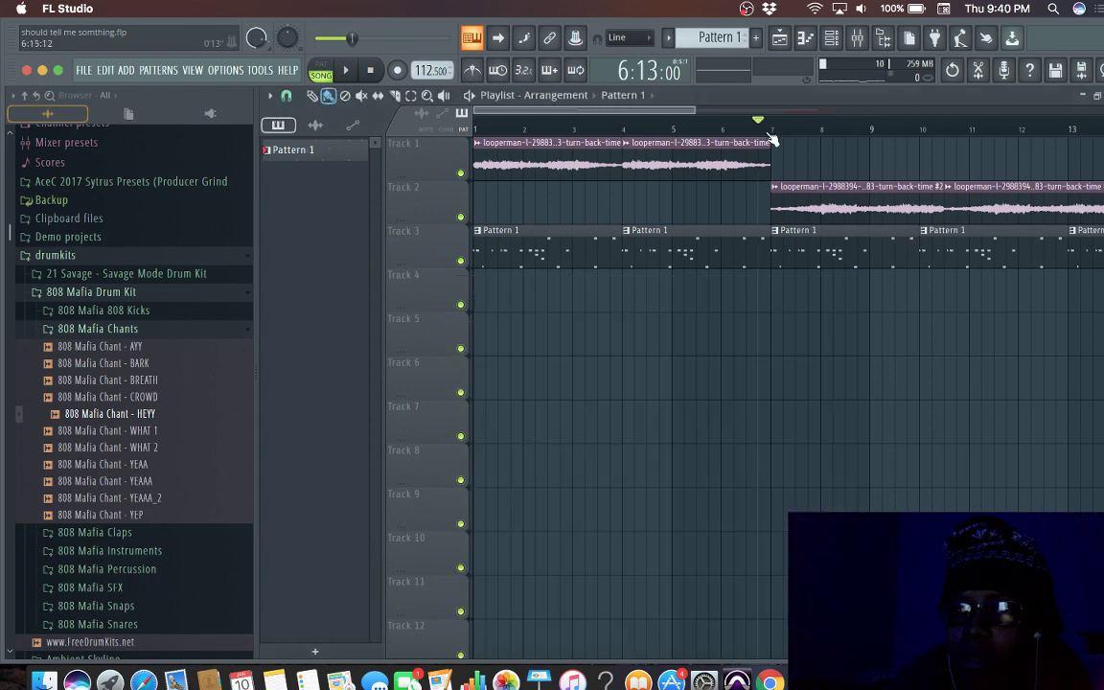
pyautogui.press('space')
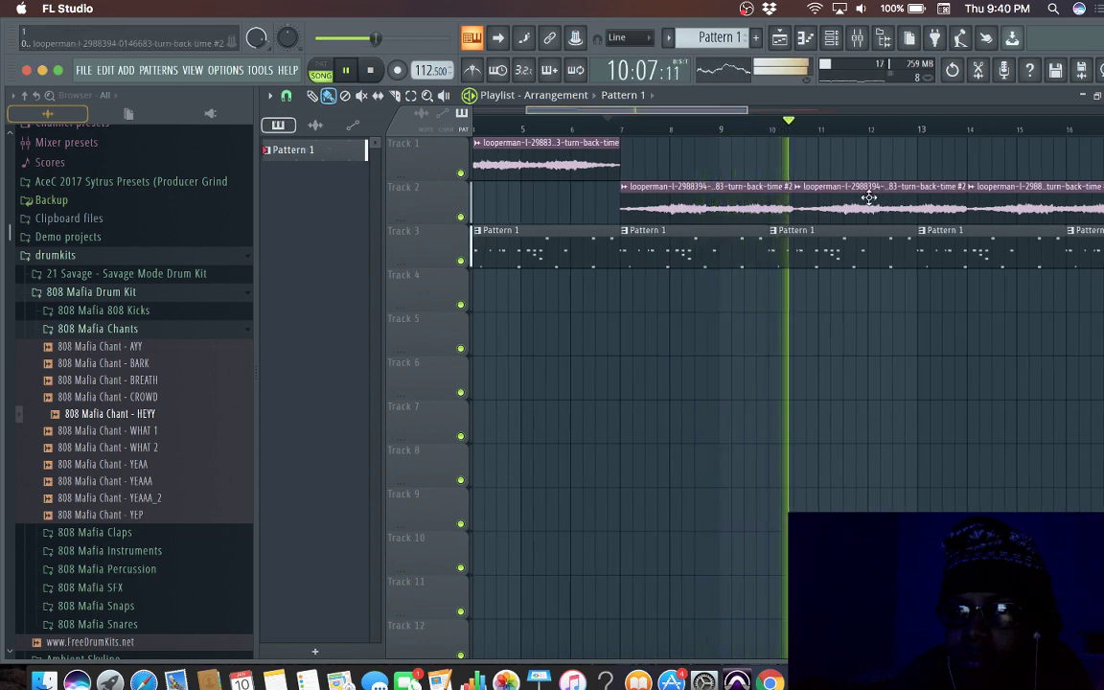
pyautogui.rightClick(818, 198)
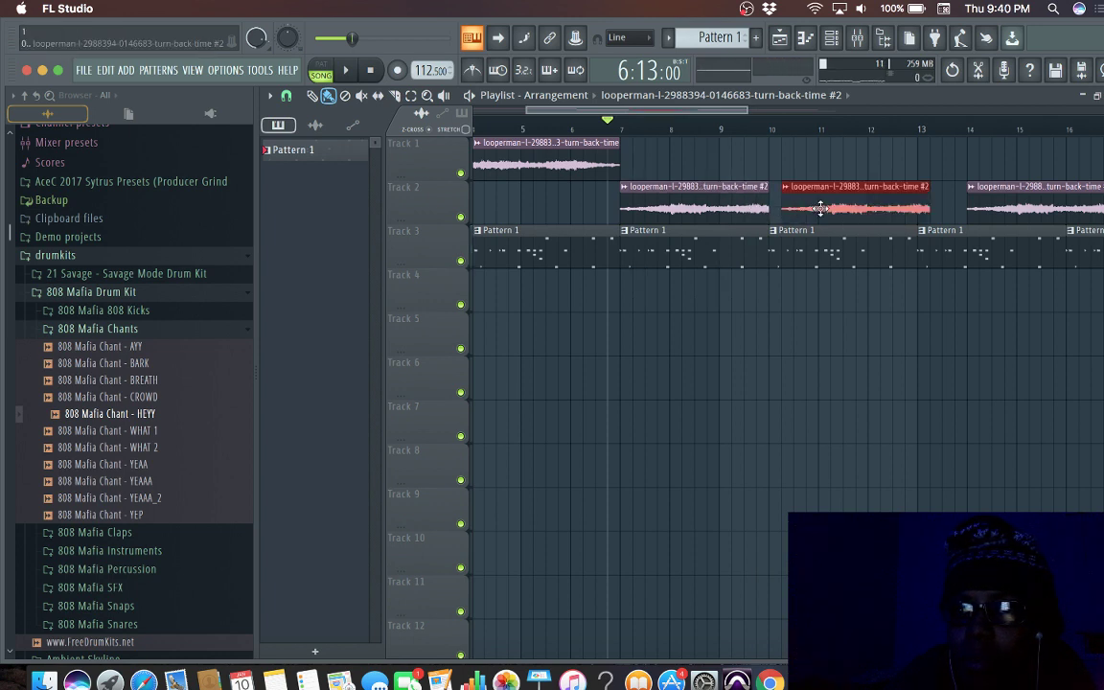
pyautogui.press('space')
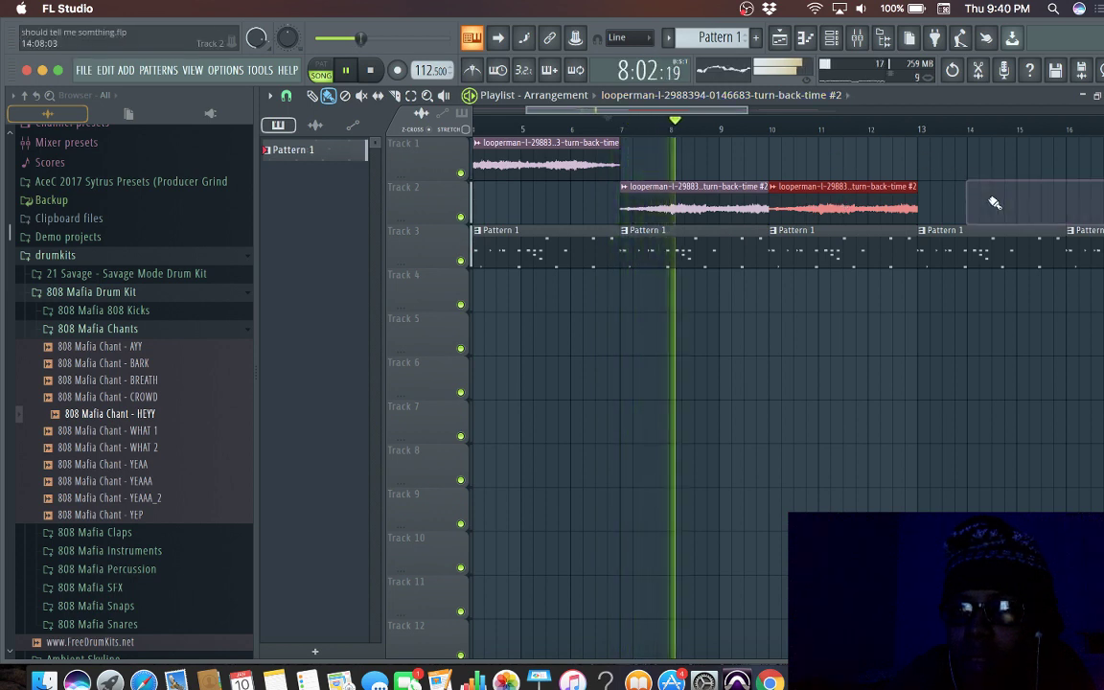
# Step: Replace the remaining turn-back-time #2 clips on Track 2 with three-bar copies starting at bars 13, 16 and 19
pyautogui.rightClick(970, 206)
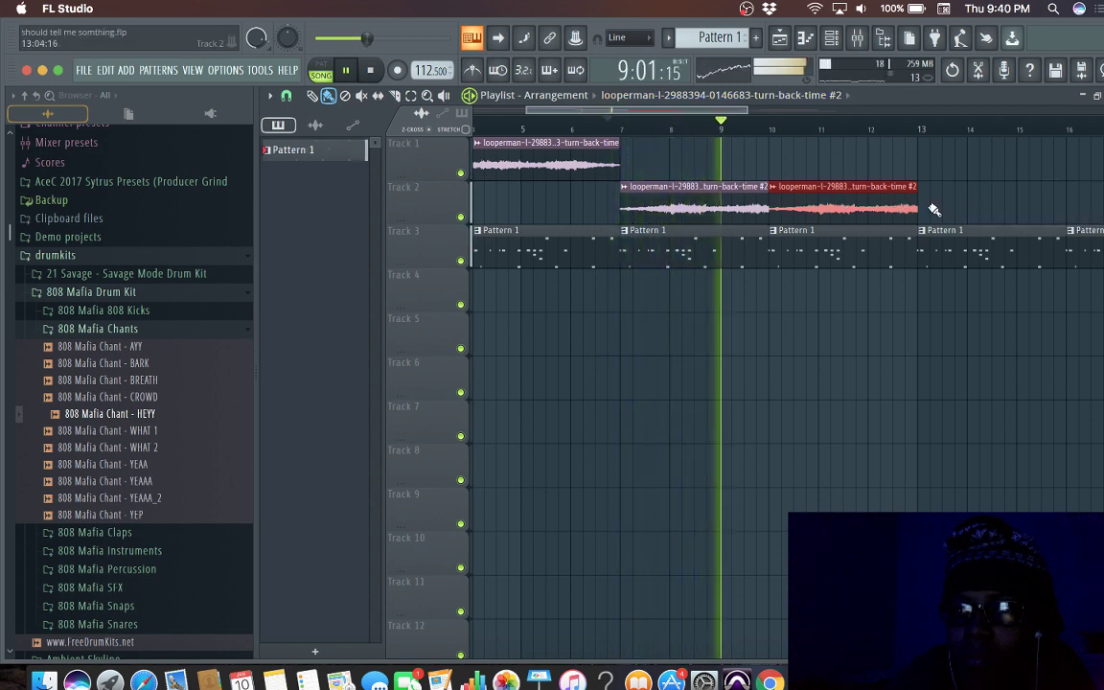
pyautogui.click(930, 207)
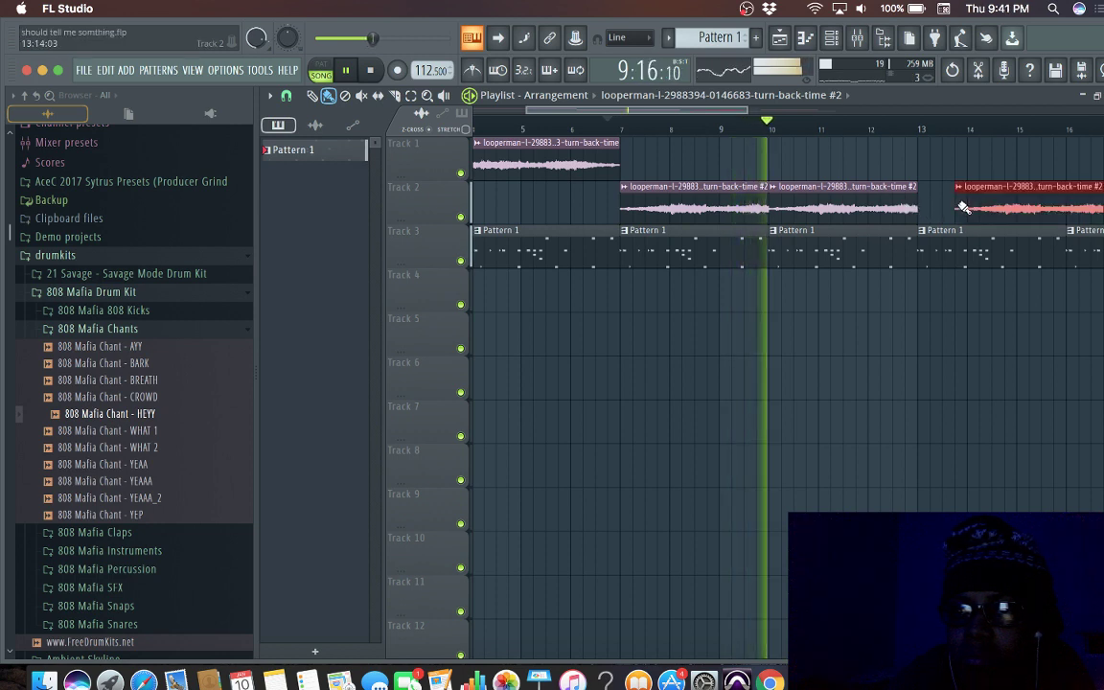
pyautogui.moveTo(932, 207); pyautogui.dragTo(927, 207)
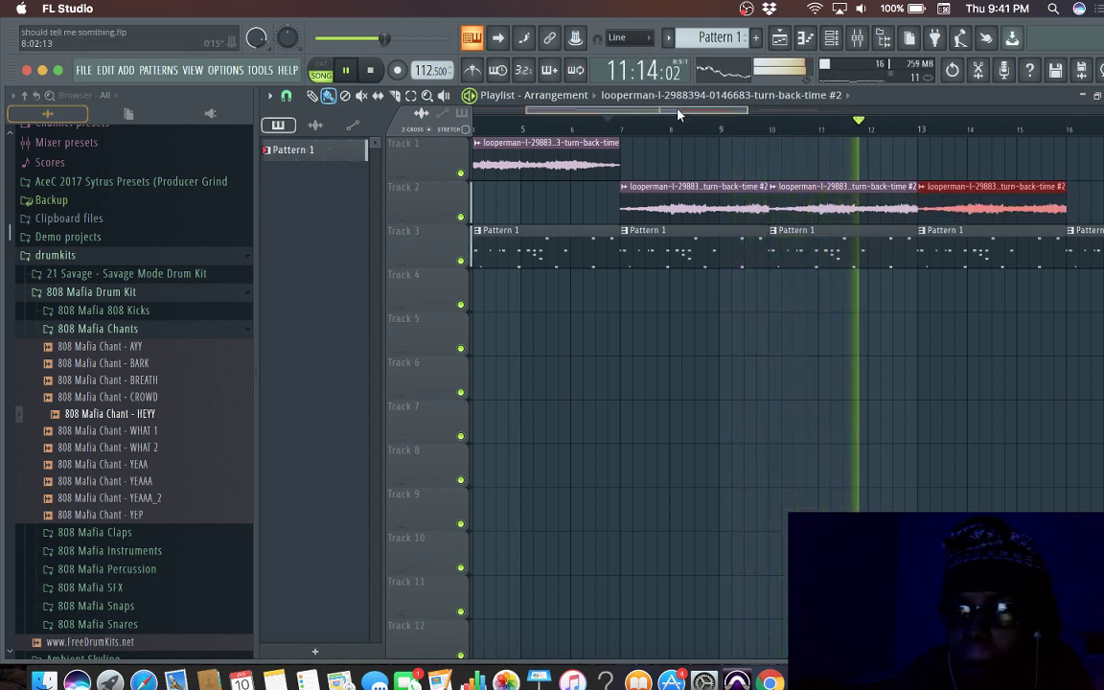
pyautogui.moveTo(676, 113); pyautogui.dragTo(801, 113)
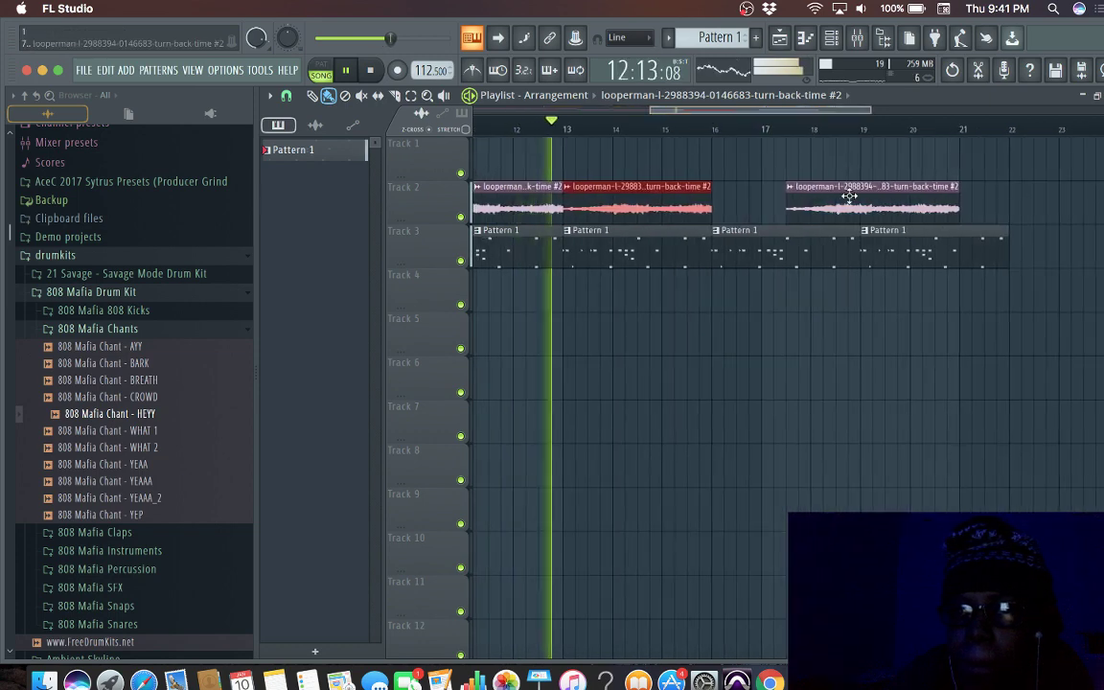
pyautogui.moveTo(824, 203); pyautogui.dragTo(893, 199)
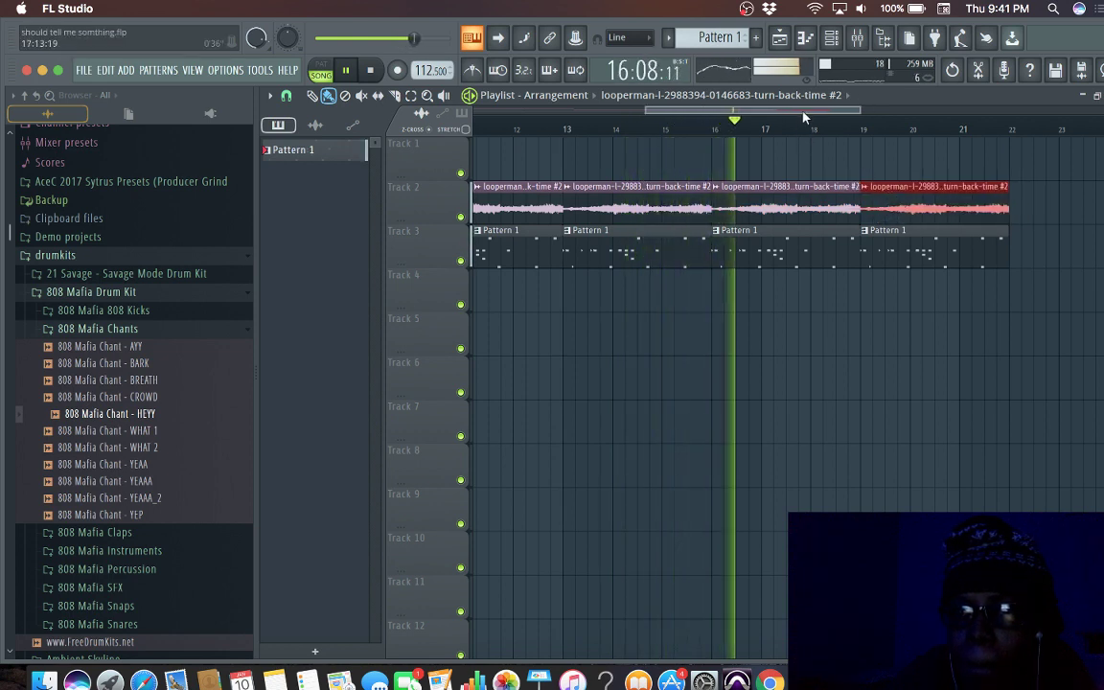
pyautogui.click(723, 90)
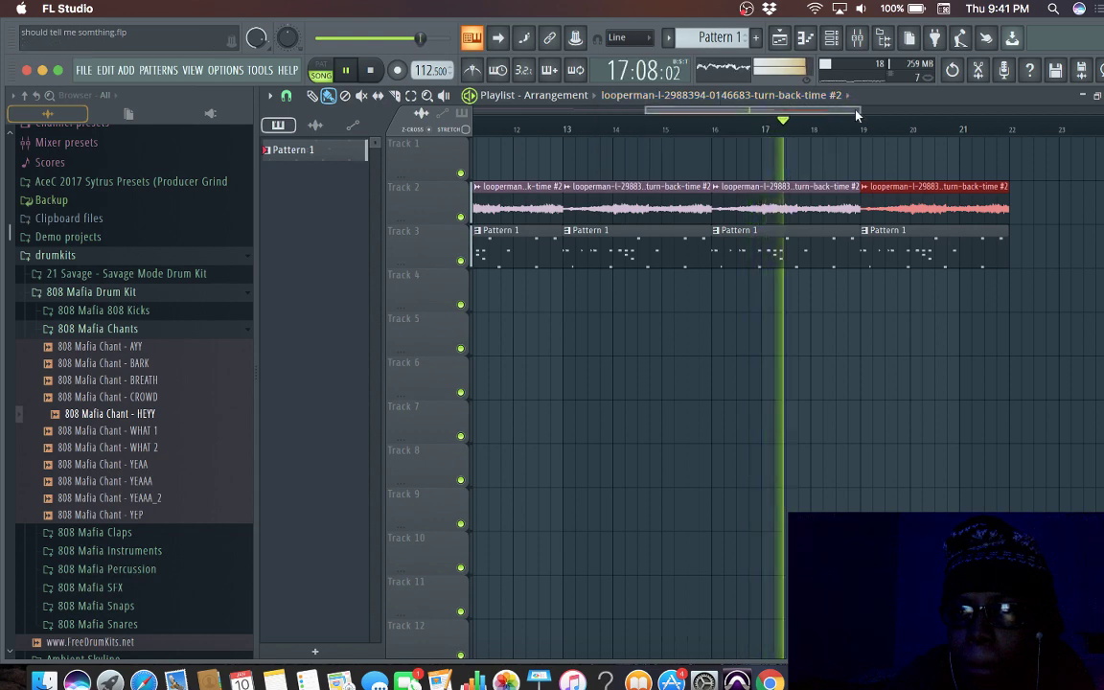
# Step: Play the arrangement from bar 6 to check the loop transition, and open and close the snare's piano roll
pyautogui.moveTo(843, 109); pyautogui.dragTo(700, 110)
pyautogui.click(668, 126)
pyautogui.press('space')
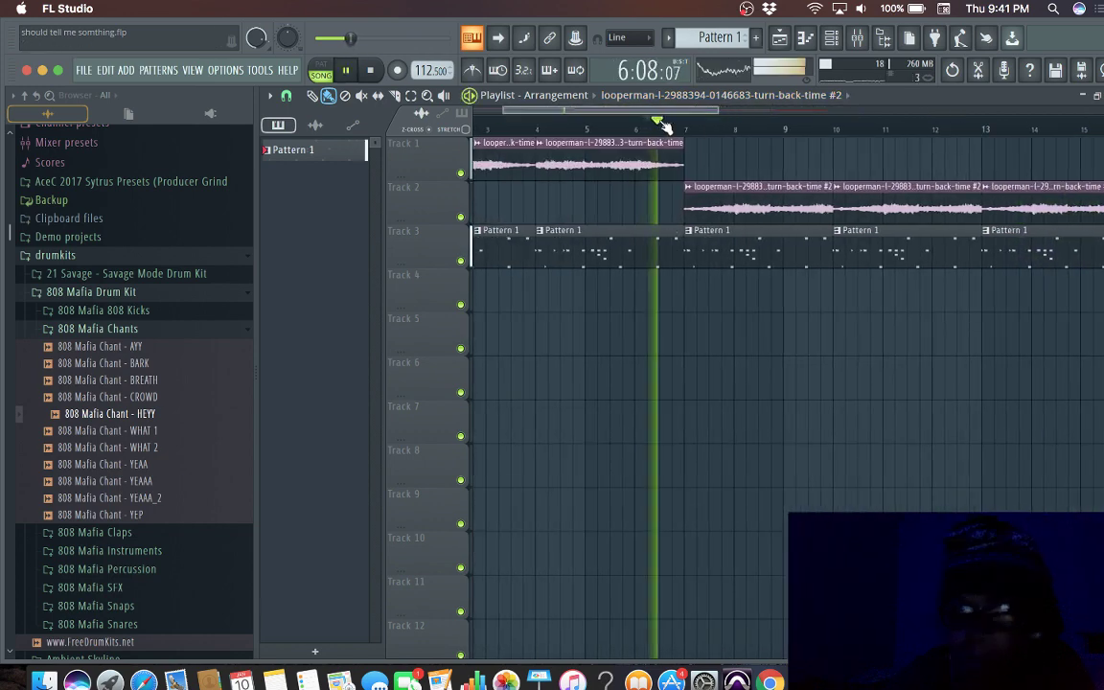
pyautogui.doubleClick(740, 243)
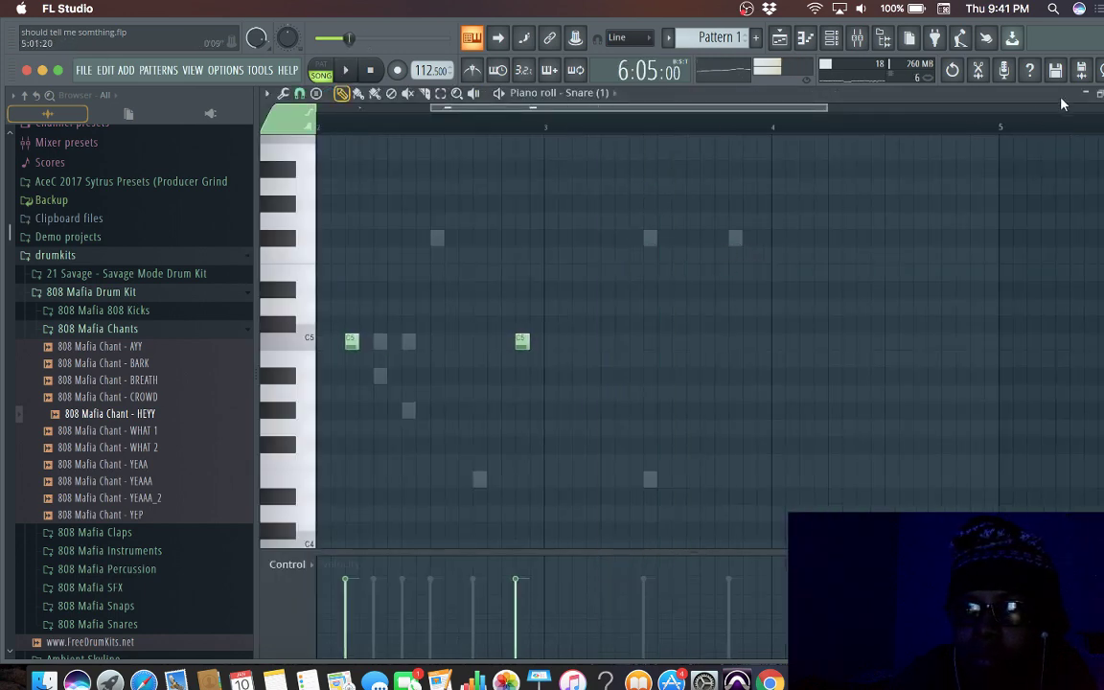
pyautogui.press('F7')
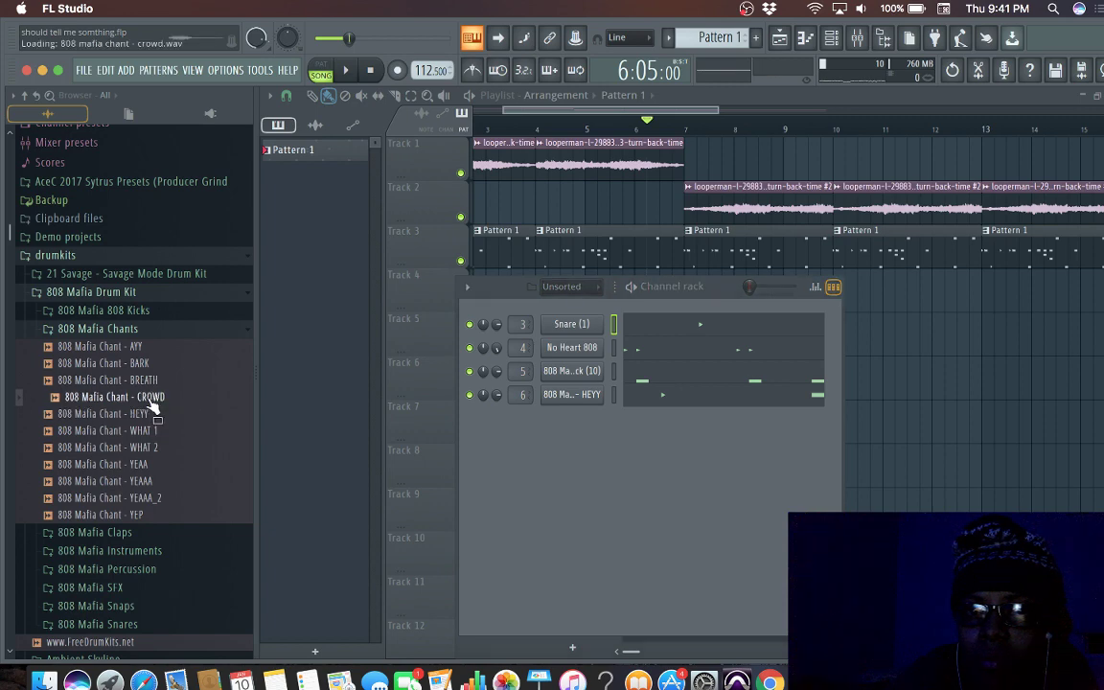
# Step: Replace the HEYY channel's sample with 808 Mafia Chant - CROWD, check it in playback and save the project
pyautogui.moveTo(559, 409); pyautogui.dragTo(563, 409)
pyautogui.press('space')
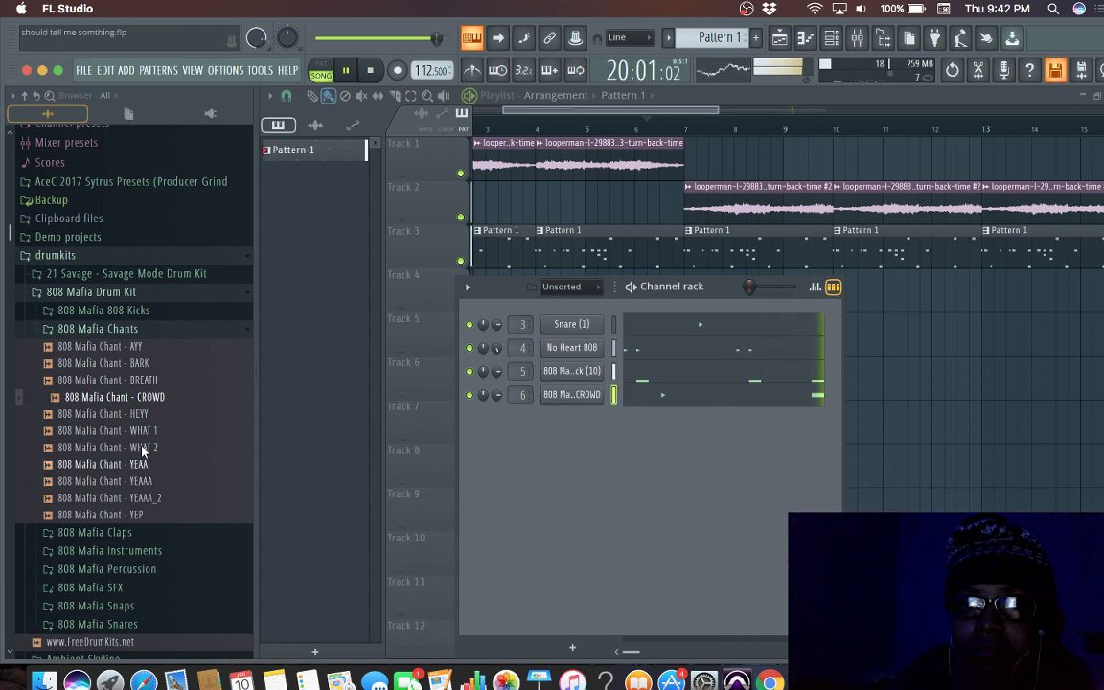
pyautogui.hotkey('ctrl', 's')
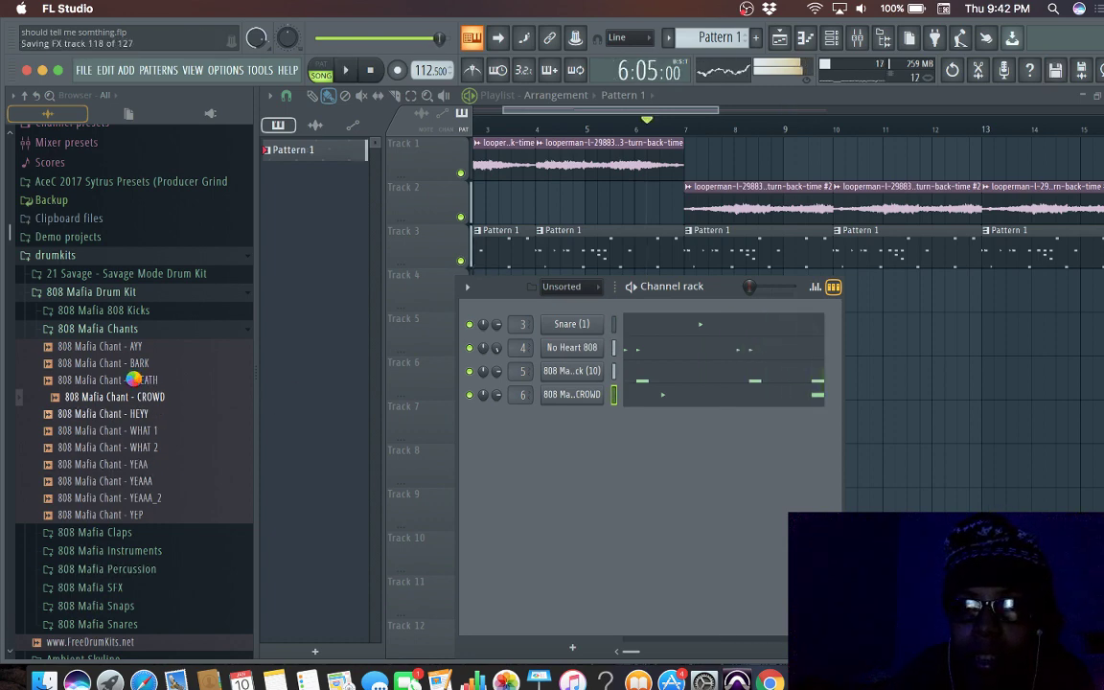
# Step: Audition the 808 Mafia Chant - BREATH sample in the 808 Mafia Chants folder
pyautogui.click(133, 380)
pyautogui.scroll(1, 153, 354)
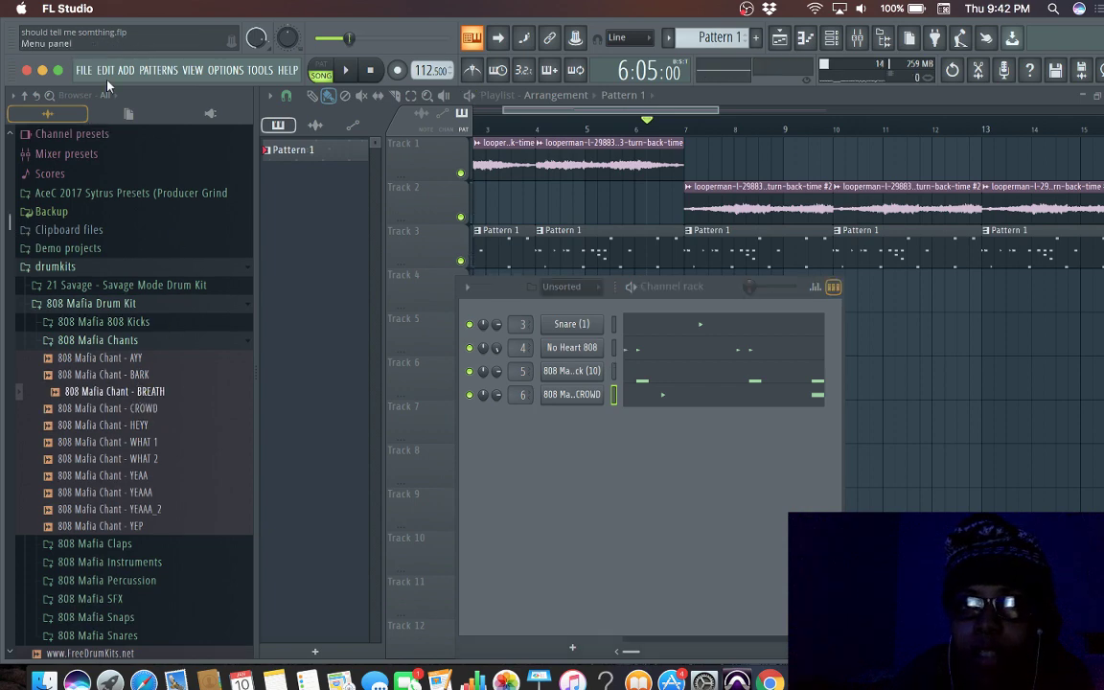
pyautogui.click(80, 72)
pyautogui.click(135, 144)
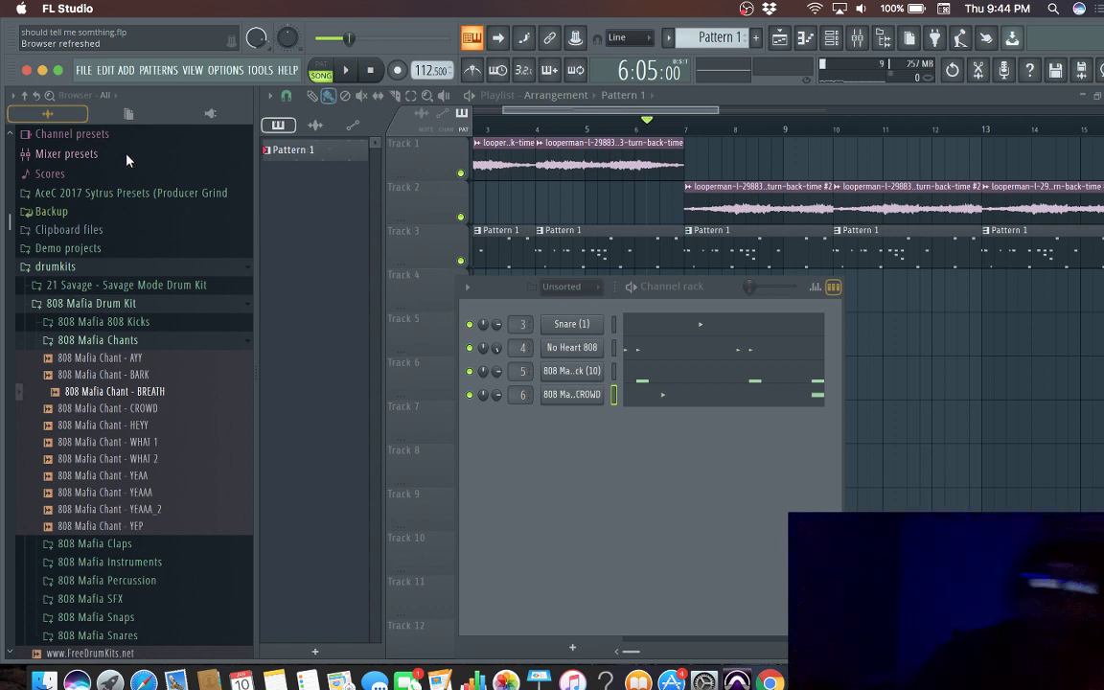
# Step: Play the arrangement from bar 6 to review the beat with the CROWD chant, and stop playback
pyautogui.press('space')
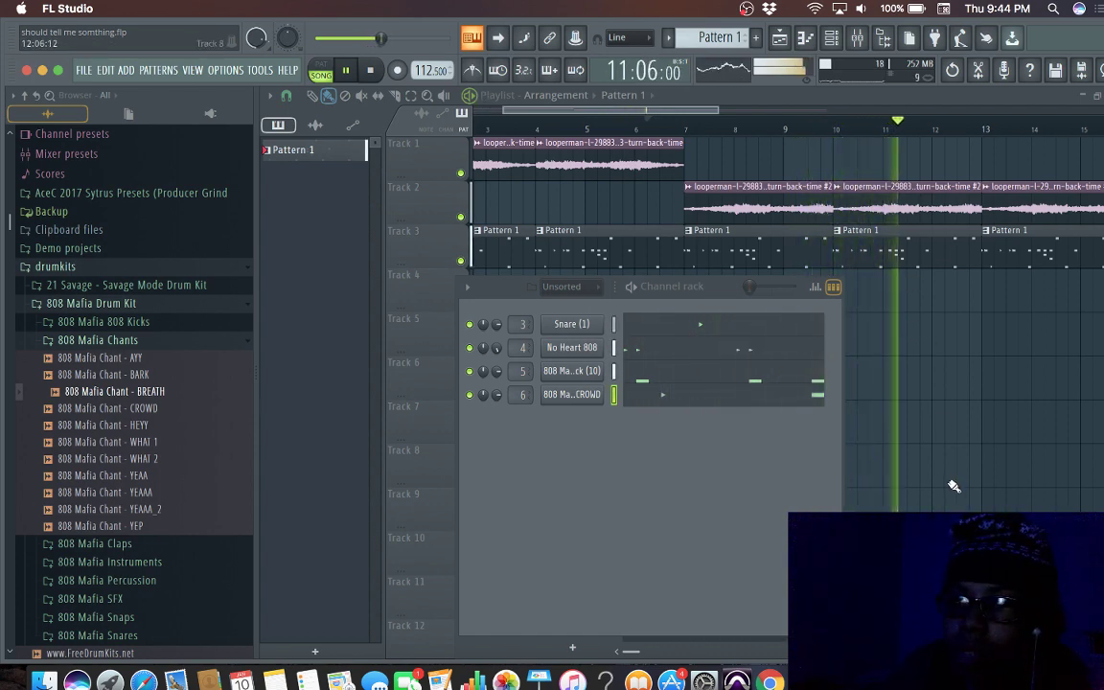
pyautogui.press('space')
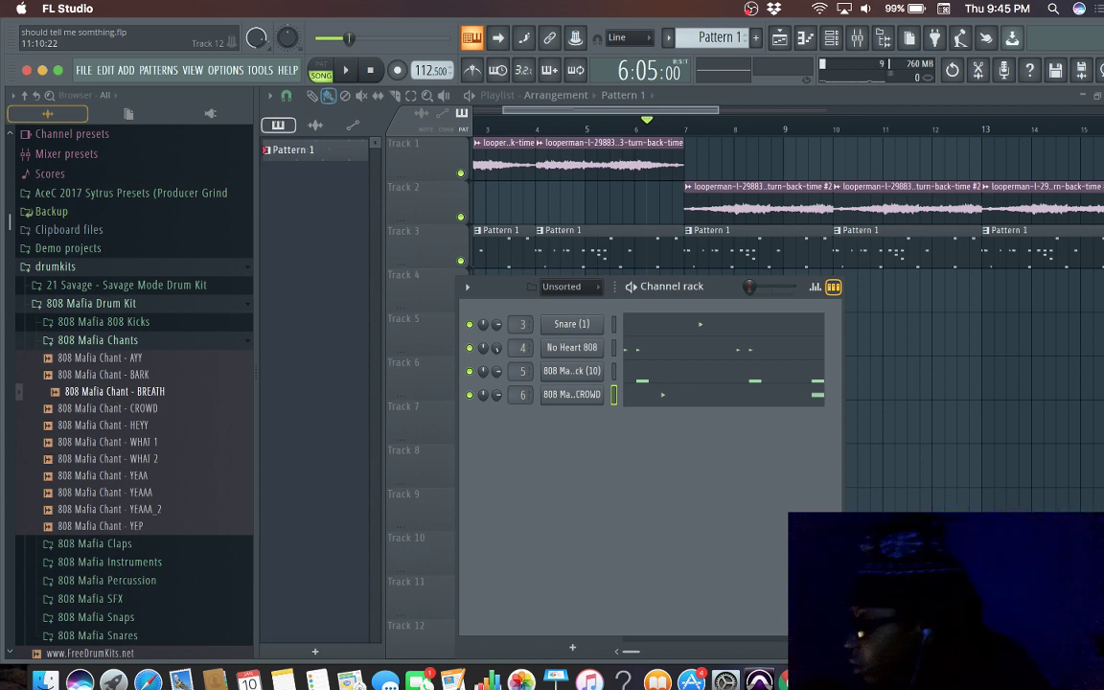
pyautogui.press('space')
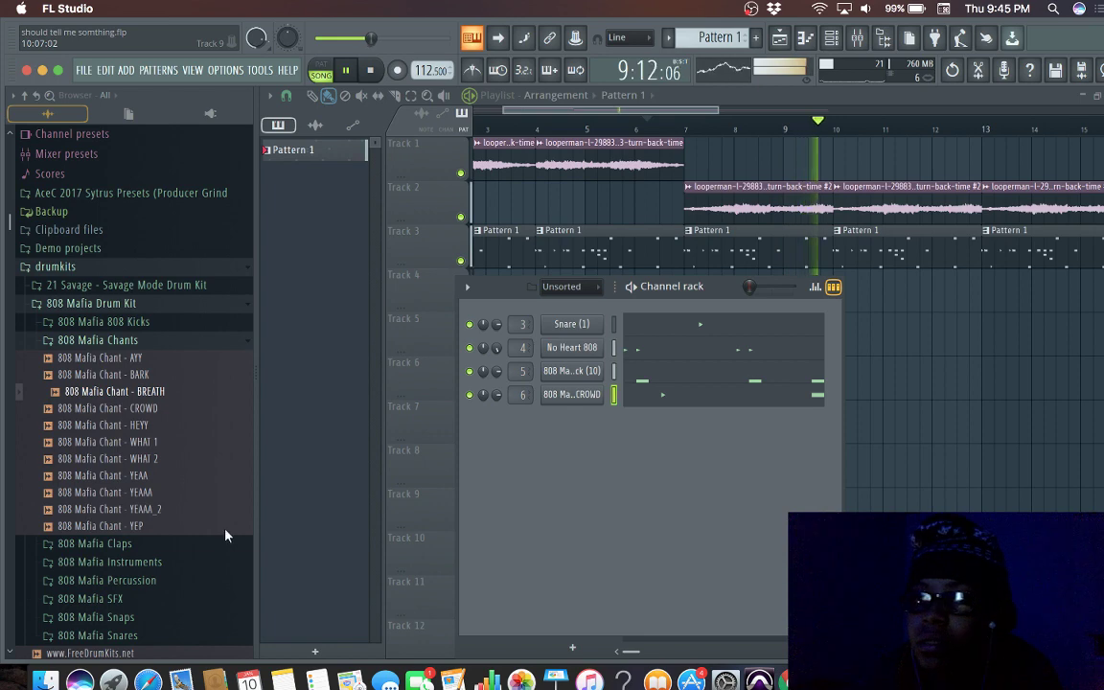
pyautogui.press('space')
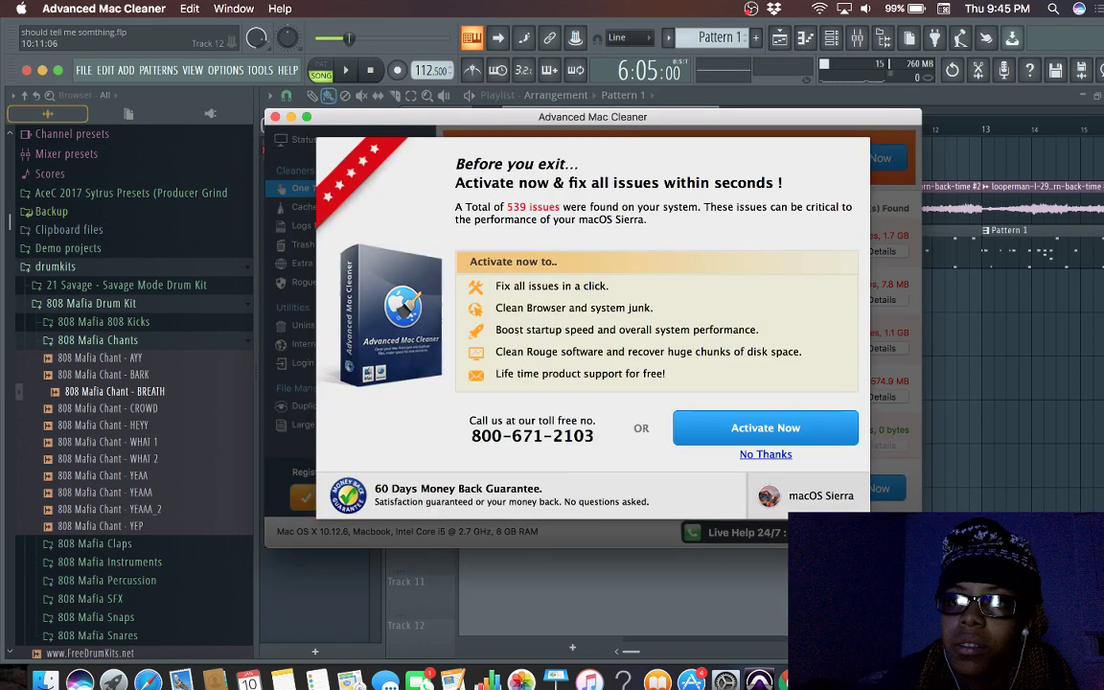
# Step: Decline the Advanced Mac Cleaner activation offer and play the arrangement from bar 6 to check the beat
pyautogui.click(772, 456)
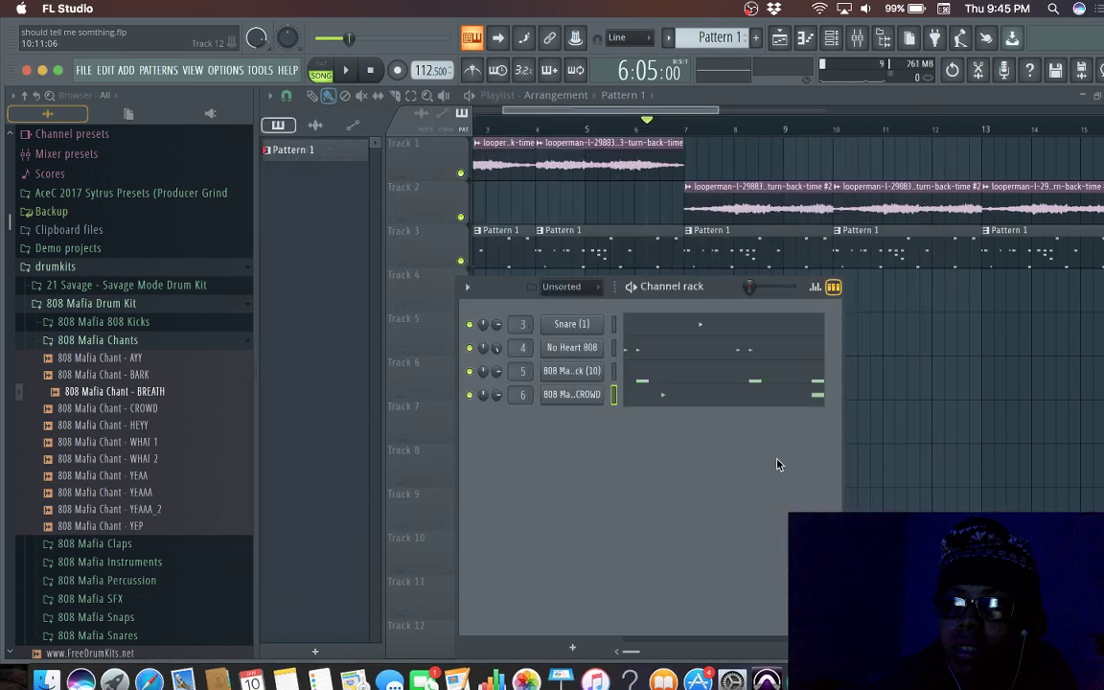
pyautogui.press('space')
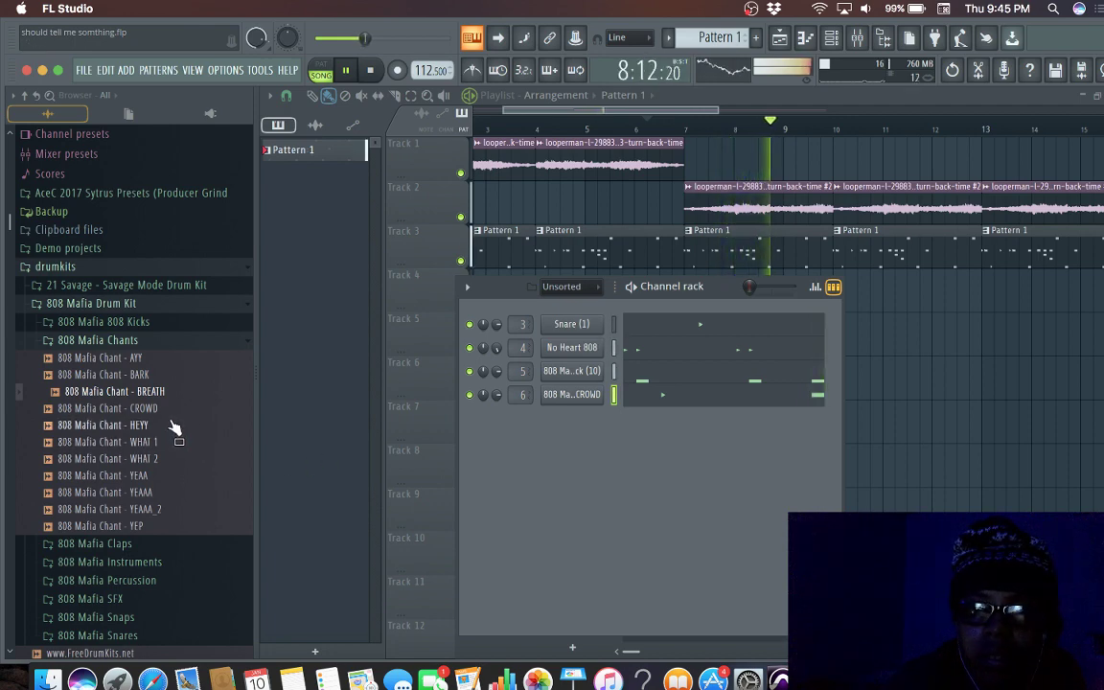
pyautogui.press('space')
# Step: Audition the BARK, AYY and YEAAA_2 samples in the 808 Mafia Chants folder
pyautogui.click(158, 378)
pyautogui.click(148, 360)
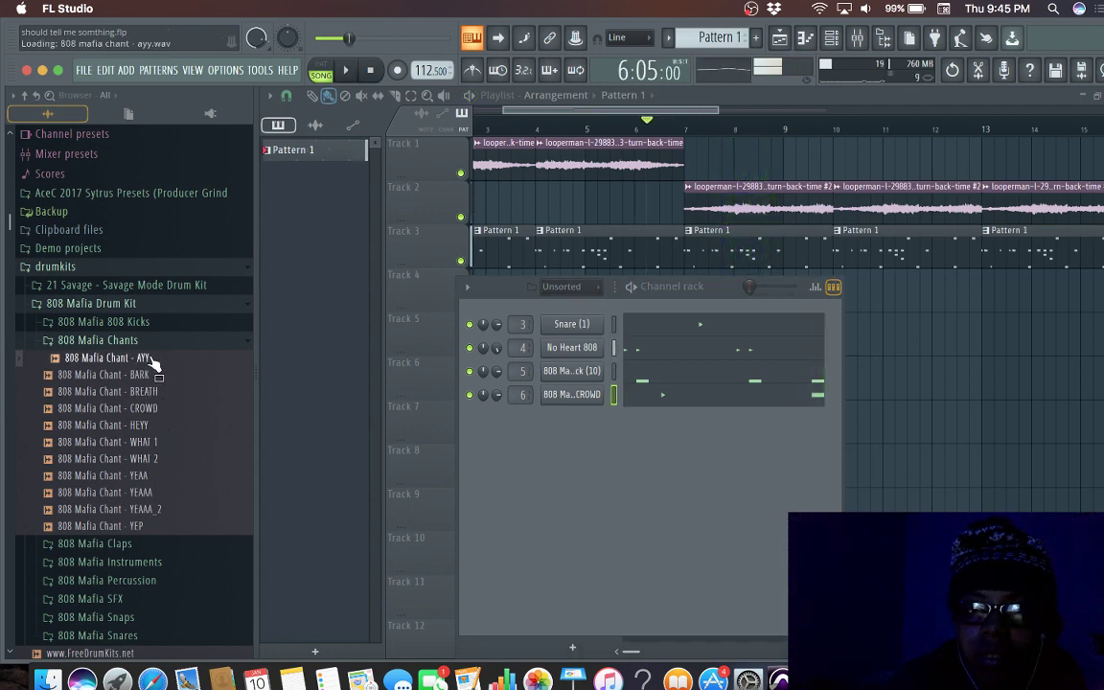
pyautogui.click(163, 510)
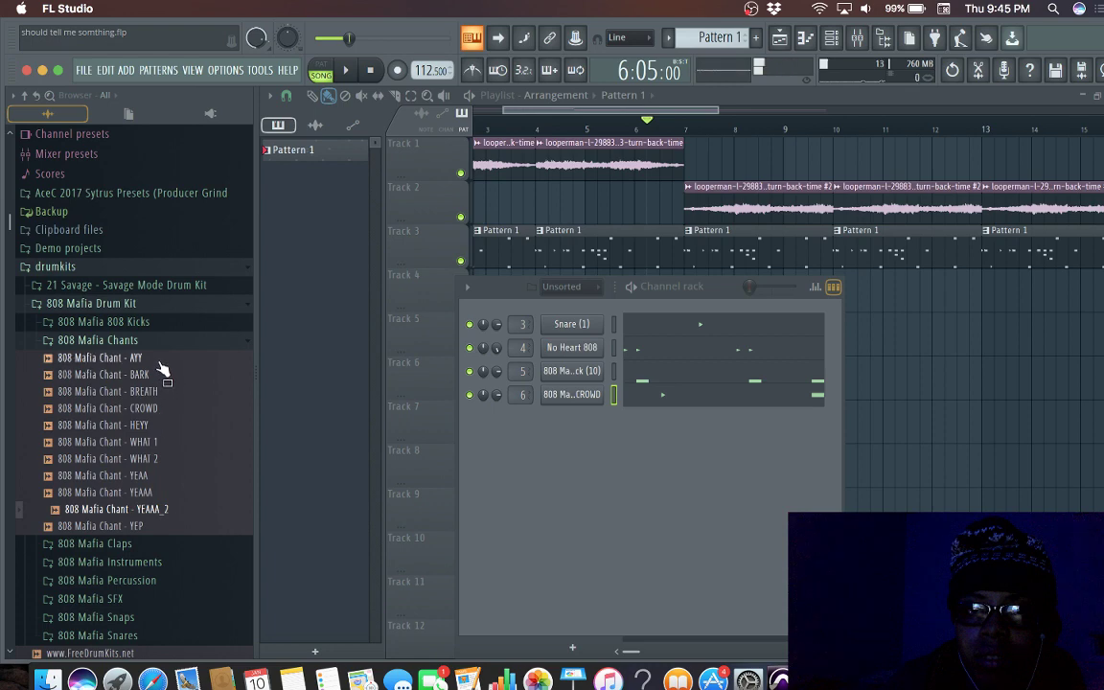
# Step: Replace the CROWD channel's sample with 808 Mafia Chant - AYY and check it by playing the arrangement from bar 6
pyautogui.moveTo(161, 360); pyautogui.dragTo(579, 411)
pyautogui.press('space')
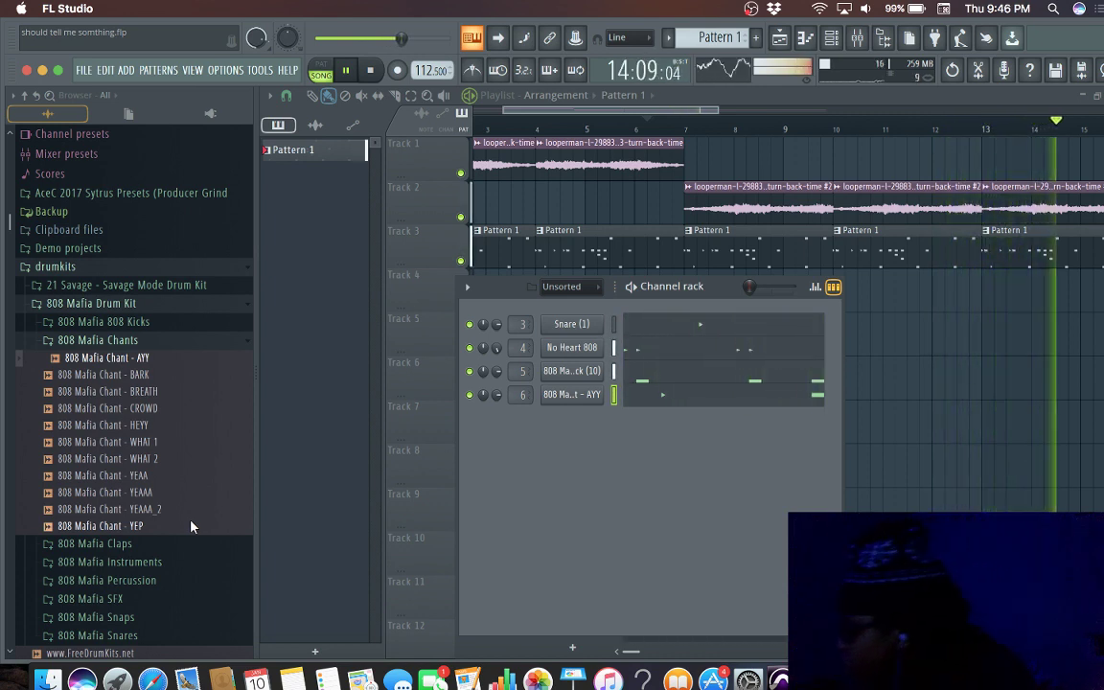
pyautogui.press('space')
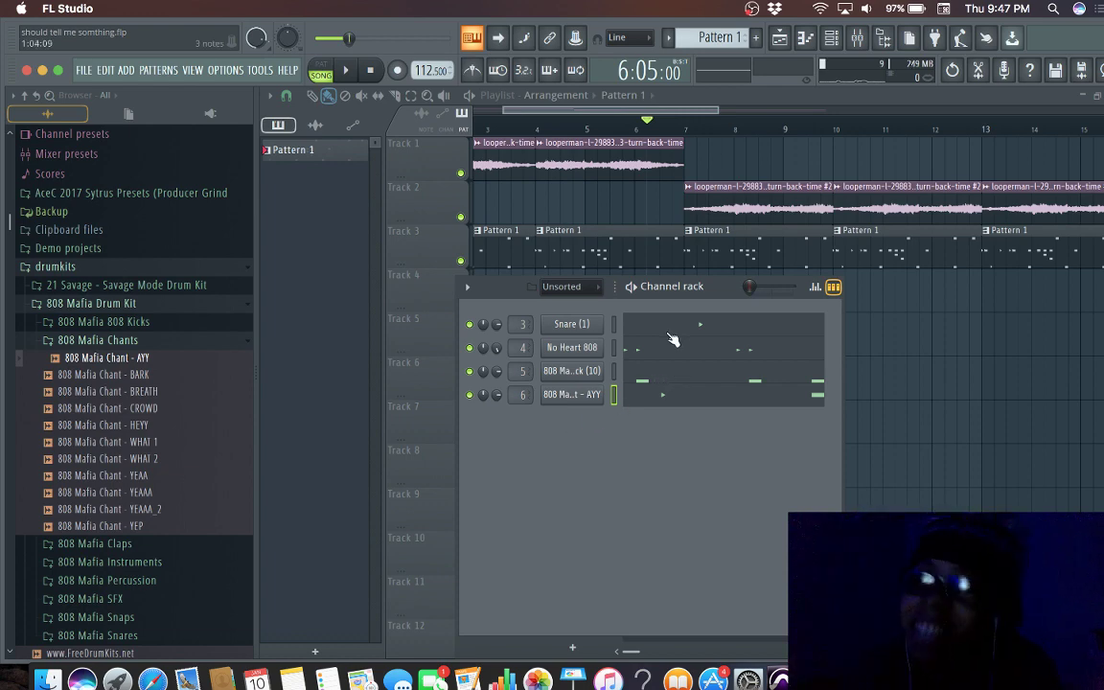
pyautogui.press('space')
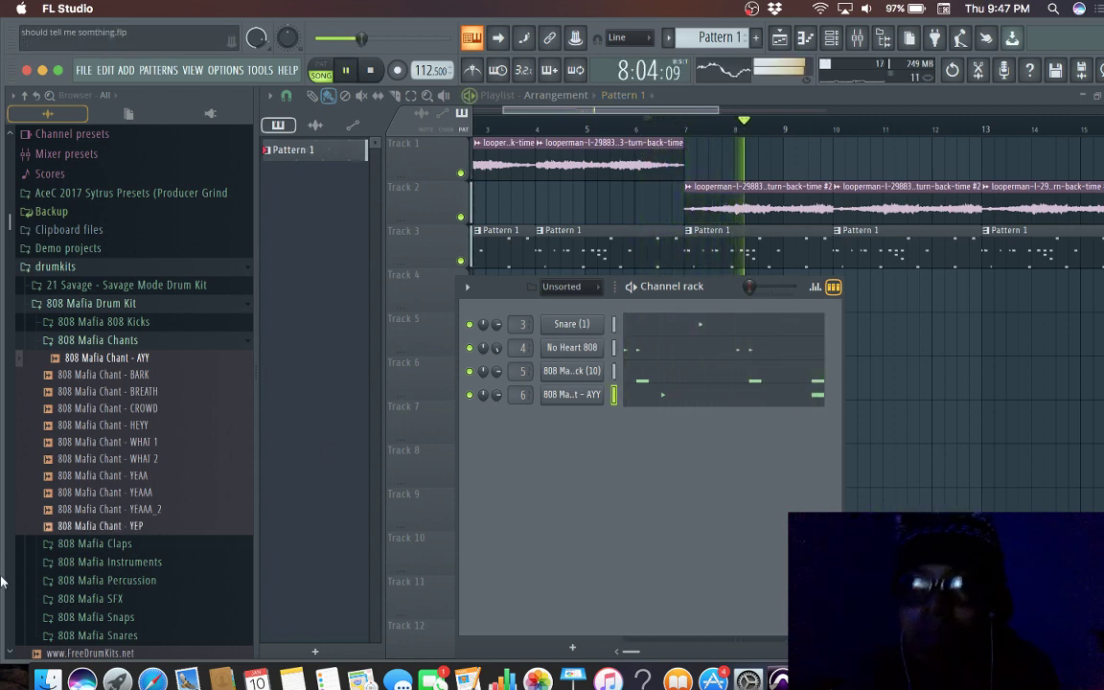
pyautogui.press('space')
# Step: Audition the remaining samples in the 808 Mafia Chants folder, including CROWD, YEAA, YEAAA_2 and WHAT 1
pyautogui.press('Down')
pyautogui.press('Down')
pyautogui.press('Down')
pyautogui.press('Down')
pyautogui.press('Down')
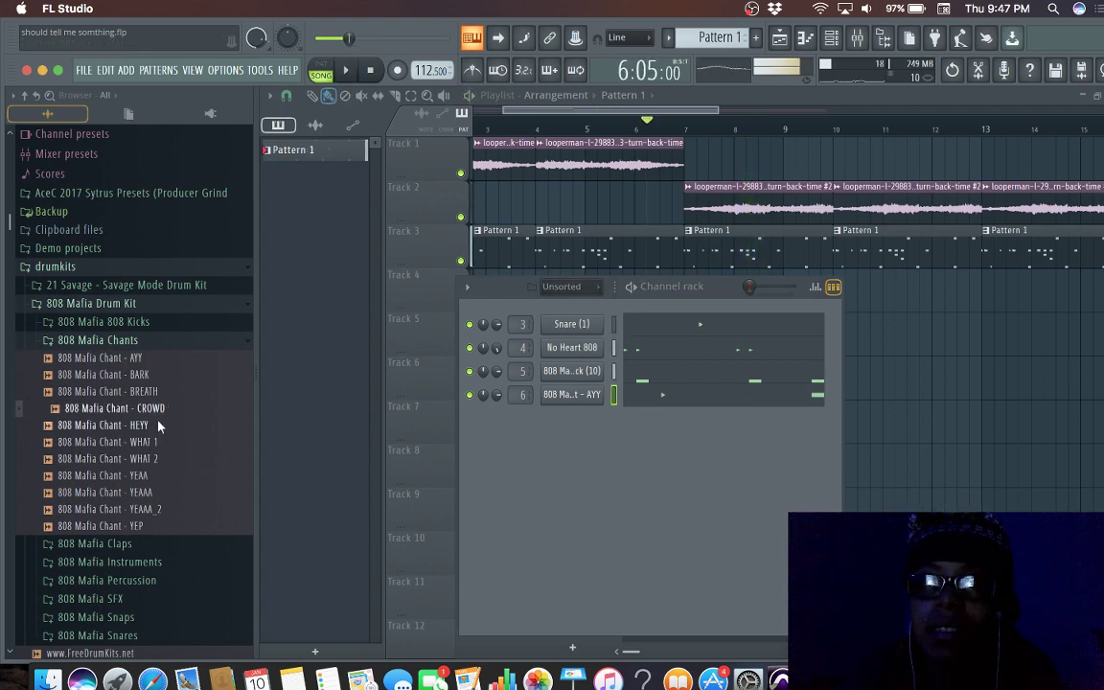
pyautogui.press('Down')
pyautogui.press('Down')
pyautogui.press('Down')
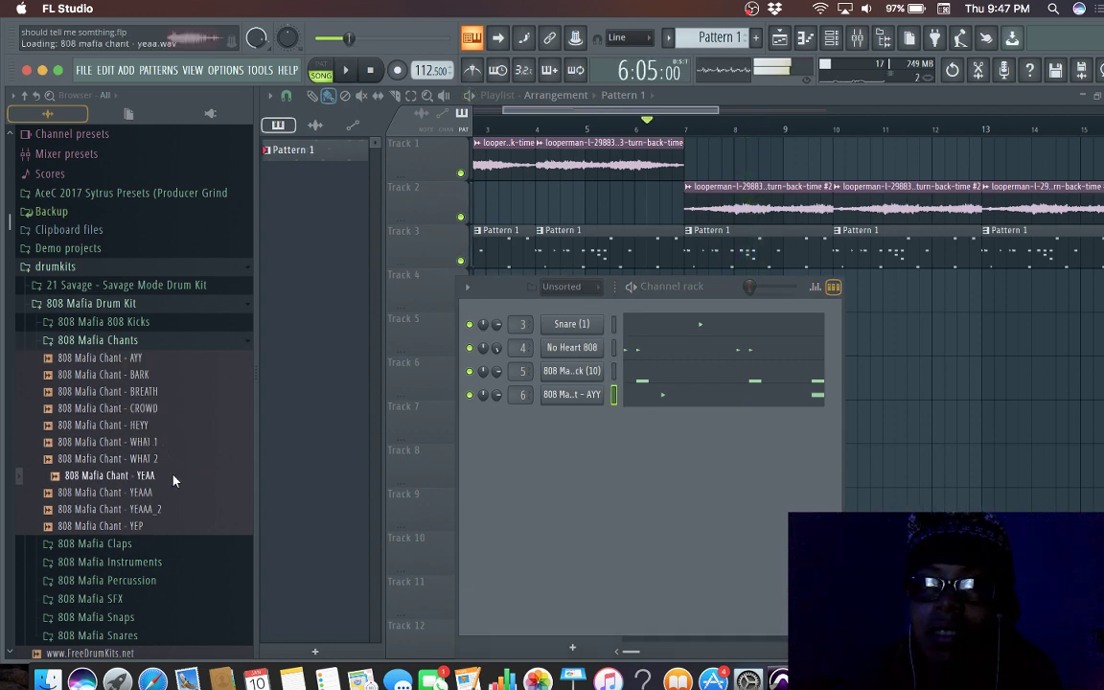
pyautogui.press('Down')
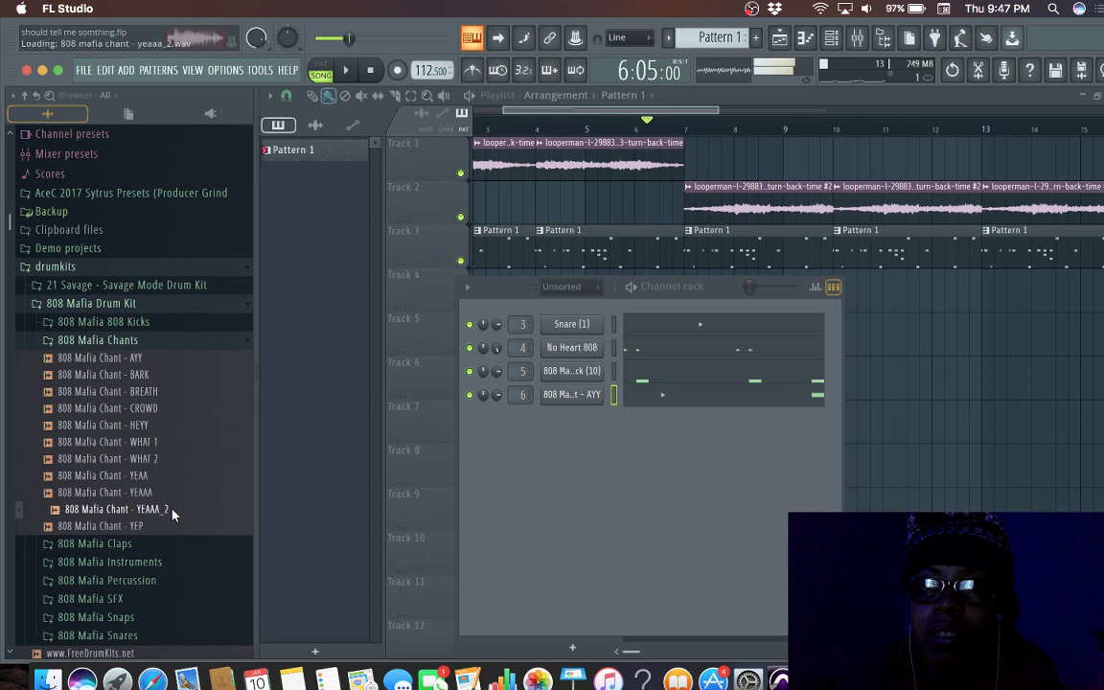
pyautogui.click(165, 443)
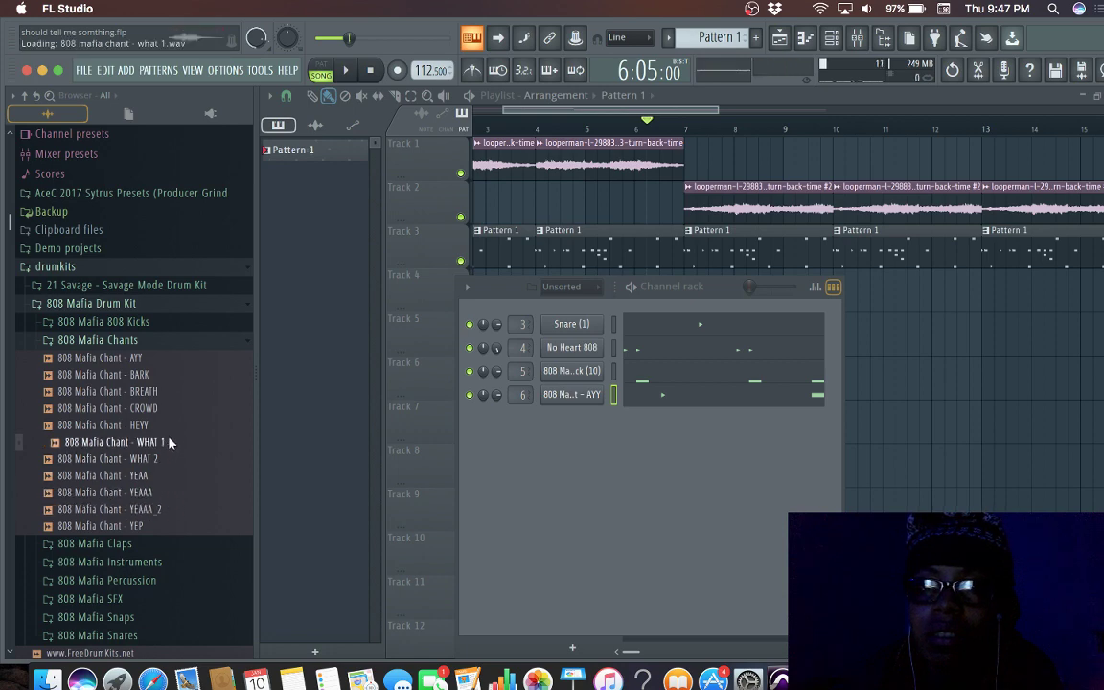
# Step: Replace the AYY channel's sample with 808 Mafia Chant - CROWD and check it by playing the arrangement from bar 6
pyautogui.click(177, 409)
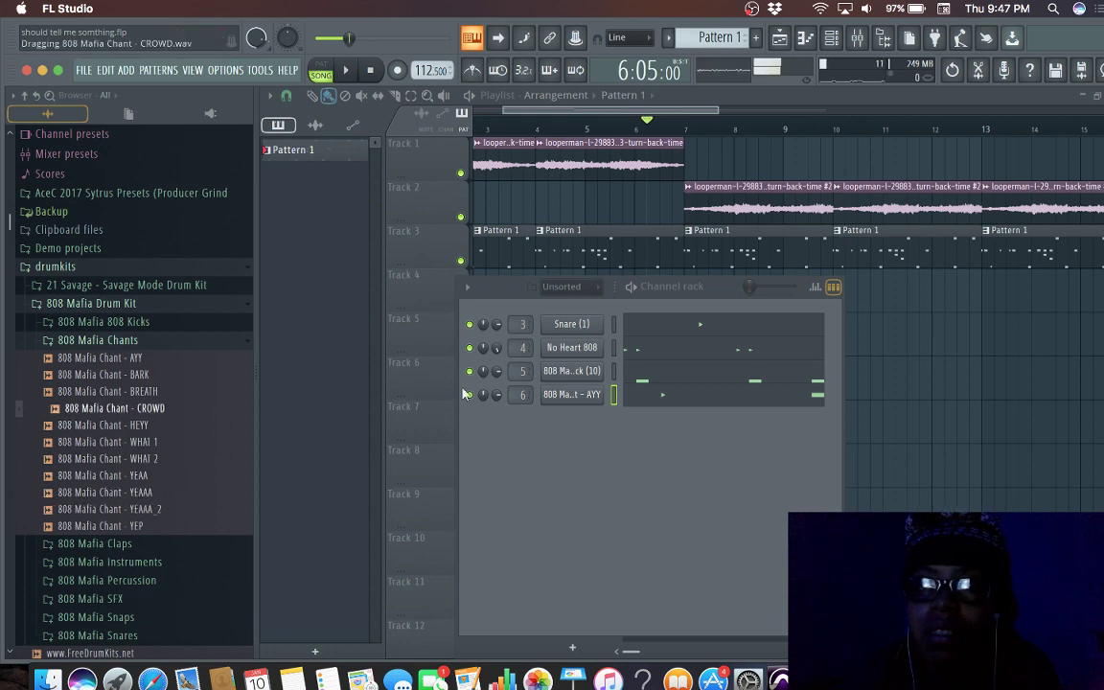
pyautogui.moveTo(466, 394); pyautogui.dragTo(580, 396)
pyautogui.press('space')
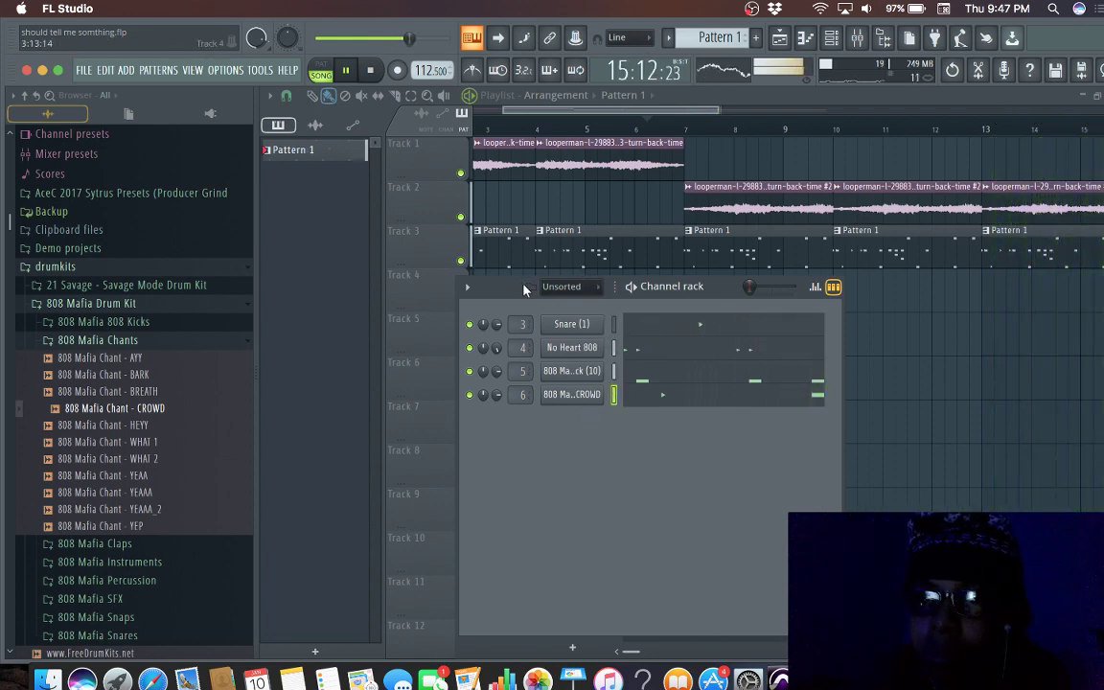
pyautogui.press('space')
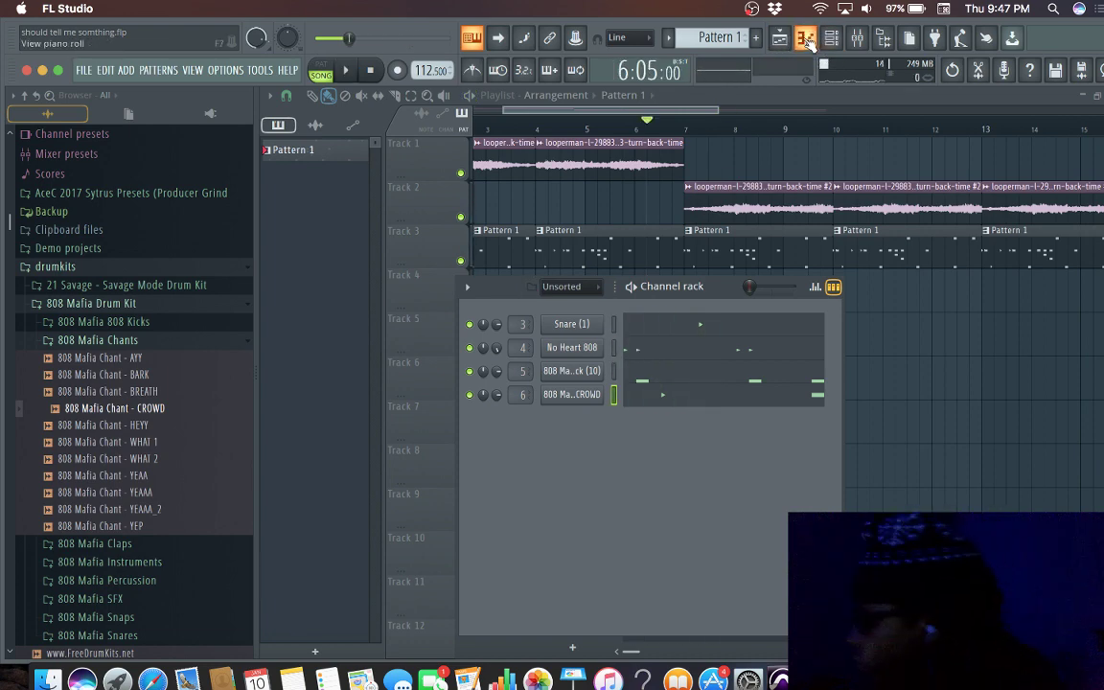
# Step: Hide the channel rack and play the arrangement from bar 6, reviewing the playlist clips up to bar 22
pyautogui.press('F6')
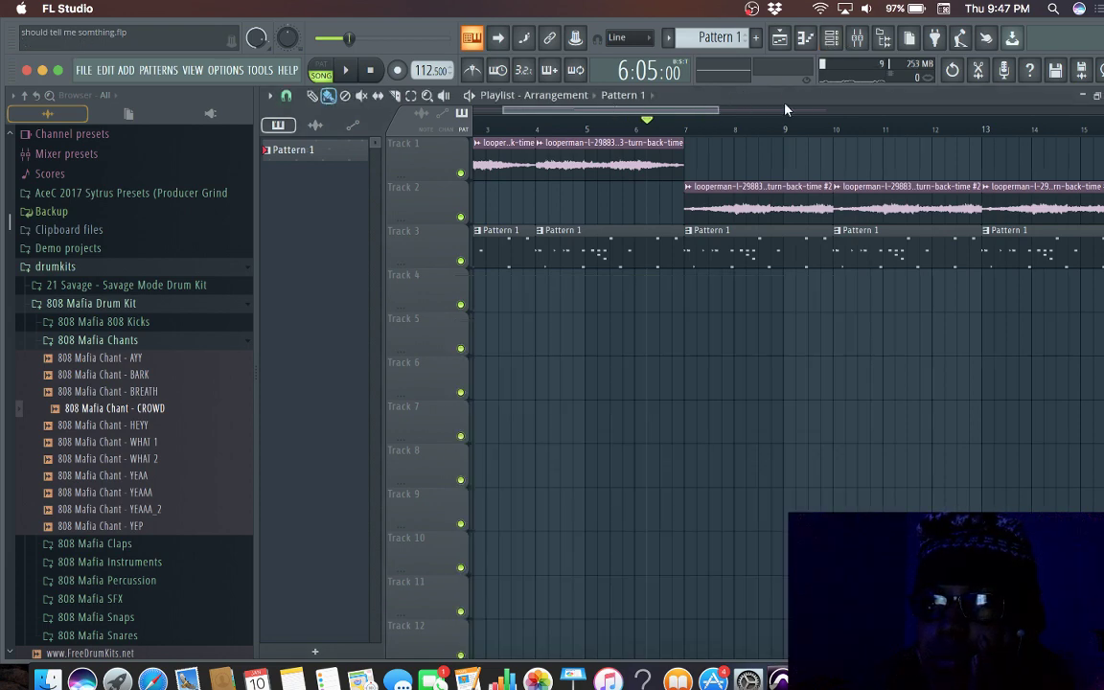
pyautogui.moveTo(688, 113); pyautogui.dragTo(623, 103)
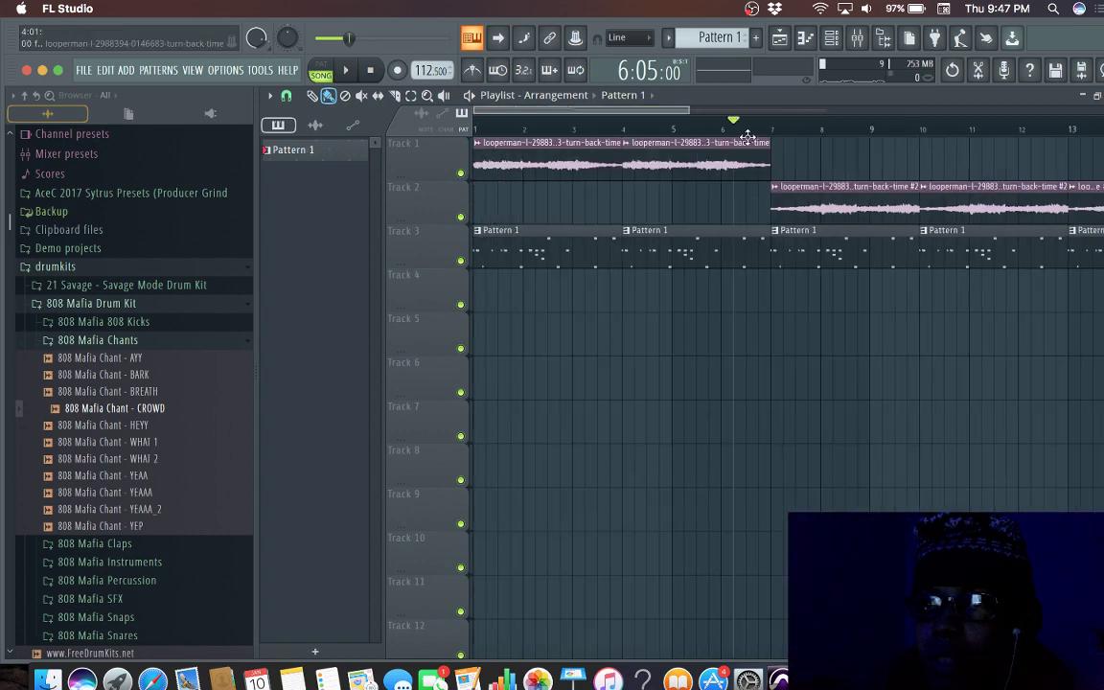
pyautogui.press('space')
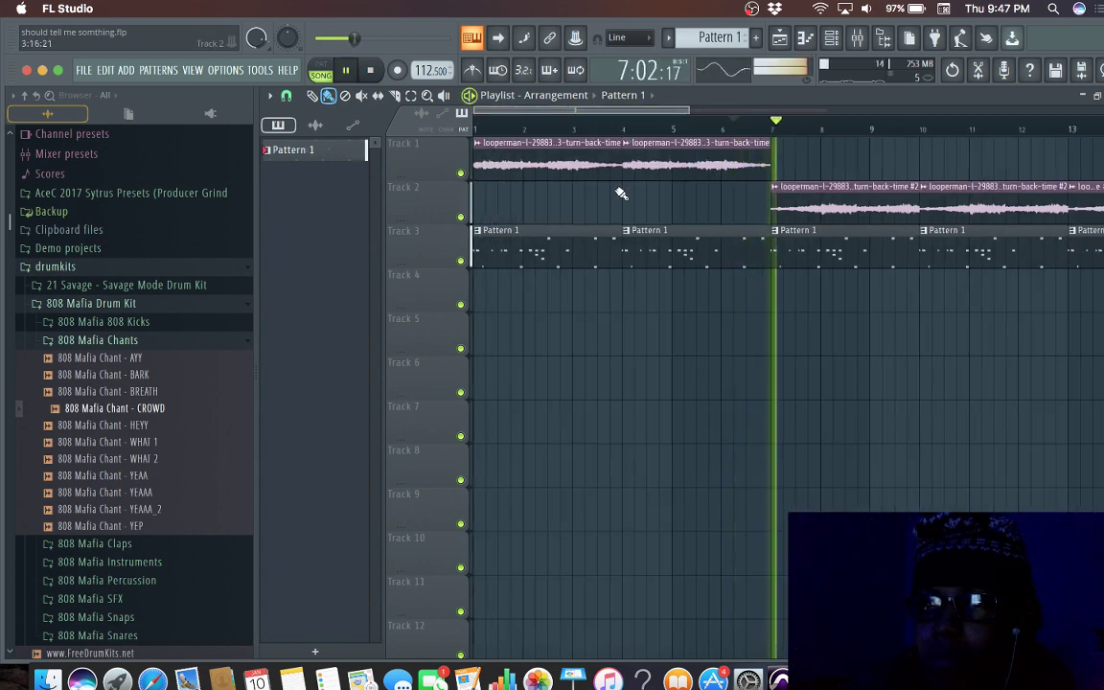
pyautogui.moveTo(578, 111); pyautogui.dragTo(660, 119)
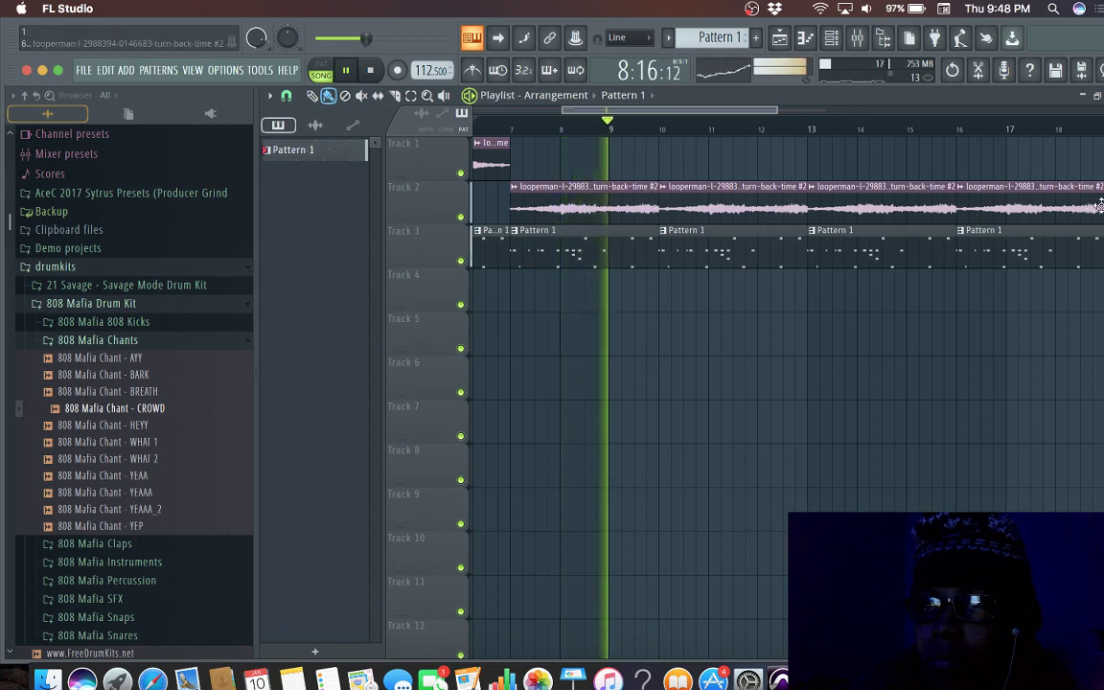
pyautogui.moveTo(752, 111); pyautogui.dragTo(777, 139)
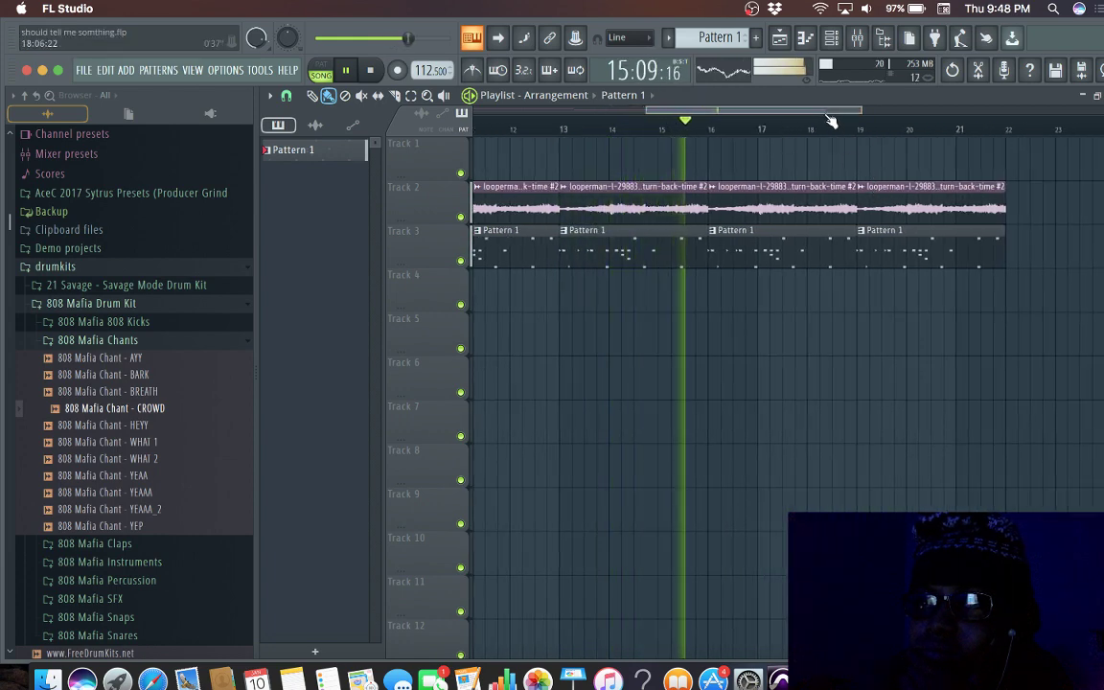
# Step: Add three turn-back-time #2 clips to Track 2 from bar 22 to 31, and matching Pattern 1 clips to Track 3
pyautogui.moveTo(856, 114); pyautogui.dragTo(926, 115)
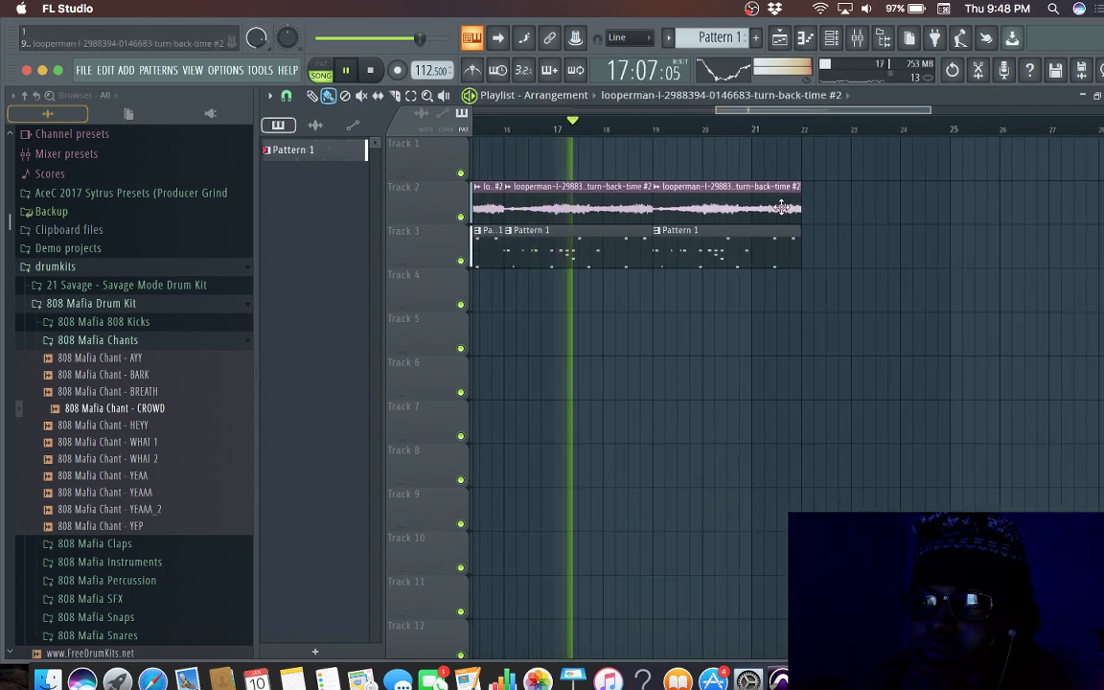
pyautogui.click(847, 210)
pyautogui.moveTo(847, 209); pyautogui.dragTo(822, 210)
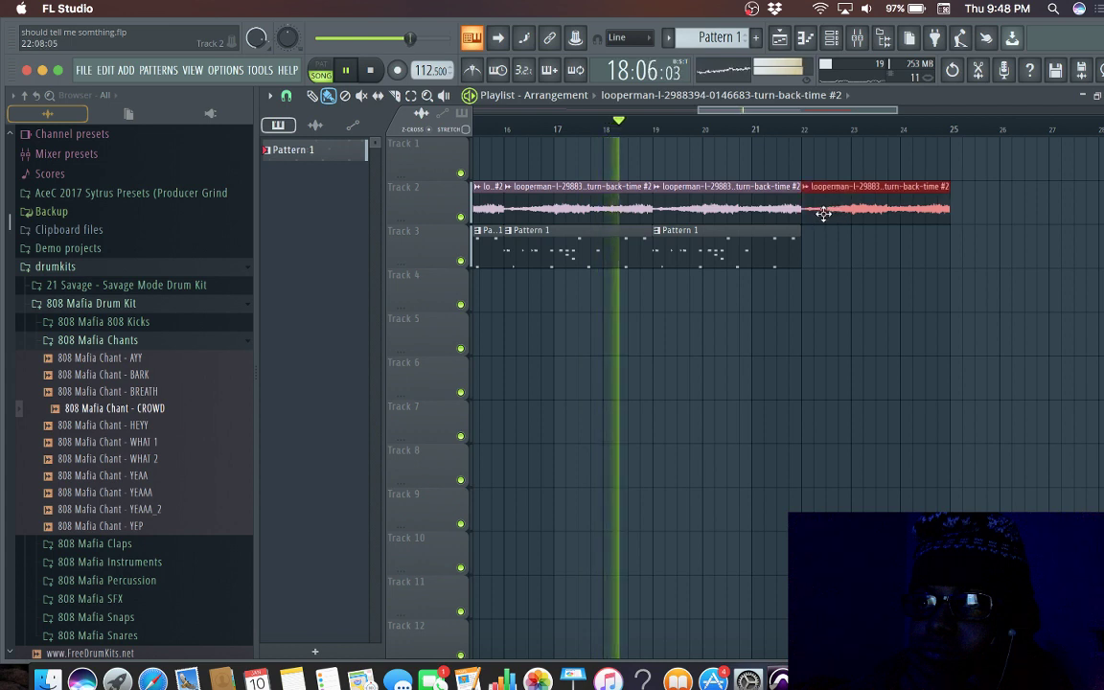
pyautogui.click(969, 217)
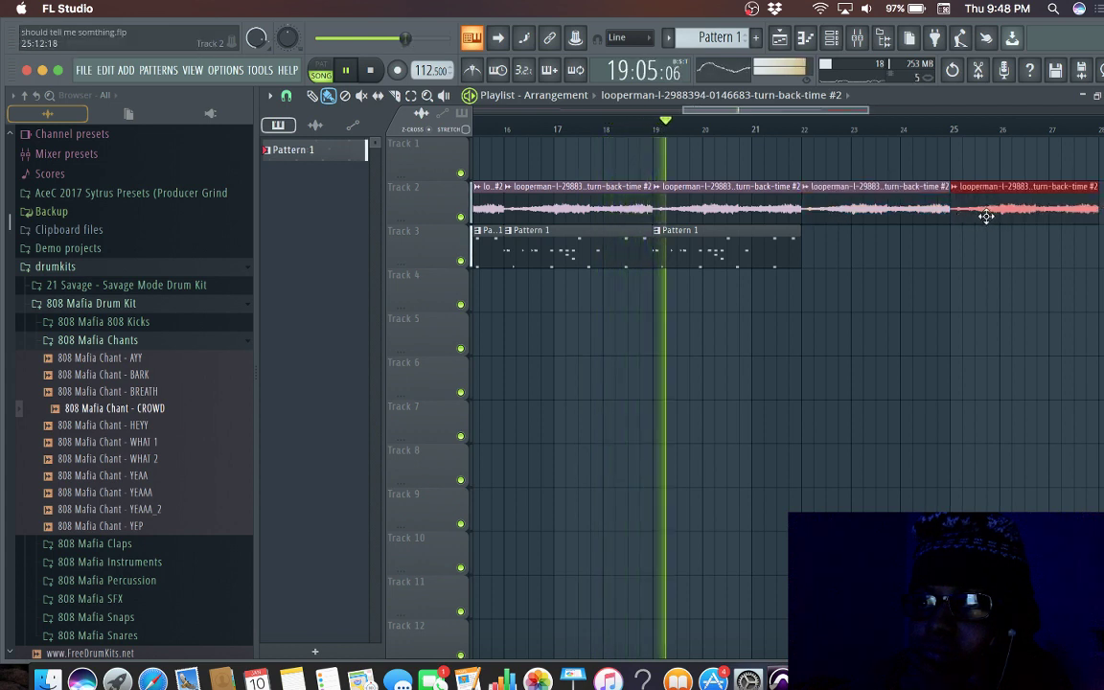
pyautogui.click(846, 97)
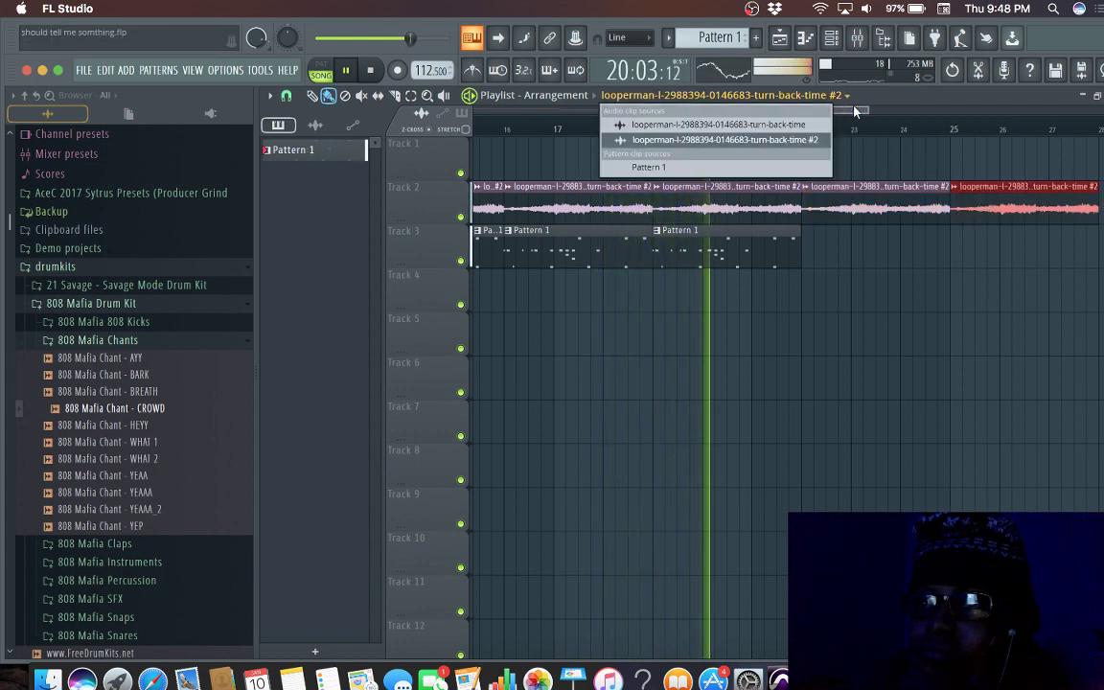
pyautogui.click(856, 112)
pyautogui.moveTo(766, 108); pyautogui.dragTo(834, 108)
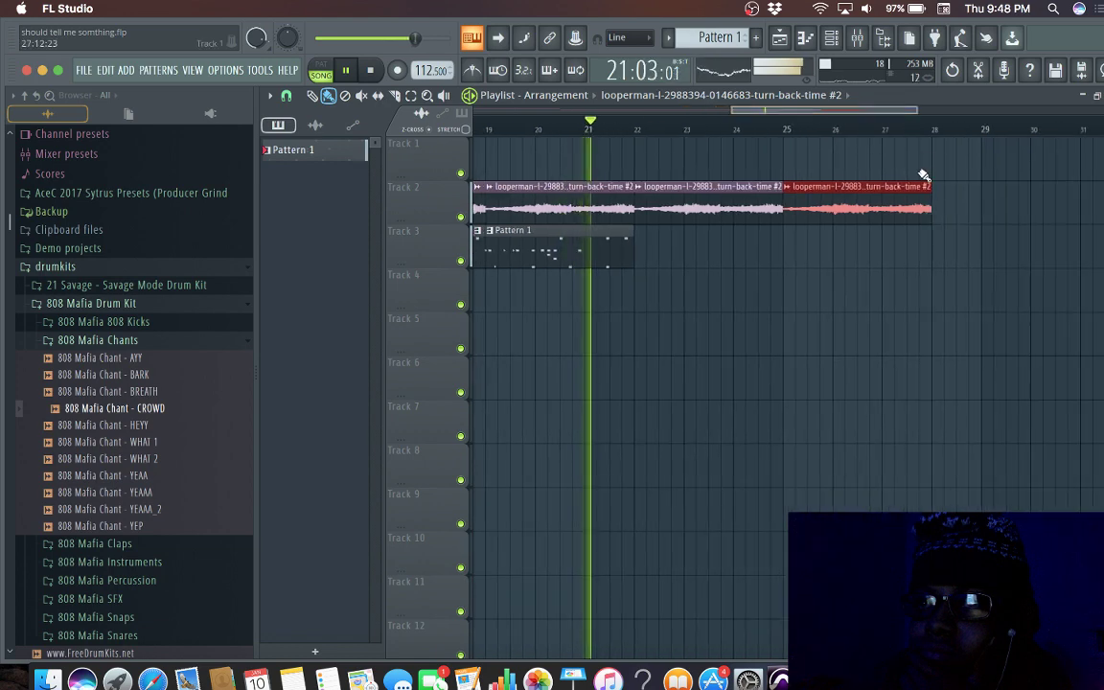
pyautogui.click(964, 220)
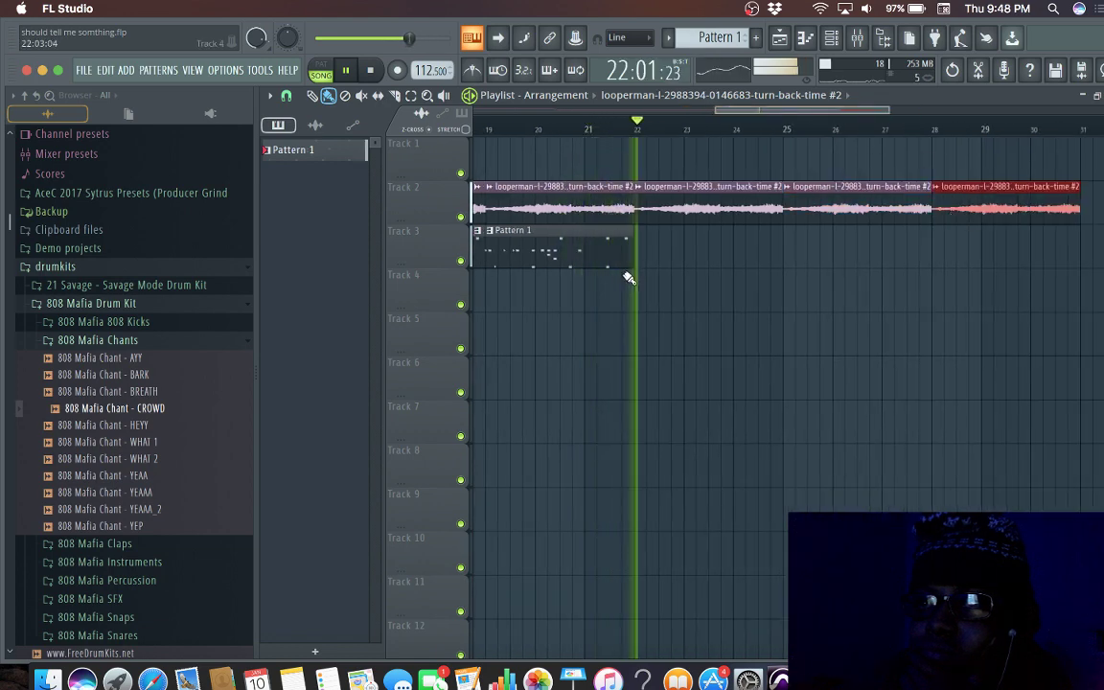
pyautogui.moveTo(649, 271)
pyautogui.mouseDown()
pyautogui.moveTo(956, 259)
pyautogui.moveTo(923, 288)
pyautogui.moveTo(943, 299)
pyautogui.mouseUp()
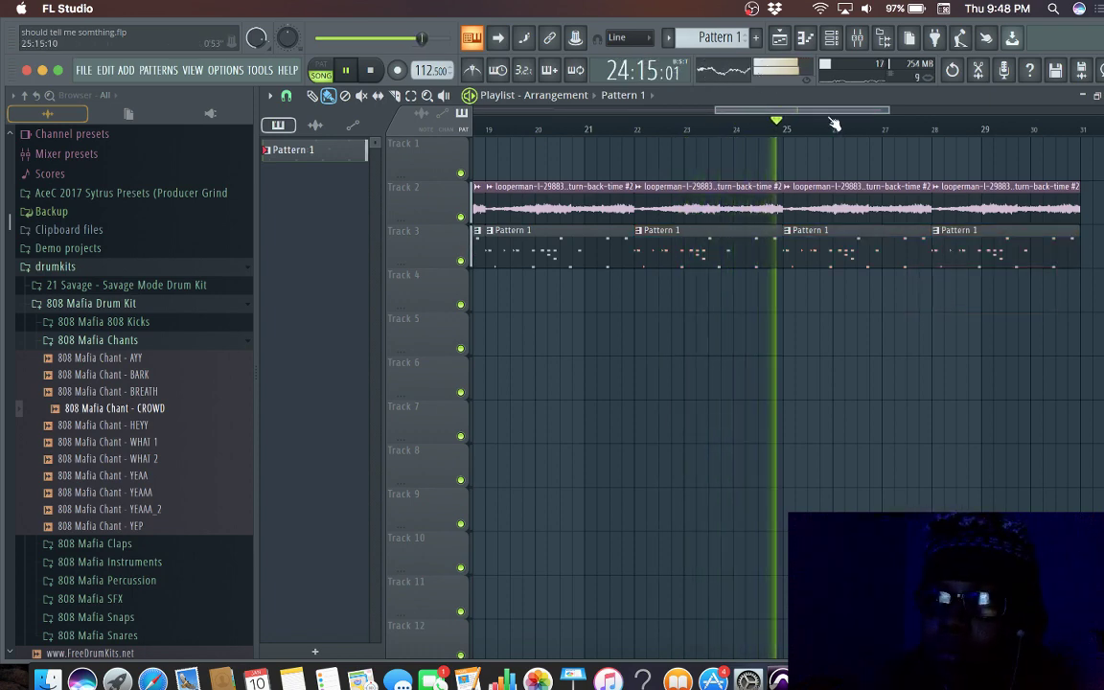
# Step: Place four original turn-back-time clips end to end on Track 1 from bar 31, with matching Pattern 1 clips on Track 3
pyautogui.moveTo(828, 113); pyautogui.dragTo(883, 143)
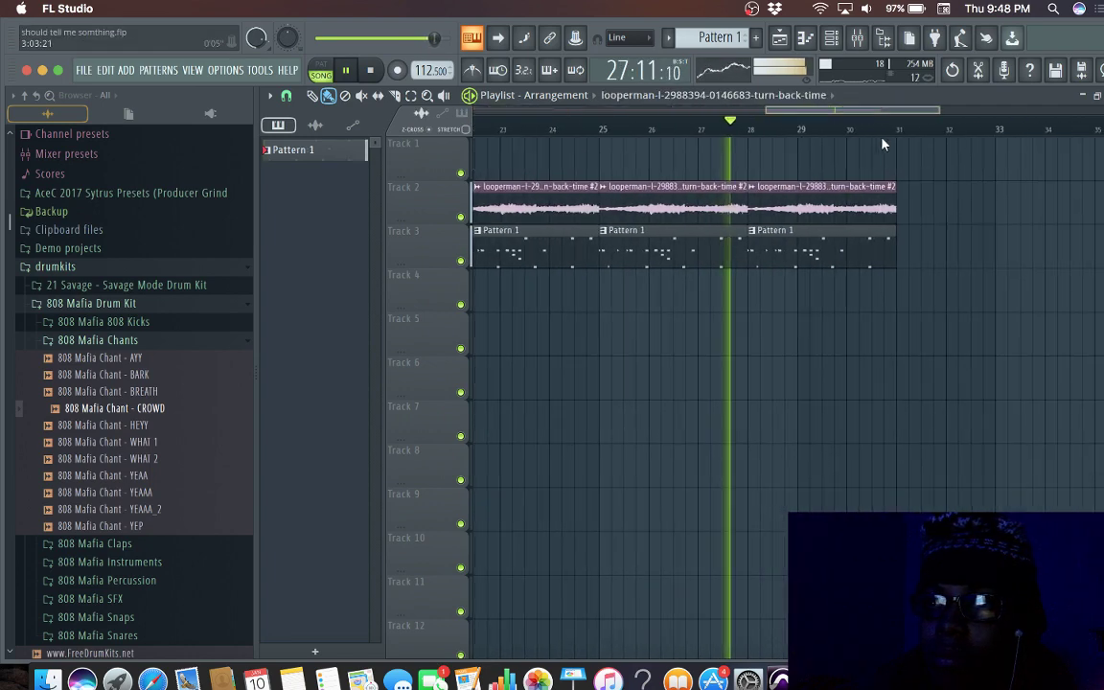
pyautogui.click(905, 158)
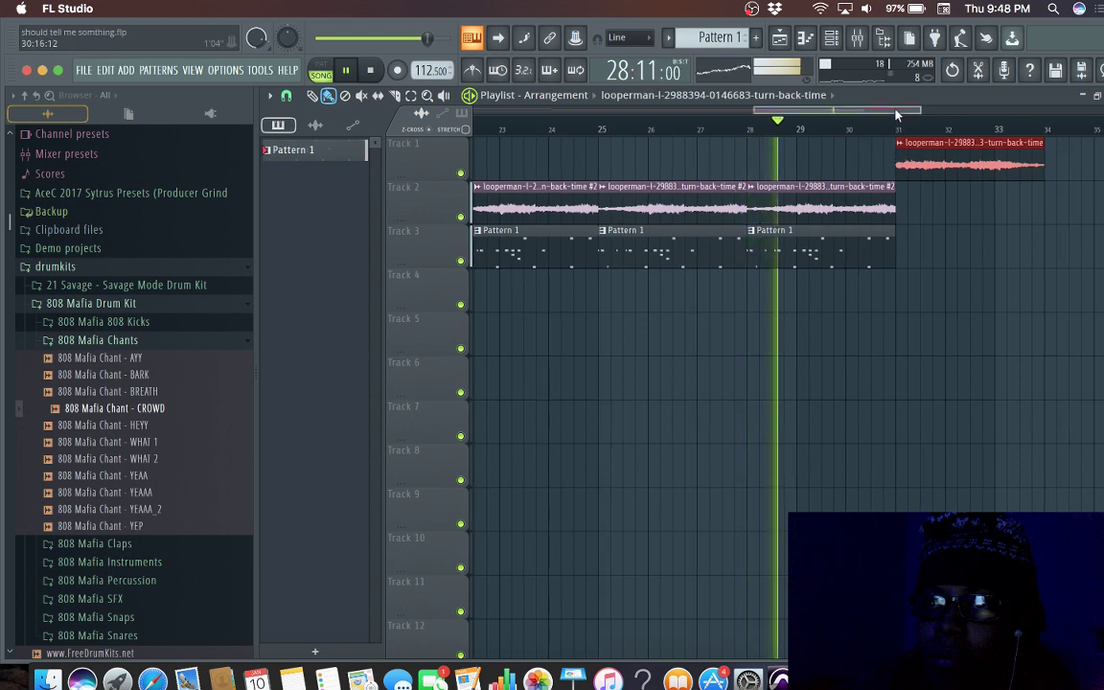
pyautogui.hscroll(5, 896, 115)
pyautogui.click(750, 168)
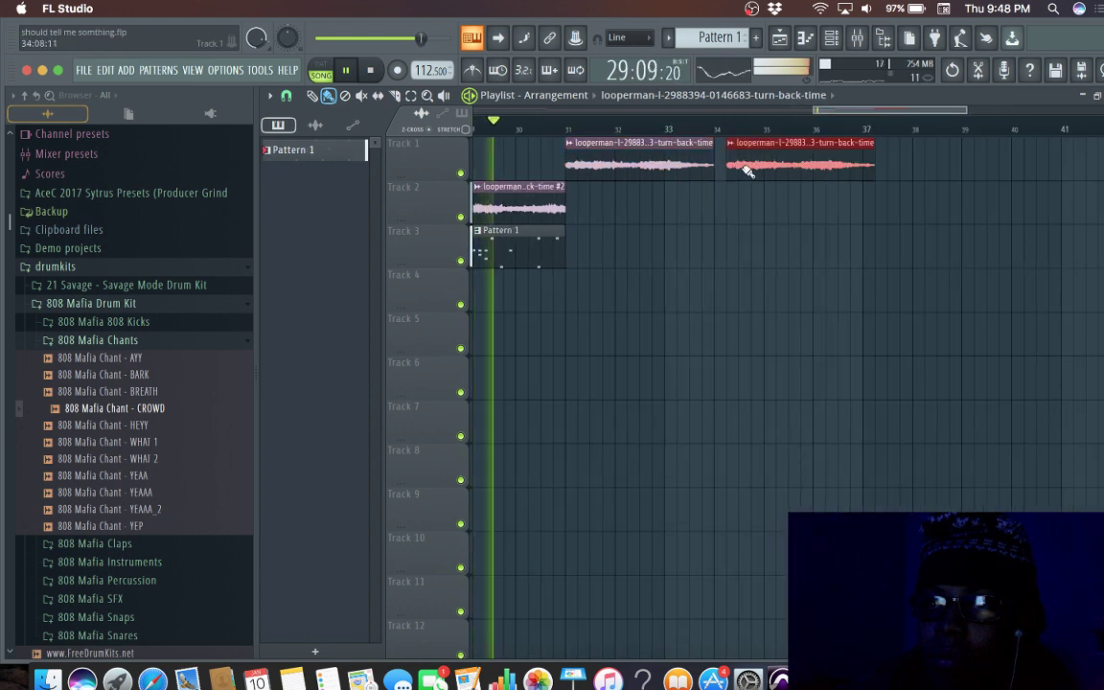
pyautogui.click(875, 168)
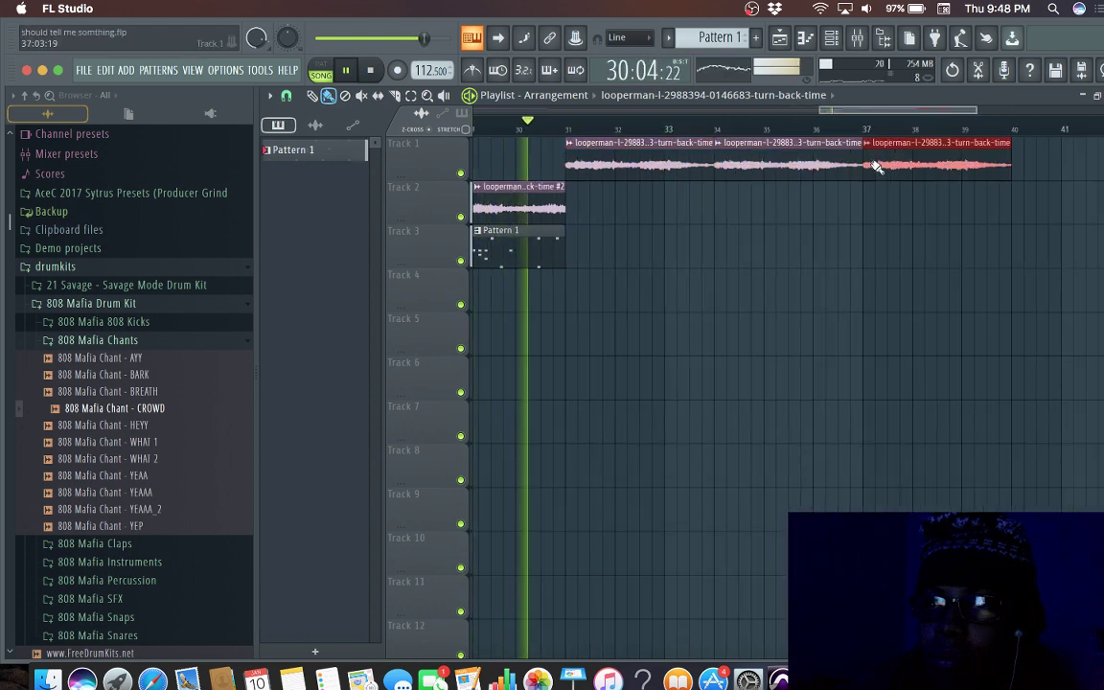
pyautogui.click(1019, 169)
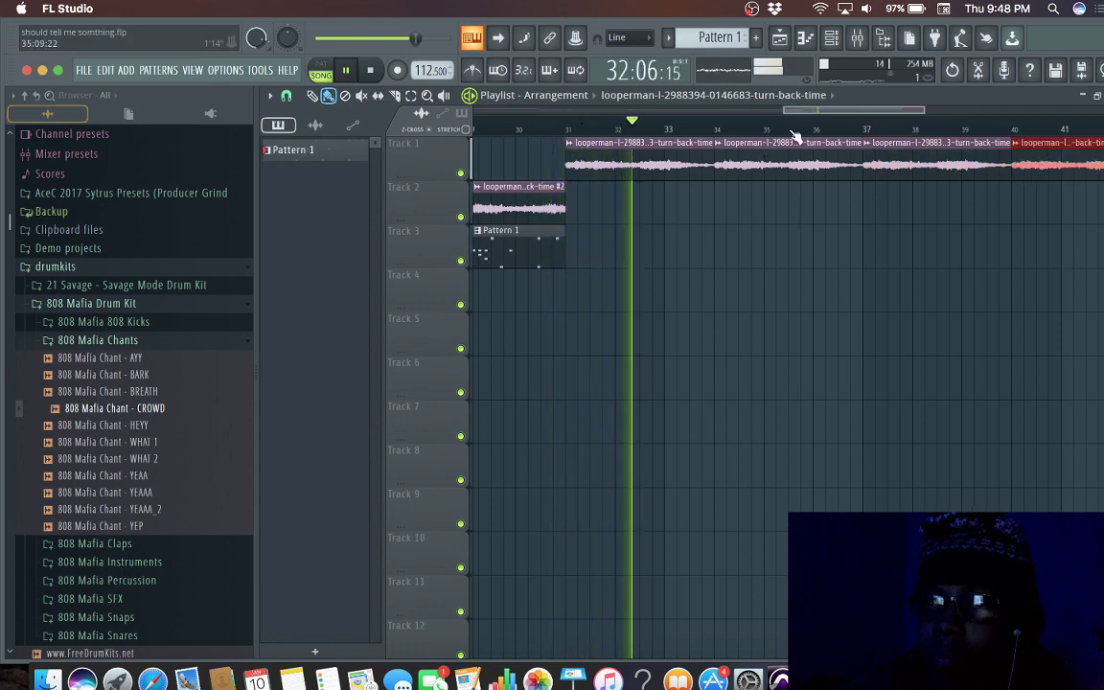
pyautogui.press('space')
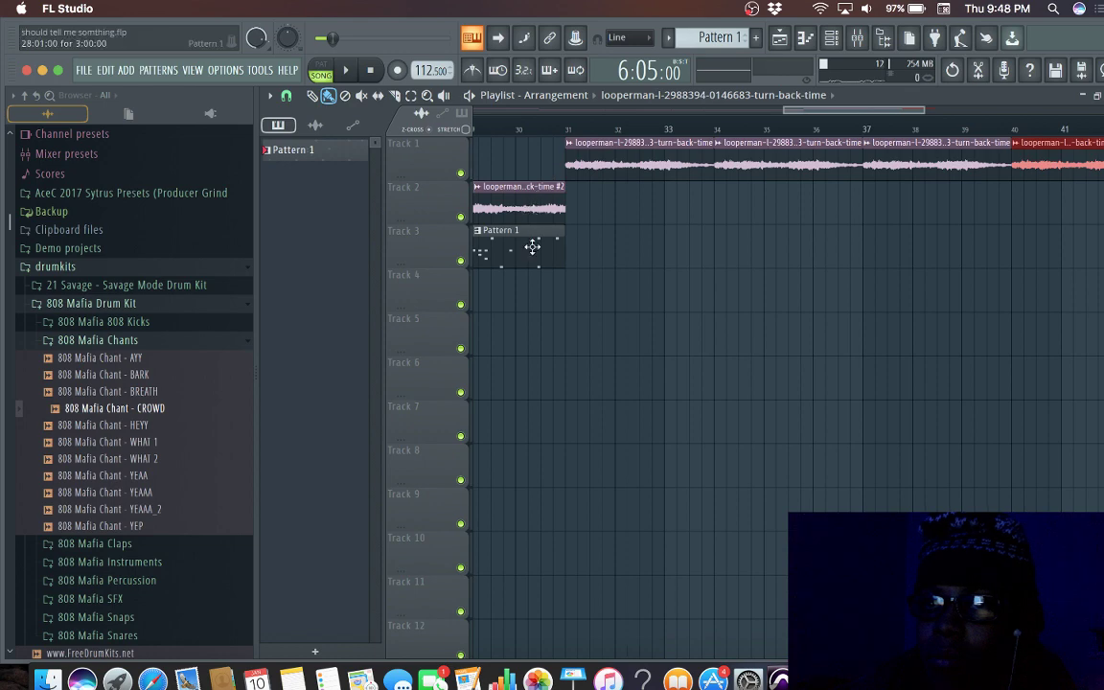
pyautogui.moveTo(580, 257); pyautogui.dragTo(987, 253)
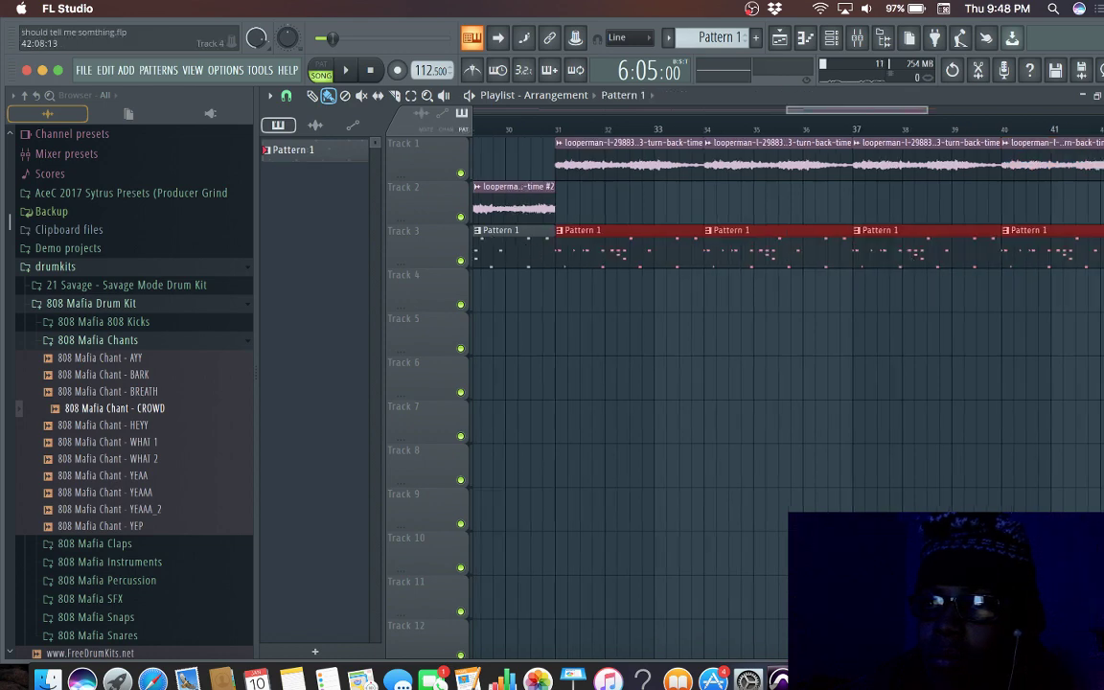
# Step: Play the arrangement from the beginning, and move playback to just before the section starting at bar 31
pyautogui.moveTo(895, 116); pyautogui.dragTo(469, 95)
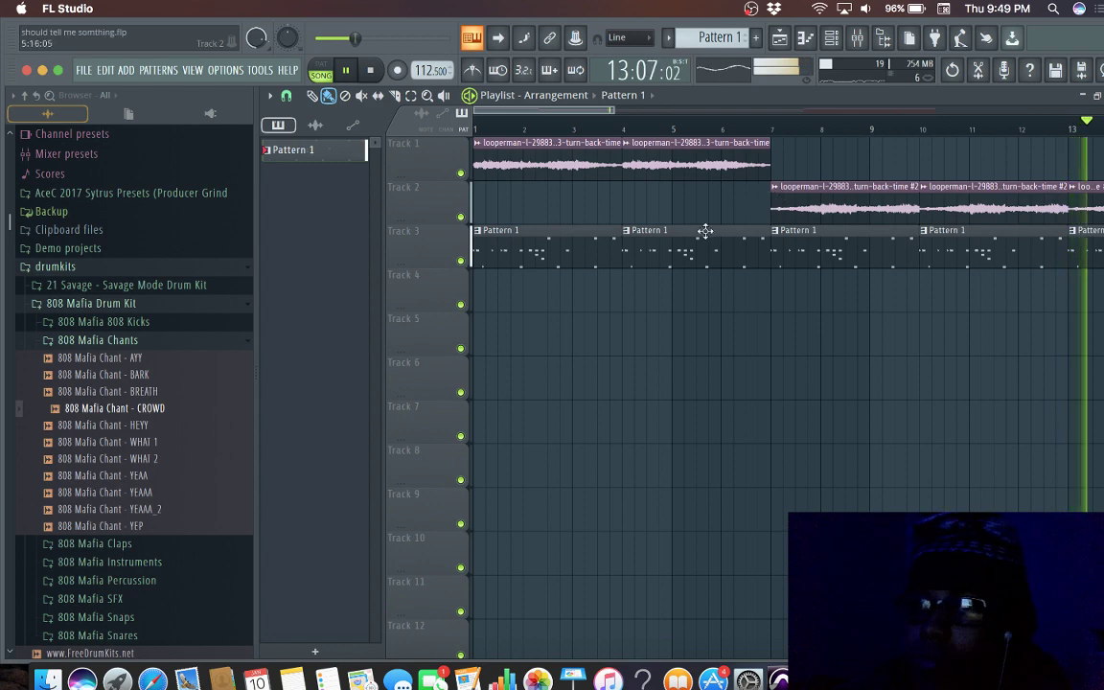
pyautogui.moveTo(582, 117); pyautogui.dragTo(864, 128)
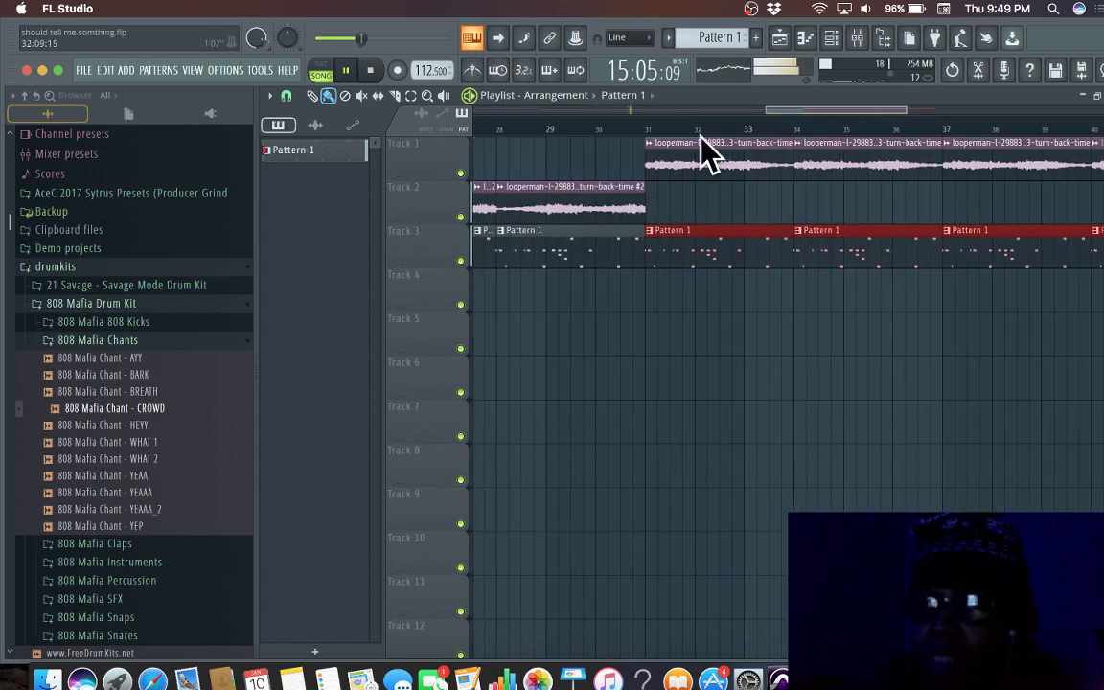
pyautogui.click(622, 127)
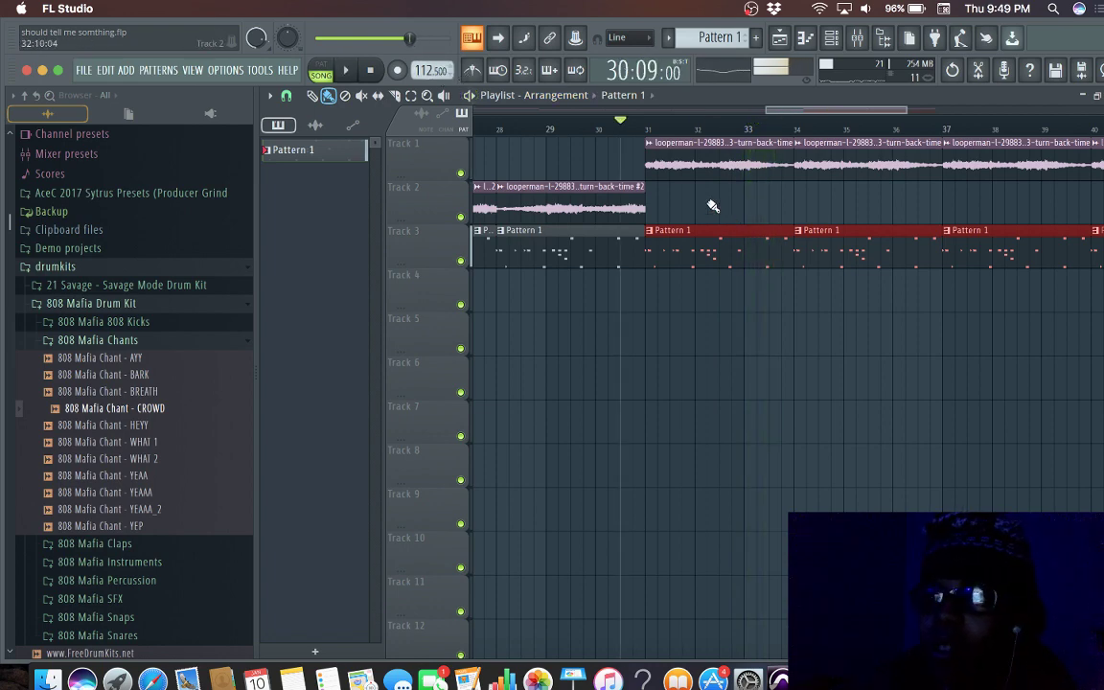
# Step: Review Pattern 1's Snare (1) notes in the piano roll from bar 1, and return to the playlist
pyautogui.doubleClick(717, 255)
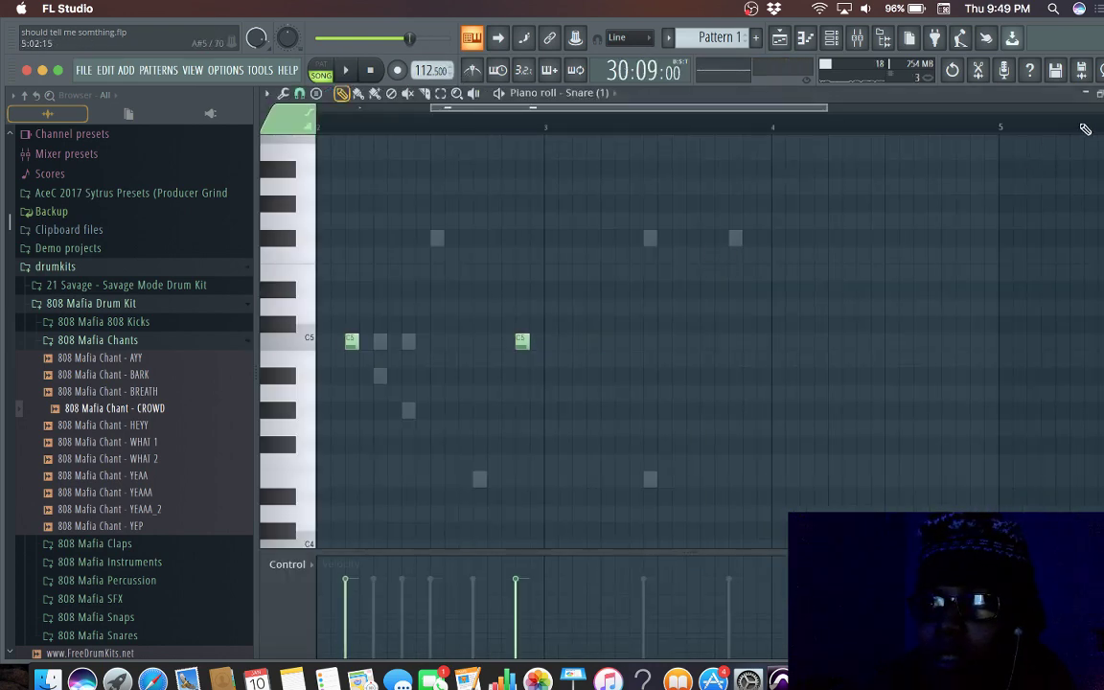
pyautogui.moveTo(803, 107); pyautogui.dragTo(616, 118)
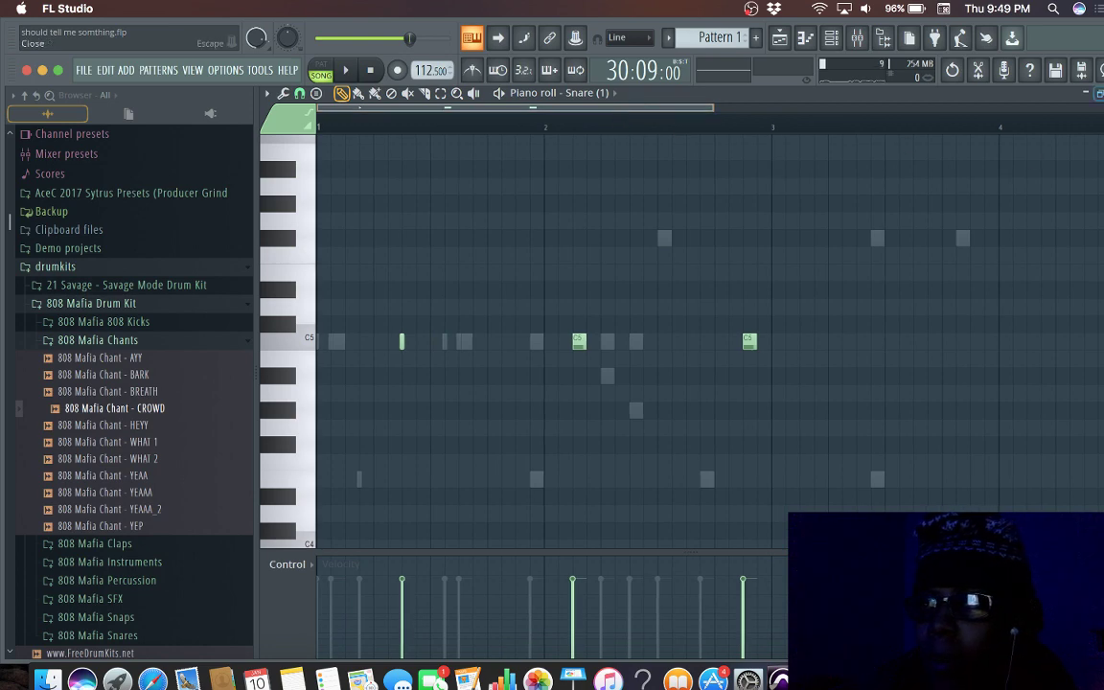
pyautogui.press('F5')
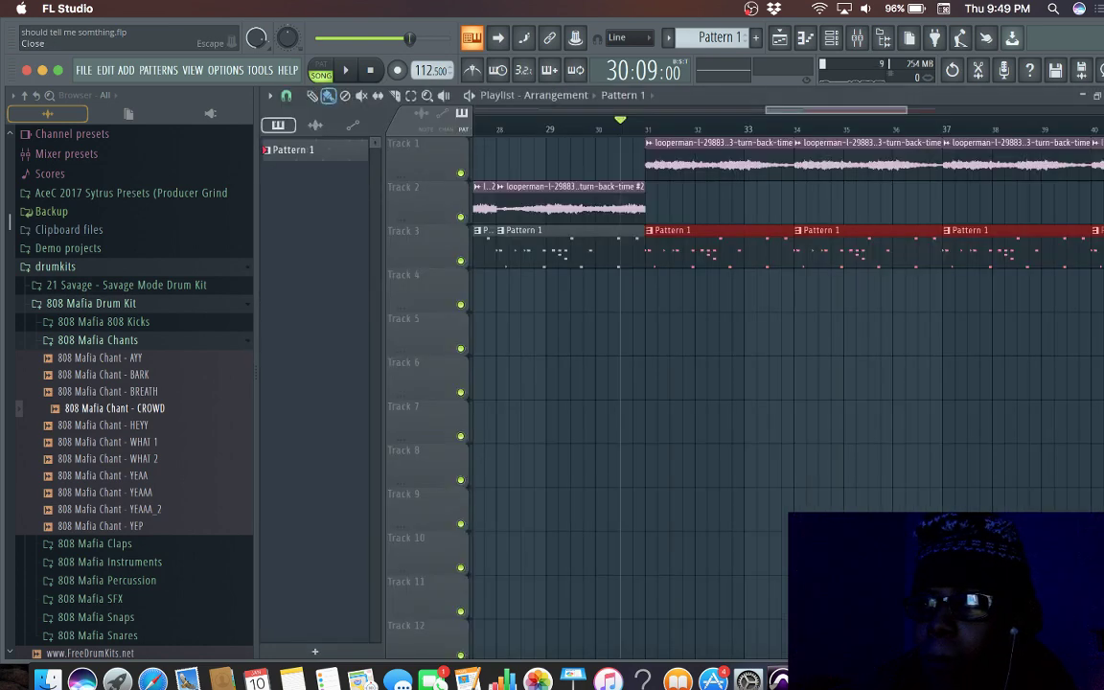
# Step: Play the No Heart 808 notes in the piano roll and lengthen the first F#5 note in bar 3 to about three steps
pyautogui.click(830, 40)
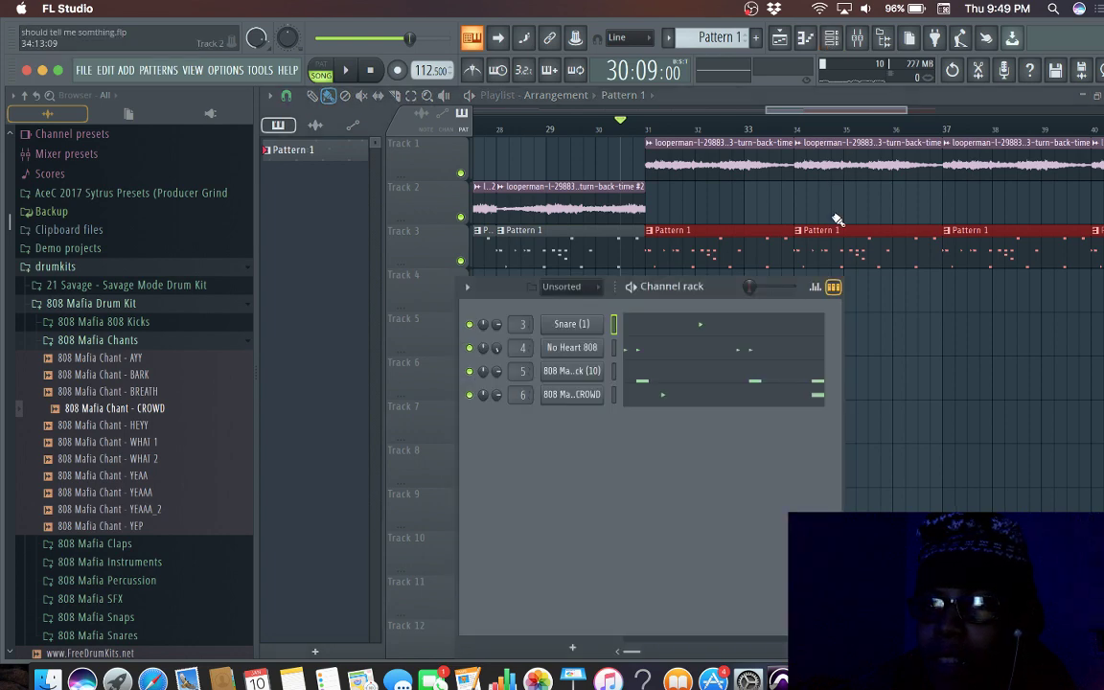
pyautogui.click(772, 357)
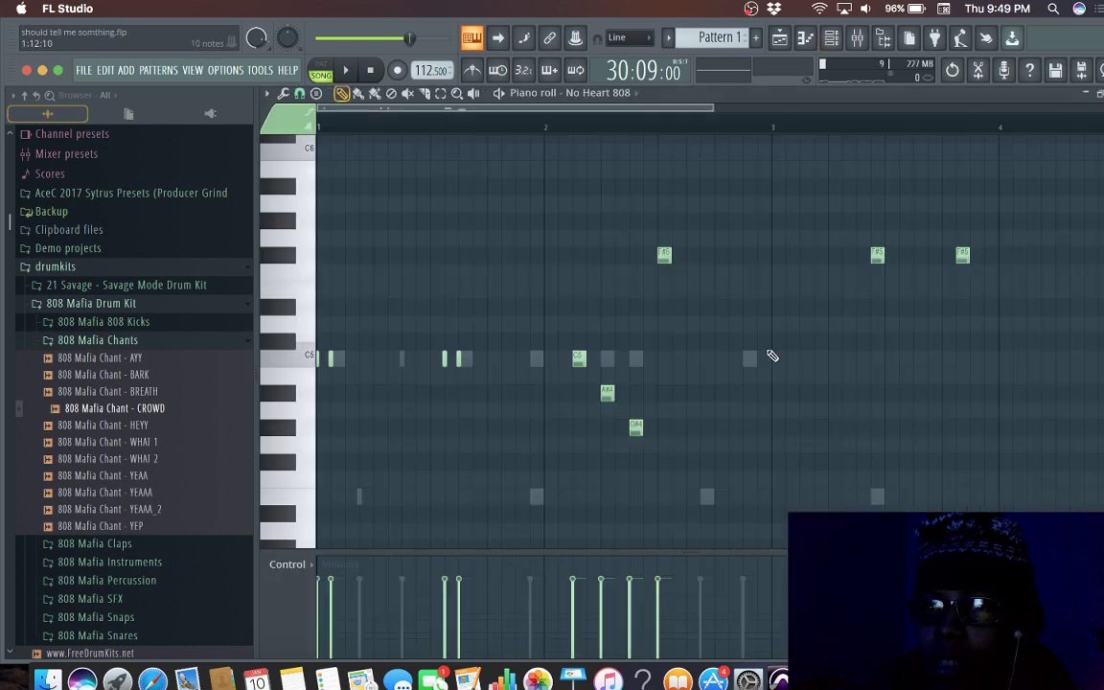
pyautogui.press('space')
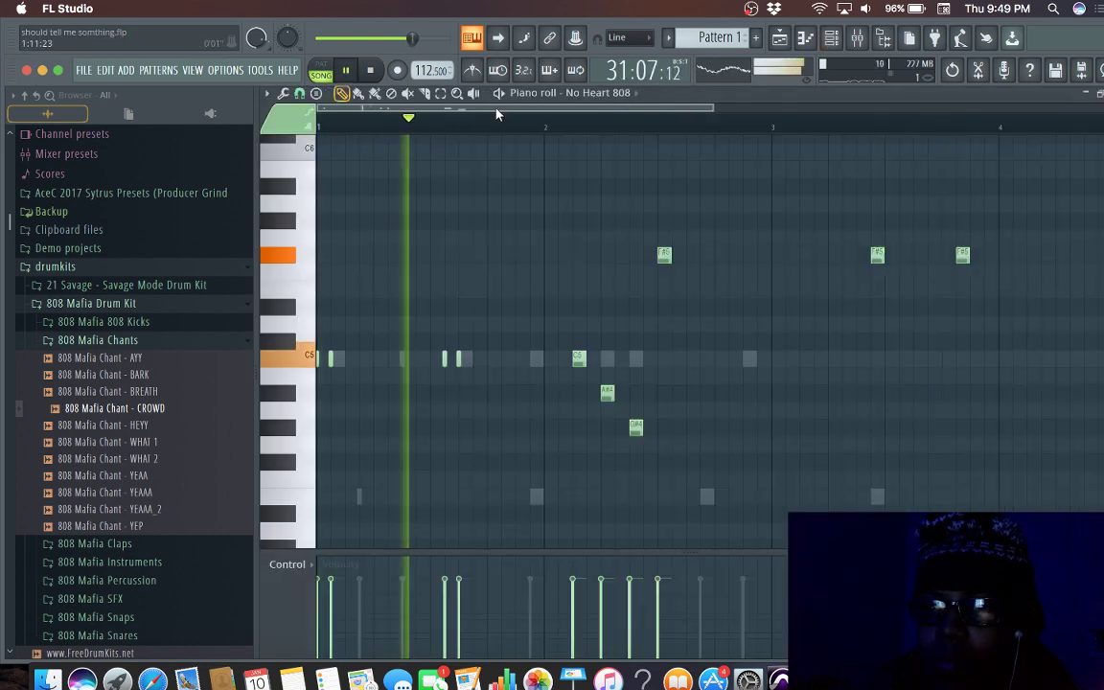
pyautogui.moveTo(505, 110); pyautogui.dragTo(557, 114)
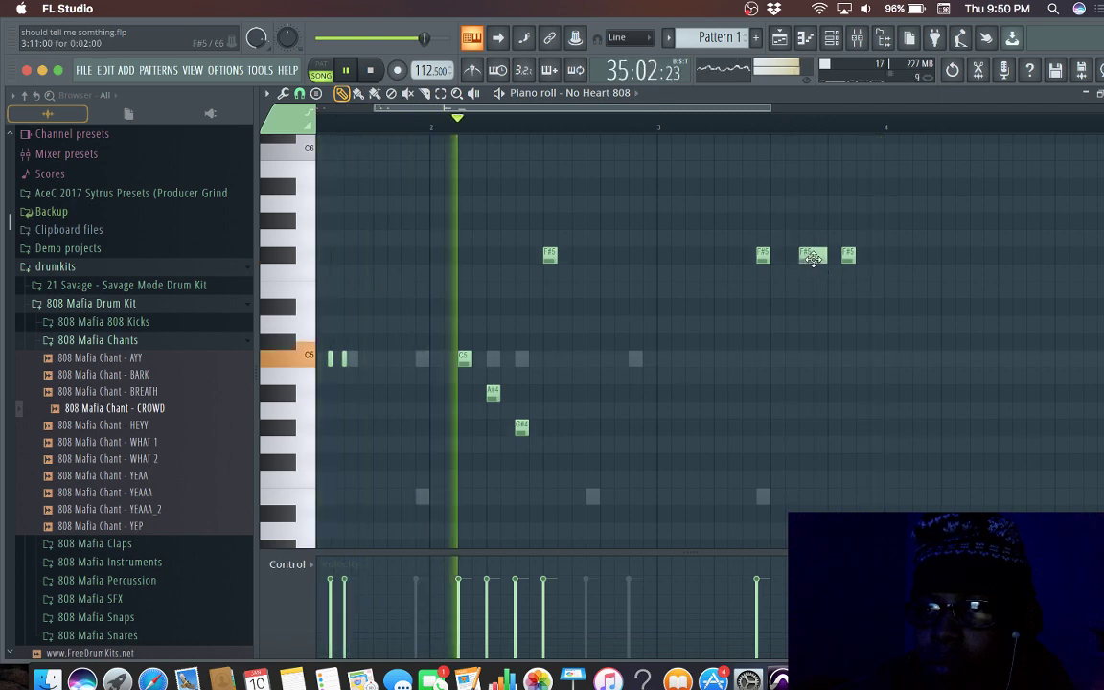
pyautogui.moveTo(820, 258); pyautogui.dragTo(822, 257)
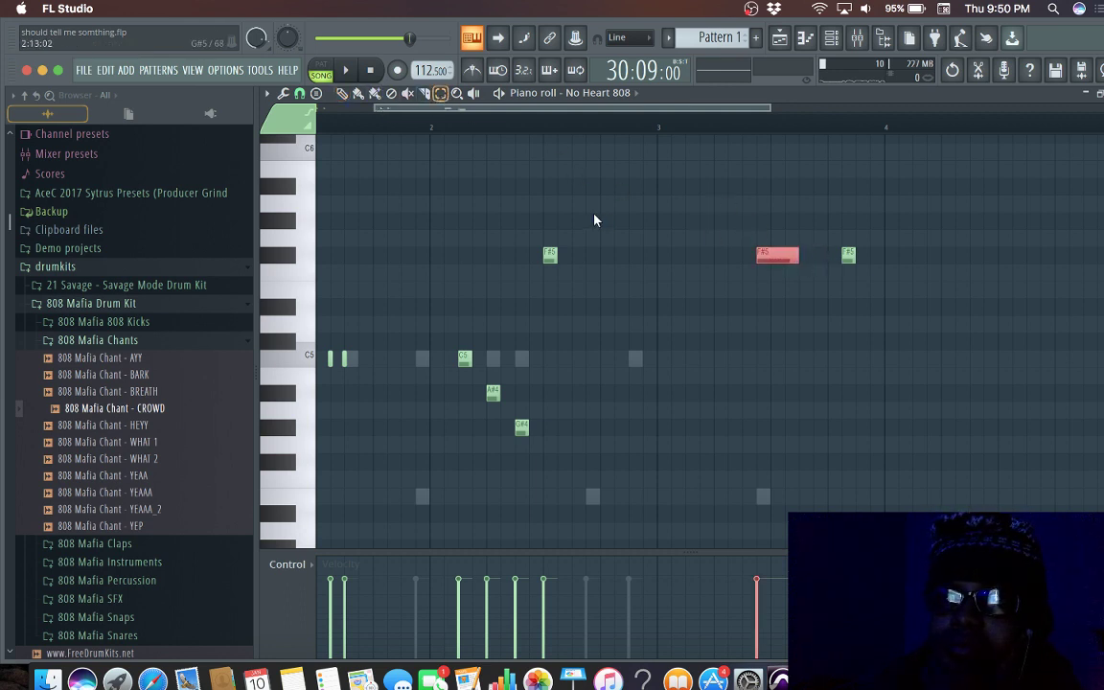
# Step: Chop the lengthened F#5 note in bar 3 with the Default pattern, previewing it during playback before accepting
pyautogui.click(269, 93)
pyautogui.moveTo(313, 190)
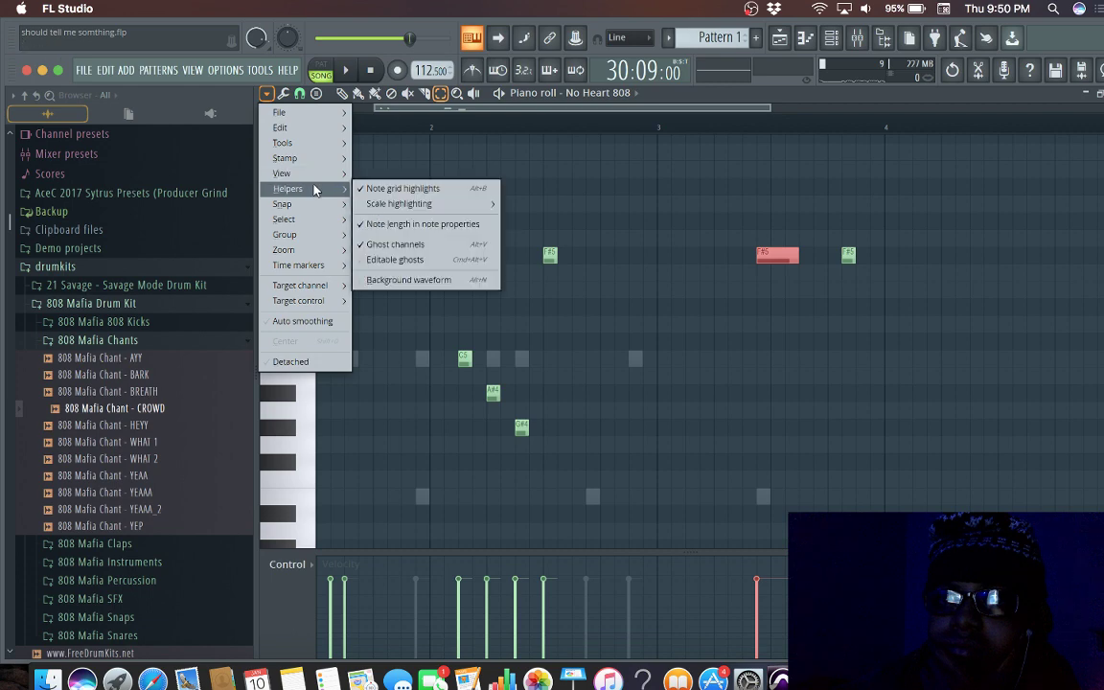
pyautogui.moveTo(317, 212)
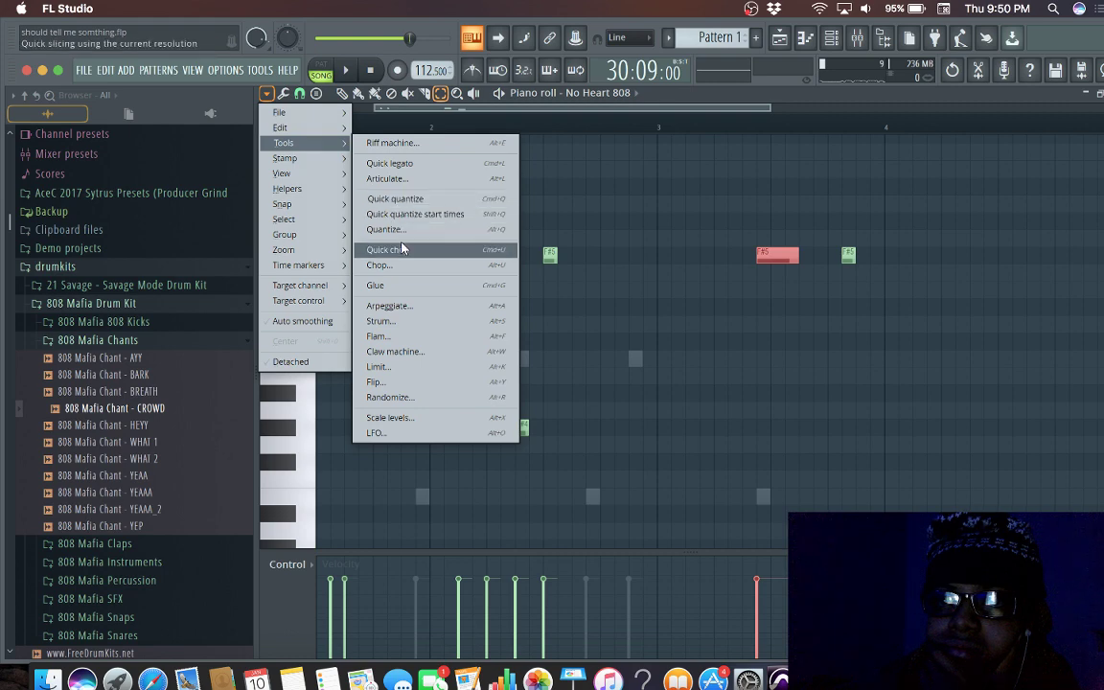
pyautogui.click(396, 266)
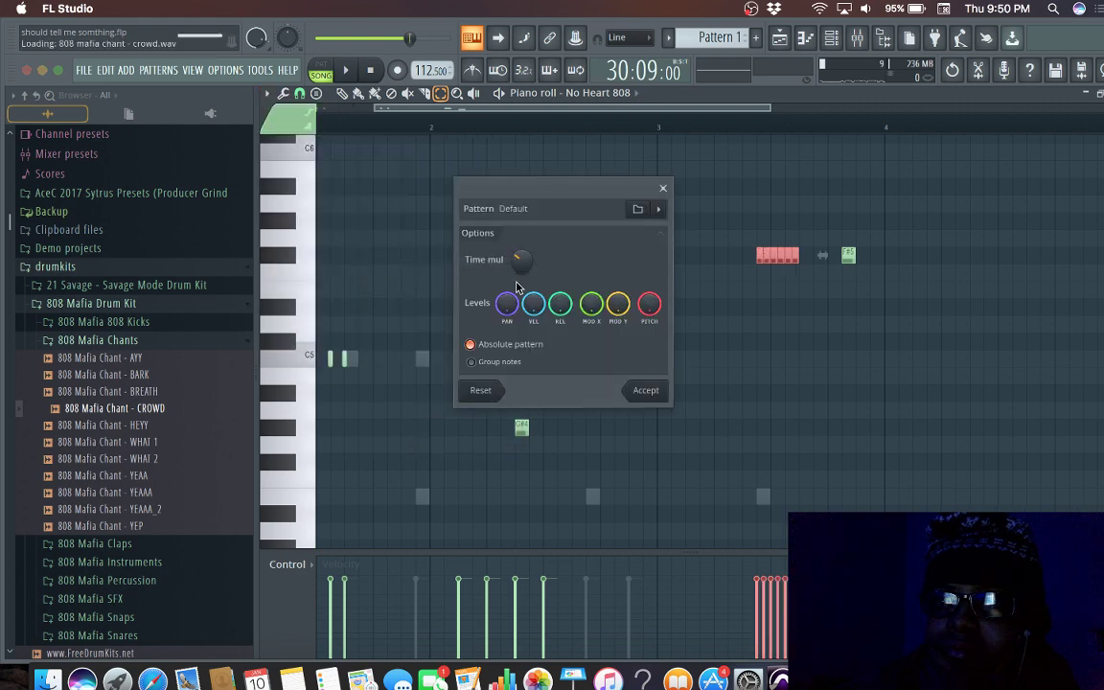
pyautogui.press('space')
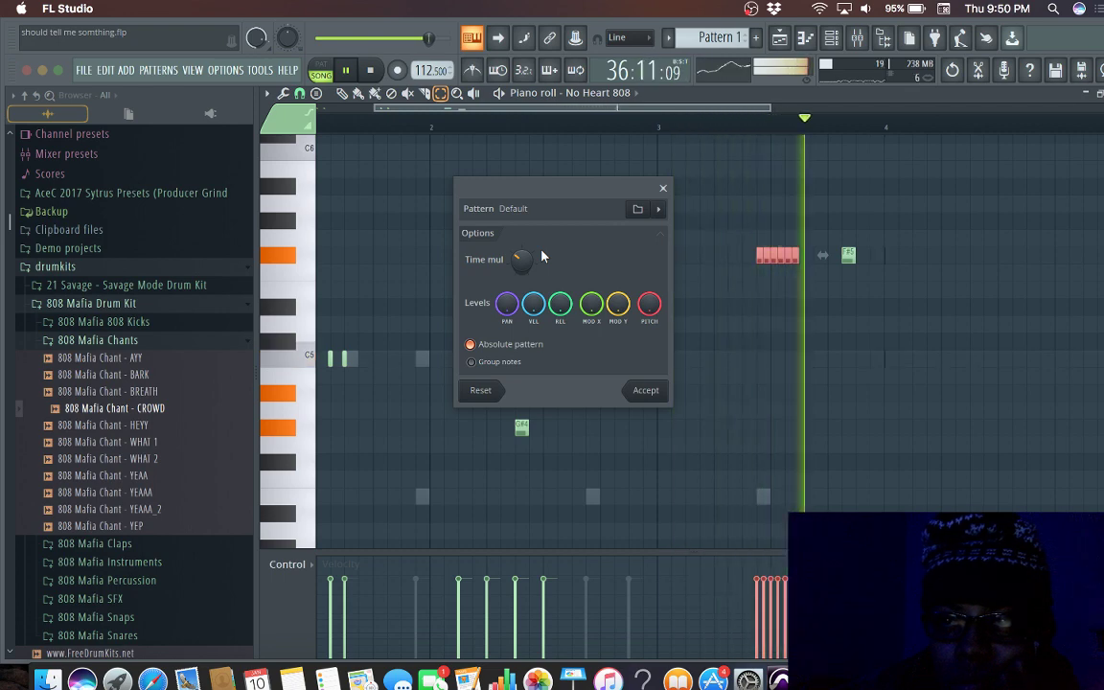
pyautogui.click(657, 391)
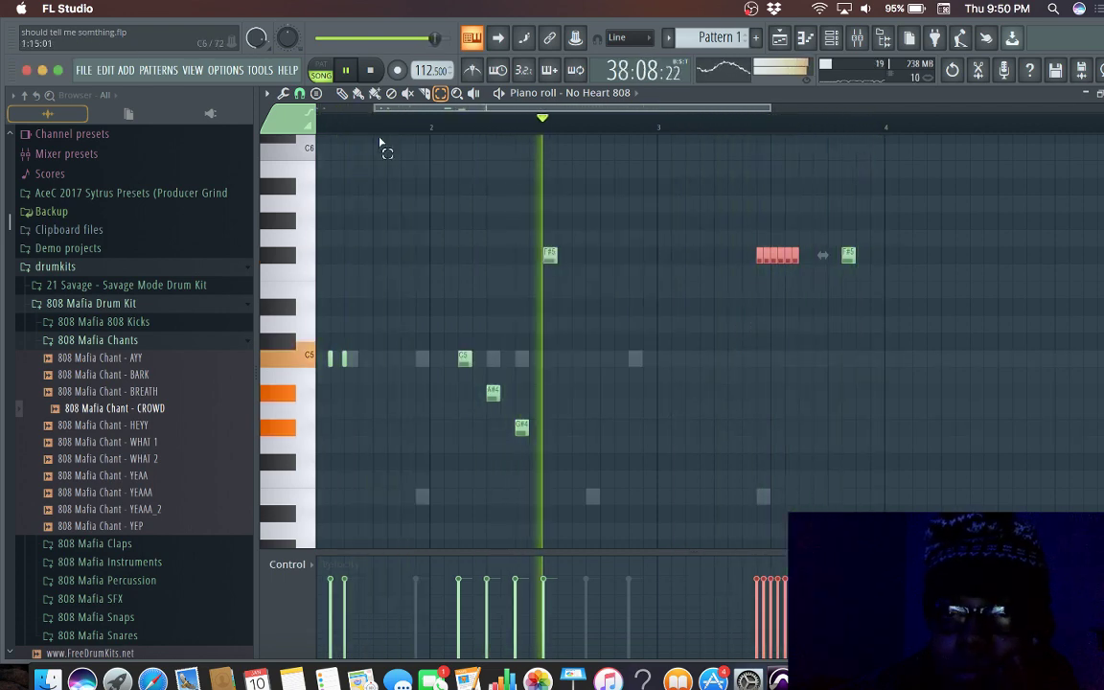
# Step: Draw an F#5 note directly before the chopped 808 notes in bar 3
pyautogui.click(341, 93)
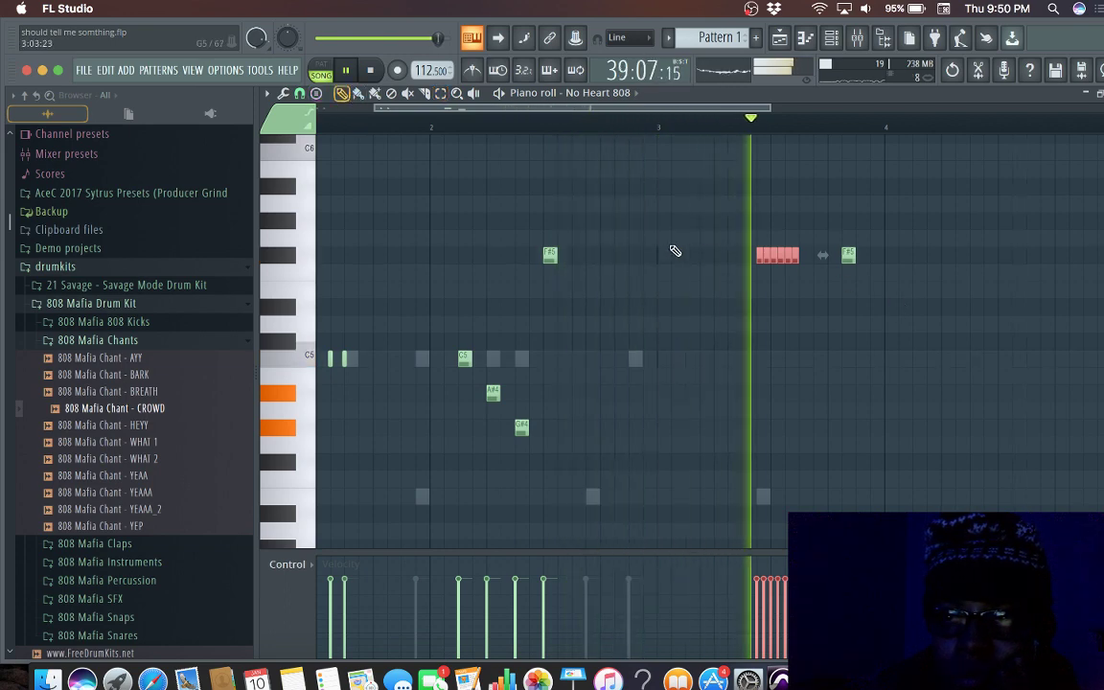
pyautogui.click(746, 256)
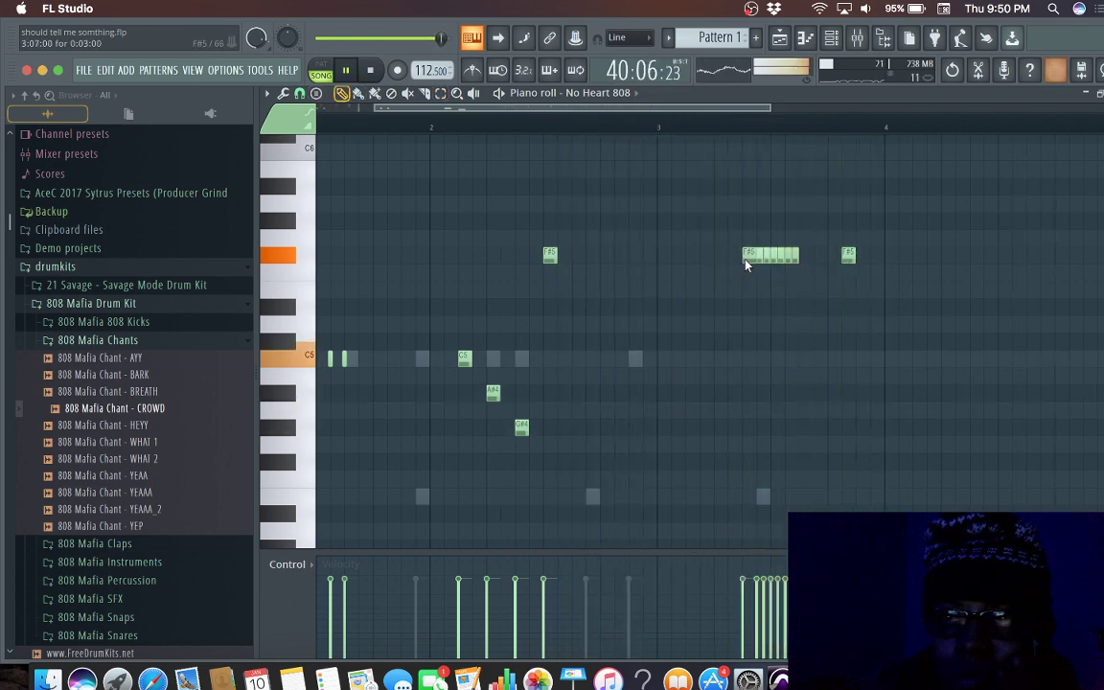
pyautogui.click(732, 257)
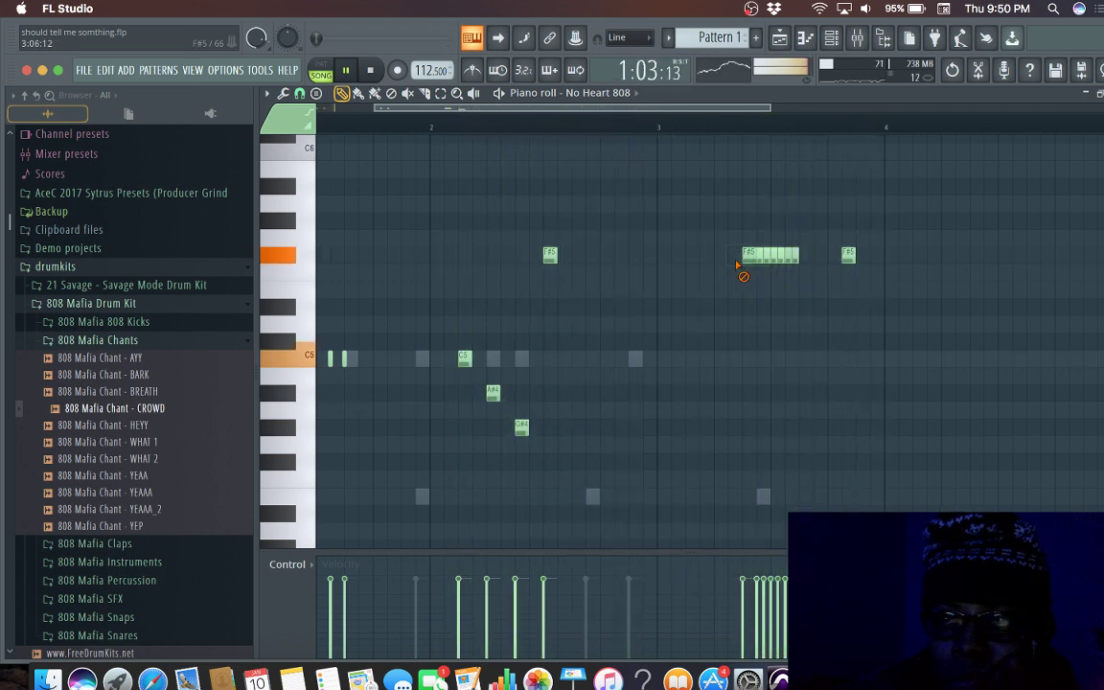
# Step: Lower the last three chopped 808 notes in bar 3 into a descending C#5, C5 and A#4 run
pyautogui.rightClick(792, 258)
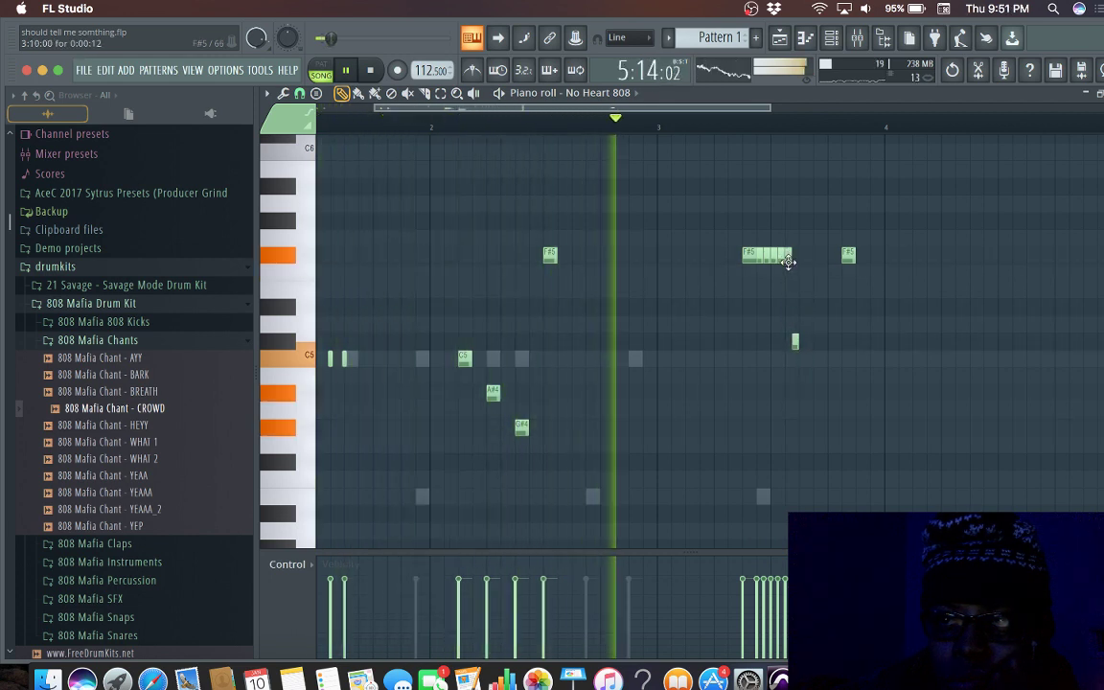
pyautogui.moveTo(791, 257); pyautogui.dragTo(788, 309)
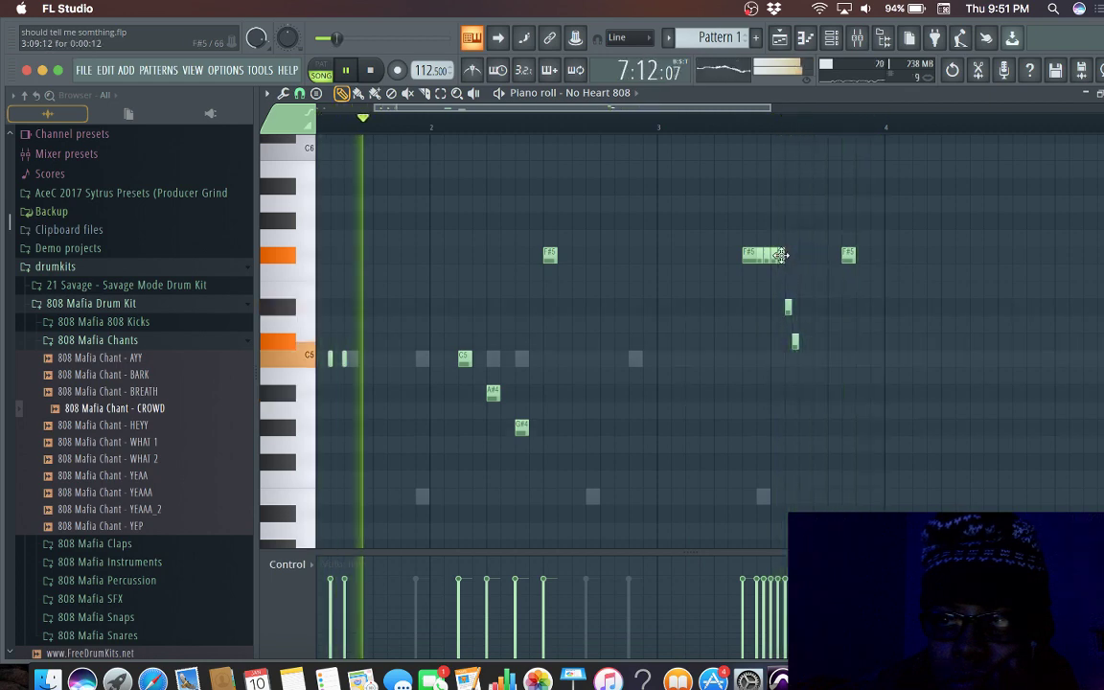
pyautogui.moveTo(779, 285); pyautogui.dragTo(778, 269)
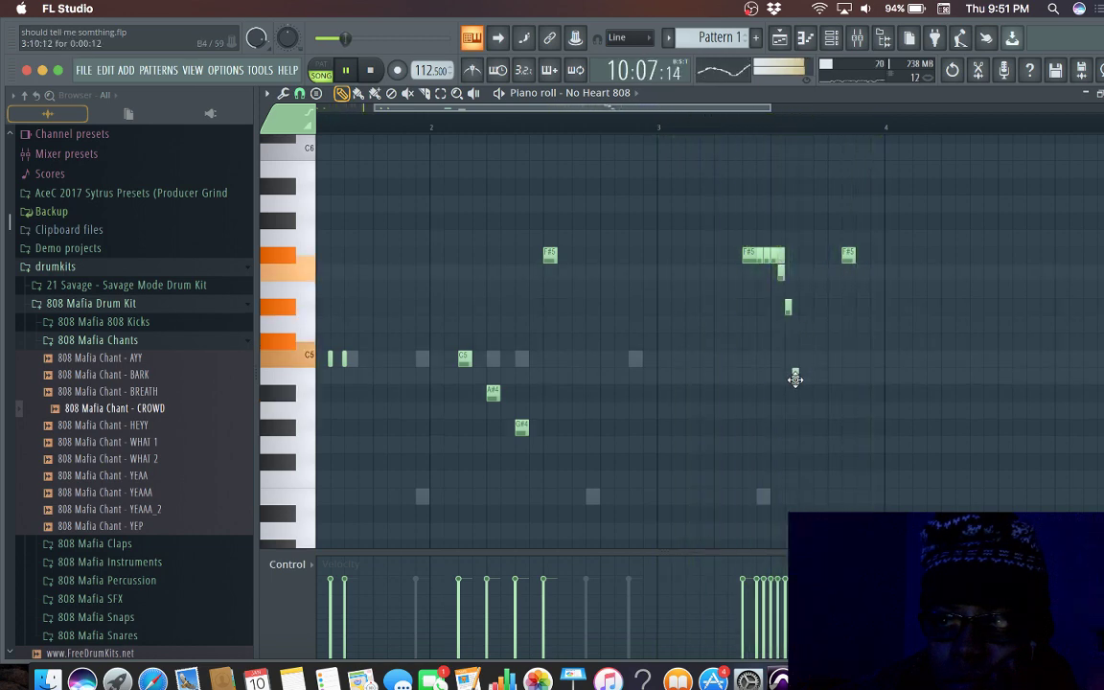
pyautogui.click(795, 389)
pyautogui.rightClick(788, 307)
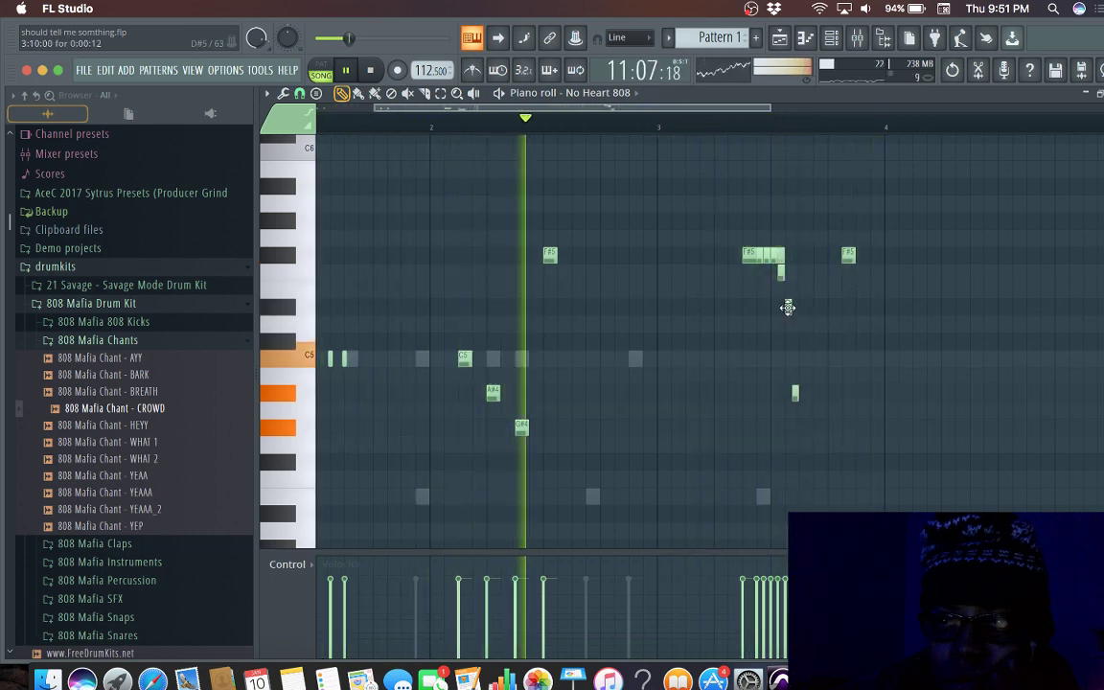
pyautogui.click(788, 358)
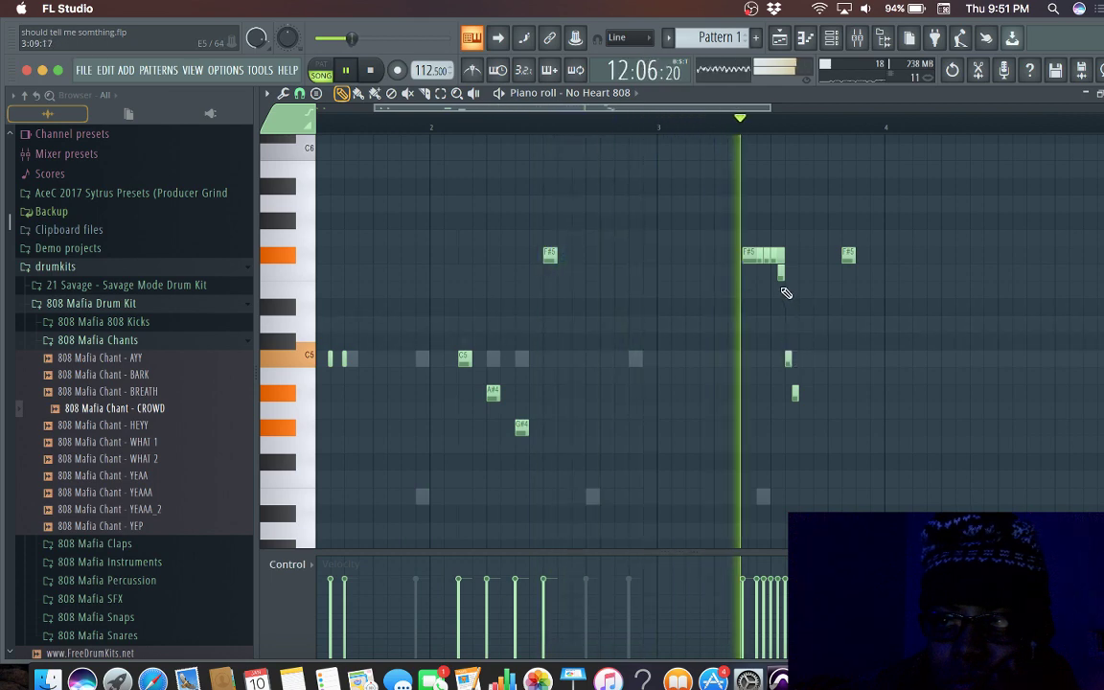
pyautogui.moveTo(780, 299); pyautogui.dragTo(776, 328)
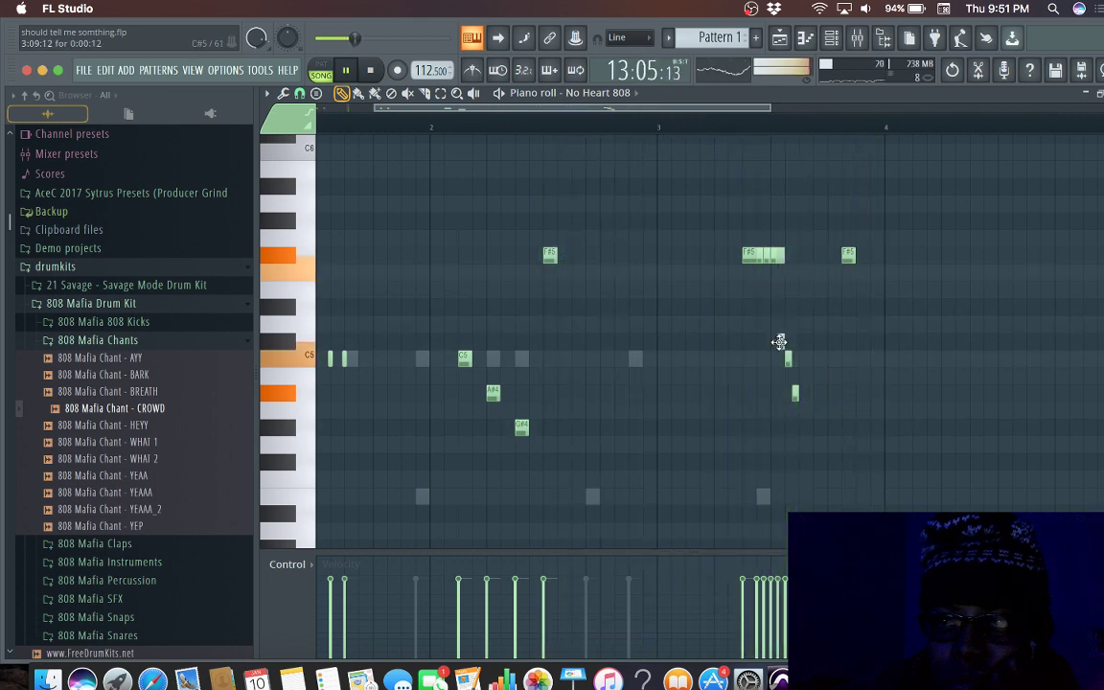
# Step: Lower the second and third chopped notes to F5 and D#5, and place an F#5 note directly before the run
pyautogui.rightClick(783, 258)
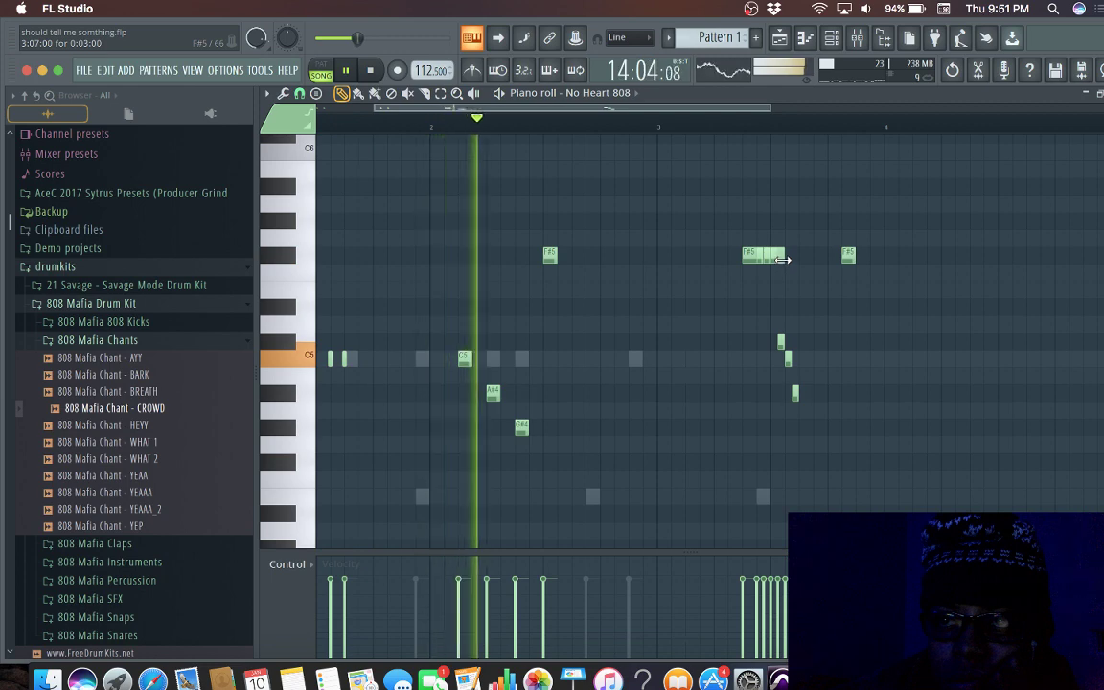
pyautogui.click(773, 273)
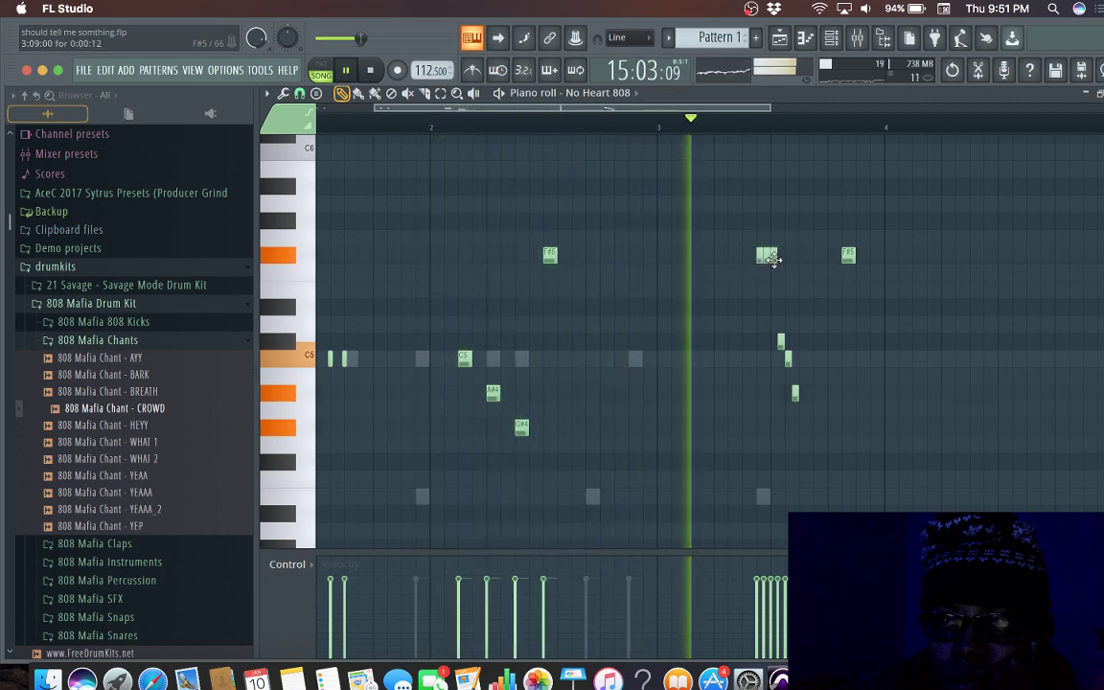
pyautogui.moveTo(774, 323); pyautogui.dragTo(773, 323)
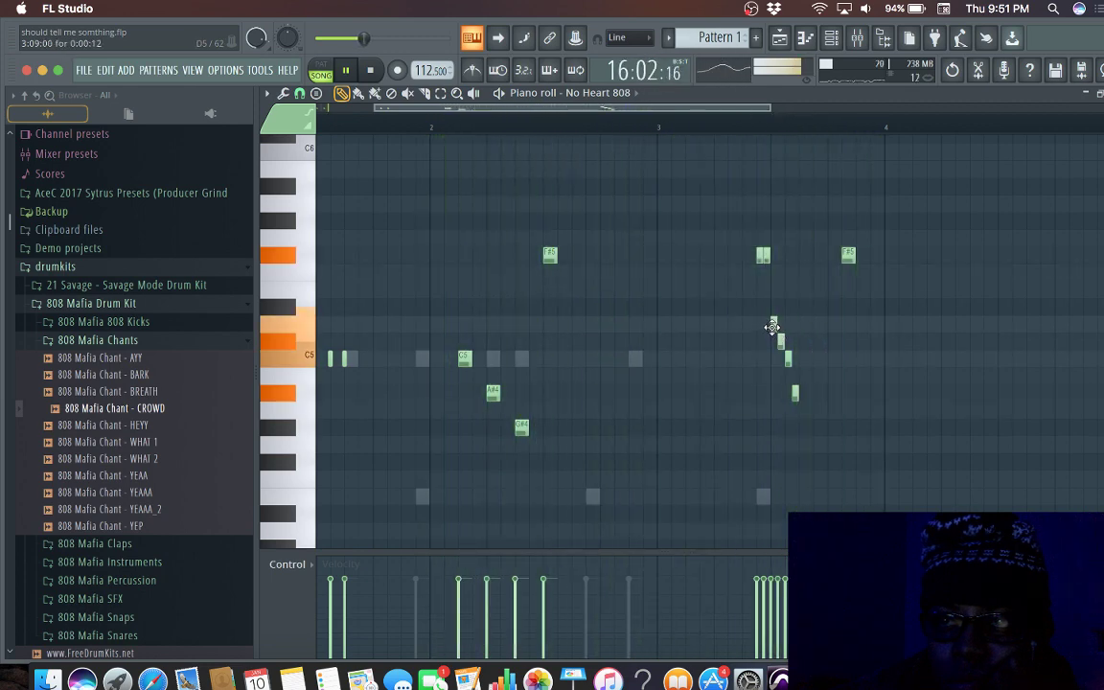
pyautogui.click(767, 274)
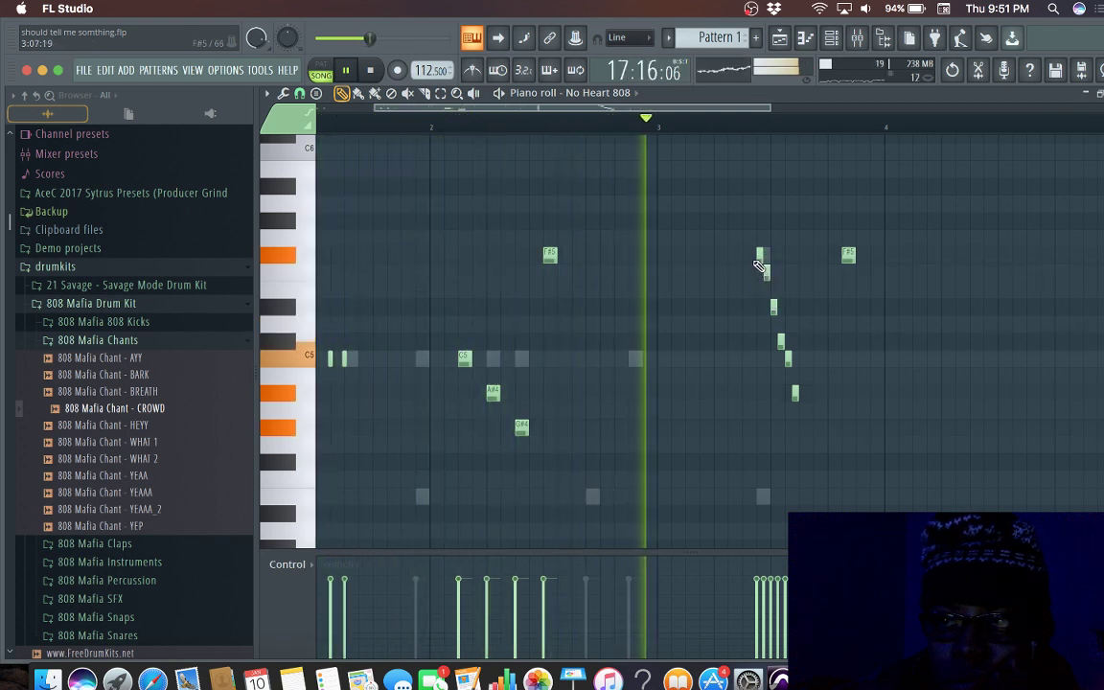
pyautogui.click(747, 255)
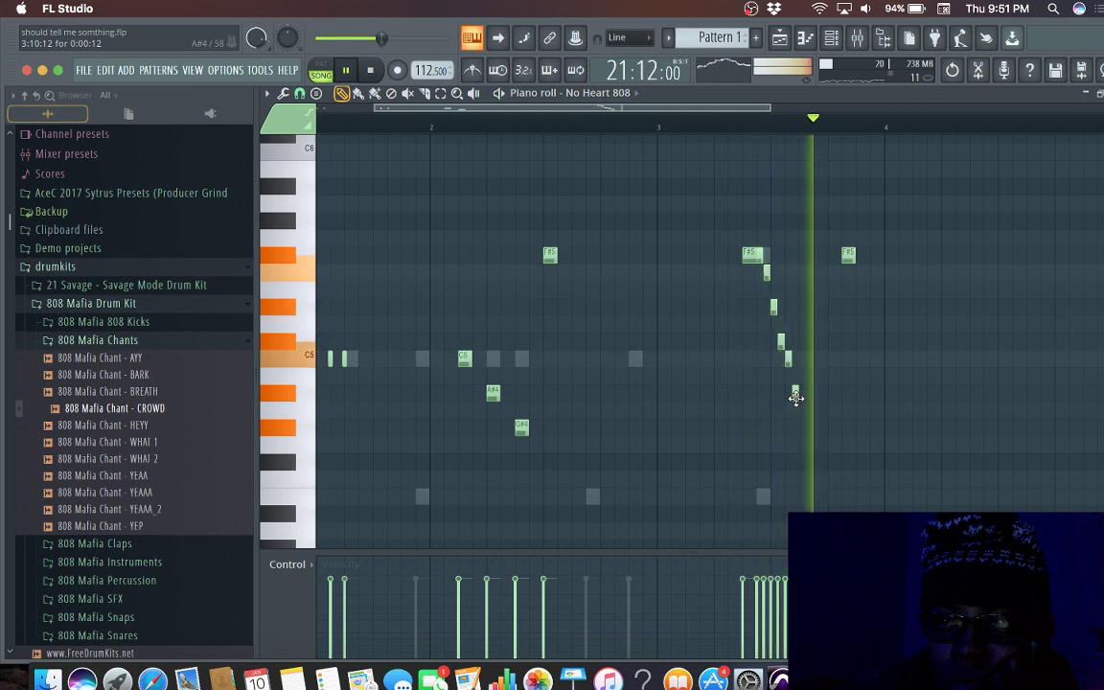
# Step: Retune the last four chopped 808 notes to E5, D#5, D5 and C#5 for a semitone-by-semitone descent
pyautogui.moveTo(796, 396); pyautogui.dragTo(795, 376)
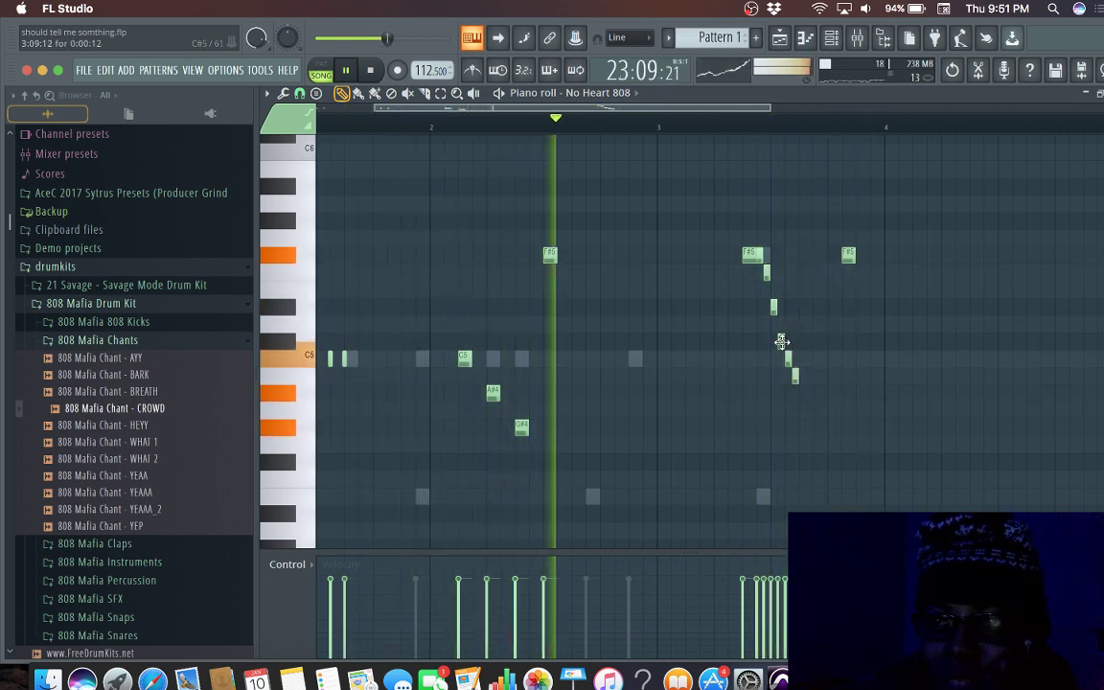
pyautogui.moveTo(781, 340); pyautogui.dragTo(780, 313)
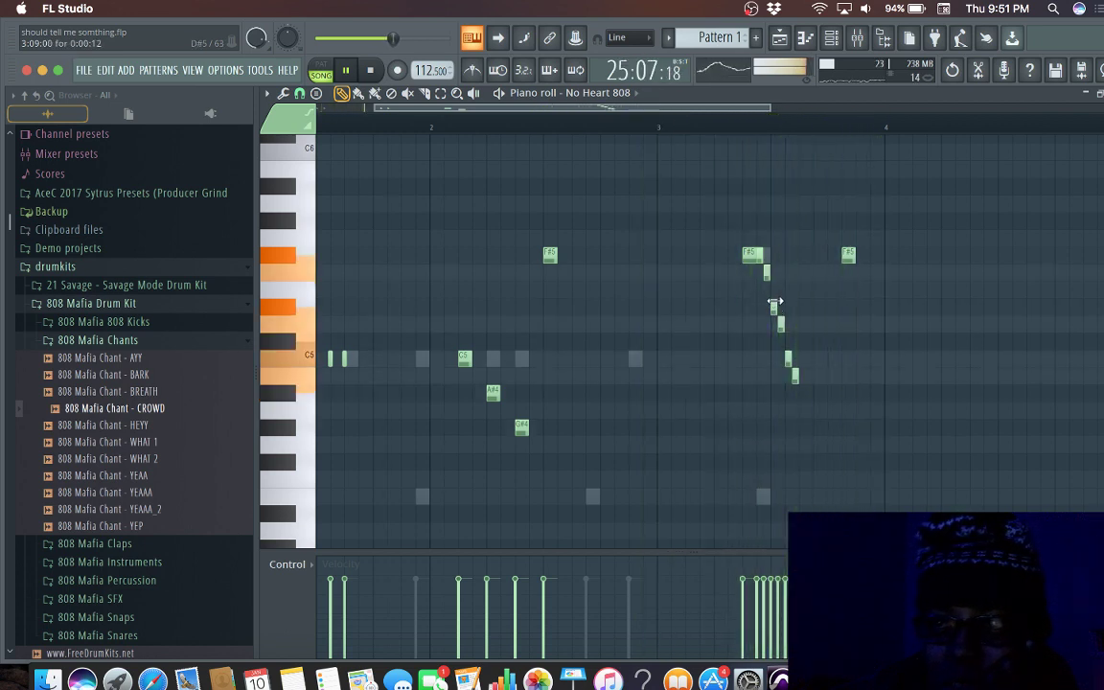
pyautogui.moveTo(774, 306)
pyautogui.mouseDown()
pyautogui.moveTo(773, 288)
pyautogui.moveTo(779, 307)
pyautogui.mouseUp()
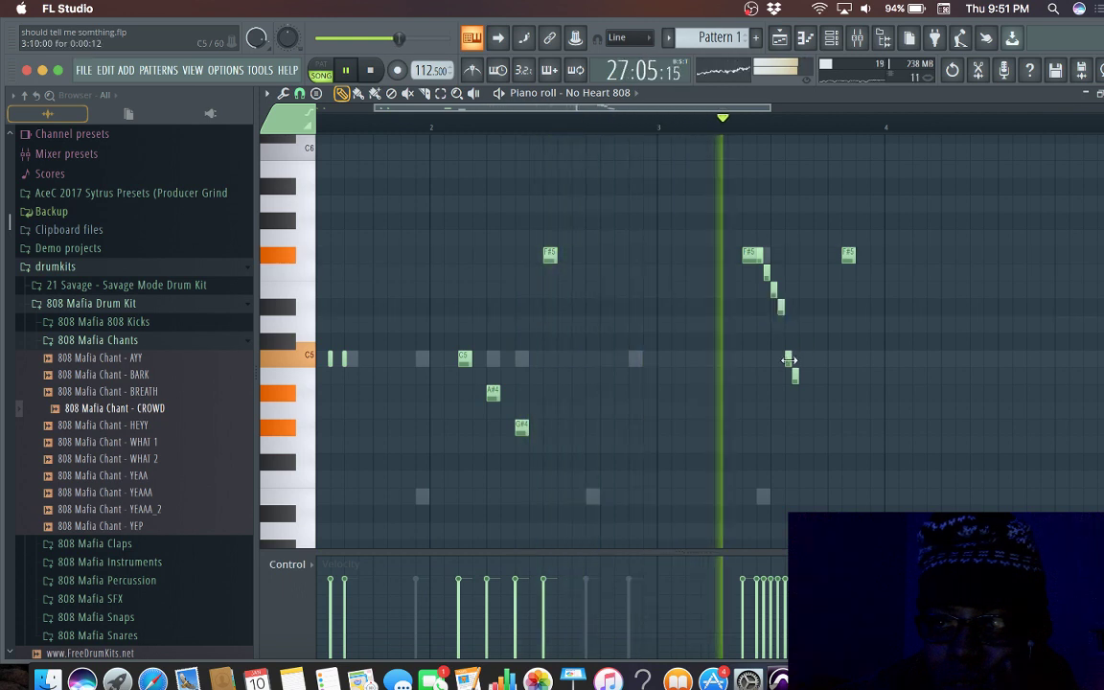
pyautogui.moveTo(788, 359); pyautogui.dragTo(788, 341)
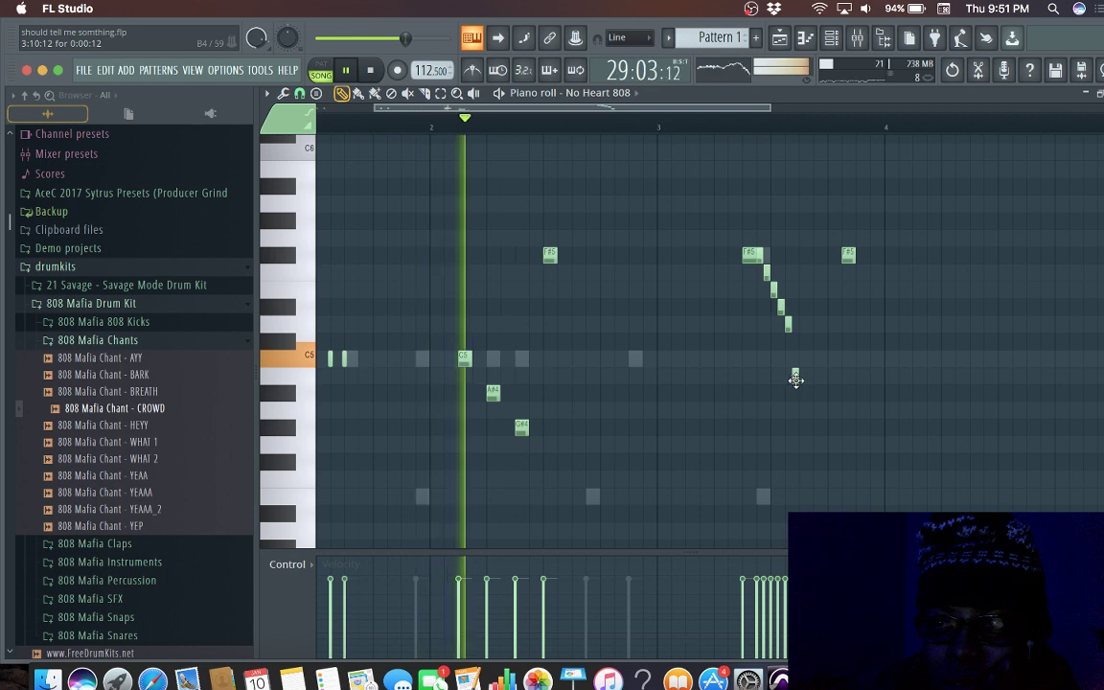
pyautogui.moveTo(794, 375); pyautogui.dragTo(795, 341)
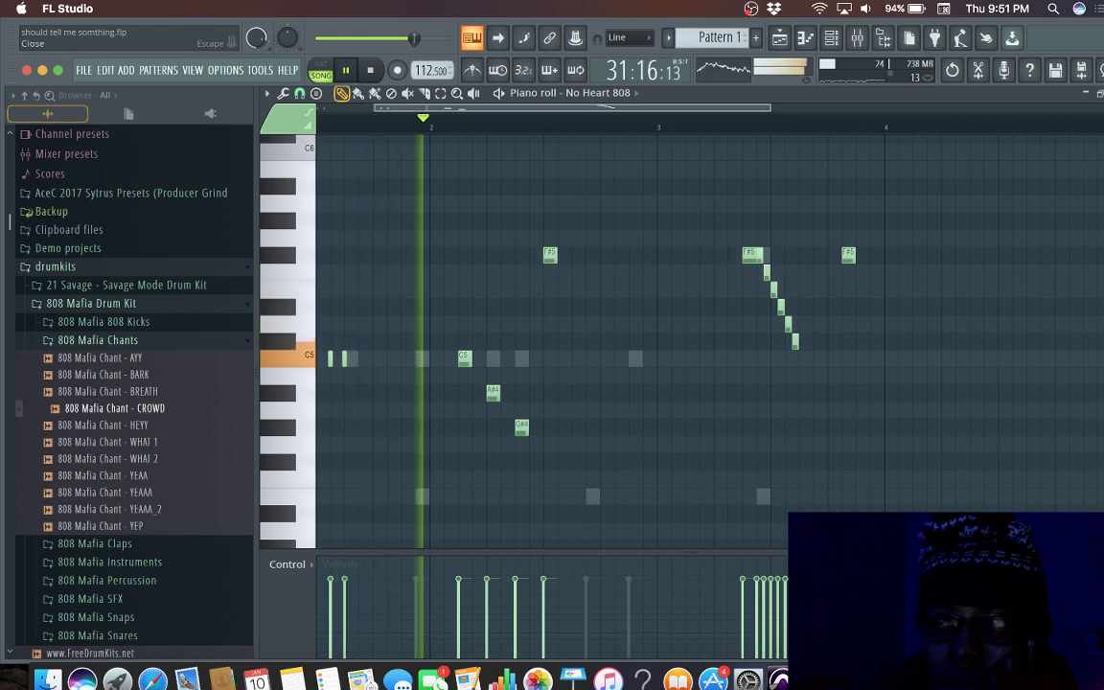
# Step: Add an F#5 kick note in bar 3 directly before the existing F#5 kick, at the start of the 808 run
pyautogui.click(1097, 93)
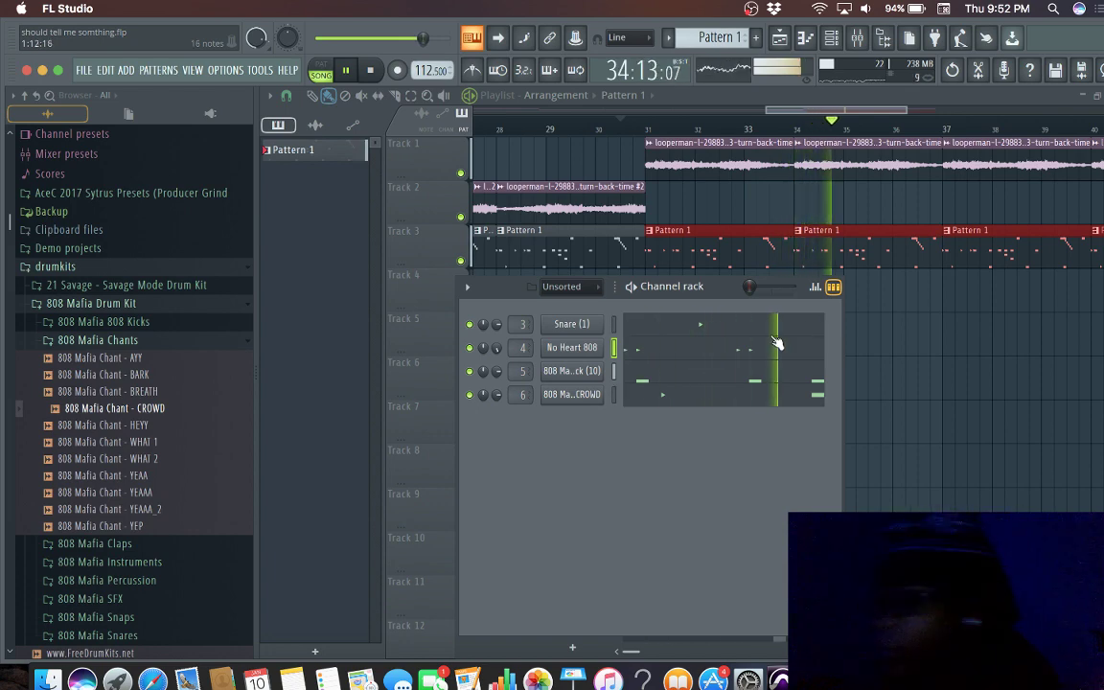
pyautogui.click(665, 383)
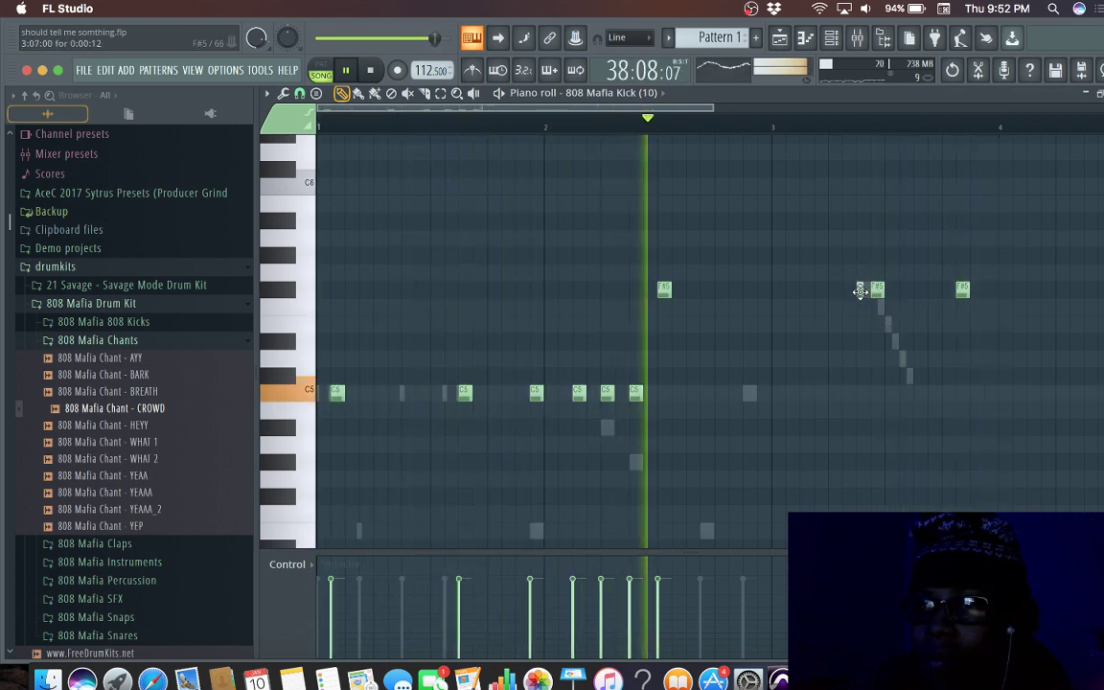
pyautogui.moveTo(868, 288); pyautogui.dragTo(882, 290)
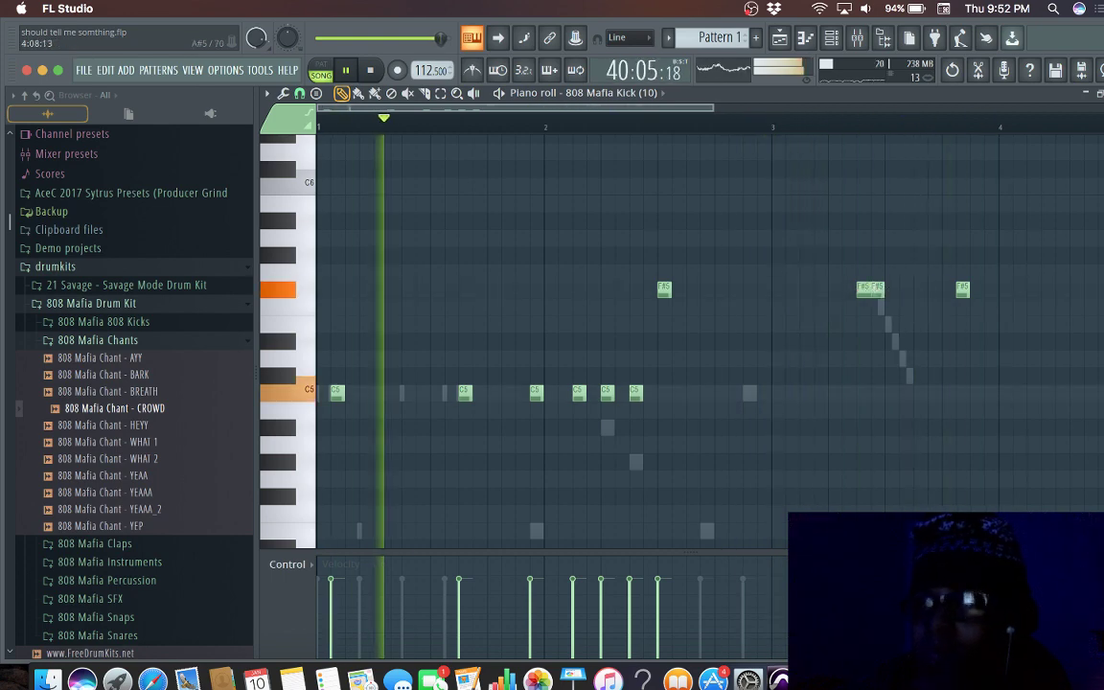
pyautogui.press('Escape')
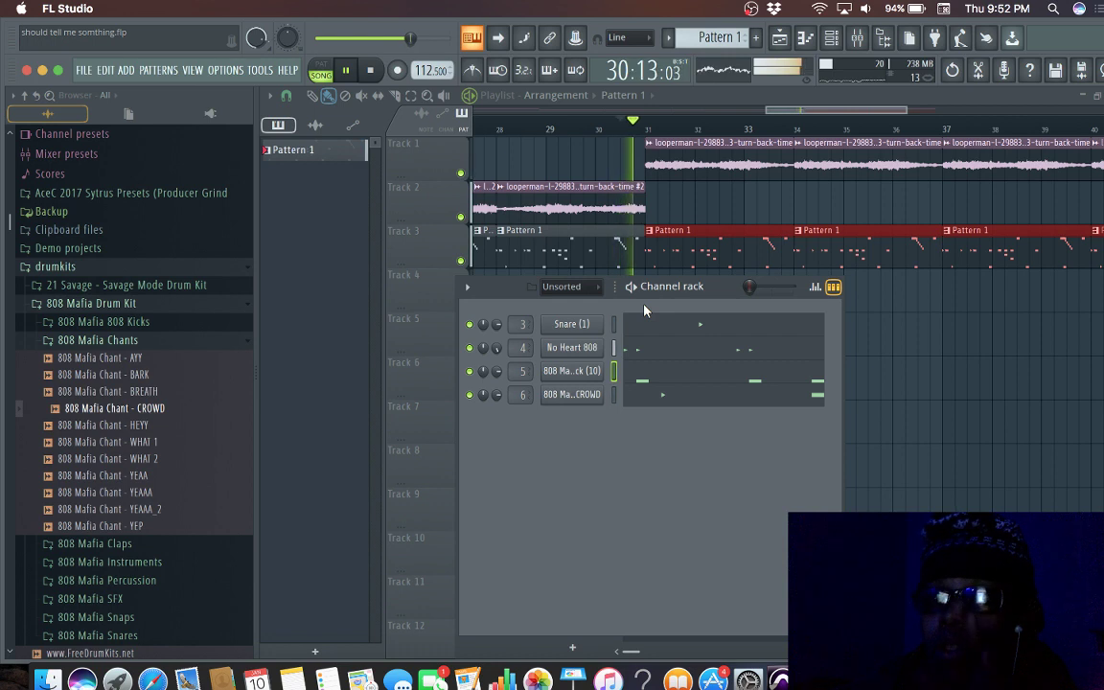
# Step: Save the project and play the arrangement back from bar 30
pyautogui.press('space')
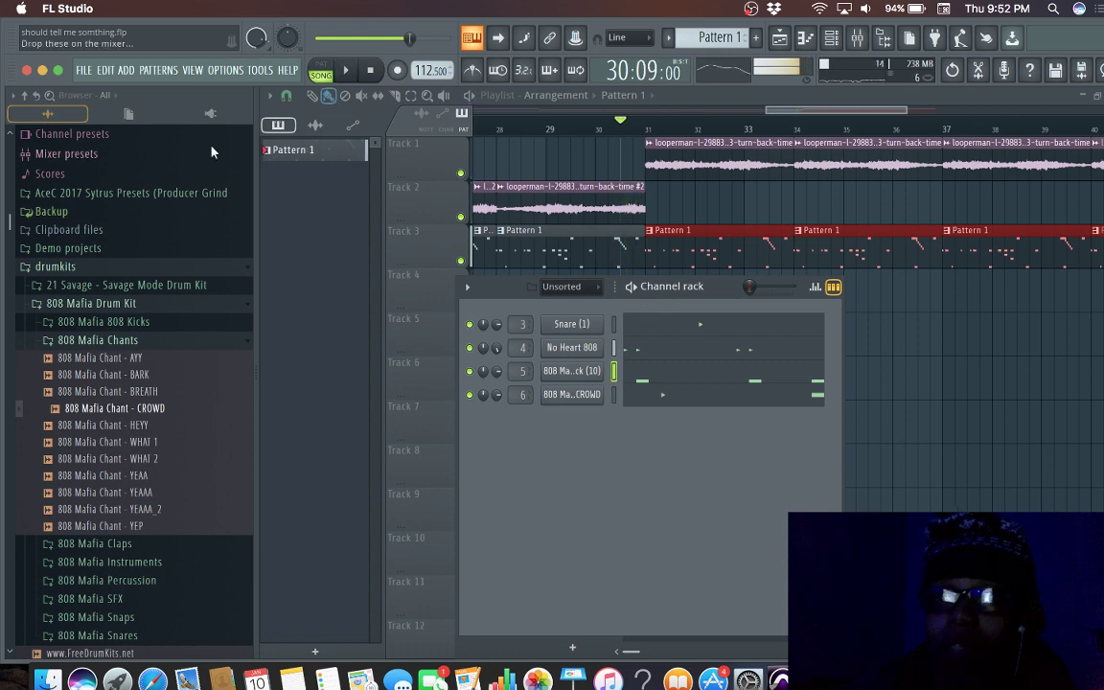
pyautogui.click(83, 70)
pyautogui.click(101, 142)
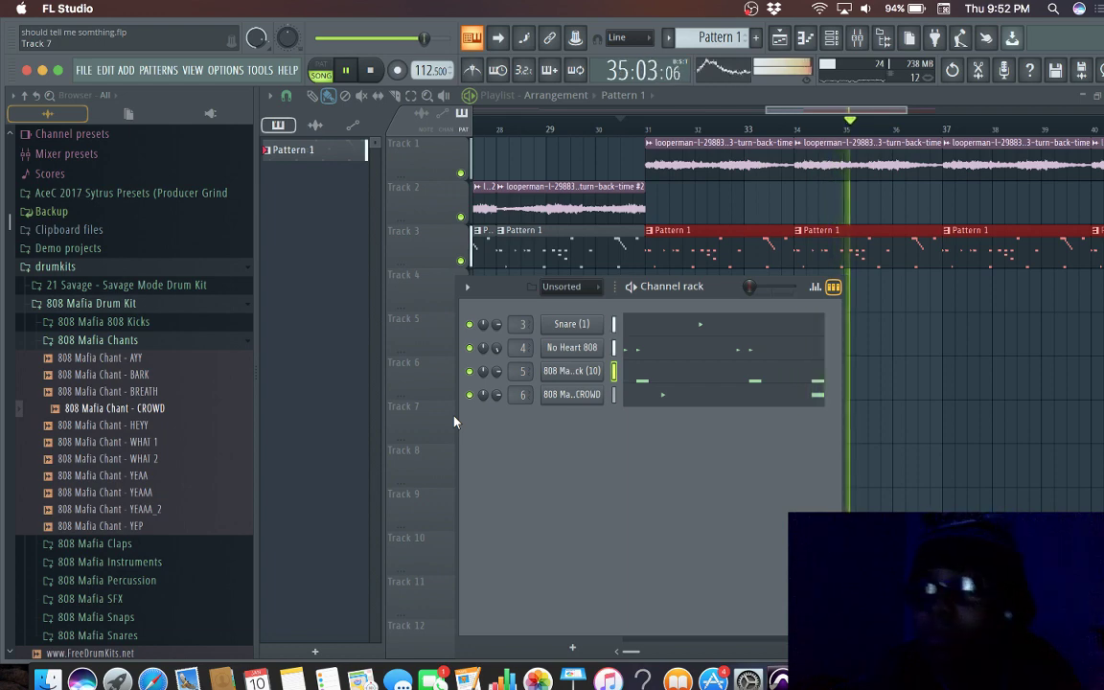
pyautogui.press('space')
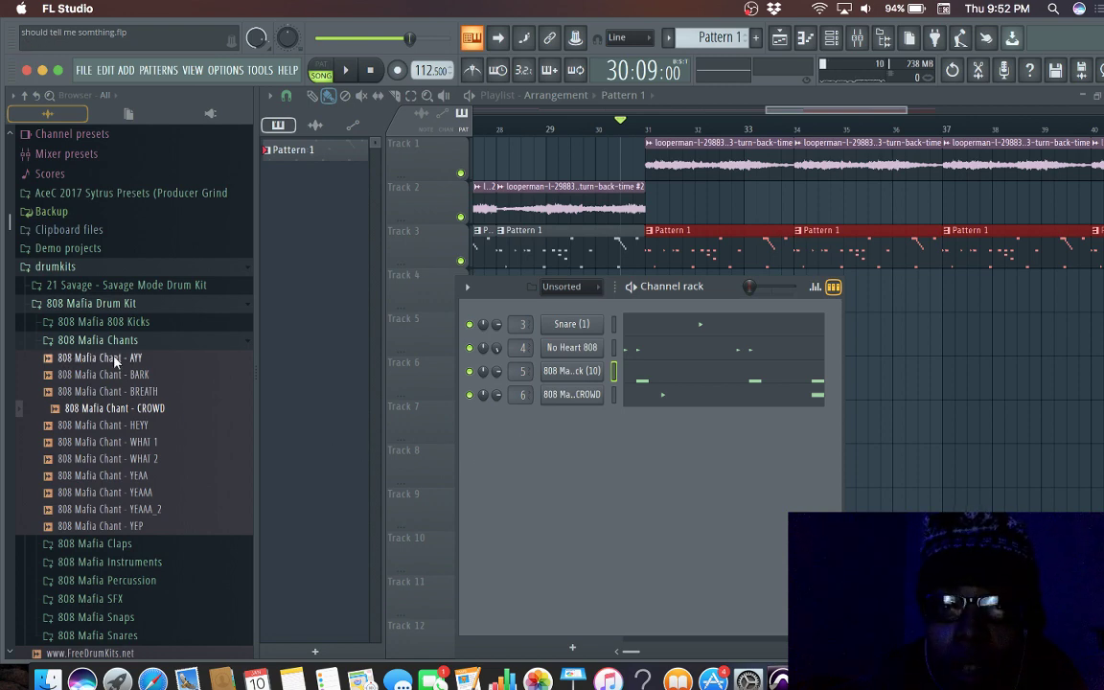
# Step: Browse the drumkits to the Snaps folder of the OVO Kit and audition LD KWSnap against the beat
pyautogui.click(60, 341)
pyautogui.click(74, 305)
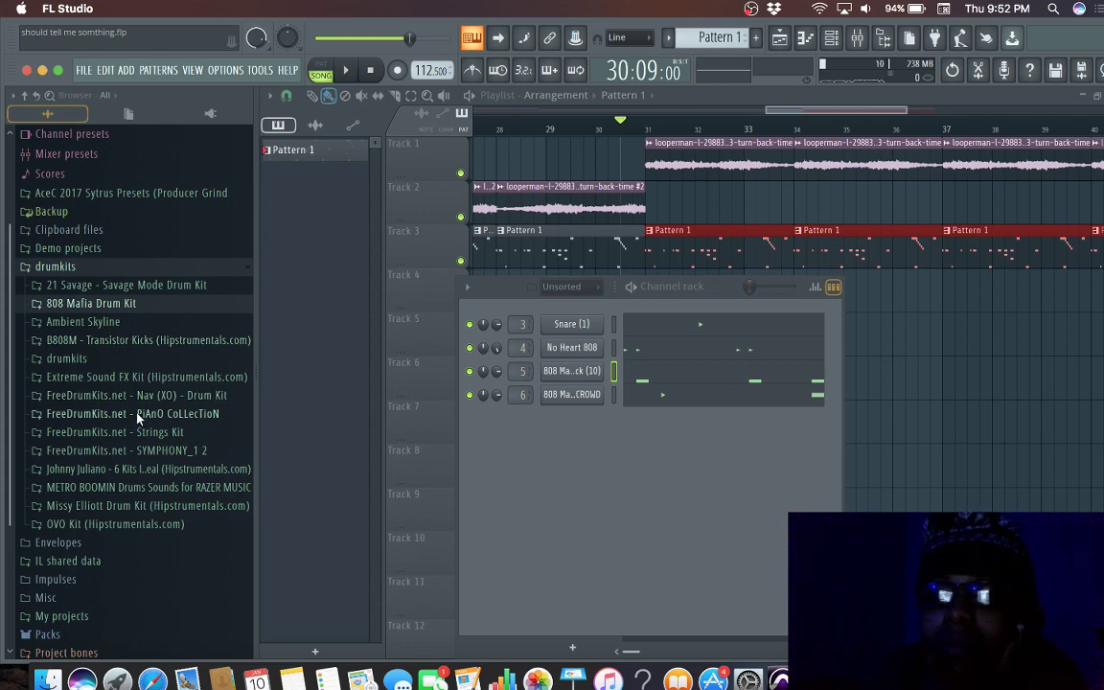
pyautogui.click(100, 508)
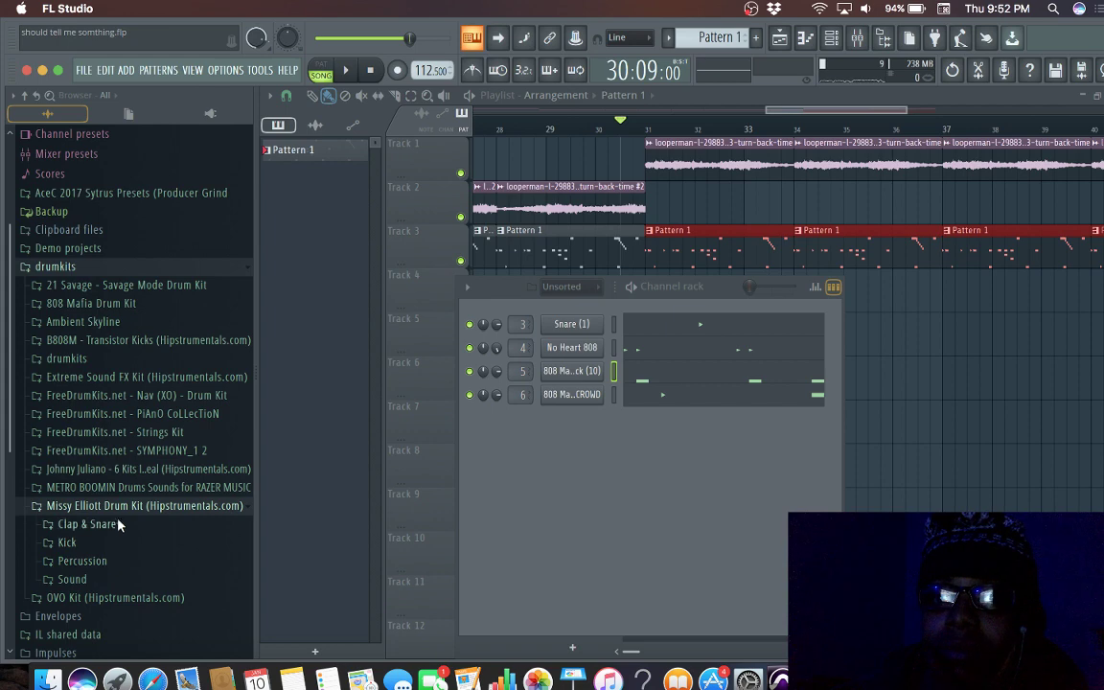
pyautogui.click(105, 506)
pyautogui.click(103, 524)
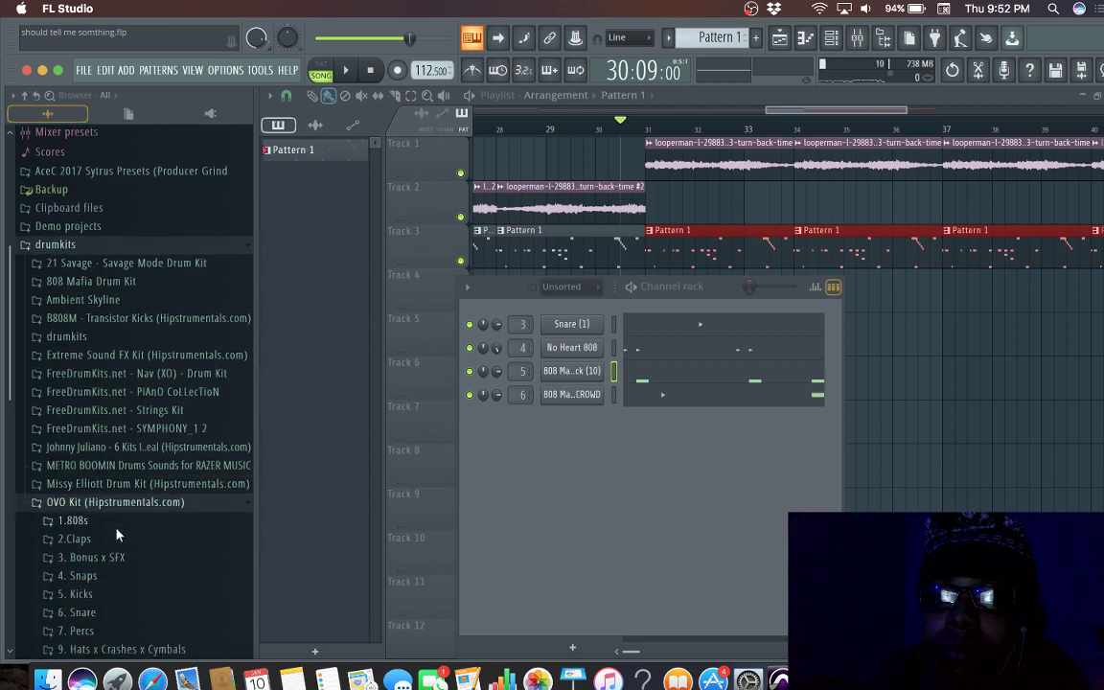
pyautogui.click(95, 576)
pyautogui.click(95, 577)
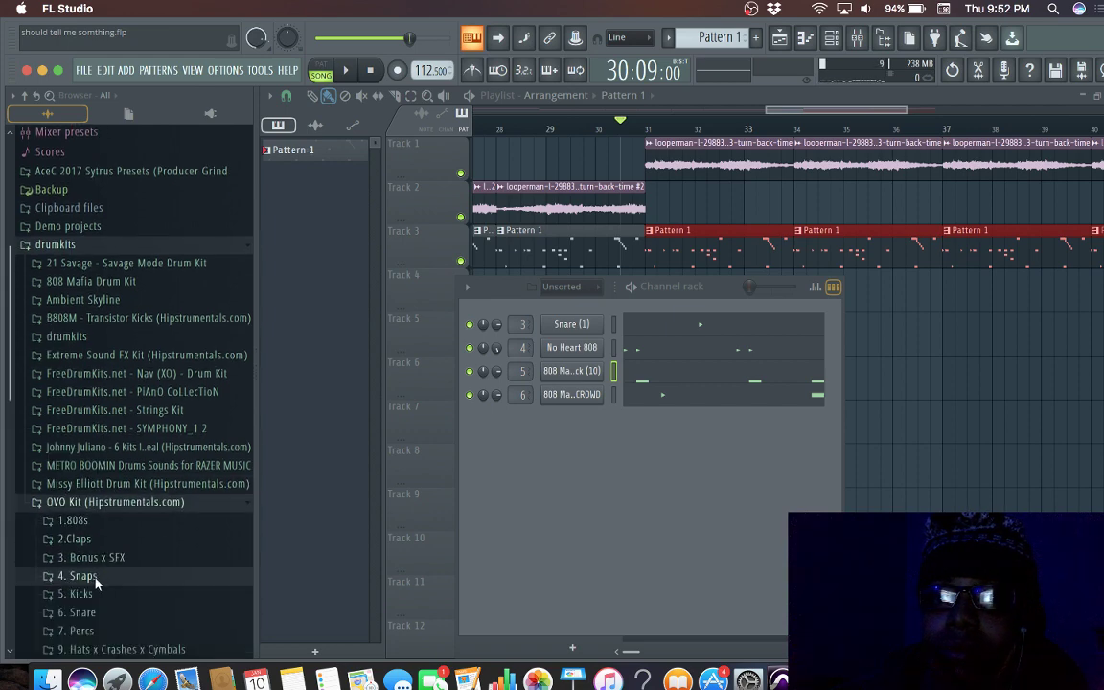
pyautogui.click(96, 576)
pyautogui.click(98, 610)
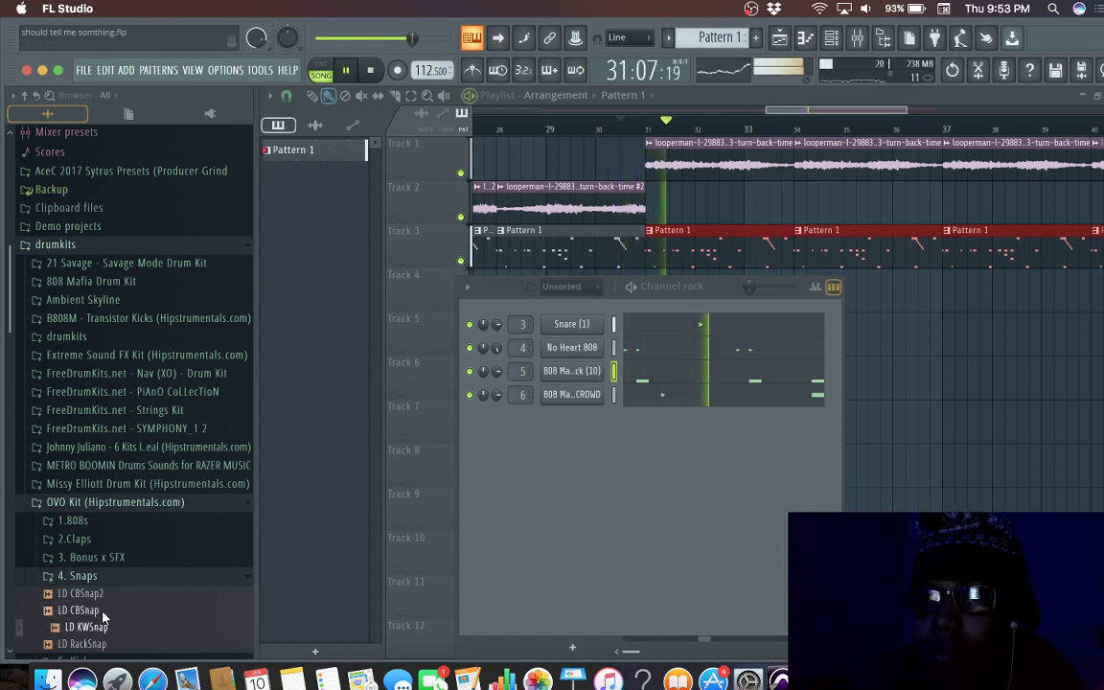
pyautogui.press('space')
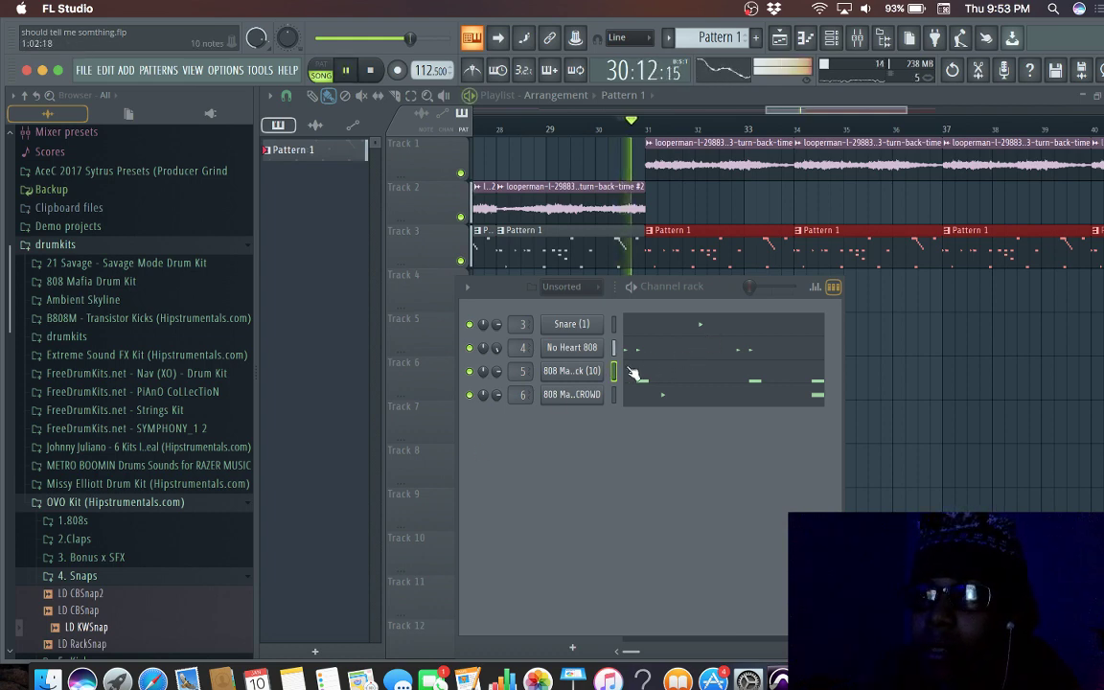
pyautogui.press('space')
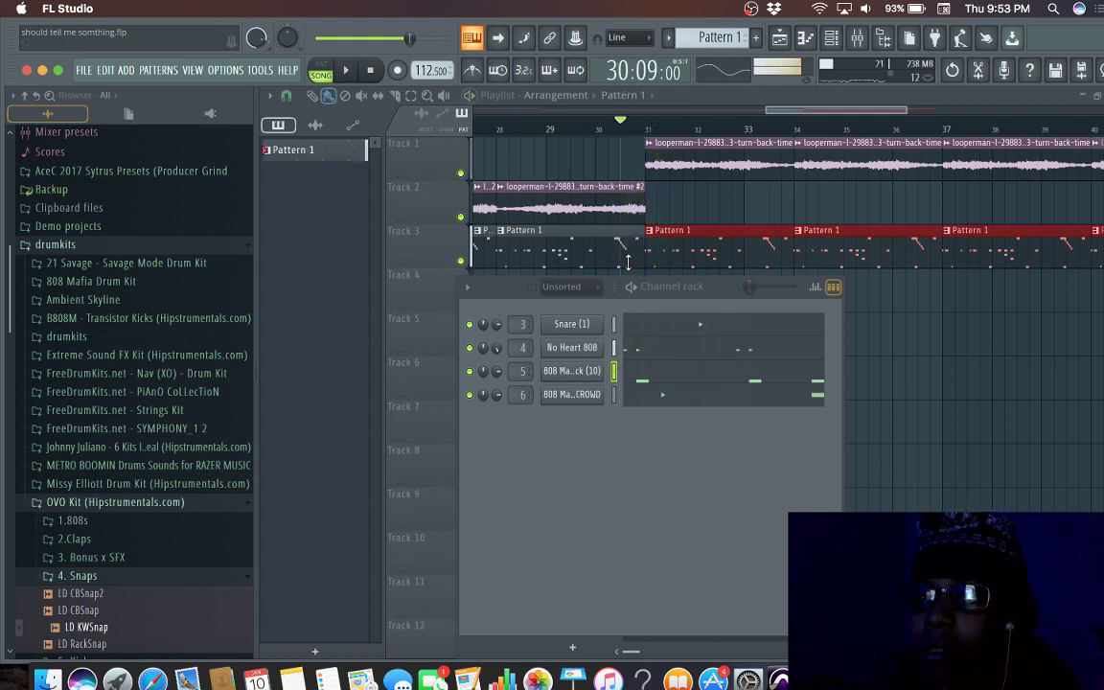
# Step: Load the LD KWSnap sample from the OVO Kit as a new channel in the channel rack, routed to mixer track 7
pyautogui.moveTo(784, 109); pyautogui.dragTo(699, 114)
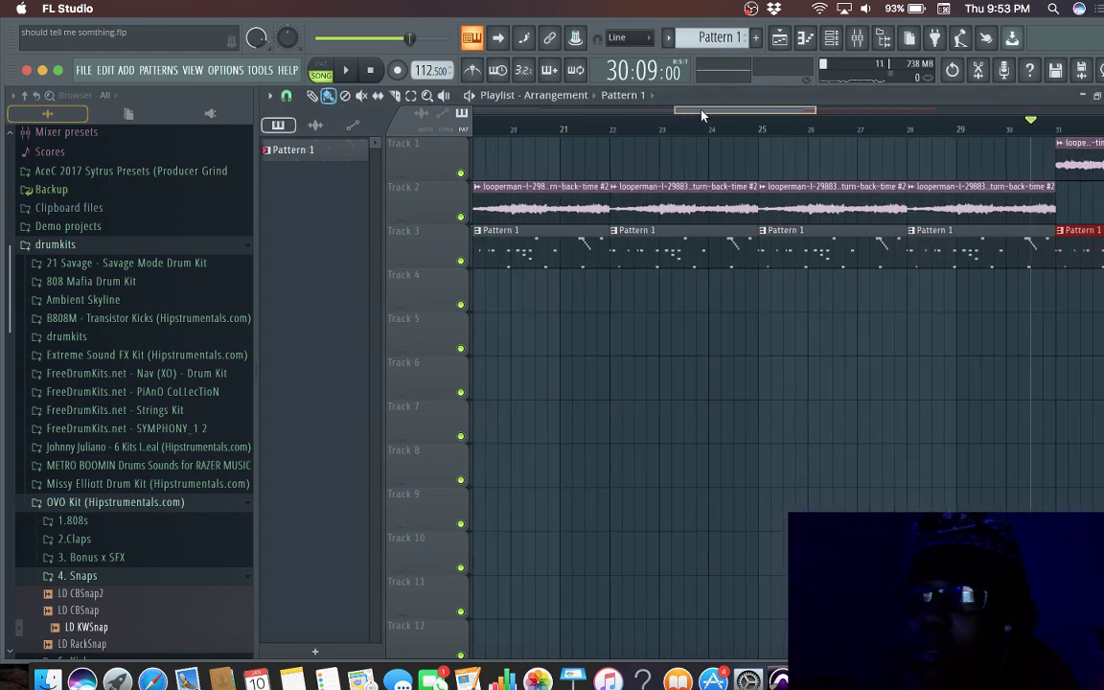
pyautogui.click(859, 38)
pyautogui.click(859, 38)
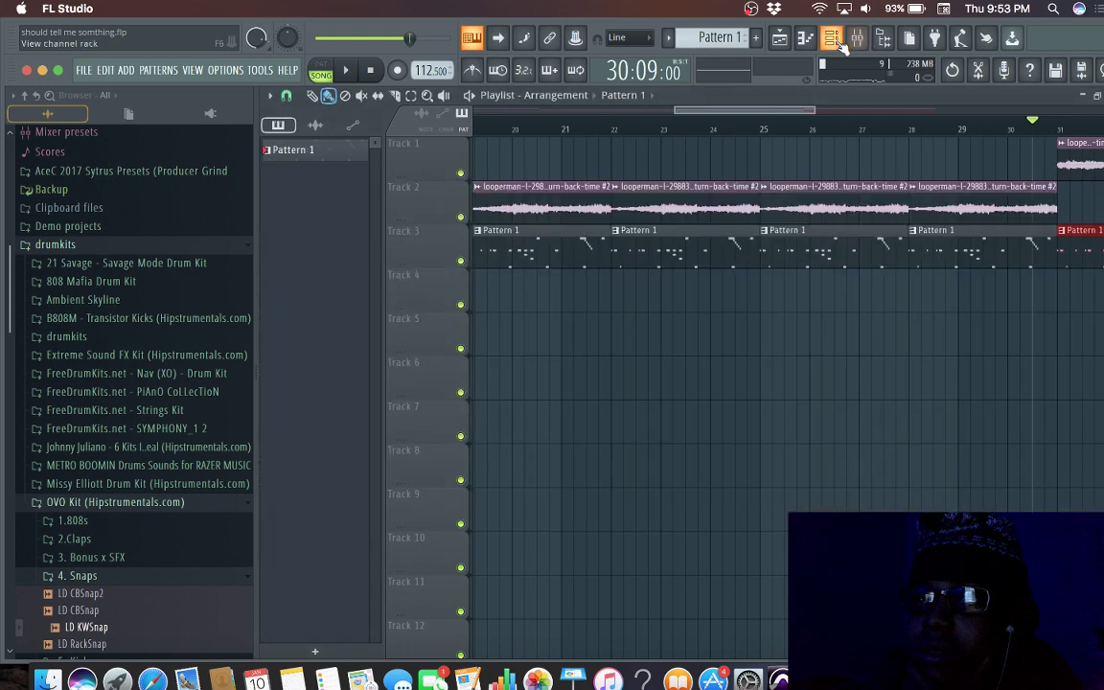
pyautogui.click(836, 42)
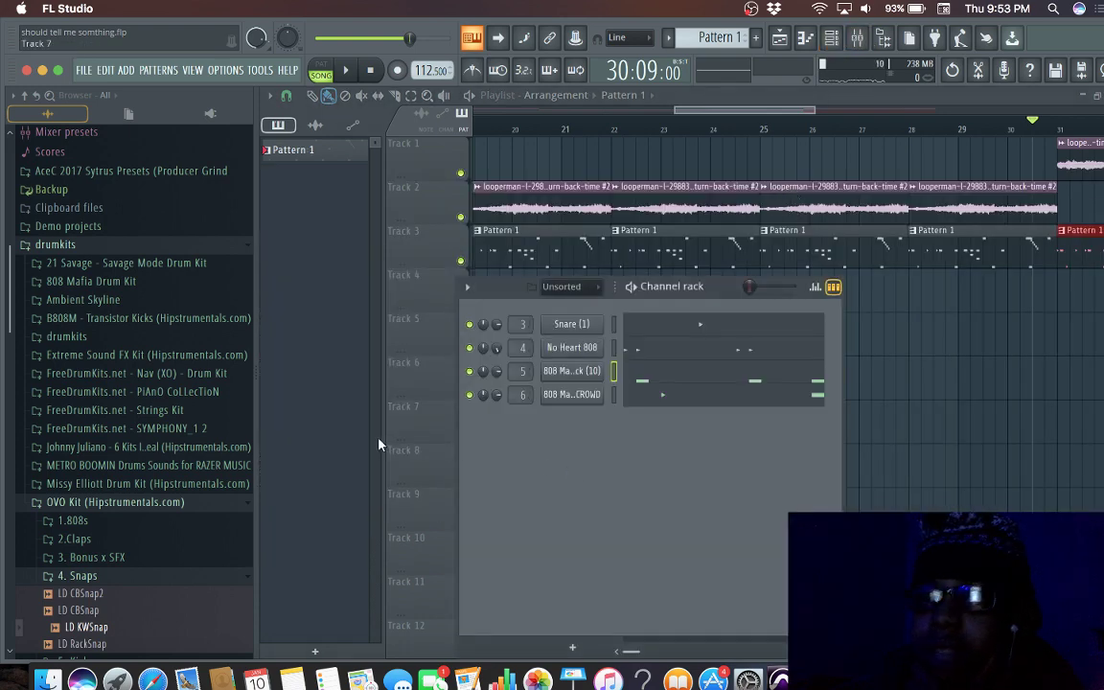
pyautogui.click(96, 577)
pyautogui.click(97, 576)
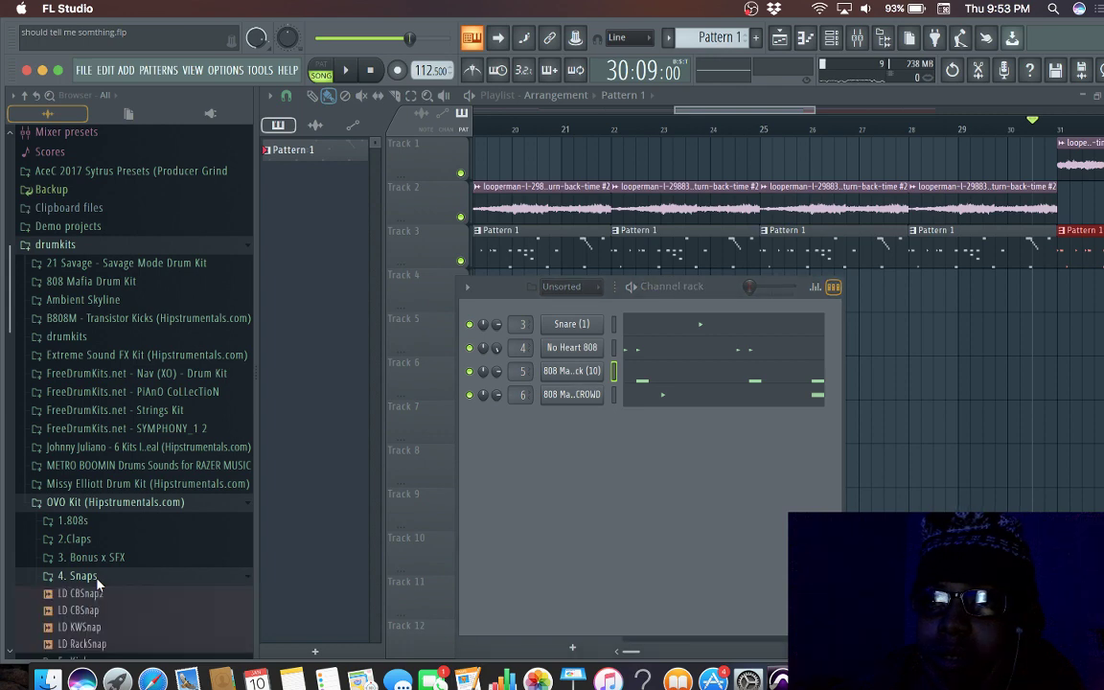
pyautogui.click(107, 596)
pyautogui.moveTo(12, 299); pyautogui.dragTo(9, 345)
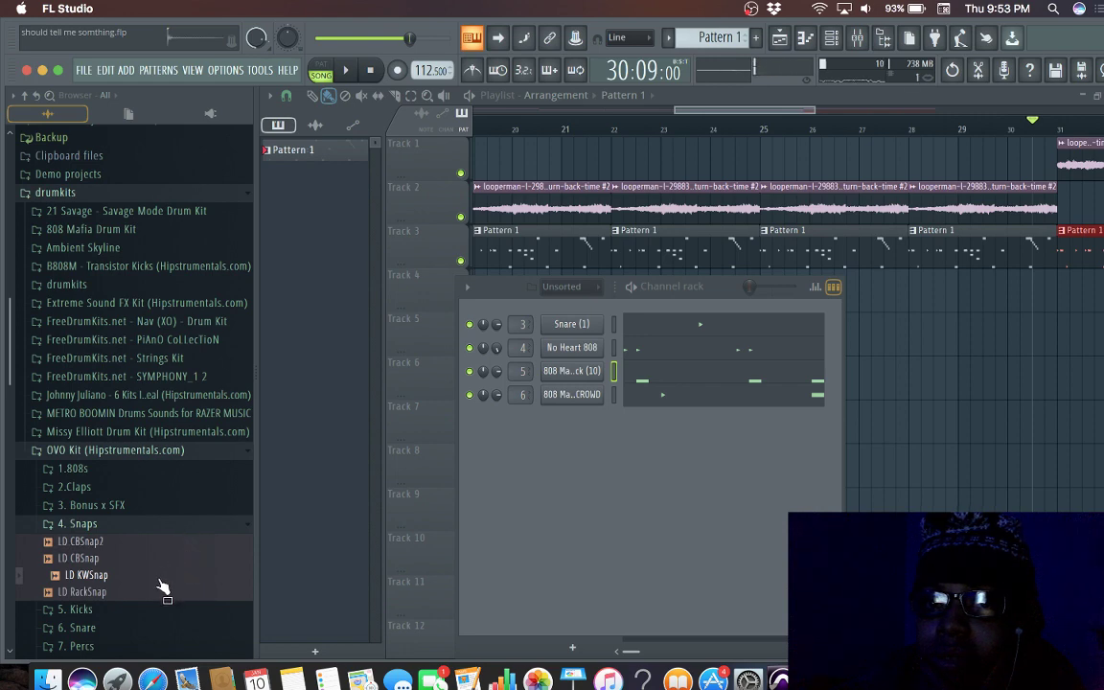
pyautogui.moveTo(567, 428); pyautogui.dragTo(534, 437)
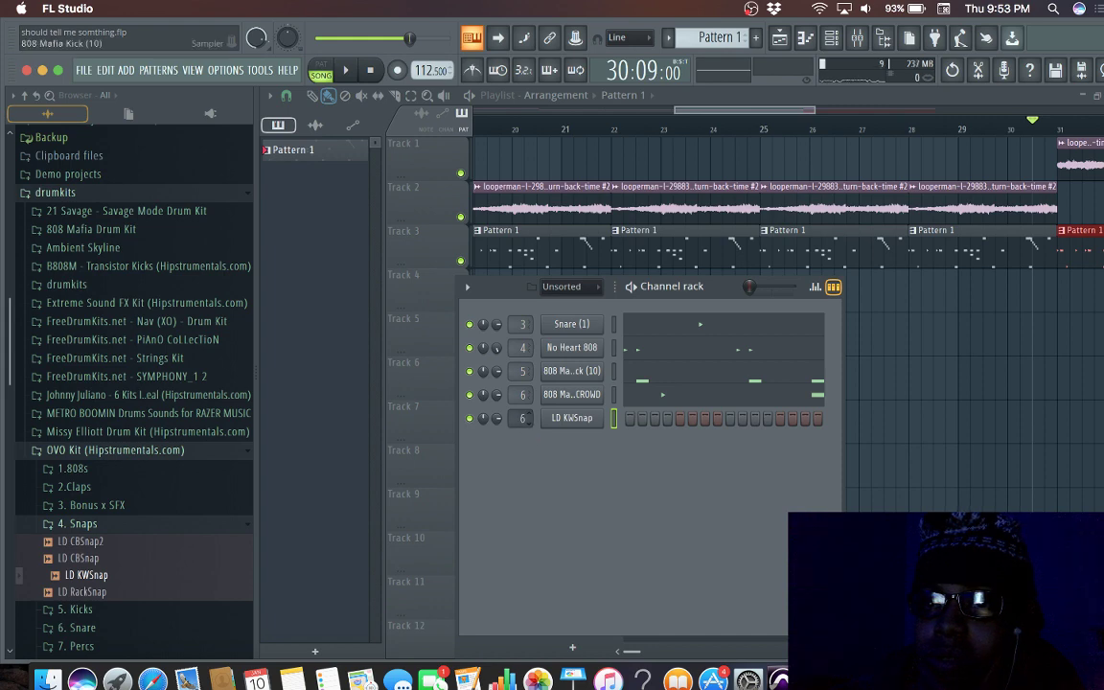
# Step: Draw a C5 snap note in the second half of bar 1 for the LD KWSnap channel and shorten it
pyautogui.rightClick(580, 425)
pyautogui.click(634, 419)
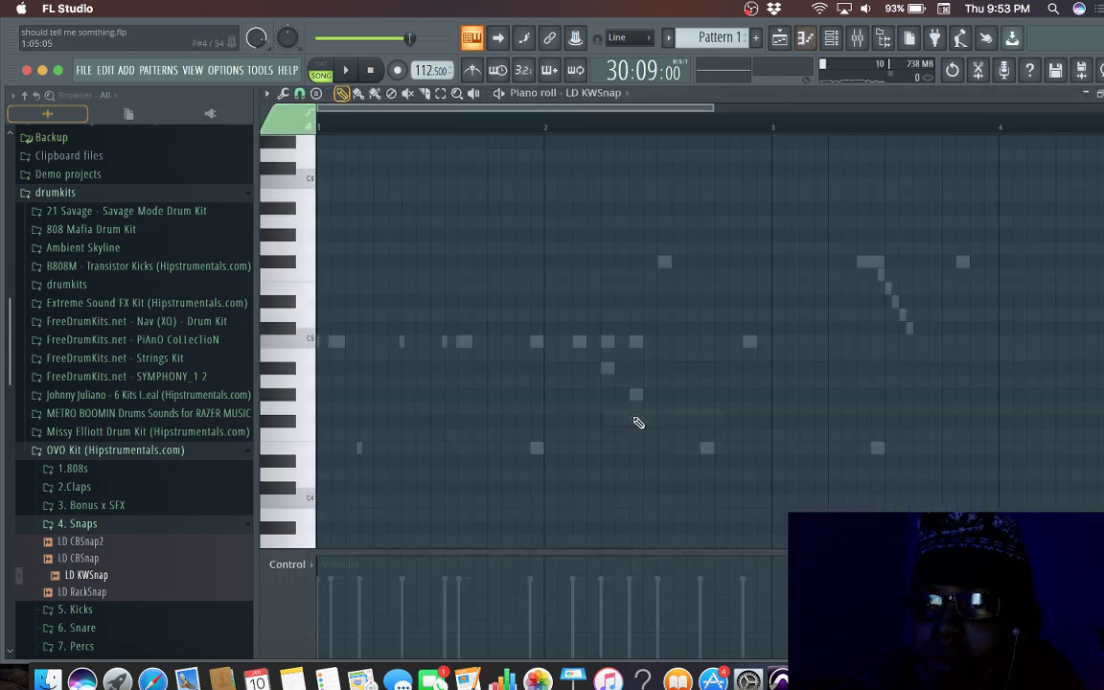
pyautogui.press('space')
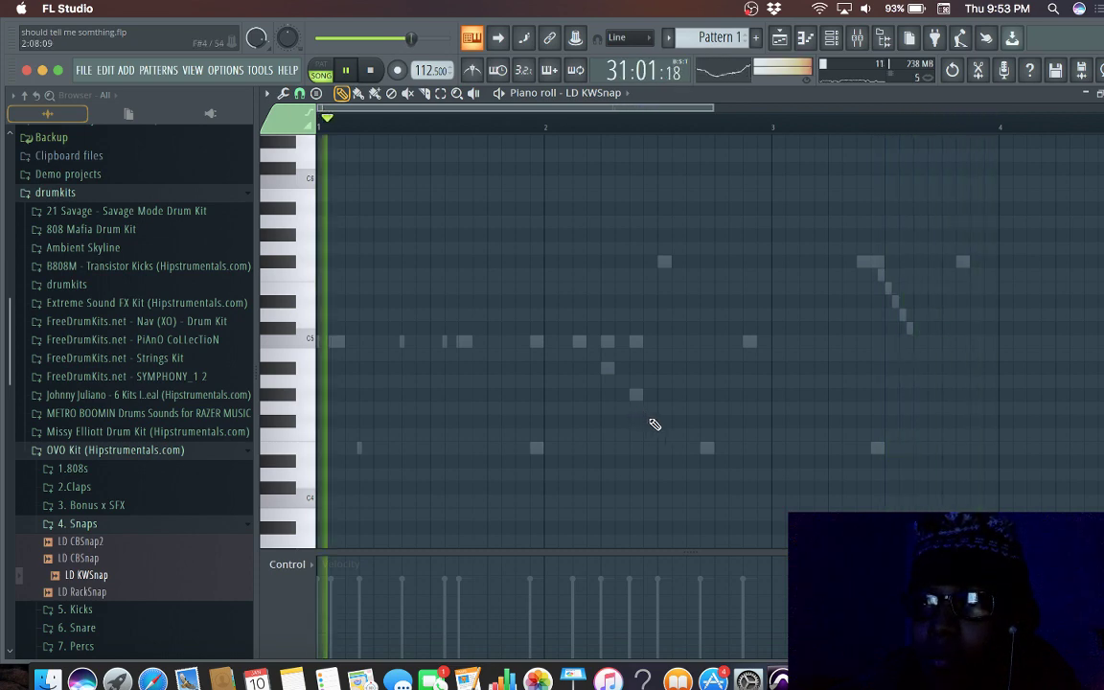
pyautogui.click(399, 342)
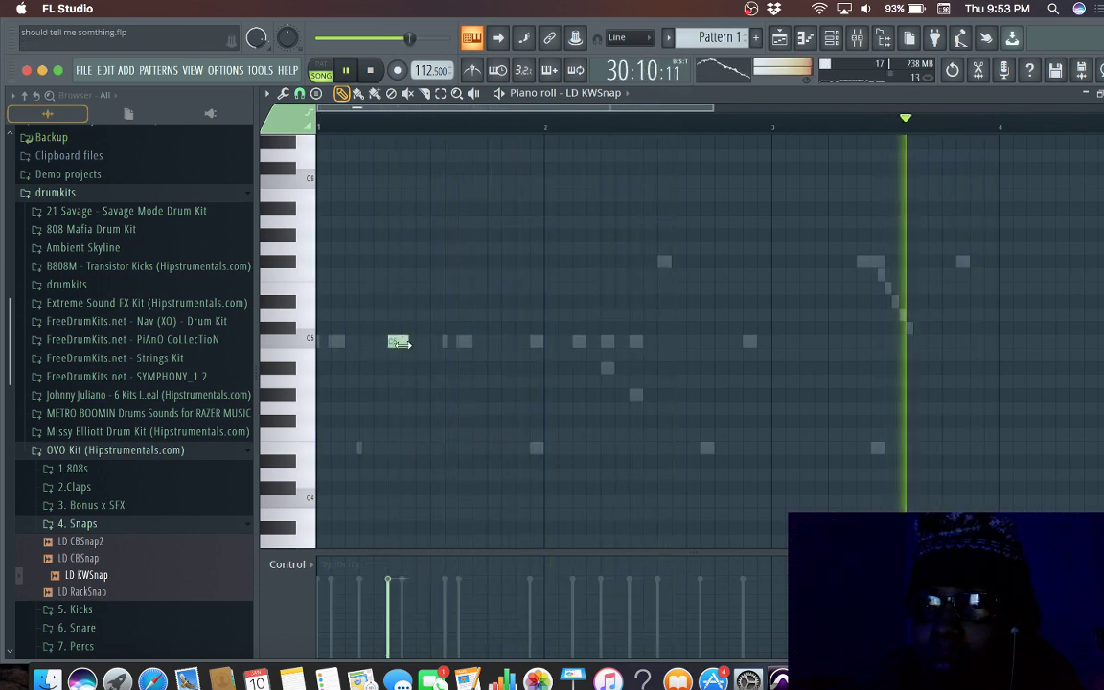
pyautogui.press('space')
pyautogui.press('space')
pyautogui.moveTo(401, 343); pyautogui.dragTo(409, 344)
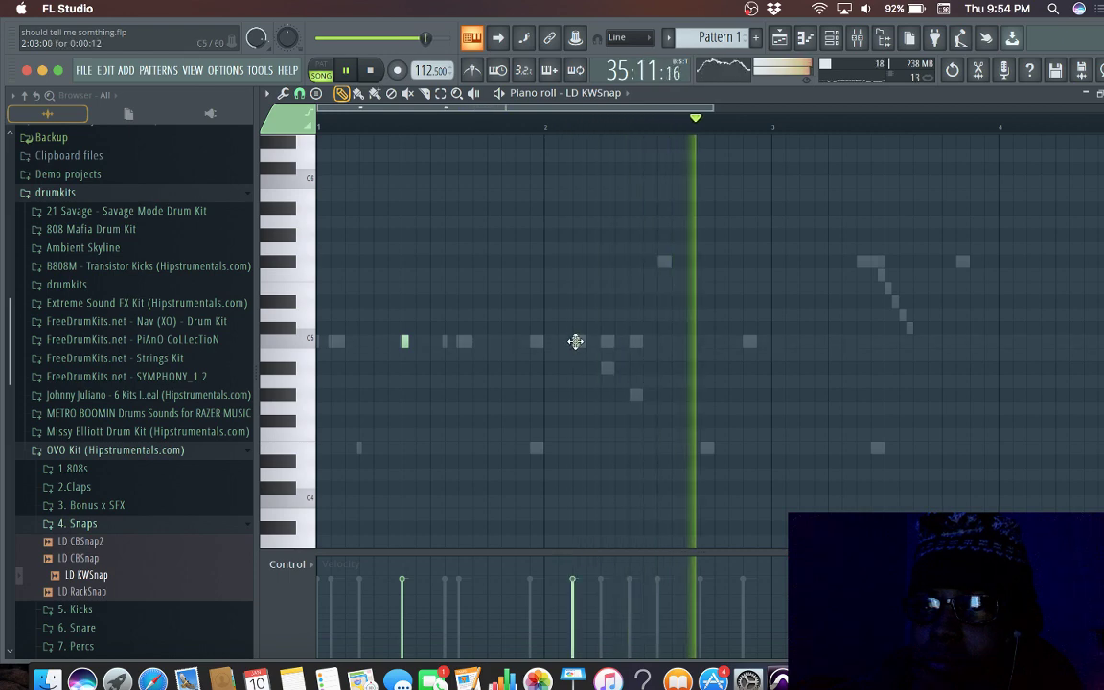
# Step: Add C5 snap notes near the start and end of bar 2, plus a short one in bar 3 after the descending 808 run
pyautogui.moveTo(579, 341); pyautogui.dragTo(584, 342)
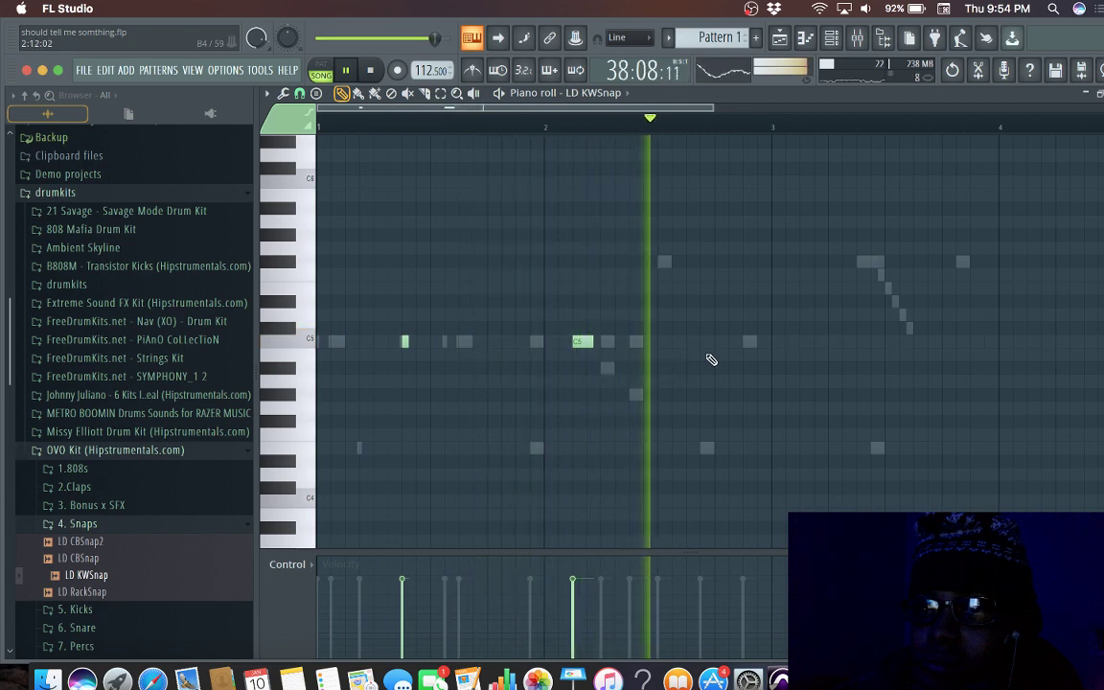
pyautogui.click(751, 342)
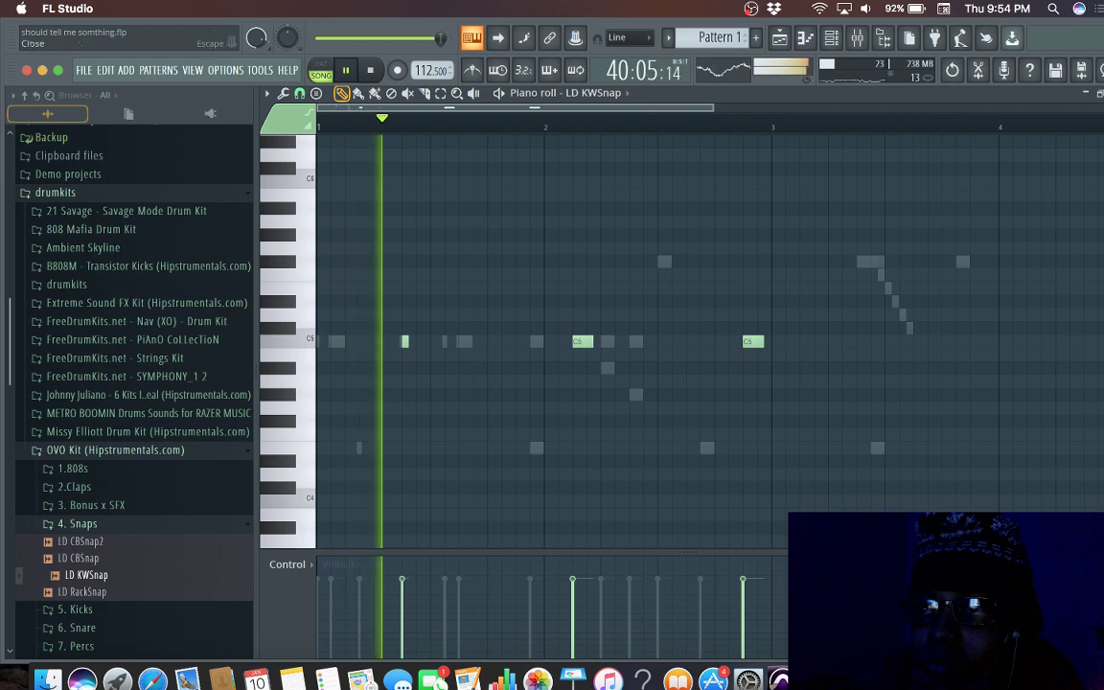
pyautogui.click(908, 342)
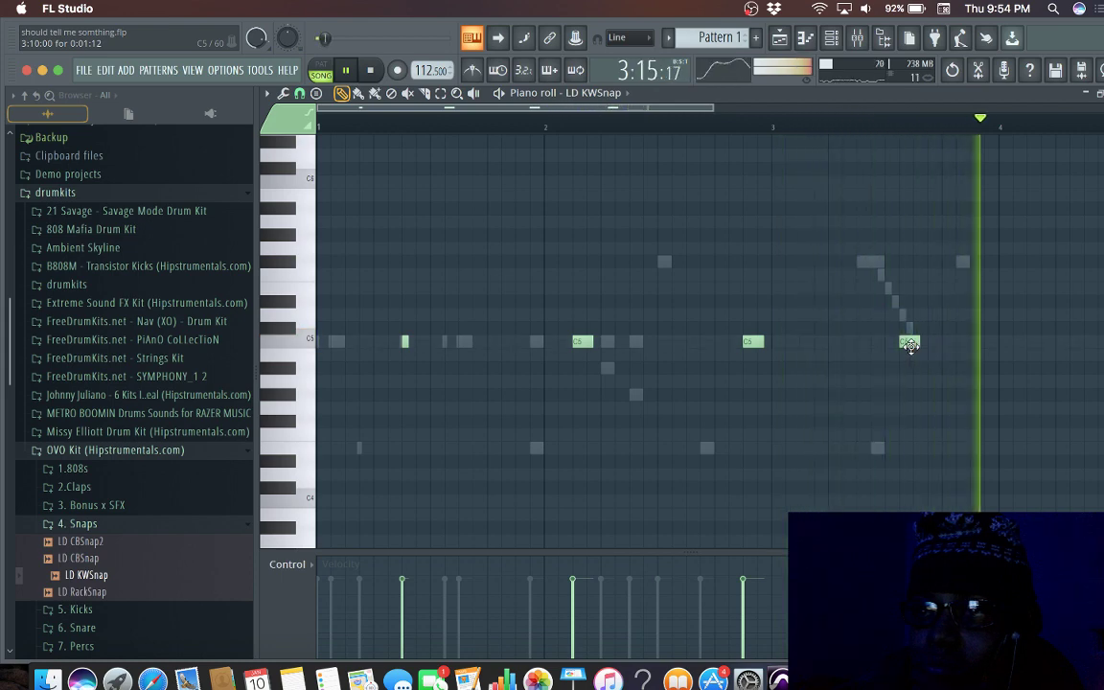
pyautogui.moveTo(913, 345); pyautogui.dragTo(916, 343)
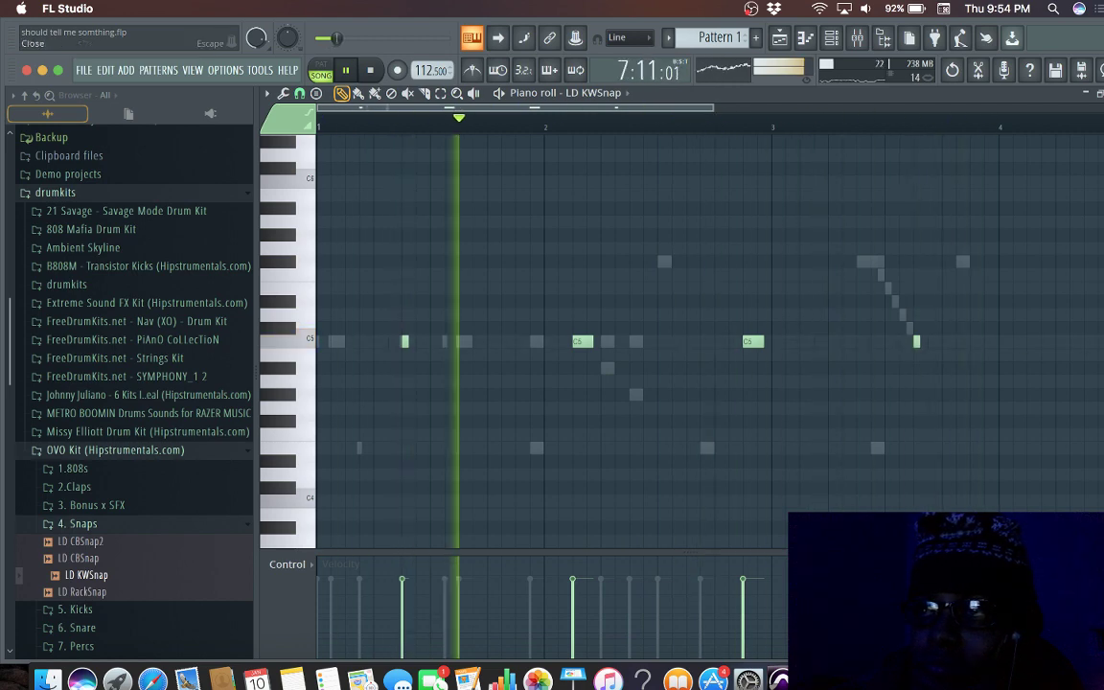
pyautogui.click(1098, 93)
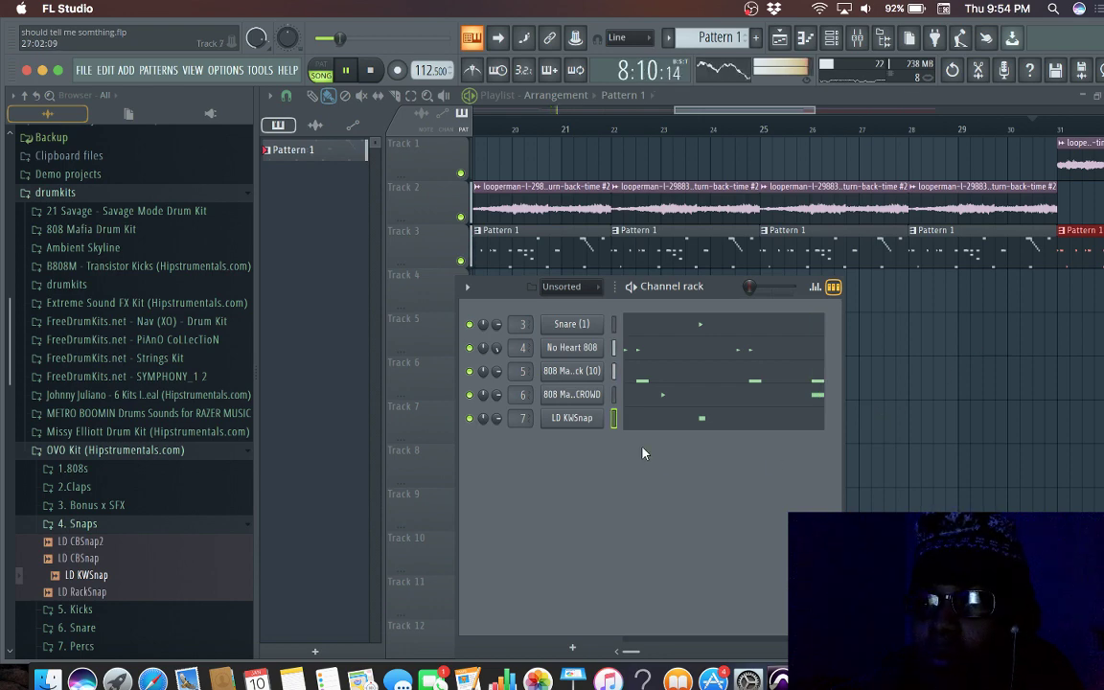
# Step: Turn on the Reverse effect for the LD KWSnap sample in its channel settings
pyautogui.click(574, 418)
pyautogui.click(605, 414)
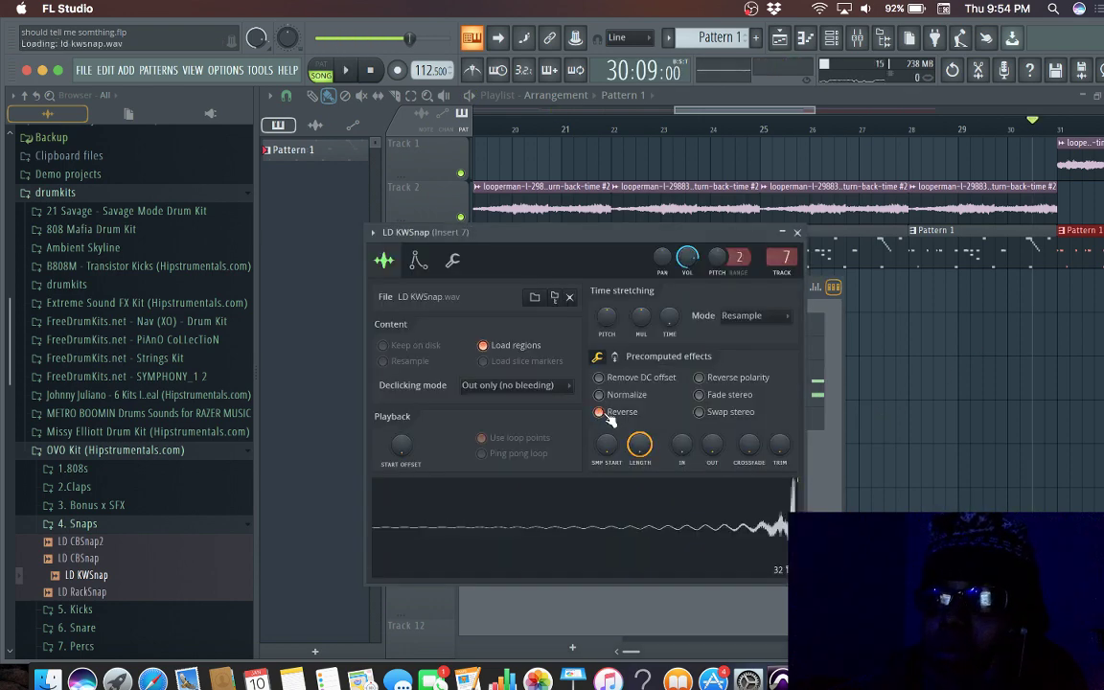
pyautogui.click(797, 233)
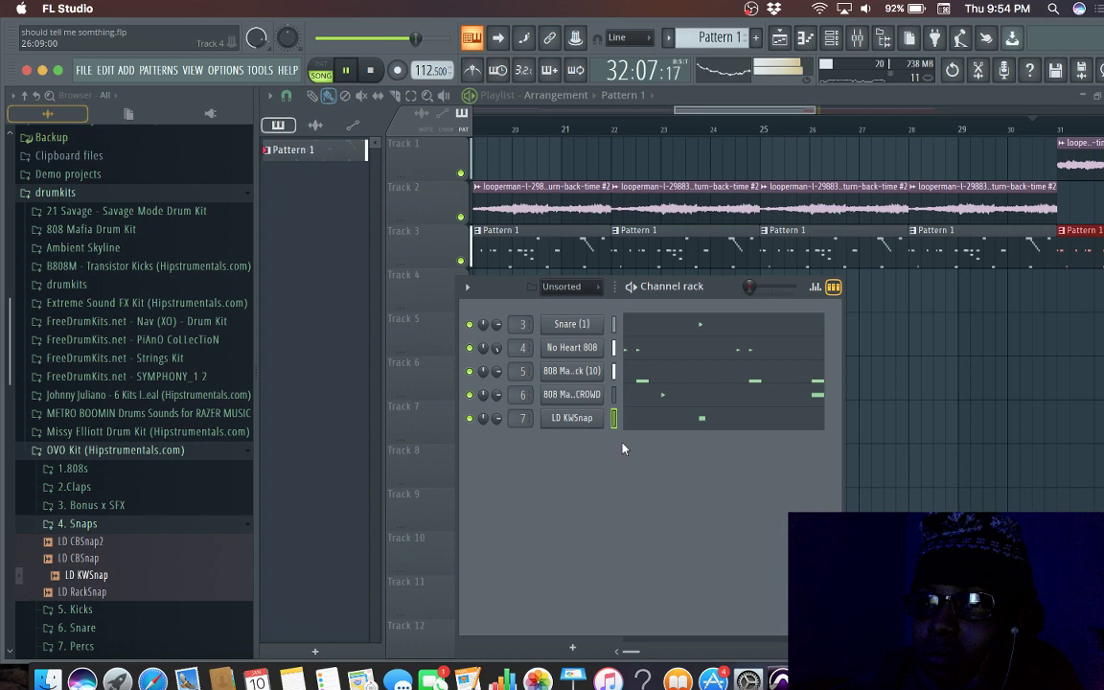
# Step: Play back the reversed LD KWSnap notes with the beat while viewing their piano roll
pyautogui.click(656, 425)
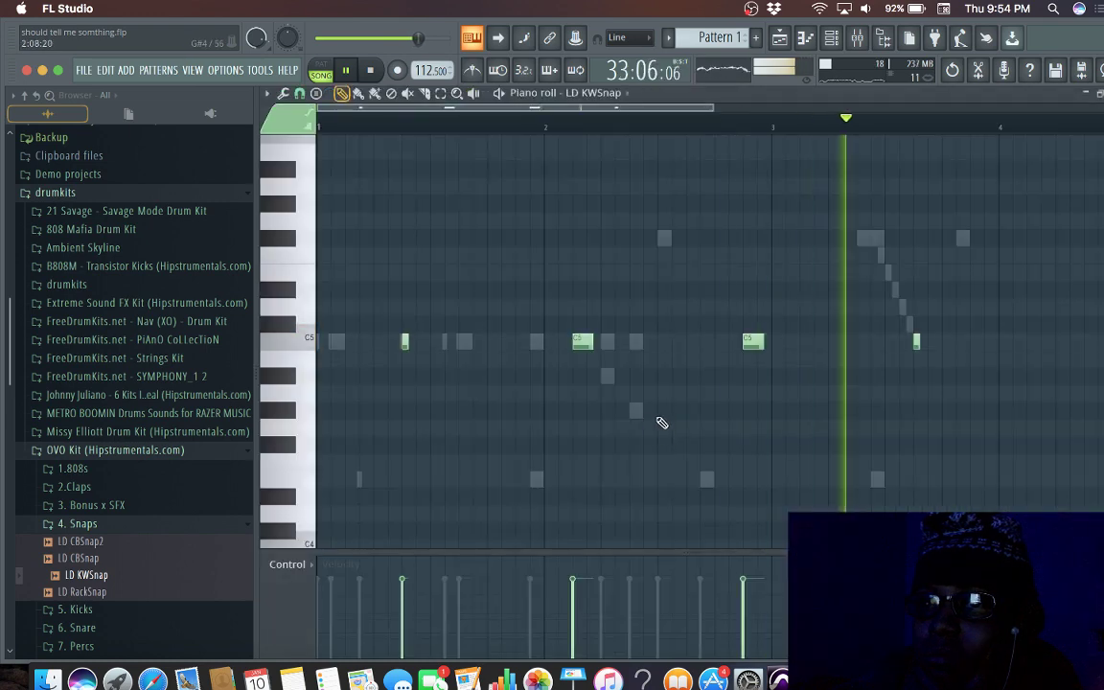
pyautogui.press('space')
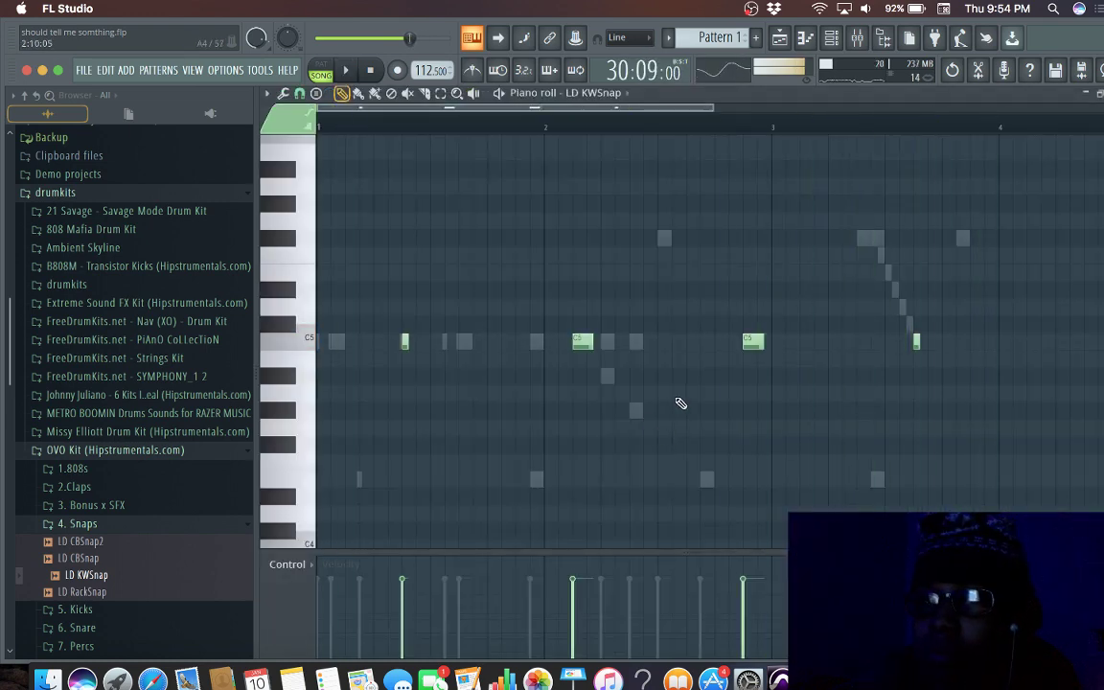
pyautogui.press('space')
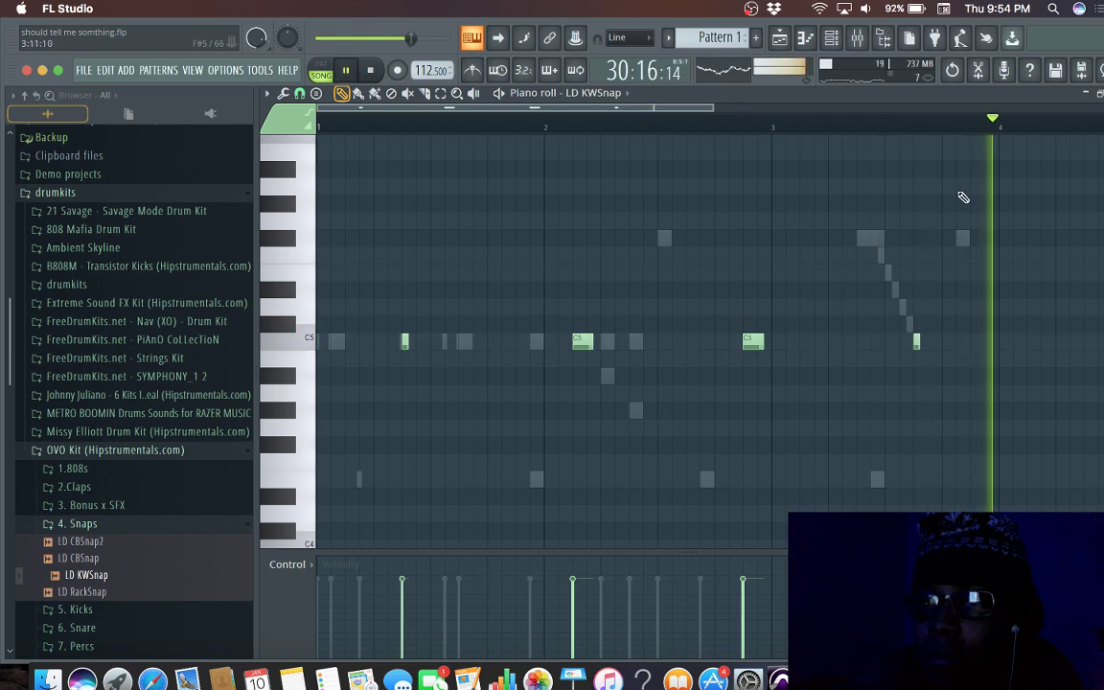
pyautogui.press('space')
pyautogui.press('Escape')
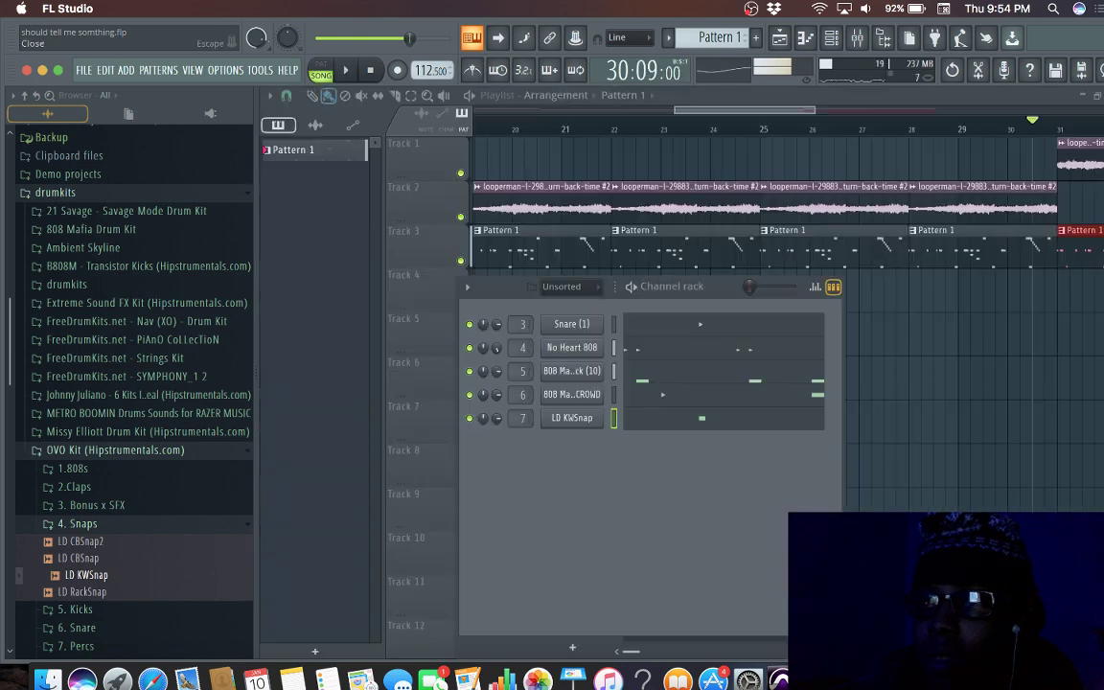
# Step: Adjust the fade-in of the reversed LD KWSnap sample in its channel settings and check it against the beat
pyautogui.click(758, 427)
pyautogui.press('Escape')
pyautogui.click(586, 422)
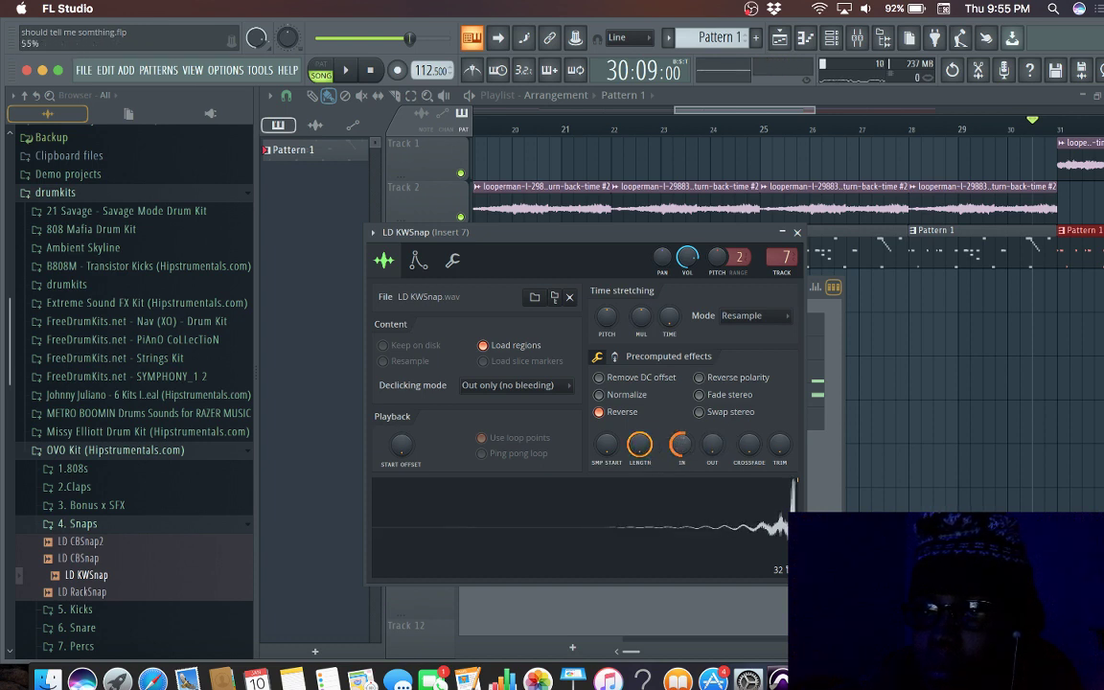
pyautogui.press('space')
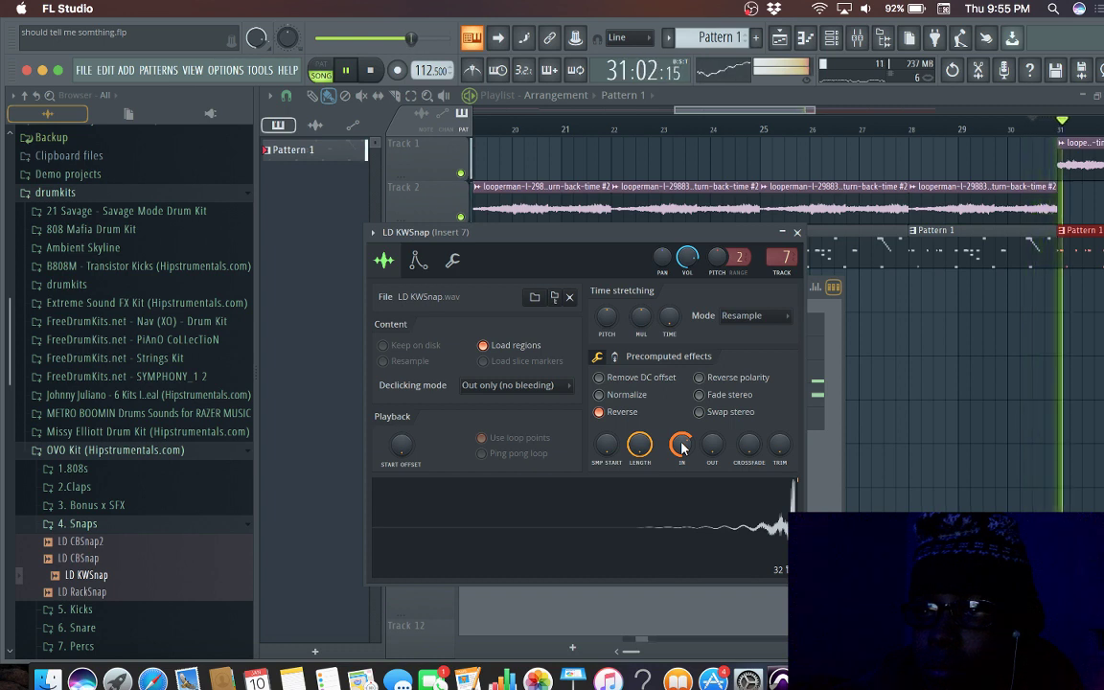
pyautogui.press('space')
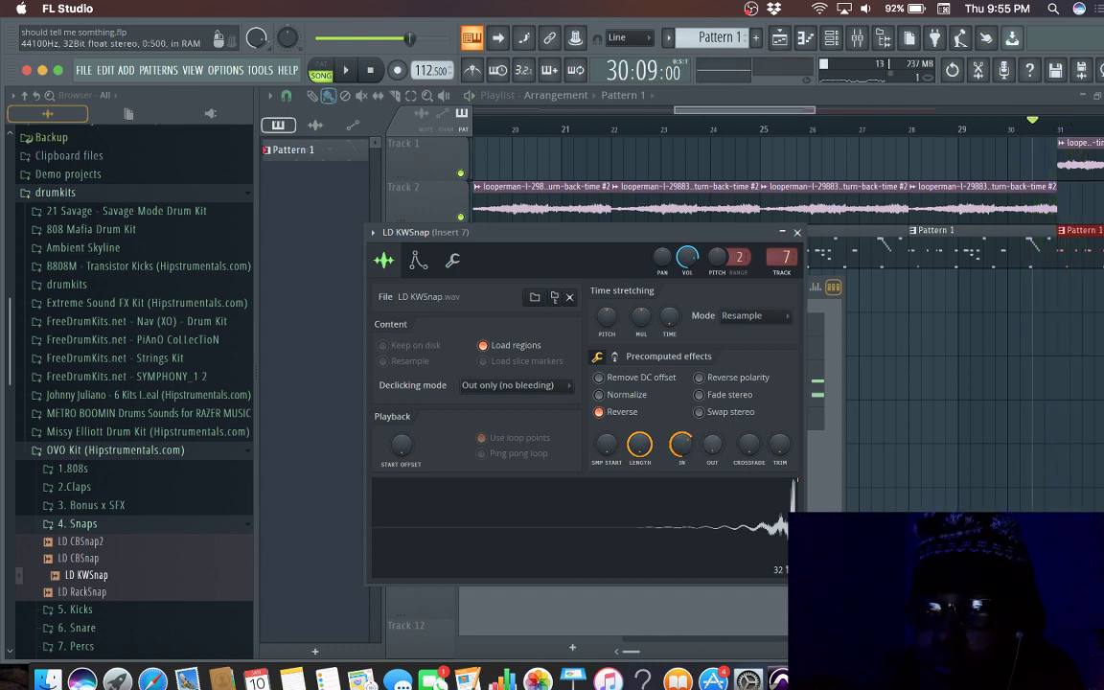
pyautogui.moveTo(712, 444)
pyautogui.mouseDown()
pyautogui.moveTo(712, 431)
pyautogui.moveTo(712, 443)
pyautogui.mouseUp()
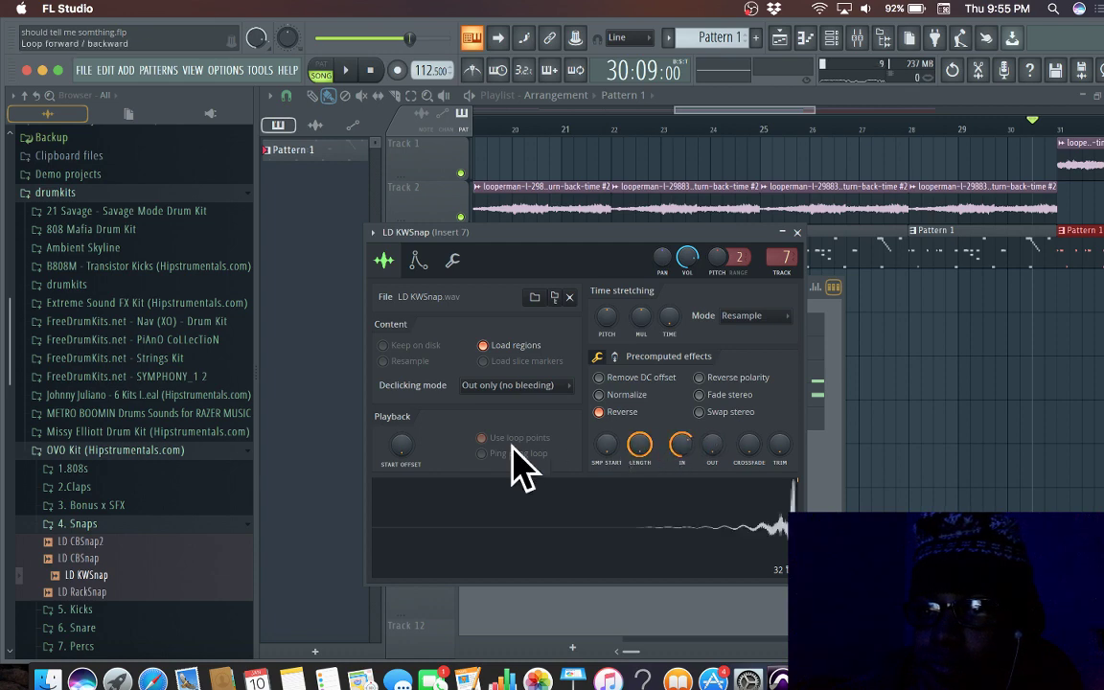
# Step: During playback, move the LD KWSnap sample's start offset close to the final peak of the waveform, then close the channel settings
pyautogui.moveTo(405, 444); pyautogui.dragTo(404, 405)
pyautogui.press('space')
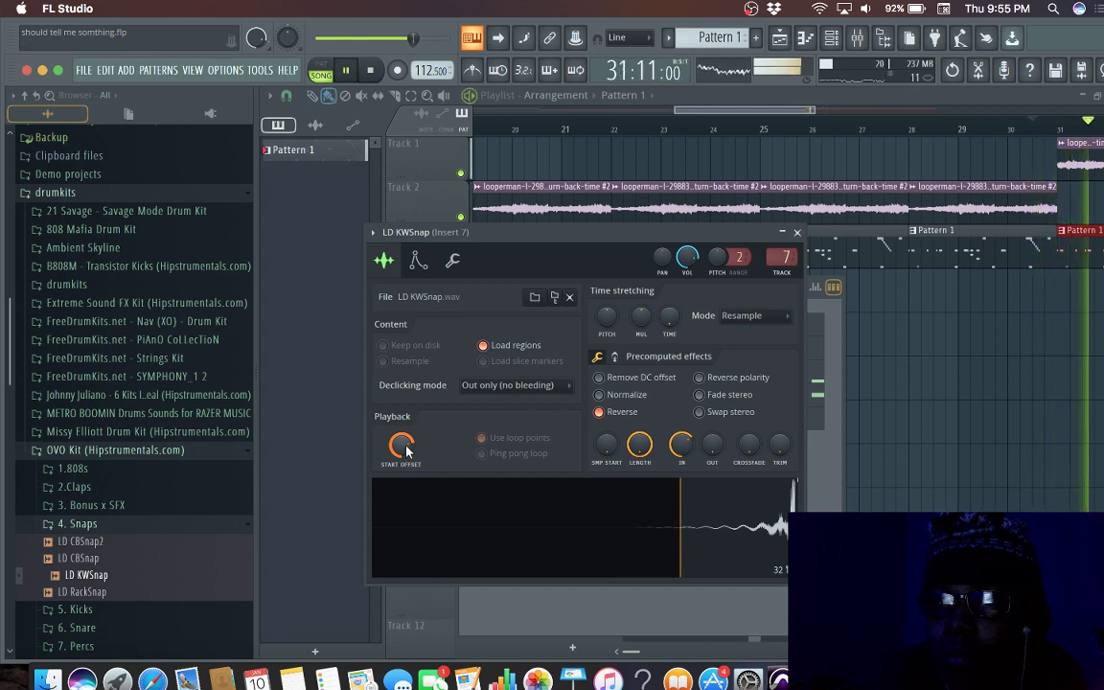
pyautogui.moveTo(407, 451); pyautogui.dragTo(407, 460)
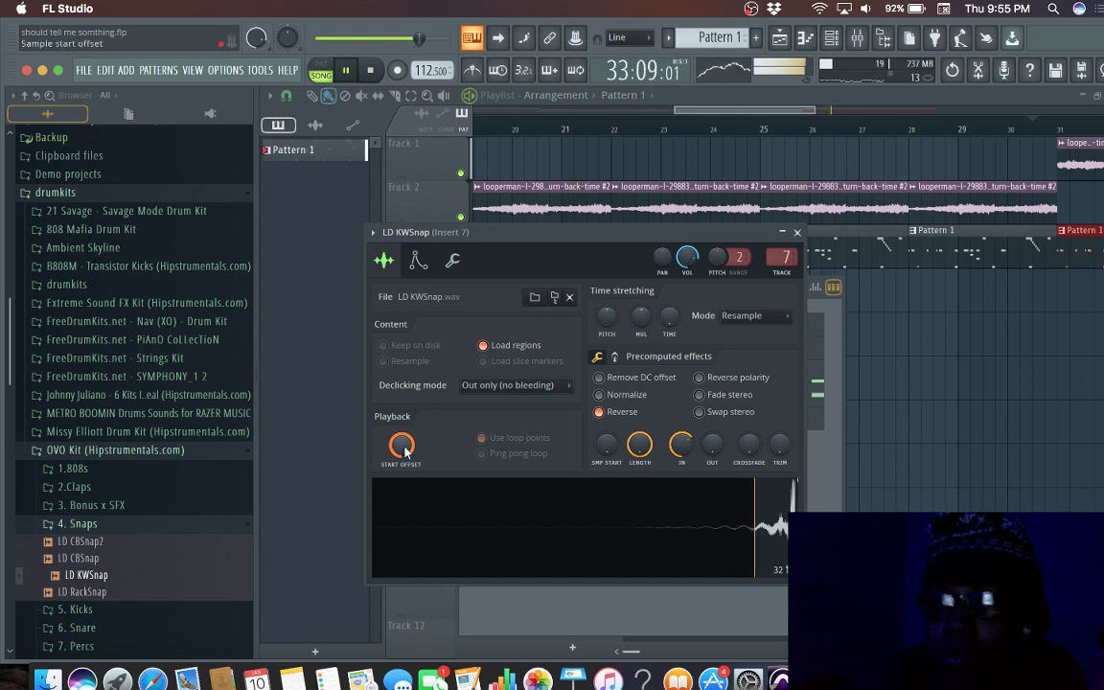
pyautogui.click(796, 234)
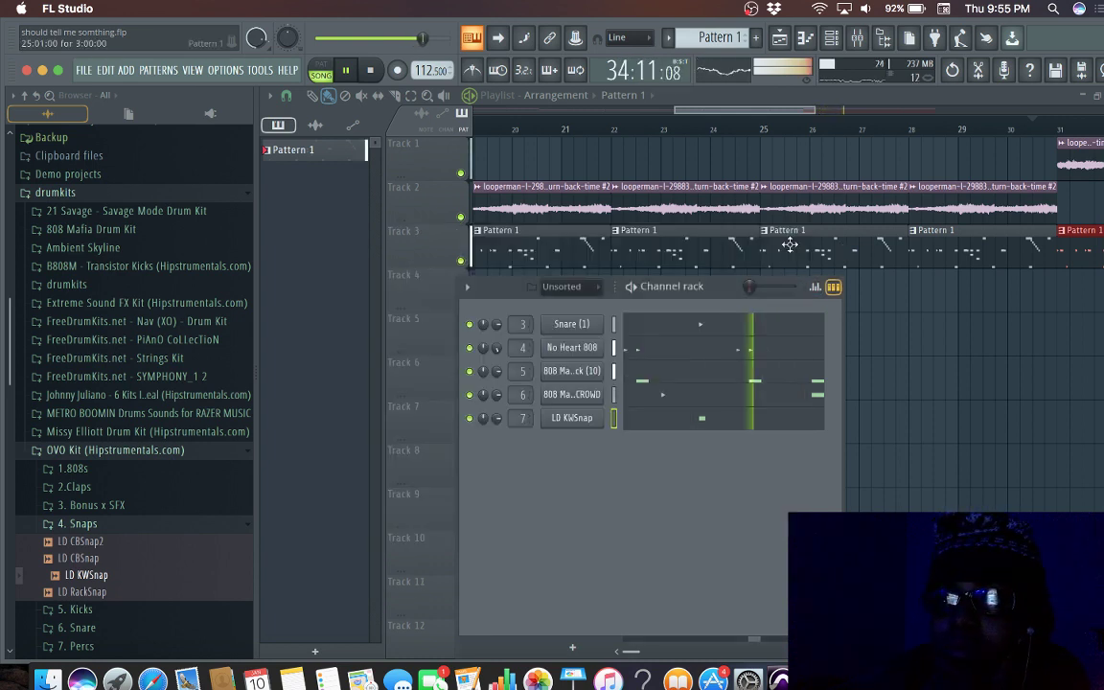
# Step: Look through the OVO Kit's Bonus x SFX folder for a replacement sound and stop playback
pyautogui.click(112, 529)
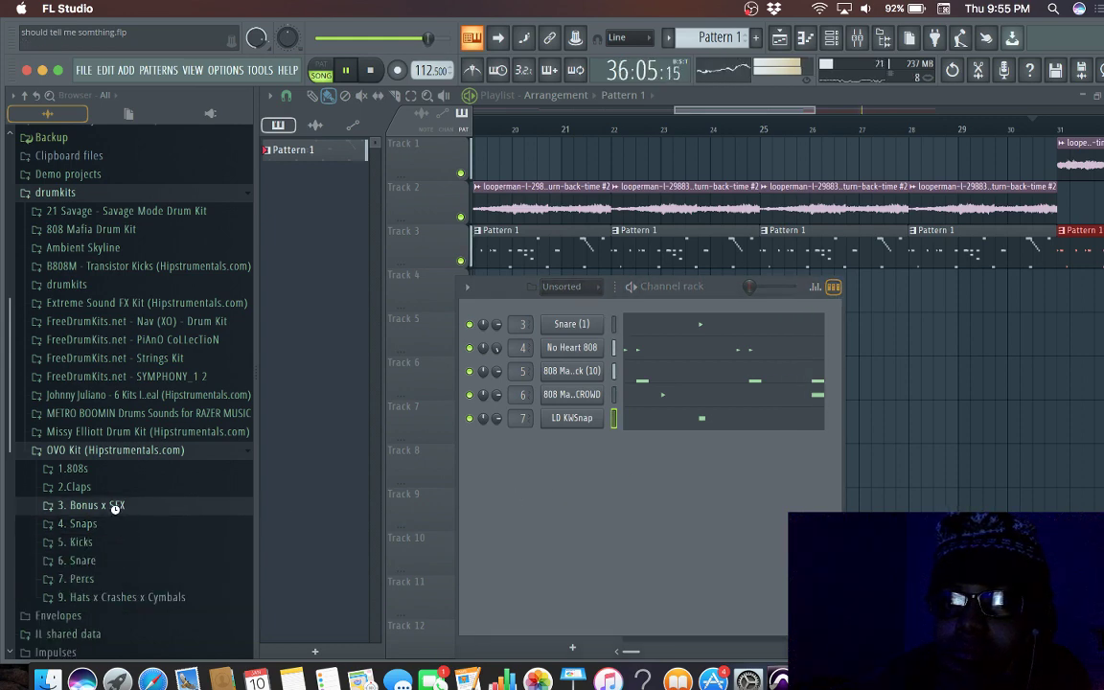
pyautogui.click(113, 504)
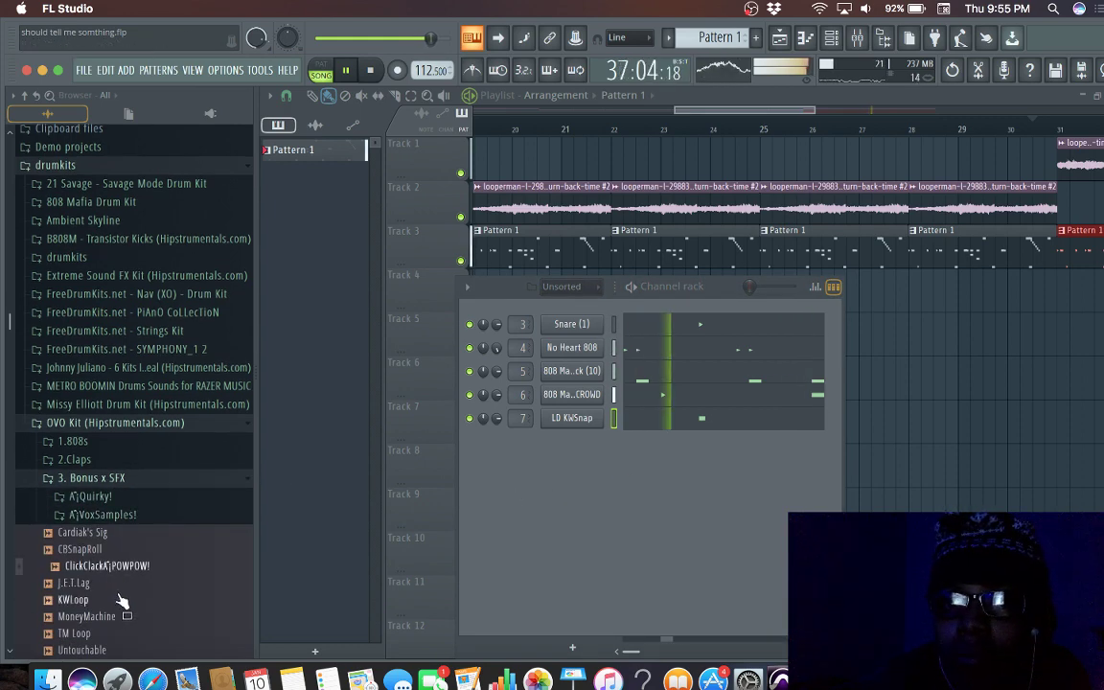
pyautogui.press('space')
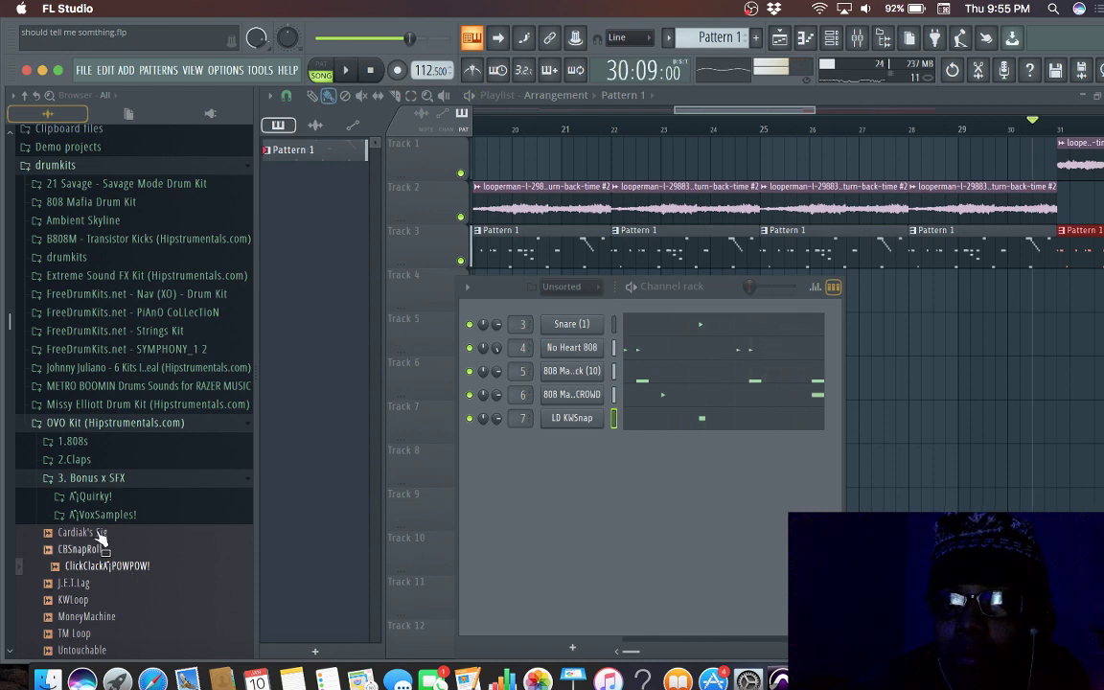
pyautogui.click(95, 484)
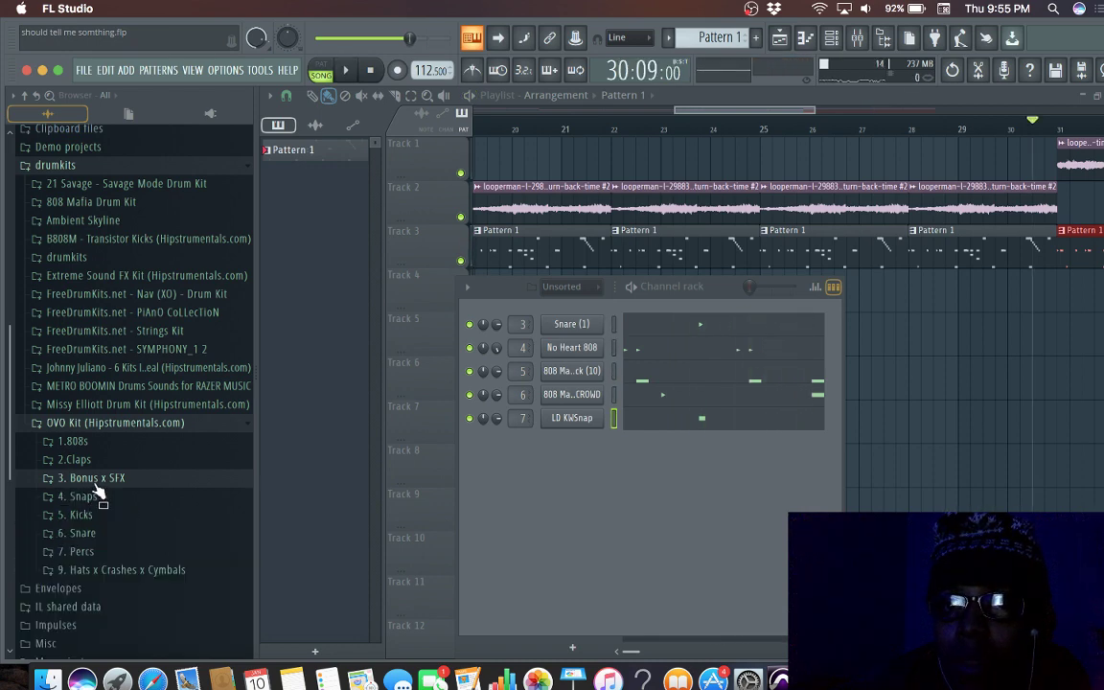
# Step: Audition samples in the JJ_MeatNPotatoesKit folder, including AmbientSweepUp_JJ and 8BitRizer_JJ
pyautogui.click(96, 367)
pyautogui.click(106, 441)
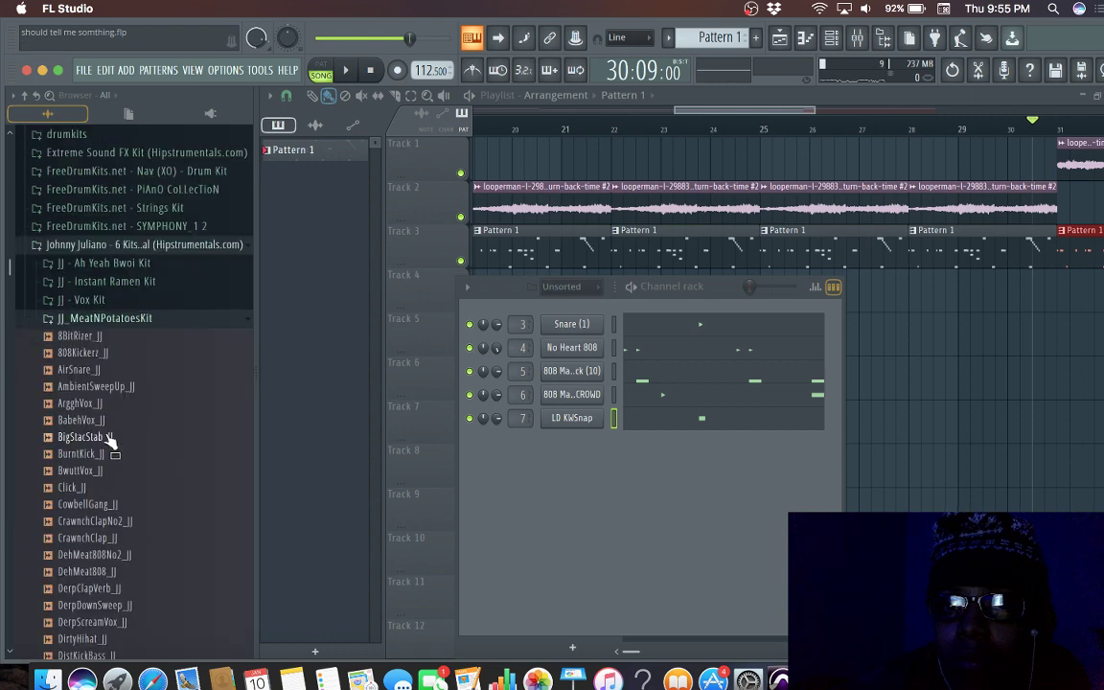
pyautogui.click(111, 418)
pyautogui.click(111, 388)
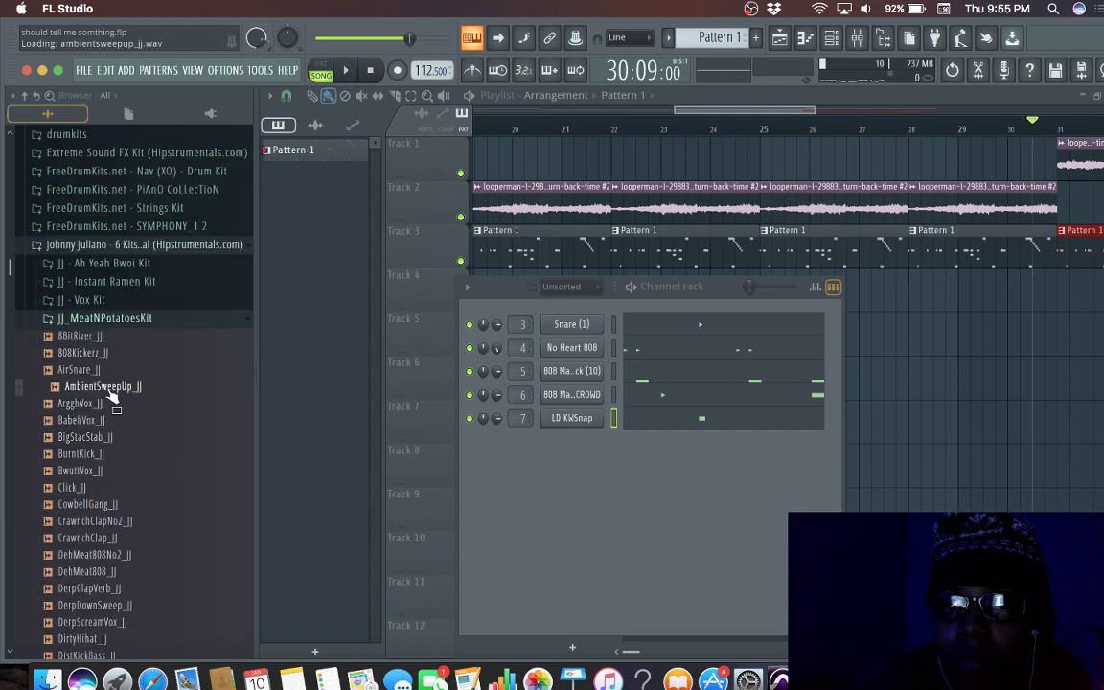
pyautogui.click(111, 353)
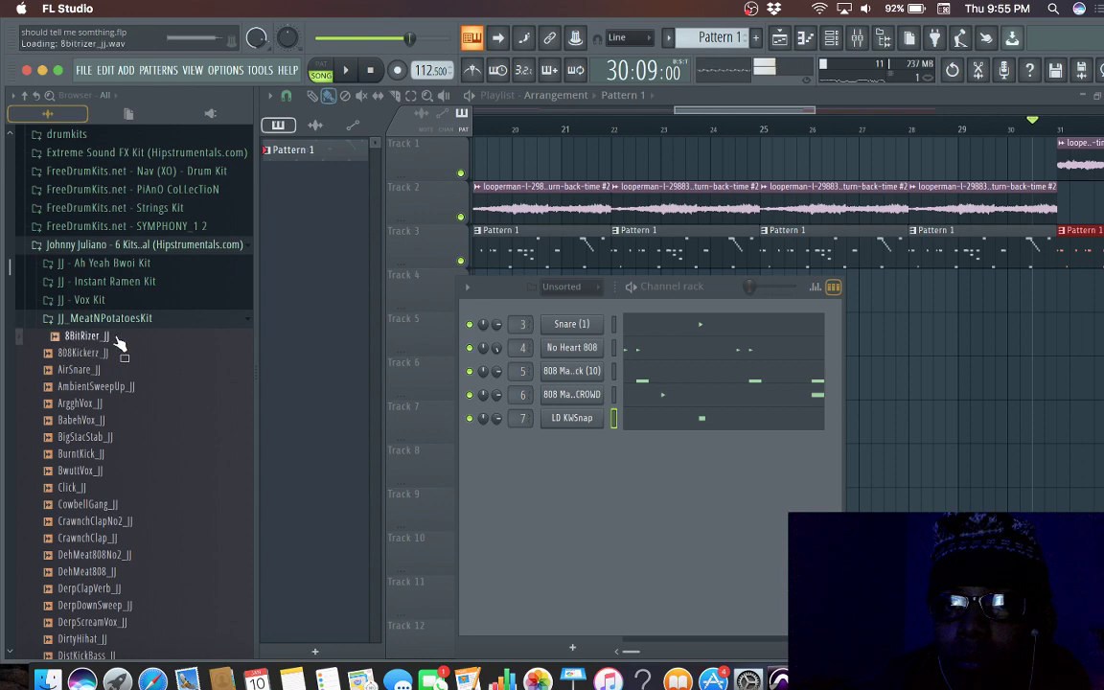
pyautogui.click(123, 320)
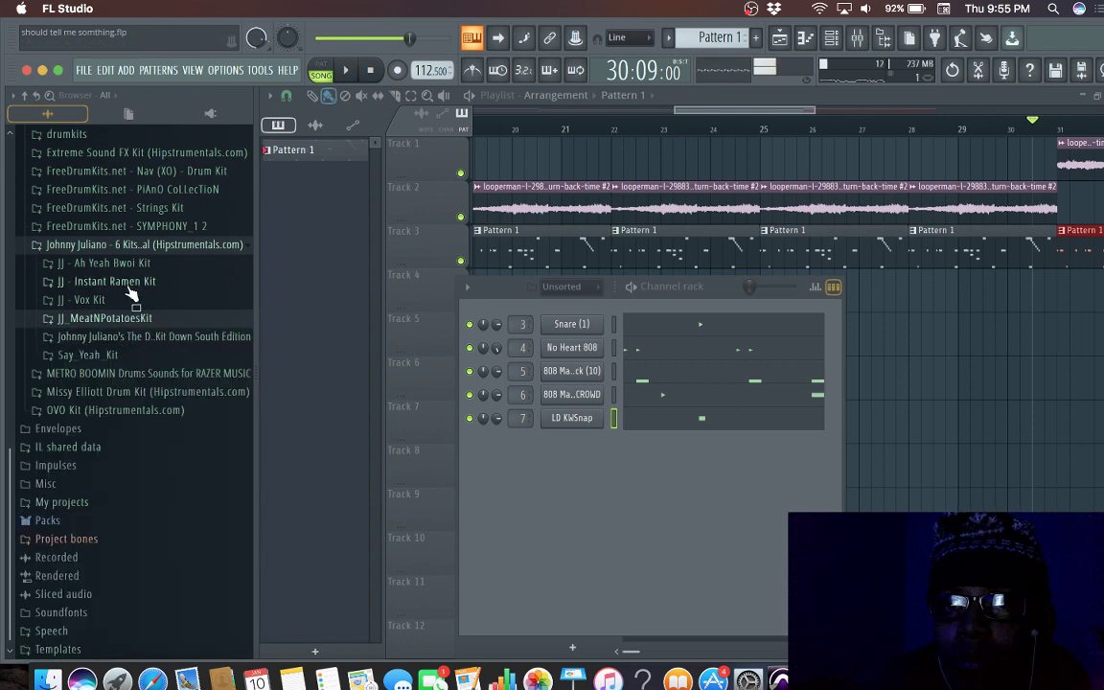
# Step: Audition the first samples in the JJ - Instant Ramen Kit folder, including JJ_BigSplash, JJ_AirySnare, JJ_Deep808 and the claps
pyautogui.click(134, 287)
pyautogui.click(129, 351)
pyautogui.click(133, 382)
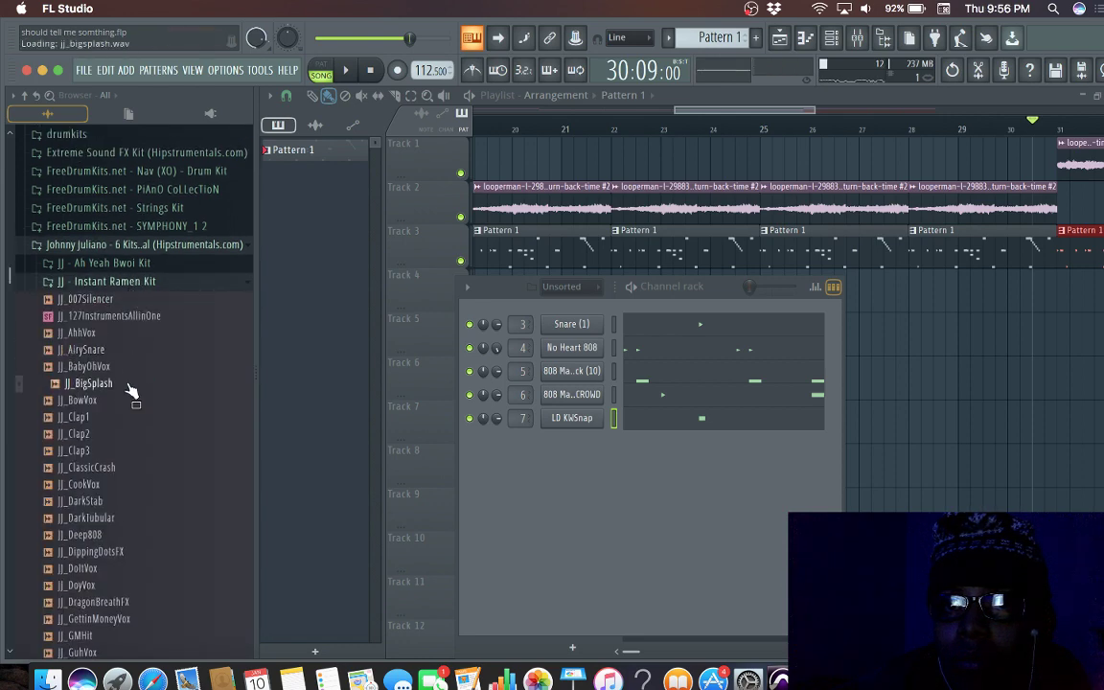
pyautogui.click(122, 352)
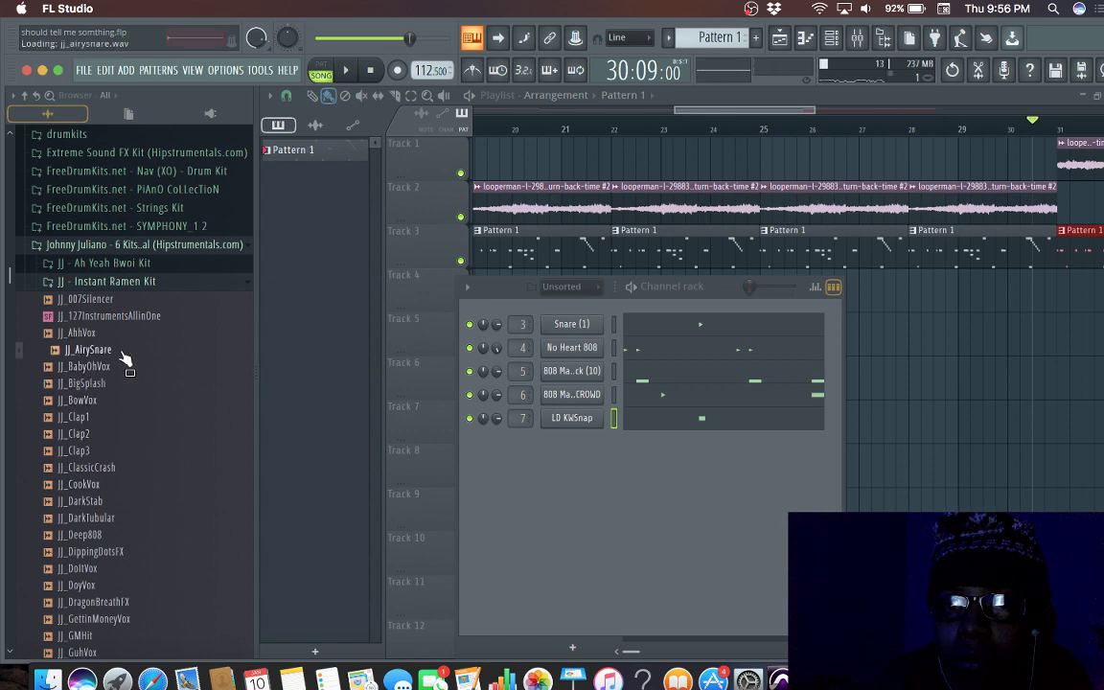
pyautogui.click(136, 548)
pyautogui.click(134, 534)
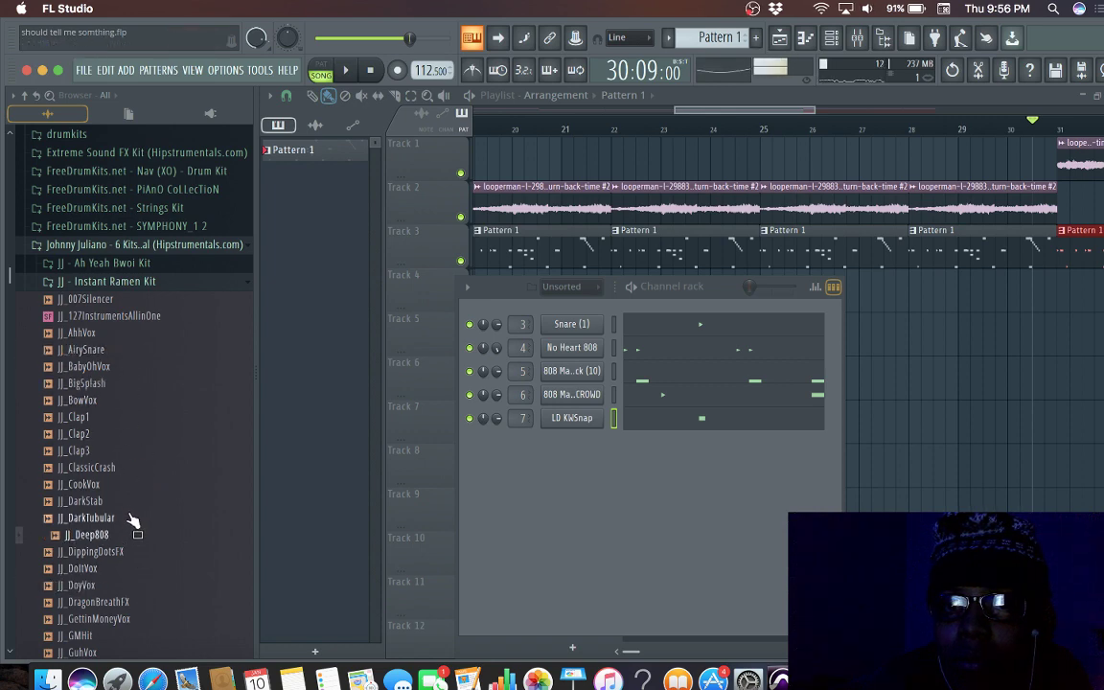
pyautogui.click(128, 502)
pyautogui.click(122, 483)
pyautogui.click(123, 466)
pyautogui.click(118, 433)
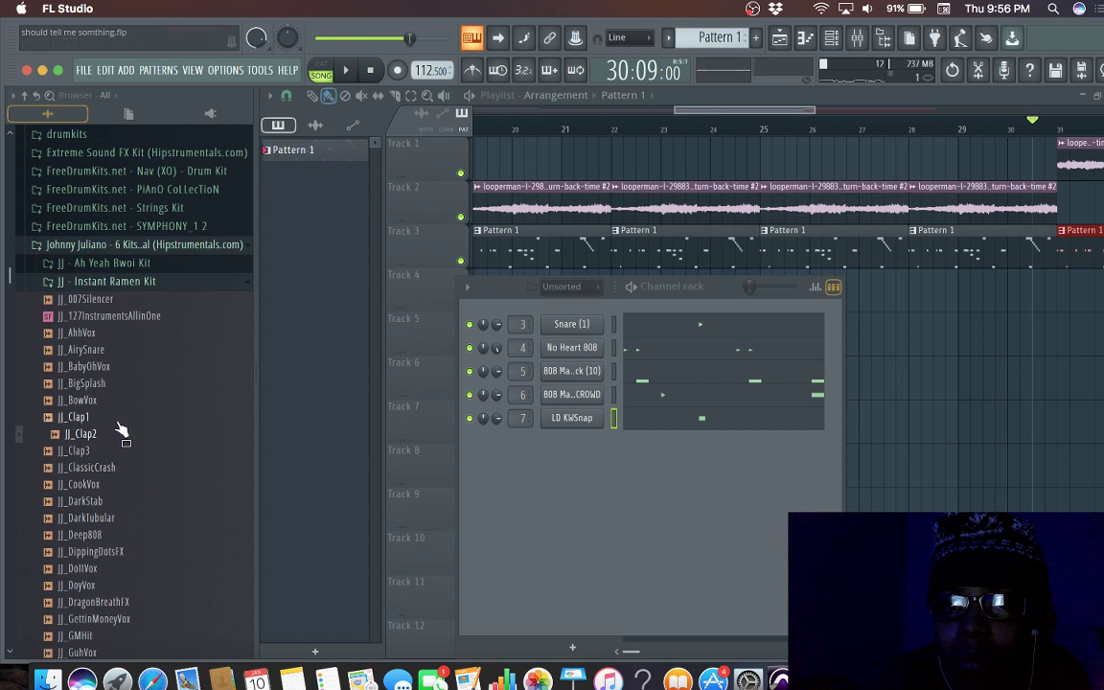
pyautogui.click(121, 418)
pyautogui.click(126, 383)
pyautogui.click(130, 333)
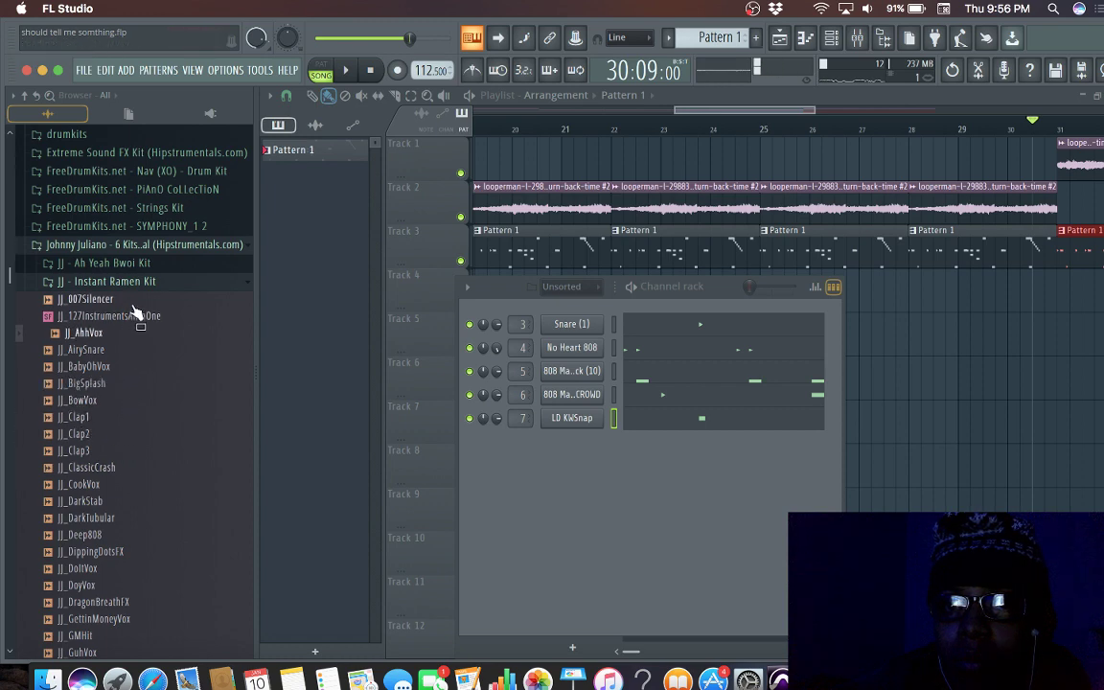
pyautogui.click(122, 299)
# Step: Audition further samples in the JJ - Instant Ramen Kit folder, including JJ_GMHit, JJ_GettinMoneyVox, JJ_HiHat1 and the kicks
pyautogui.click(132, 634)
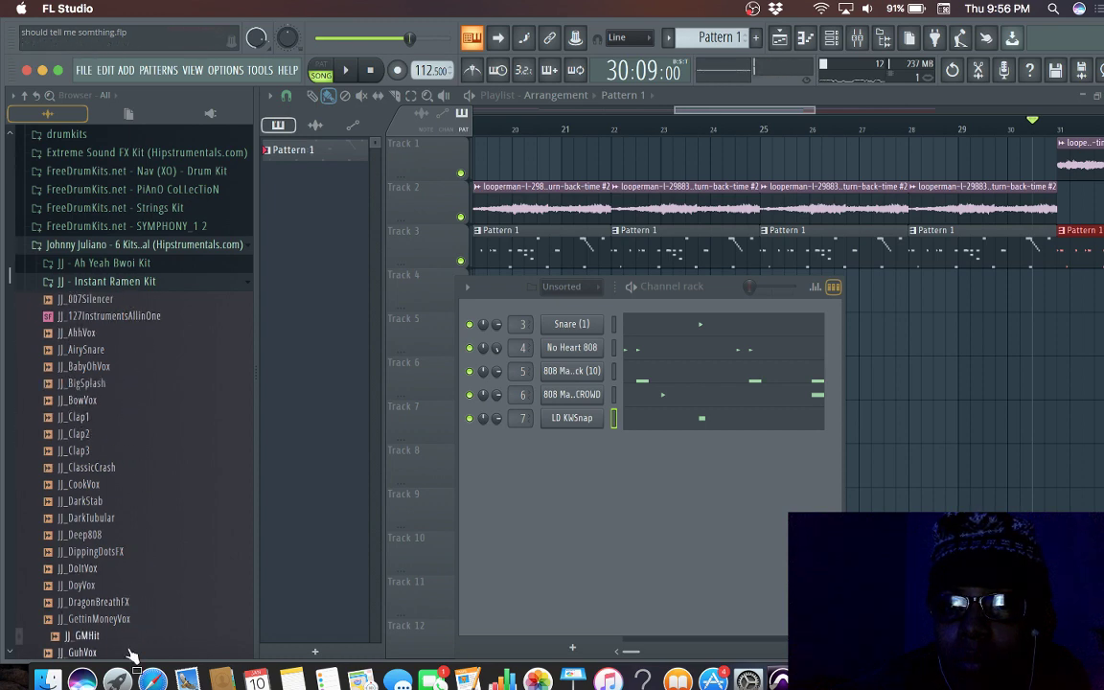
pyautogui.click(133, 648)
pyautogui.click(126, 618)
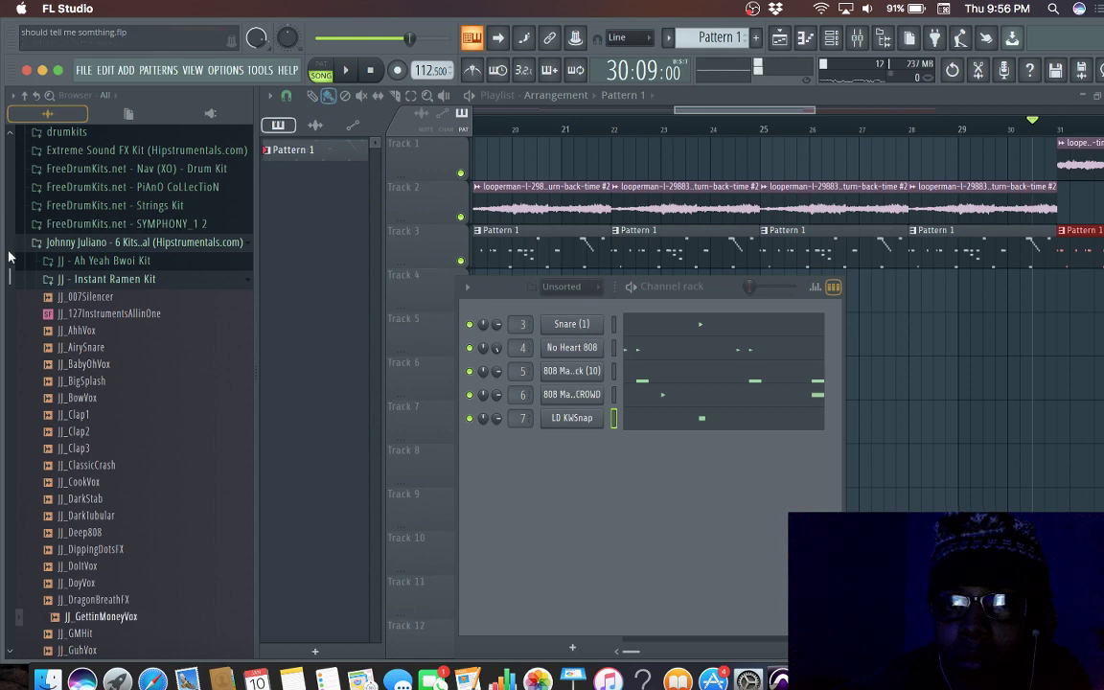
pyautogui.moveTo(11, 287); pyautogui.dragTo(10, 350)
pyautogui.click(143, 498)
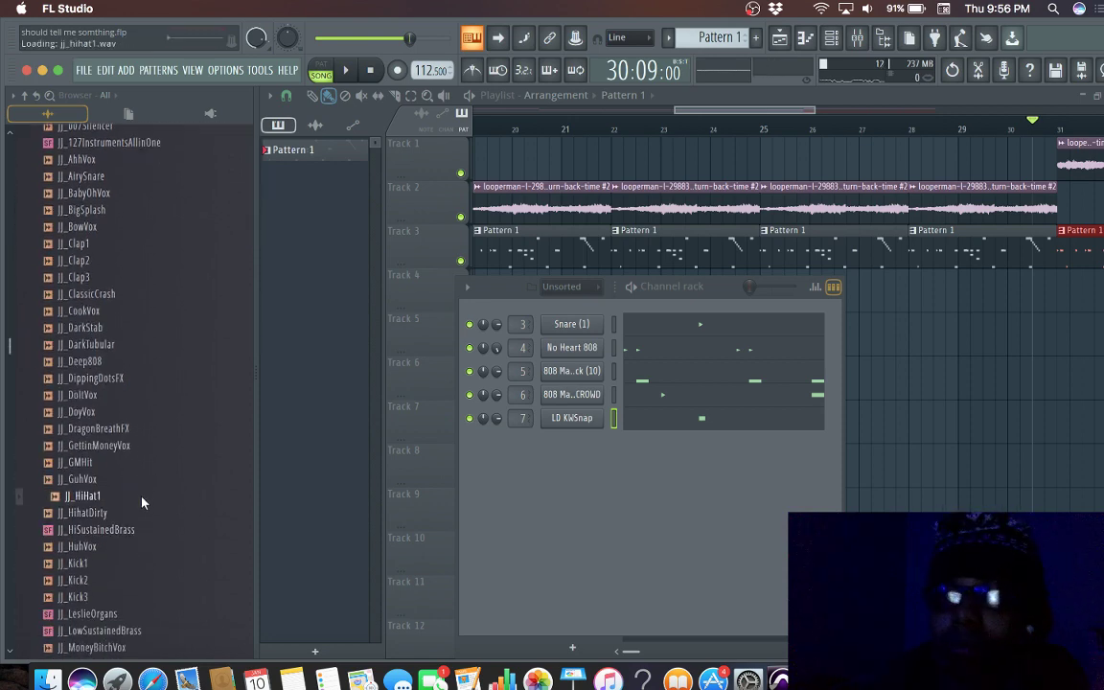
pyautogui.click(111, 579)
pyautogui.click(119, 649)
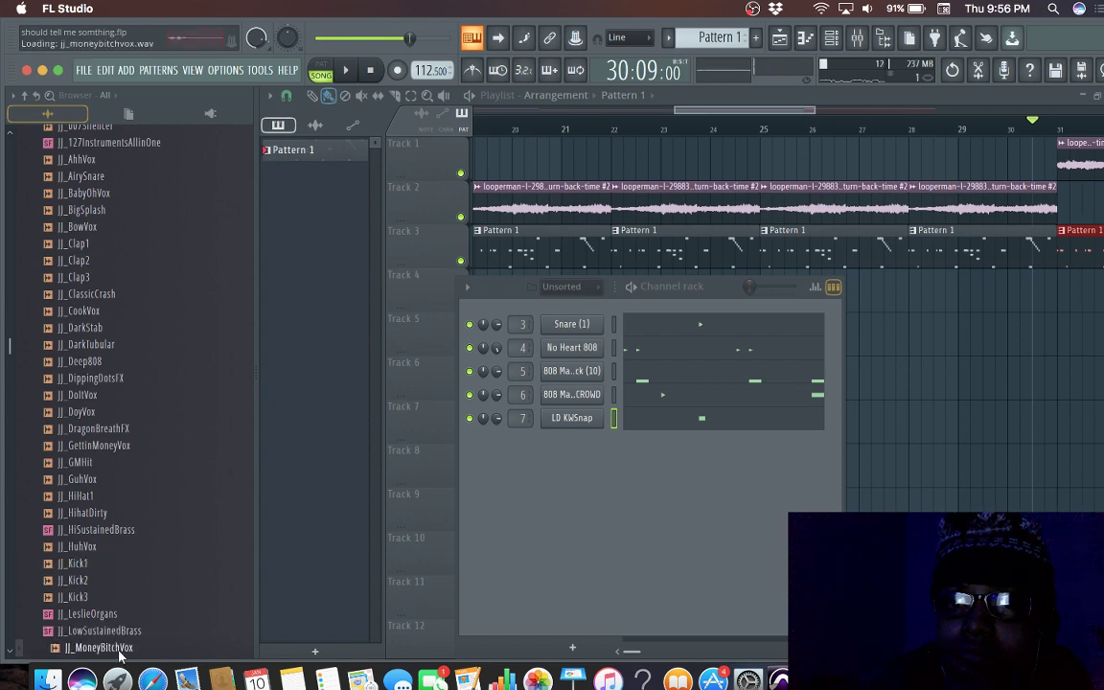
pyautogui.click(140, 531)
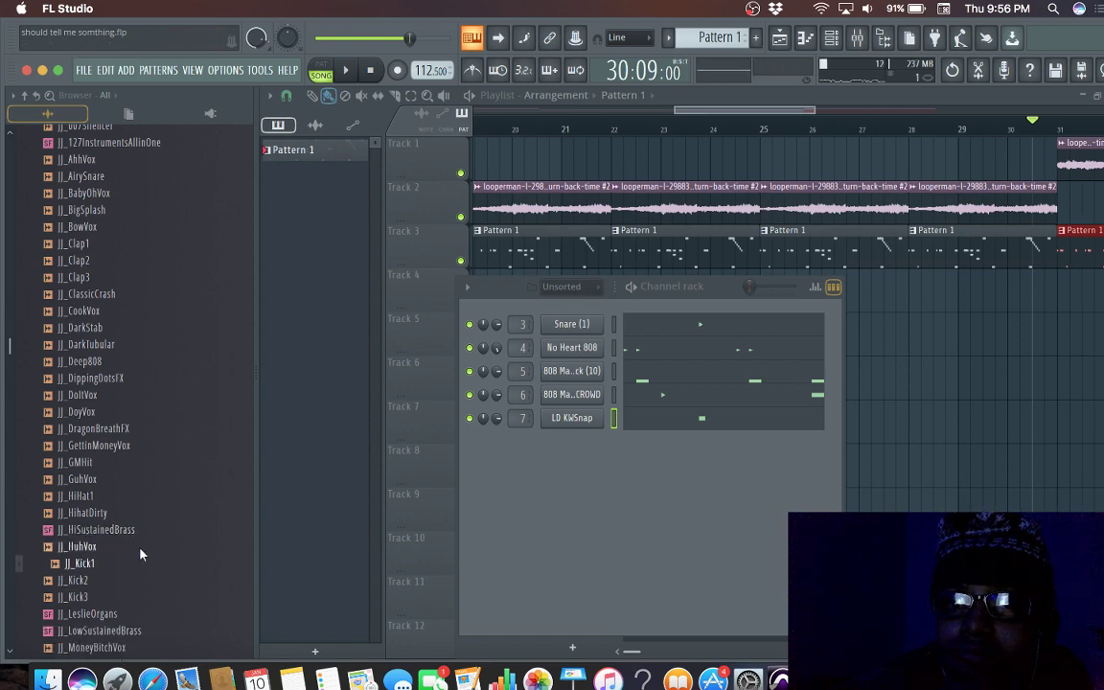
pyautogui.click(141, 546)
pyautogui.click(141, 530)
pyautogui.click(141, 513)
pyautogui.click(141, 496)
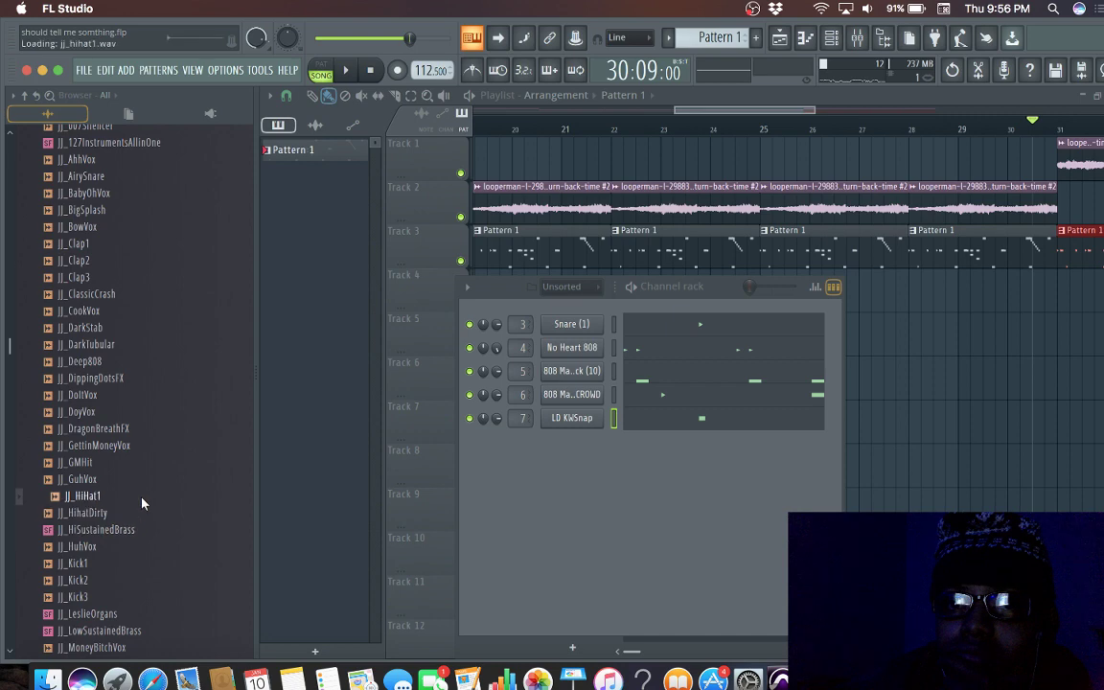
pyautogui.click(143, 479)
pyautogui.click(141, 462)
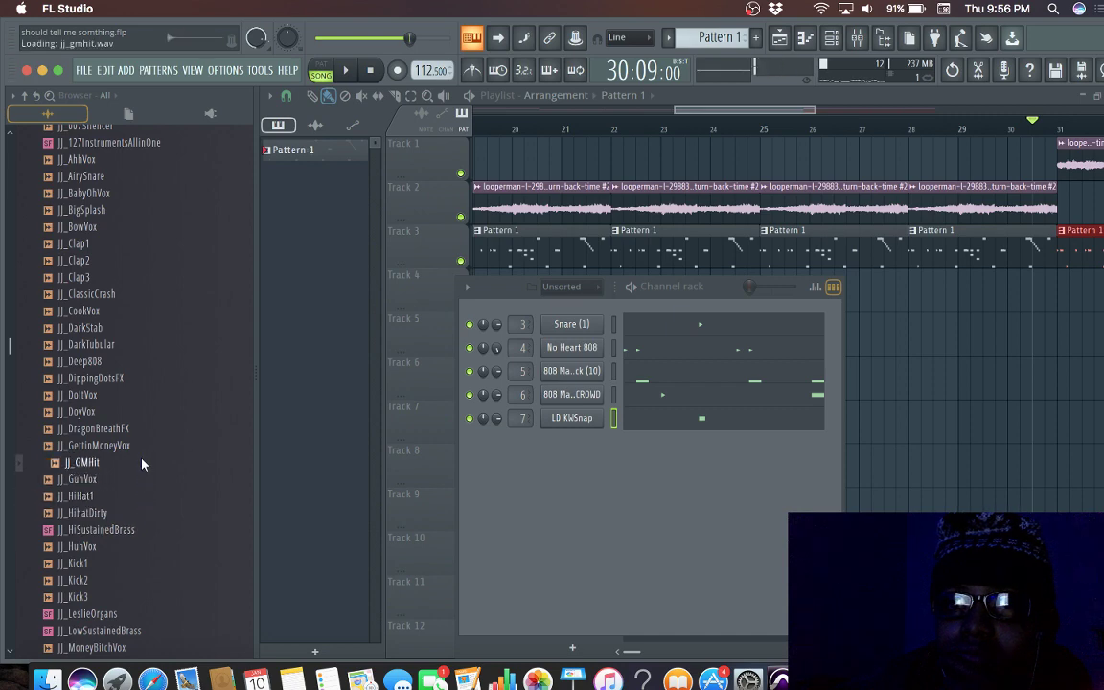
# Step: Replace the LD KWSnap sample on channel 7 with JJ-AY-Clap1 from the JJ - Ah Yeah Bwoi Kit folder
pyautogui.moveTo(11, 364); pyautogui.dragTo(17, 251)
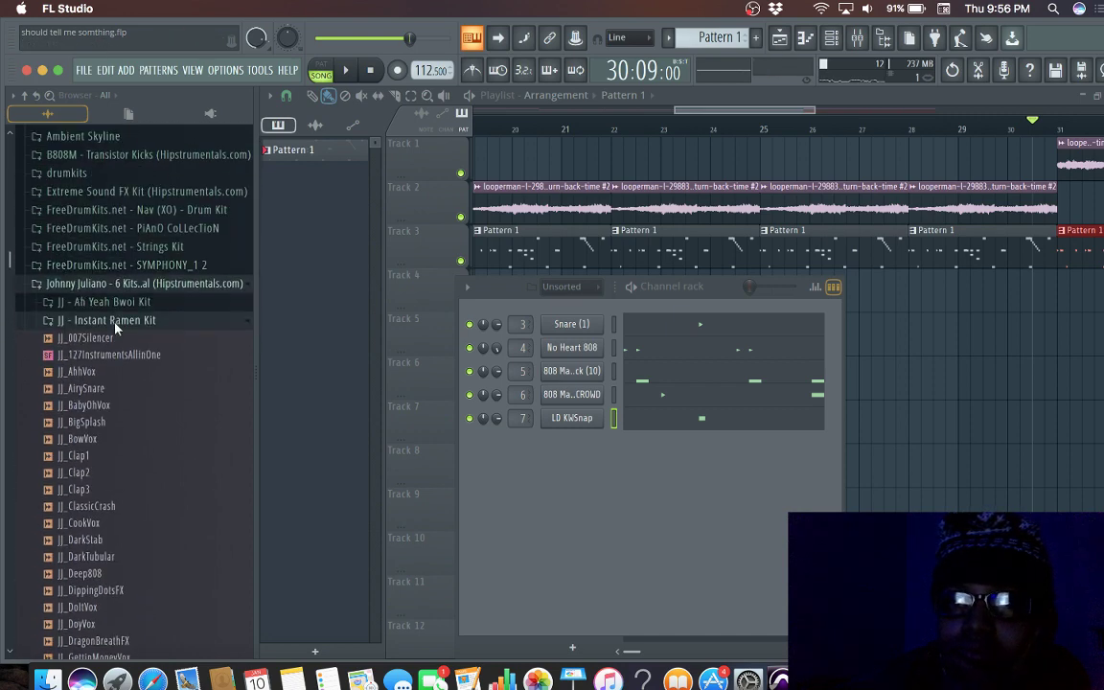
pyautogui.click(128, 316)
pyautogui.click(110, 302)
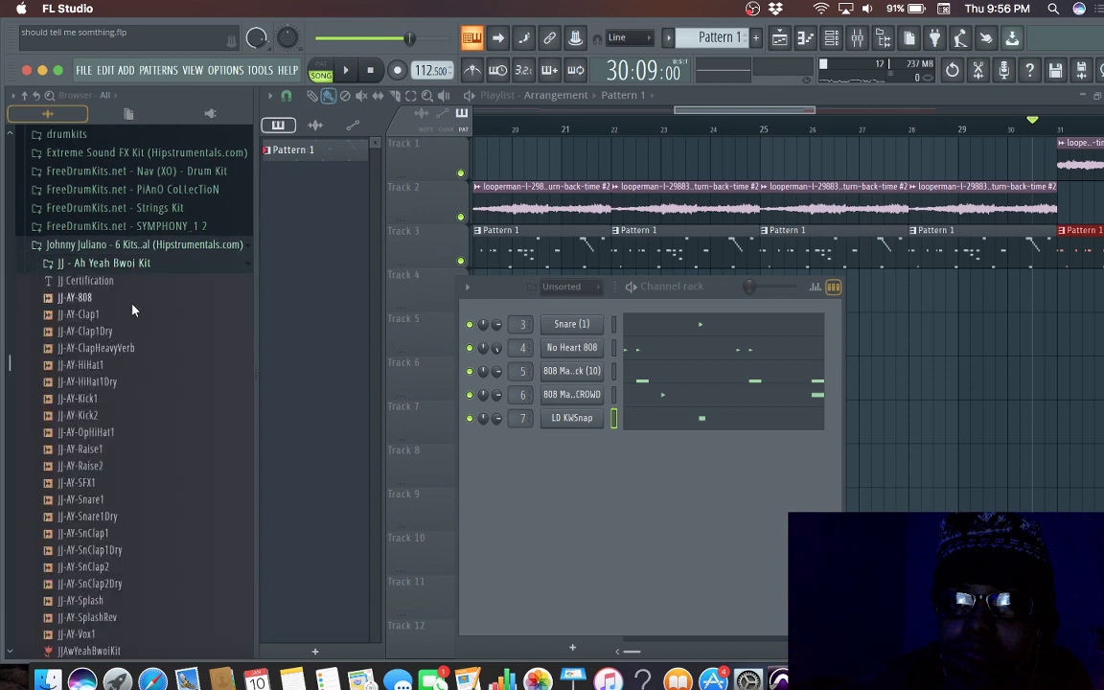
pyautogui.click(108, 365)
pyautogui.moveTo(100, 315); pyautogui.dragTo(583, 427)
# Step: Play the beat with the reversed JJ-AY-Clap1 and move its start offset closer to the waveform's end in the channel settings
pyautogui.press('space')
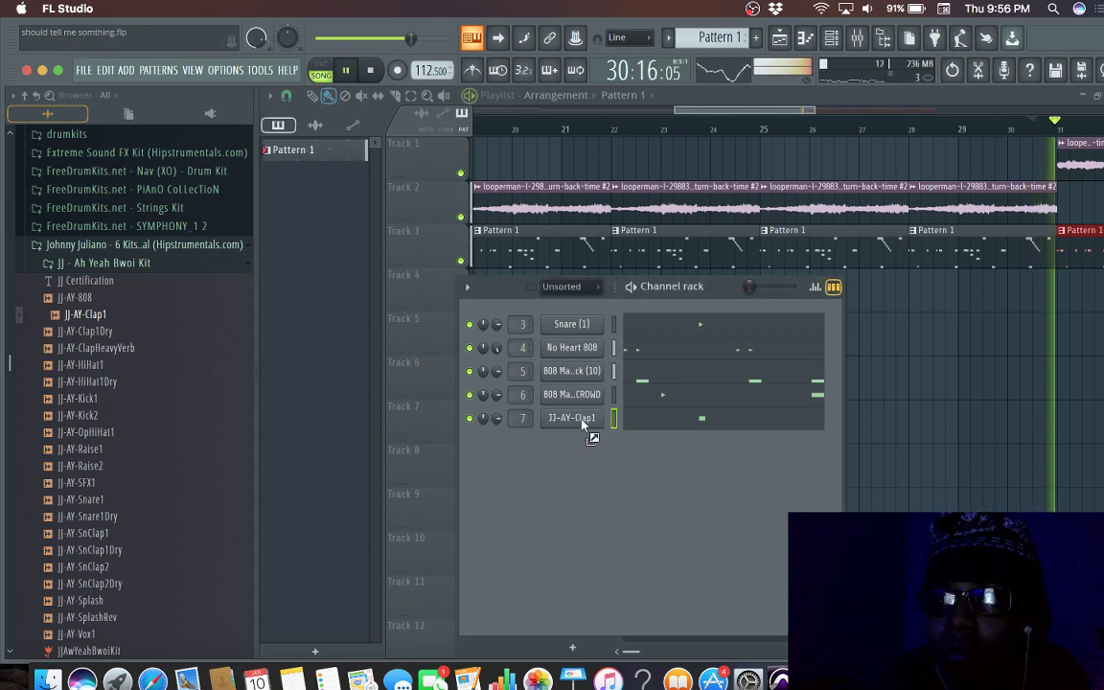
pyautogui.click(656, 428)
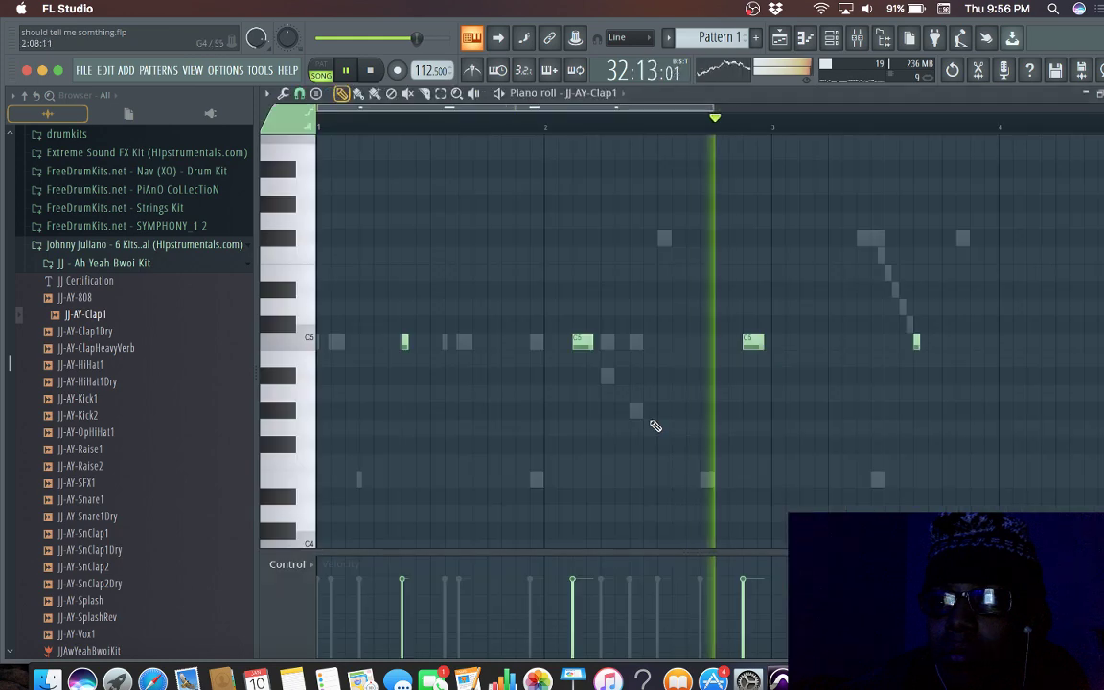
pyautogui.press('Escape')
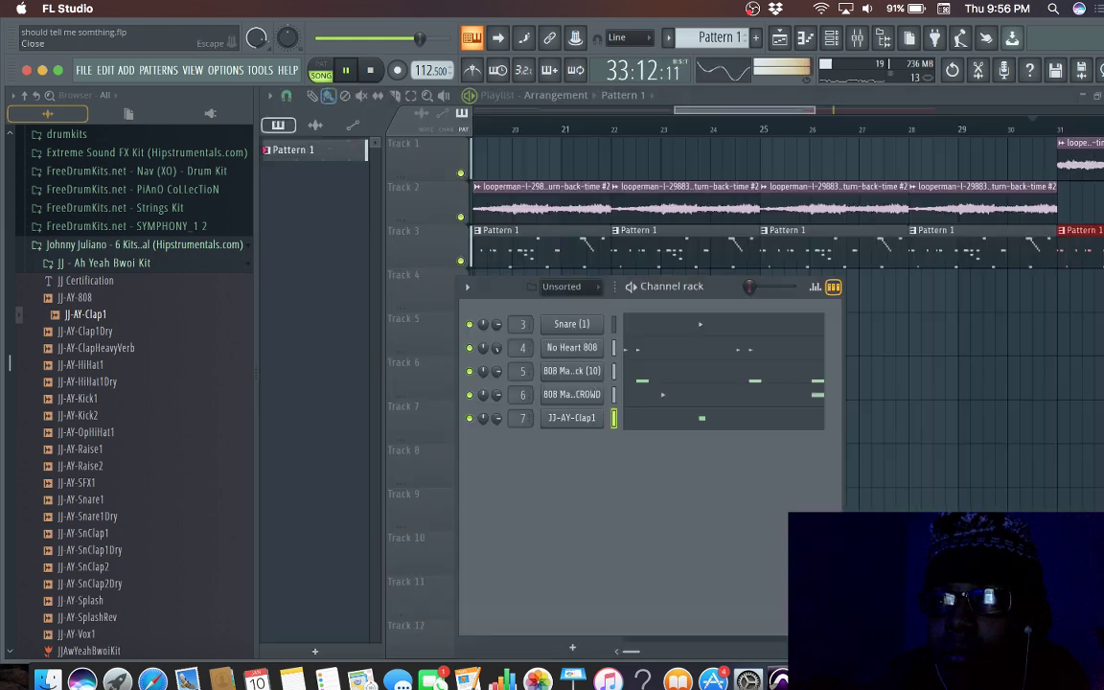
pyautogui.click(571, 418)
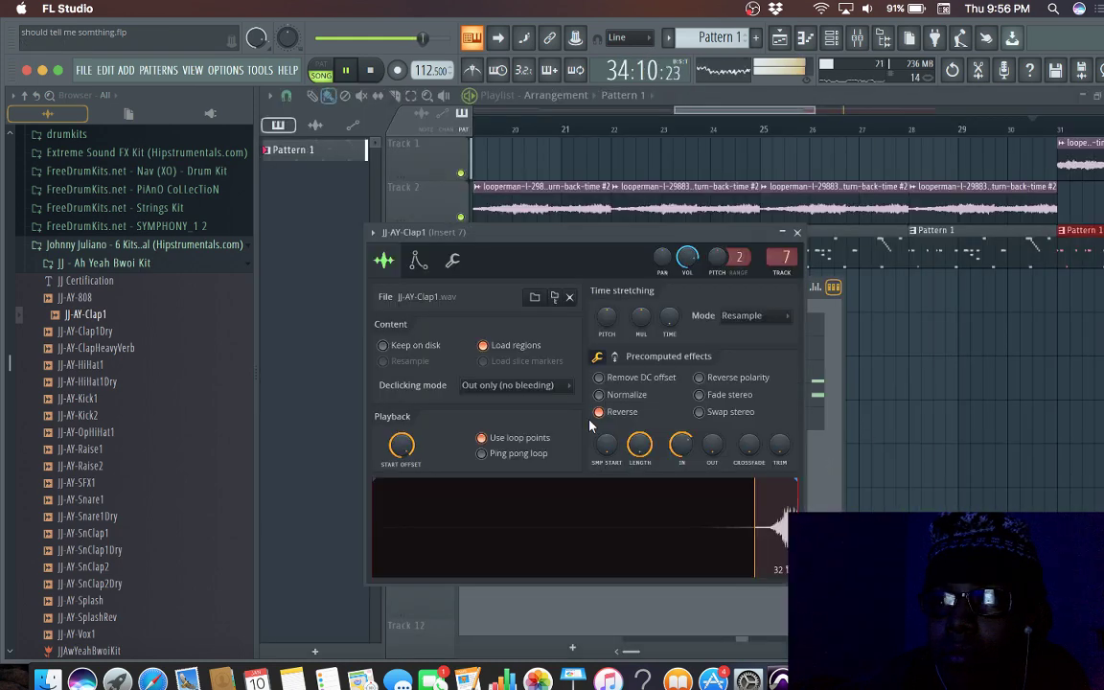
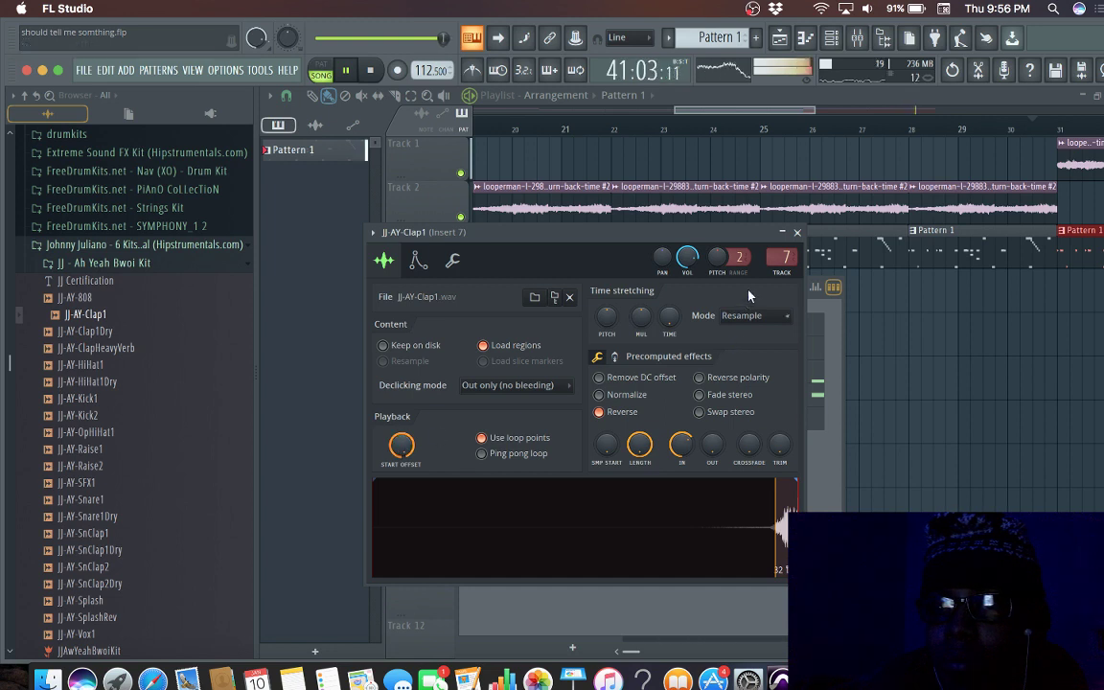
pyautogui.click(796, 233)
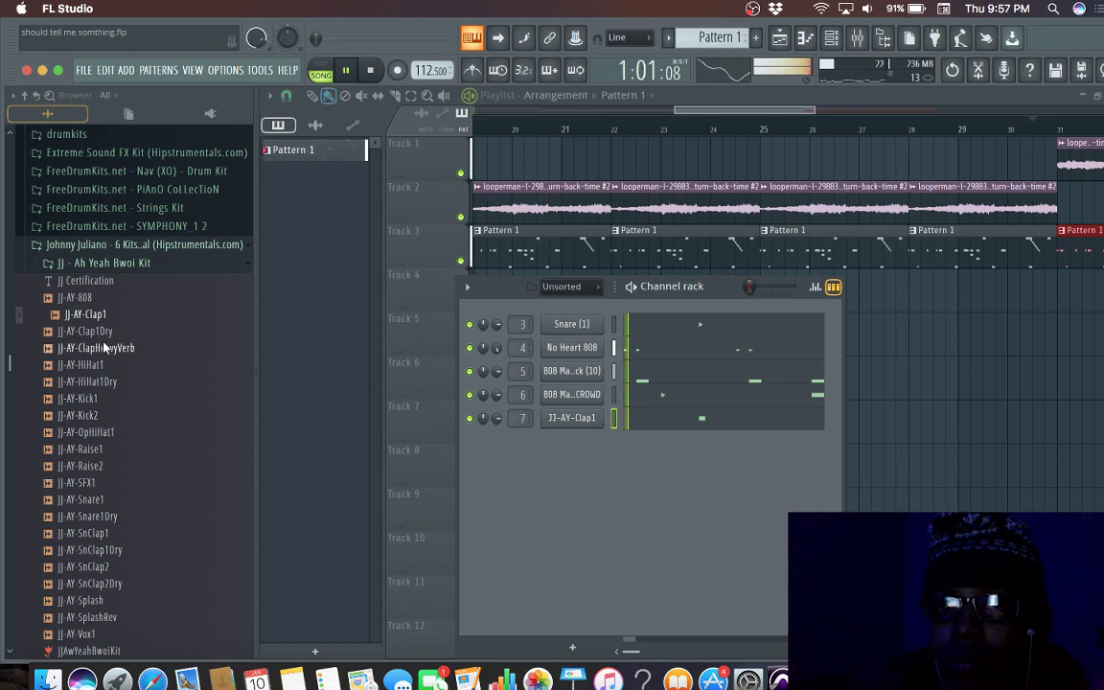
# Step: Audition more JJ - Ah Yeah Bwoi Kit samples over the beat, including the splashes, snares, JJ-AY-Raise1, JJ-AY-Kick1, JJ-AY-OpHiHat1 and JJ-AY-Clap1
pyautogui.click(111, 603)
pyautogui.press('Down')
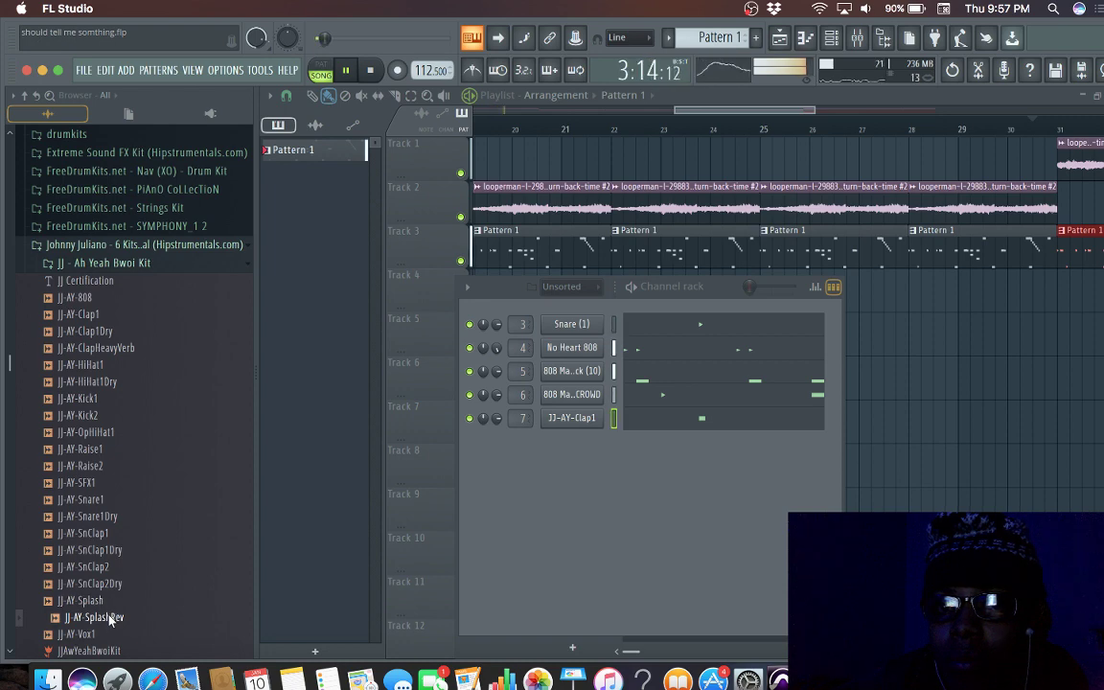
pyautogui.click(108, 499)
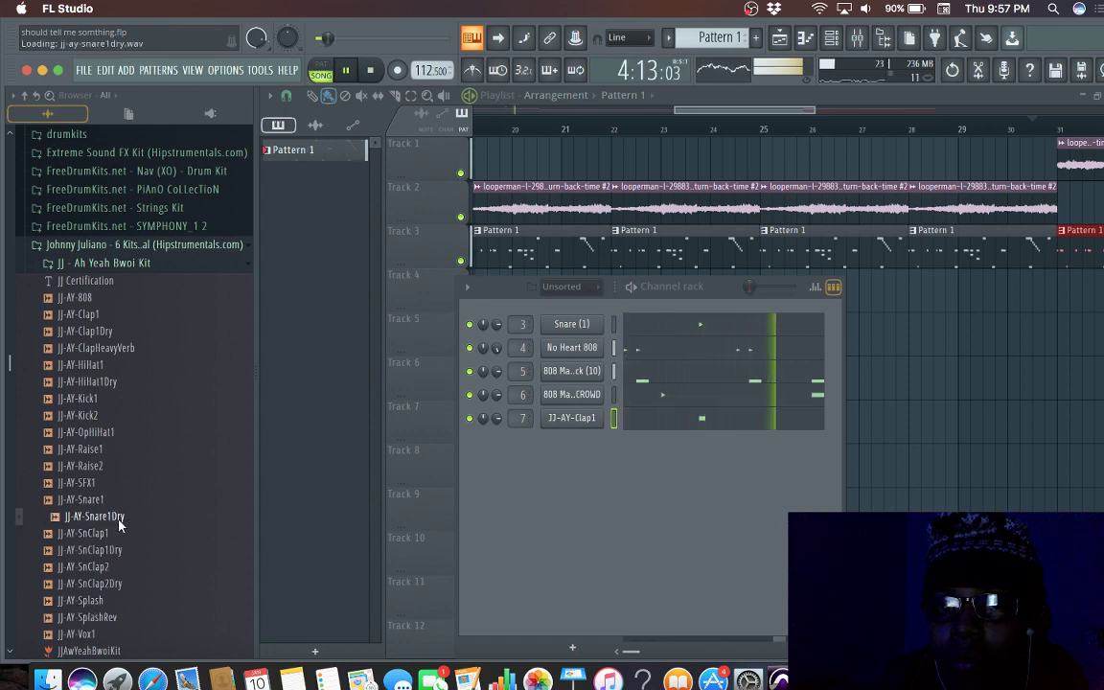
pyautogui.click(100, 450)
pyautogui.click(111, 398)
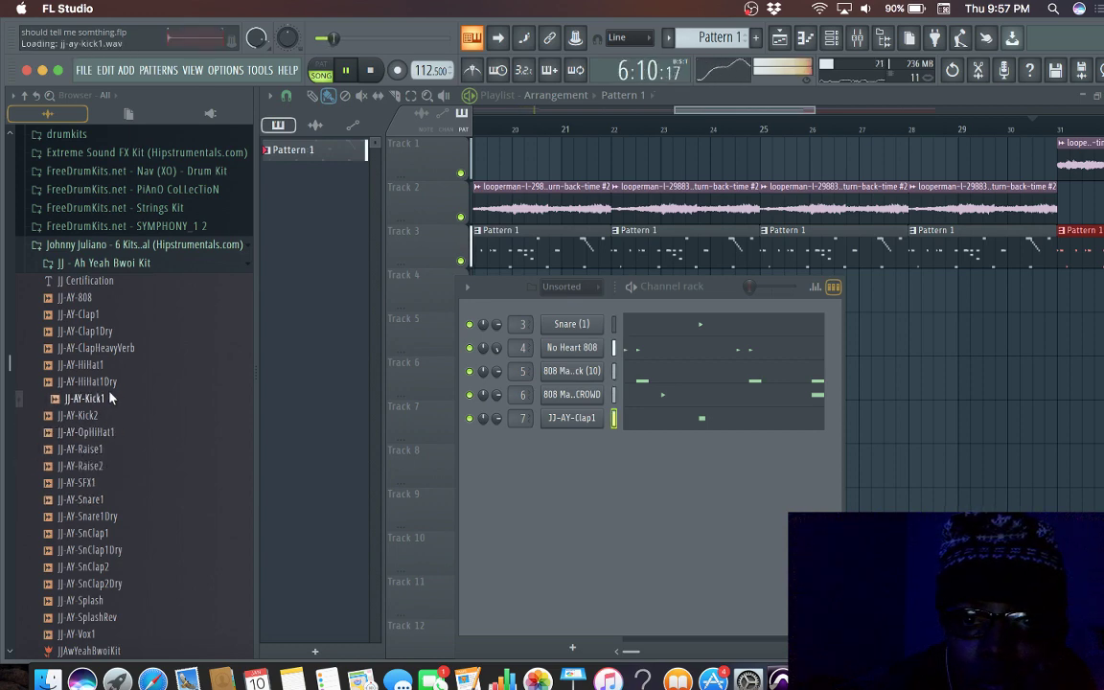
pyautogui.click(118, 432)
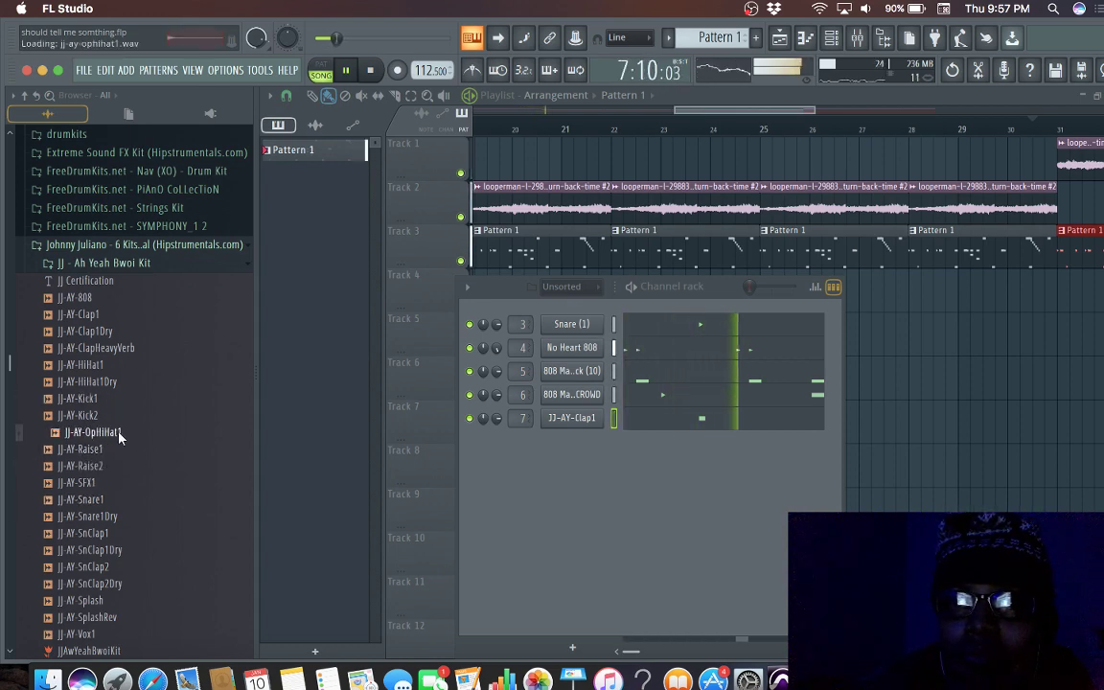
pyautogui.click(96, 314)
# Step: Audition JJ-AY-ClapHeavyVerb and load it onto channel 7 in place of JJ-AY-Clap1
pyautogui.click(117, 348)
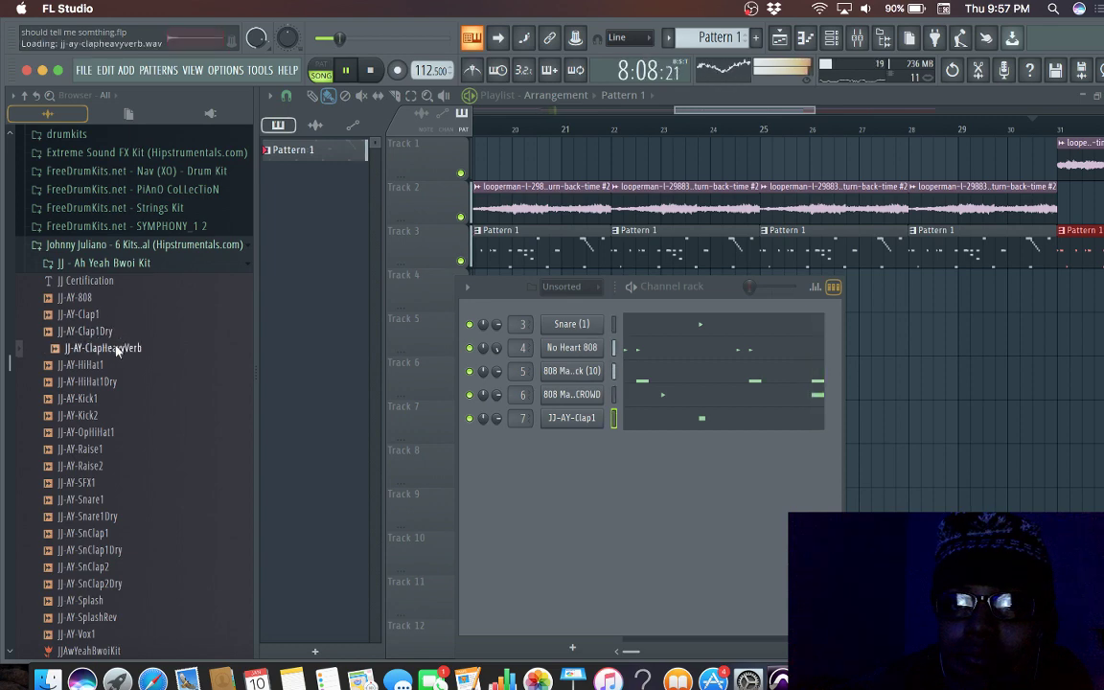
pyautogui.moveTo(350, 382); pyautogui.dragTo(572, 421)
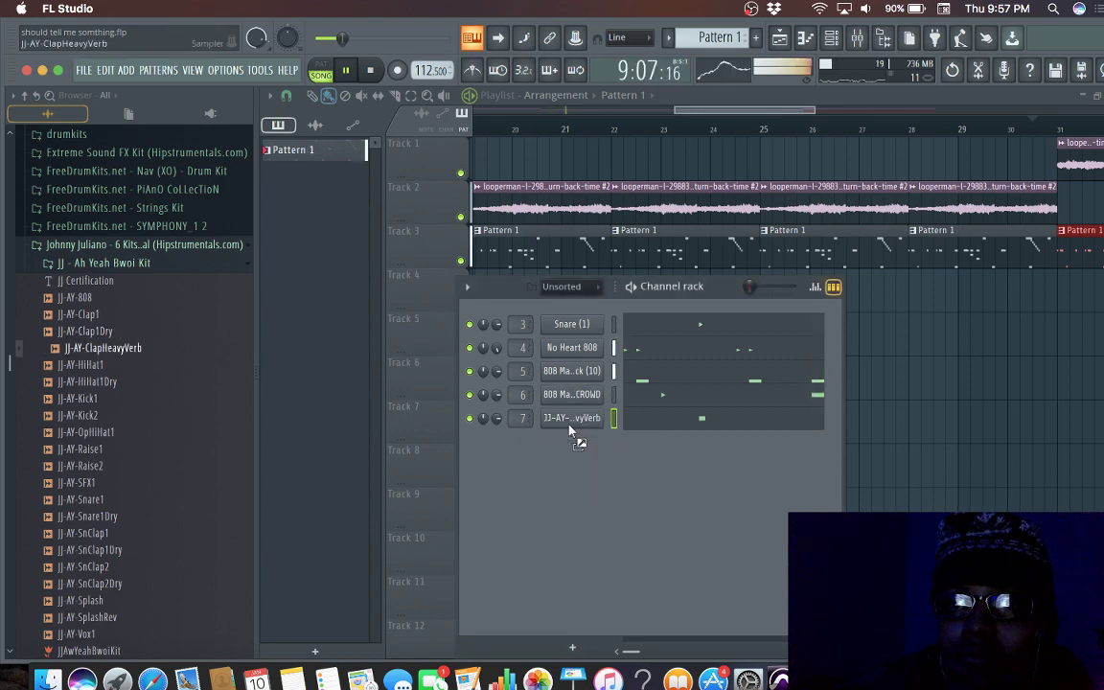
pyautogui.click(675, 419)
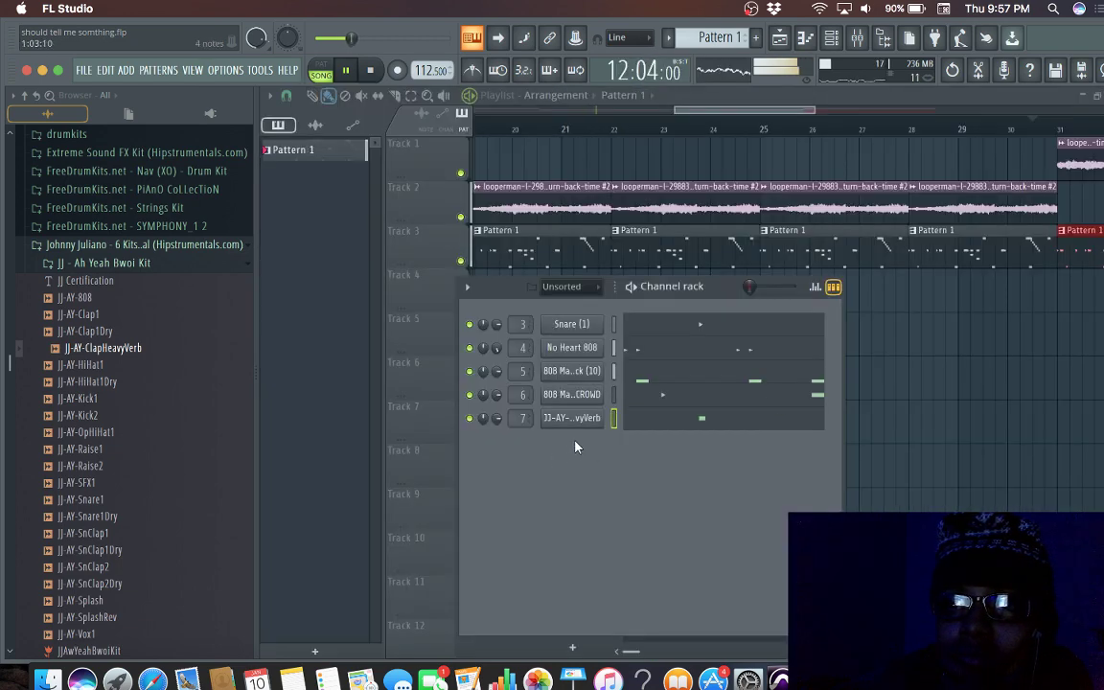
# Step: Remove the crossfade from the reversed JJ-AY-ClapHeavyVerb and move its start offset to slightly before the waveform's midpoint
pyautogui.click(572, 418)
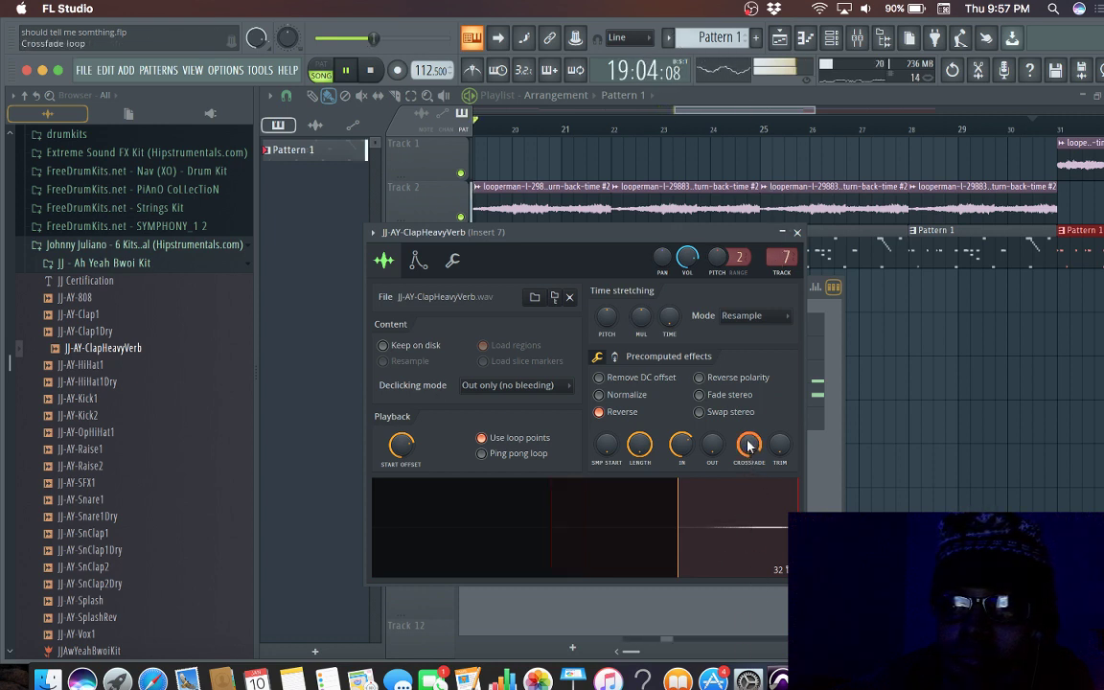
pyautogui.moveTo(749, 445); pyautogui.dragTo(738, 479)
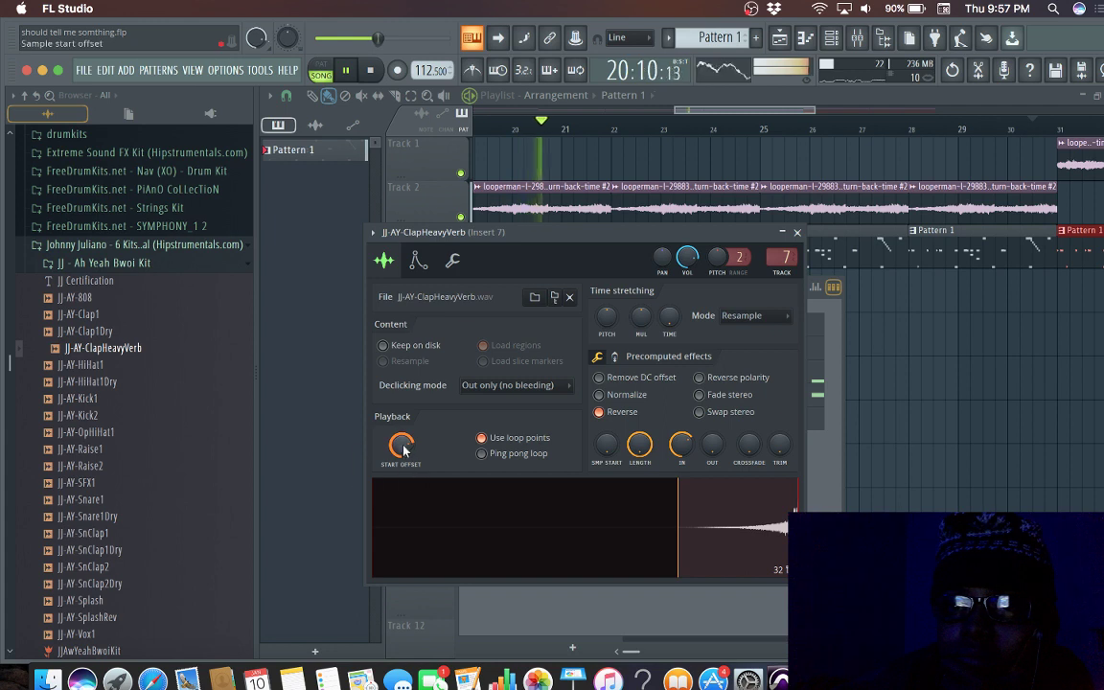
pyautogui.moveTo(401, 444); pyautogui.dragTo(401, 402)
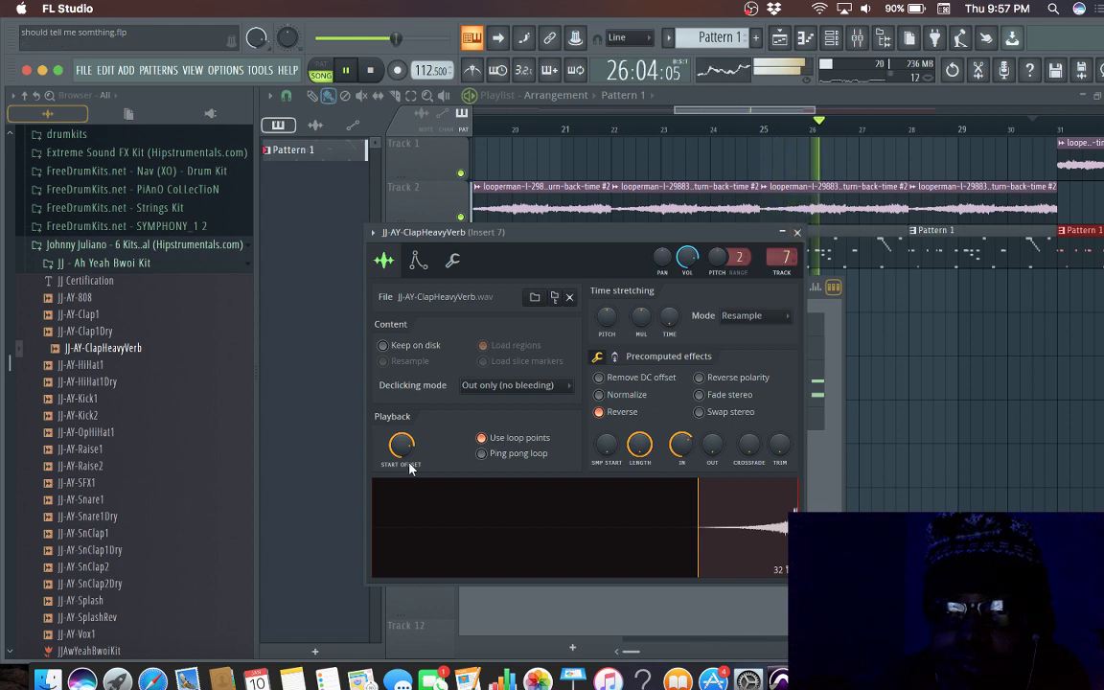
pyautogui.moveTo(402, 444)
pyautogui.mouseDown()
pyautogui.moveTo(401, 479)
pyautogui.moveTo(407, 433)
pyautogui.mouseUp()
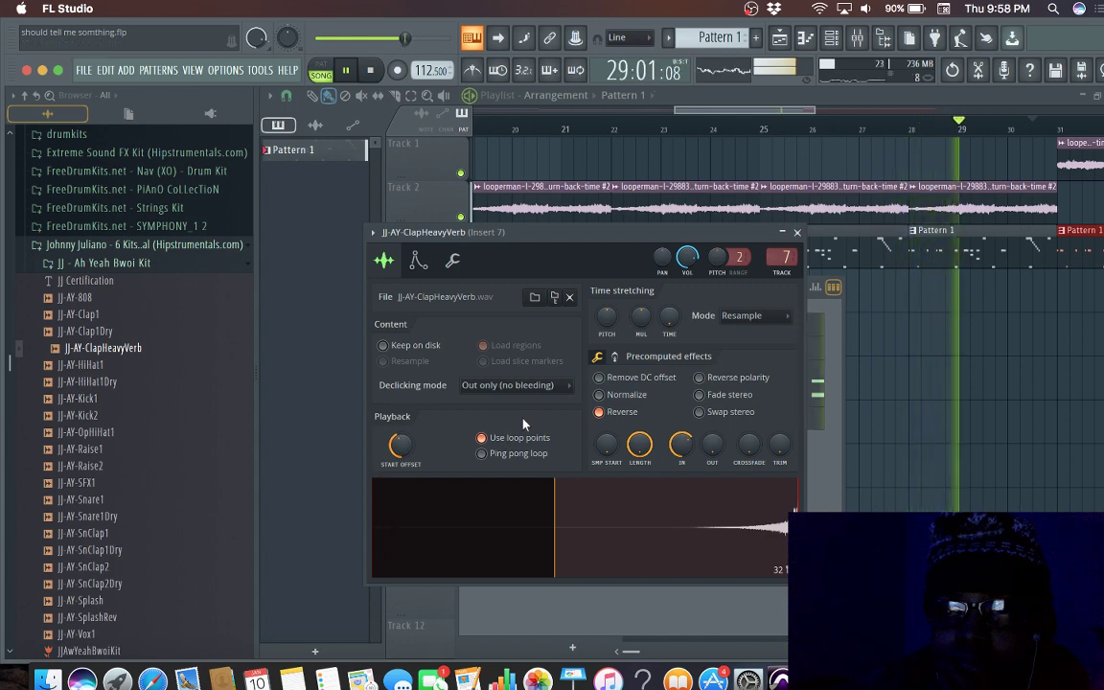
pyautogui.click(797, 233)
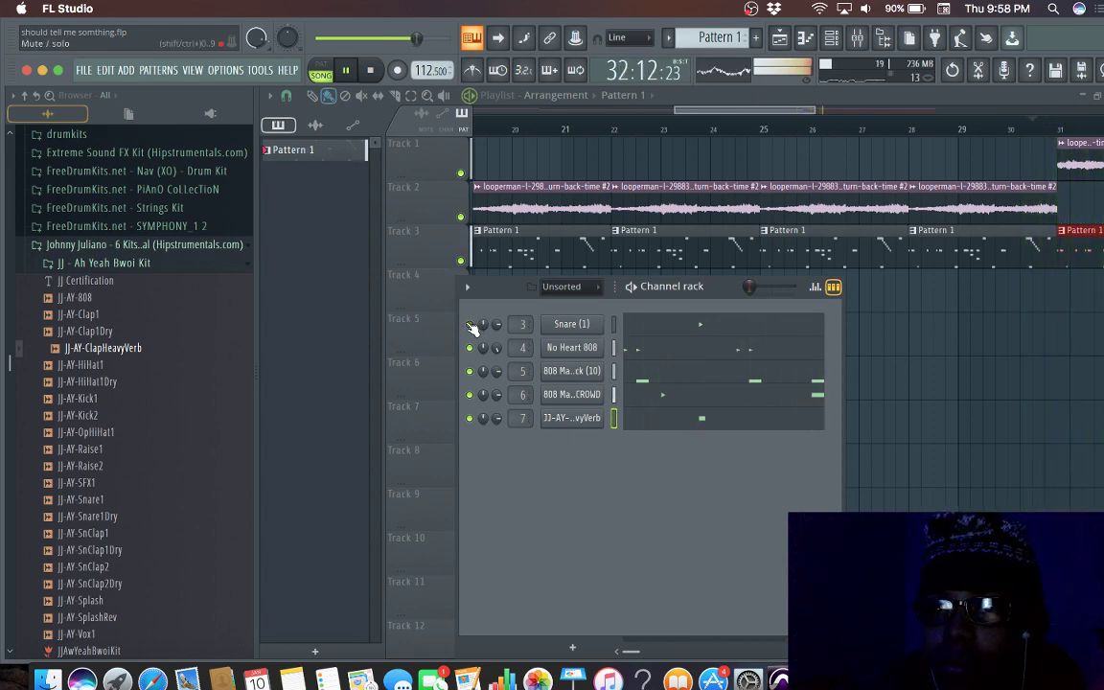
pyautogui.press('space')
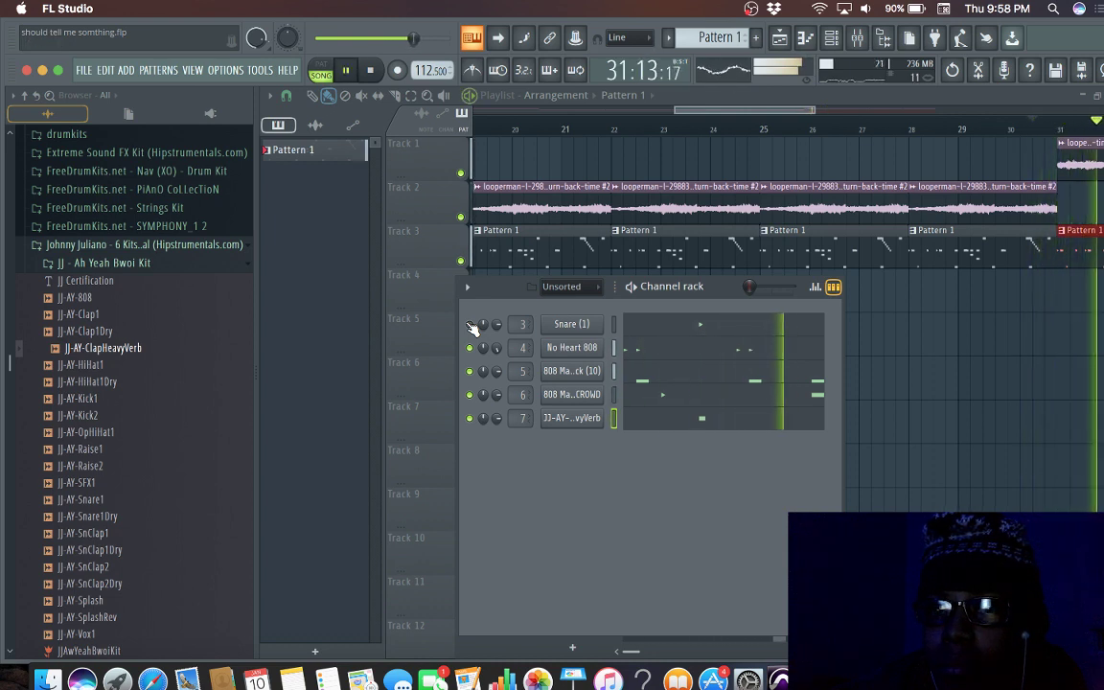
# Step: Audition the arrangement with the Snare (1) channel muted, and unmute that channel
pyautogui.press('space')
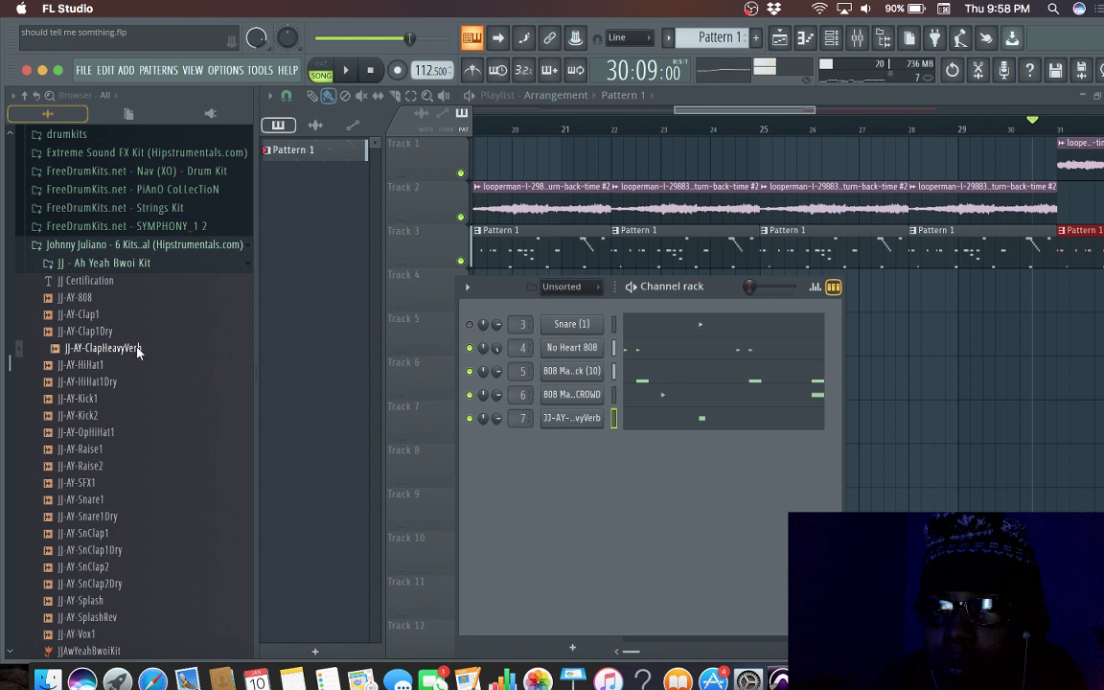
pyautogui.moveTo(539, 433); pyautogui.dragTo(589, 428)
pyautogui.press('space')
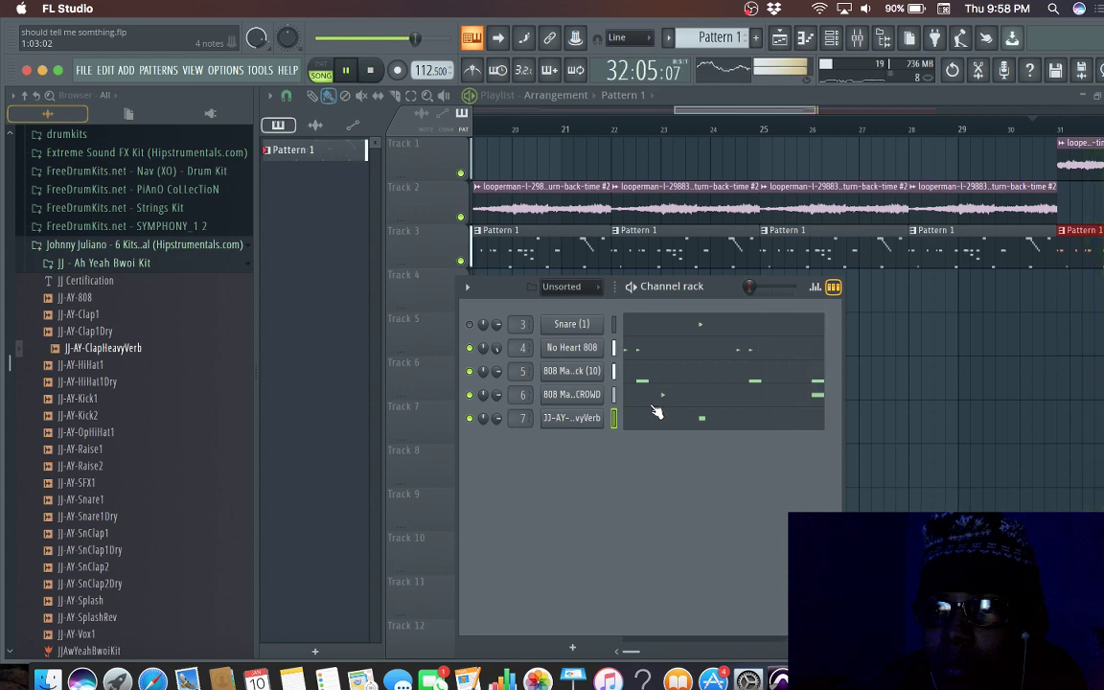
pyautogui.press('space')
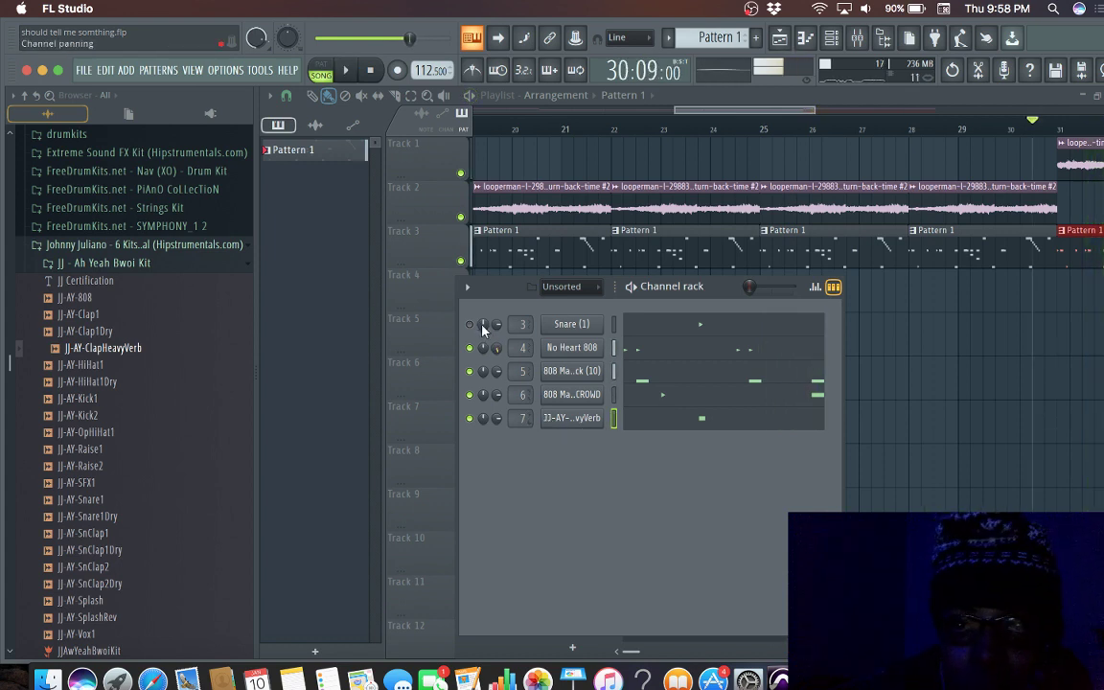
pyautogui.press('space')
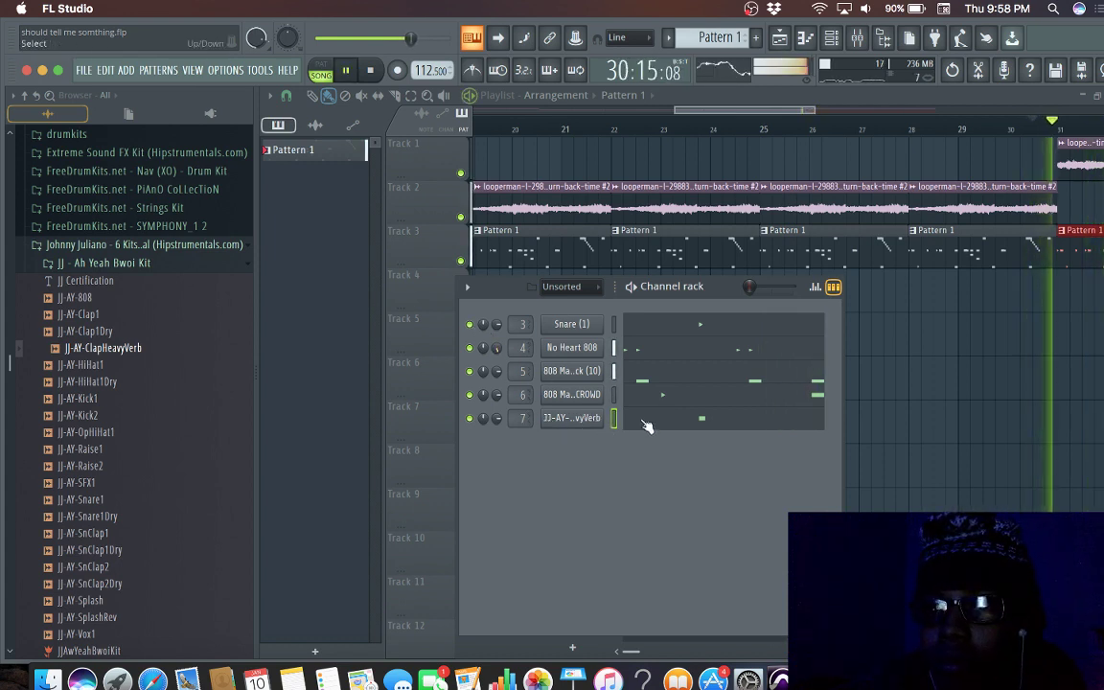
# Step: Examine the JJ-AY-ClapHeavyVerb notes in the piano roll, and save the project
pyautogui.click(646, 421)
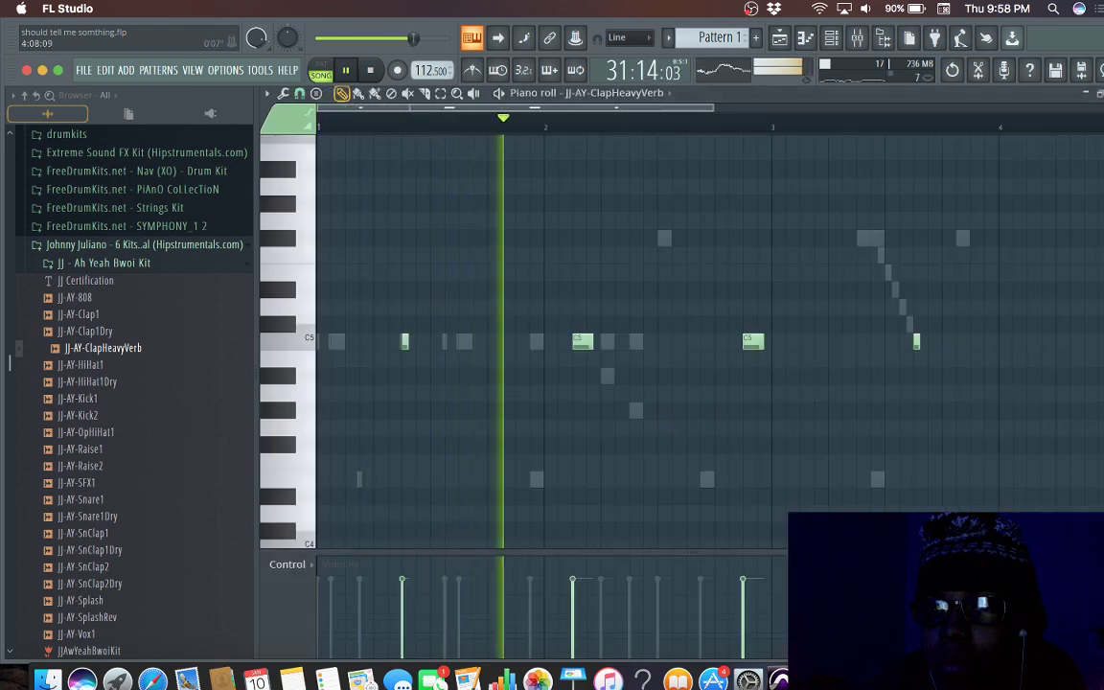
pyautogui.click(1098, 93)
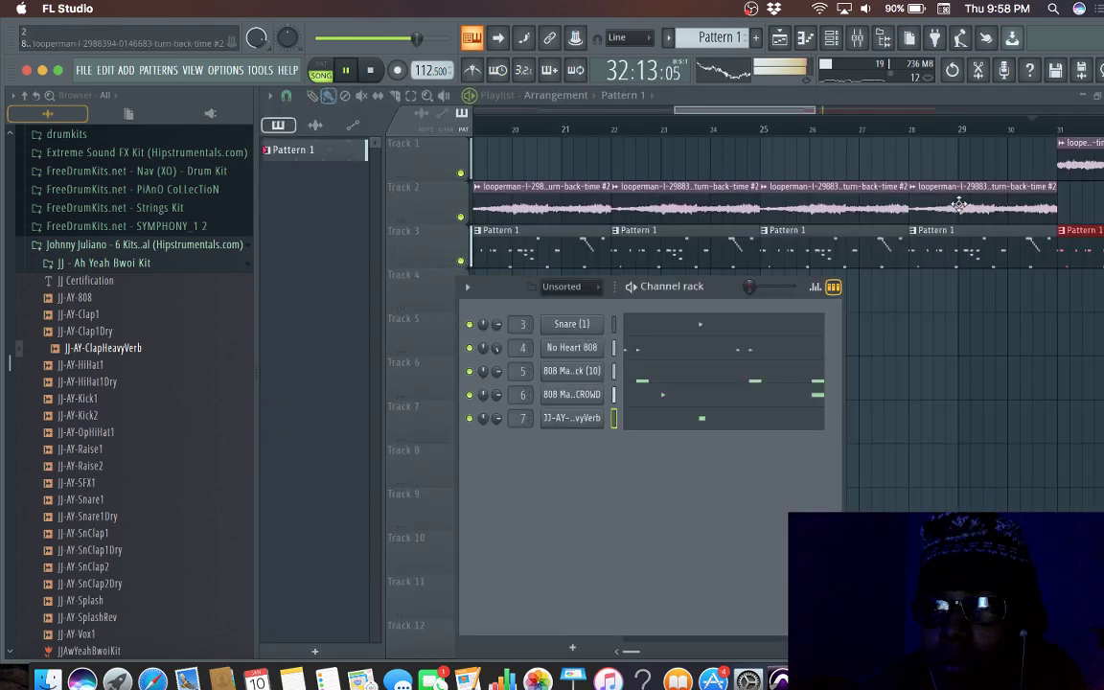
pyautogui.click(644, 424)
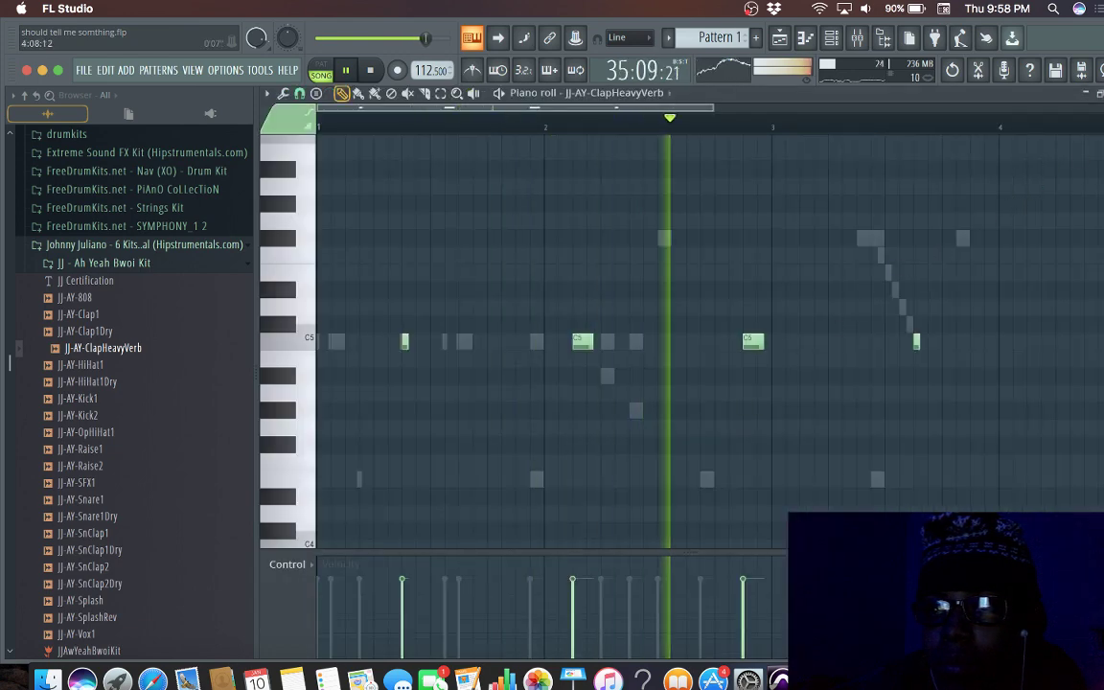
pyautogui.click(1098, 92)
pyautogui.hotkey('ctrl', 's')
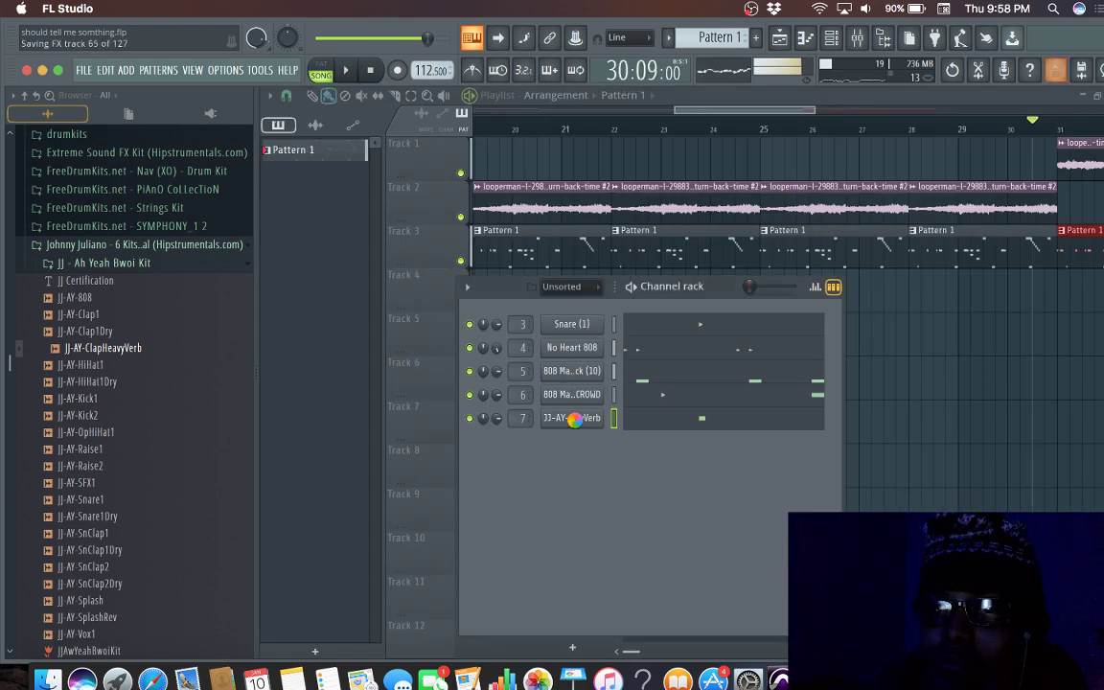
# Step: Preview the kit's clap samples and replace the JJ-AY-ClapHeavyVerb channel's sample with JJ-AY-Clap1Dry
pyautogui.click(573, 419)
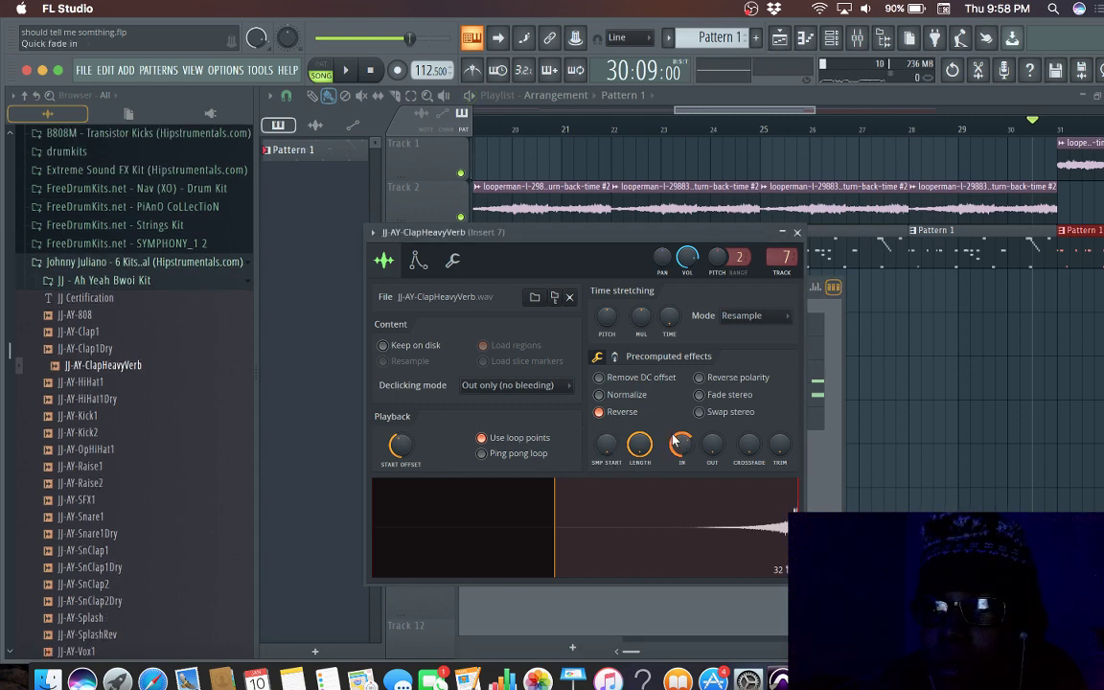
pyautogui.click(796, 232)
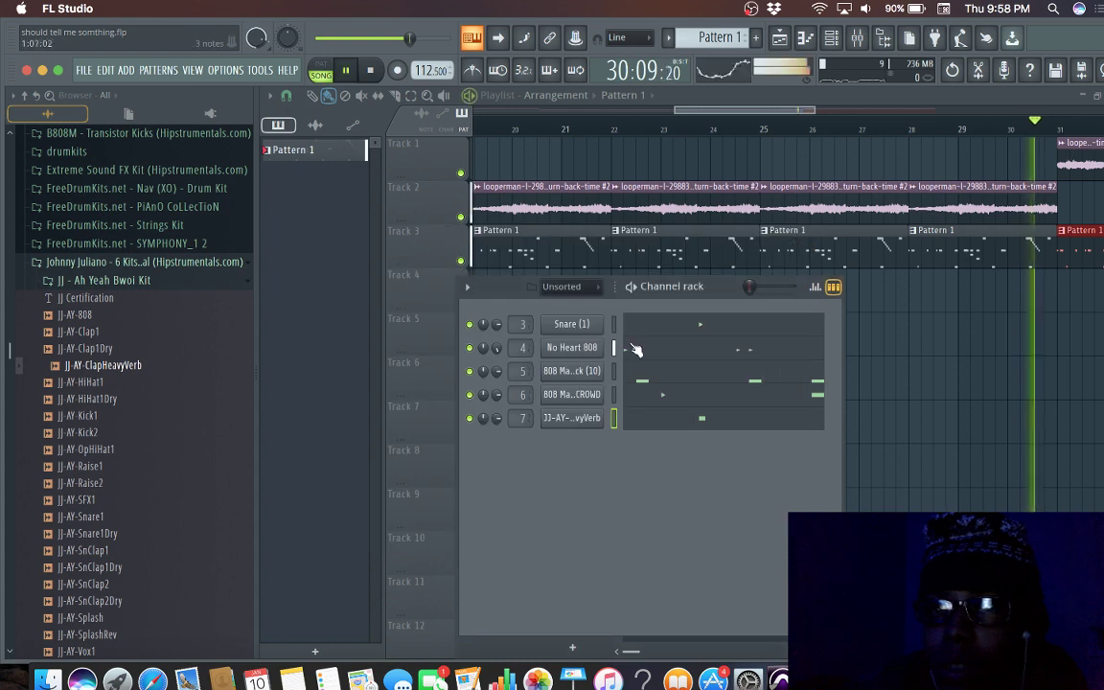
pyautogui.click(118, 418)
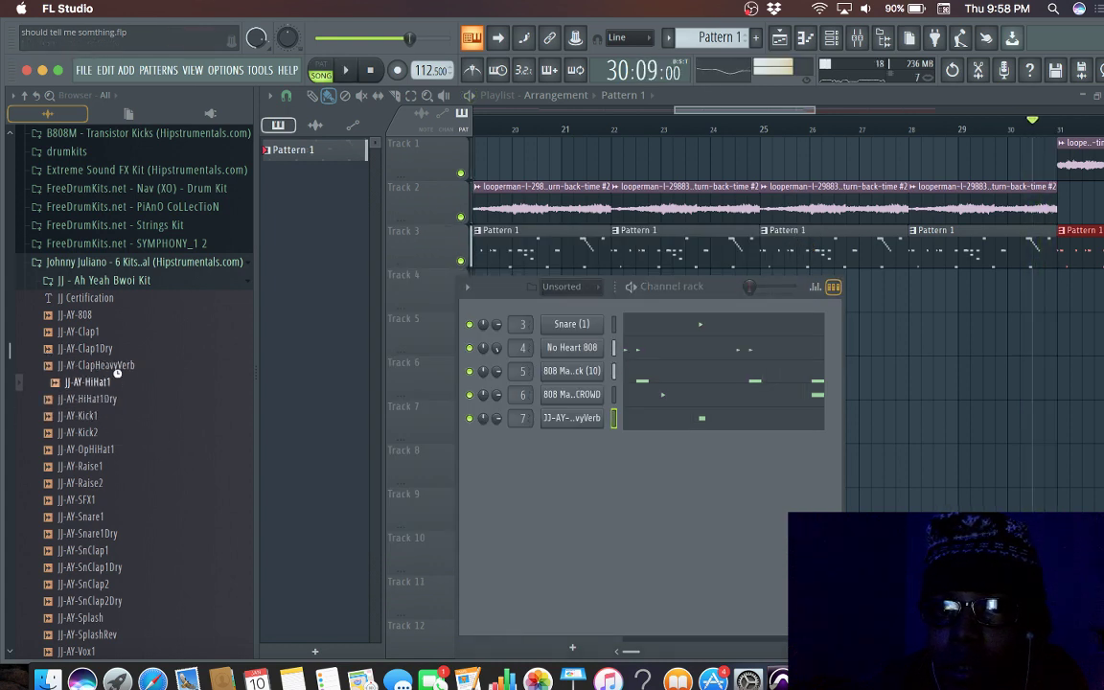
pyautogui.click(127, 348)
pyautogui.click(124, 333)
pyautogui.moveTo(129, 349); pyautogui.dragTo(580, 439)
pyautogui.press('space')
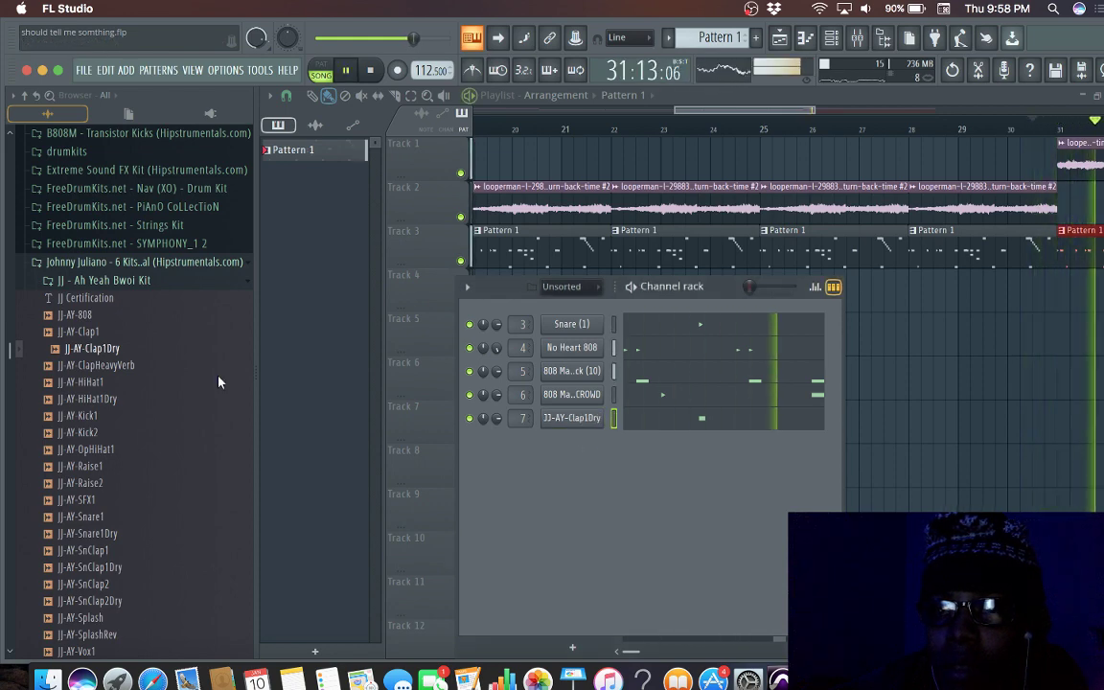
# Step: Try the JJ-AY-Clap1Dry sample with Reverse off and Reverse polarity on, and turn Reverse back on
pyautogui.click(572, 418)
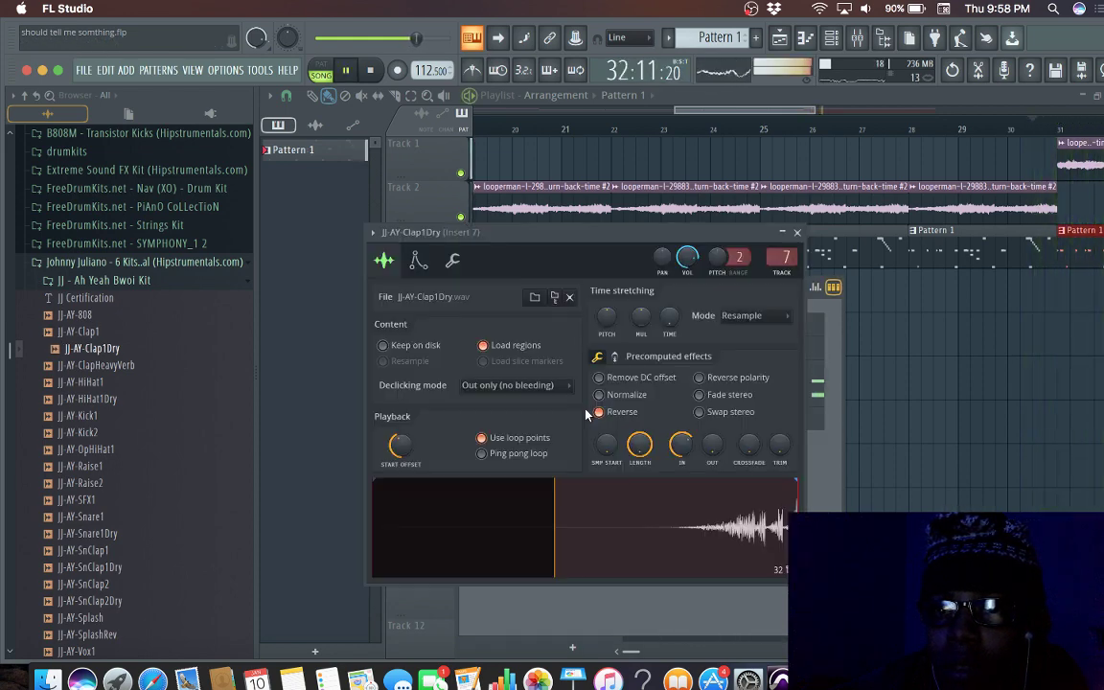
pyautogui.click(598, 411)
pyautogui.press('space')
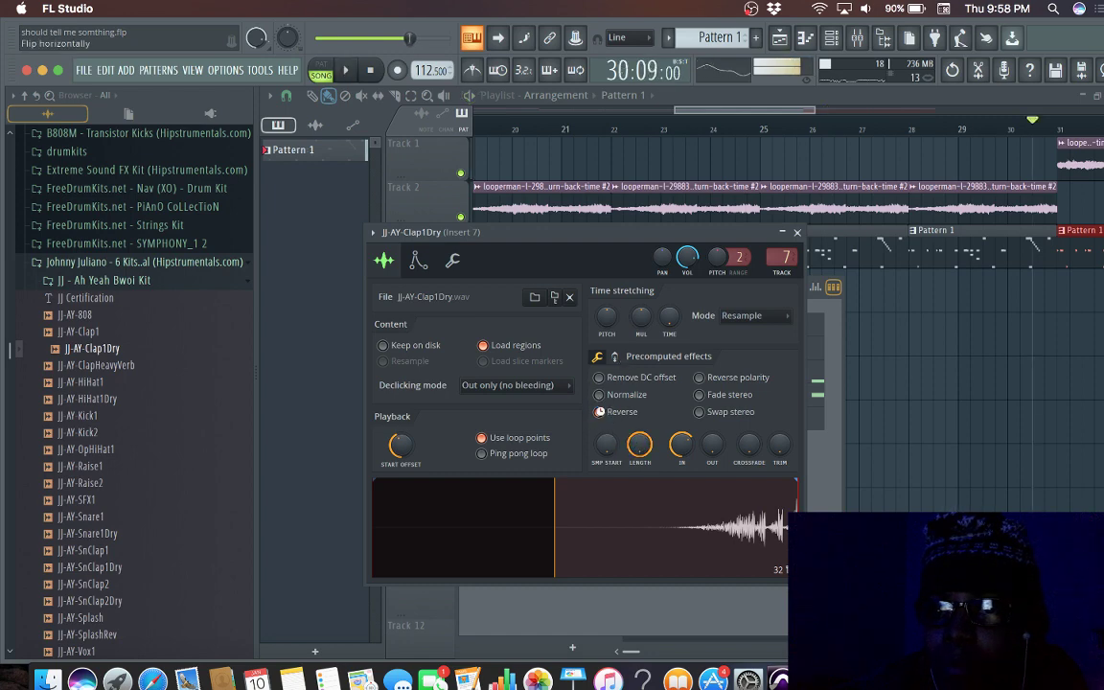
pyautogui.press('space')
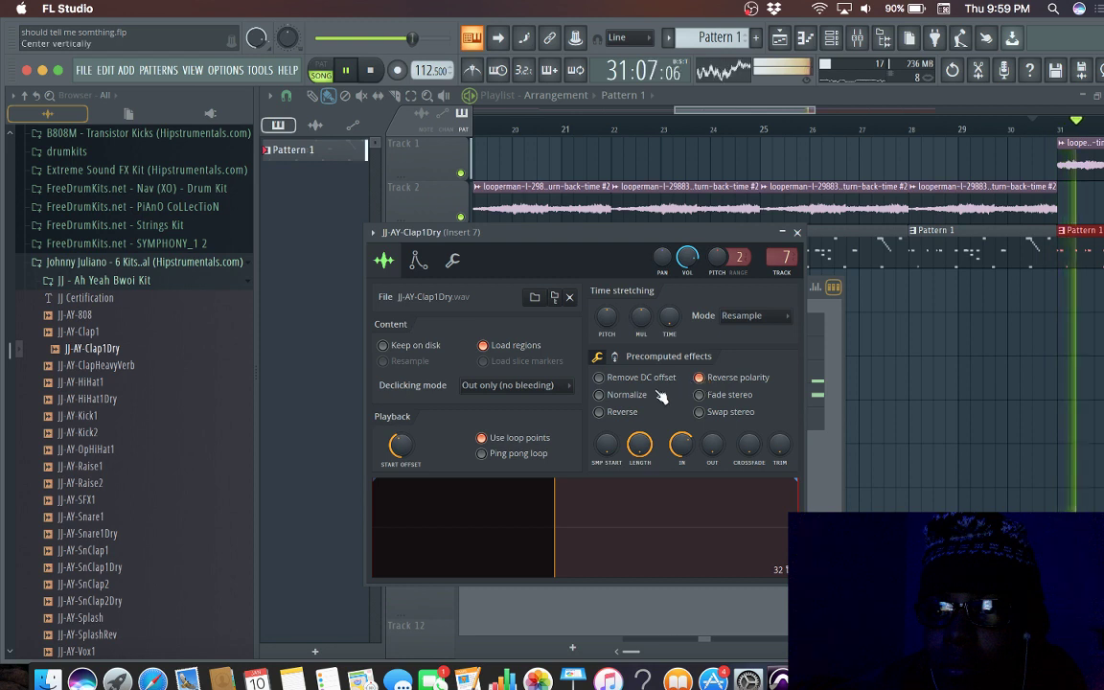
pyautogui.click(600, 413)
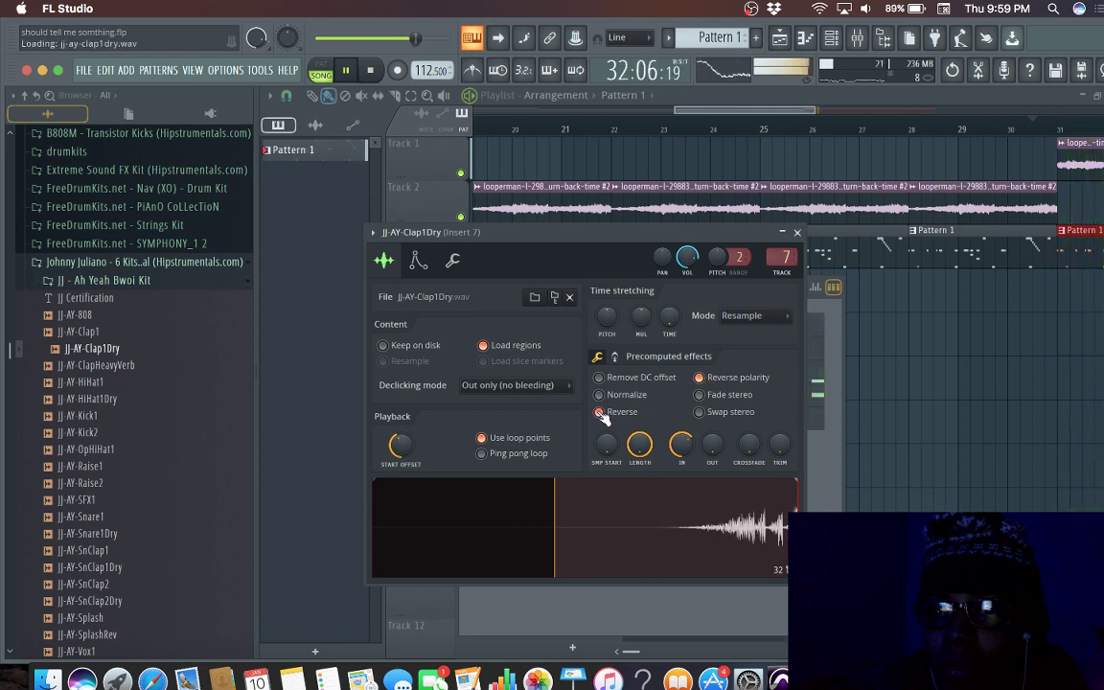
pyautogui.press('space')
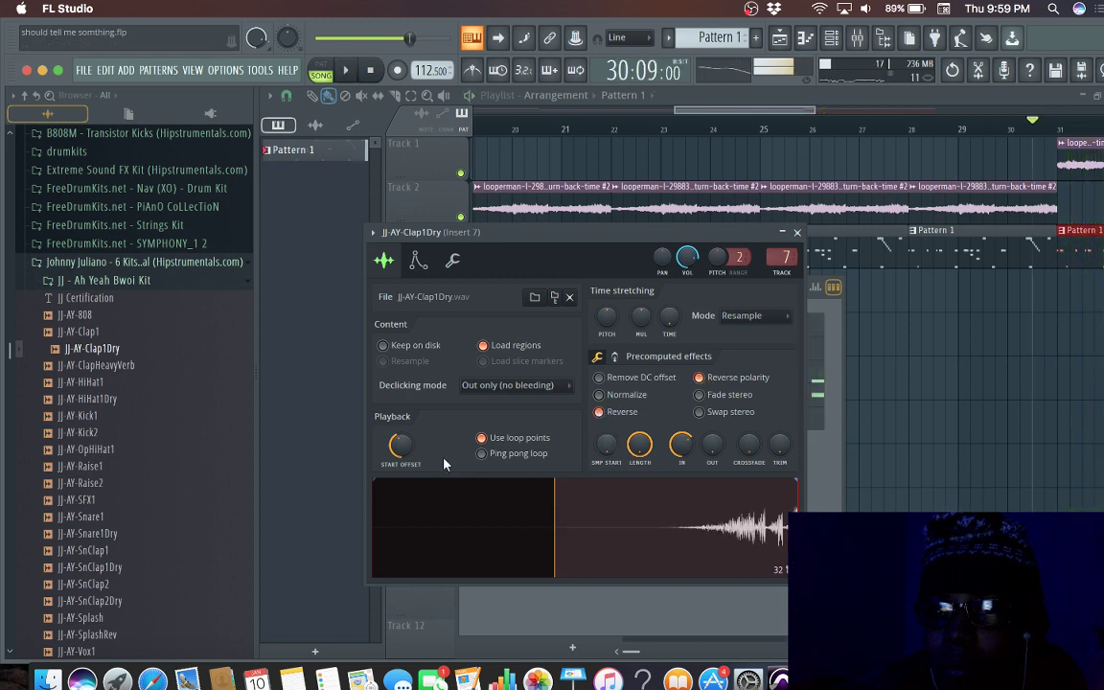
# Step: Raise the JJ-AY-Clap1Dry start offset to about two thirds of the waveform, checking it in playback
pyautogui.moveTo(402, 453); pyautogui.dragTo(402, 427)
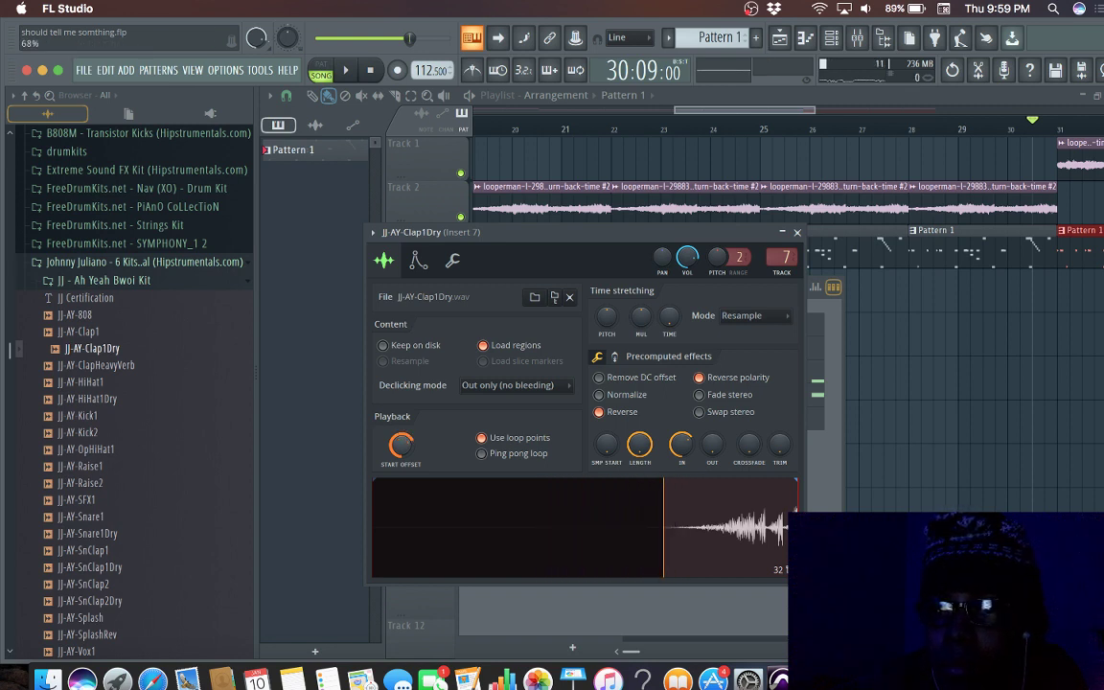
pyautogui.press('space')
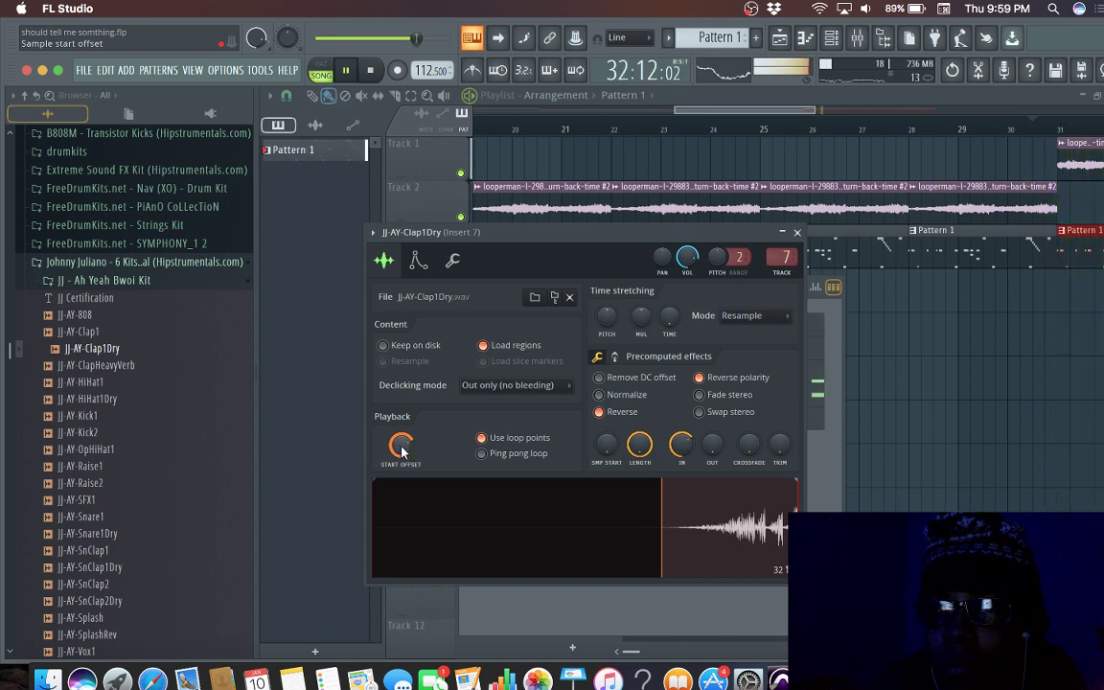
pyautogui.moveTo(403, 450); pyautogui.dragTo(402, 452)
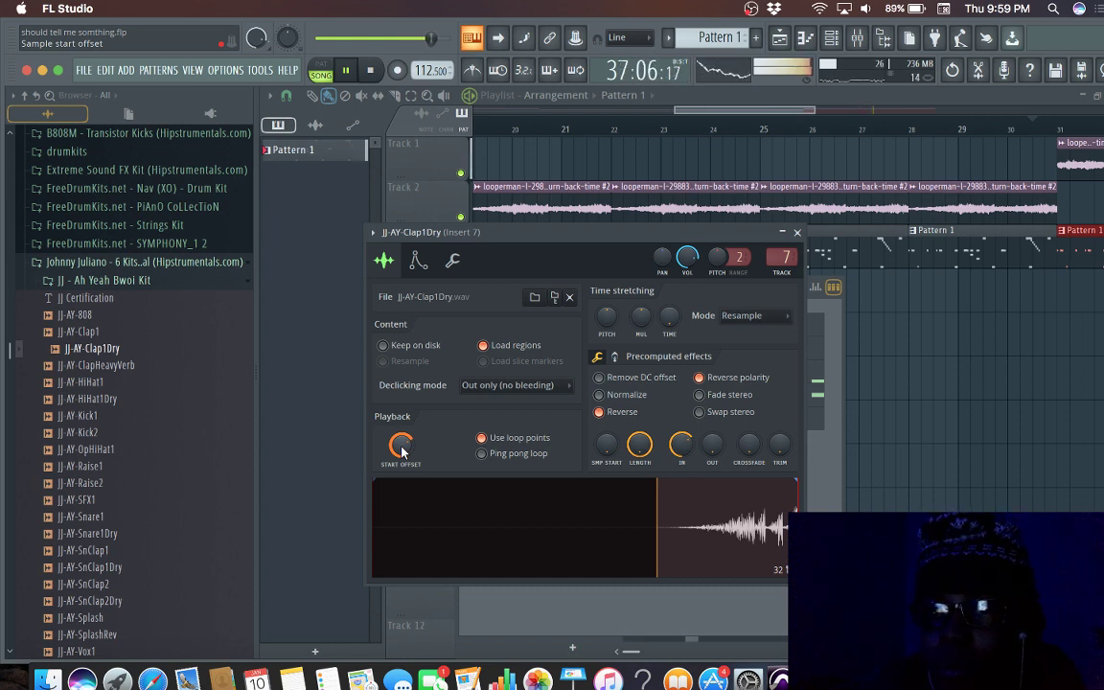
# Step: Turn off Reverse on the JJ-AY-Clap1Dry sample, remove its fade-in and enable Reverse polarity
pyautogui.click(702, 379)
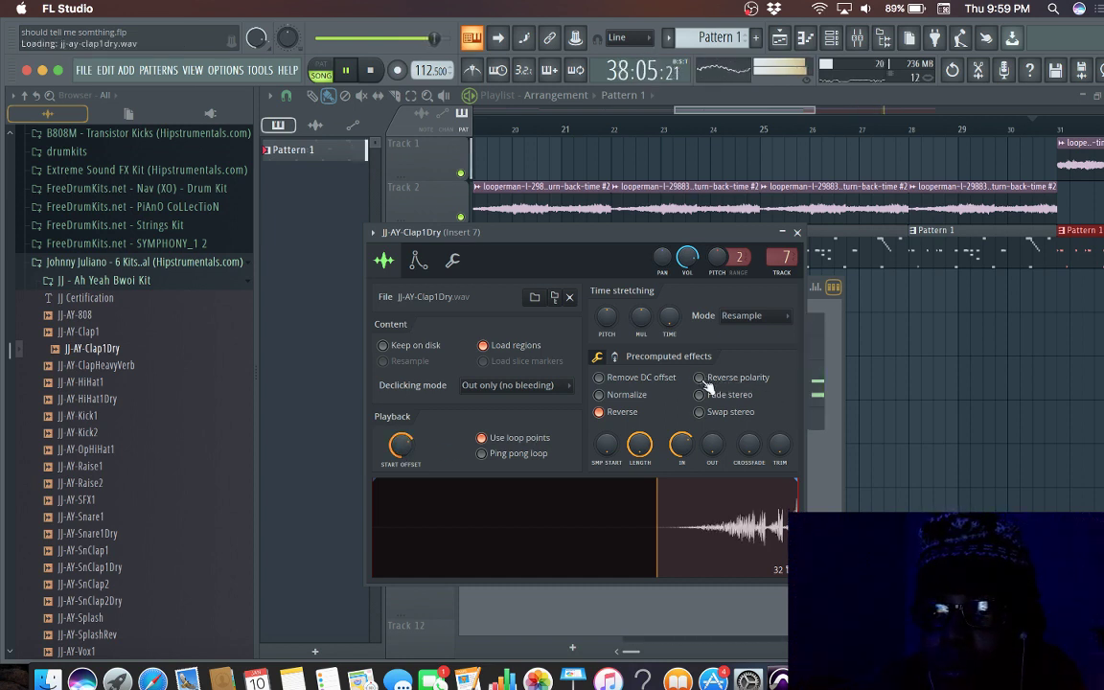
pyautogui.click(703, 379)
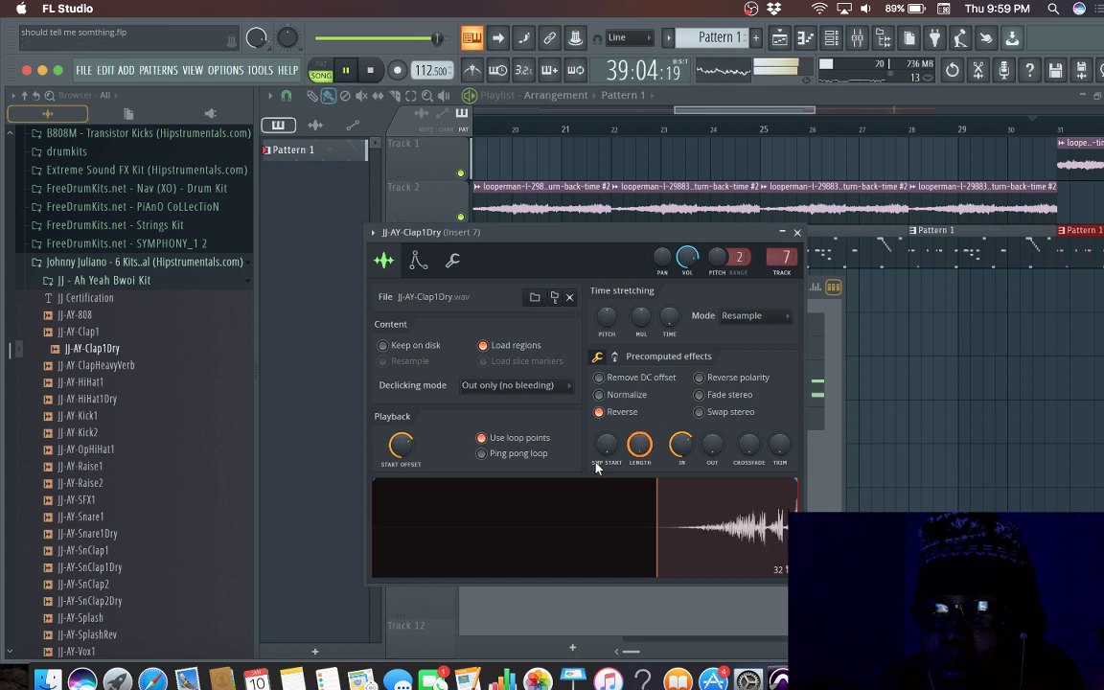
pyautogui.click(611, 412)
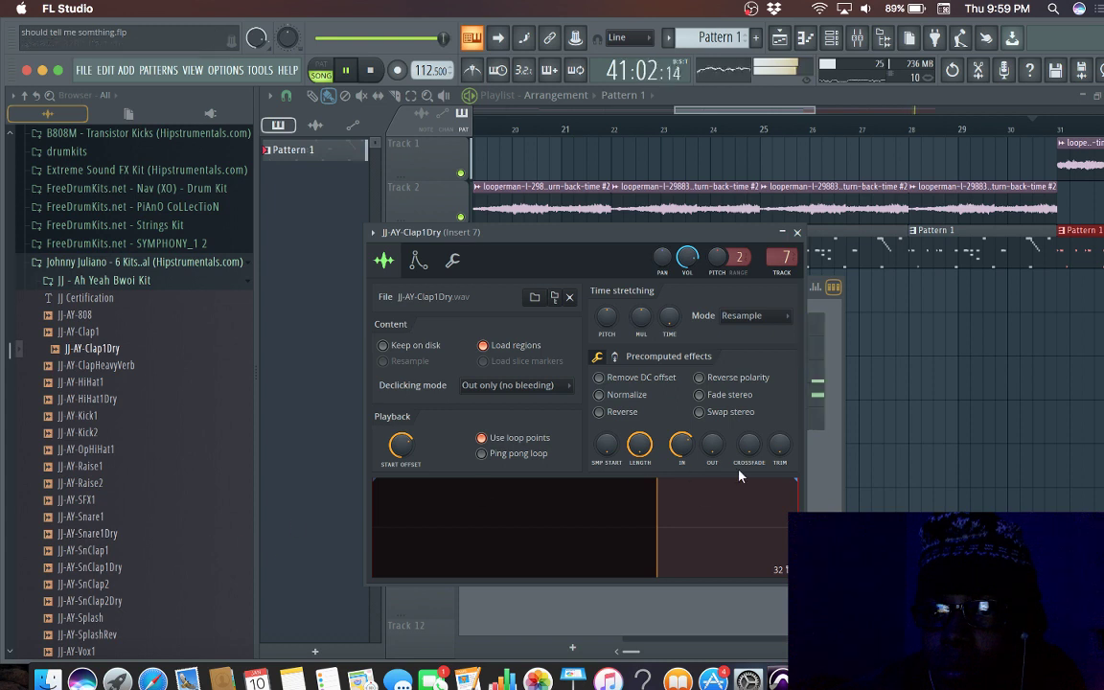
pyautogui.moveTo(681, 442); pyautogui.dragTo(681, 484)
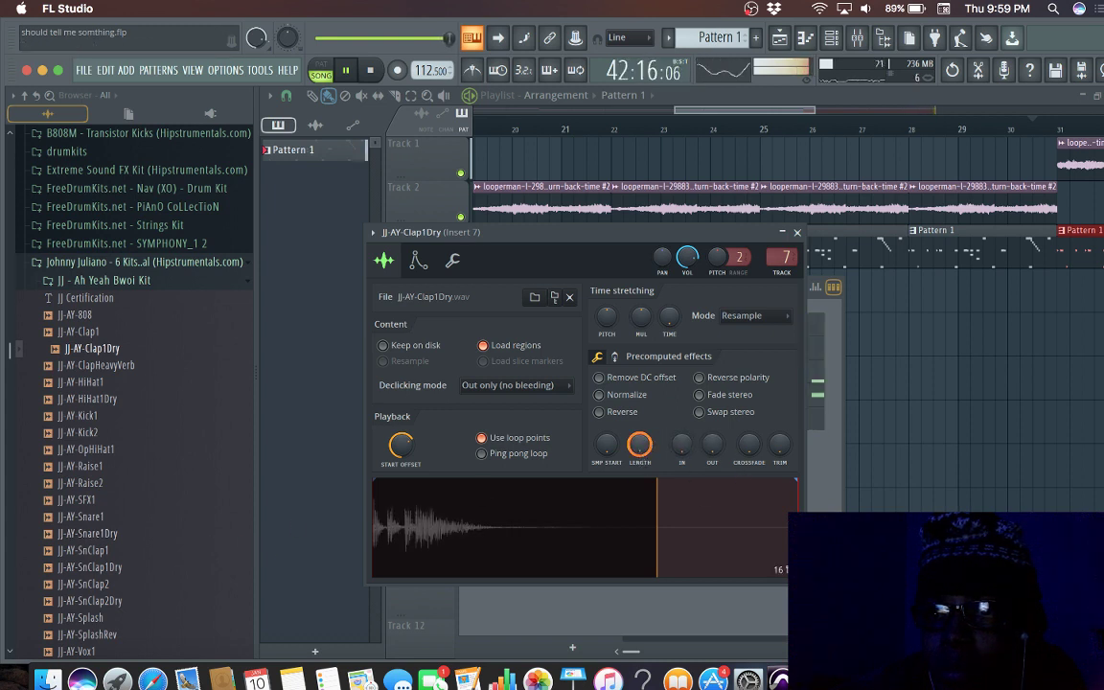
pyautogui.click(704, 379)
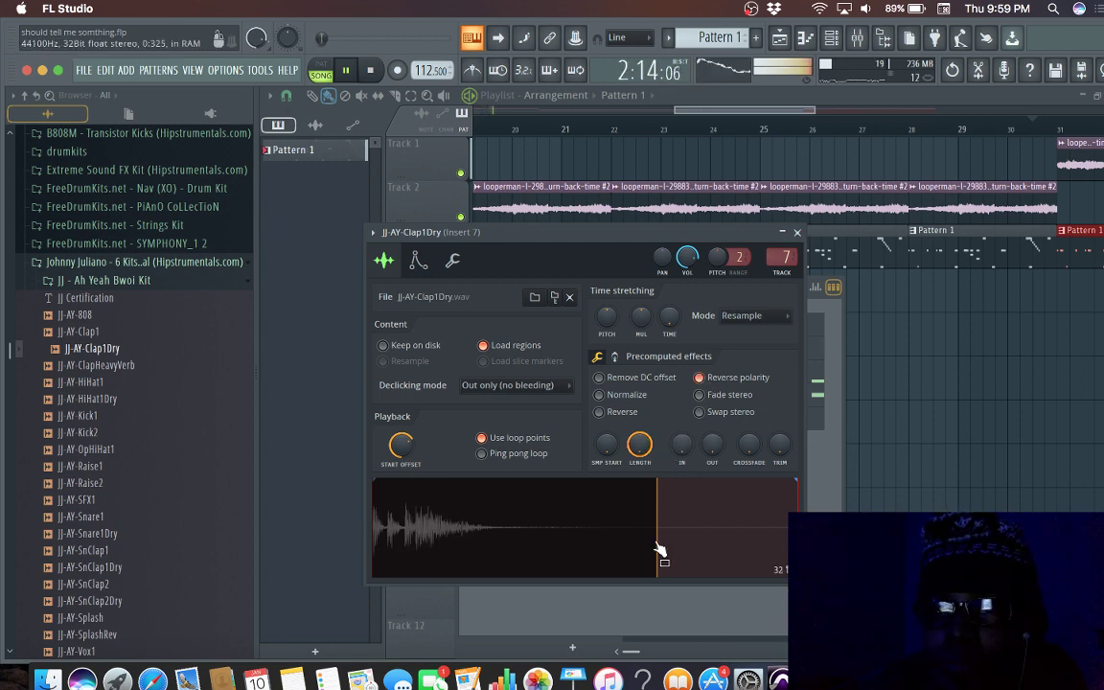
pyautogui.moveTo(660, 554); pyautogui.dragTo(373, 535)
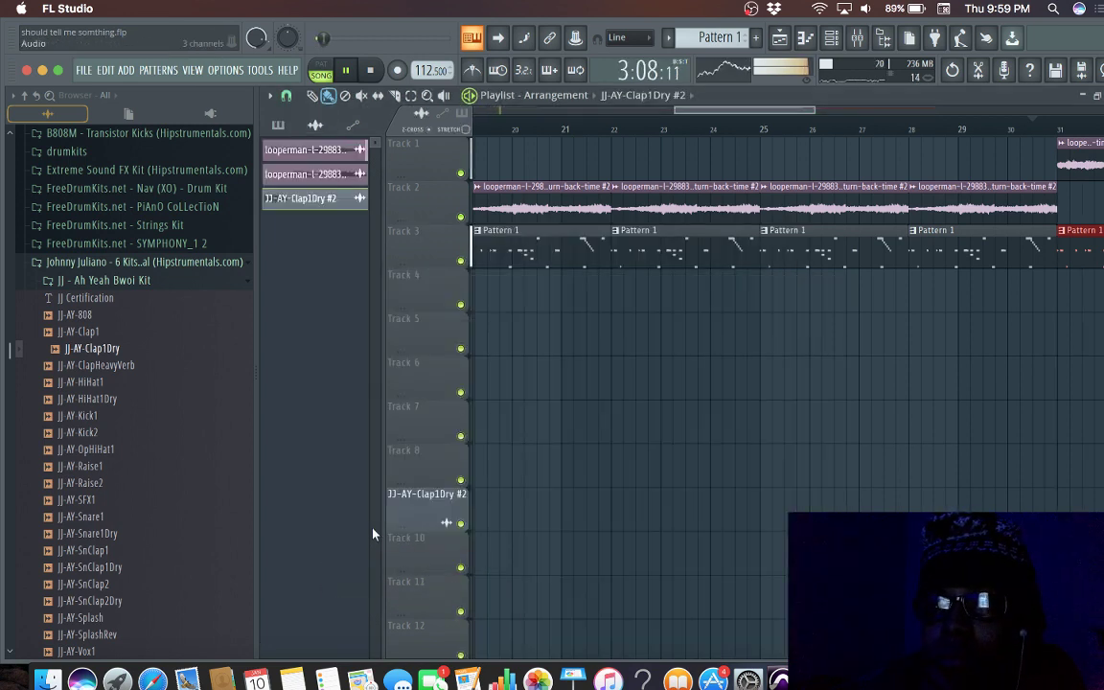
pyautogui.press('space')
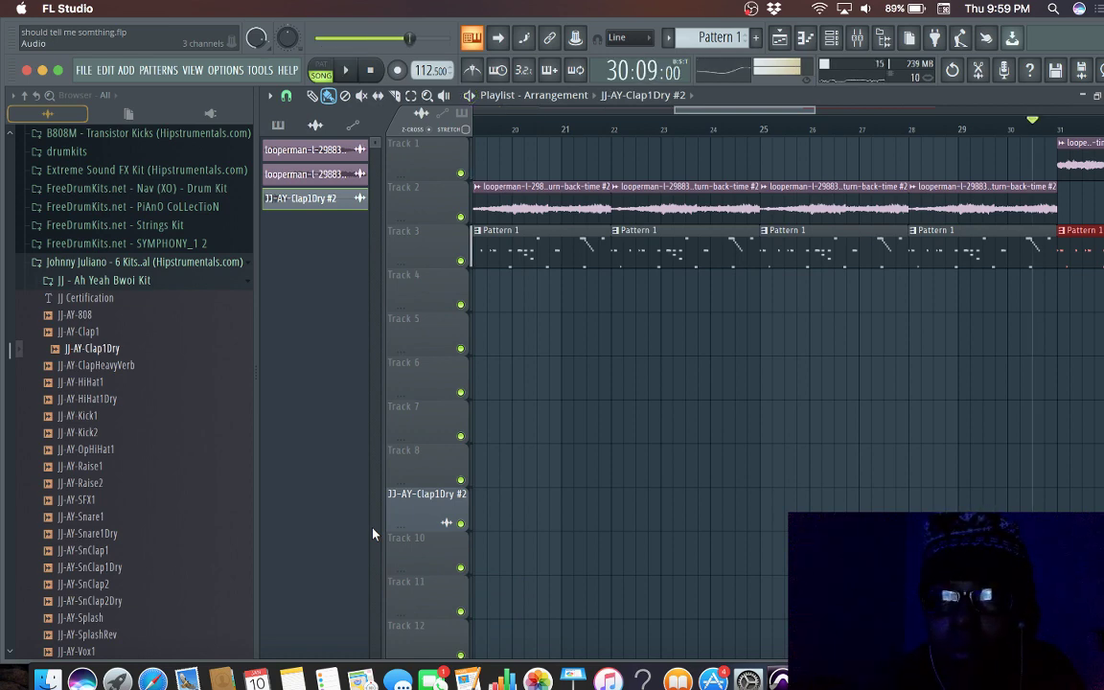
pyautogui.press('super+z')
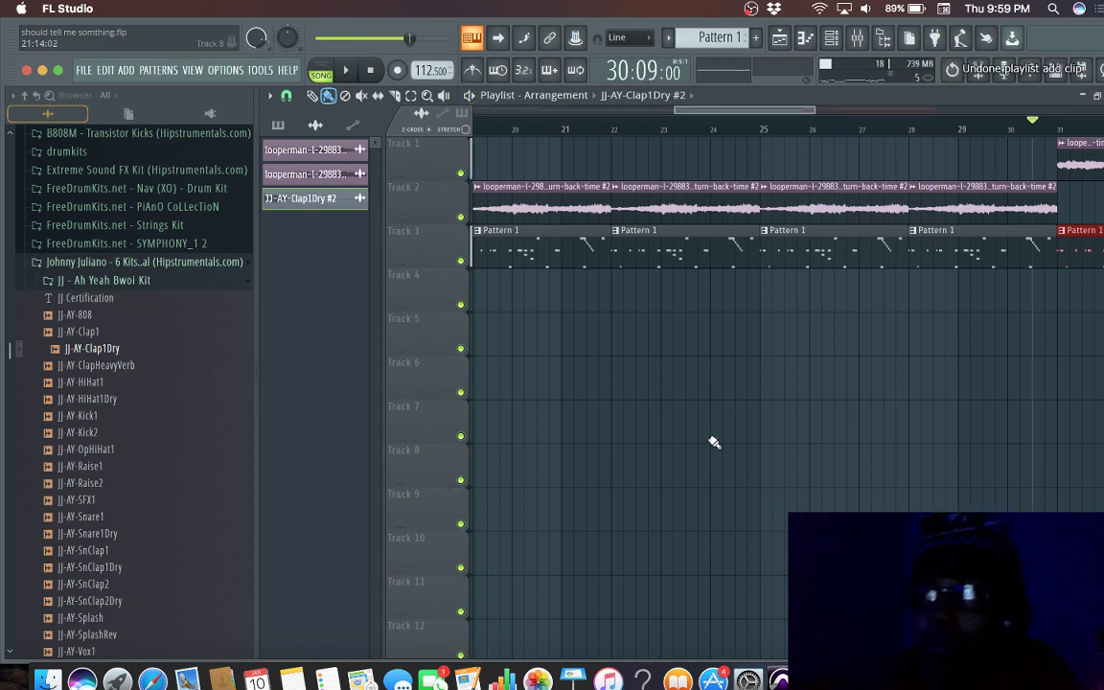
pyautogui.press('space')
pyautogui.press('space')
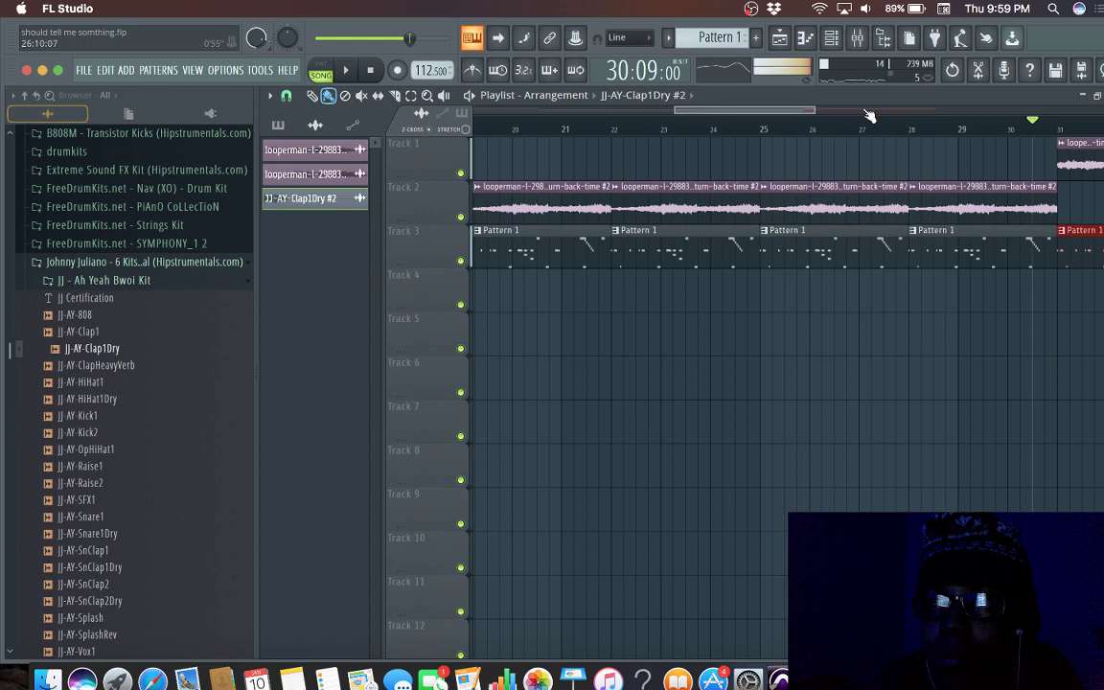
# Step: Bring up the mixer and channel rack, and inspect the project's audio clip channels during playback
pyautogui.click(858, 37)
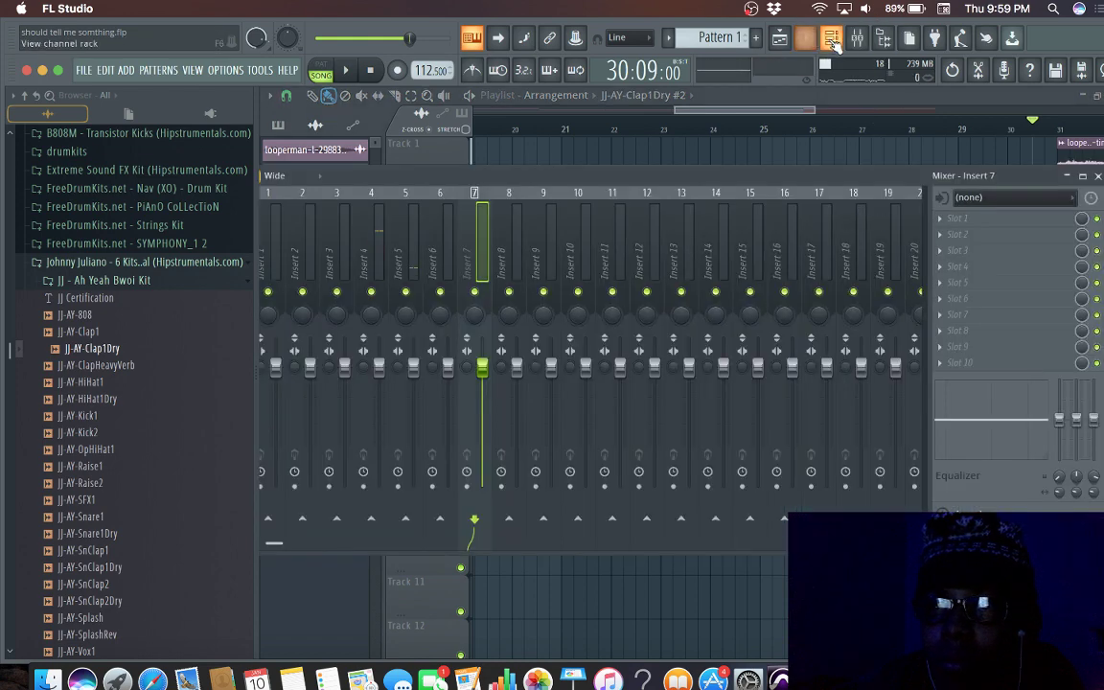
pyautogui.click(832, 38)
pyautogui.press('space')
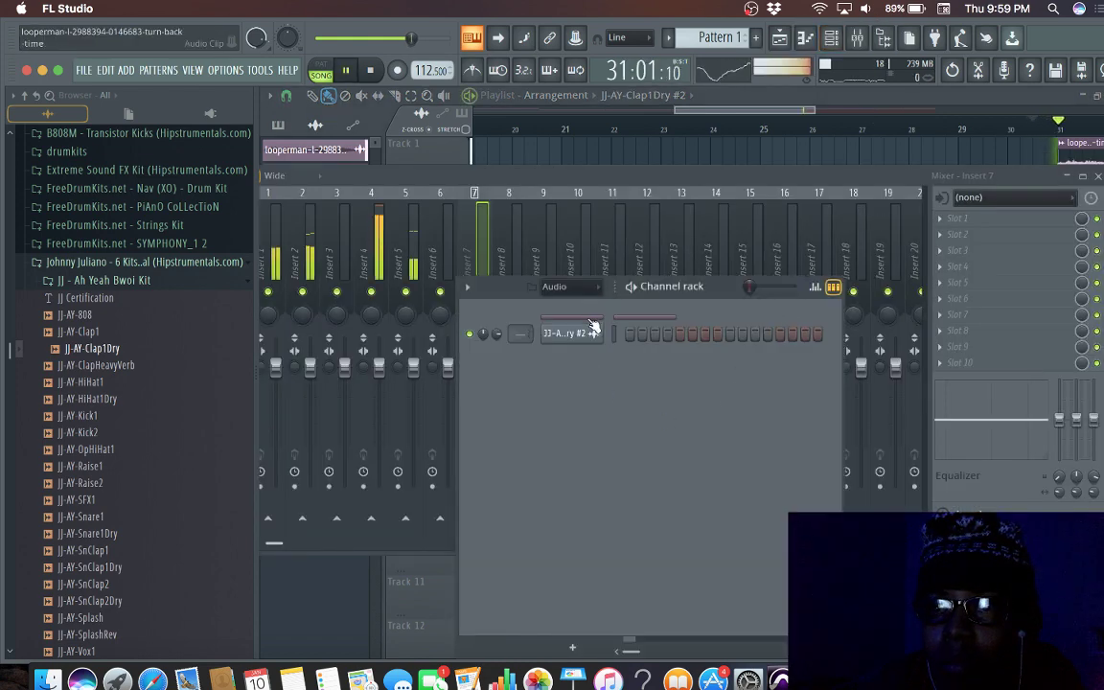
pyautogui.moveTo(593, 328); pyautogui.dragTo(596, 322)
pyautogui.rightClick(589, 324)
pyautogui.click(582, 345)
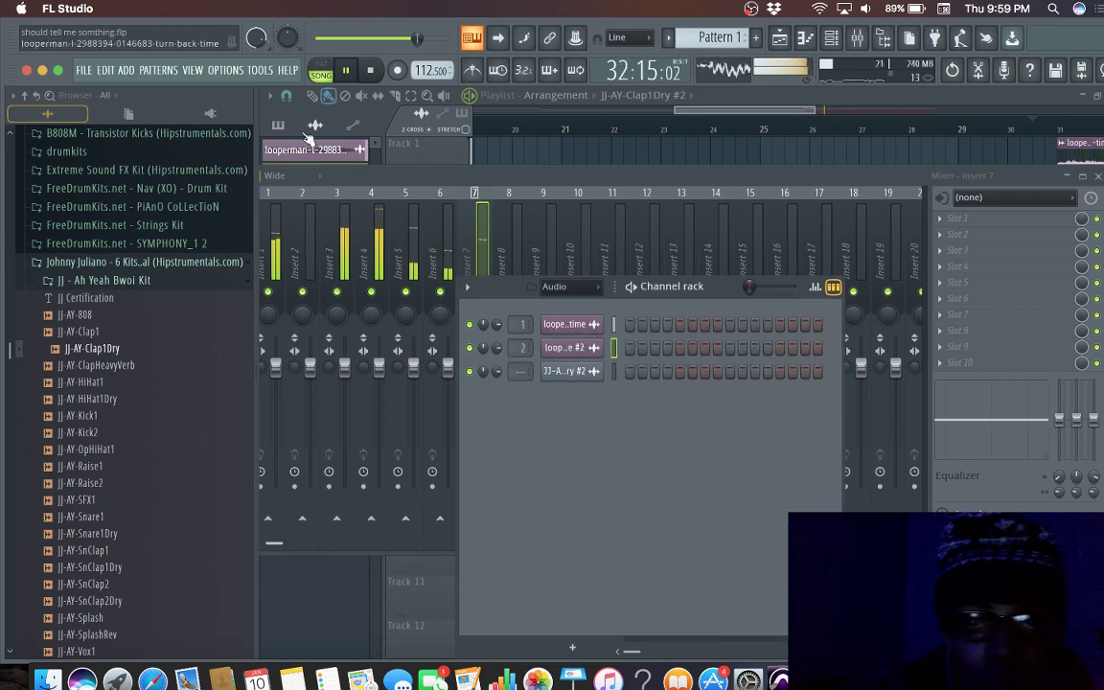
# Step: Make Pattern 1 the active playlist source and display the channel rack over the playlist
pyautogui.click(280, 123)
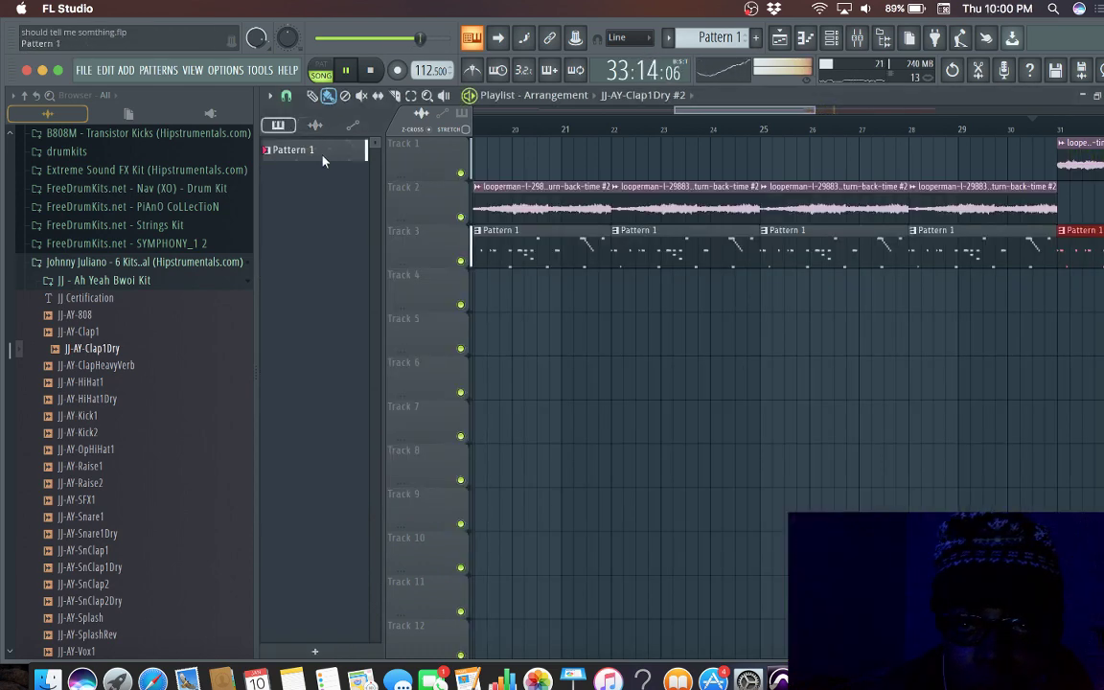
pyautogui.click(323, 157)
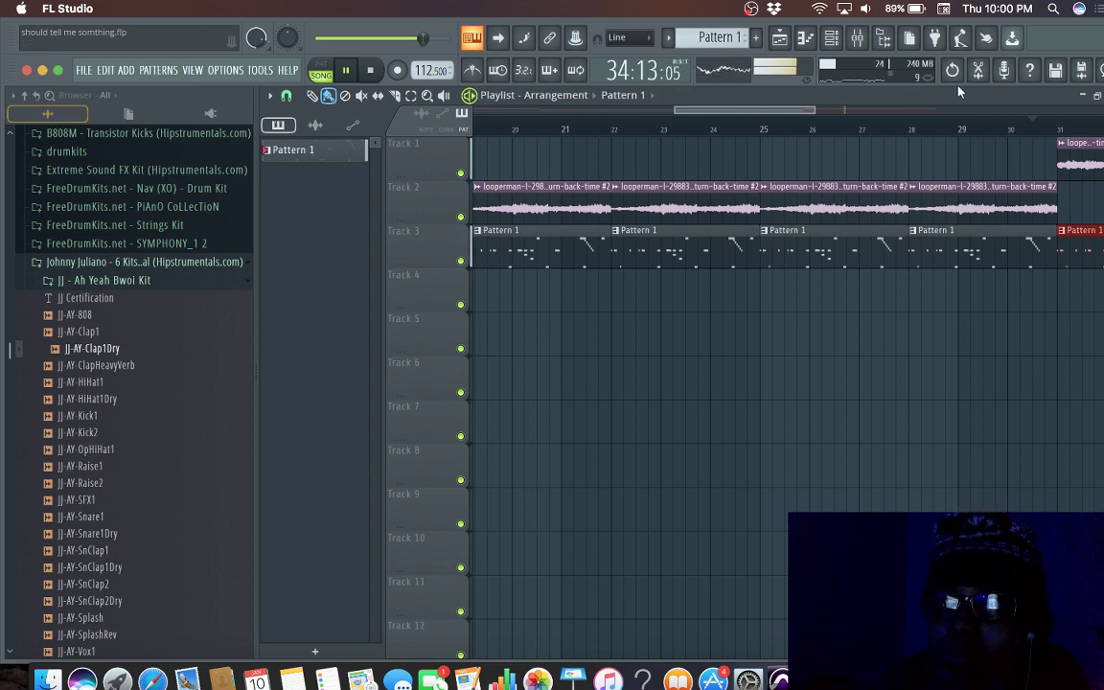
pyautogui.press('F6')
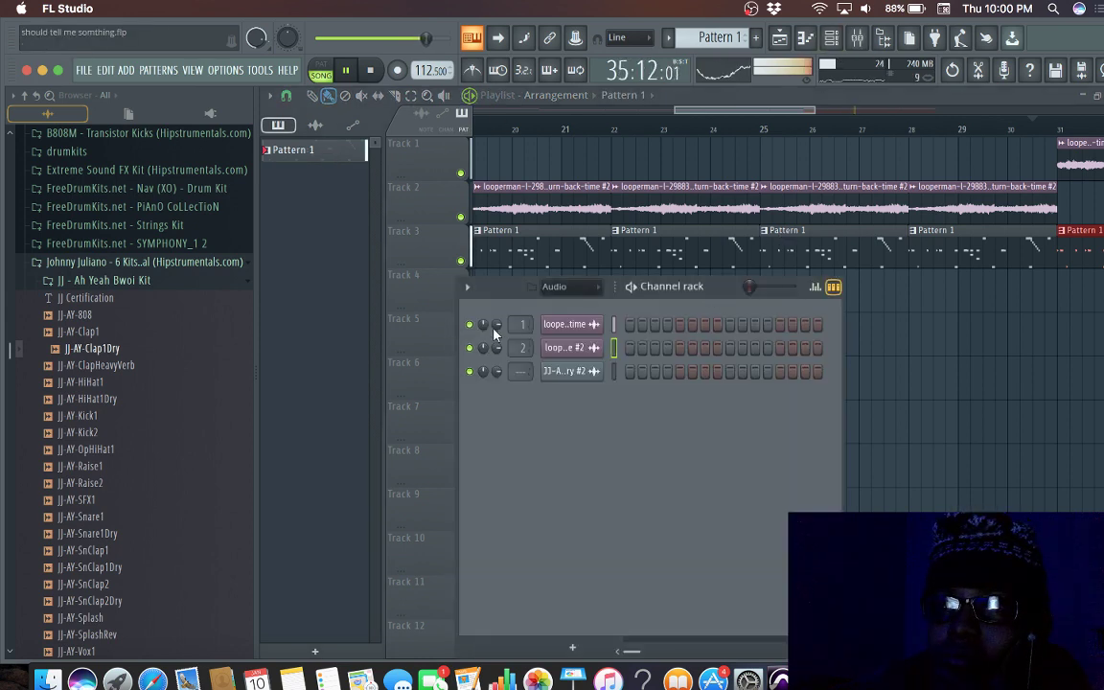
# Step: Preview the JJ-AY-HiHat1Dry and JJ-AY-HiHat1 samples, and inspect the Snare (1) and JJ-AY-Clap1Dry notes in the piano roll
pyautogui.click(148, 400)
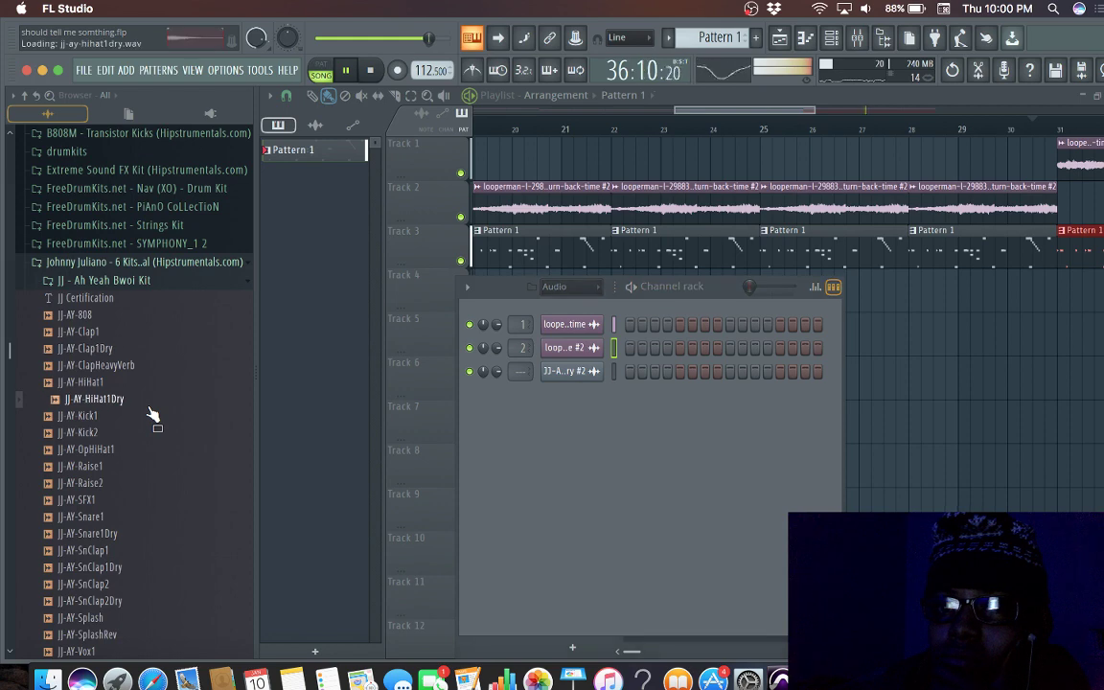
pyautogui.click(141, 382)
pyautogui.press('F6')
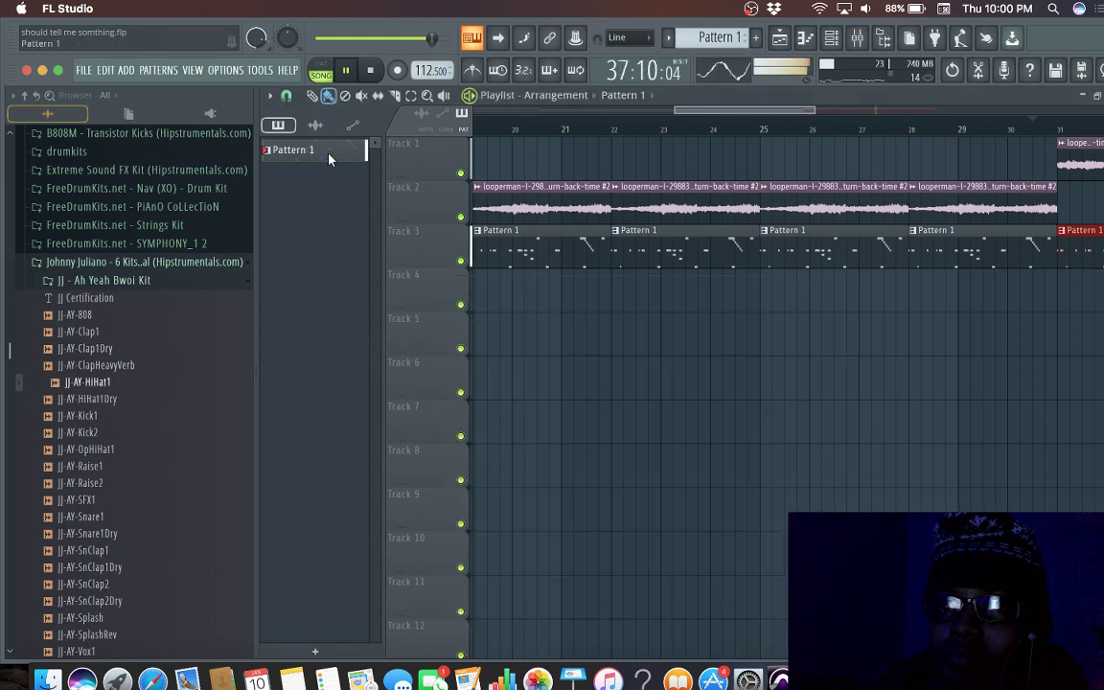
pyautogui.press('F7')
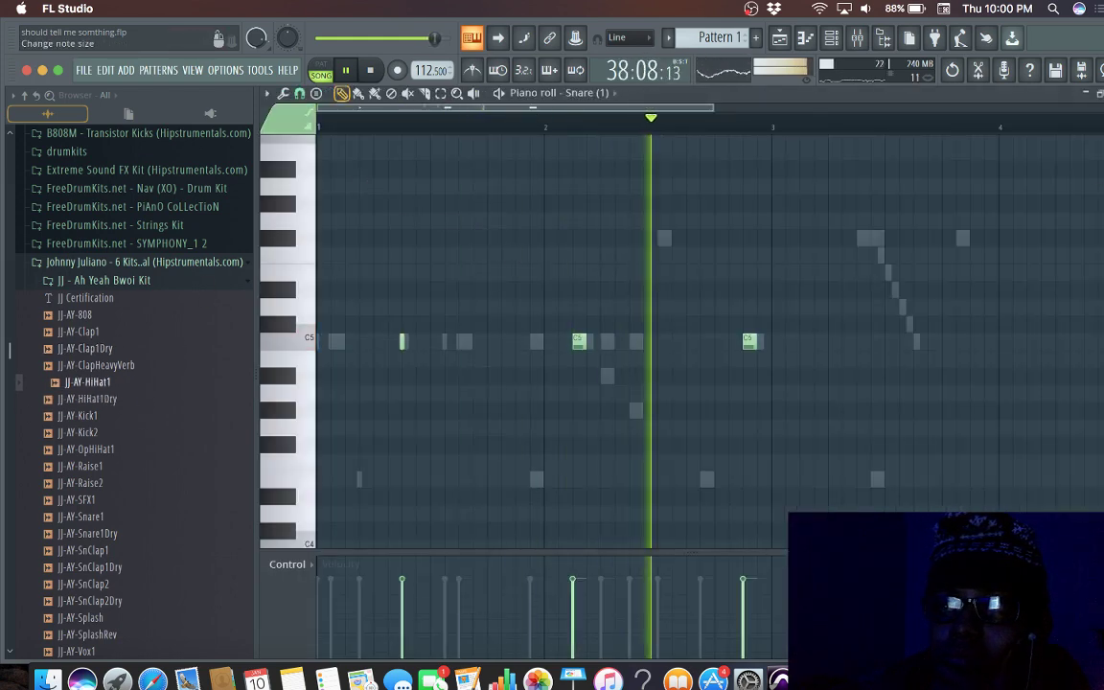
pyautogui.click(831, 40)
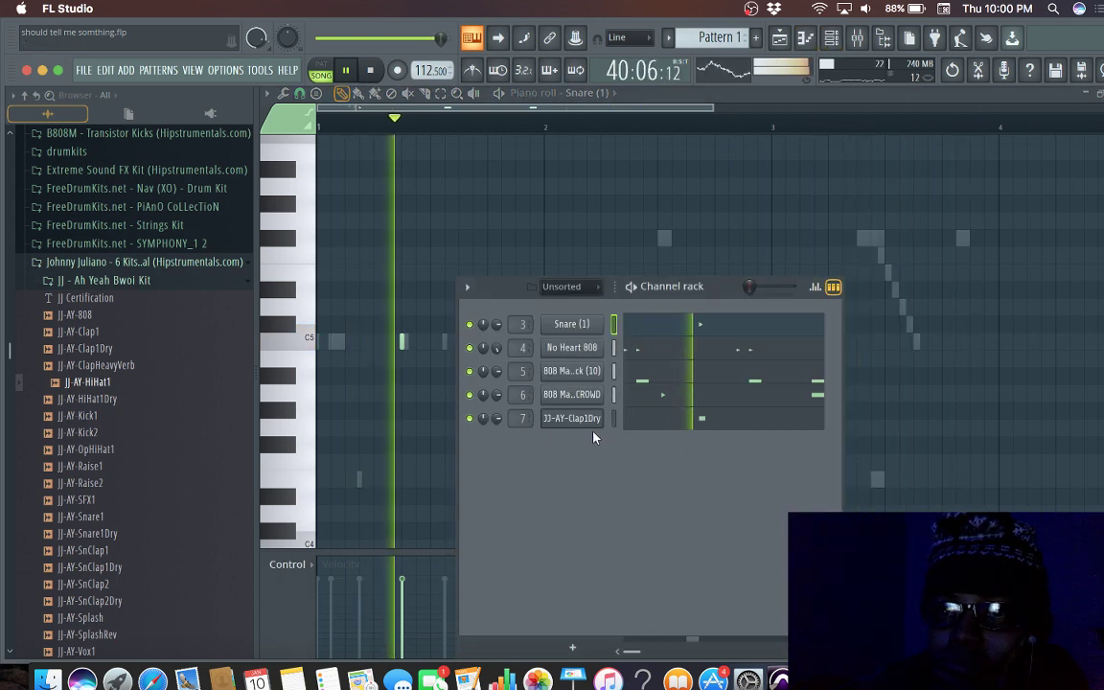
pyautogui.click(623, 422)
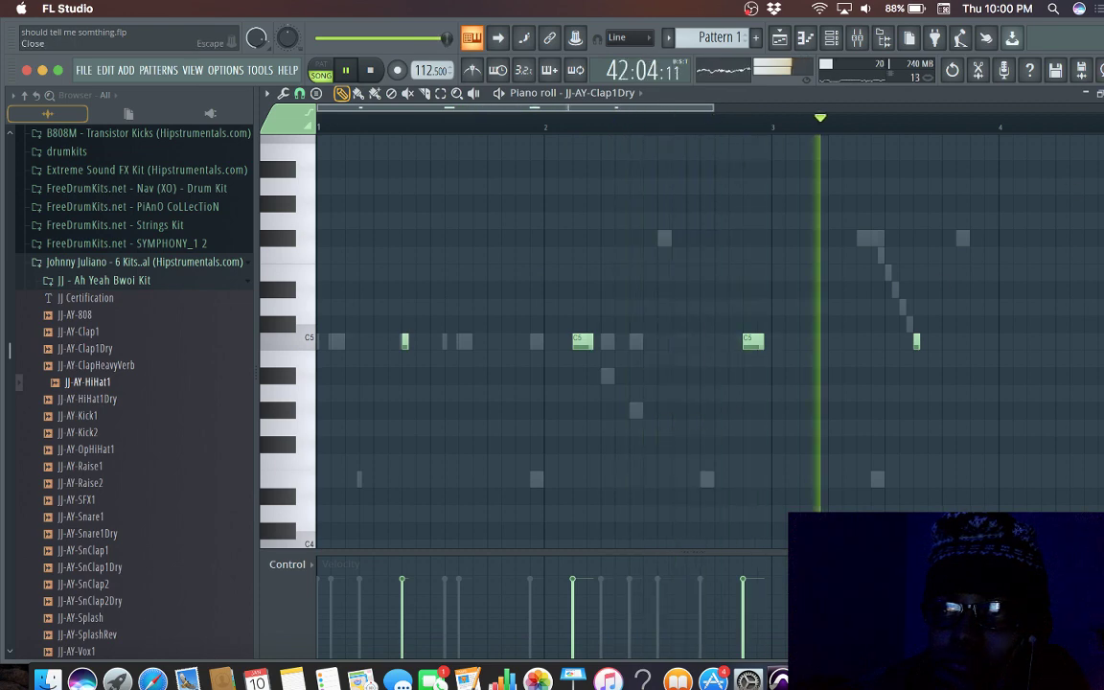
pyautogui.press('F7')
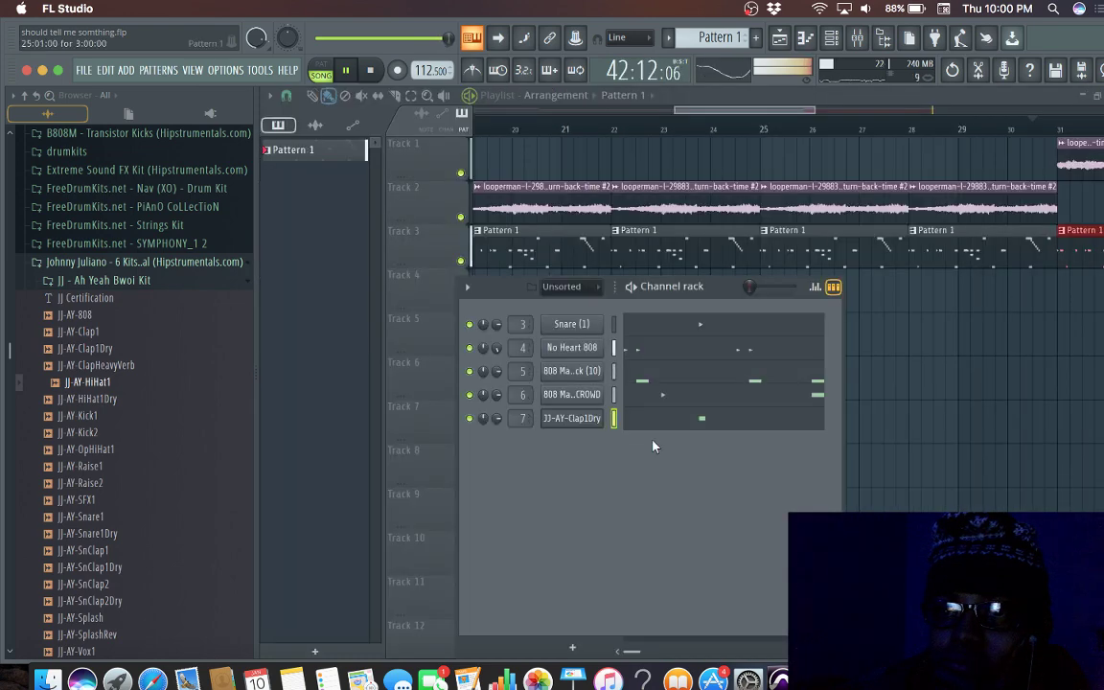
# Step: Turn off Reverse polarity on the JJ-AY-Clap1Dry channel and enable Reverse
pyautogui.click(571, 418)
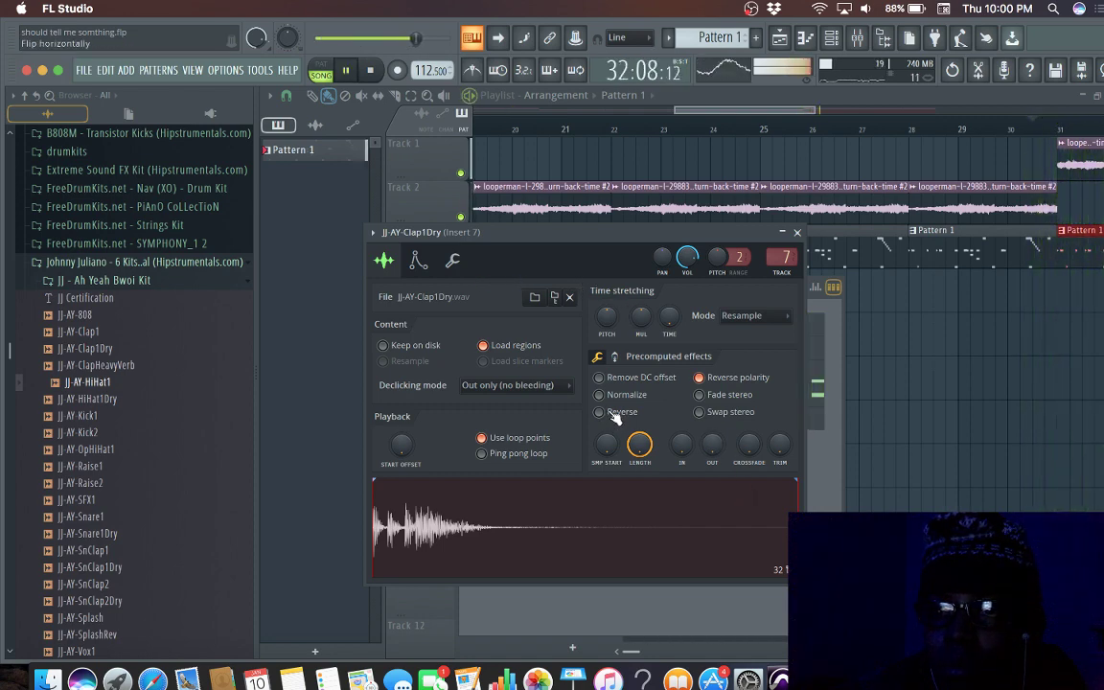
pyautogui.click(706, 381)
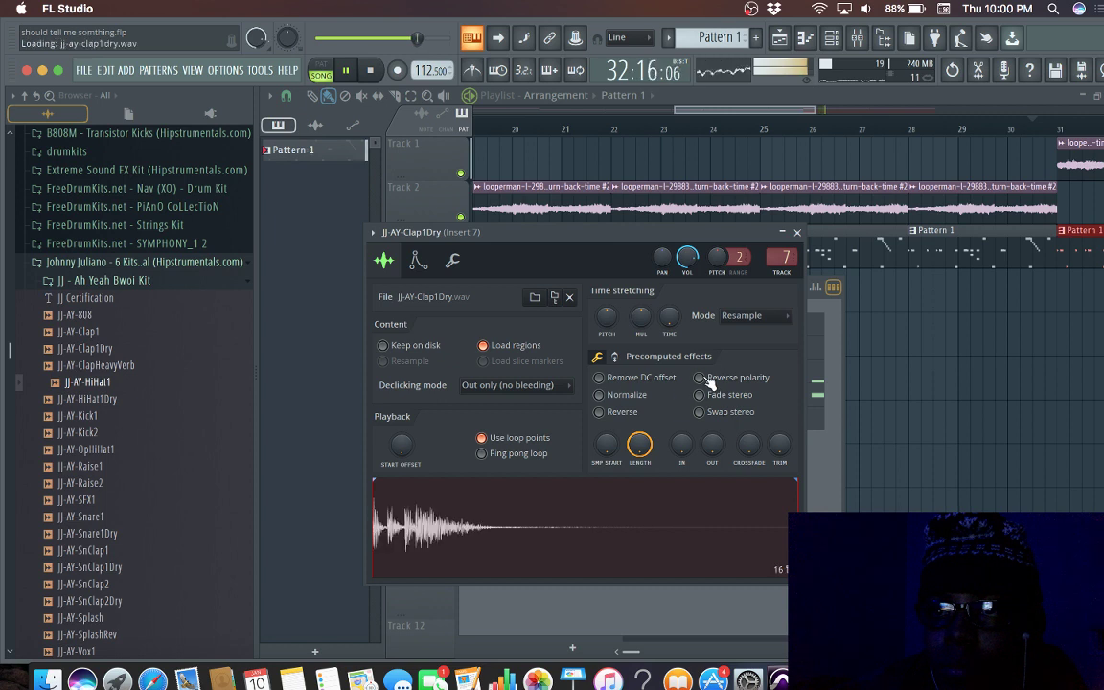
pyautogui.click(601, 415)
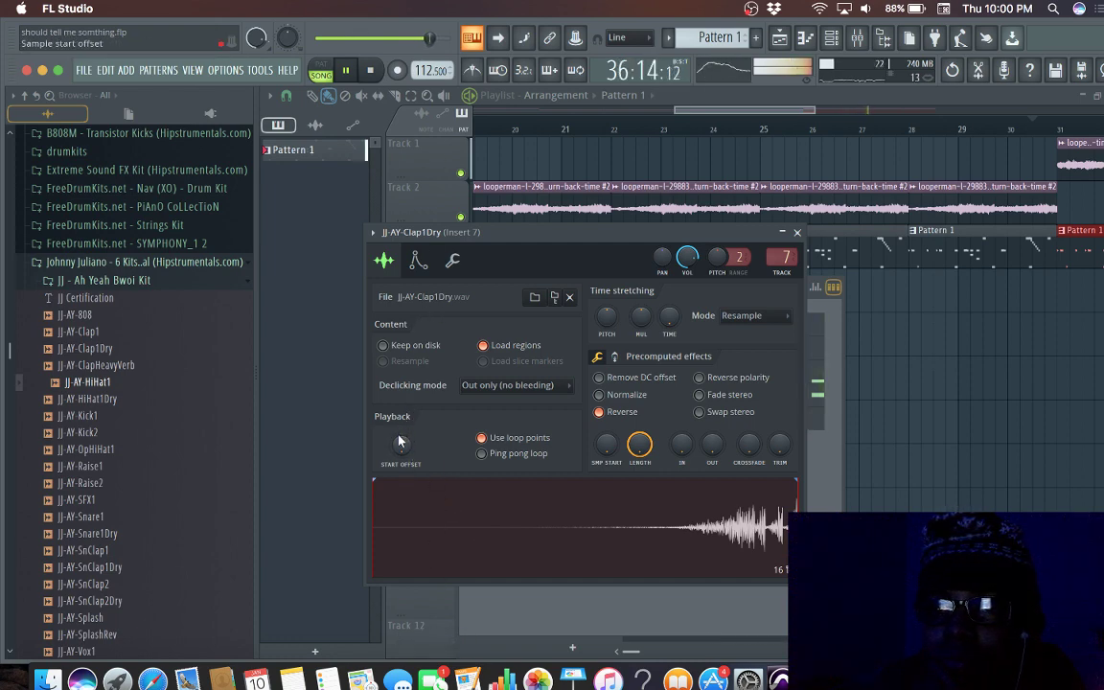
# Step: Raise the JJ-AY-Clap1Dry start offset to just past the middle of the waveform and turn off Use loop points
pyautogui.moveTo(400, 444); pyautogui.dragTo(399, 407)
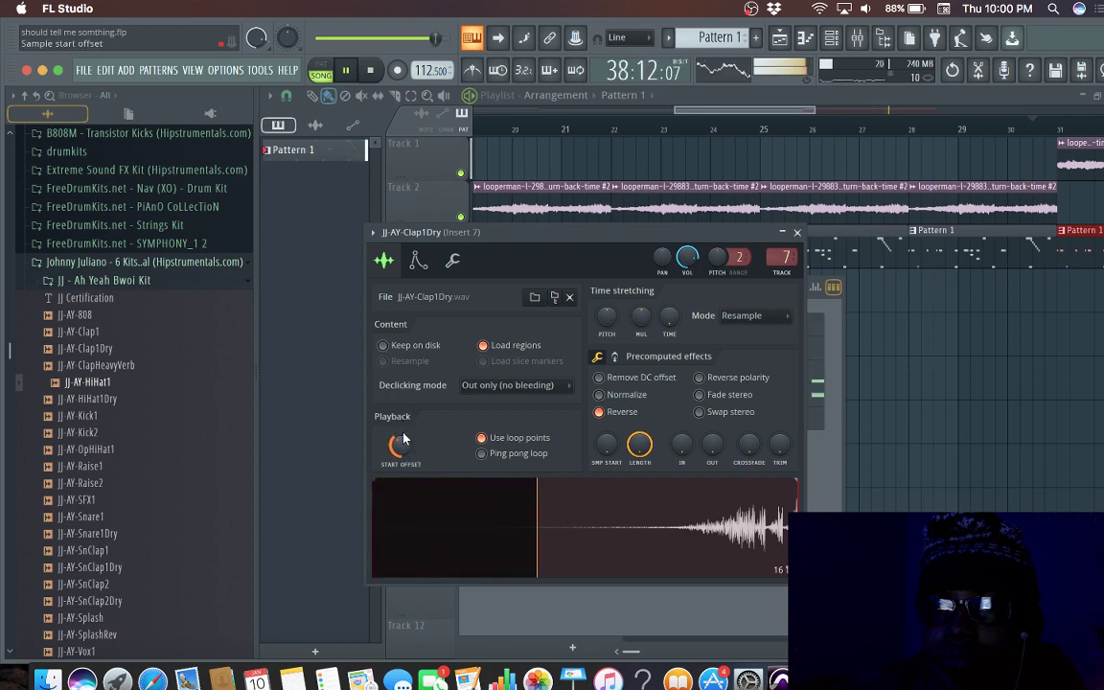
pyautogui.scroll(4, 401, 445)
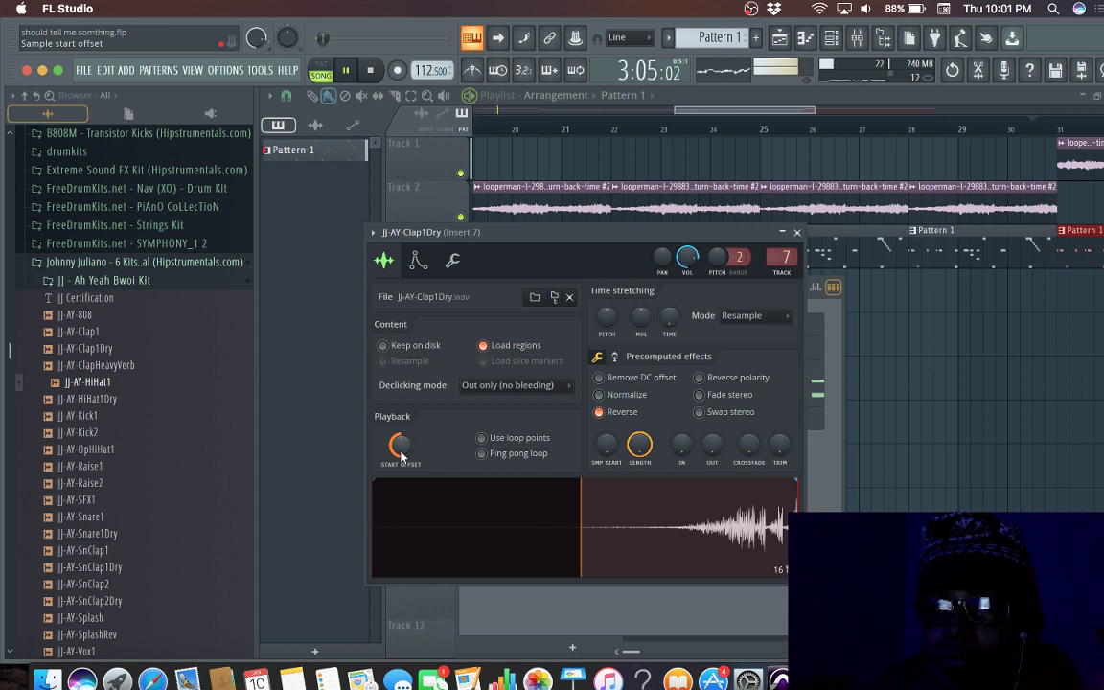
pyautogui.moveTo(400, 443); pyautogui.dragTo(399, 436)
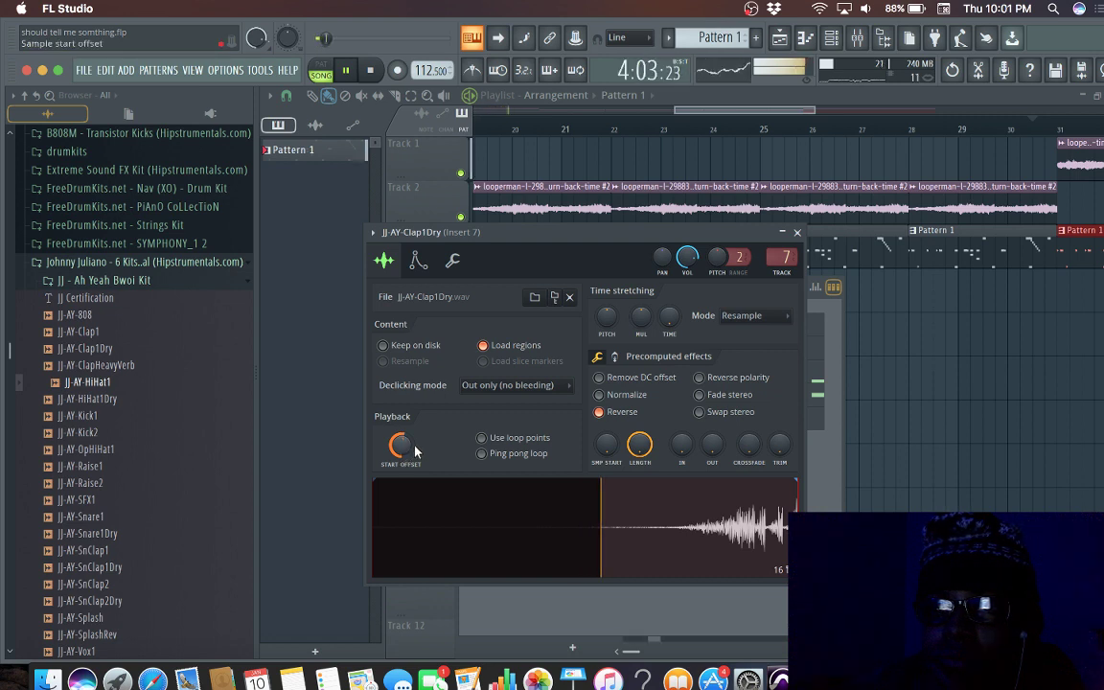
pyautogui.click(797, 234)
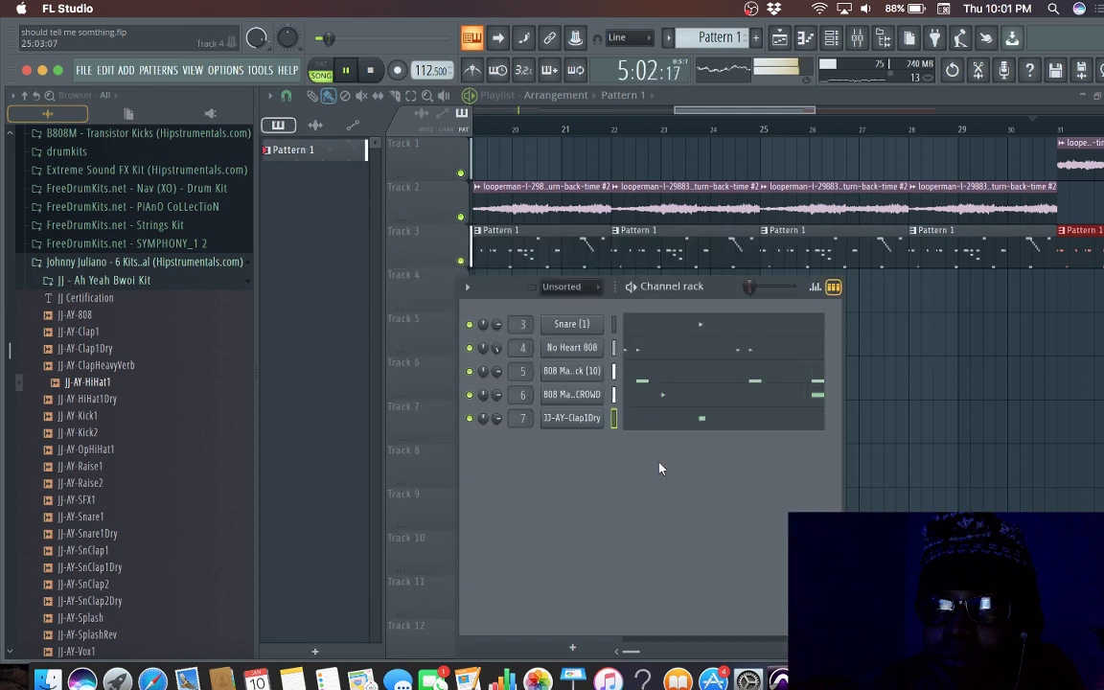
# Step: Preview JJ-AY-Clap1Dry and JJ-AY-ClapHeavyVerb, and replace the clap channel's sample with JJ-AY-ClapHeavyVerb
pyautogui.click(113, 349)
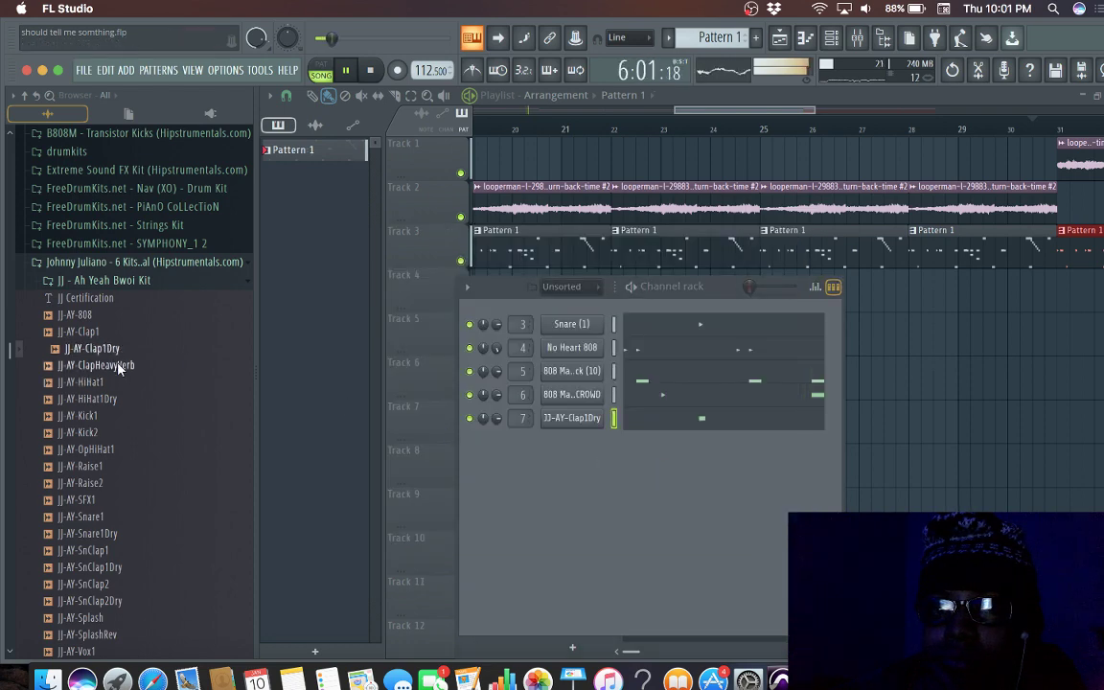
pyautogui.click(114, 365)
pyautogui.moveTo(128, 364); pyautogui.dragTo(574, 424)
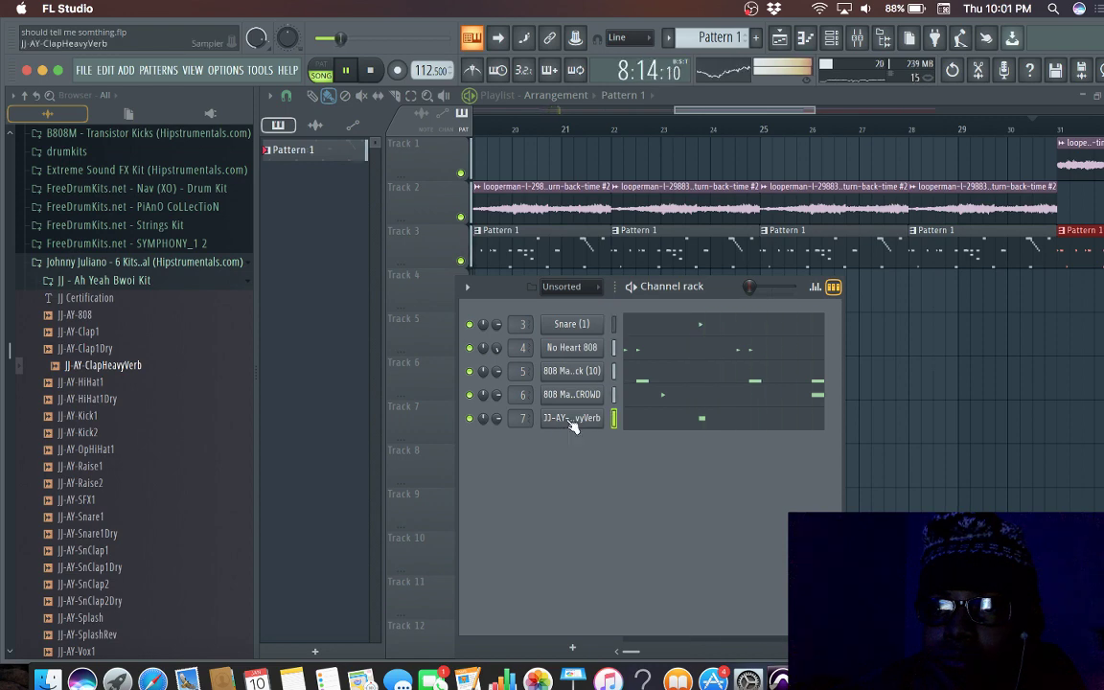
# Step: Adjust the JJ-AY-ClapHeavyVerb start offset to 64%, checking it in playback
pyautogui.click(572, 417)
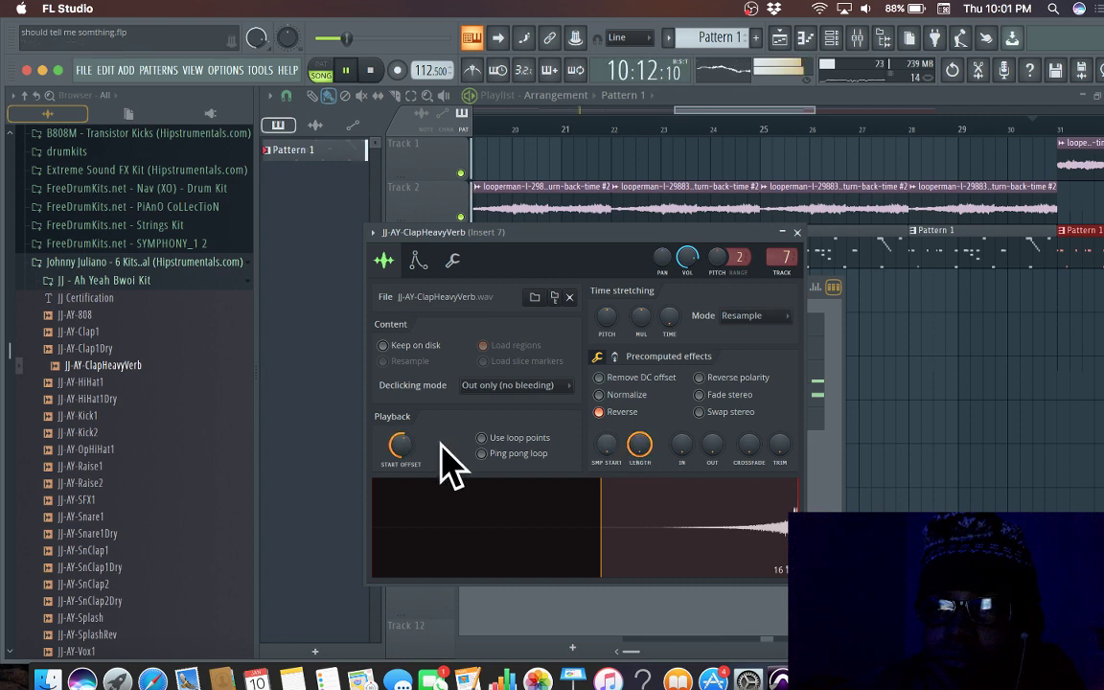
pyautogui.moveTo(400, 445); pyautogui.dragTo(401, 423)
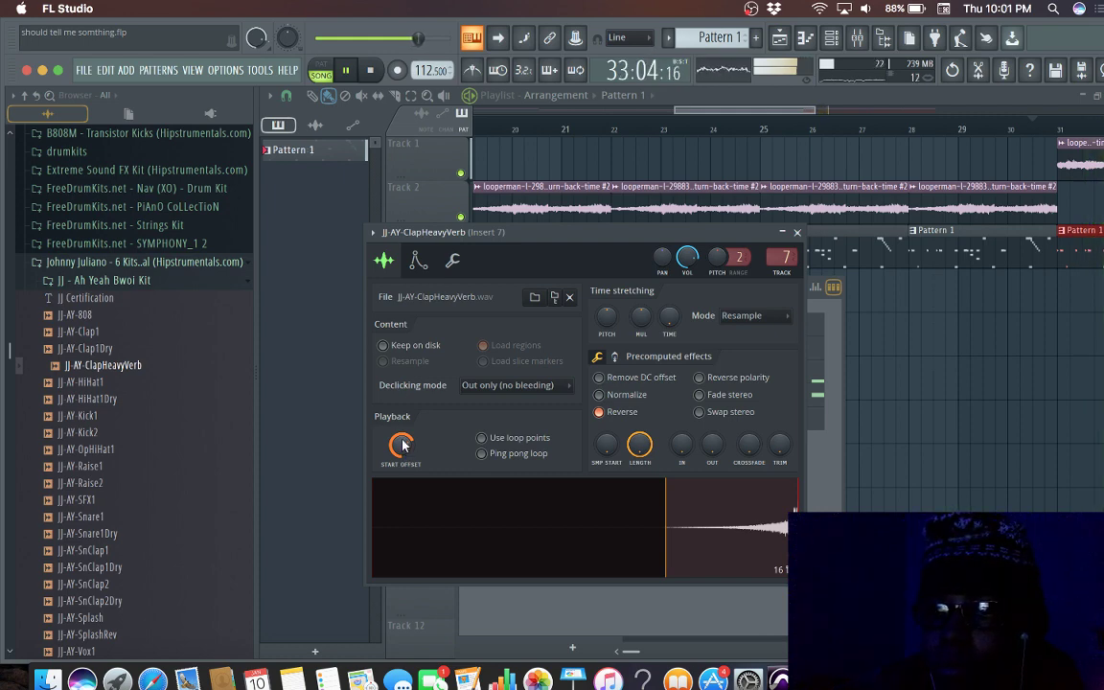
pyautogui.click(796, 232)
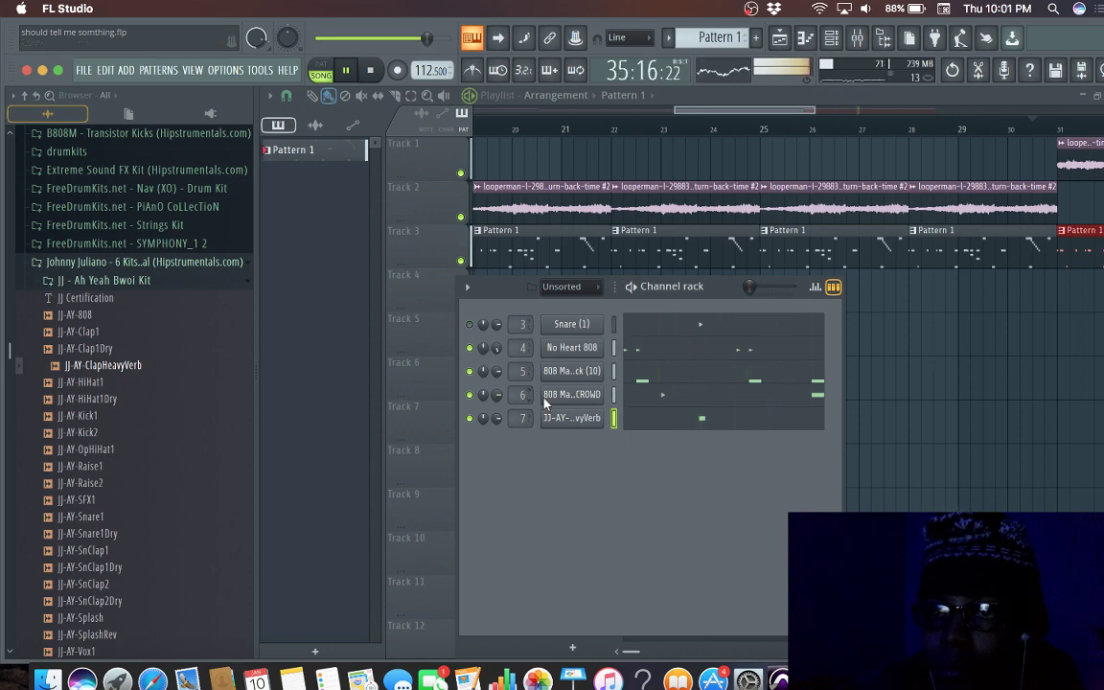
pyautogui.click(574, 418)
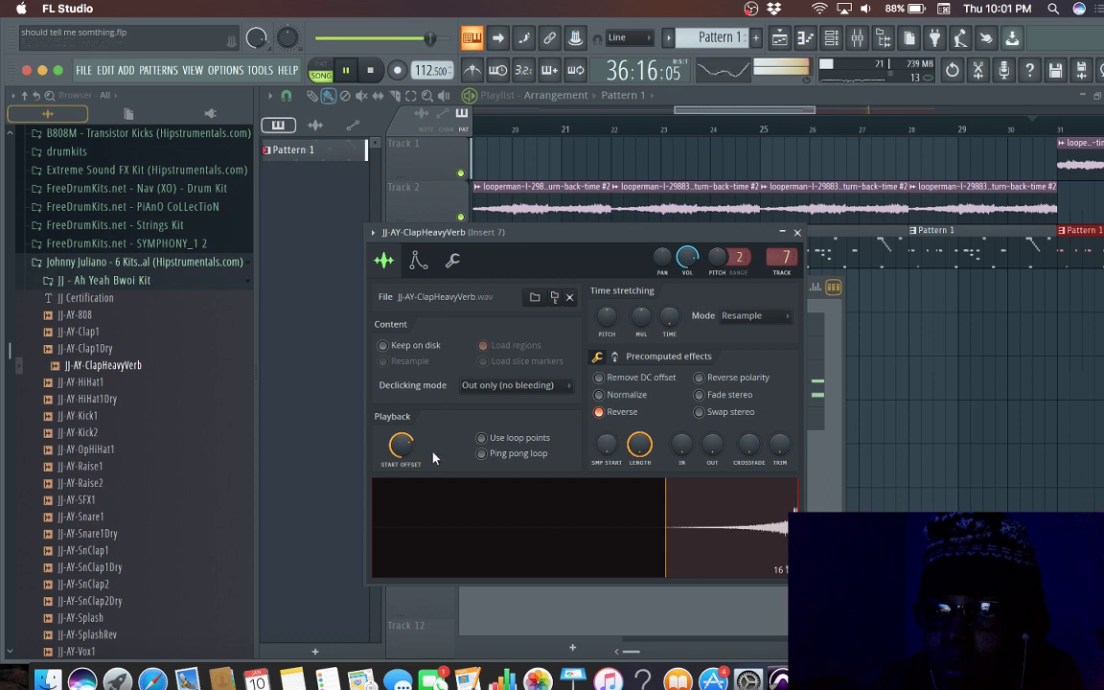
pyautogui.moveTo(401, 443); pyautogui.dragTo(401, 449)
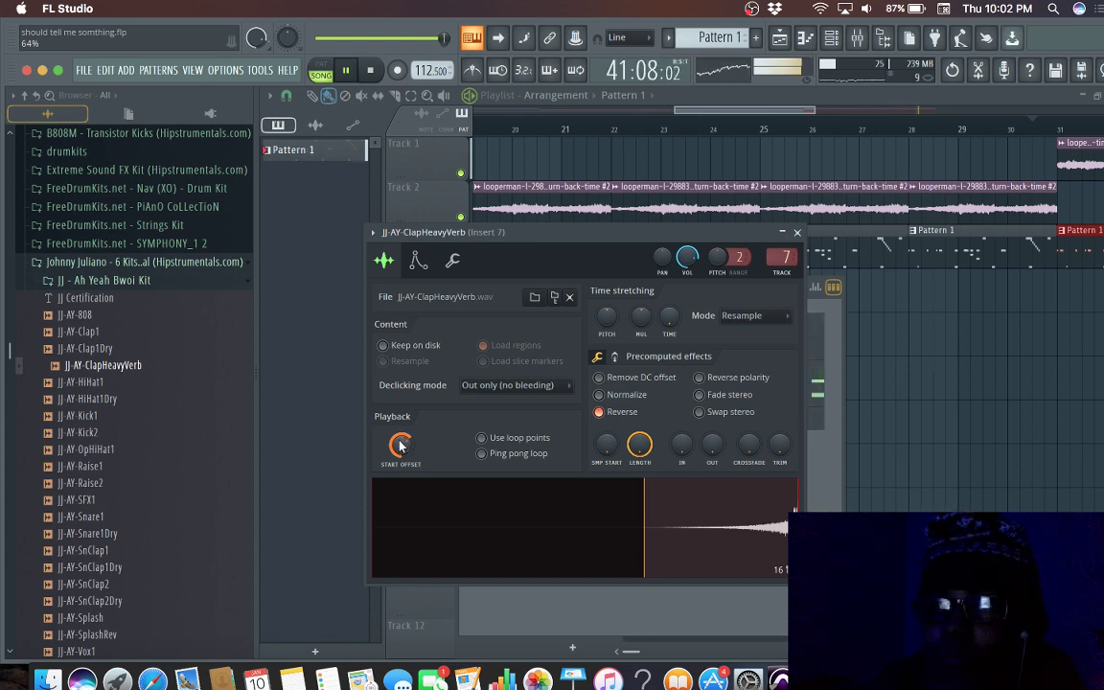
pyautogui.click(796, 232)
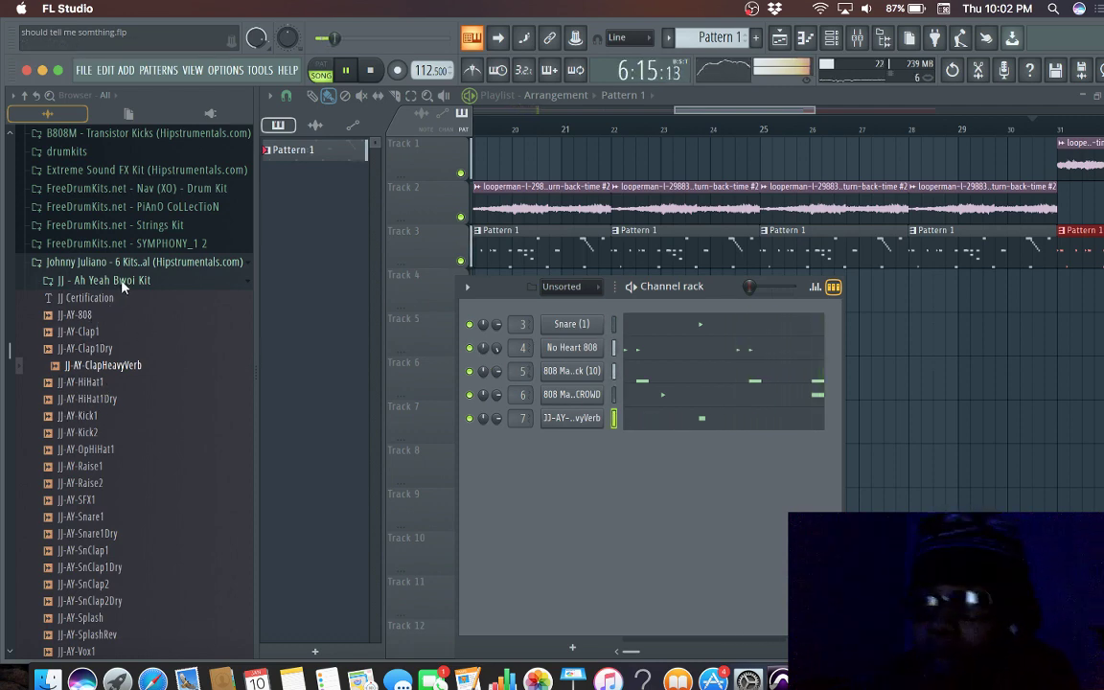
# Step: Browse the drum kits and expand the Hi Hat folder of the FreeDrumKits.net - Nav (XO) - Drum Kit
pyautogui.click(147, 264)
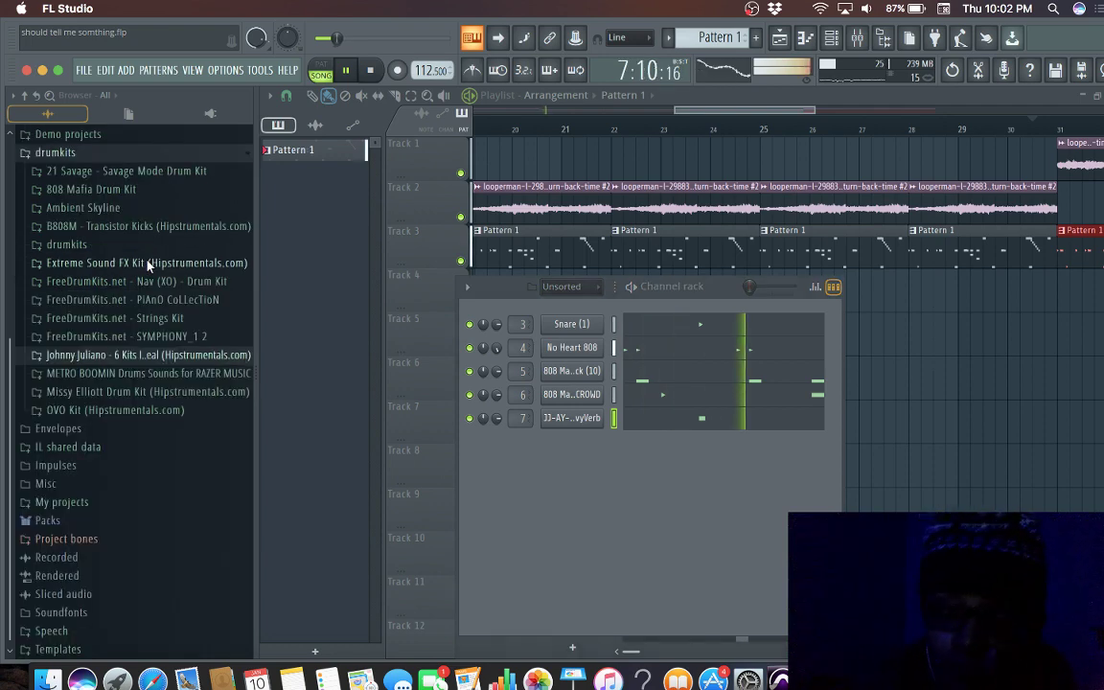
pyautogui.click(93, 234)
pyautogui.click(108, 232)
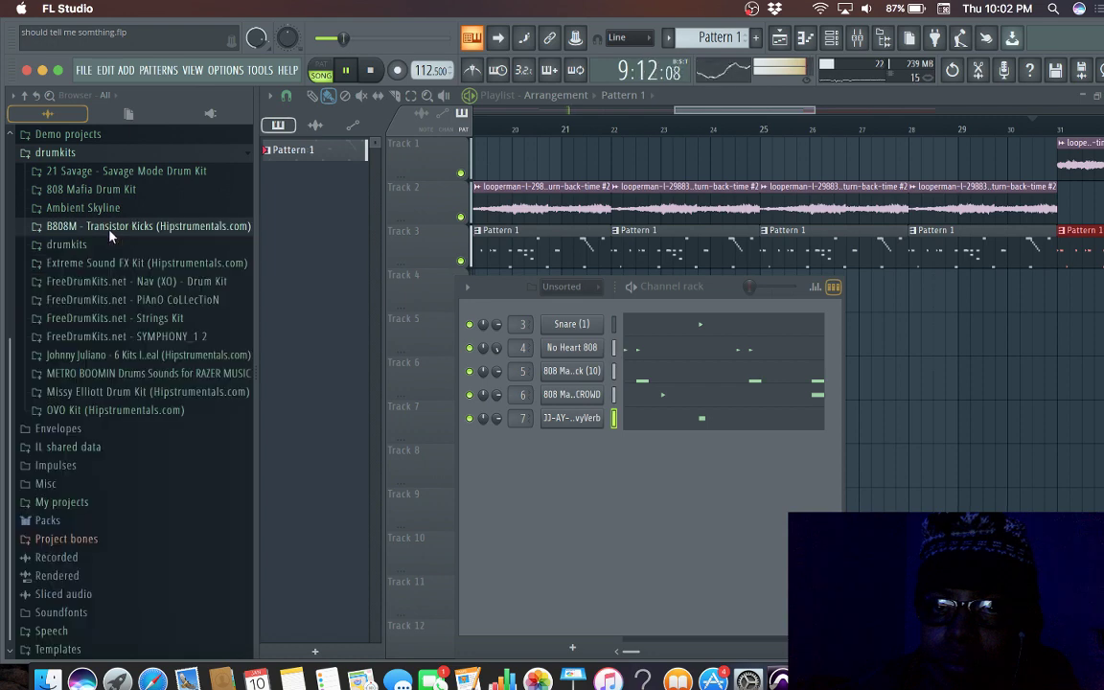
pyautogui.click(115, 188)
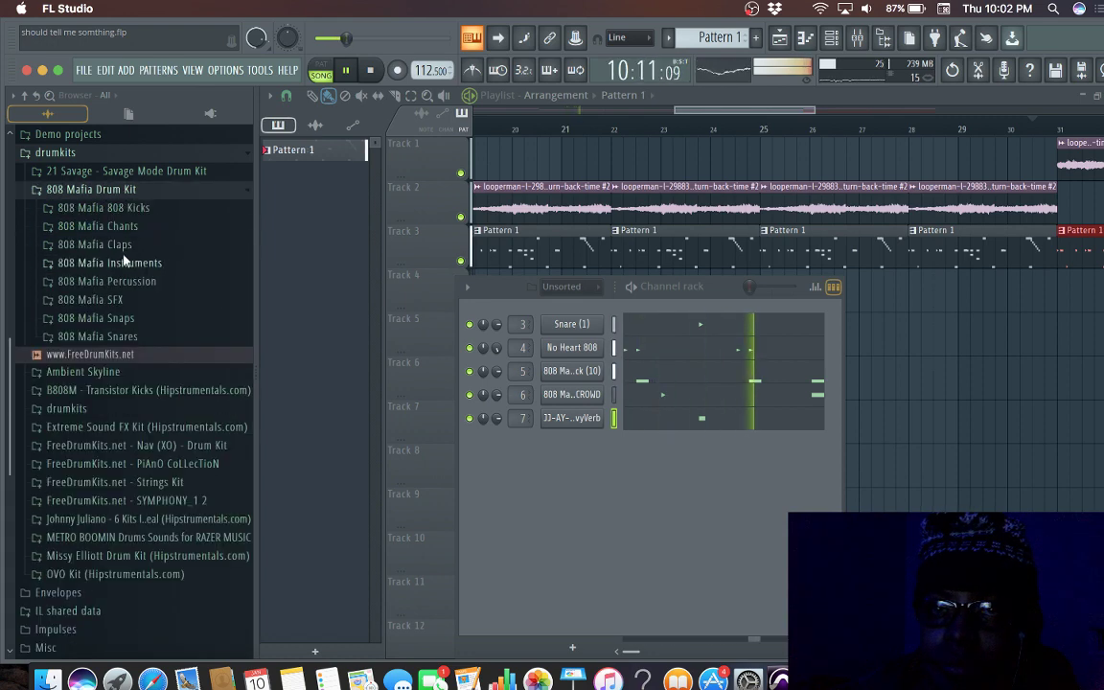
pyautogui.click(135, 188)
pyautogui.click(150, 300)
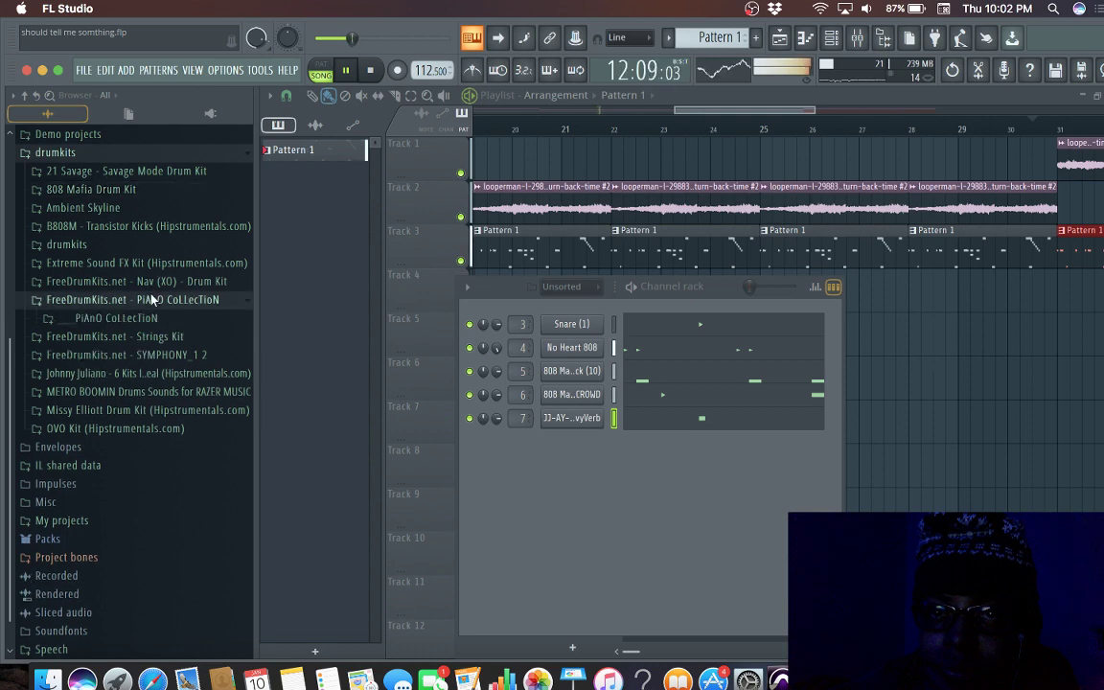
pyautogui.click(150, 300)
pyautogui.click(148, 282)
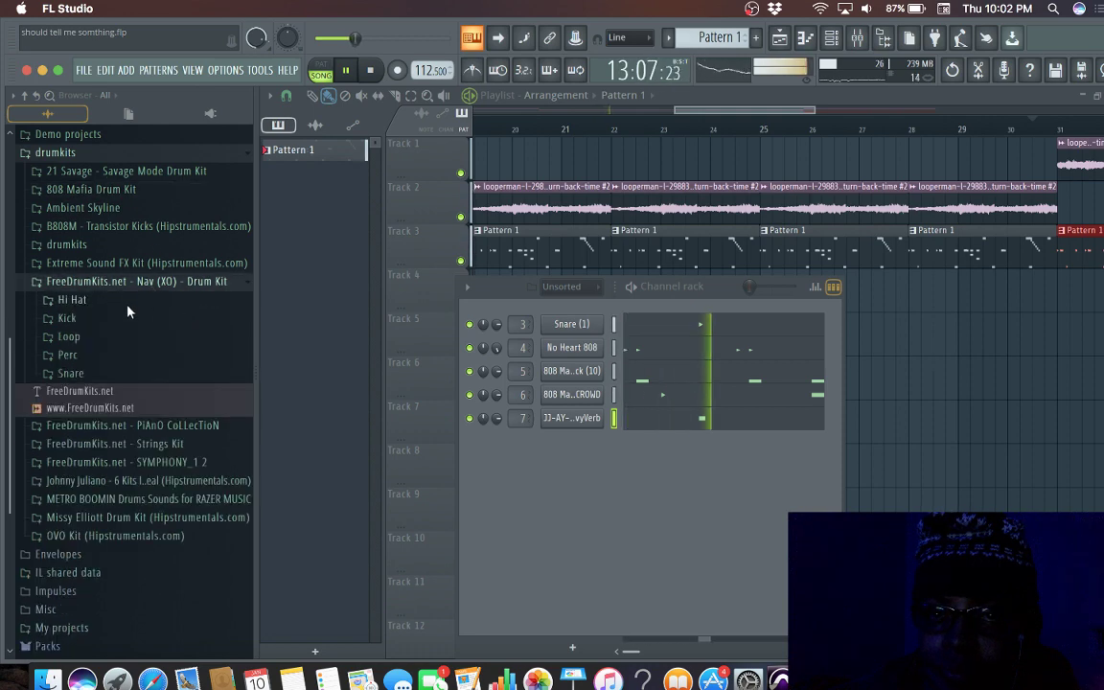
pyautogui.click(82, 298)
# Step: Audition the Hi Hat Nav samples, comparing numbers 3, 6, 7, 8, 9 and 10 over the playing beat
pyautogui.click(96, 334)
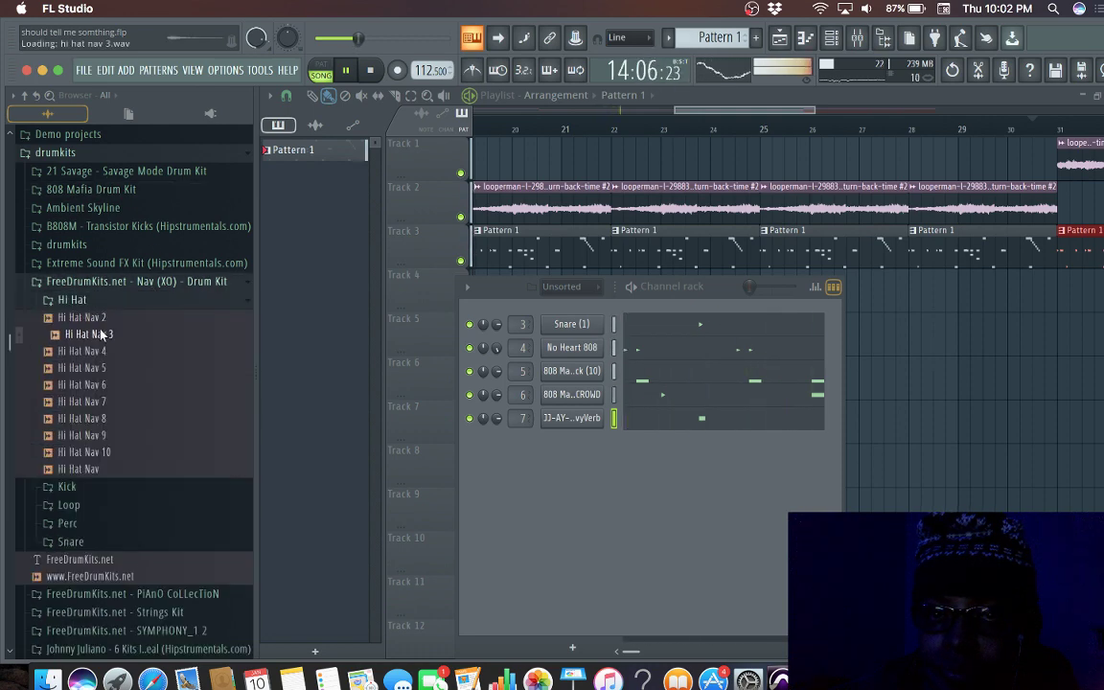
pyautogui.click(91, 402)
pyautogui.click(106, 436)
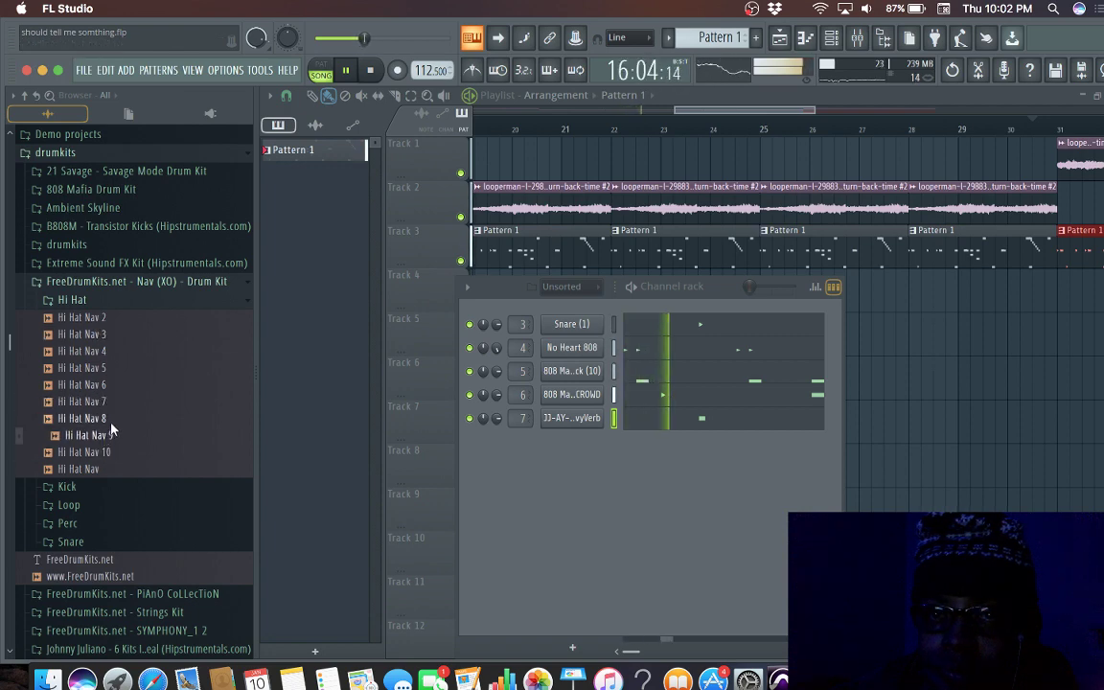
pyautogui.click(105, 469)
pyautogui.click(105, 451)
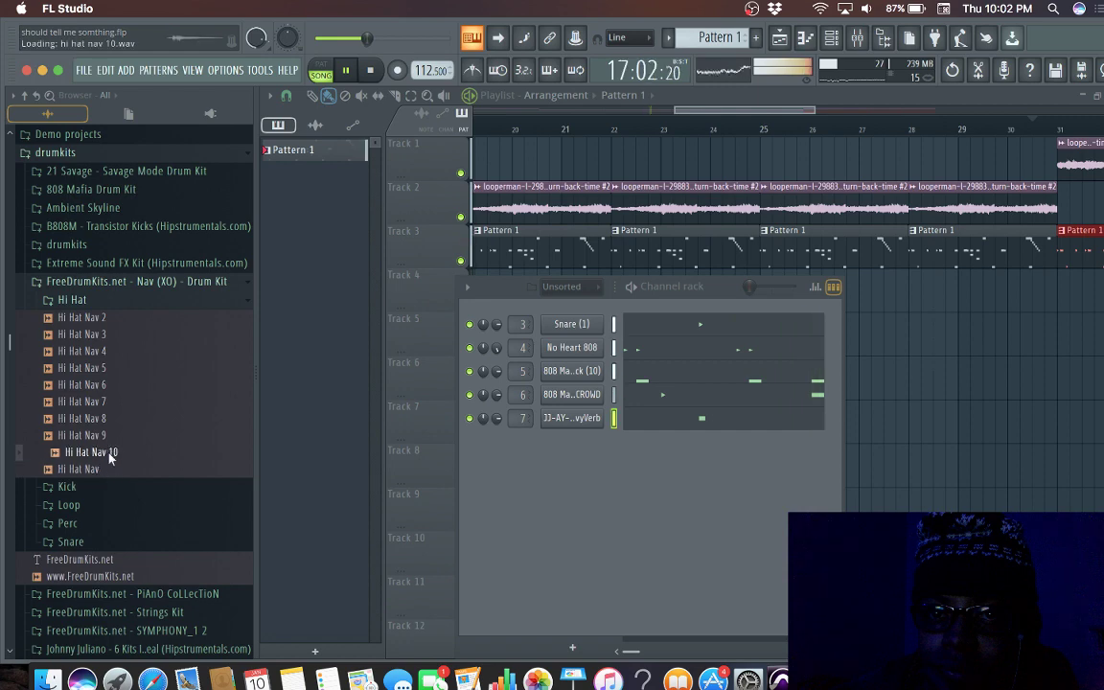
pyautogui.click(110, 435)
pyautogui.click(109, 419)
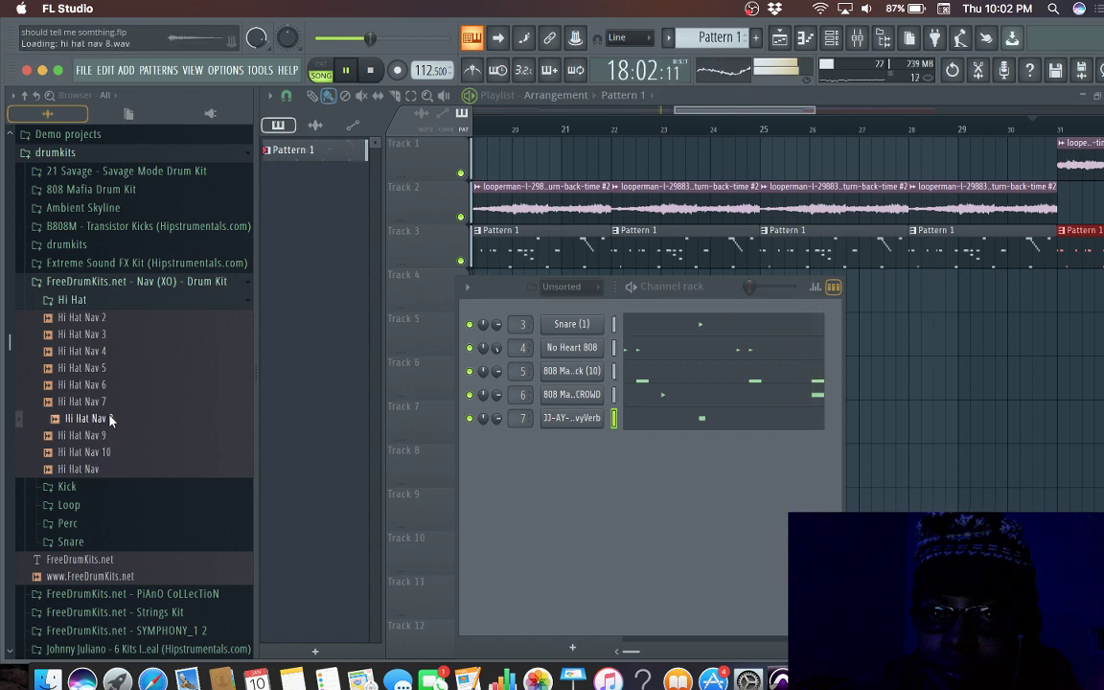
pyautogui.click(110, 403)
pyautogui.click(110, 435)
pyautogui.click(110, 402)
pyautogui.click(111, 385)
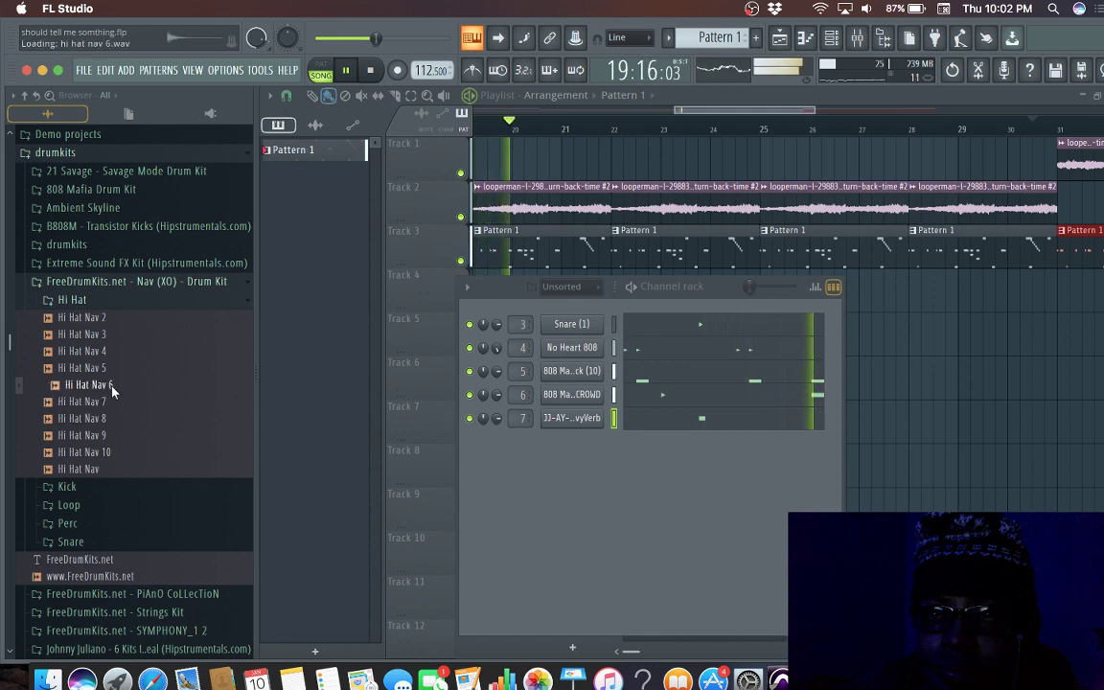
# Step: Add Hi Hat Nav 6 as a new channel routed to mixer track 8 and fill all 16 of its steps
pyautogui.moveTo(112, 388); pyautogui.dragTo(533, 462)
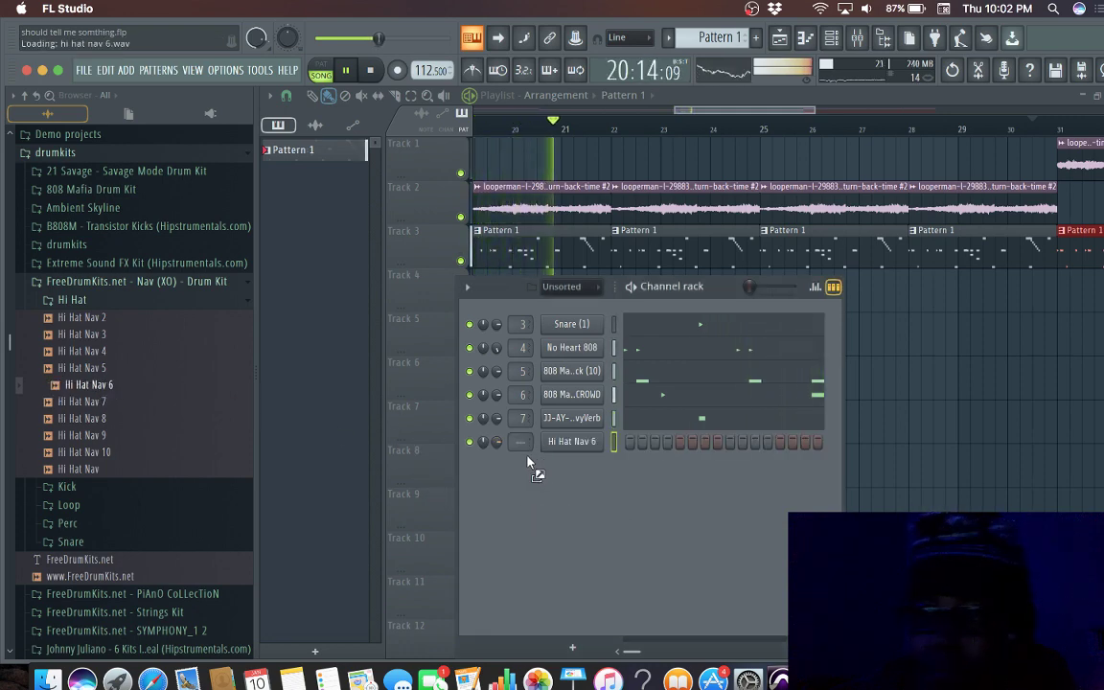
pyautogui.scroll(-1, 523, 441)
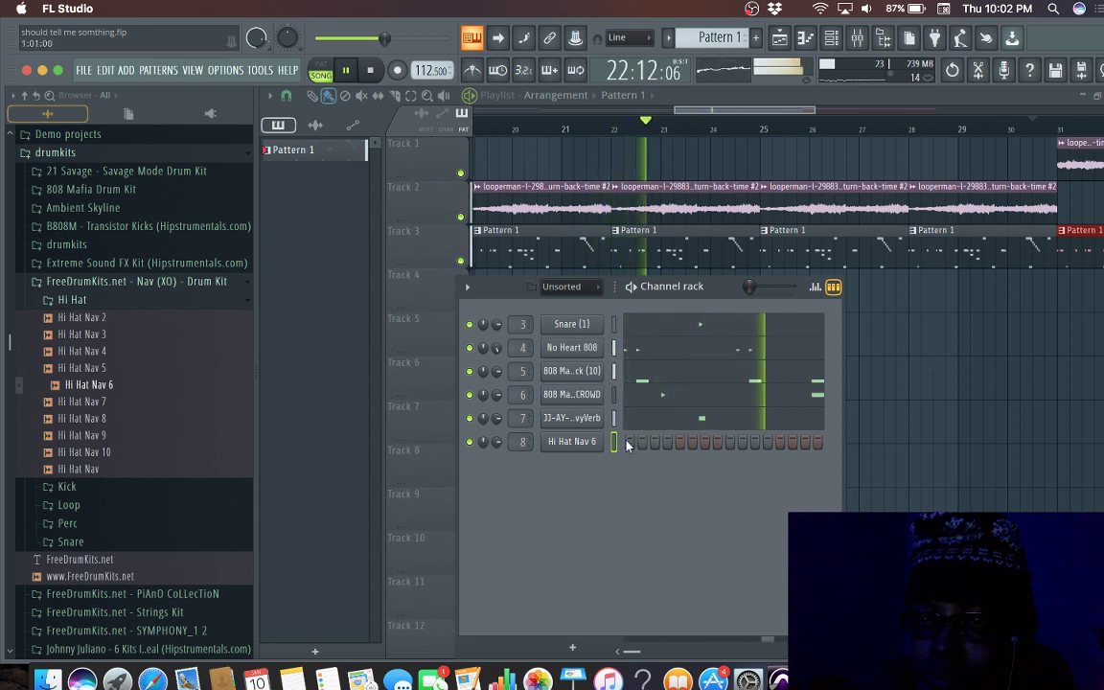
pyautogui.moveTo(630, 441); pyautogui.dragTo(816, 442)
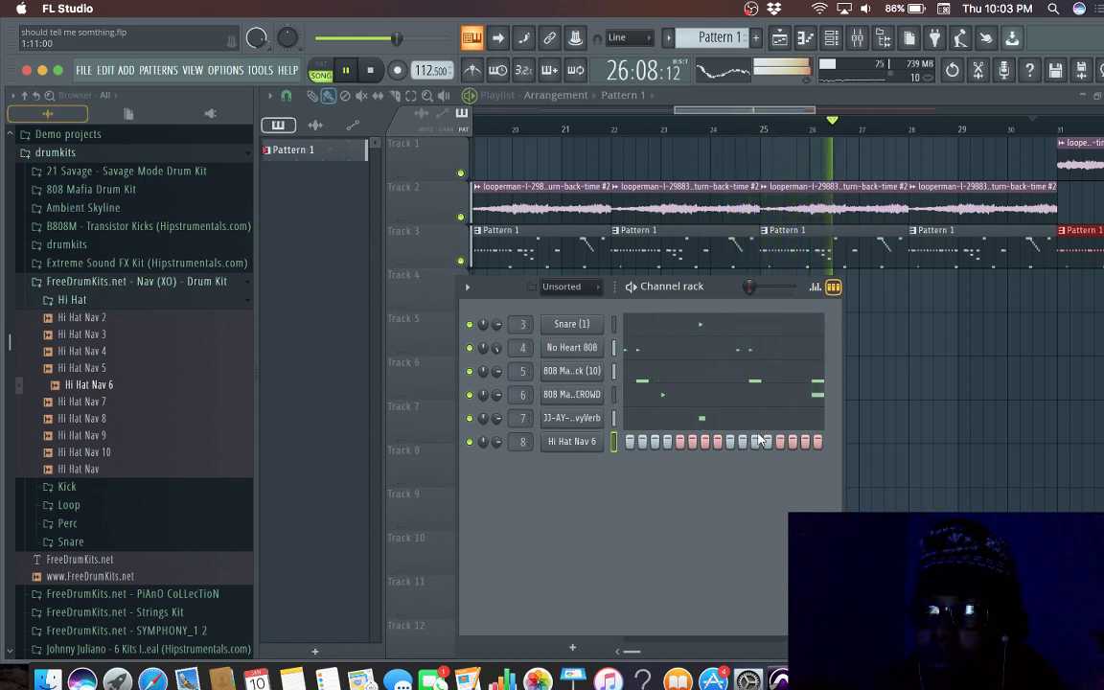
# Step: Stop playback and open the Hi Hat Nav 6 channel in the piano roll
pyautogui.press('space')
pyautogui.rightClick(593, 444)
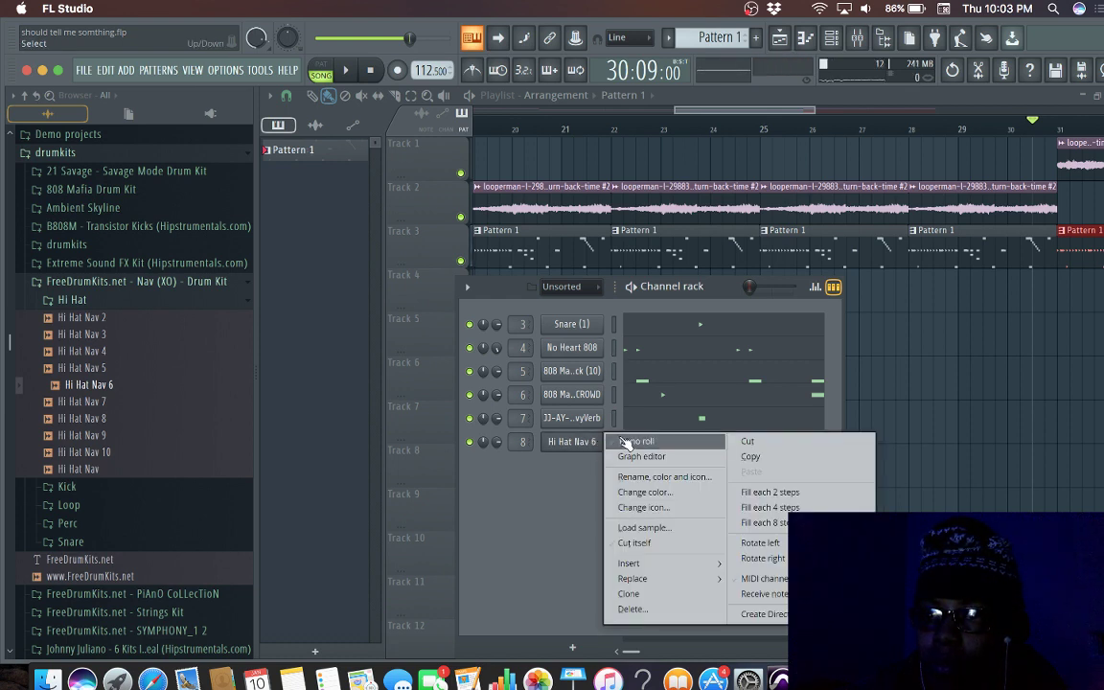
pyautogui.click(627, 442)
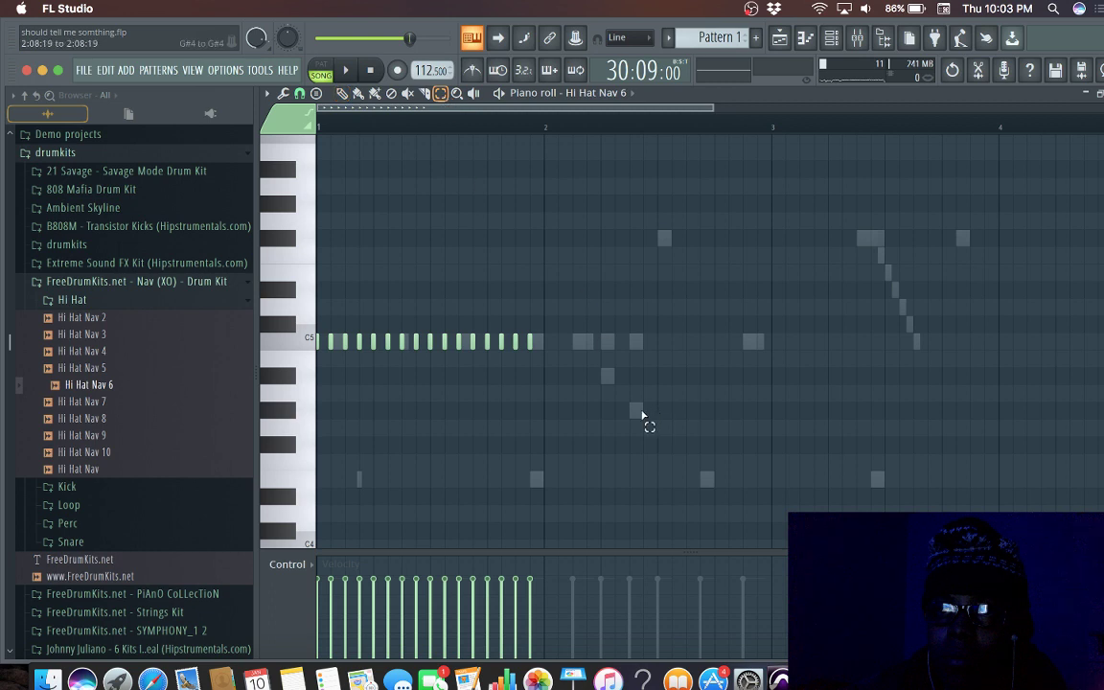
# Step: Duplicate bar 1's C5 hi-hat notes into bar 2 and move the copy up to E5, checking it in playback
pyautogui.moveTo(647, 417); pyautogui.dragTo(270, 287)
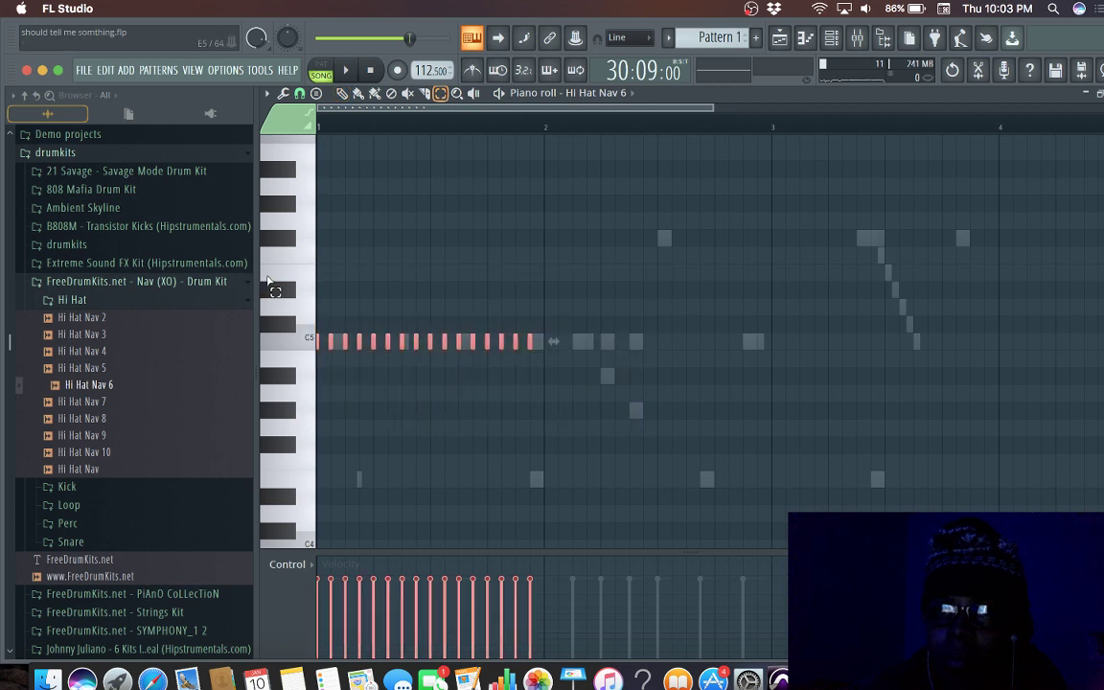
pyautogui.press('space')
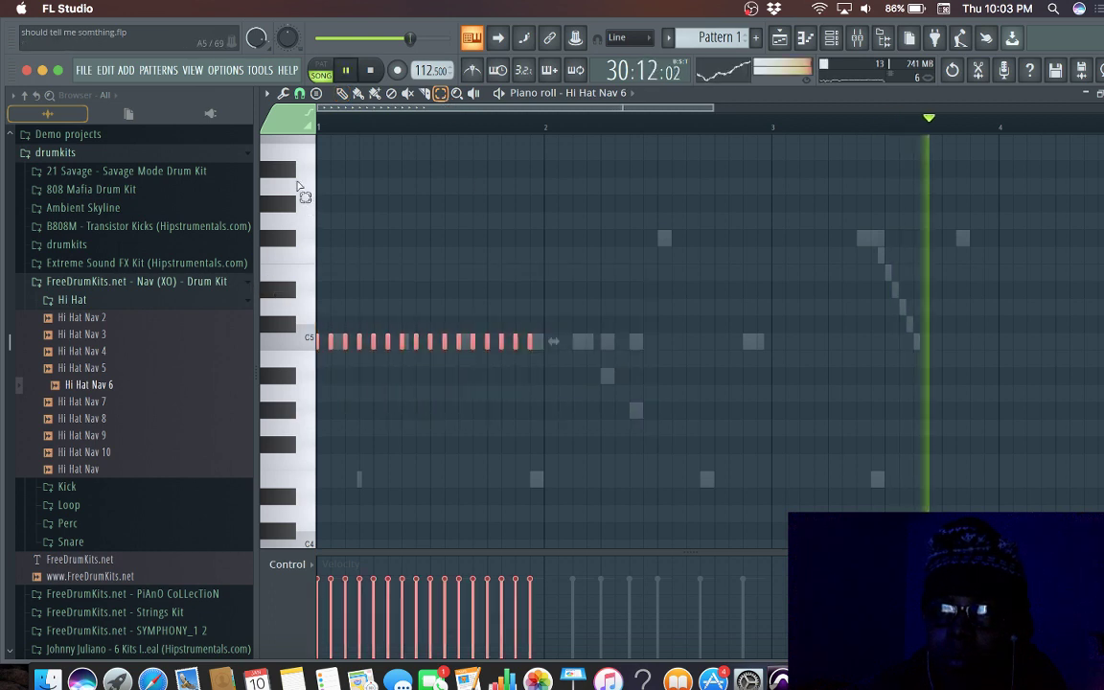
pyautogui.click(342, 93)
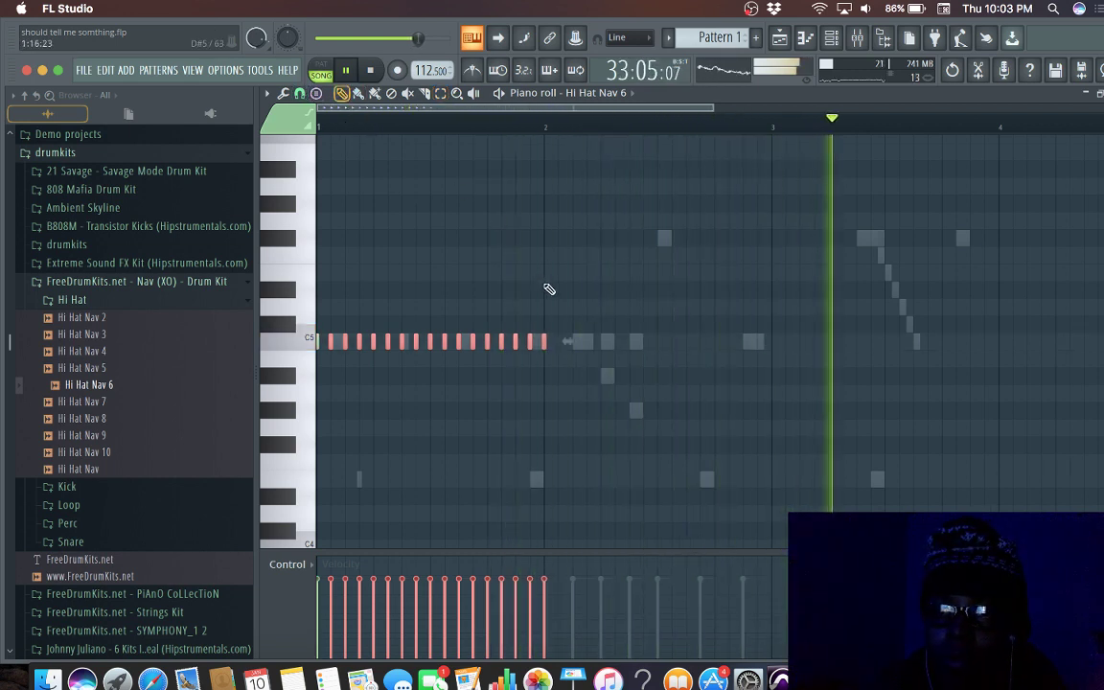
pyautogui.moveTo(550, 341); pyautogui.dragTo(760, 431)
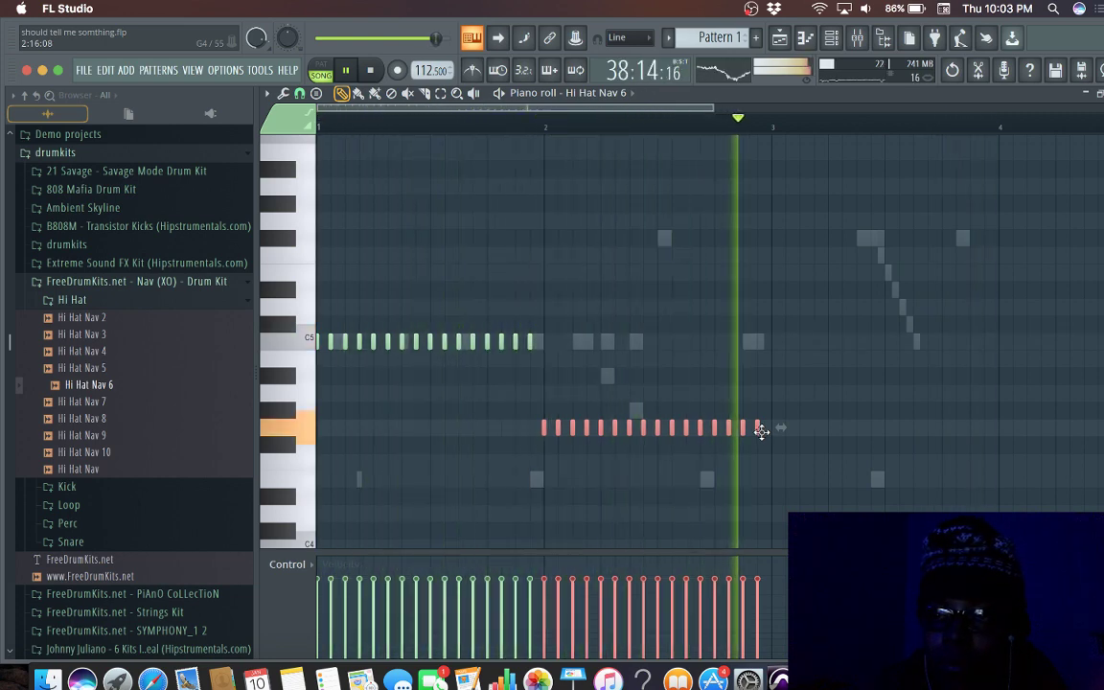
pyautogui.moveTo(760, 431); pyautogui.dragTo(752, 239)
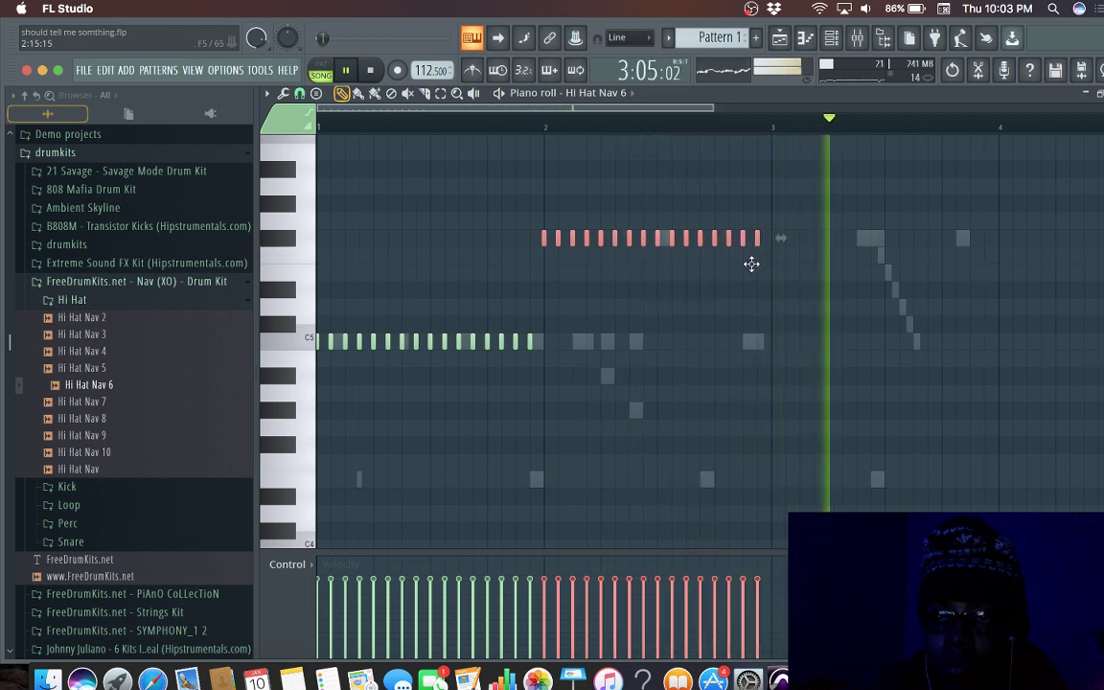
pyautogui.moveTo(752, 264); pyautogui.dragTo(751, 277)
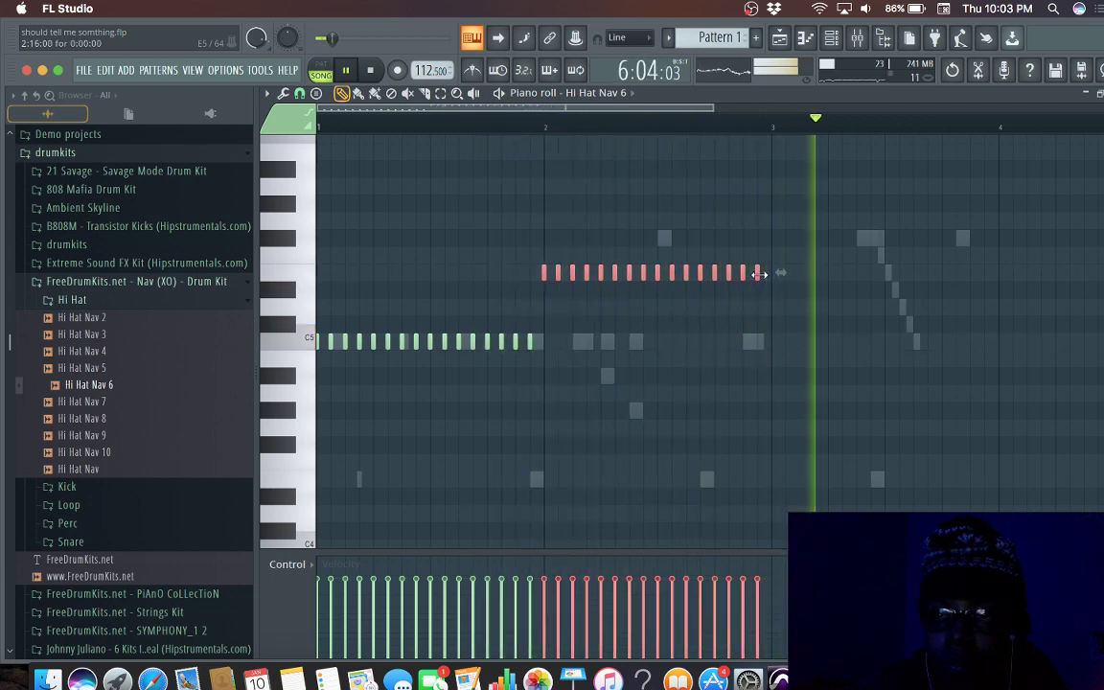
pyautogui.click(693, 241)
pyautogui.click(686, 238)
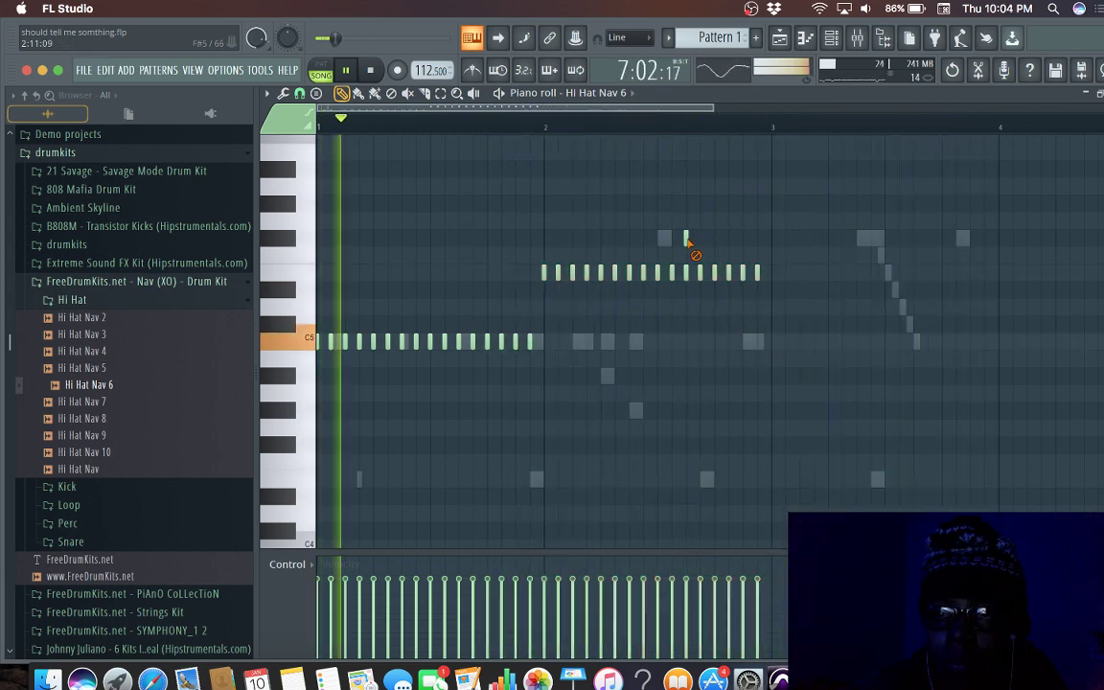
pyautogui.rightClick(686, 239)
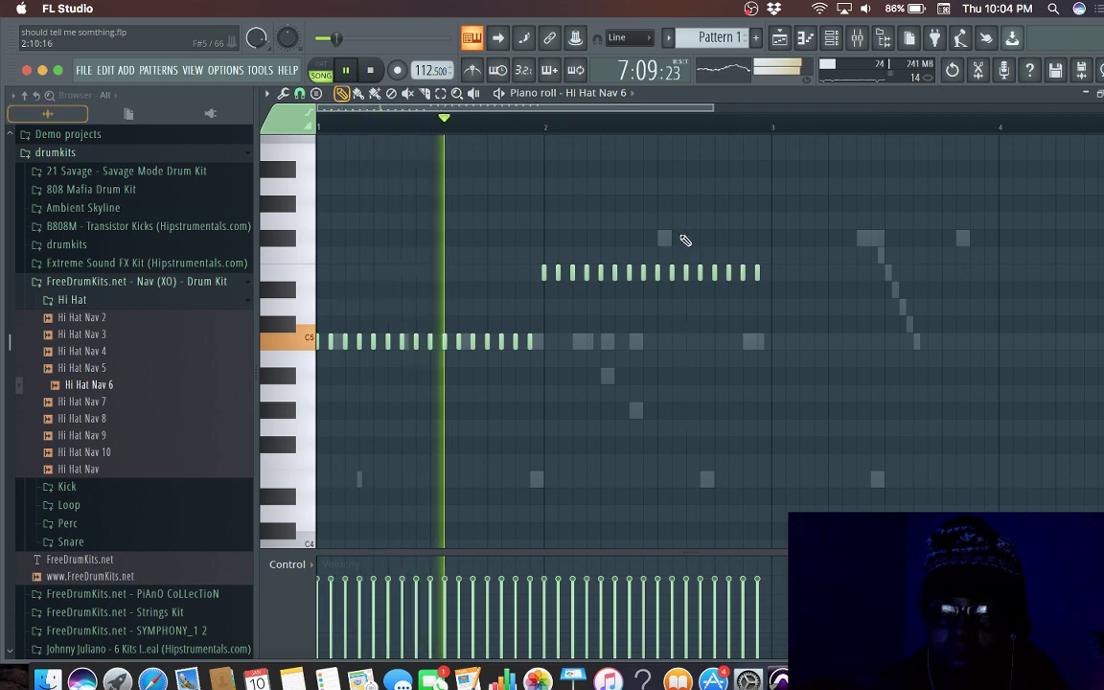
# Step: Duplicate the C5 and E5 hi-hat notes of bars 1 and 2 into bars 3 and 4
pyautogui.click(440, 92)
pyautogui.press('space')
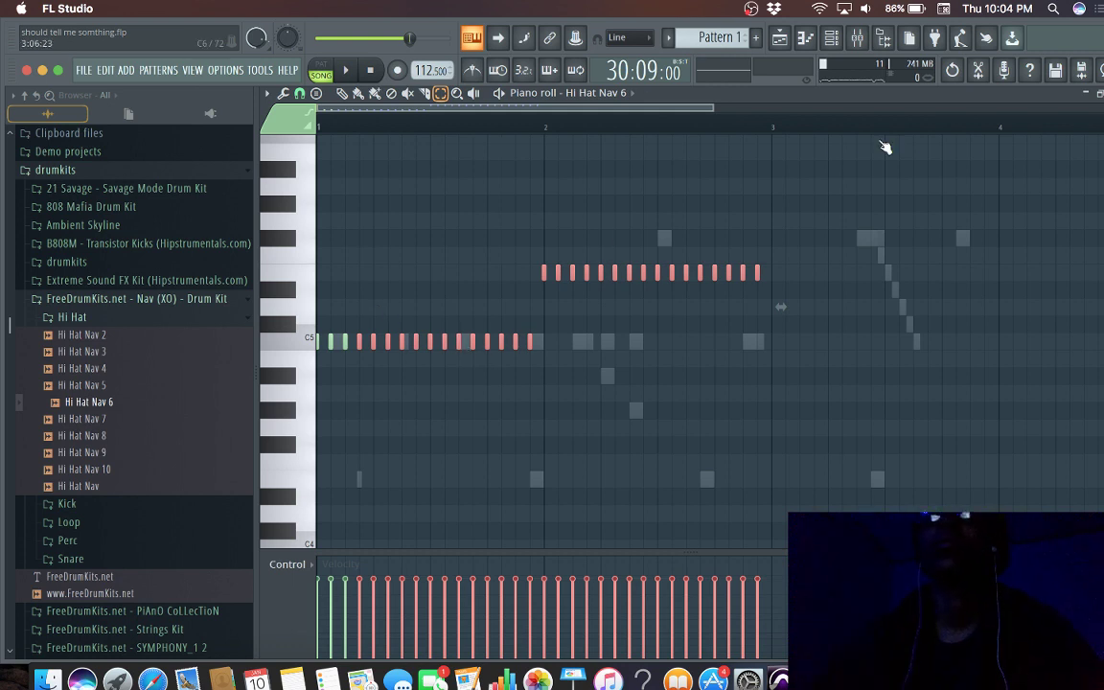
pyautogui.moveTo(794, 251); pyautogui.dragTo(206, 401)
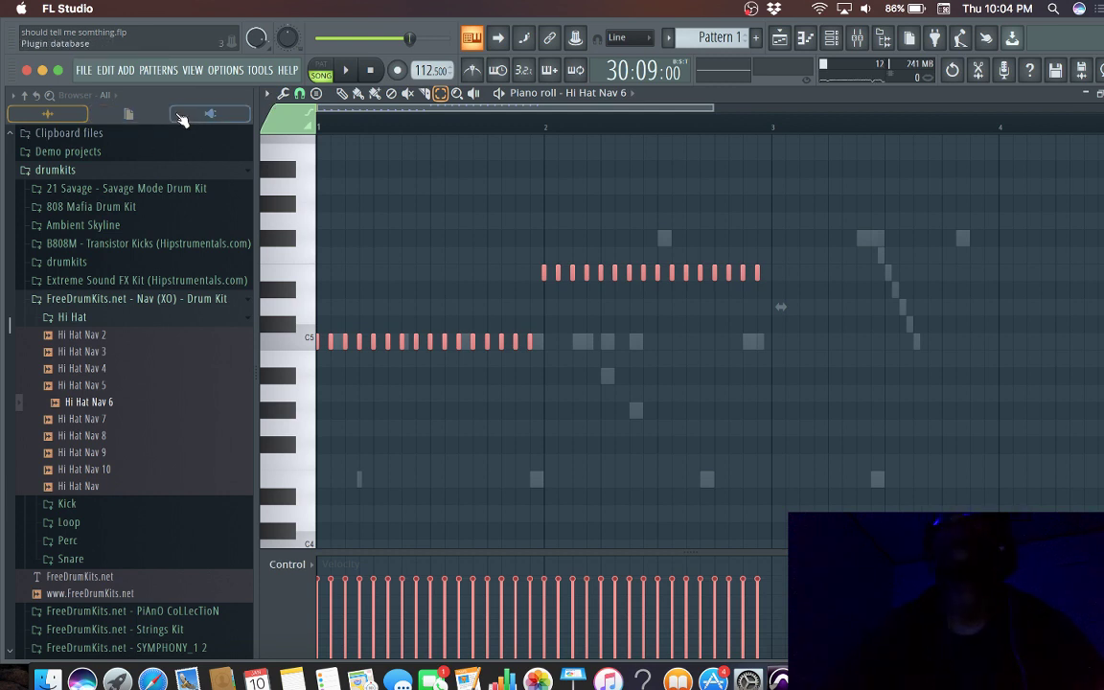
pyautogui.hotkey('shift', 'Right')
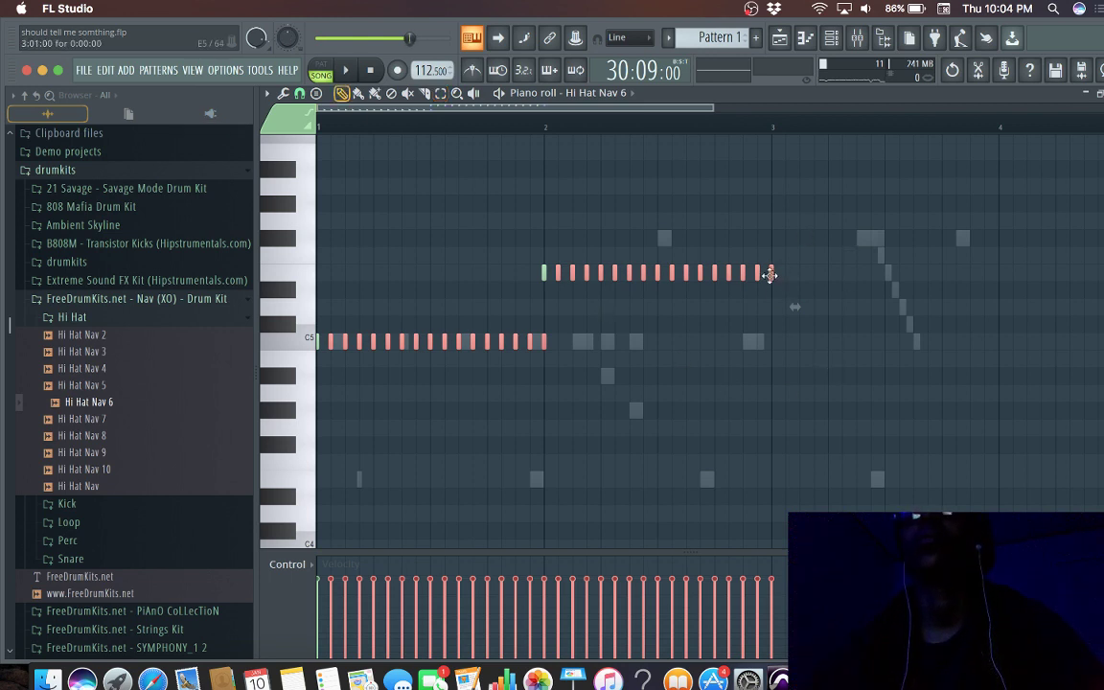
pyautogui.moveTo(781, 275); pyautogui.dragTo(1074, 274)
pyautogui.click(962, 220)
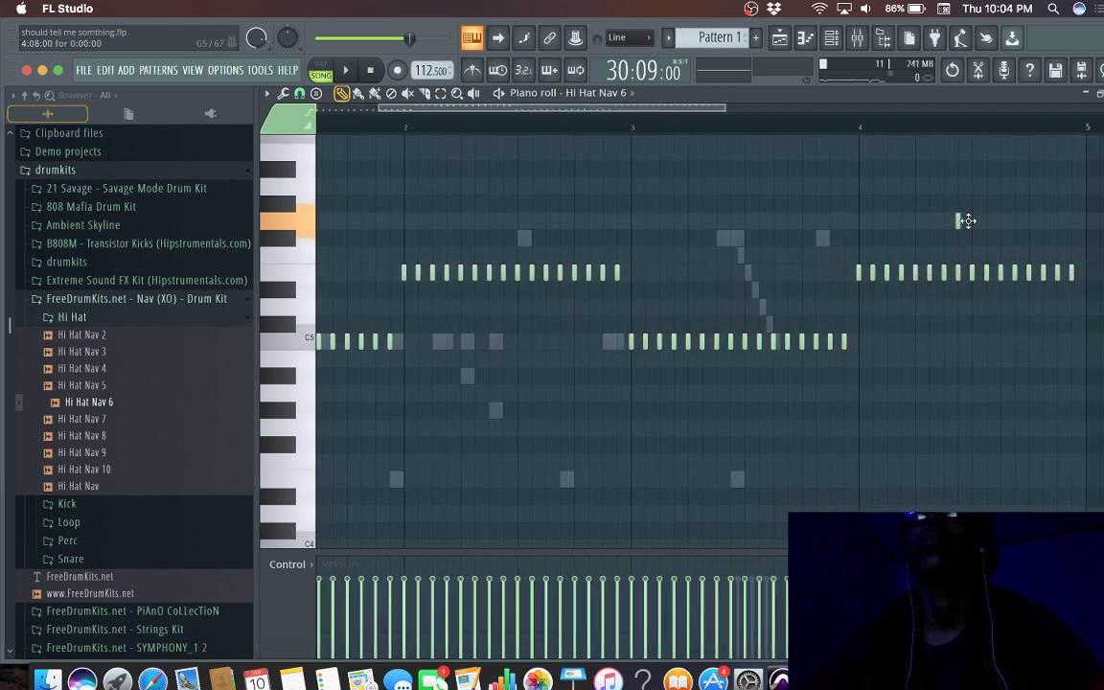
# Step: Delete all the E5 hi-hat notes in bar 4 while the song plays
pyautogui.press('space')
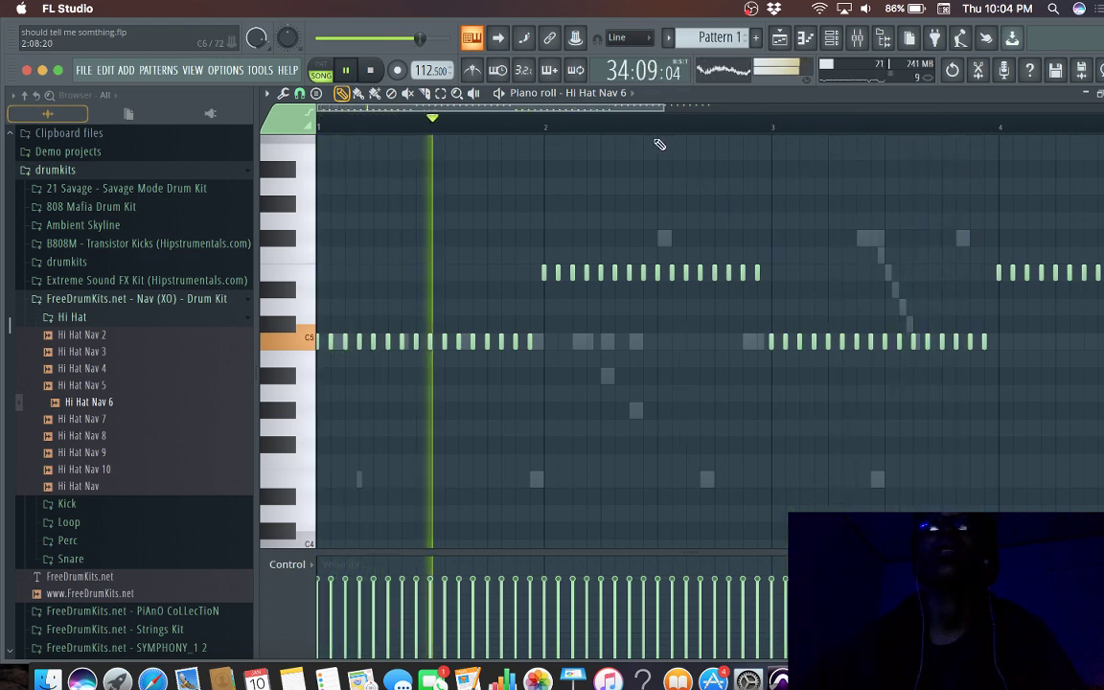
pyautogui.moveTo(643, 109); pyautogui.dragTo(673, 102)
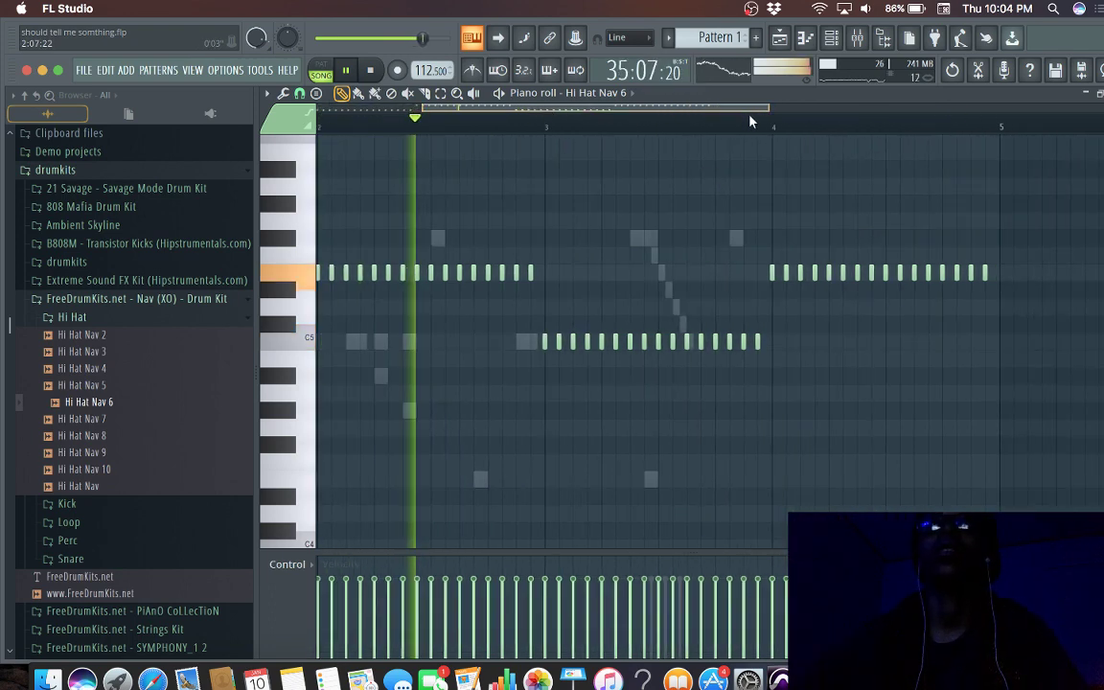
pyautogui.rightClick(764, 279)
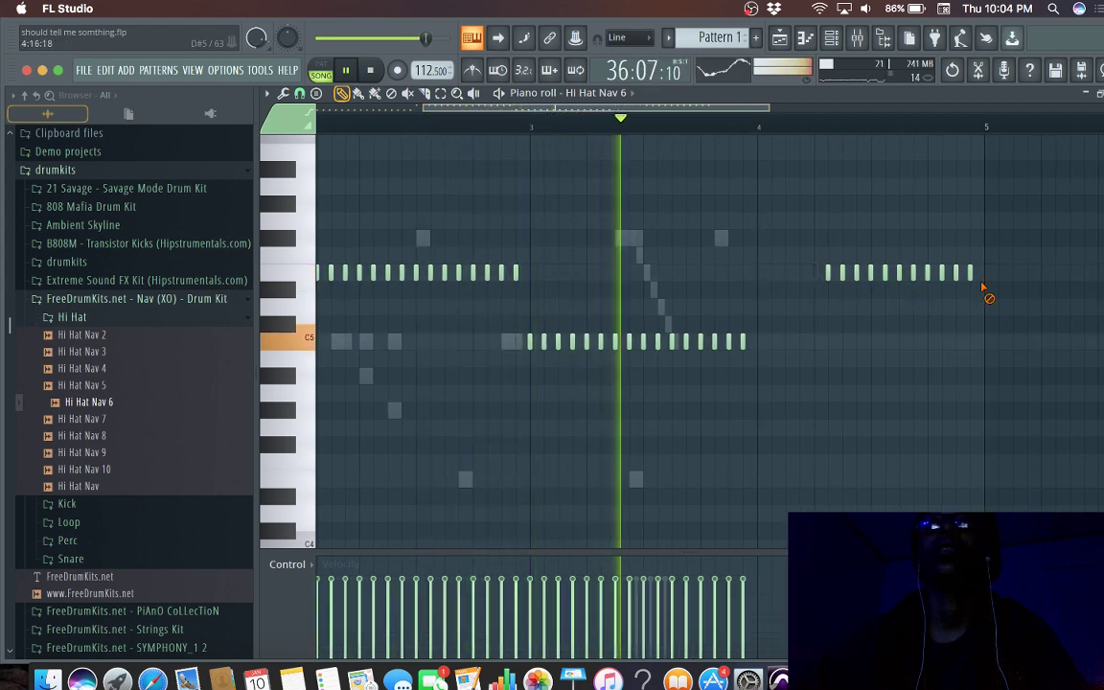
pyautogui.rightClick(859, 281)
pyautogui.rightClick(855, 274)
pyautogui.rightClick(841, 274)
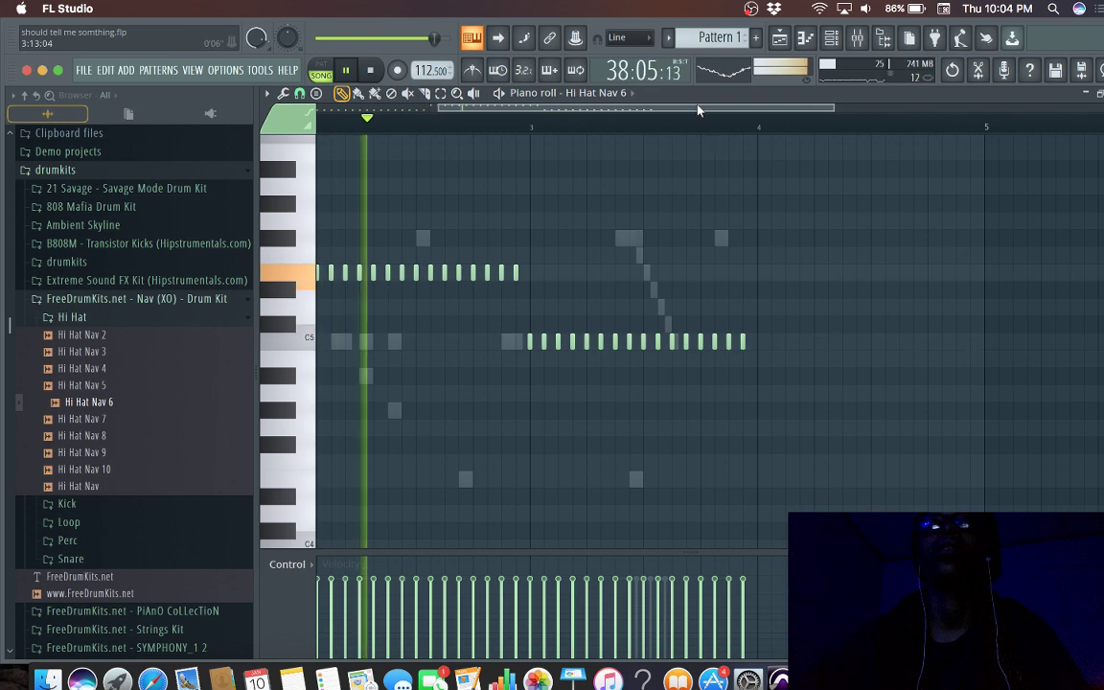
pyautogui.moveTo(697, 107); pyautogui.dragTo(407, 100)
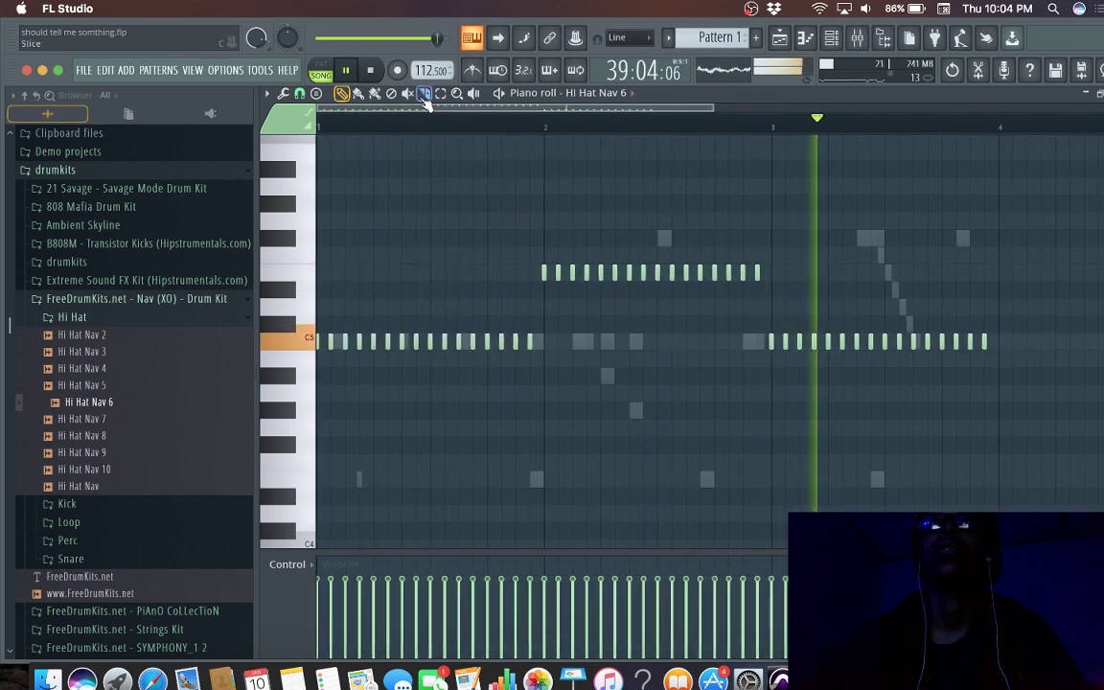
pyautogui.press('space')
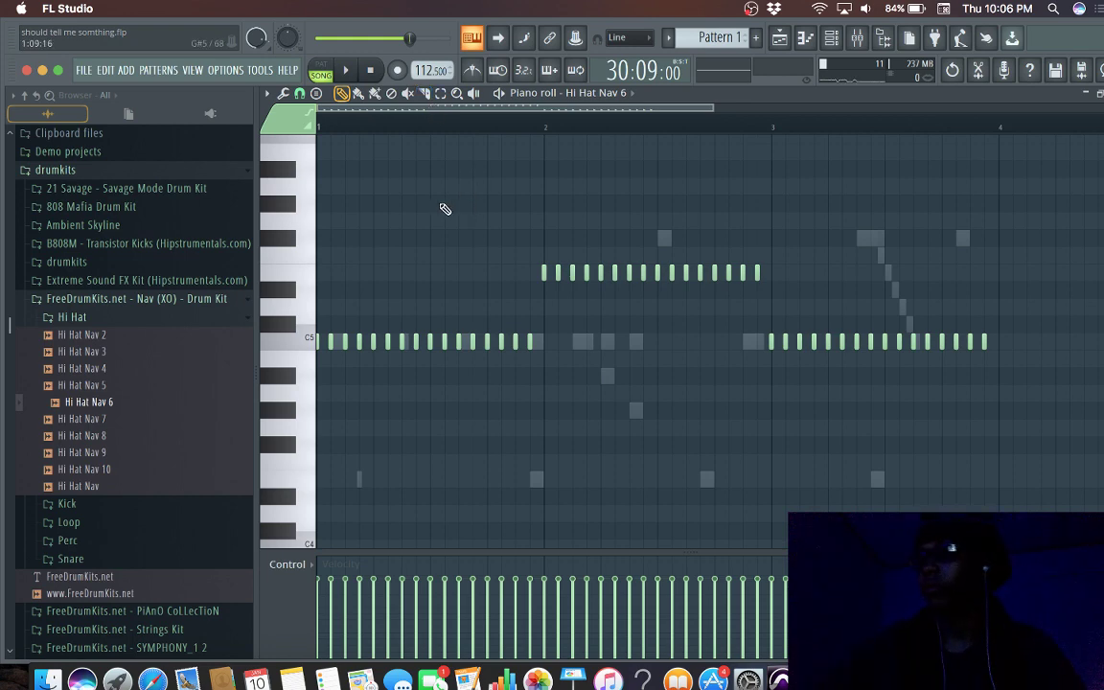
# Step: Play the beat and draw a two-step D5 hi-hat note at step 10 of bar 2
pyautogui.press('space')
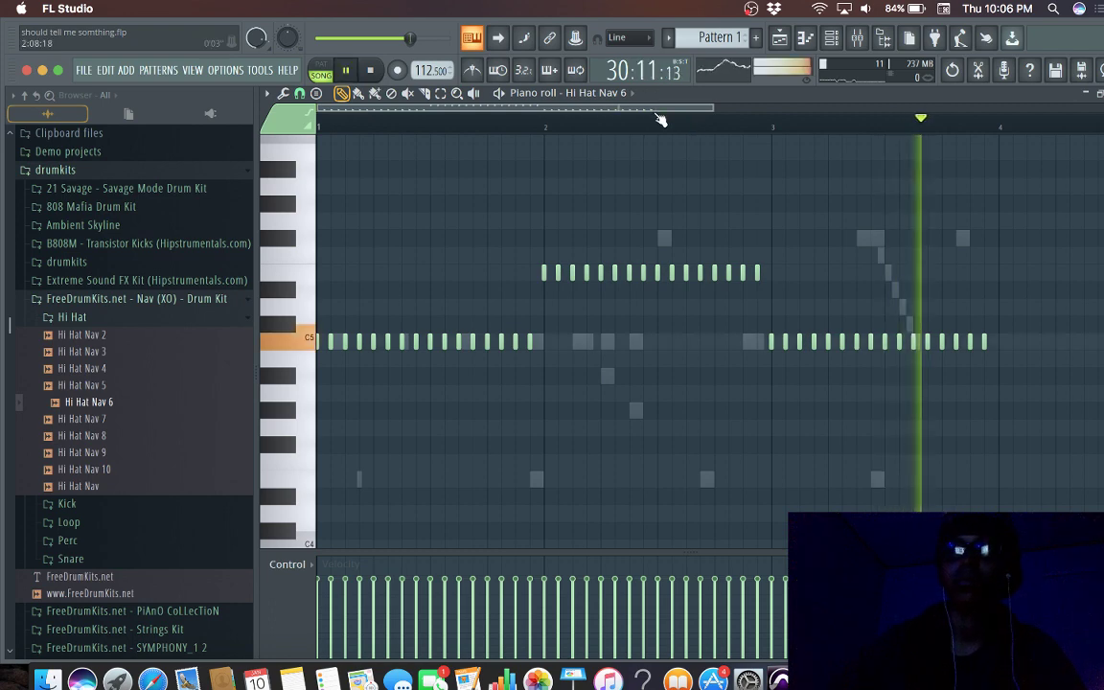
pyautogui.press('space')
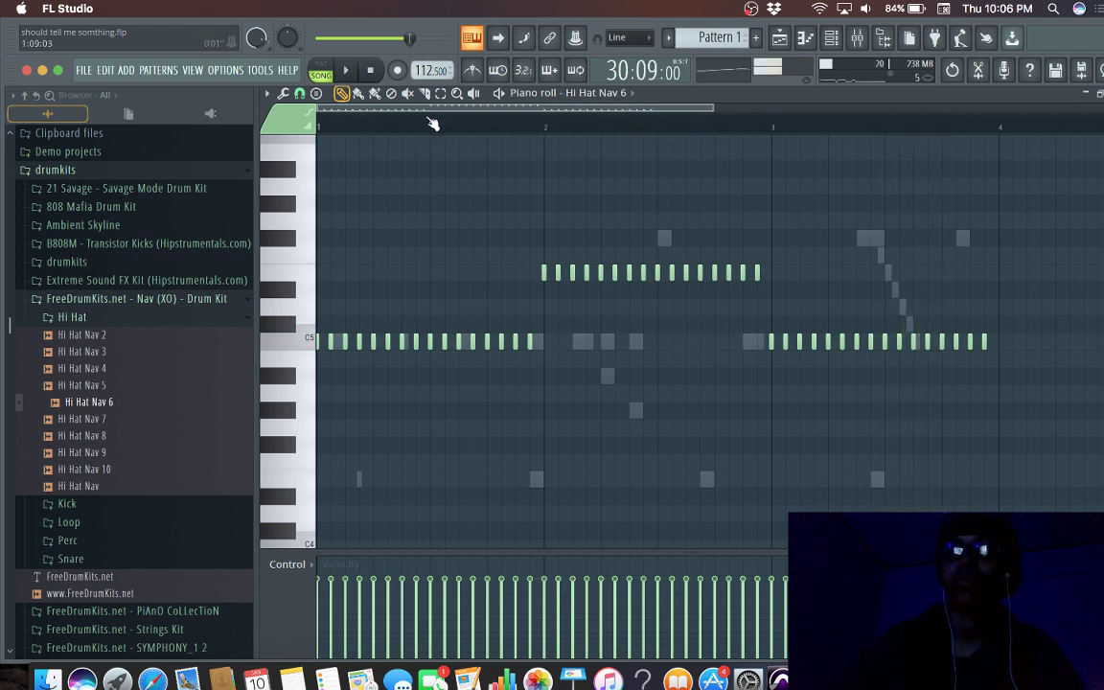
pyautogui.press('space')
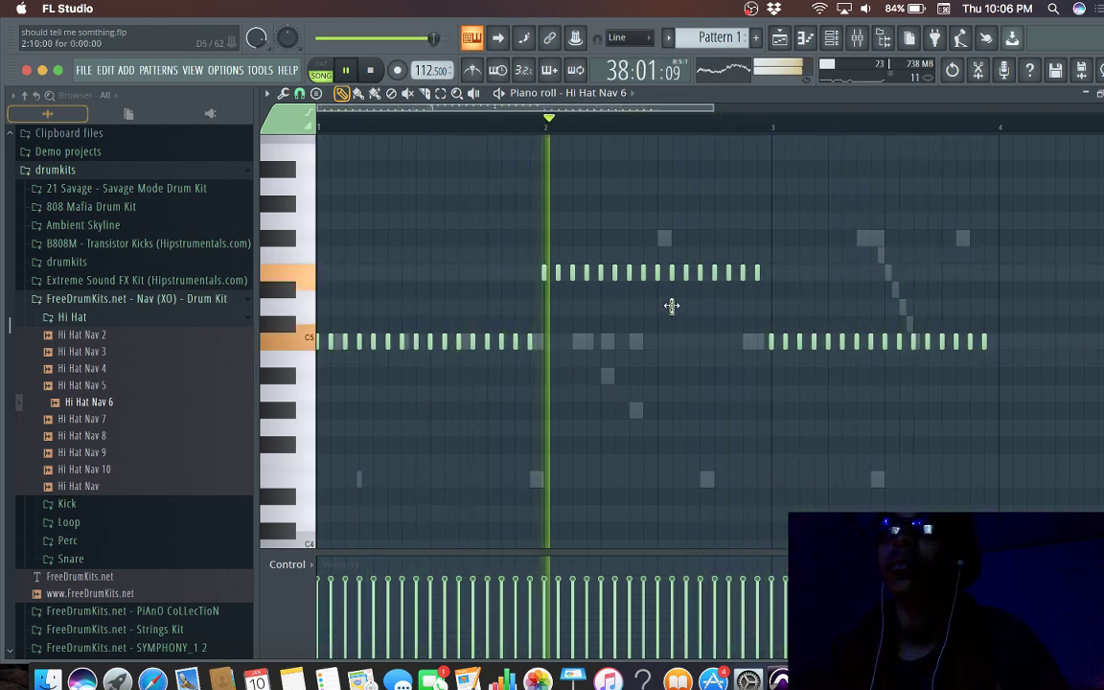
pyautogui.moveTo(675, 305); pyautogui.dragTo(699, 306)
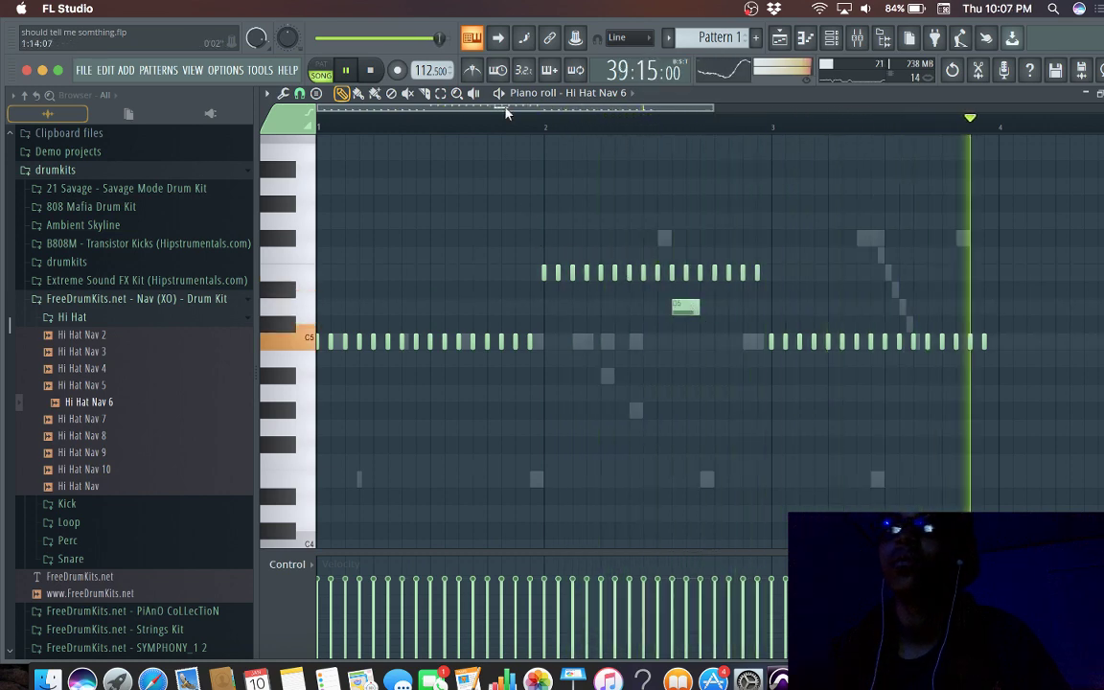
# Step: Chop the D5 hi-hat note in bar 2 into four equal slices using the Default pattern
pyautogui.click(441, 93)
pyautogui.press('space')
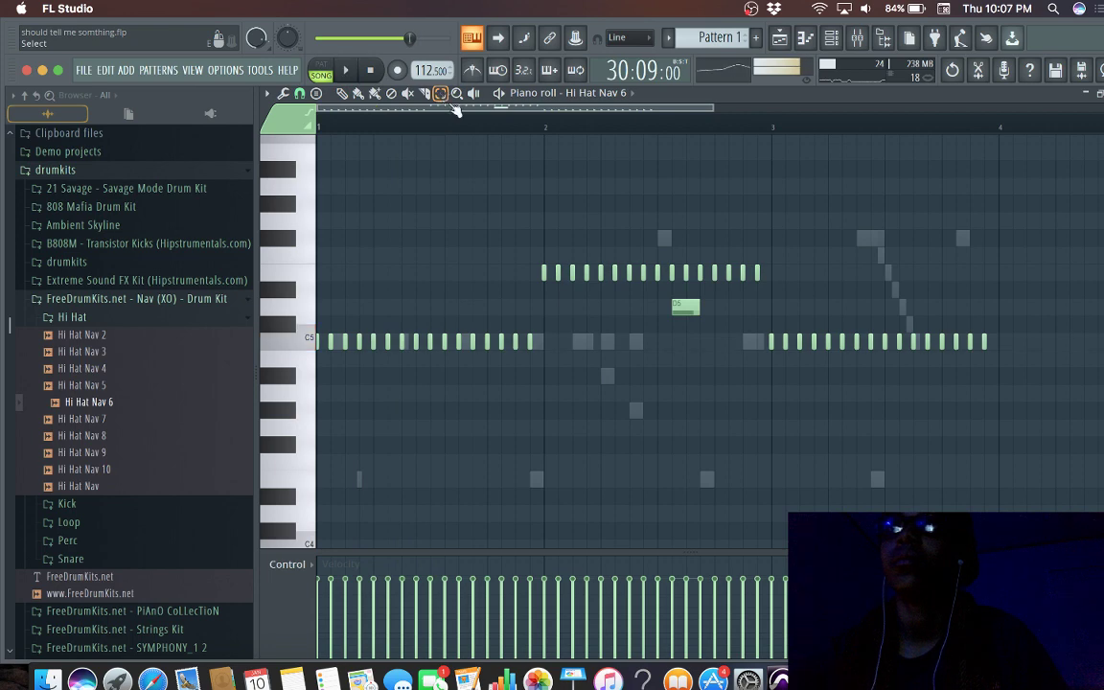
pyautogui.click(688, 309)
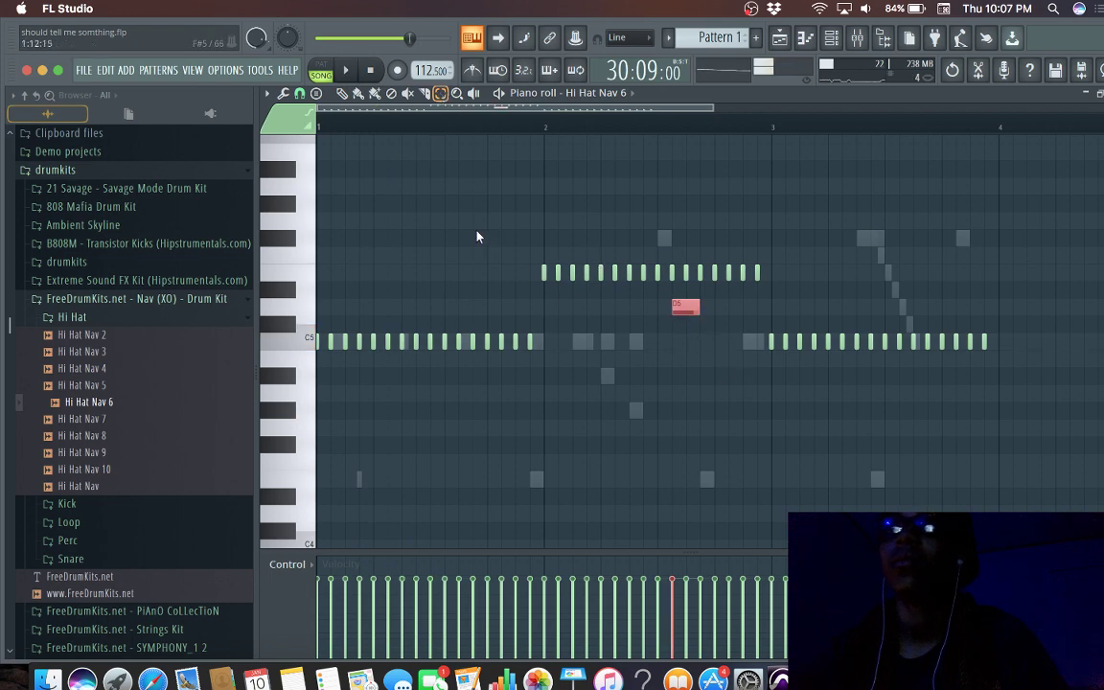
pyautogui.click(266, 93)
pyautogui.moveTo(276, 113)
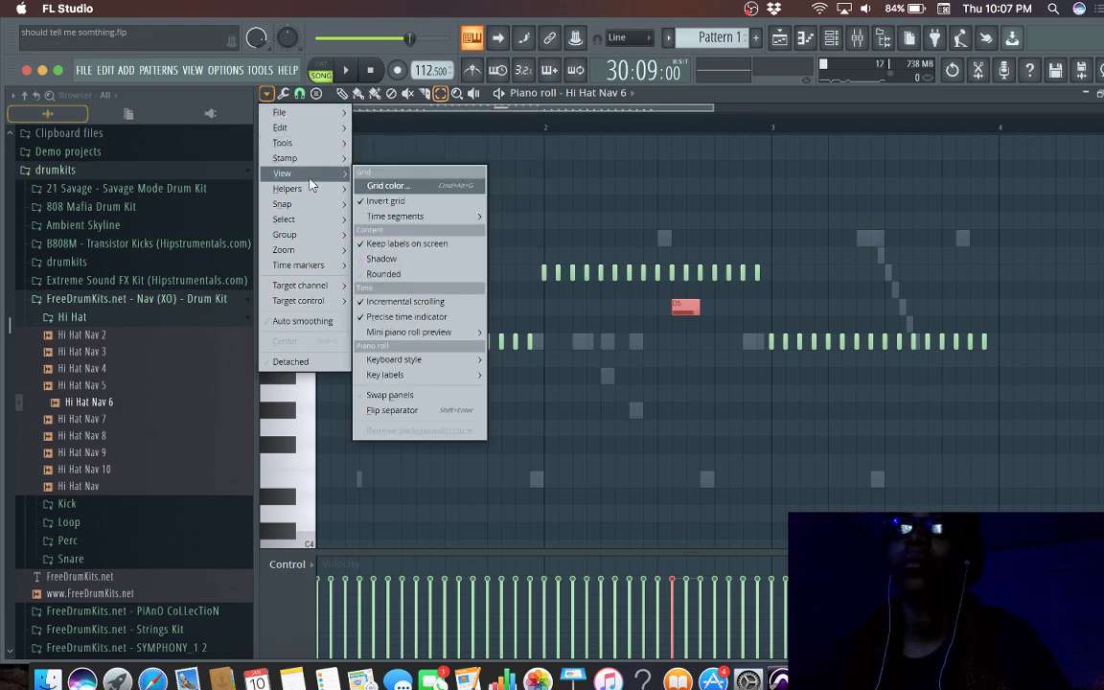
pyautogui.moveTo(325, 178)
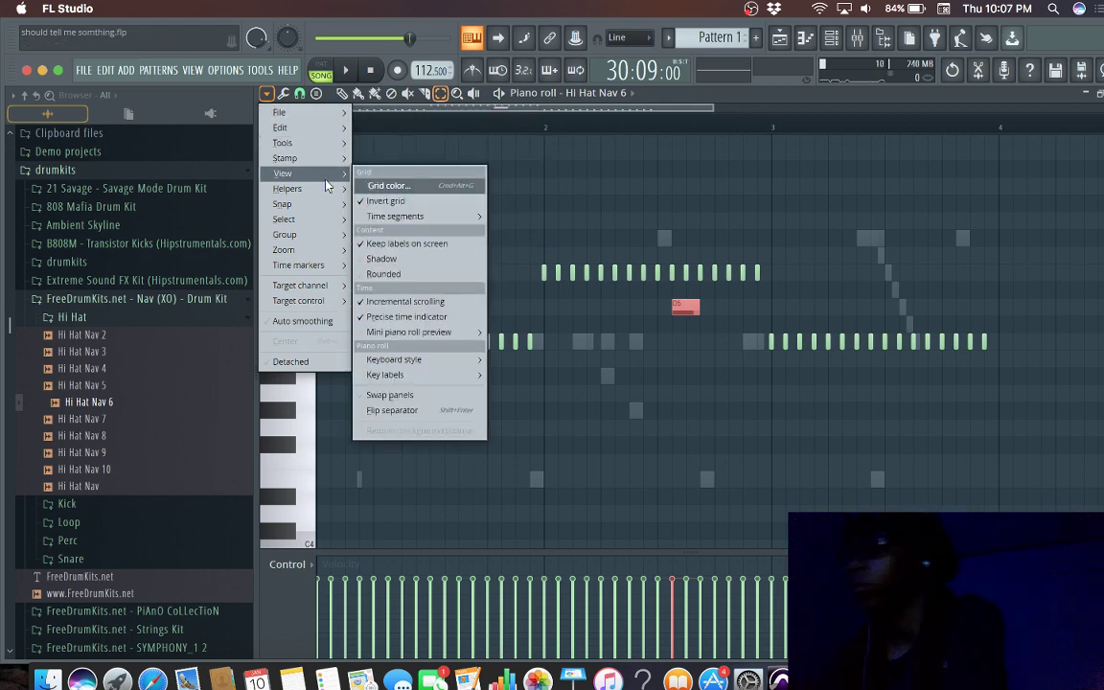
pyautogui.moveTo(273, 205)
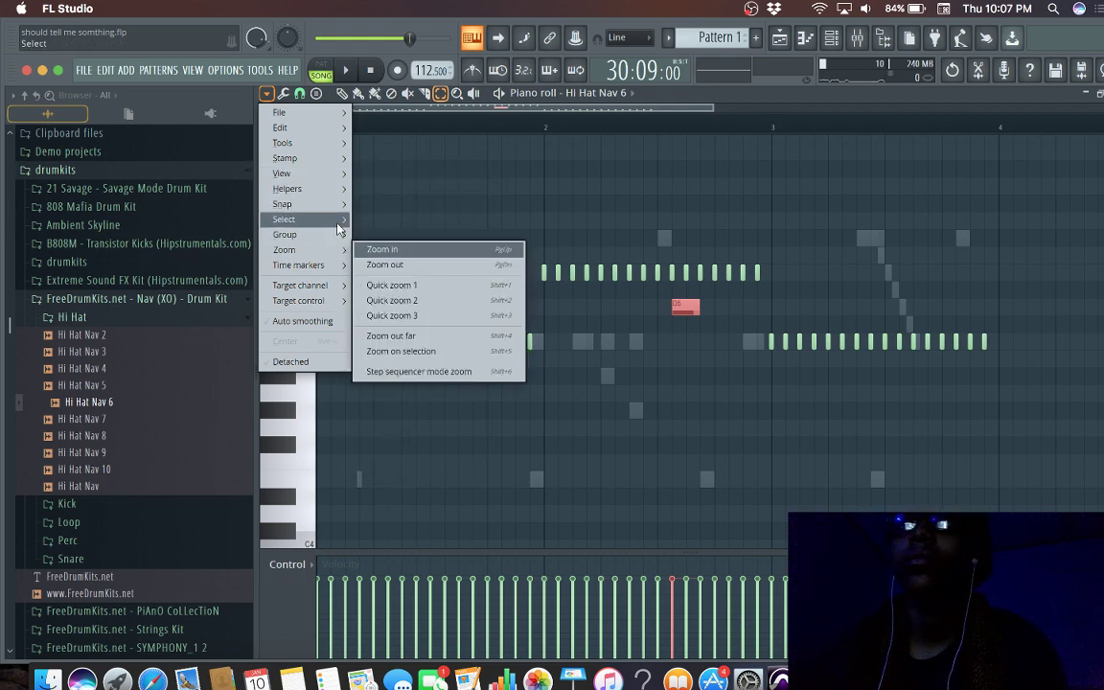
pyautogui.moveTo(334, 214)
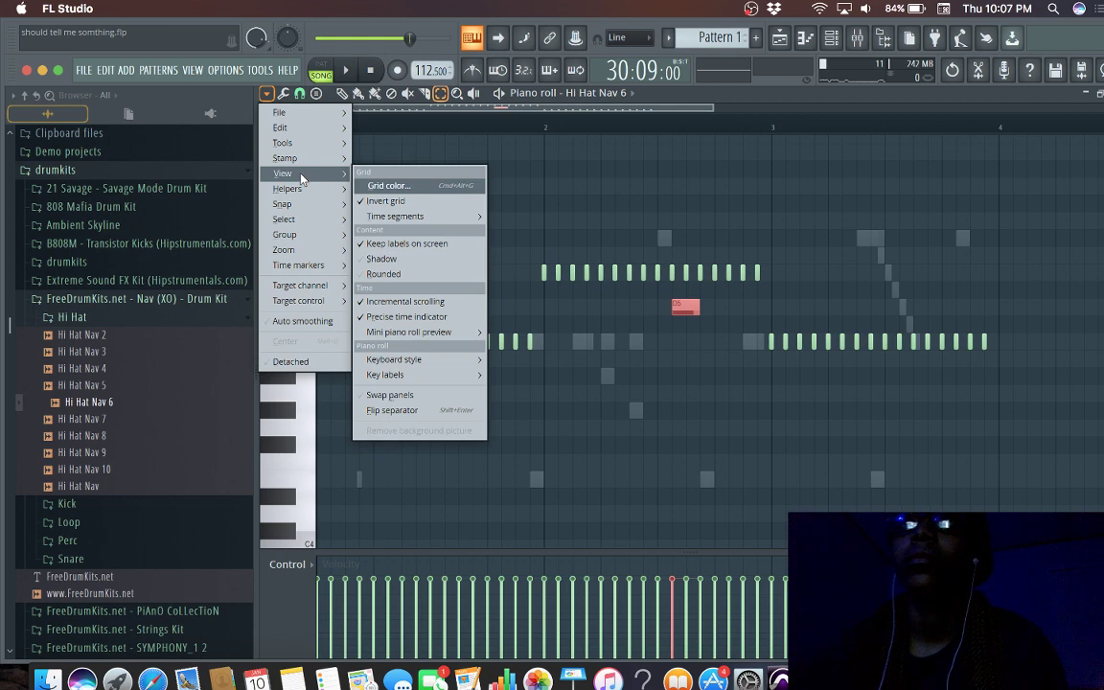
pyautogui.moveTo(309, 150)
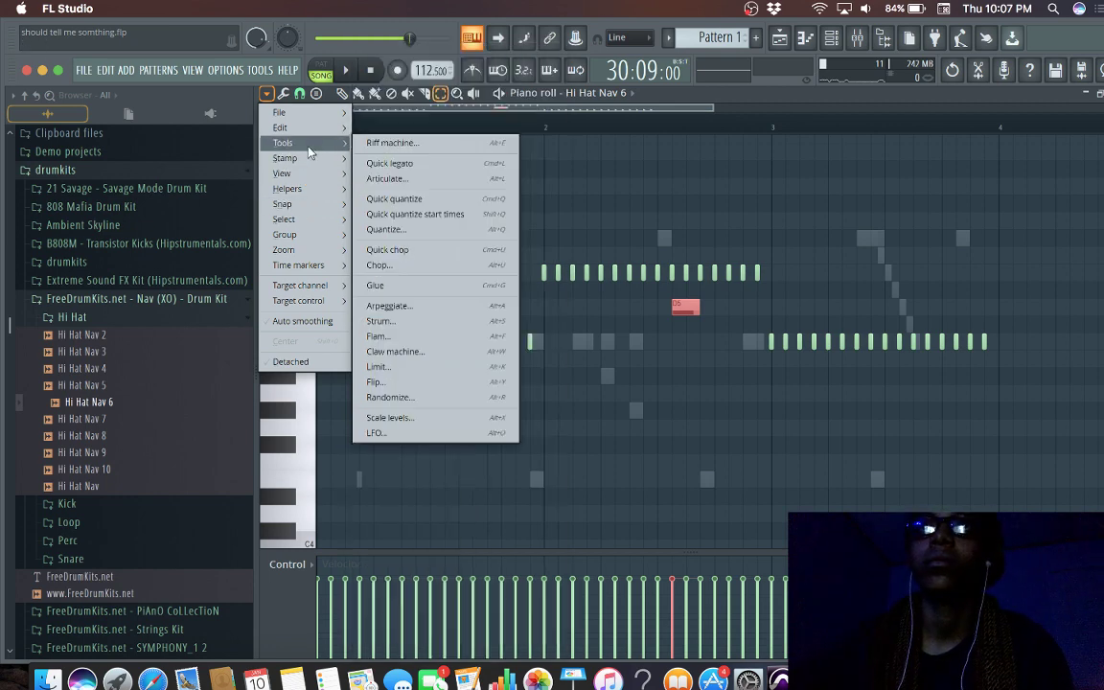
pyautogui.click(408, 264)
pyautogui.press('space')
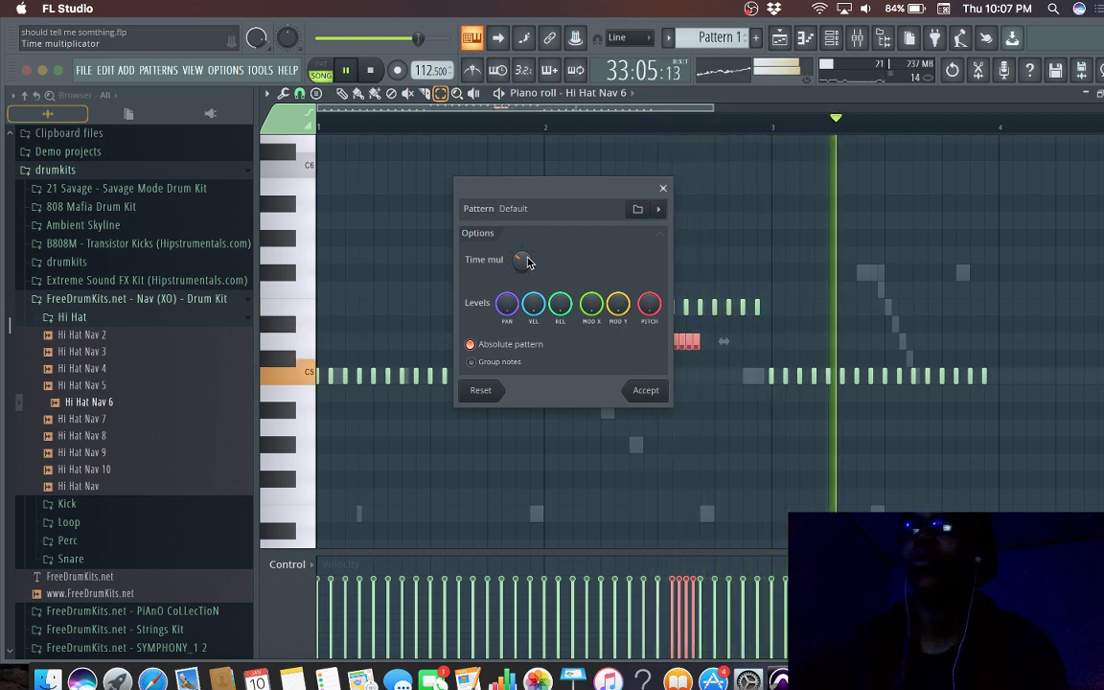
pyautogui.click(644, 391)
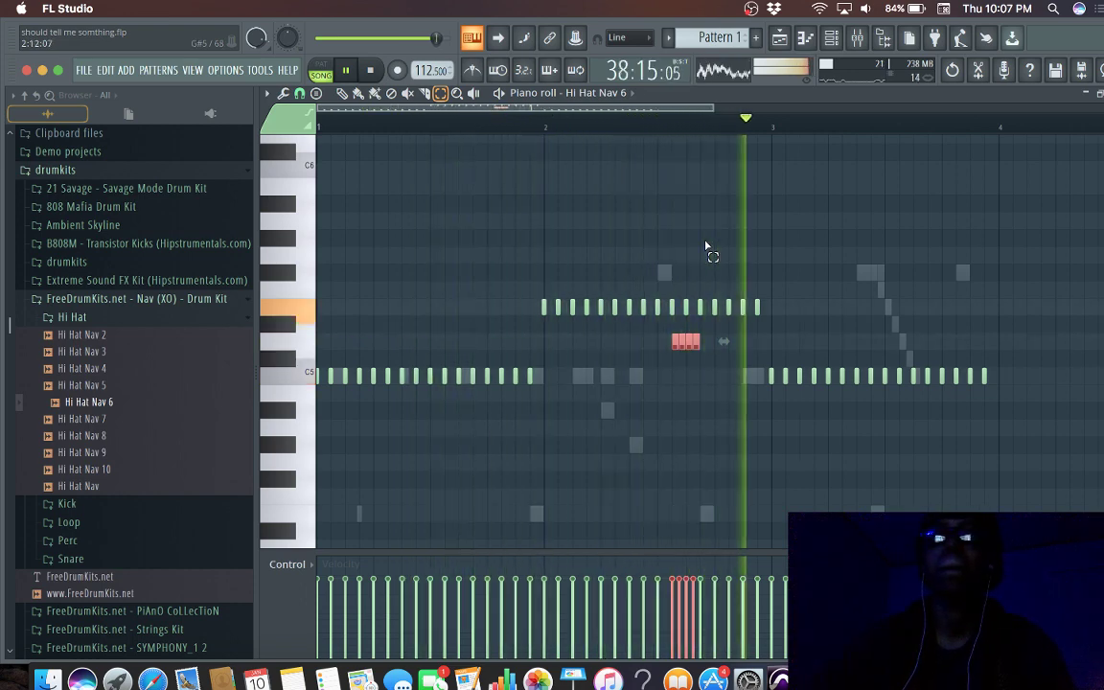
# Step: Add a copy of the chopped D5 hi-hat roll at step 10 of bar 1
pyautogui.hotkey('ctrl', 'v')
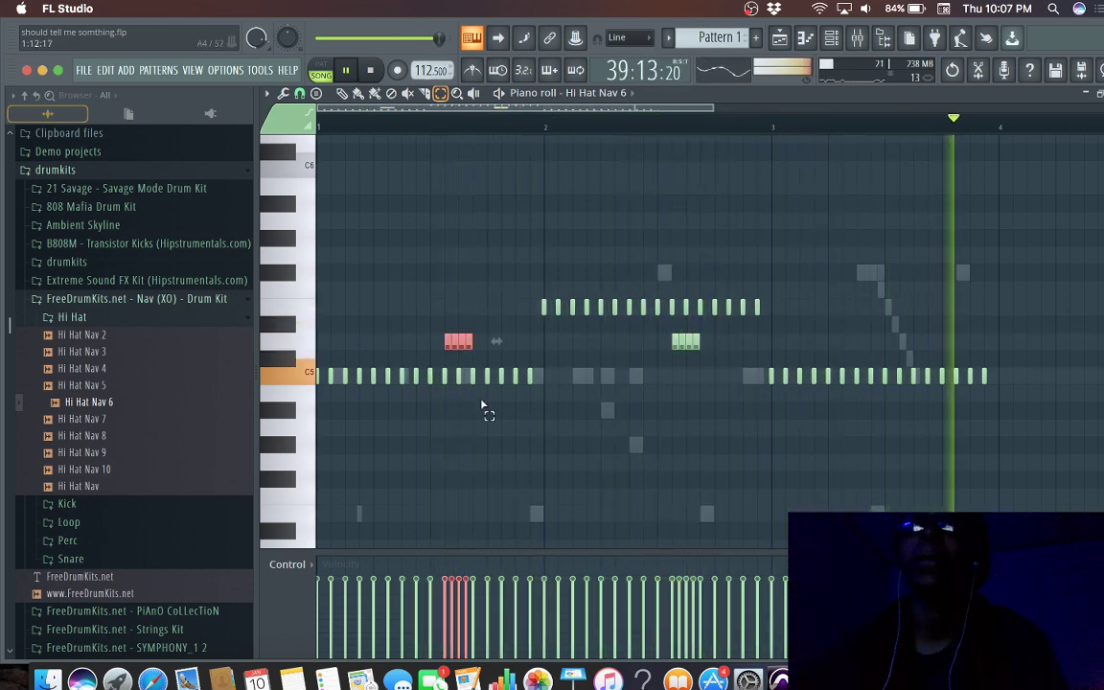
pyautogui.click(343, 93)
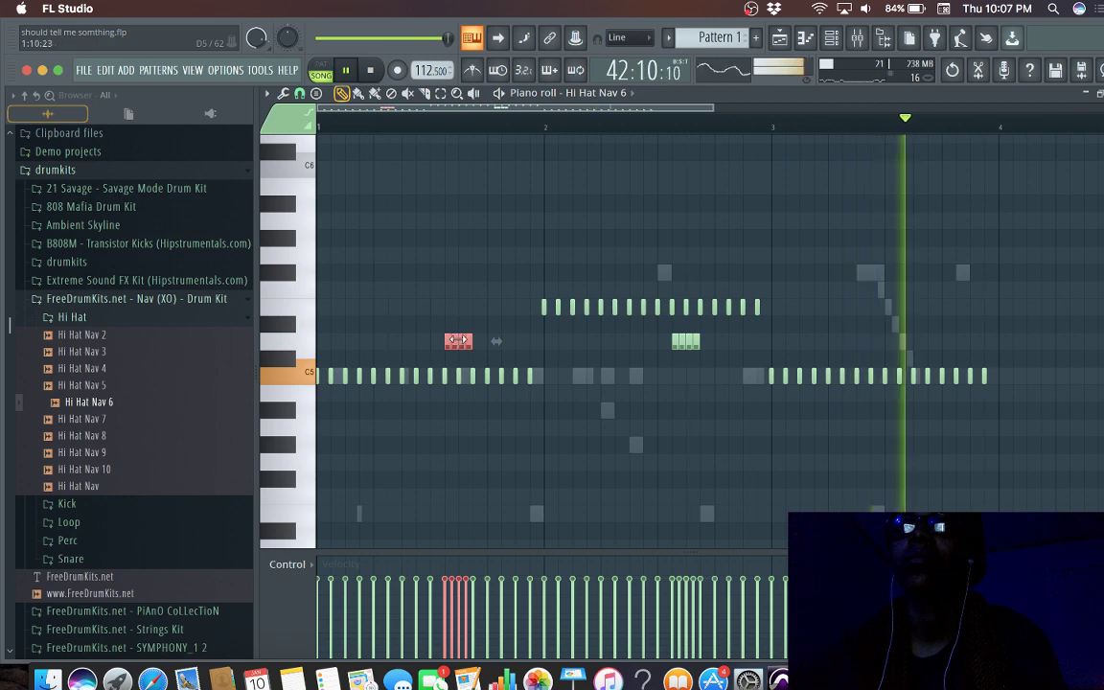
# Step: Move the four-slice hi-hat roll from bar 1 to F#5 at step 7 of bar 3
pyautogui.moveTo(458, 341); pyautogui.dragTo(865, 279)
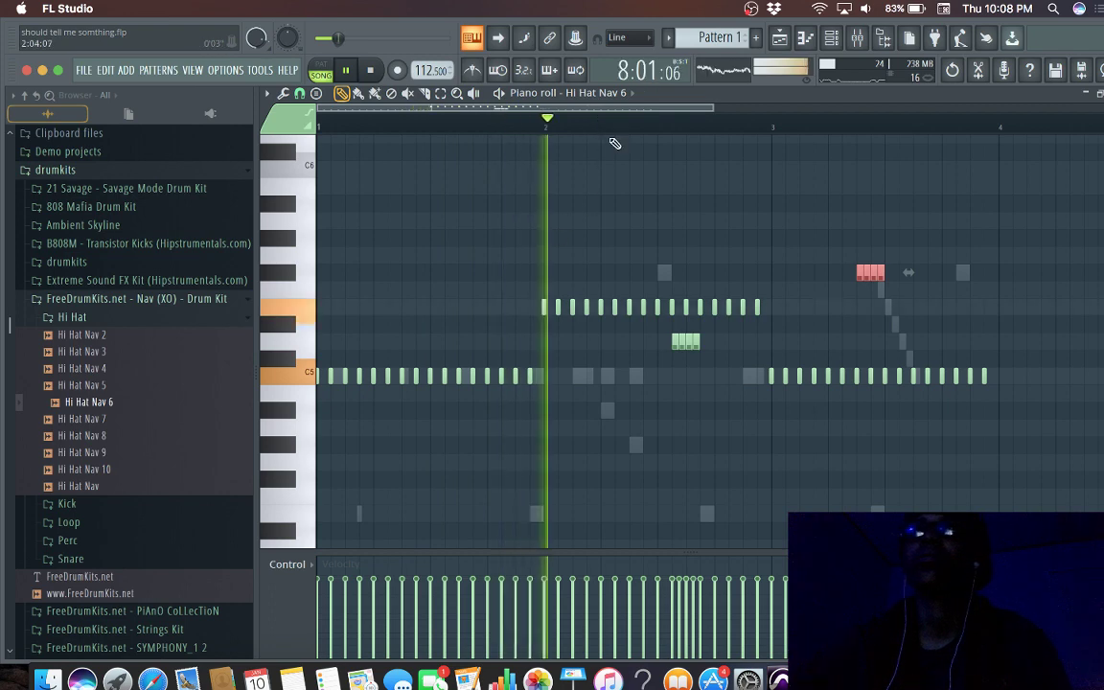
pyautogui.click(730, 184)
pyautogui.rightClick(730, 187)
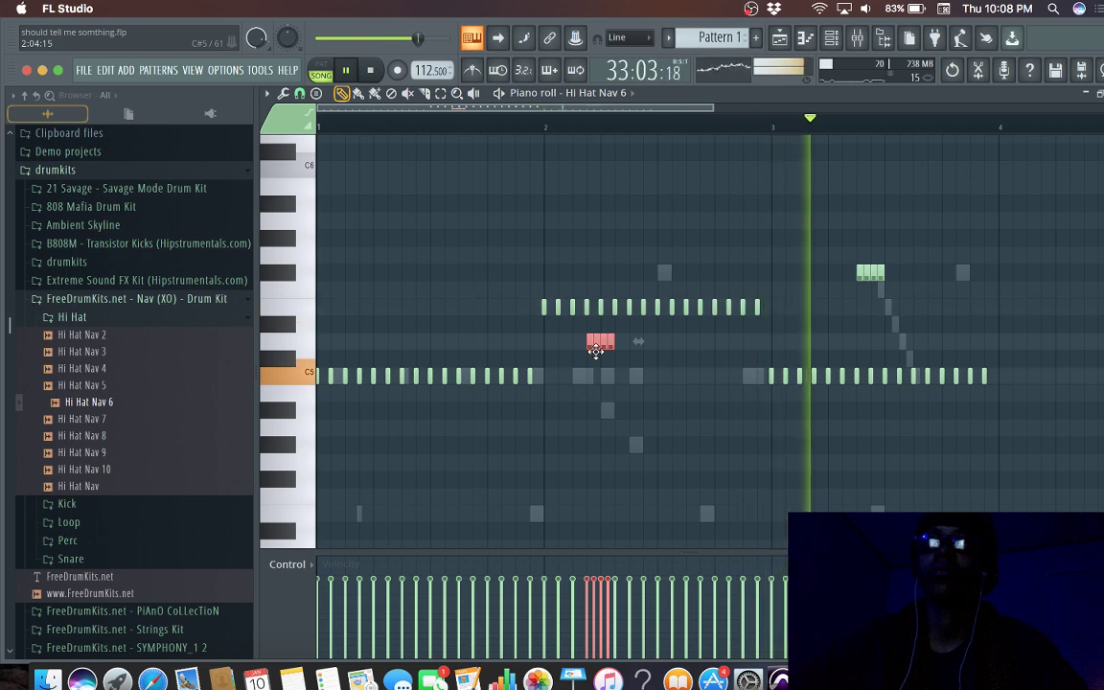
# Step: Try the D5 hi-hat roll at several positions in bar 2 during playback and return it to step 10
pyautogui.moveTo(595, 350); pyautogui.dragTo(552, 351)
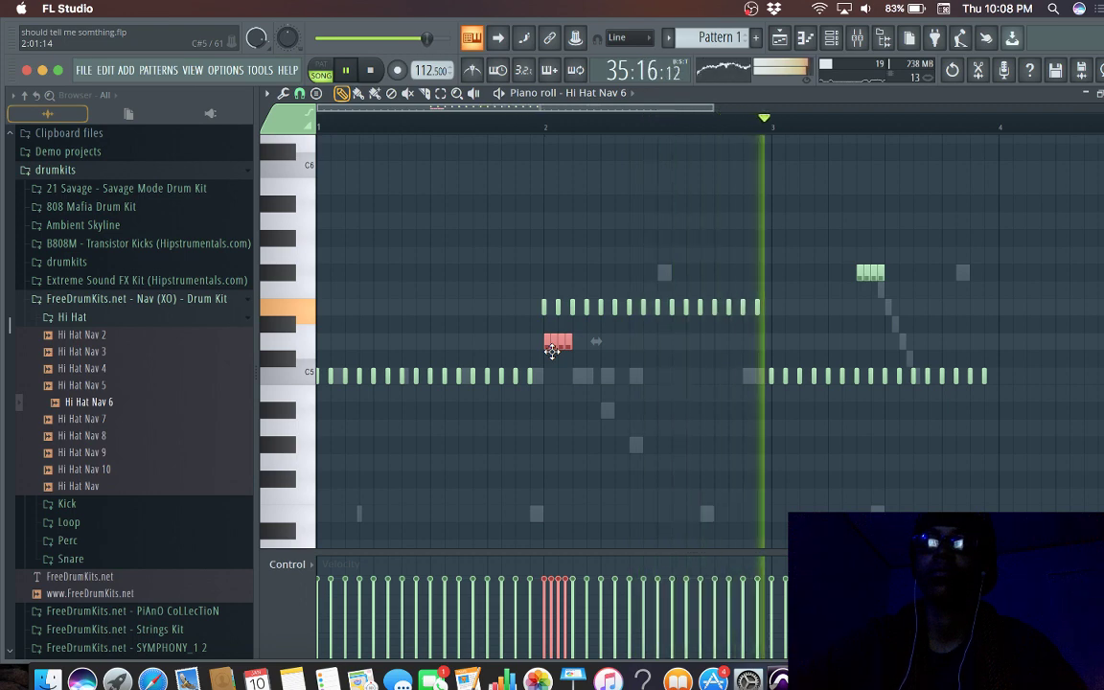
pyautogui.moveTo(568, 351); pyautogui.dragTo(741, 342)
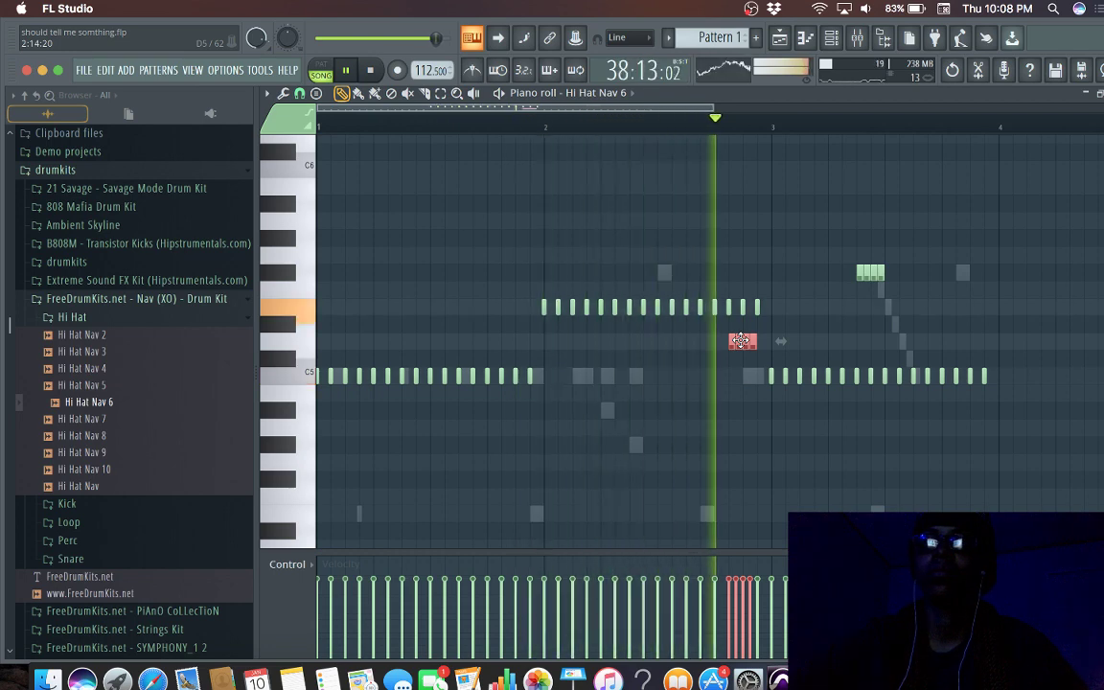
pyautogui.moveTo(740, 341); pyautogui.dragTo(647, 348)
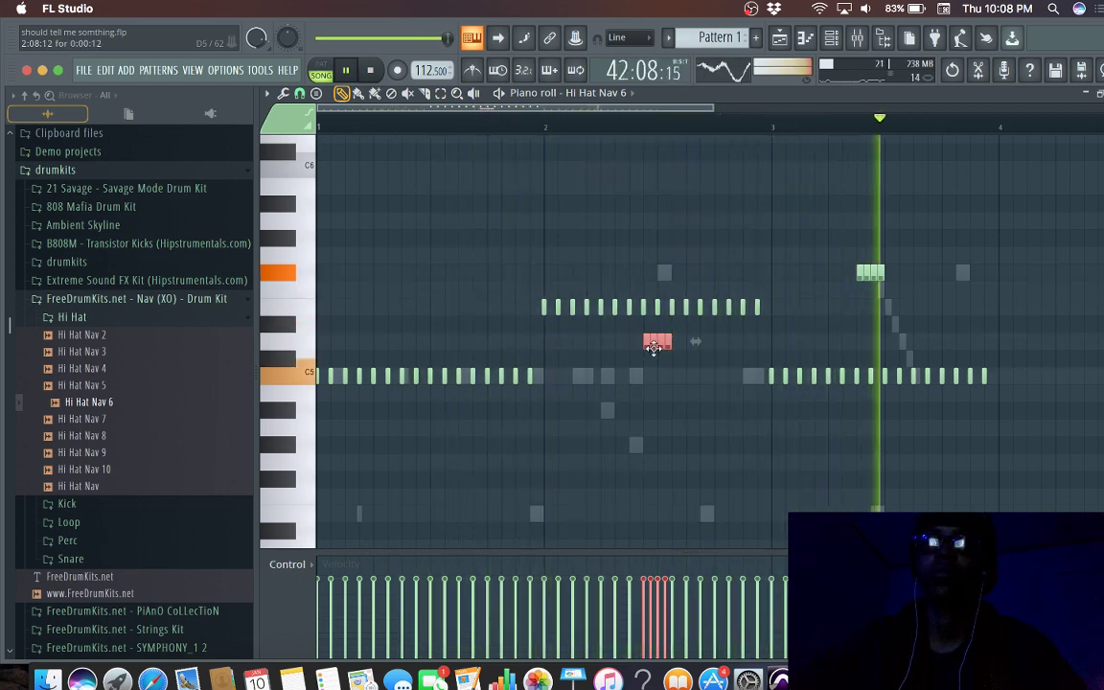
pyautogui.hotkey('shift', 'Left')
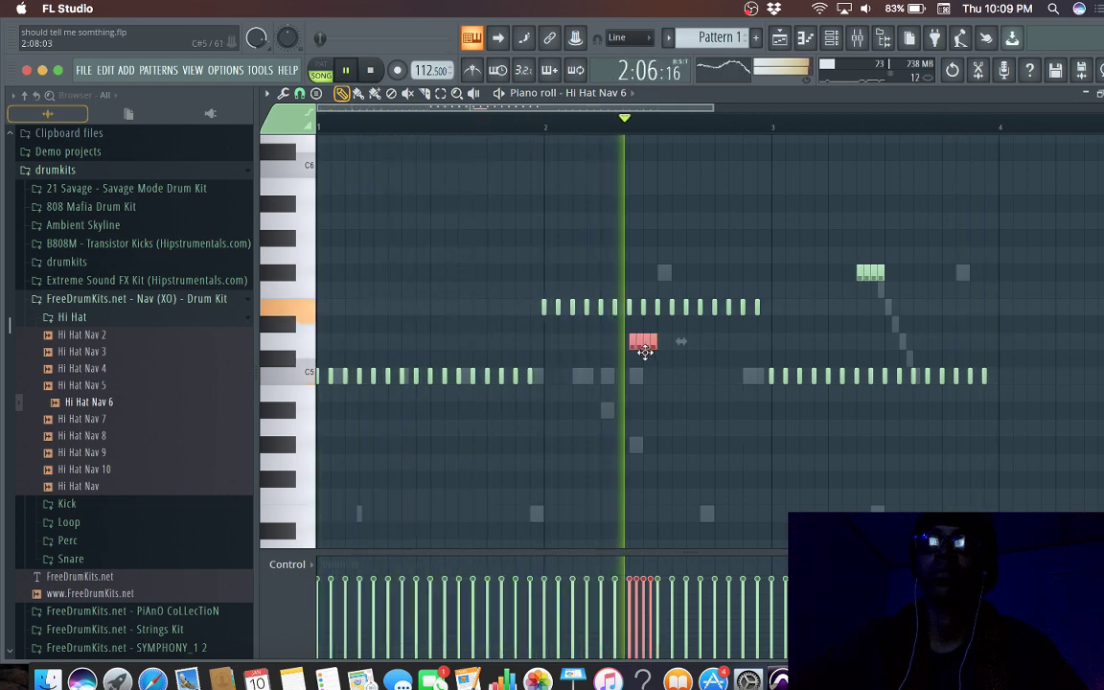
pyautogui.moveTo(647, 346); pyautogui.dragTo(672, 347)
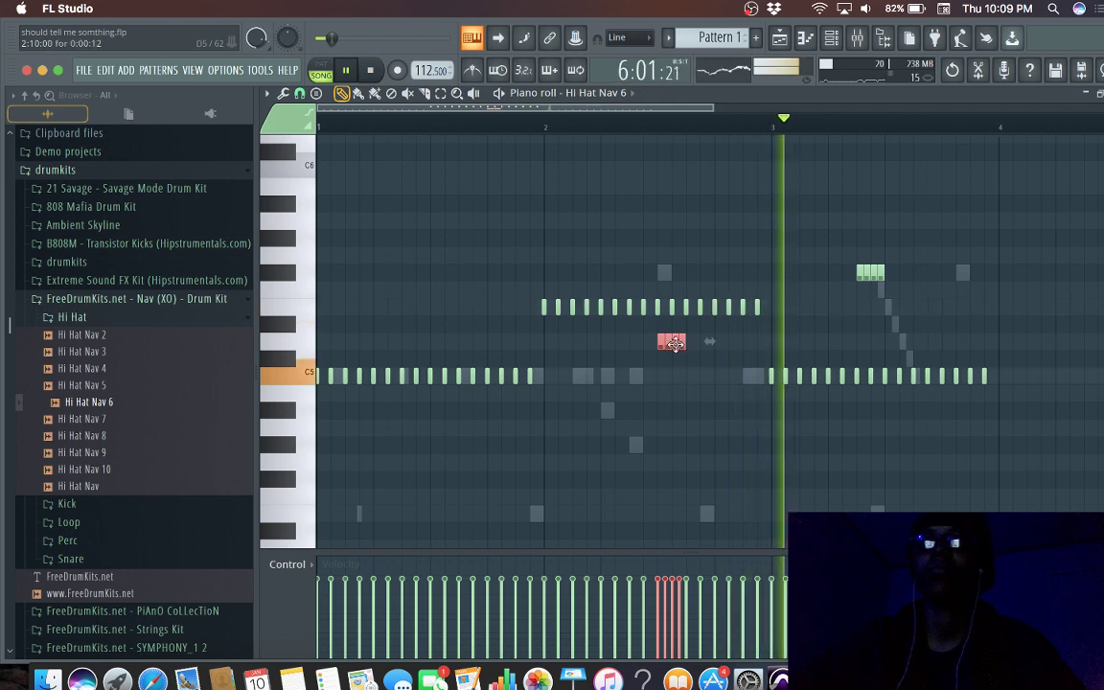
pyautogui.moveTo(674, 343); pyautogui.dragTo(688, 343)
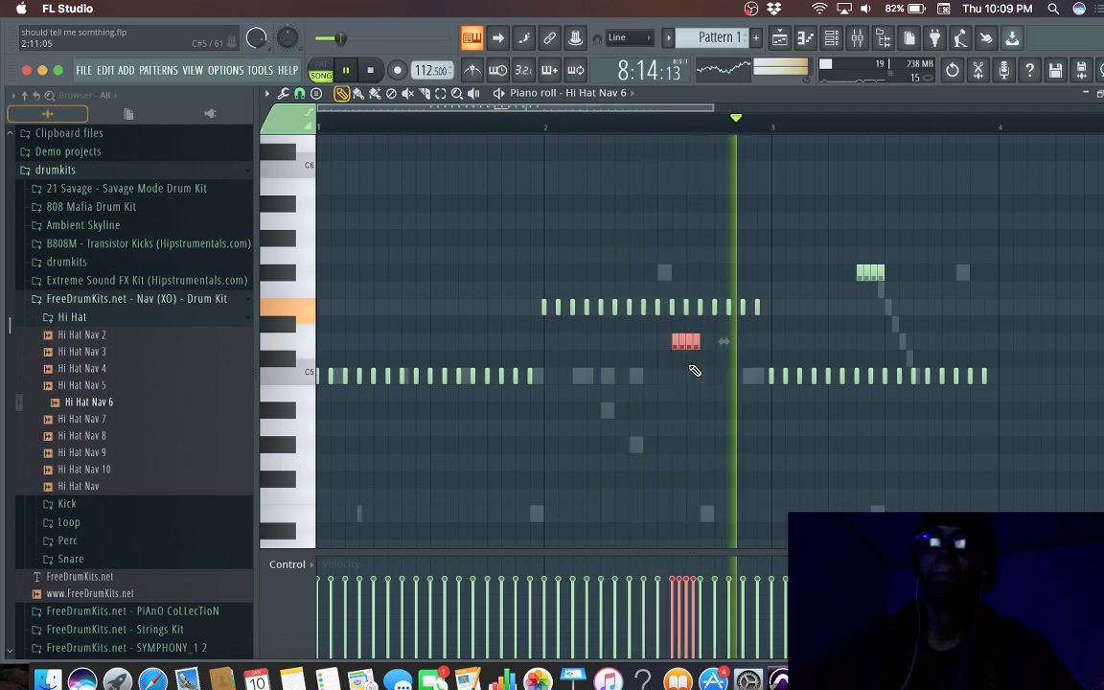
pyautogui.click(697, 413)
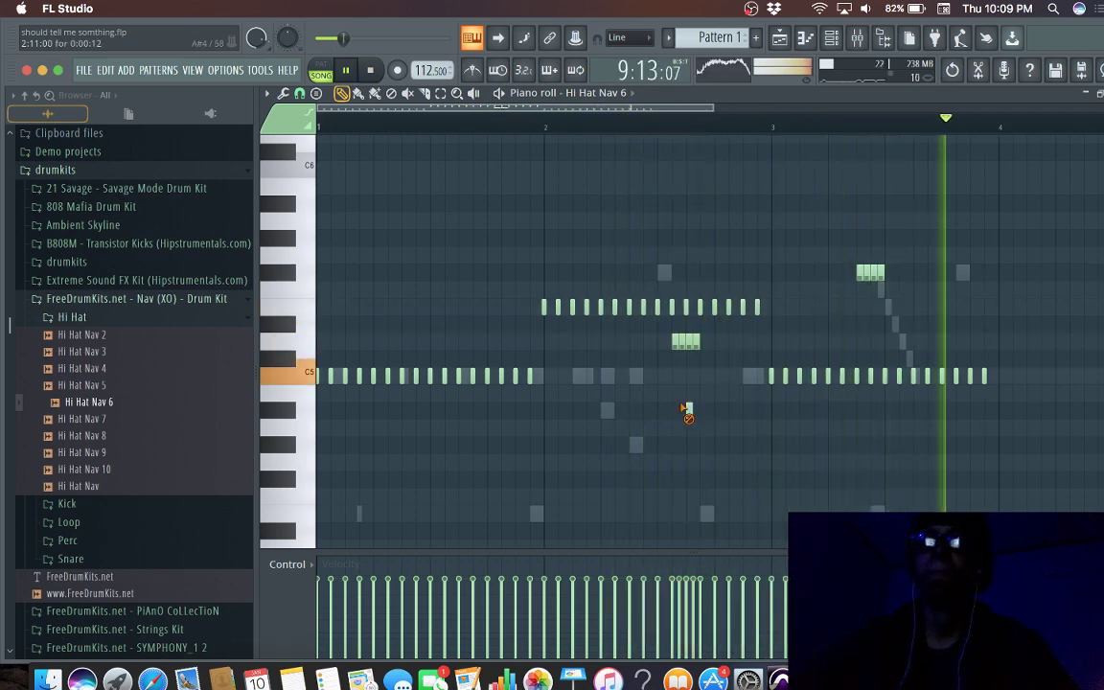
pyautogui.rightClick(690, 412)
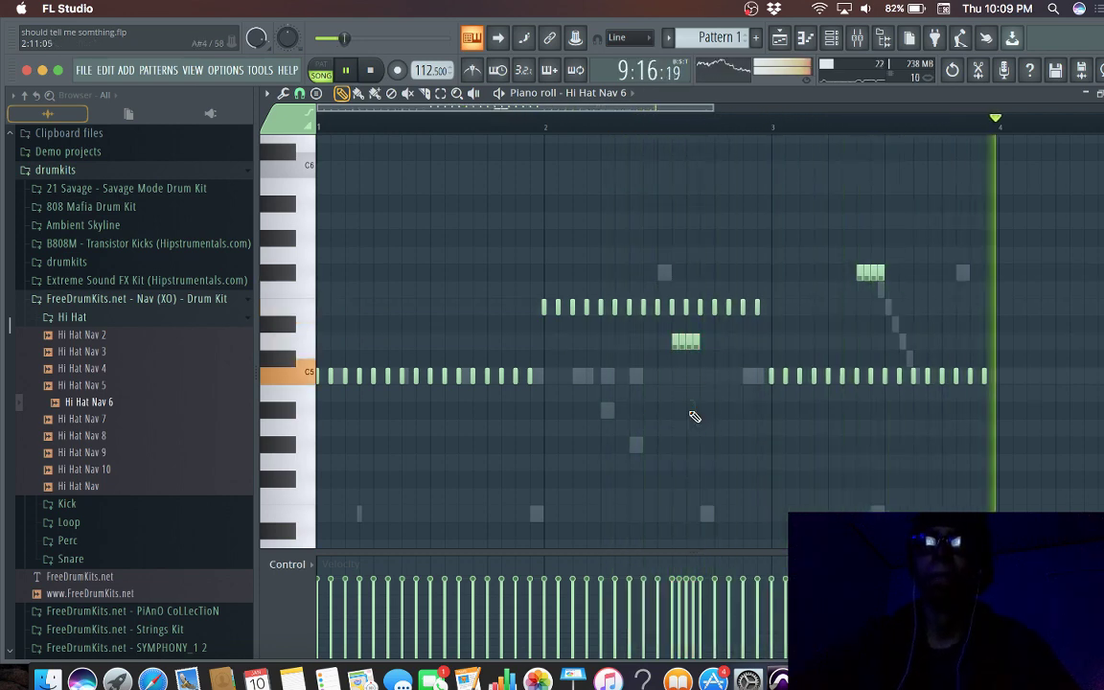
# Step: Select the four-slice D5 hi-hat roll in bar 2, try it at G#4, and settle it on C#5
pyautogui.click(440, 93)
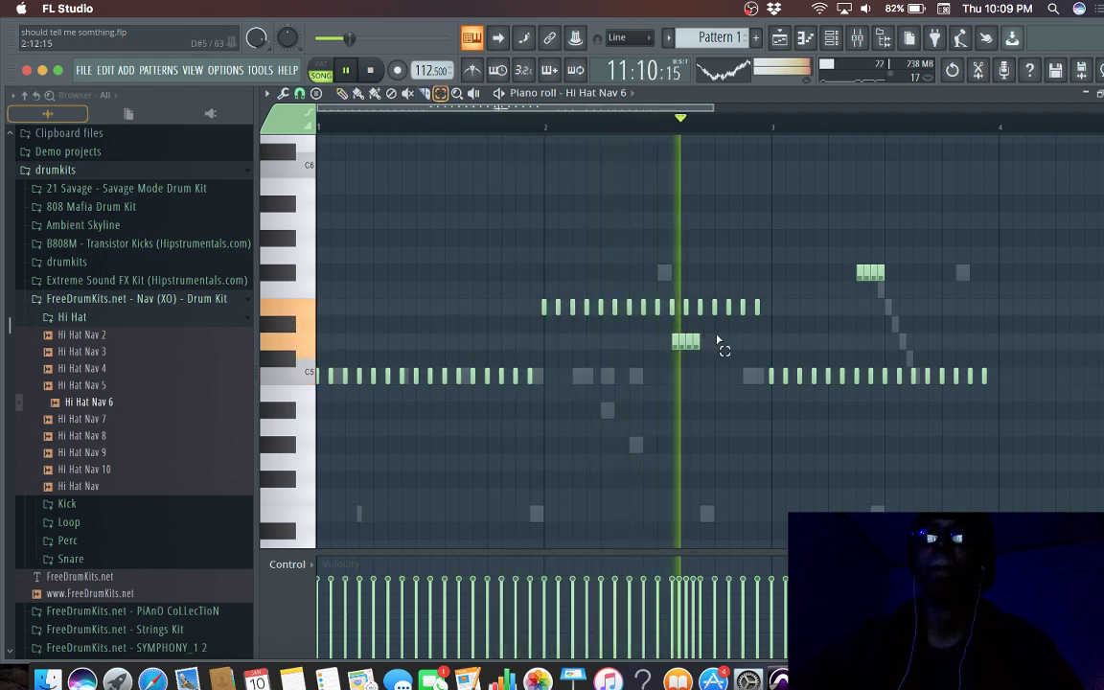
pyautogui.moveTo(716, 334); pyautogui.dragTo(646, 360)
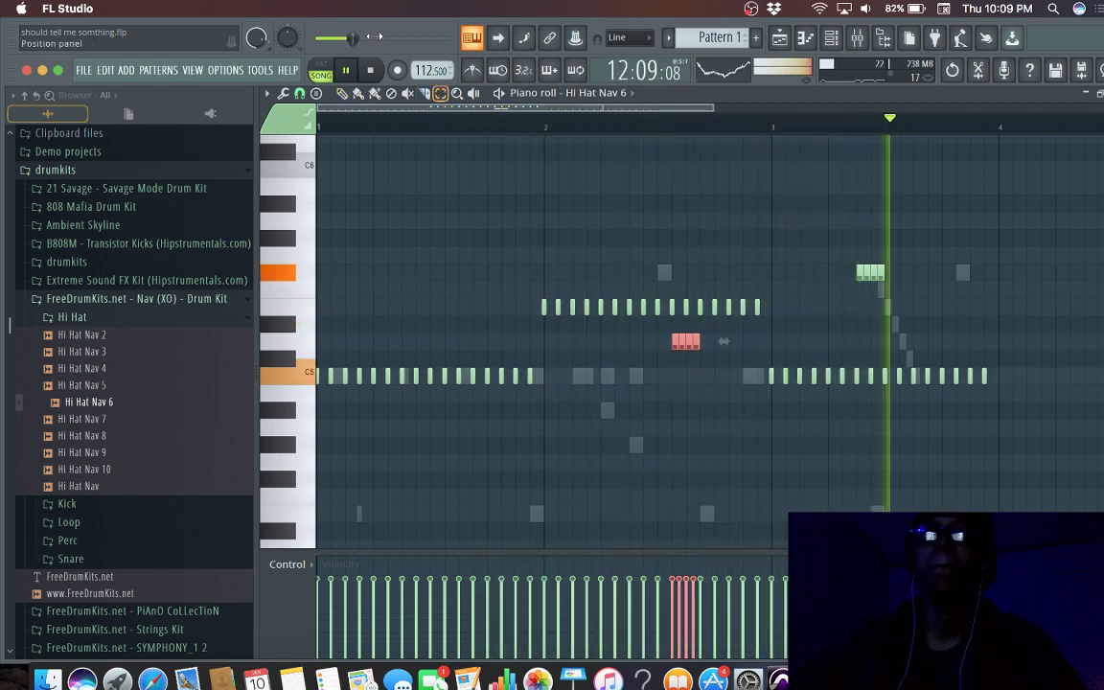
pyautogui.click(341, 93)
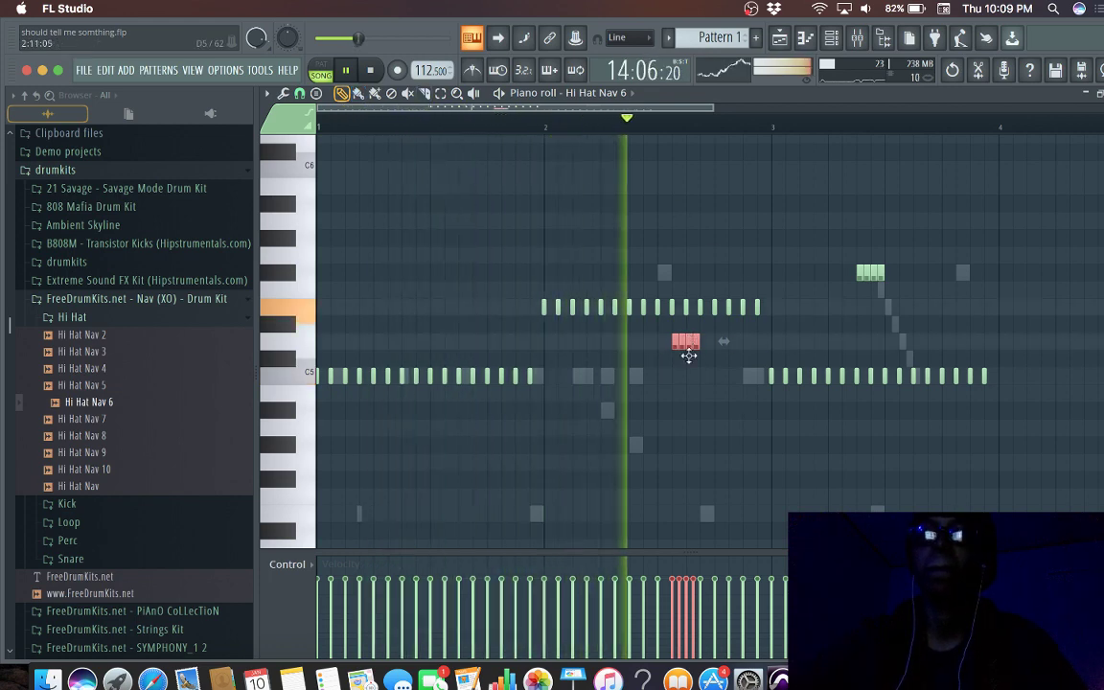
pyautogui.moveTo(685, 341); pyautogui.dragTo(685, 445)
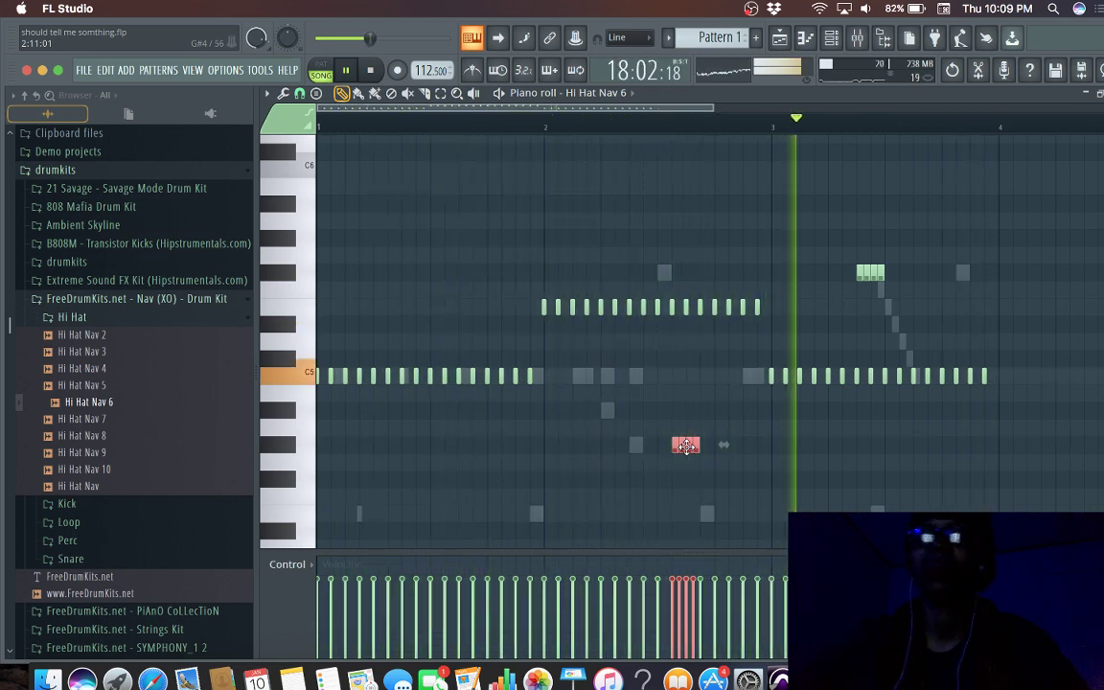
pyautogui.moveTo(685, 446); pyautogui.dragTo(683, 367)
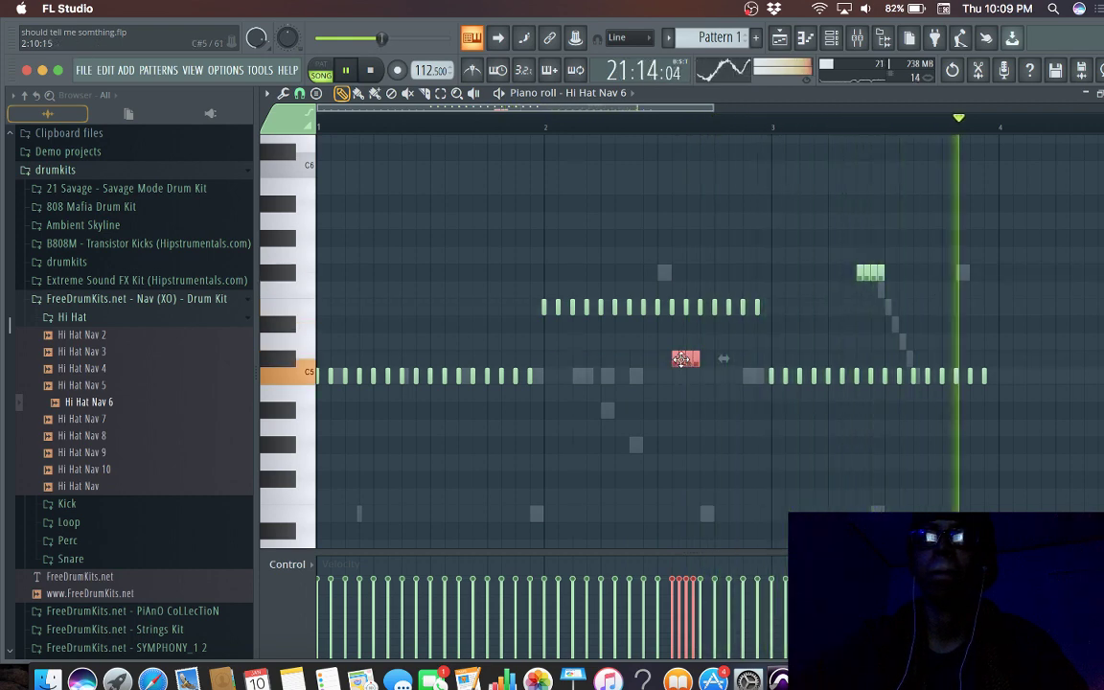
pyautogui.moveTo(680, 359); pyautogui.dragTo(683, 342)
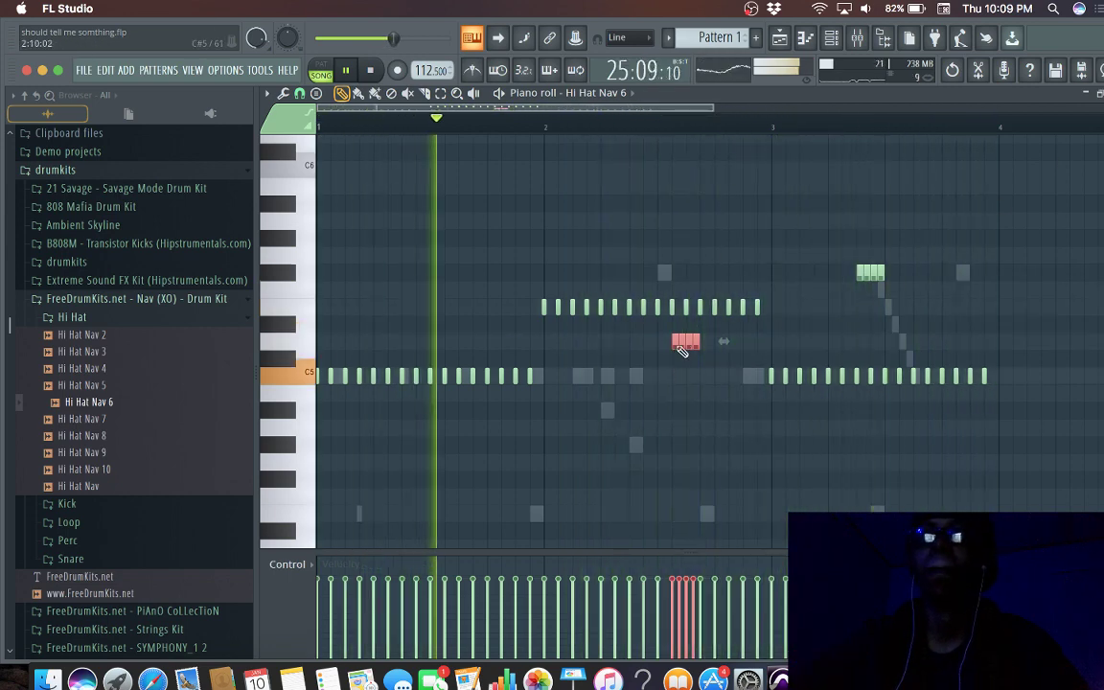
pyautogui.moveTo(681, 350); pyautogui.dragTo(676, 359)
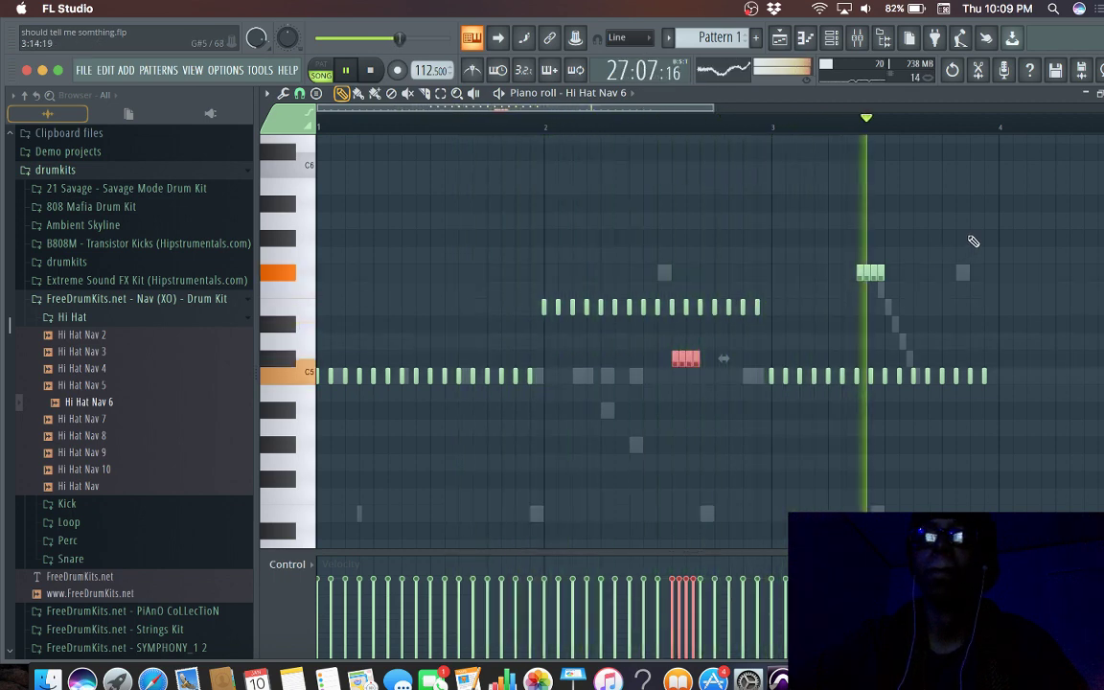
pyautogui.click(1000, 235)
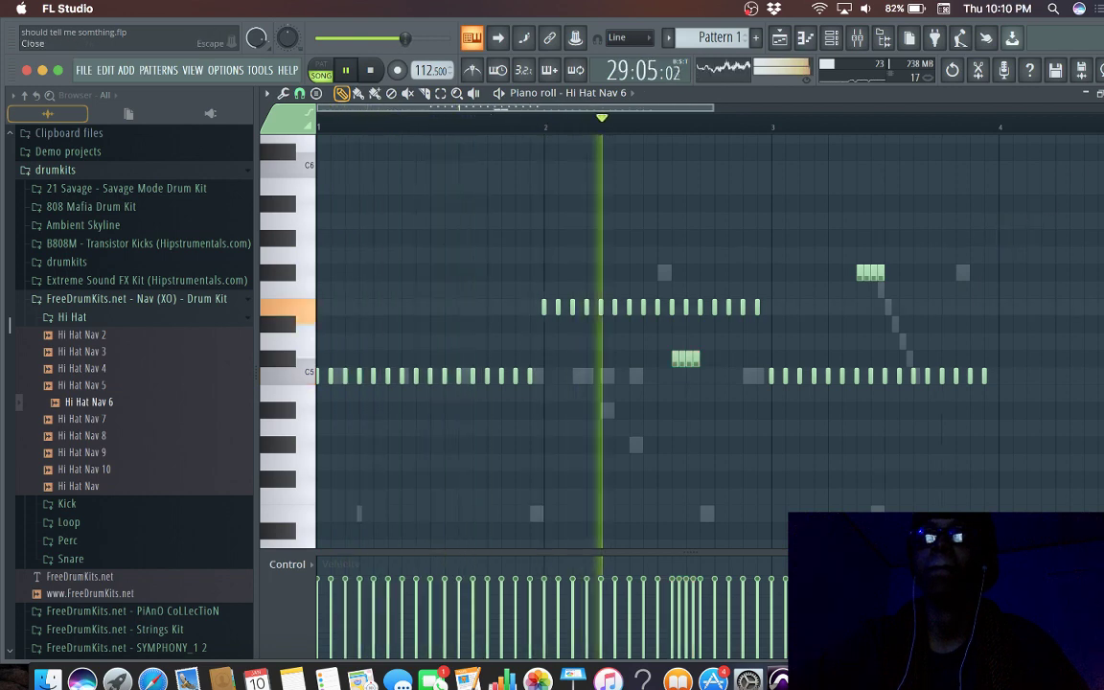
# Step: Close the piano roll and save the project, with the playback position set in bar 23 of the playlist
pyautogui.press('Escape')
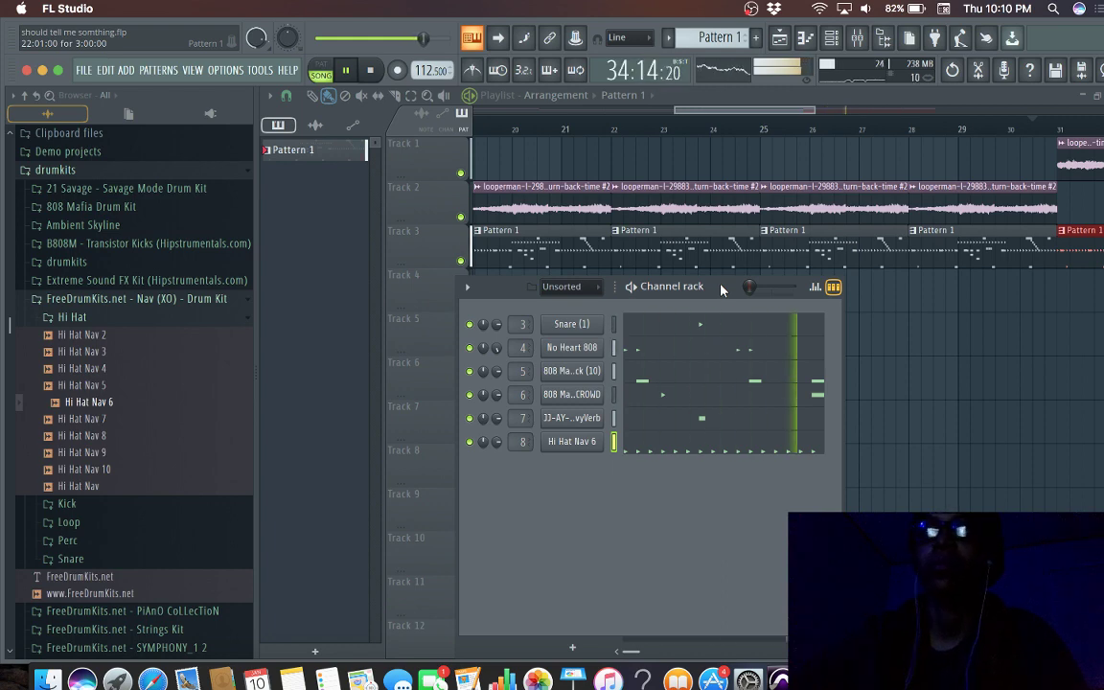
pyautogui.moveTo(721, 289); pyautogui.dragTo(735, 413)
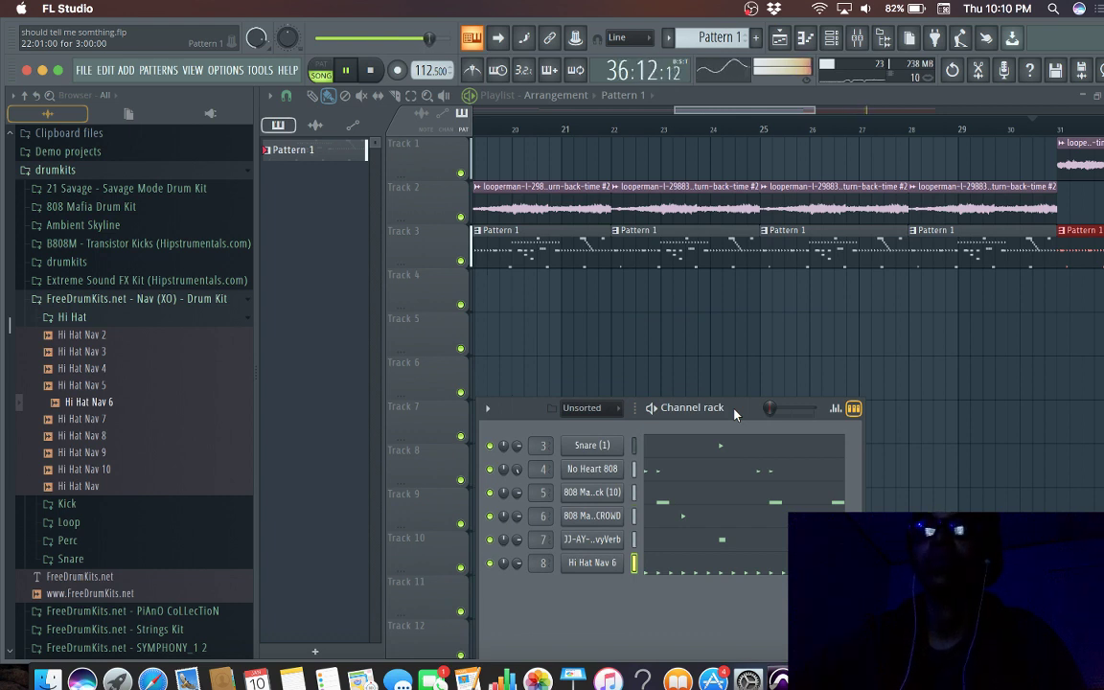
pyautogui.press('super+s')
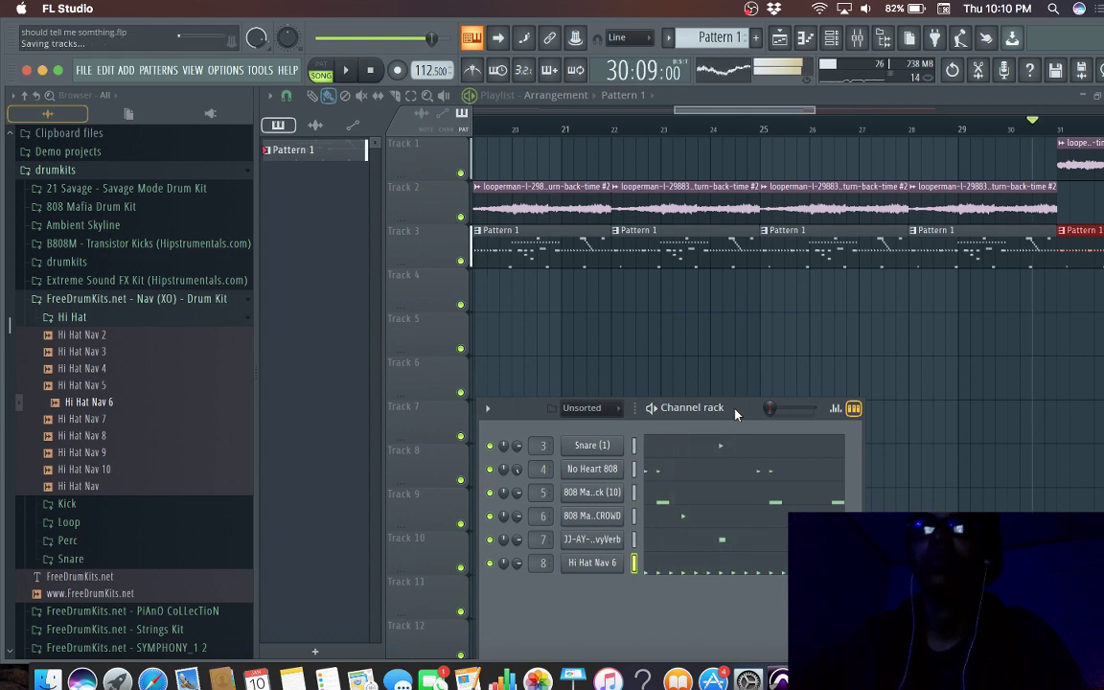
pyautogui.click(689, 117)
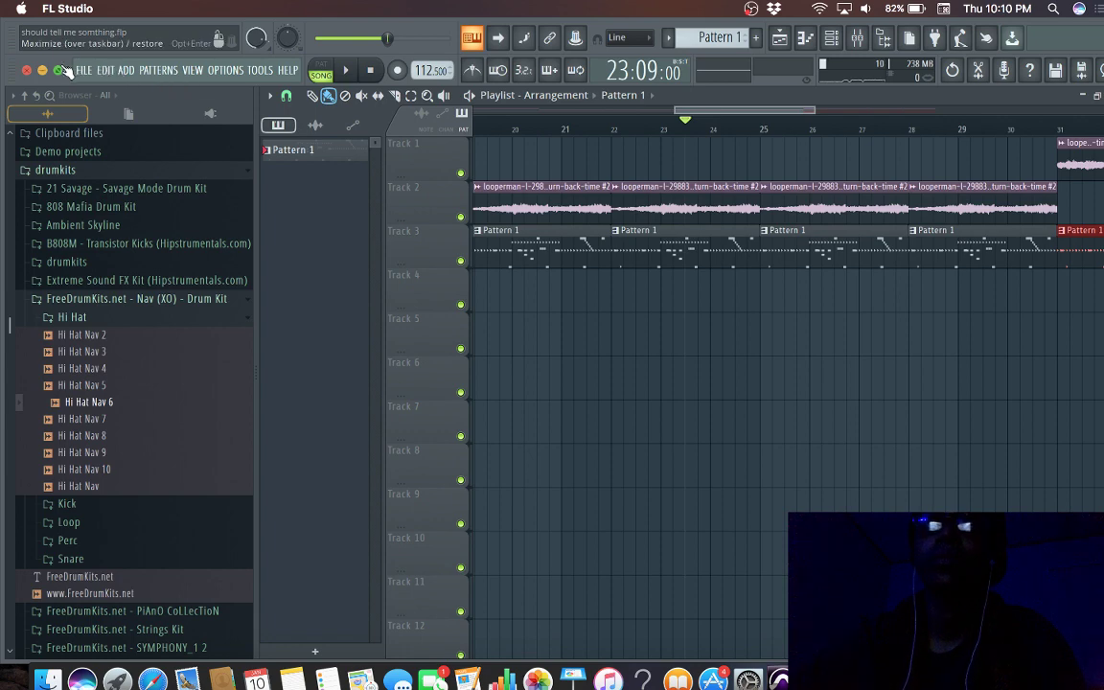
pyautogui.click(84, 71)
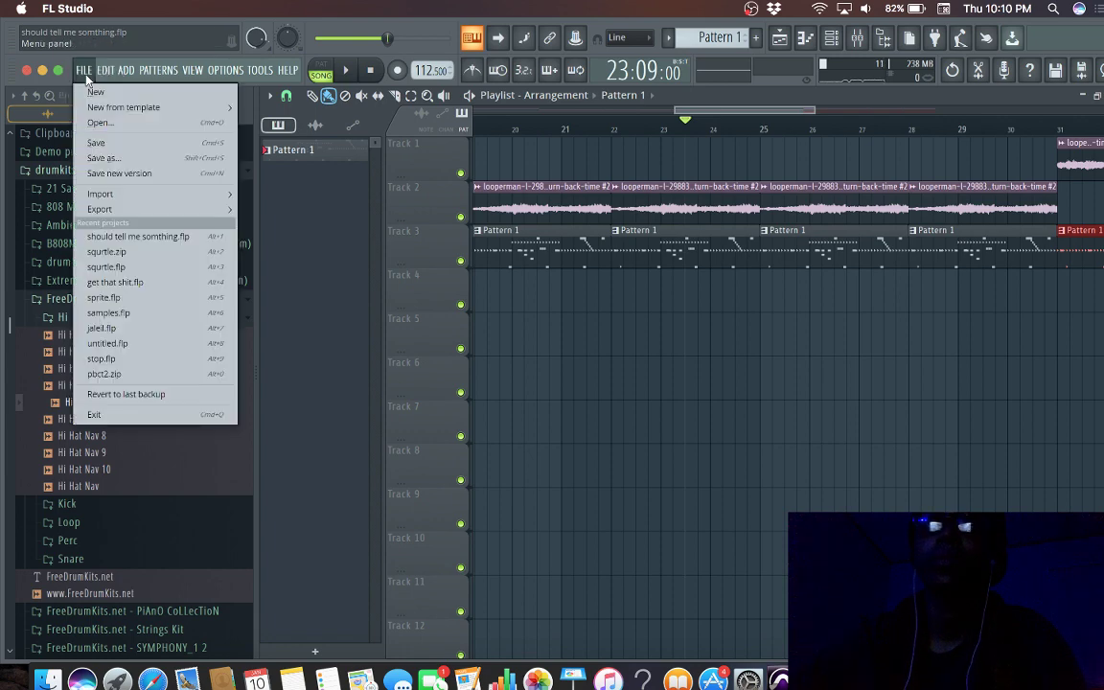
pyautogui.click(100, 144)
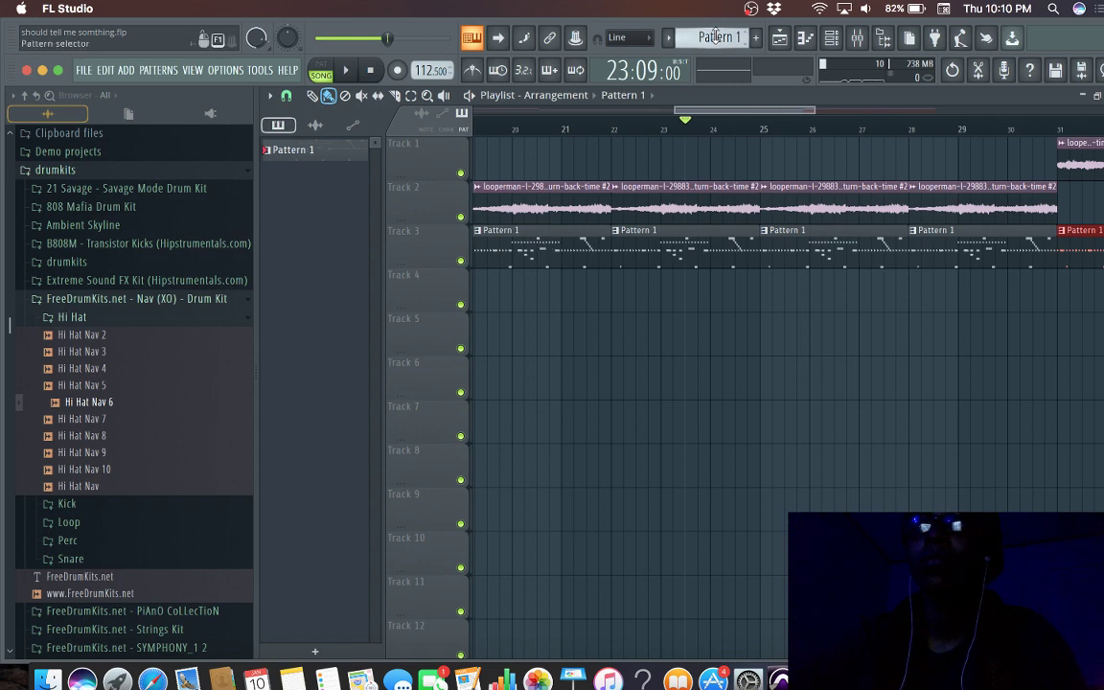
# Step: Split Pattern 1 by channel and delete all the resulting pattern clips from Track 3 of the playlist
pyautogui.click(716, 37)
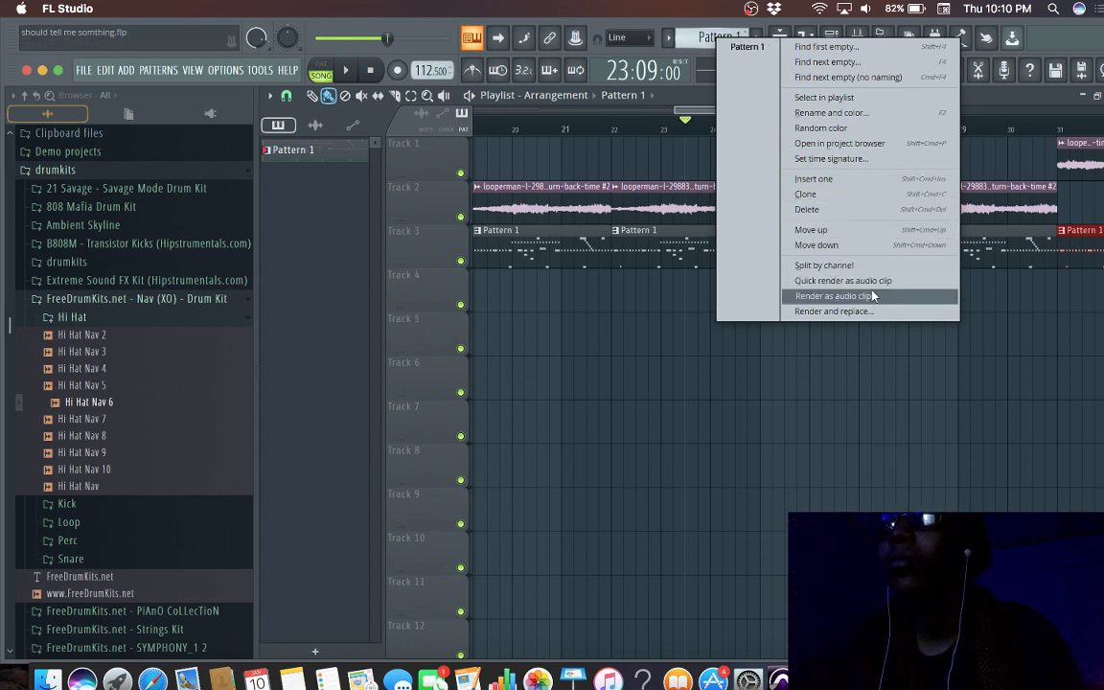
pyautogui.click(872, 266)
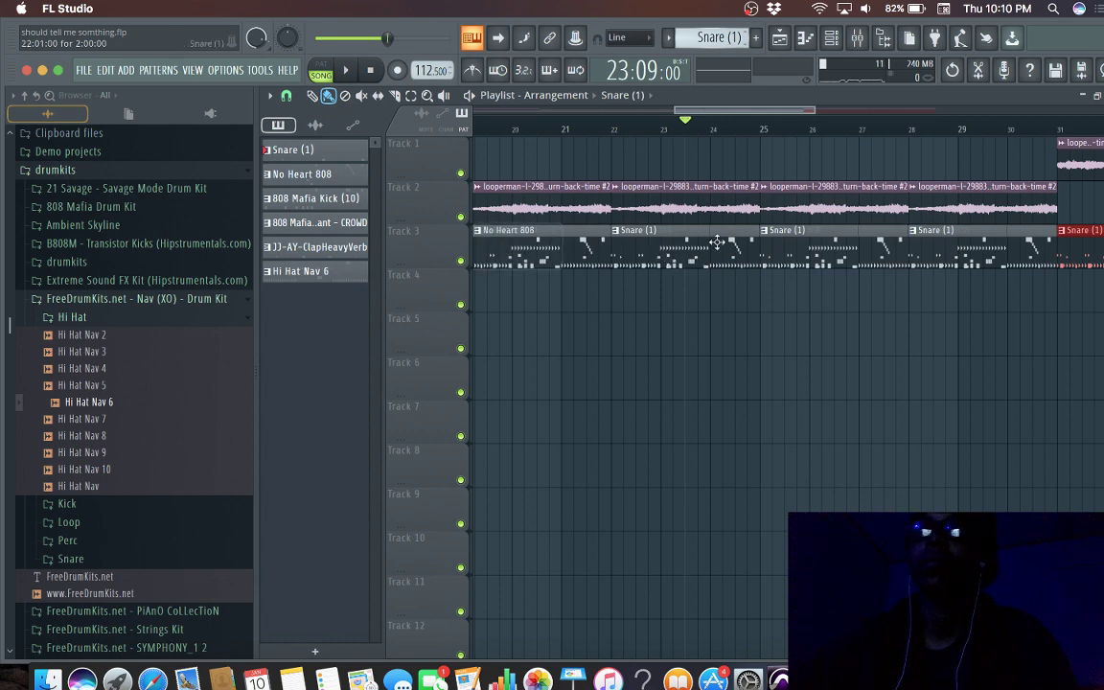
pyautogui.click(799, 261)
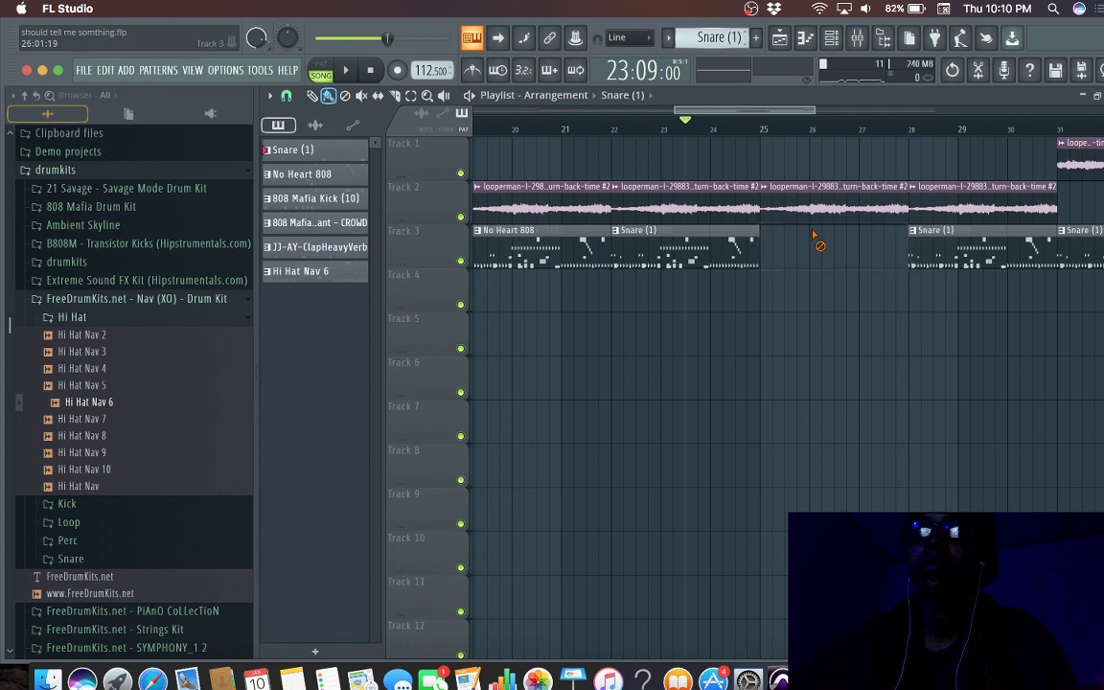
pyautogui.moveTo(790, 261)
pyautogui.mouseDown()
pyautogui.moveTo(553, 267)
pyautogui.moveTo(1097, 254)
pyautogui.mouseUp()
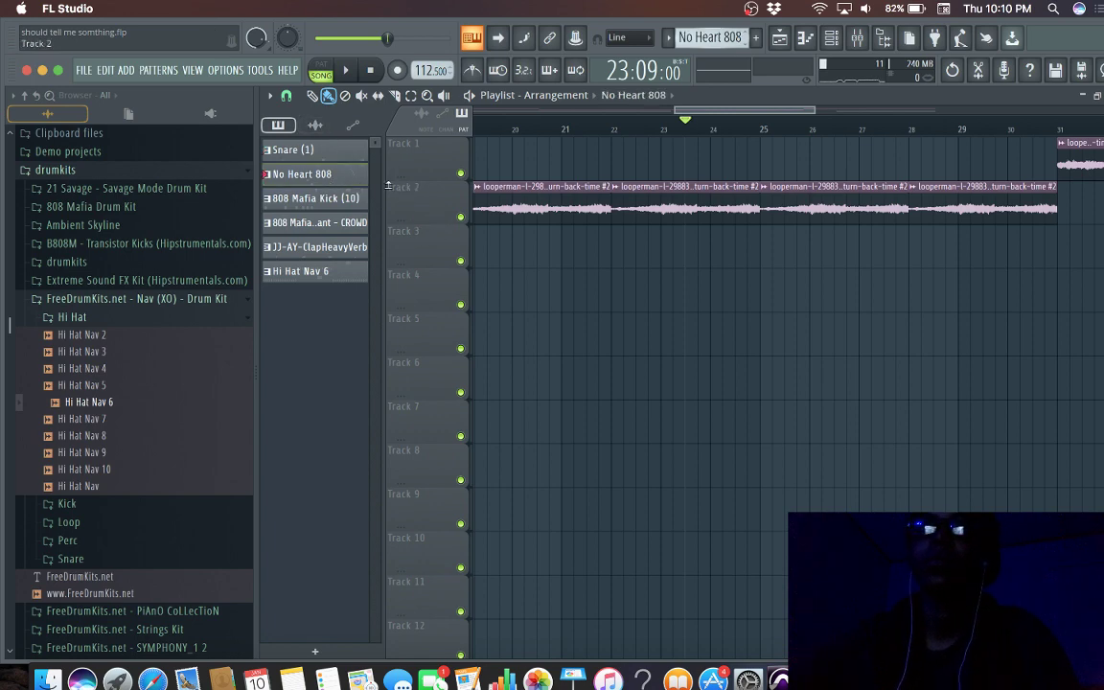
pyautogui.moveTo(783, 113); pyautogui.dragTo(580, 123)
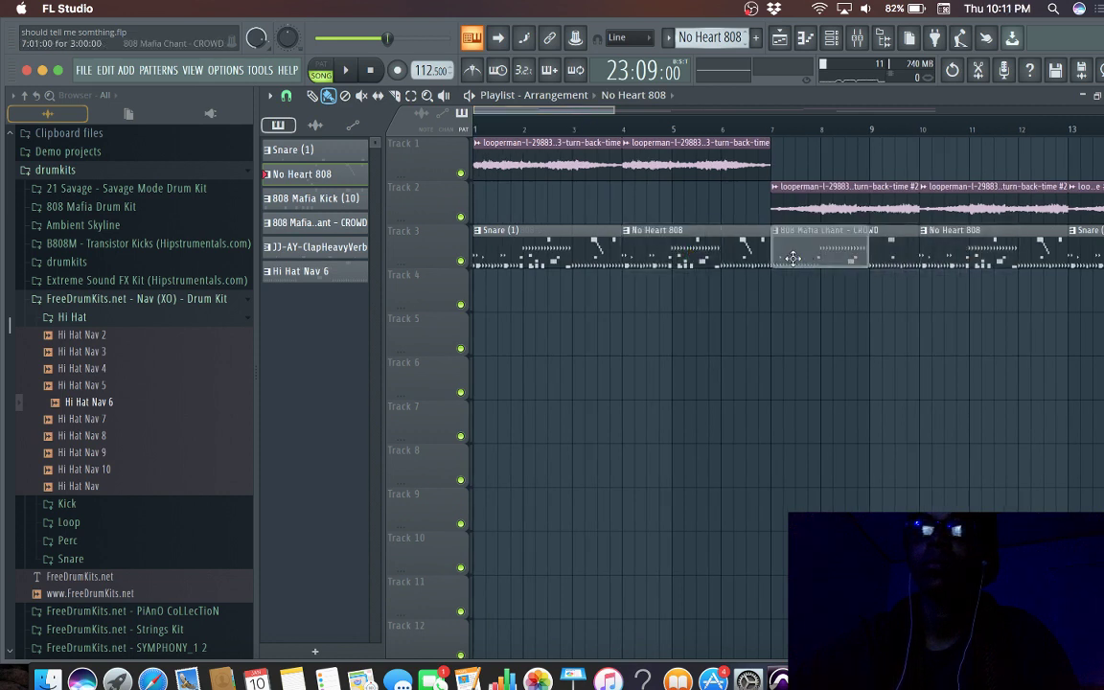
pyautogui.rightClick(650, 250)
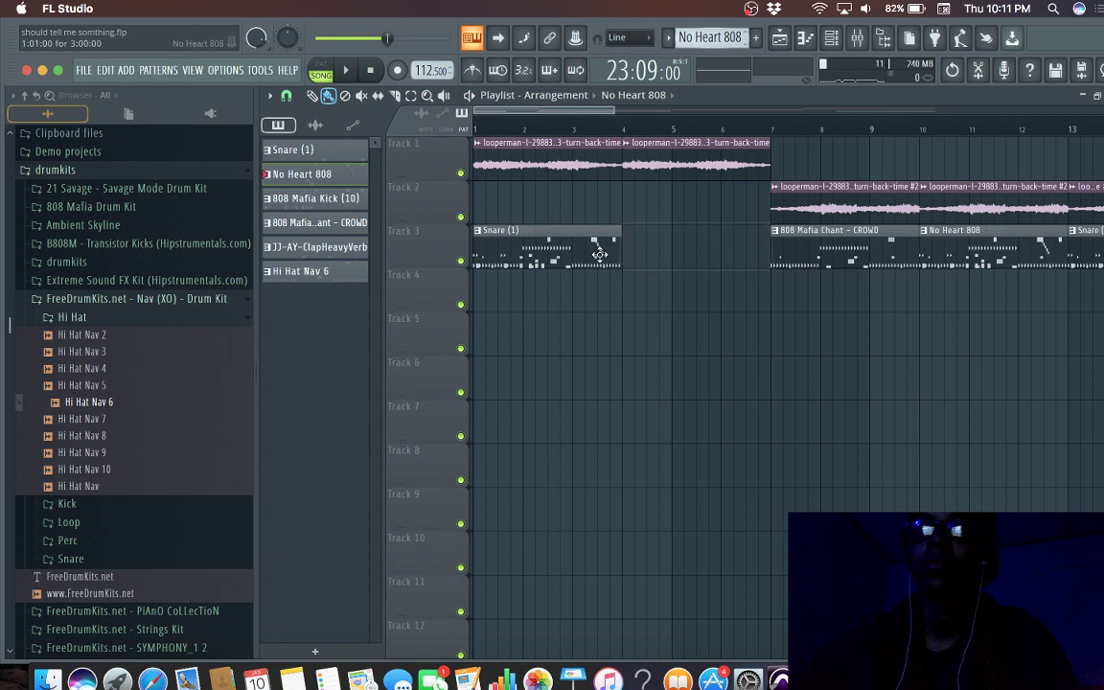
pyautogui.rightClick(833, 255)
pyautogui.rightClick(961, 259)
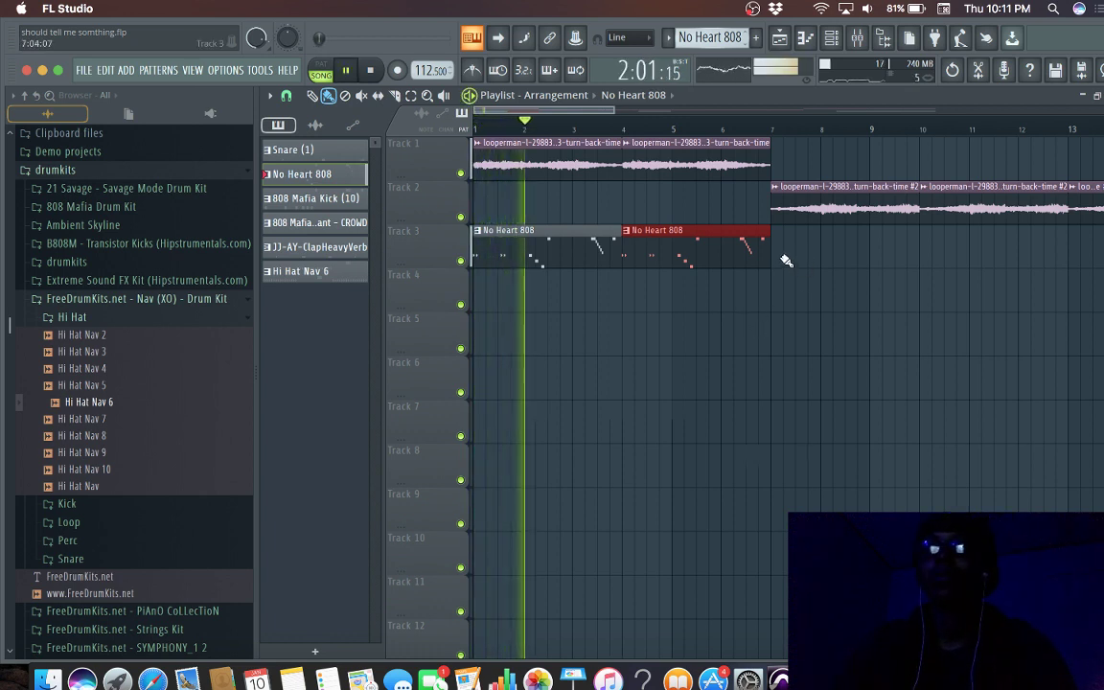
# Step: Add No Heart 808 pattern clips at bars 7 and 10 on Track 3
pyautogui.hotkey('ctrl', 'b')
pyautogui.click(937, 265)
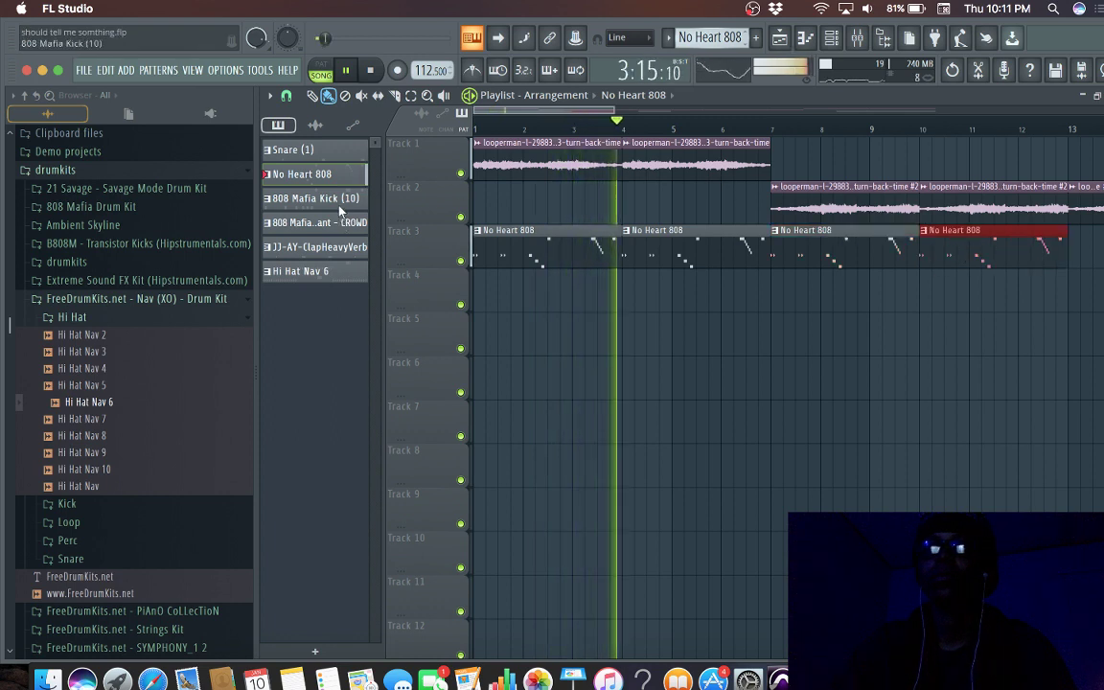
# Step: Add 808 Mafia Kick (10) pattern clips at bars 7 and 10 on Track 4
pyautogui.click(304, 196)
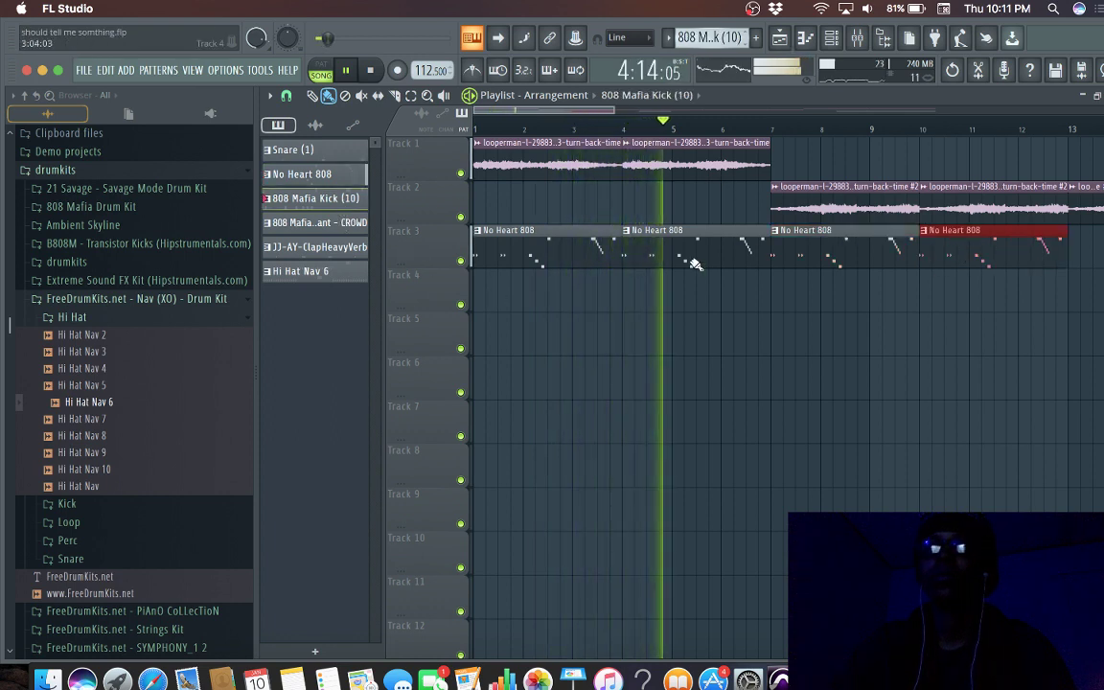
pyautogui.click(779, 299)
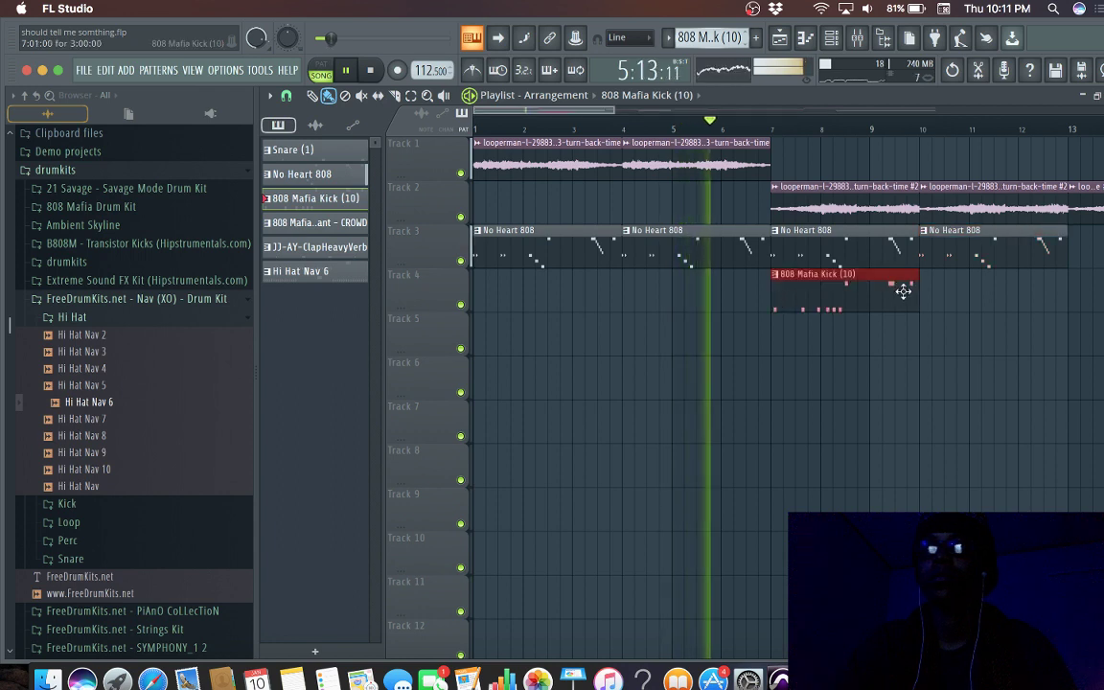
pyautogui.click(939, 299)
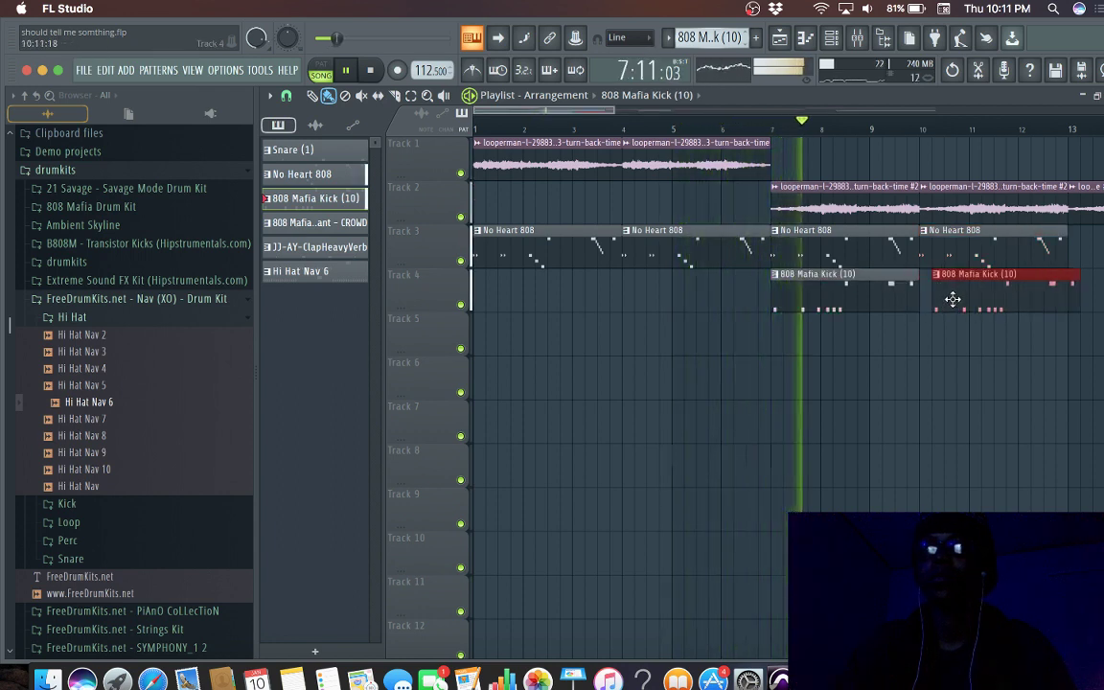
pyautogui.moveTo(948, 298); pyautogui.dragTo(937, 298)
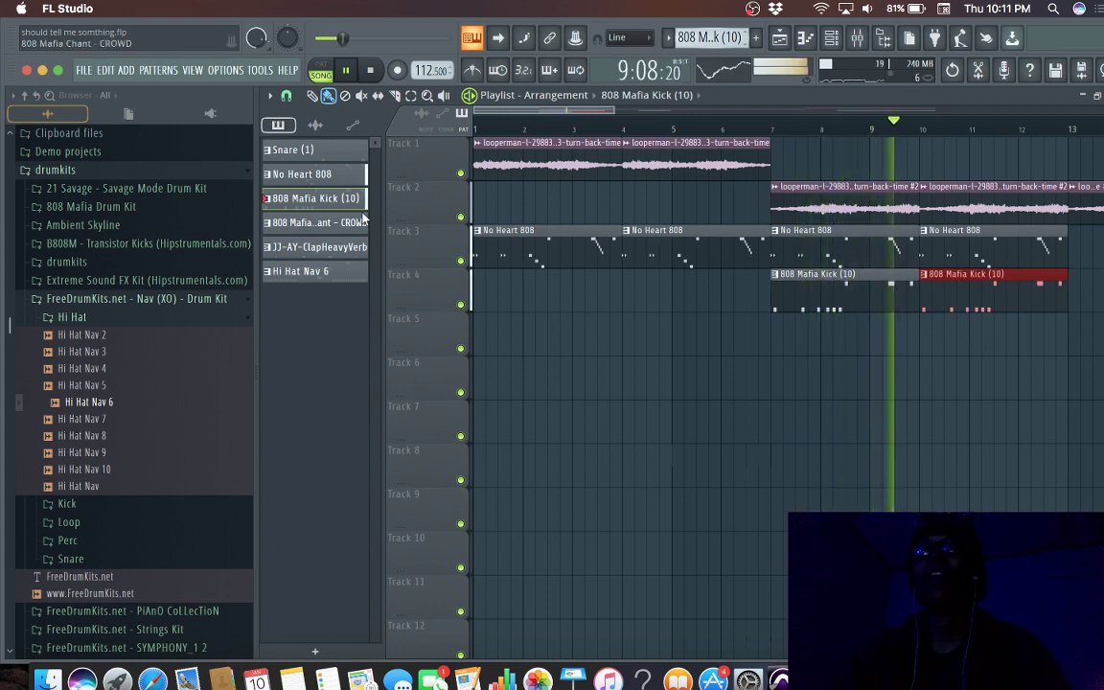
# Step: Try Snare (1) pattern clips across bars 7 to 12 on Track 5 with playback from bar 6, and delete them
pyautogui.press('space')
pyautogui.click(334, 224)
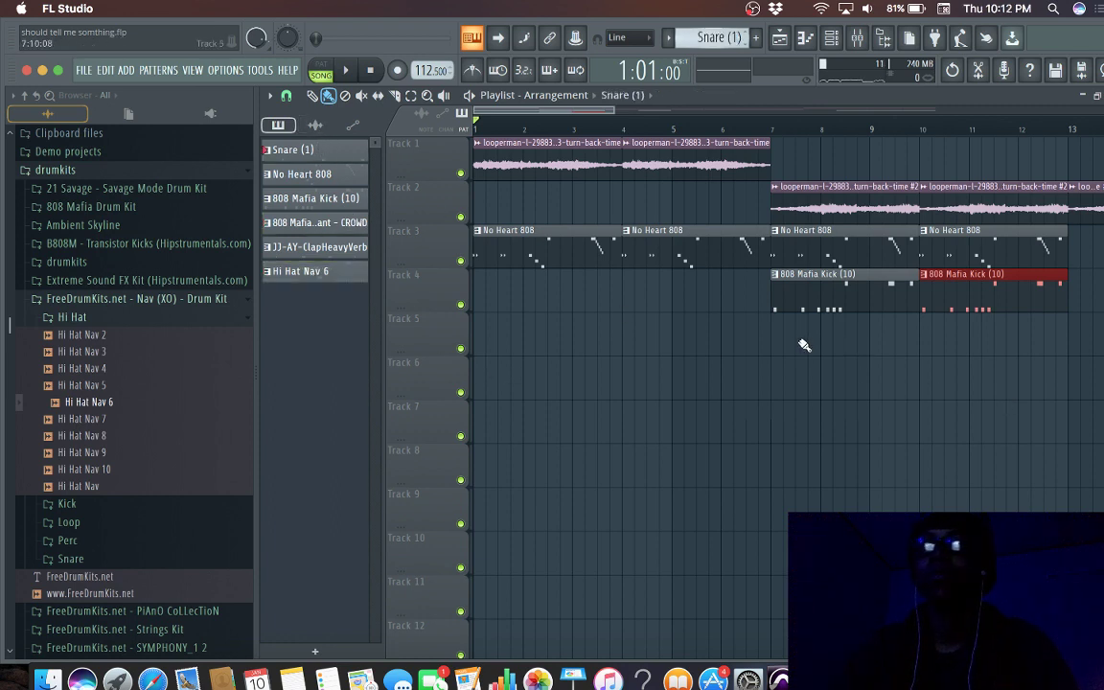
pyautogui.moveTo(781, 348); pyautogui.dragTo(1049, 328)
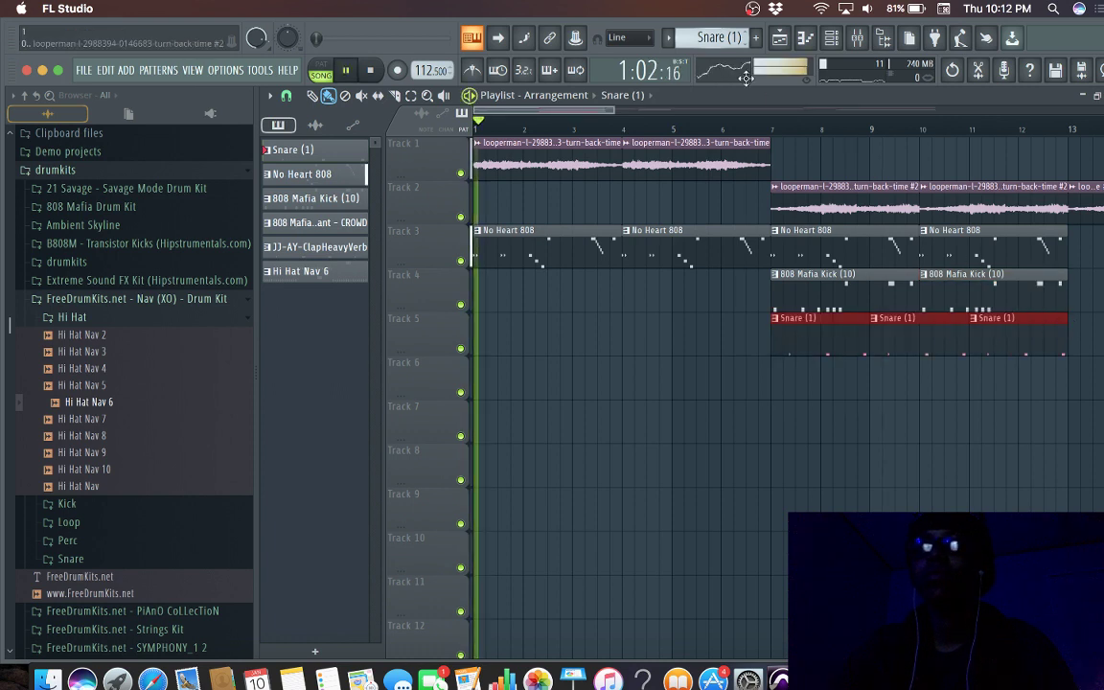
pyautogui.click(752, 124)
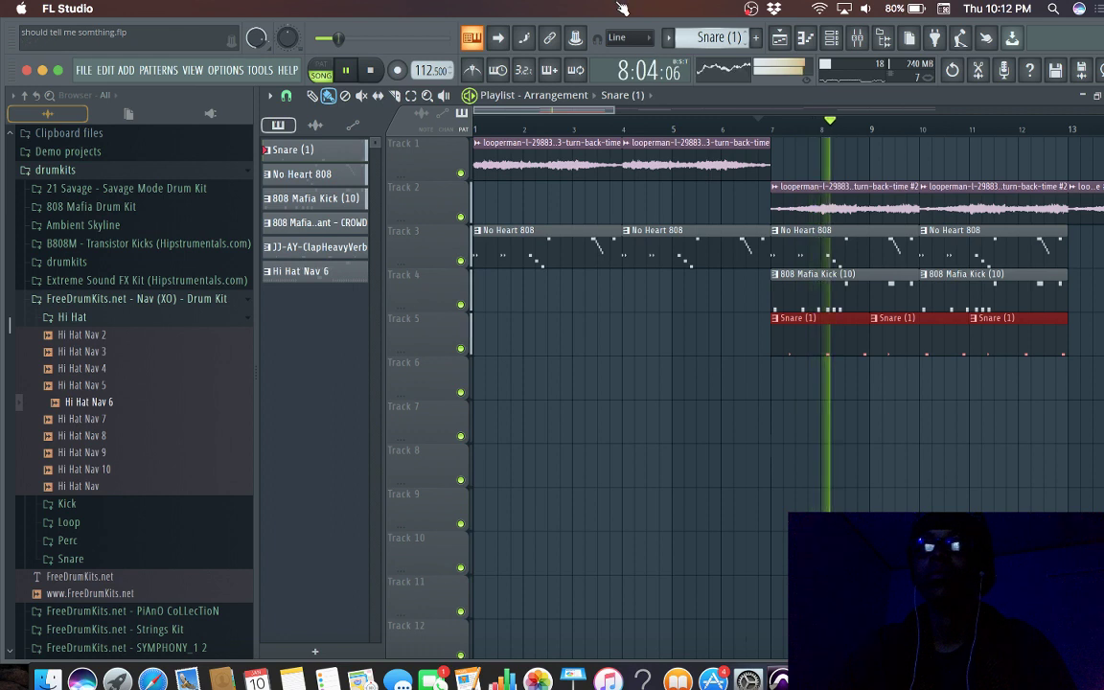
pyautogui.moveTo(586, 109); pyautogui.dragTo(625, 116)
pyautogui.press('space')
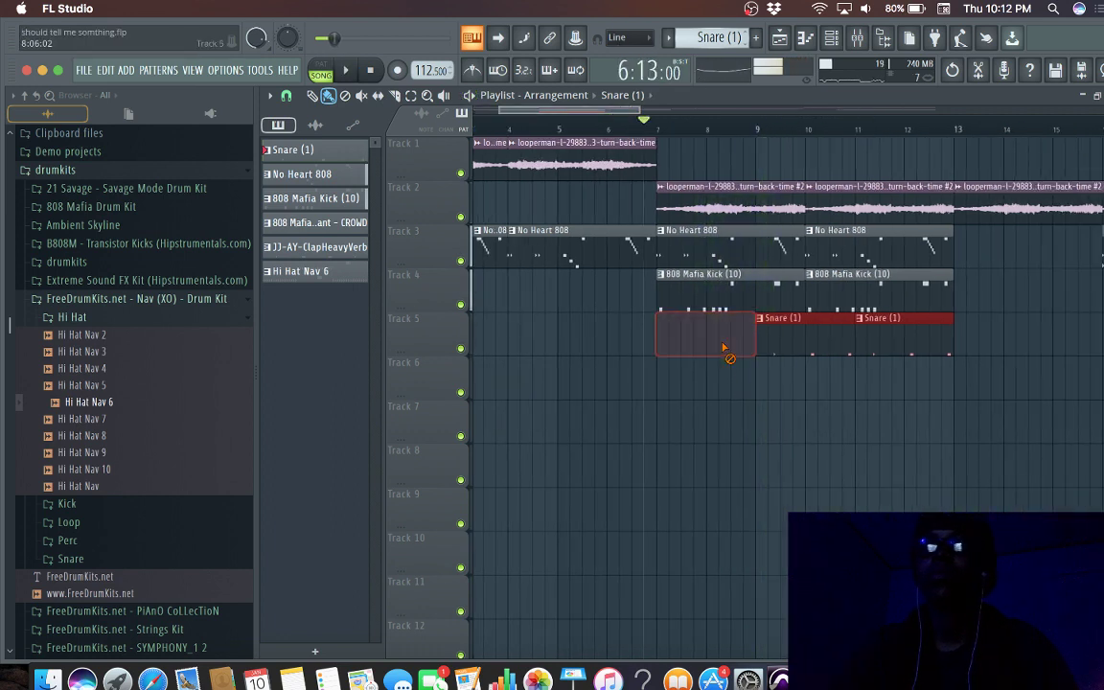
pyautogui.rightClick(843, 352)
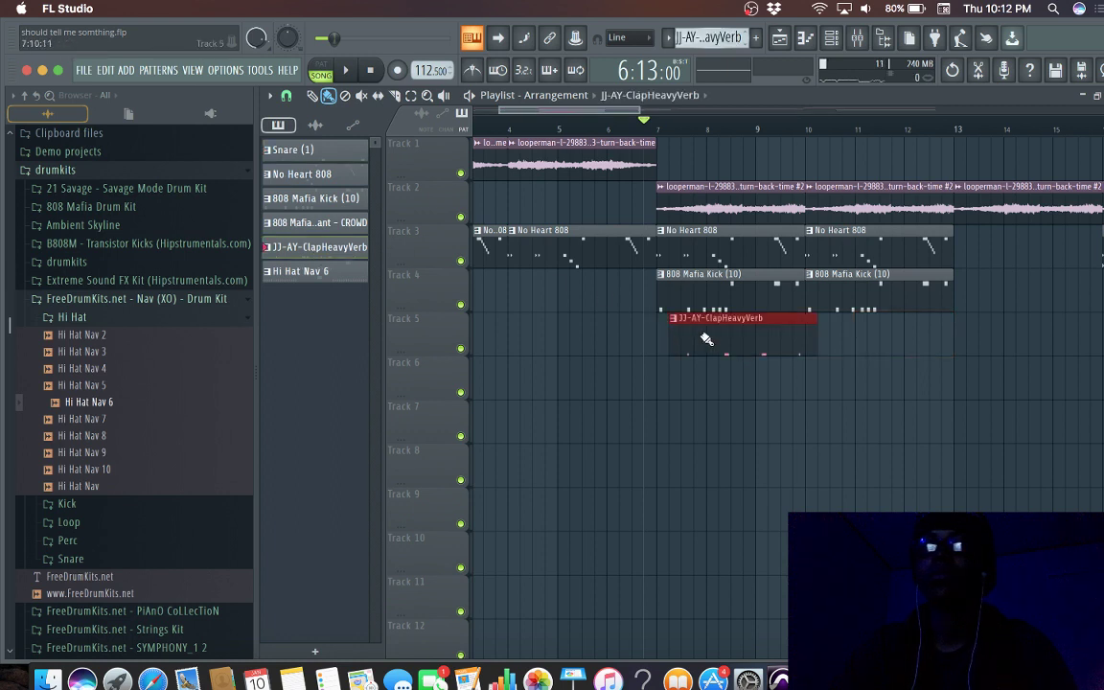
# Step: Place JJ-AY-ClapHeavyVerb pattern clips at bars 7 and 10 on Track 5 and play them with the arrangement
pyautogui.moveTo(706, 339); pyautogui.dragTo(826, 345)
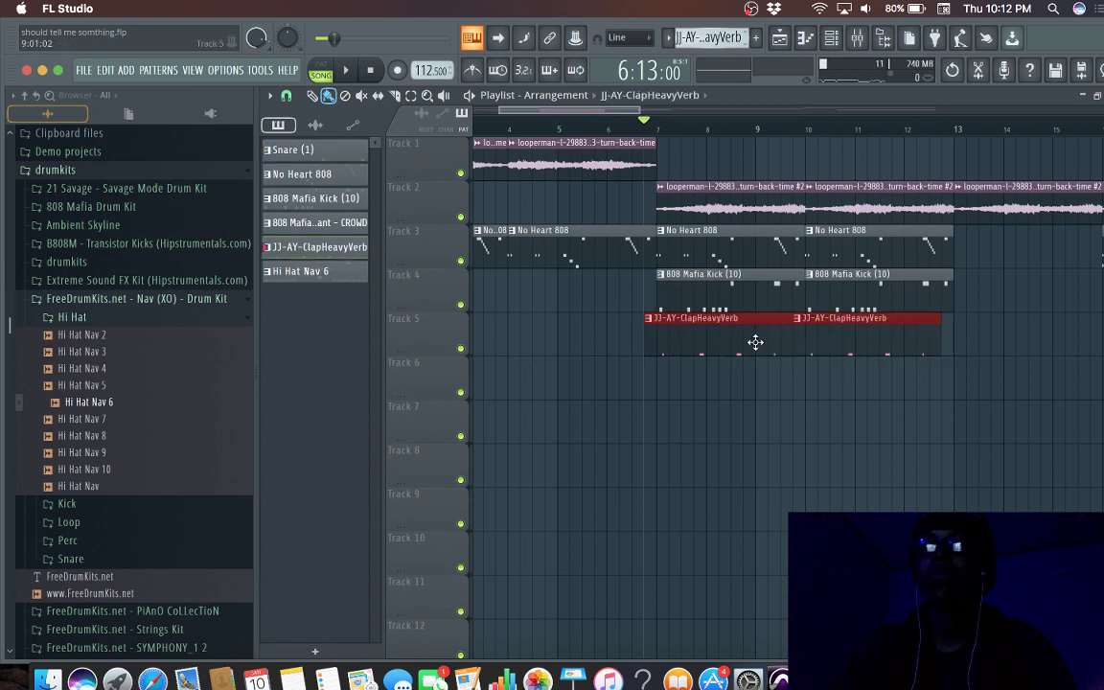
pyautogui.press('space')
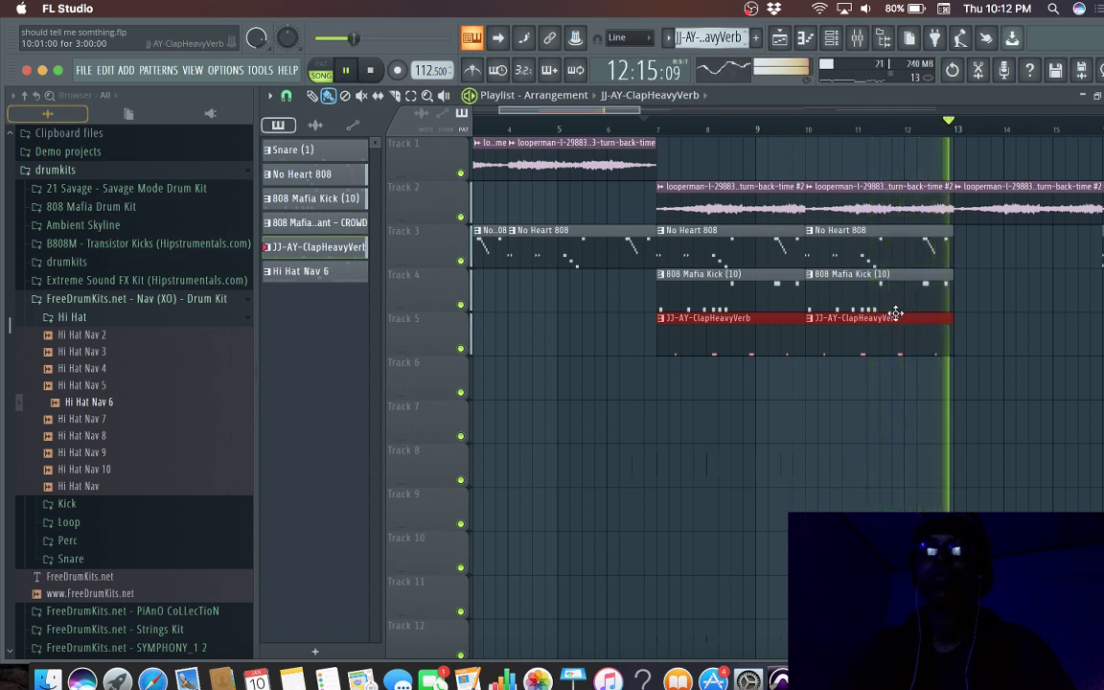
pyautogui.press('space')
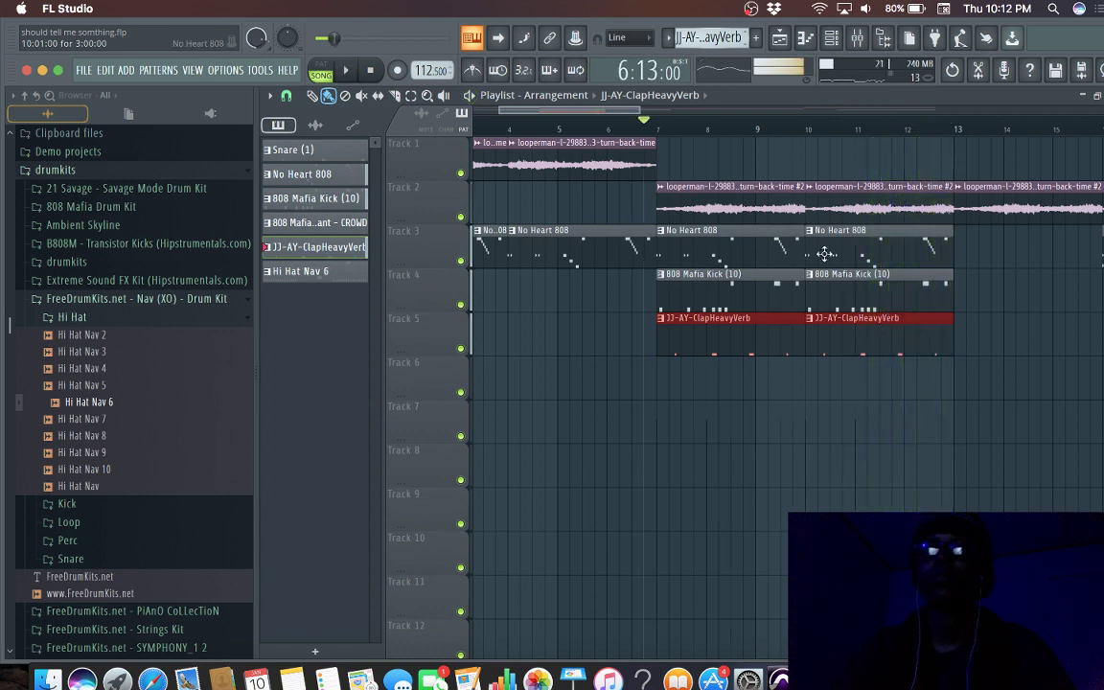
# Step: Open the JJ-AY-ClapHeavyVerb notes in the piano roll and try earlier positions for the bar 1 clap during playback
pyautogui.doubleClick(724, 349)
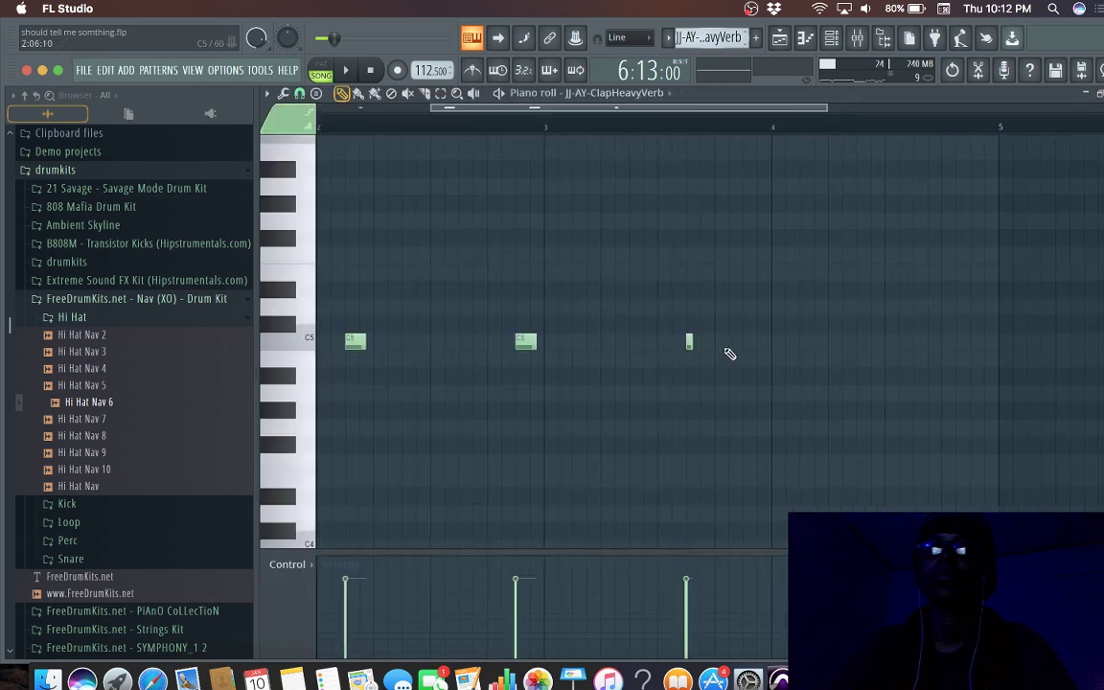
pyautogui.click(583, 105)
pyautogui.click(549, 113)
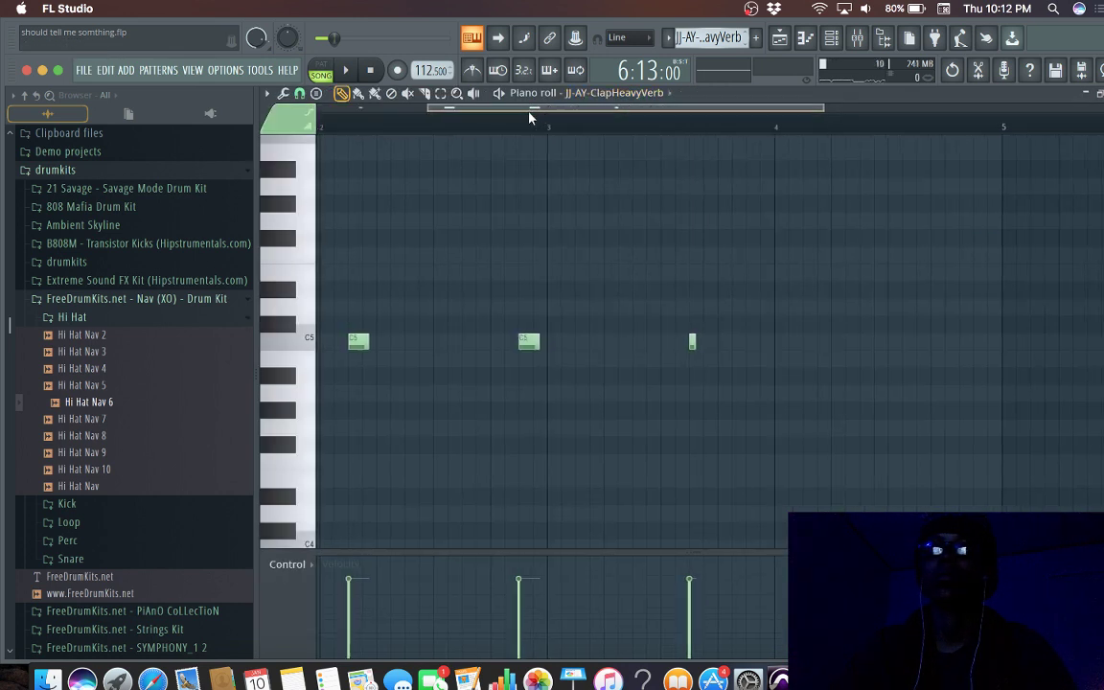
pyautogui.moveTo(530, 112); pyautogui.dragTo(364, 112)
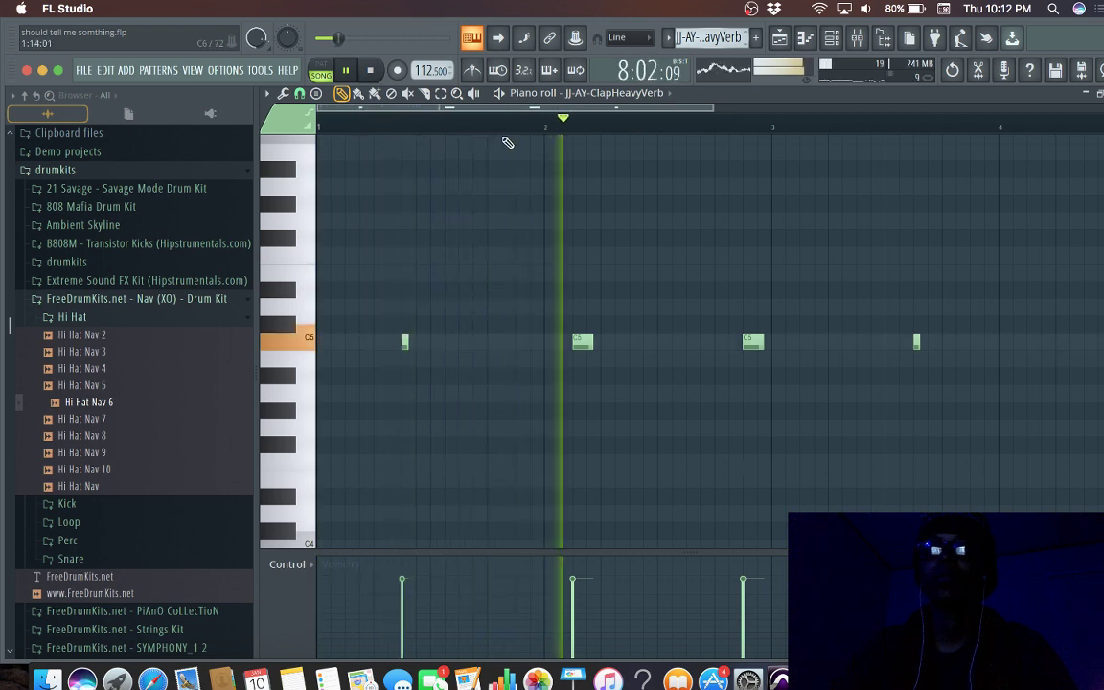
pyautogui.press('space')
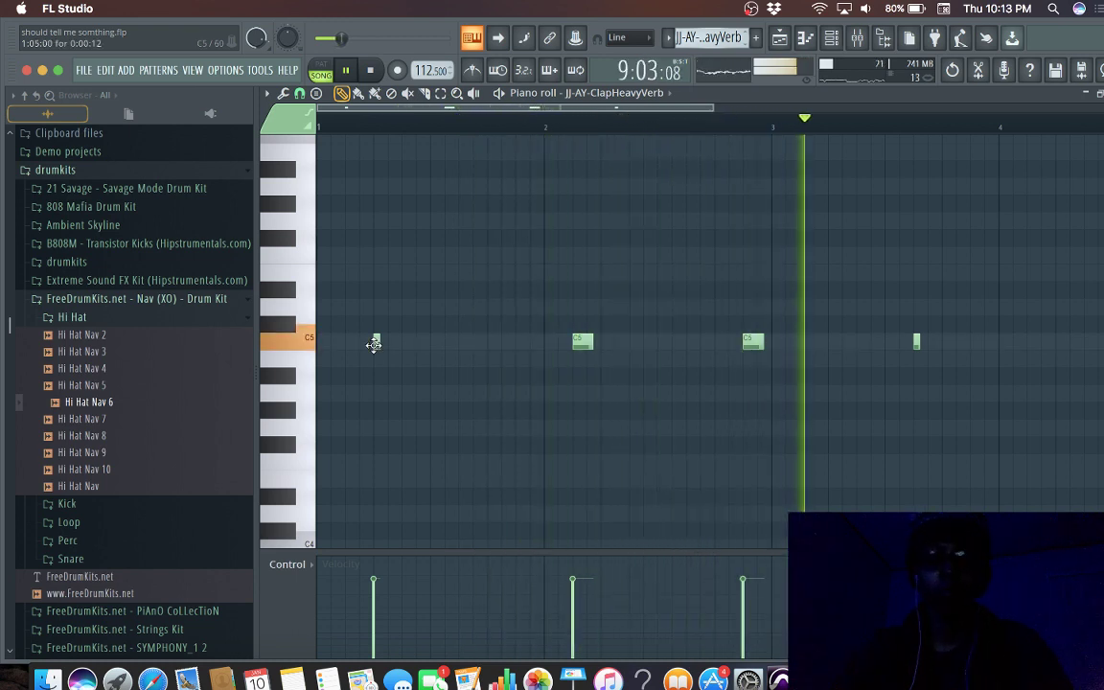
pyautogui.hotkey('ctrl', 'z')
pyautogui.hotkey('ctrl', 'z')
pyautogui.hotkey('ctrl', 'z')
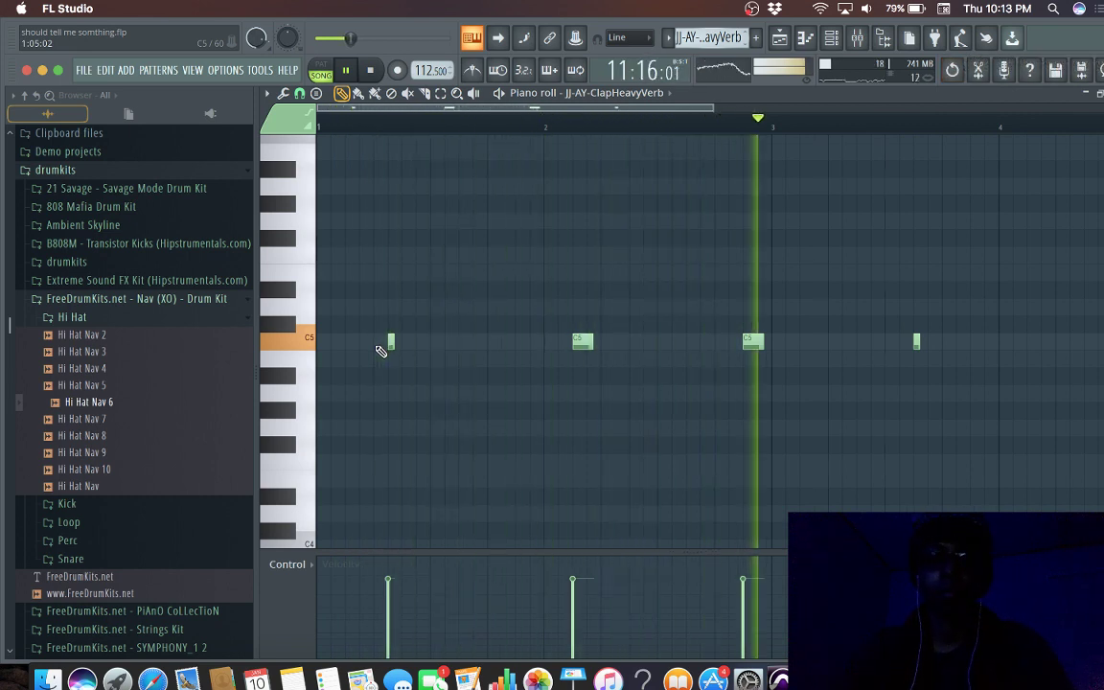
pyautogui.hotkey('ctrl', 'z')
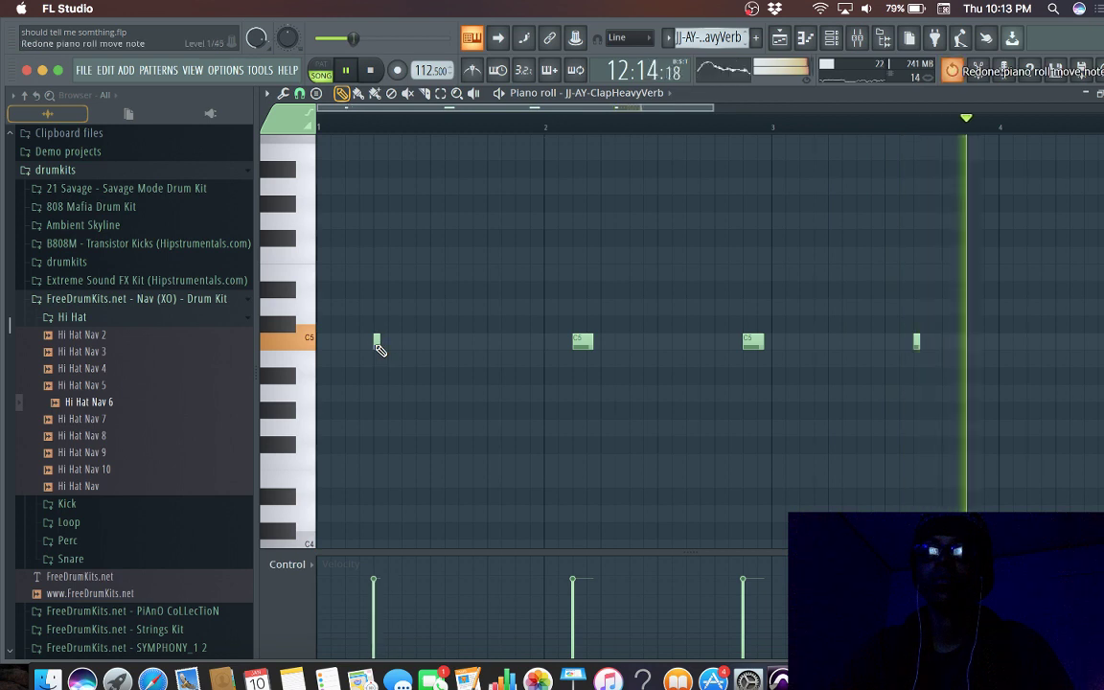
pyautogui.hotkey('ctrl', 'z')
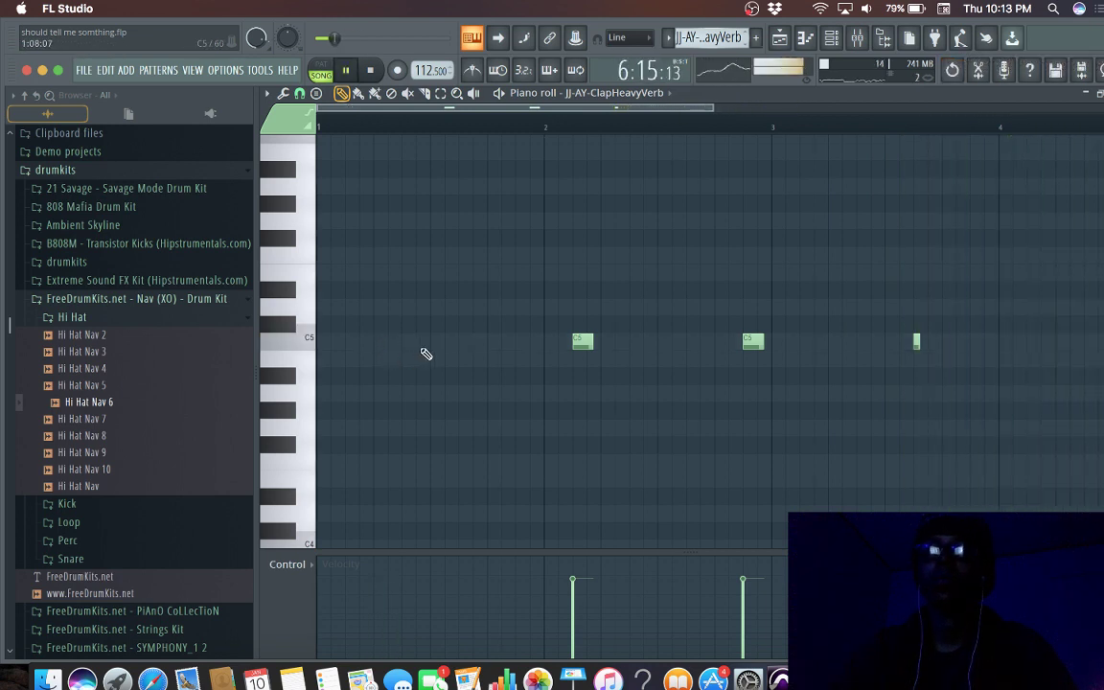
# Step: Place a C5 clap in bar 1, compare it at step 6, settle it on step 7, and close the piano roll
pyautogui.click(405, 344)
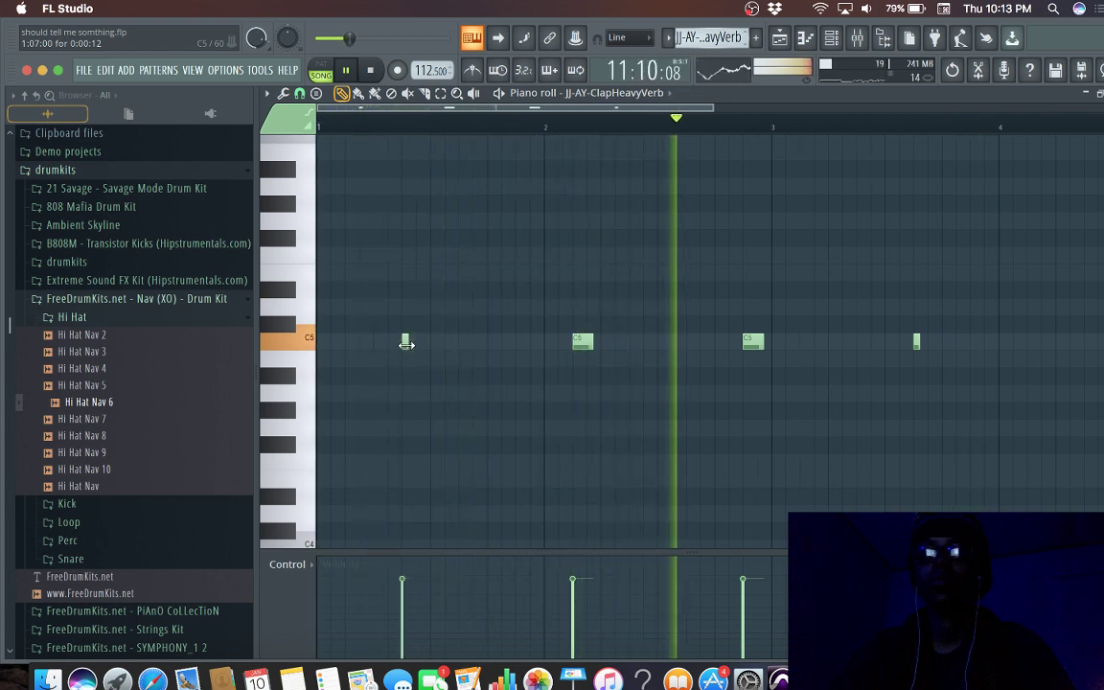
pyautogui.moveTo(401, 342); pyautogui.dragTo(395, 355)
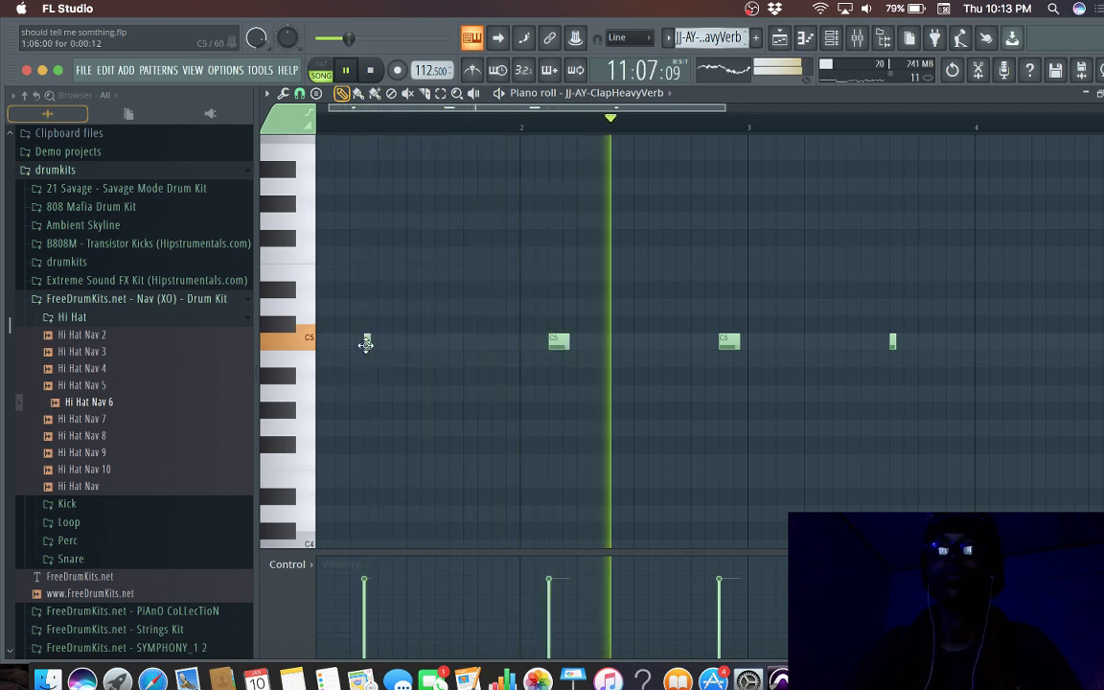
pyautogui.moveTo(369, 342); pyautogui.dragTo(382, 342)
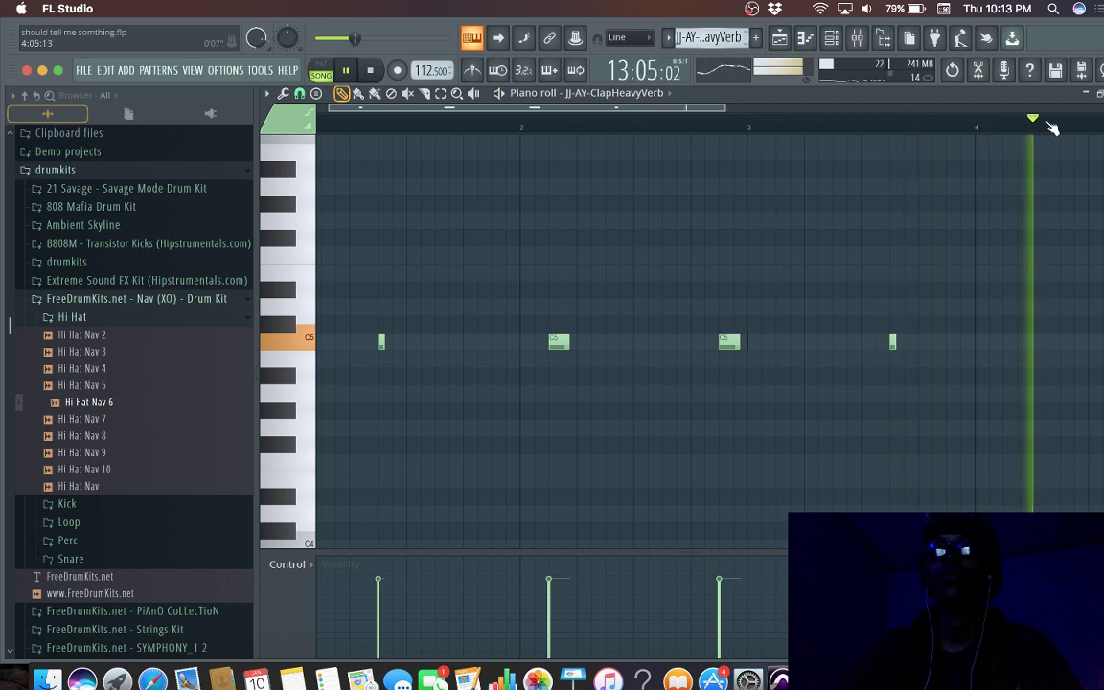
pyautogui.click(1098, 93)
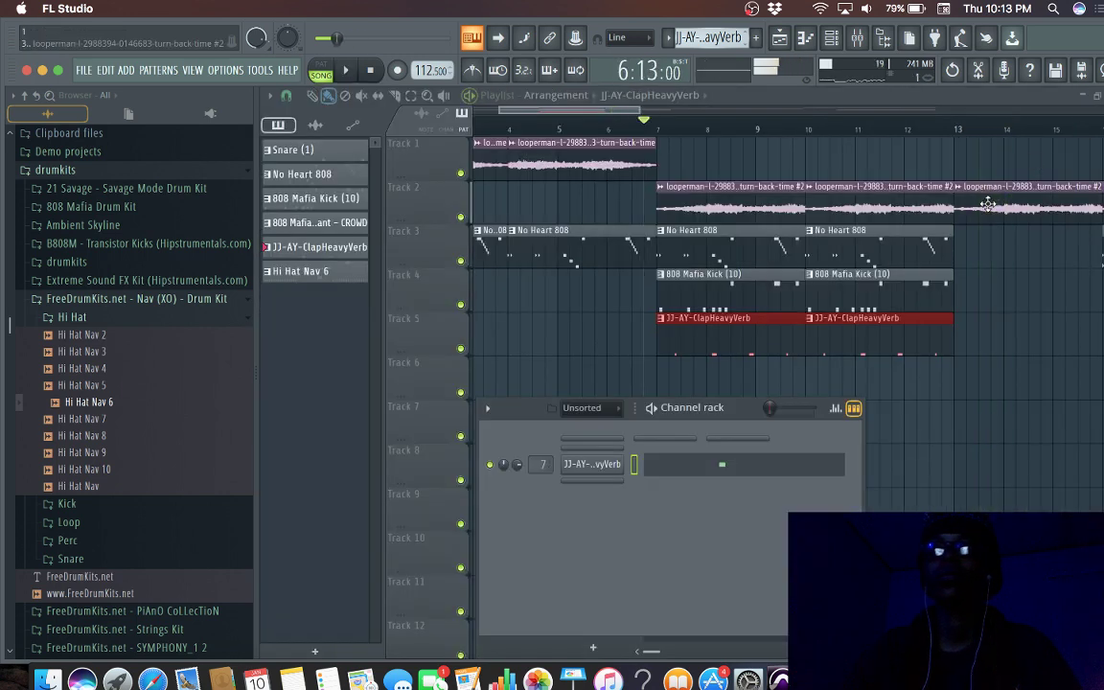
# Step: Fine-tune the sample start offset of the JJ-AY-ClapHeavyVerb channel, close its settings and play the arrangement back
pyautogui.click(598, 465)
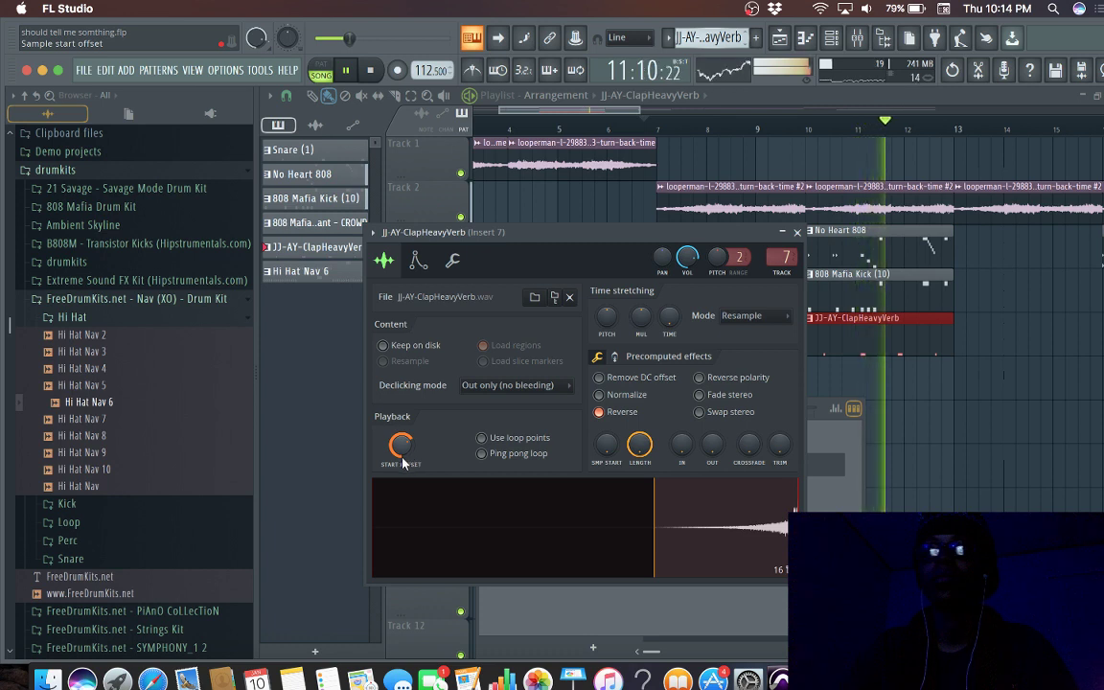
pyautogui.moveTo(401, 443); pyautogui.dragTo(404, 455)
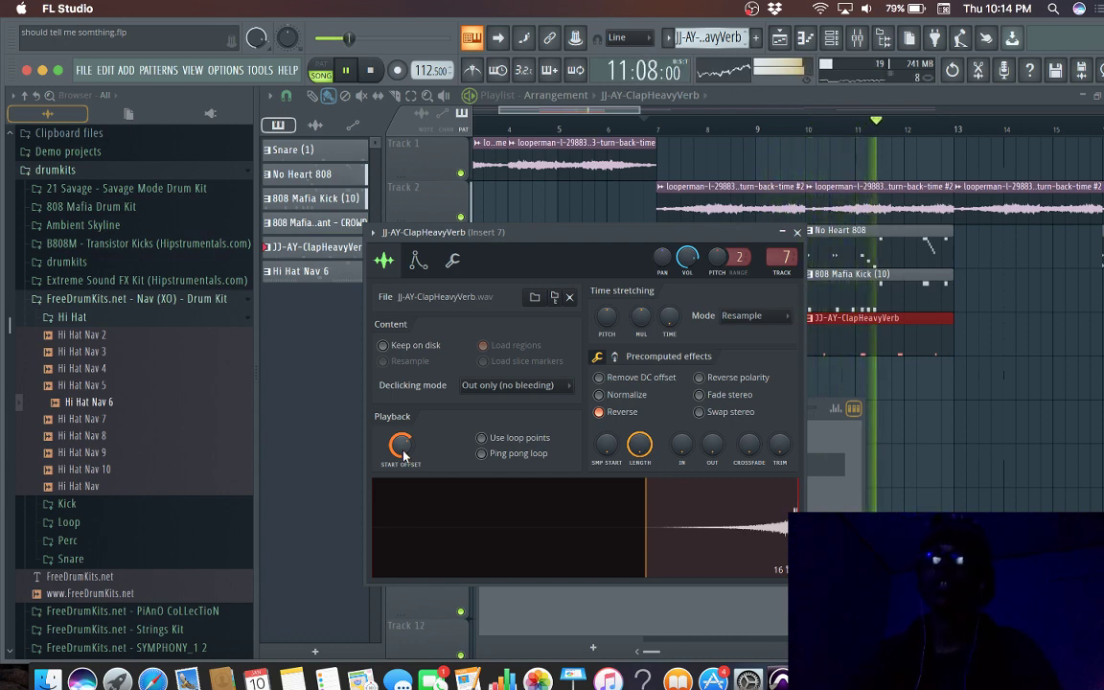
pyautogui.click(797, 233)
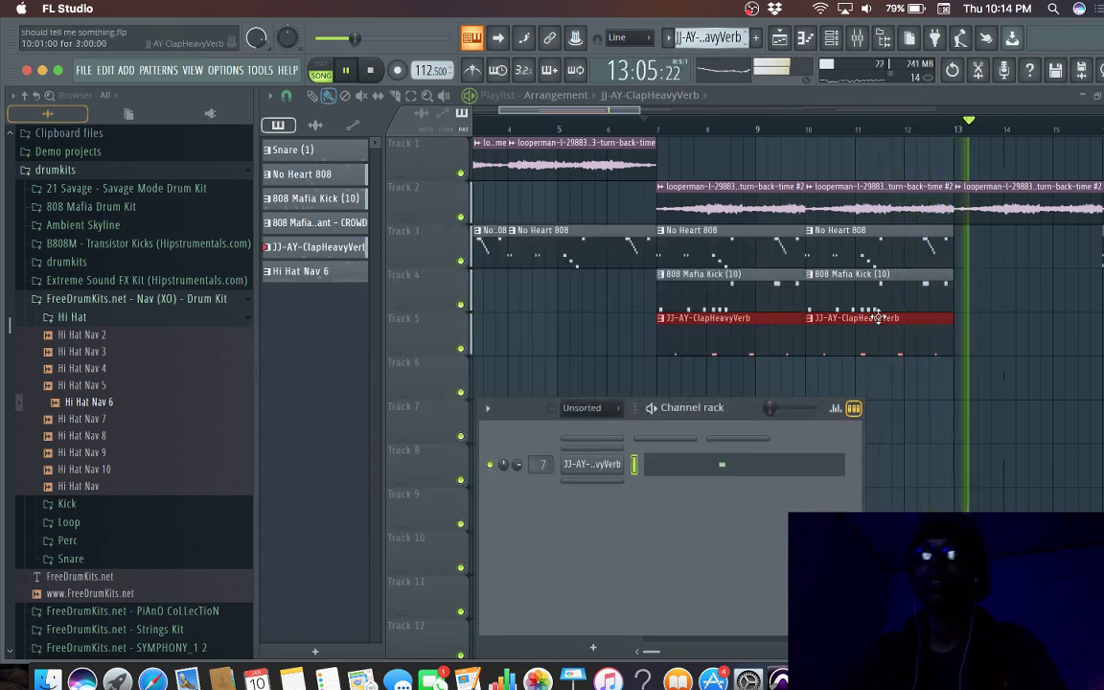
pyautogui.press('space')
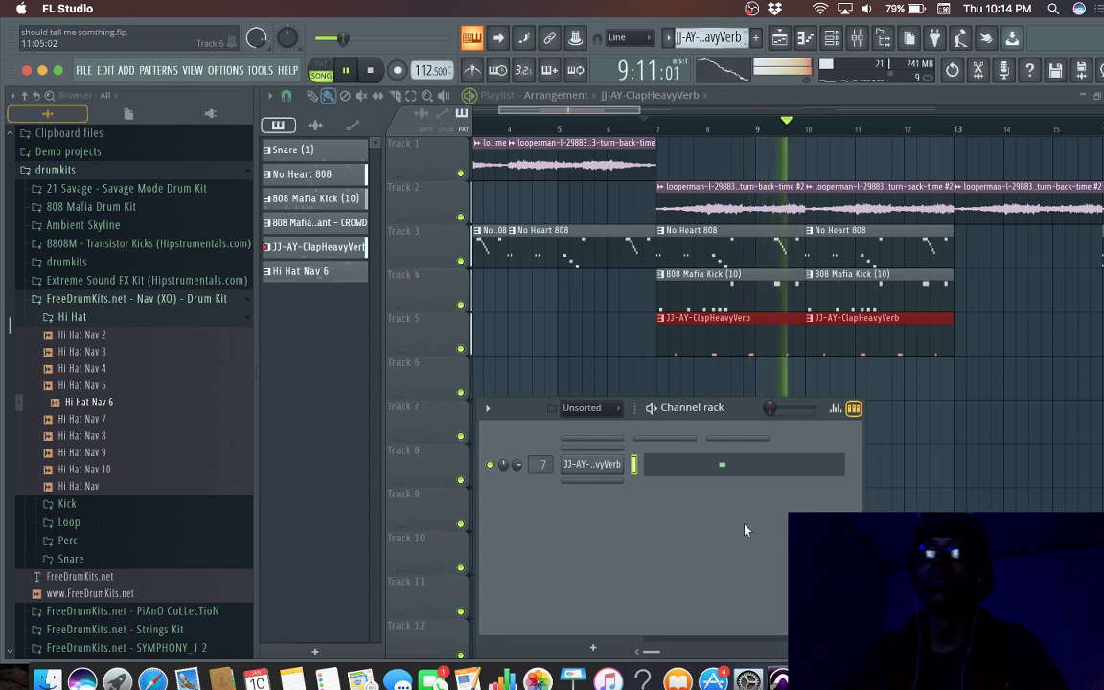
pyautogui.press('space')
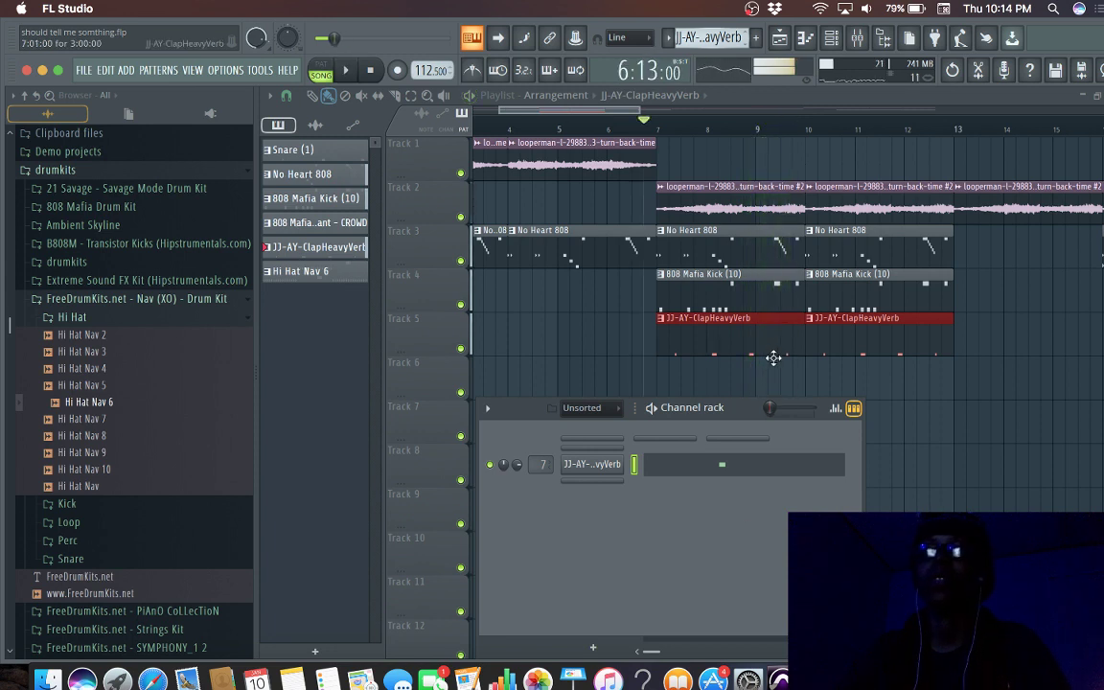
# Step: Shorten the second bar 2 clap note in the piano roll, settle it on step 15, and return to the playlist
pyautogui.click(766, 471)
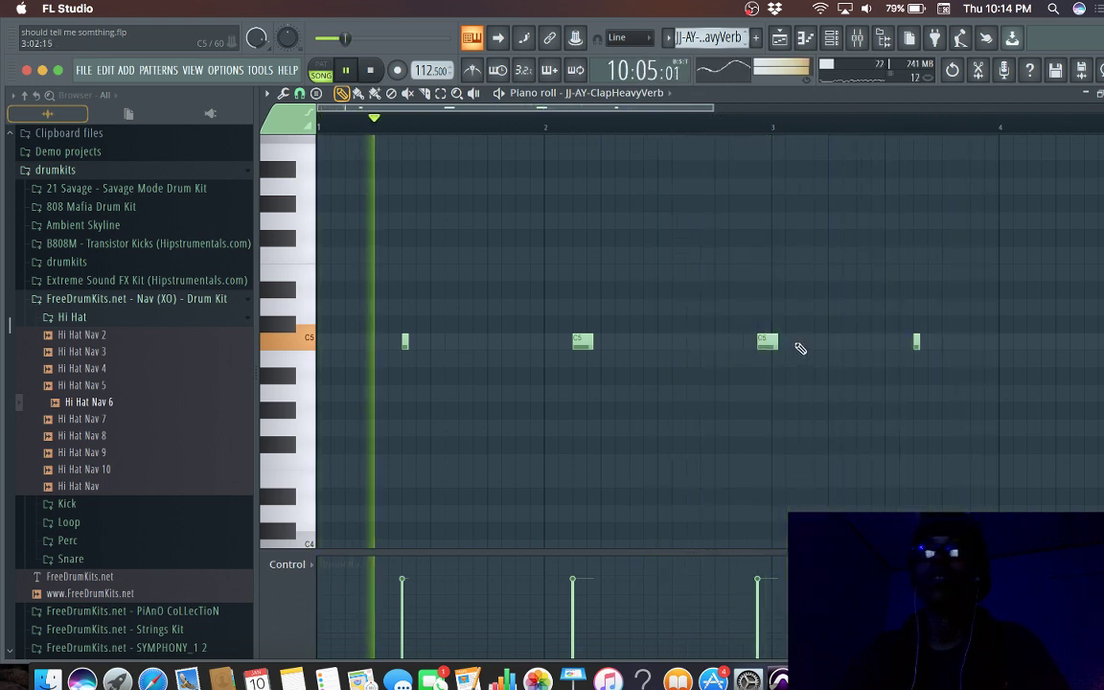
pyautogui.moveTo(777, 345); pyautogui.dragTo(764, 347)
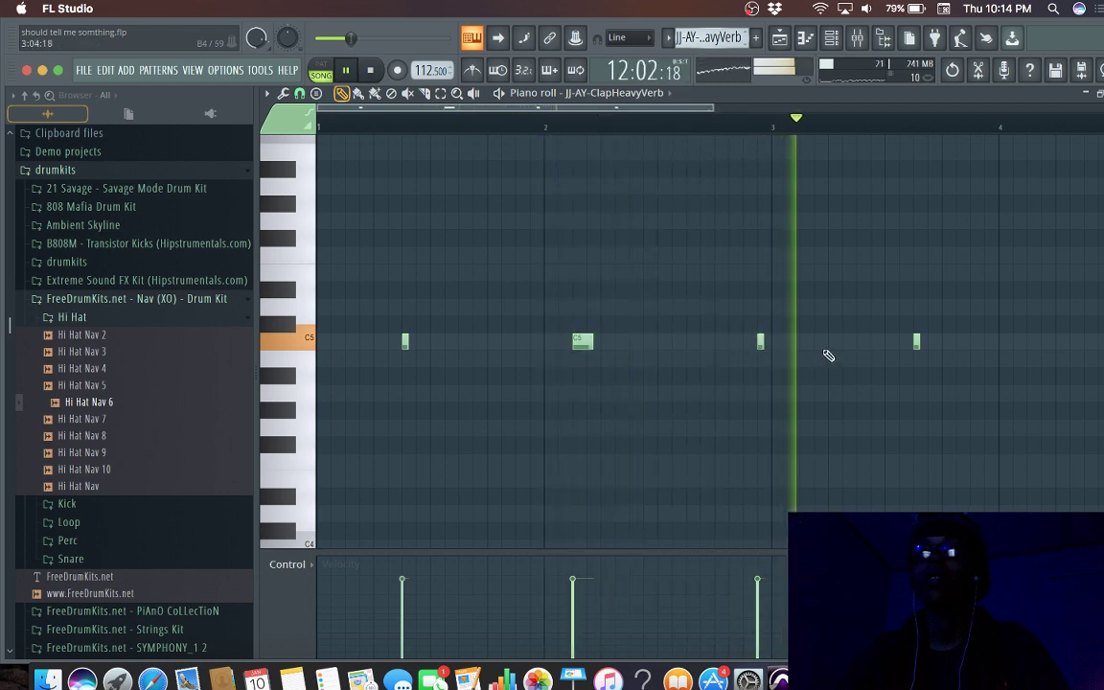
pyautogui.press('space')
pyautogui.click(758, 344)
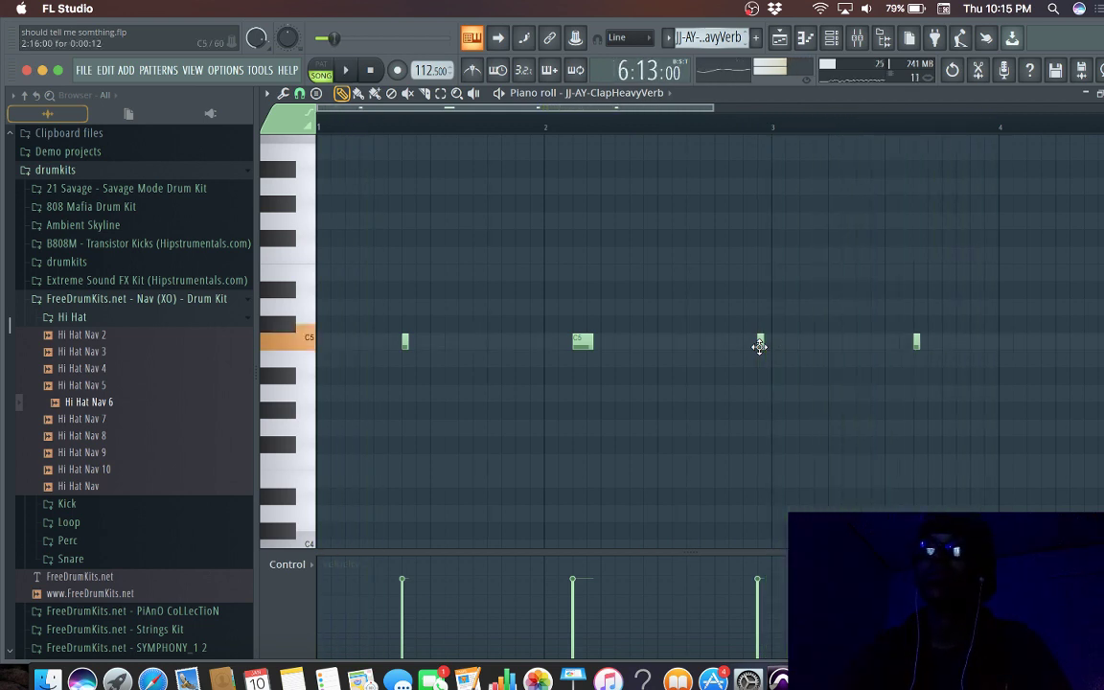
pyautogui.press('space')
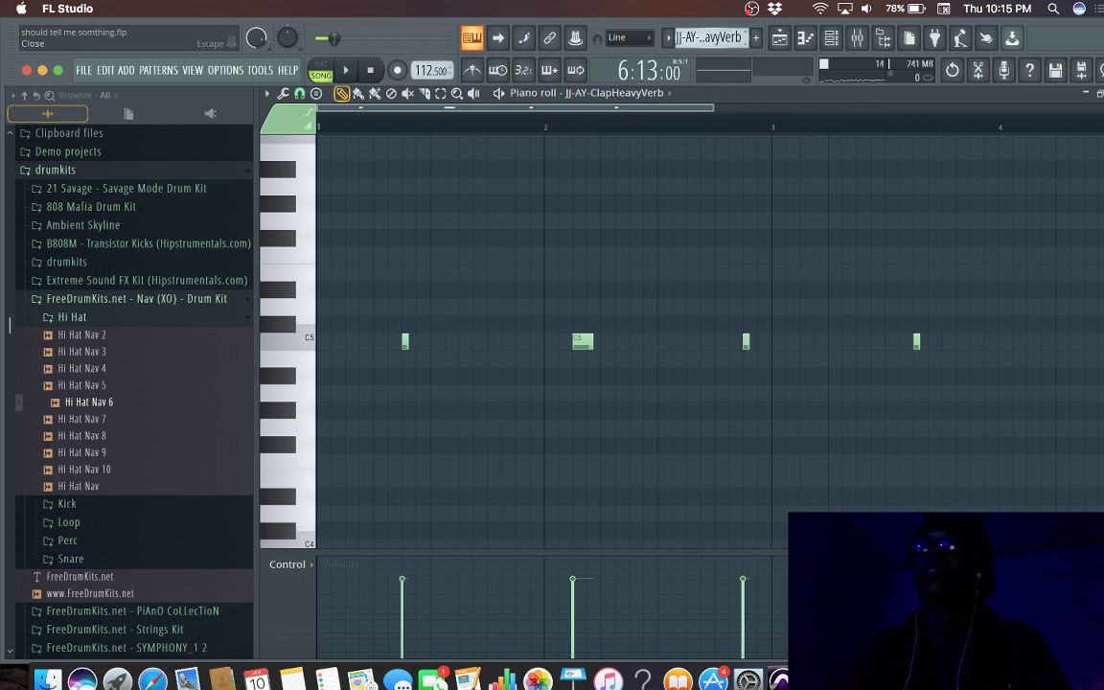
pyautogui.press('F5')
# Step: Add another No Heart 808 pattern clip at bar 13 on Track 3 while the arrangement plays
pyautogui.press('space')
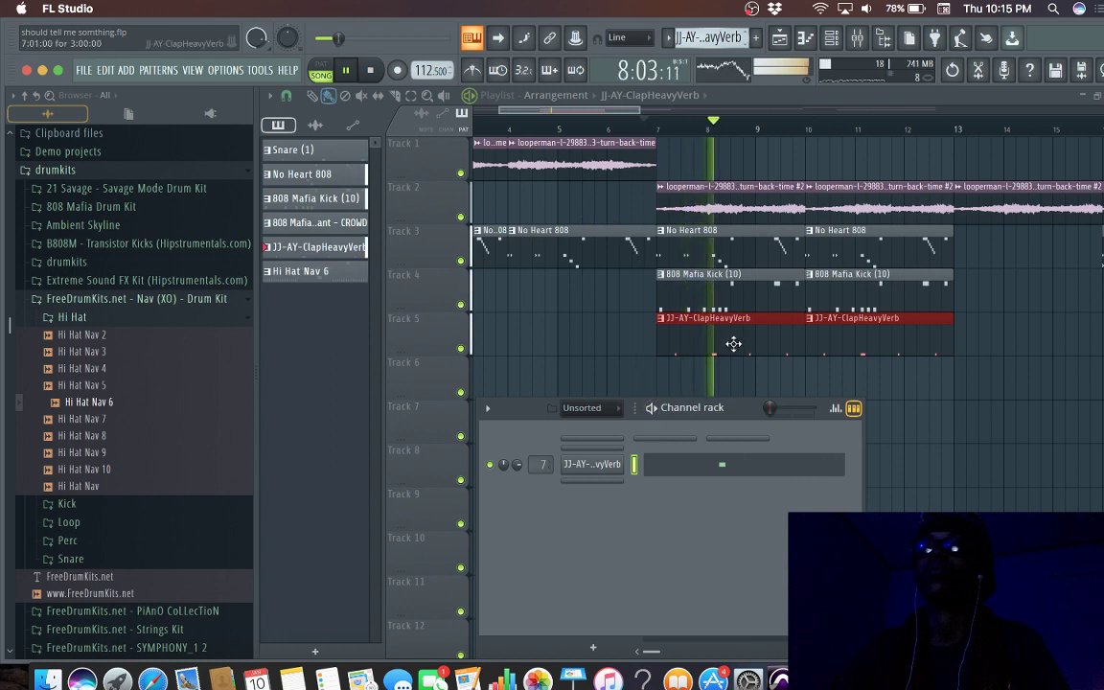
pyautogui.click(834, 252)
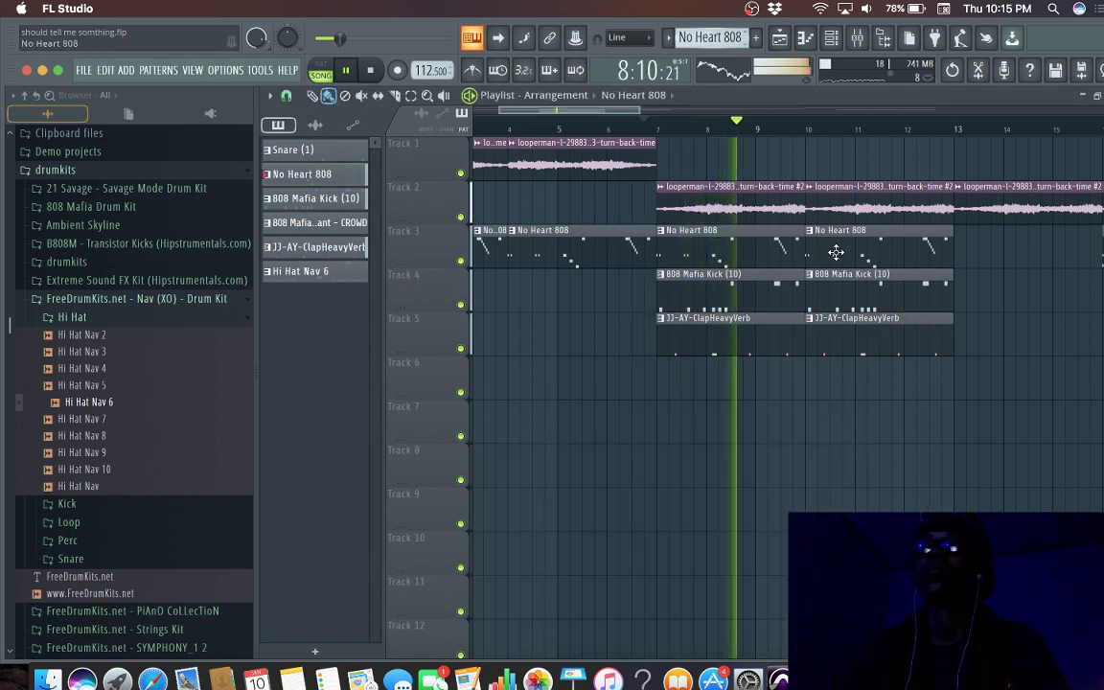
pyautogui.click(963, 244)
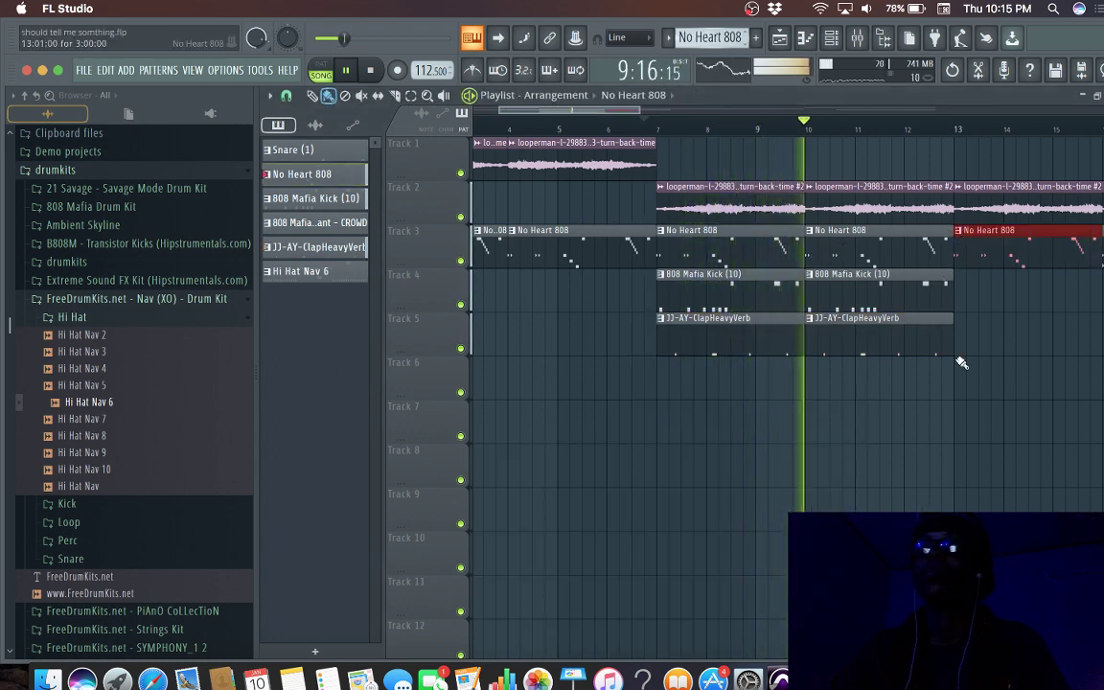
# Step: Add another 808 Mafia Kick (10) clip on Track 4 and a JJ-AY-ClapHeavyVerb clip on Track 5 at bar 13
pyautogui.click(920, 308)
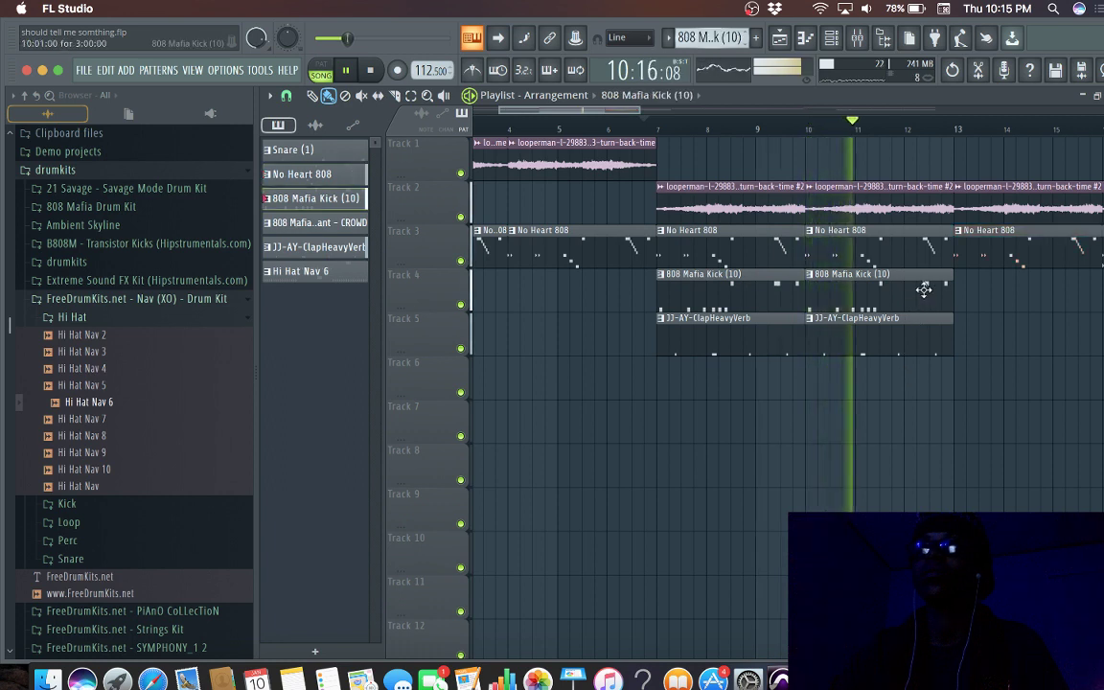
pyautogui.click(961, 292)
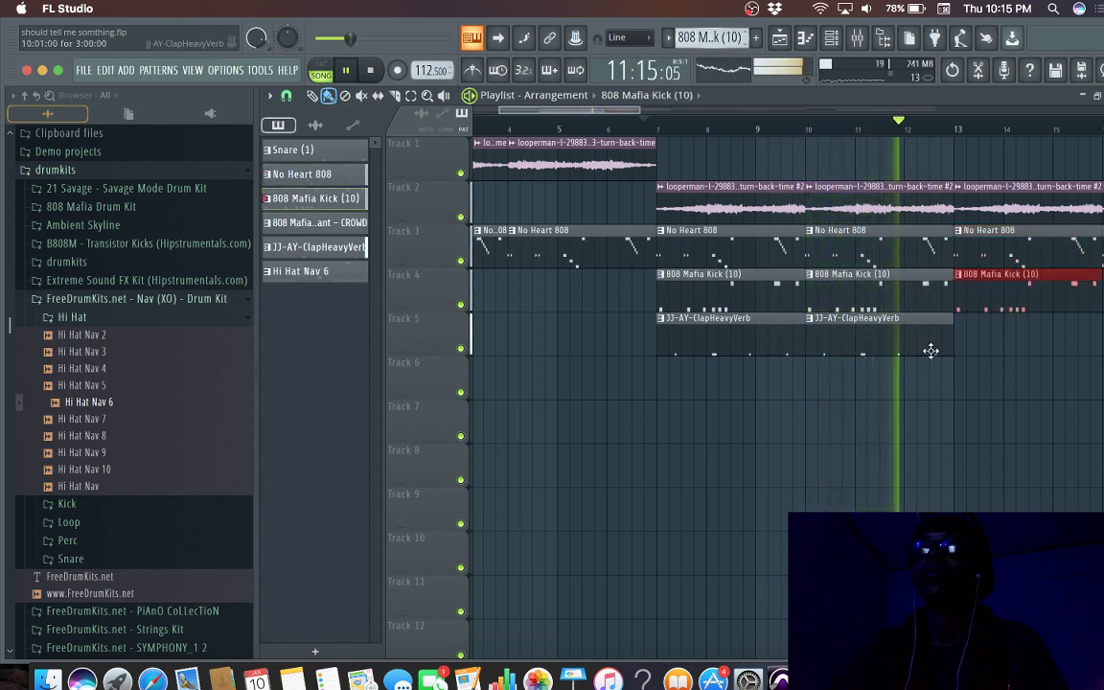
pyautogui.click(931, 349)
pyautogui.click(980, 342)
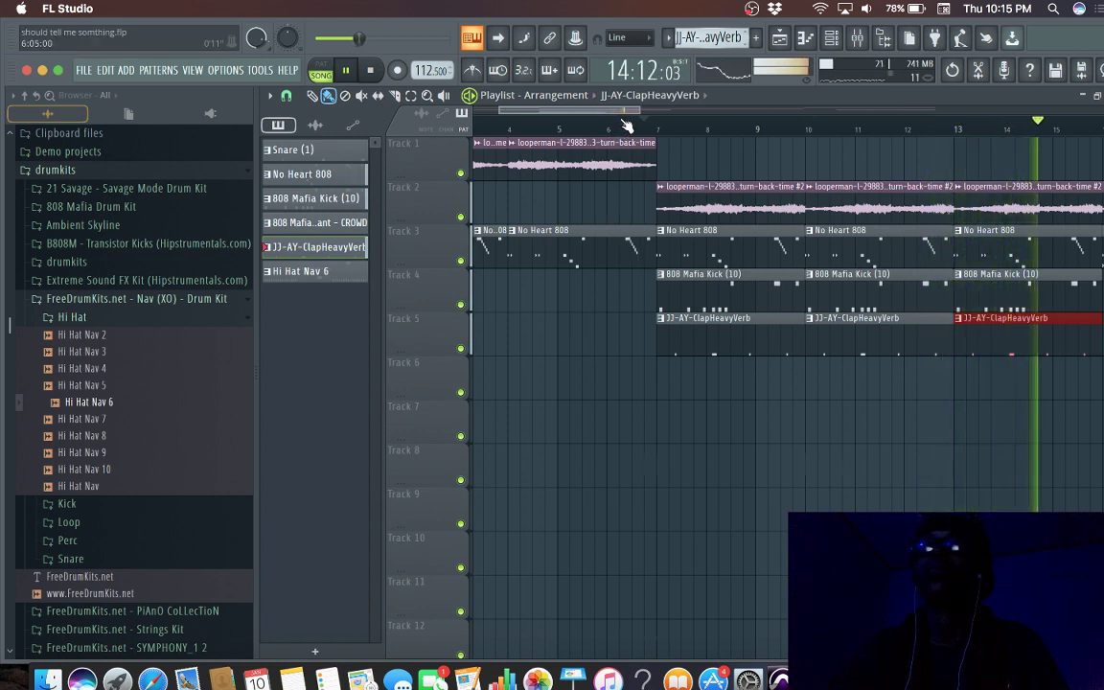
# Step: Delete the stacked pattern clips covering bars 16 to 18 on Track 3
pyautogui.moveTo(630, 111); pyautogui.dragTo(733, 112)
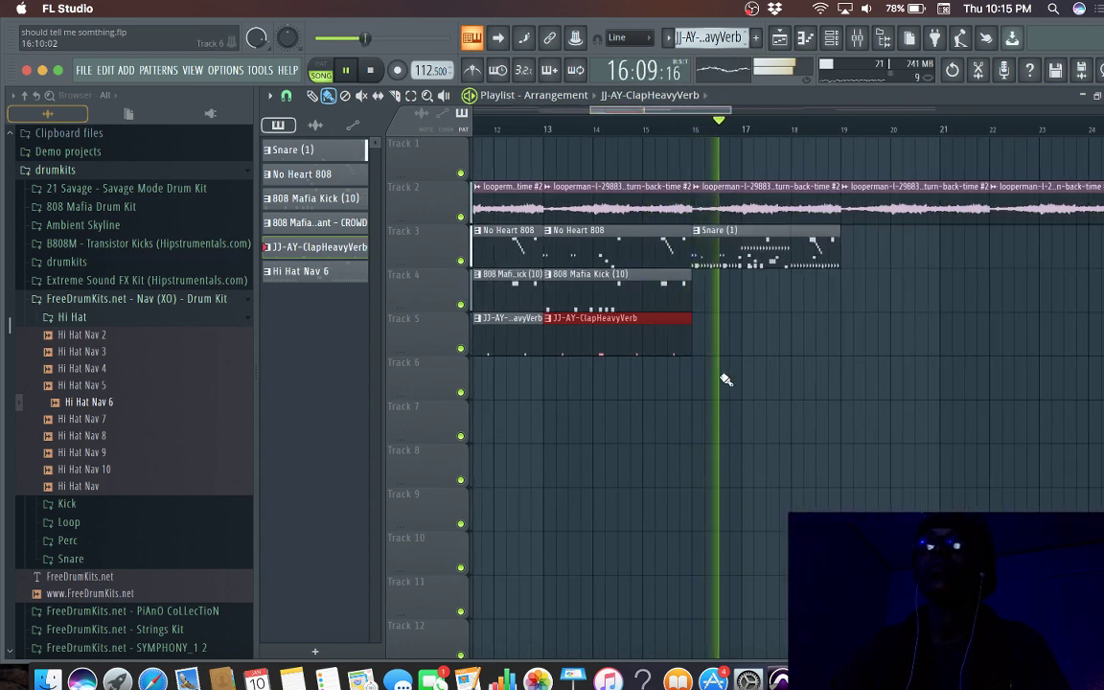
pyautogui.scroll(-2, 776, 258)
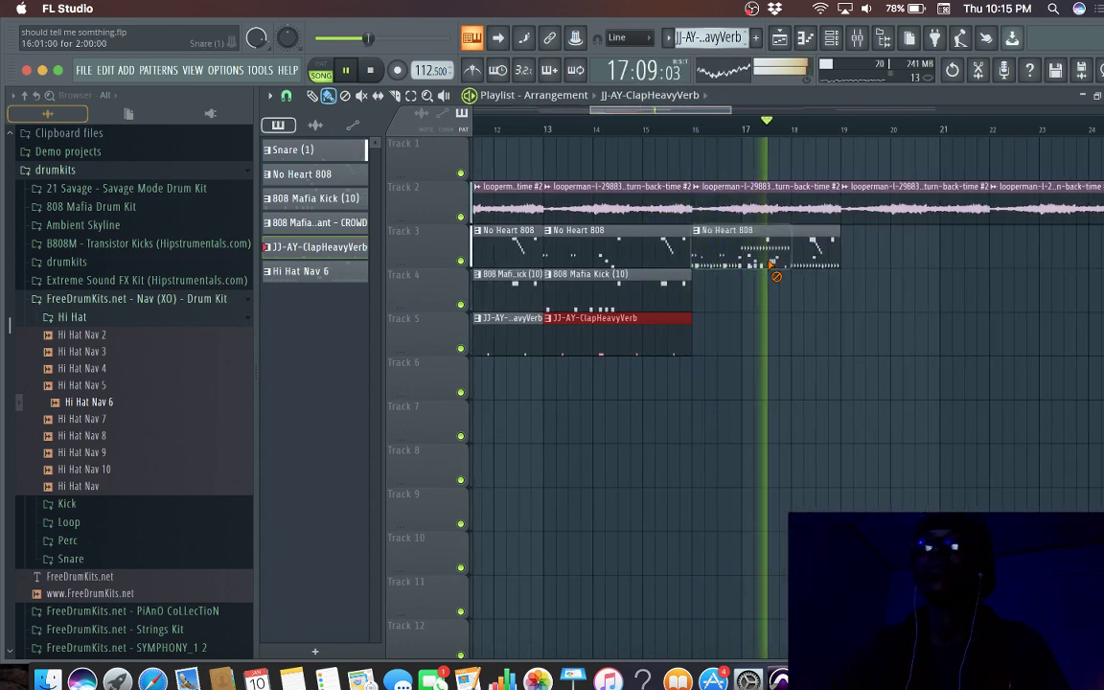
pyautogui.scroll(-1, 803, 253)
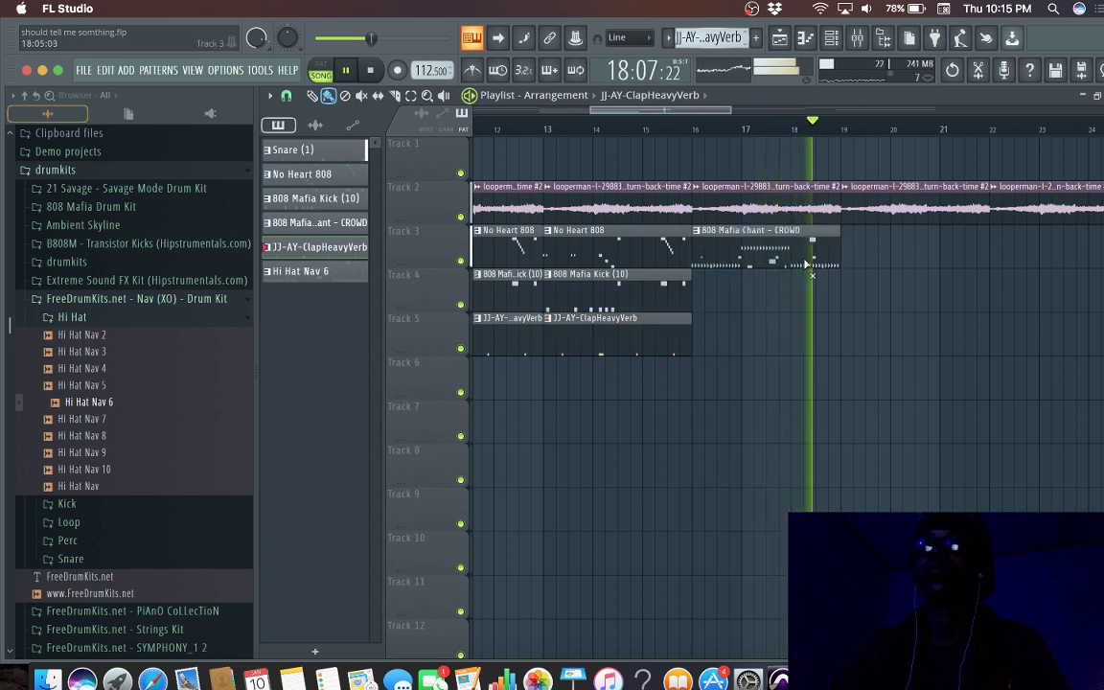
pyautogui.rightClick(812, 247)
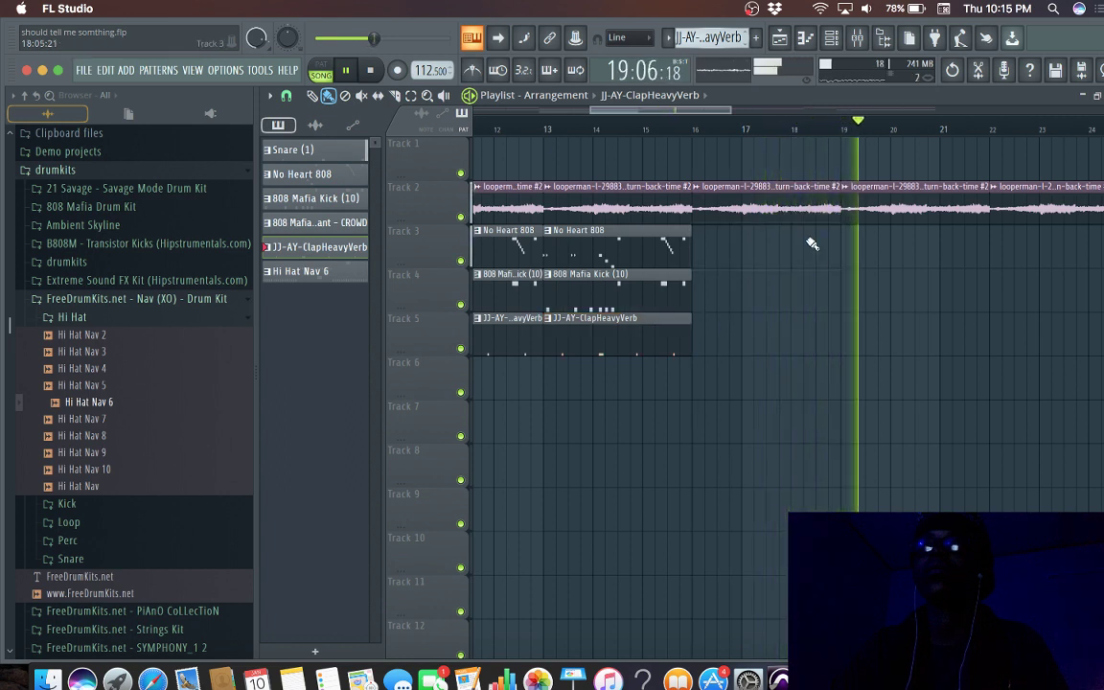
# Step: Stop the playback and save the project
pyautogui.press('space')
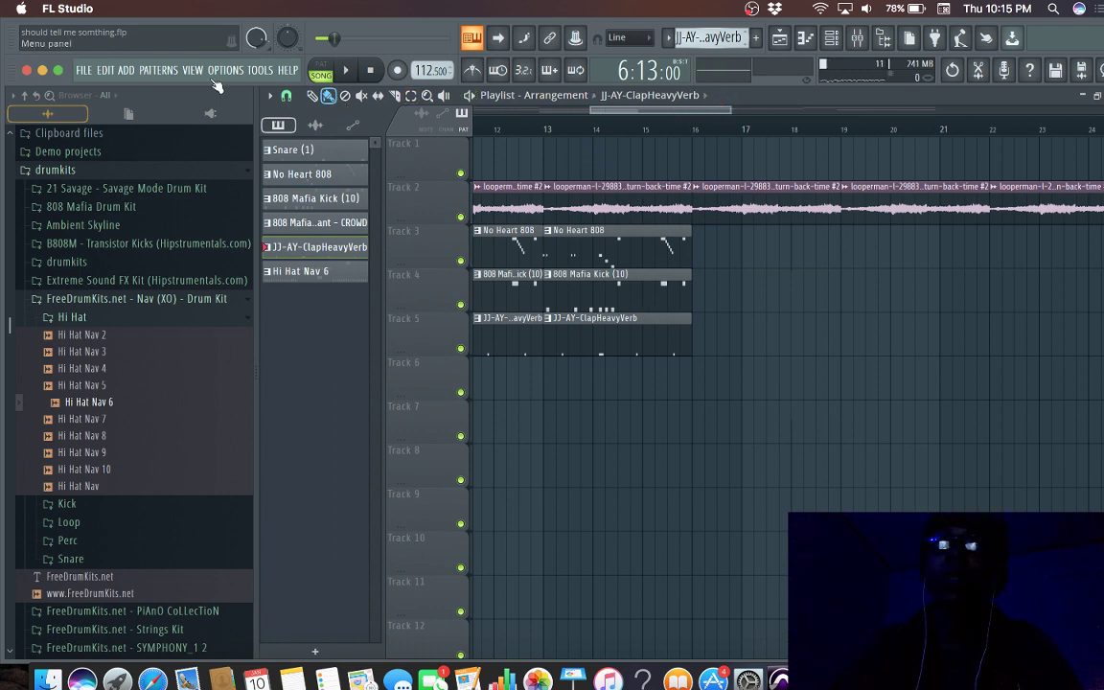
pyautogui.click(84, 69)
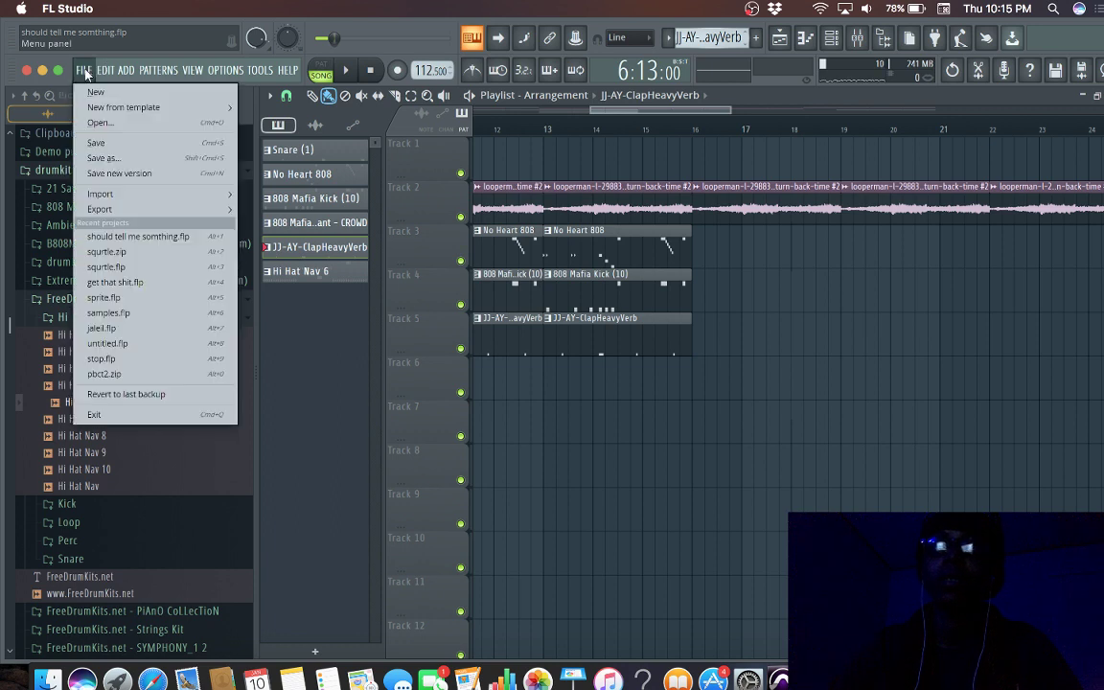
pyautogui.click(107, 139)
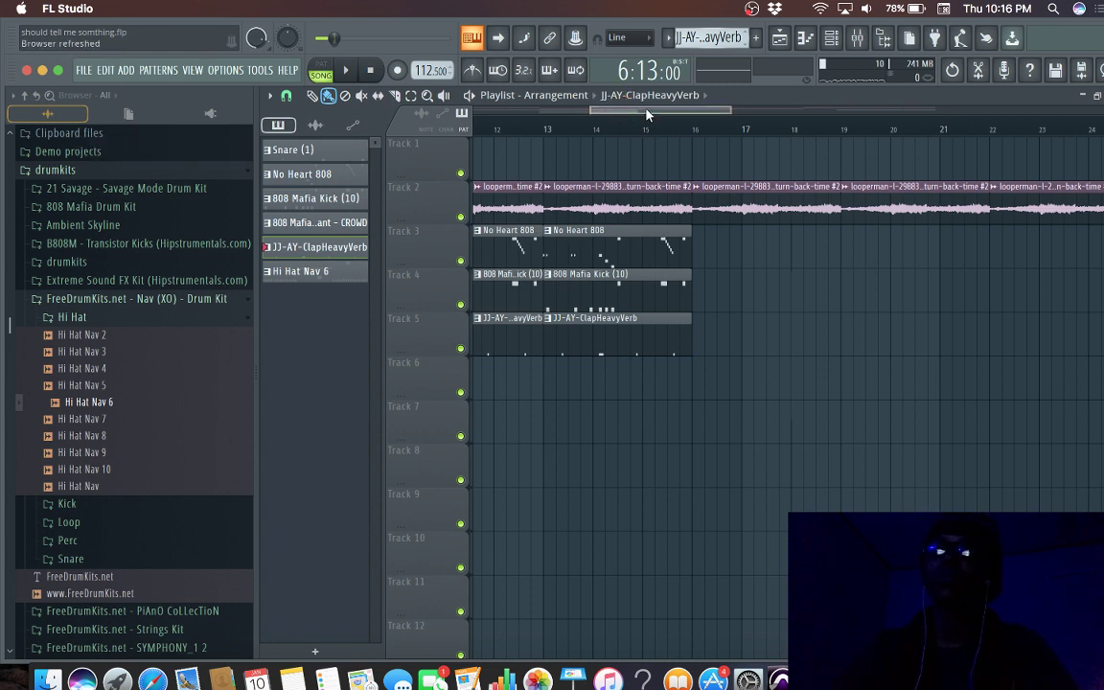
# Step: Try to duplicate the 808, kick and clap clips of bars 7–15 from bar 16 onward, and remove the copies at bars 16 and 19
pyautogui.moveTo(581, 109); pyautogui.dragTo(532, 109)
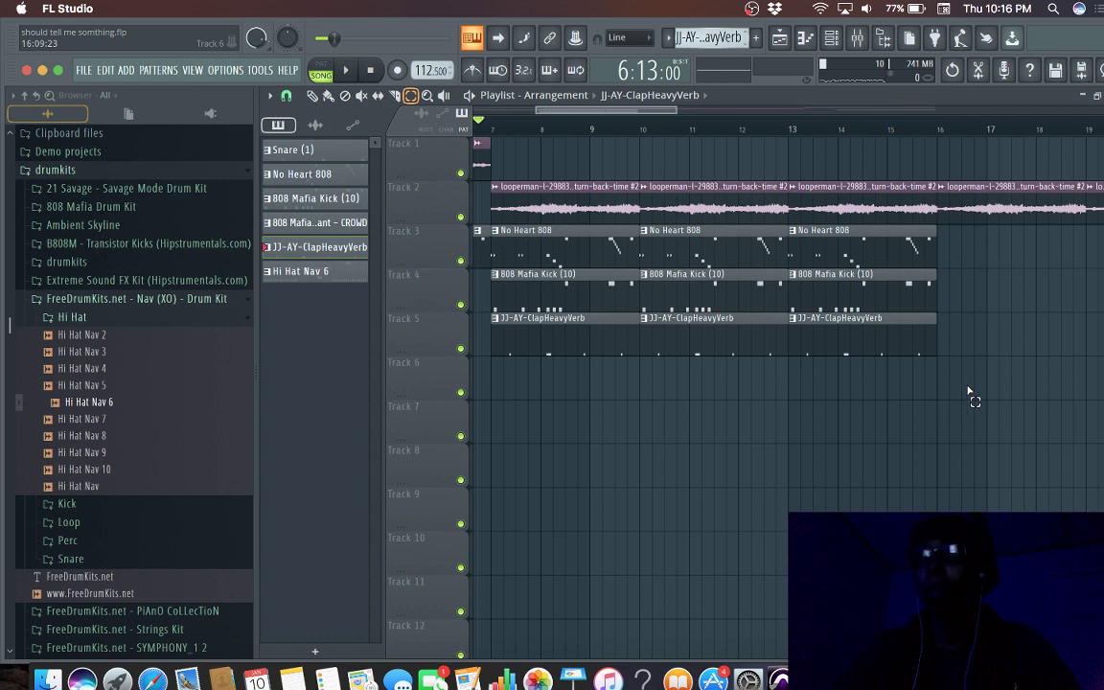
pyautogui.moveTo(968, 391); pyautogui.dragTo(570, 230)
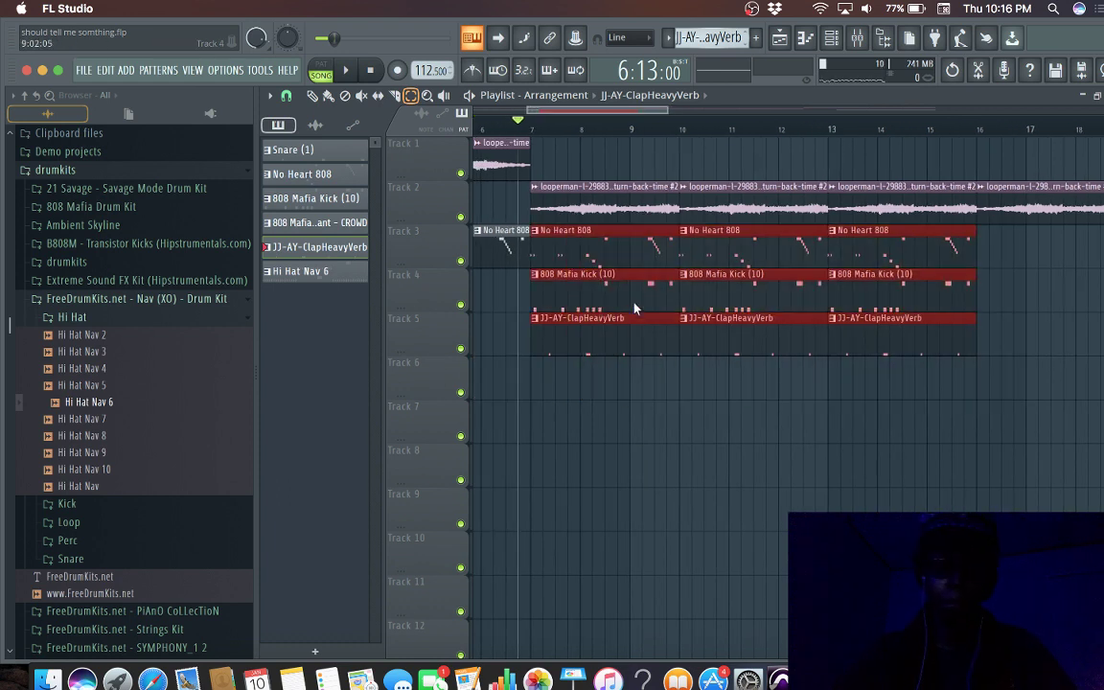
pyautogui.moveTo(633, 309); pyautogui.dragTo(585, 309)
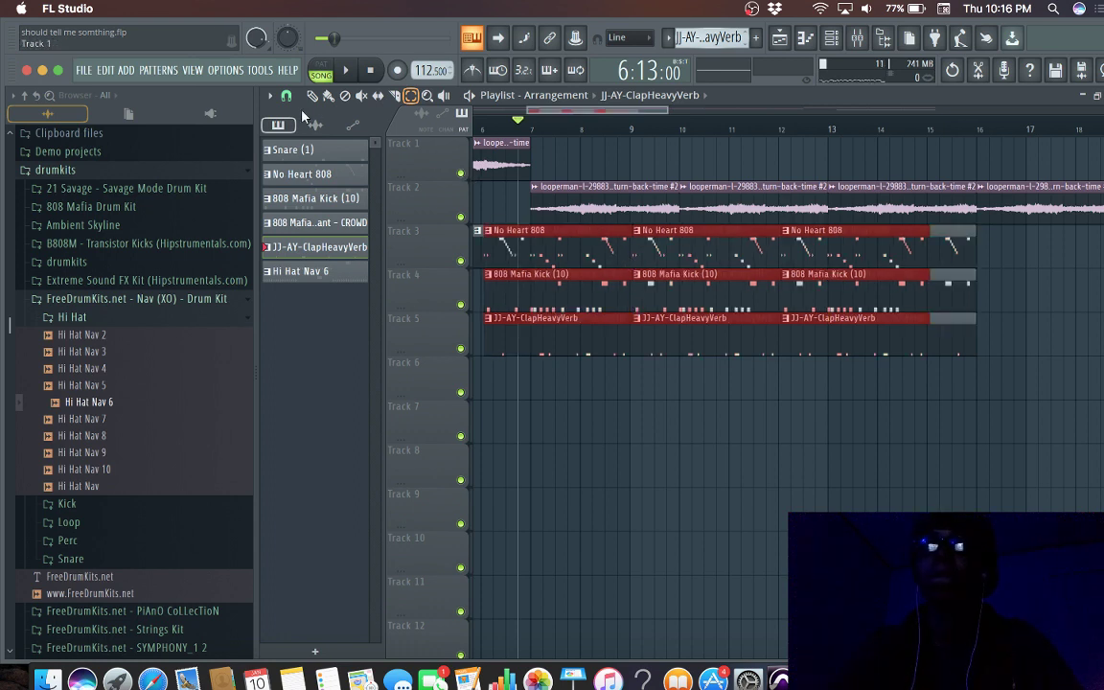
pyautogui.doubleClick(556, 230)
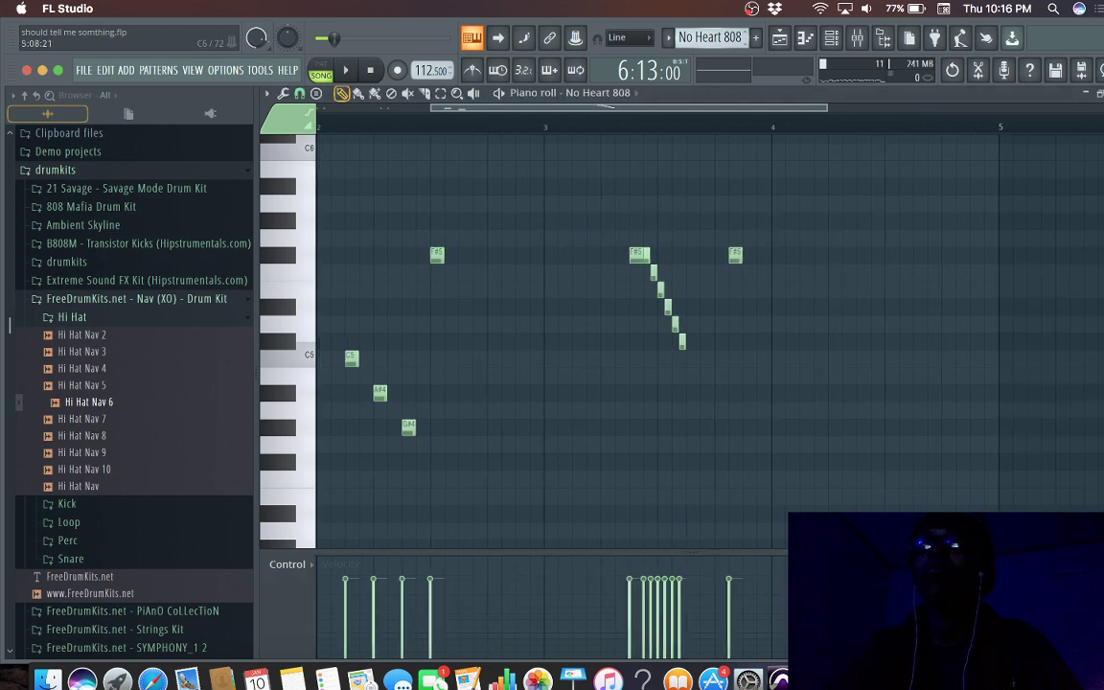
pyautogui.press('F7')
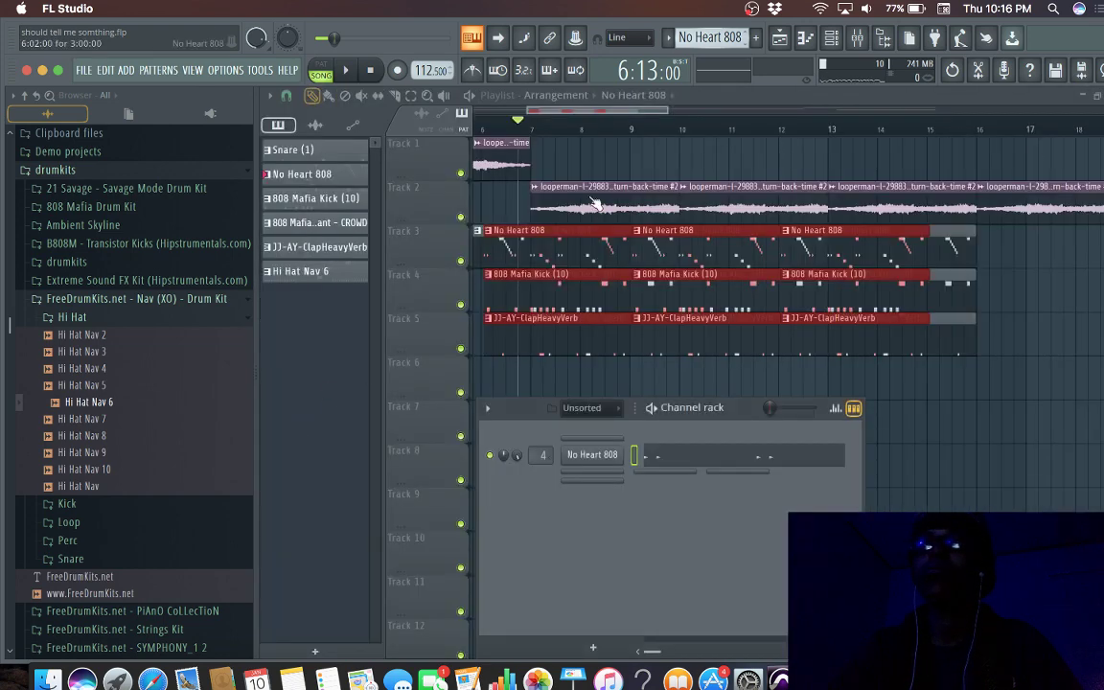
pyautogui.press('F6')
pyautogui.moveTo(648, 233); pyautogui.dragTo(1019, 260)
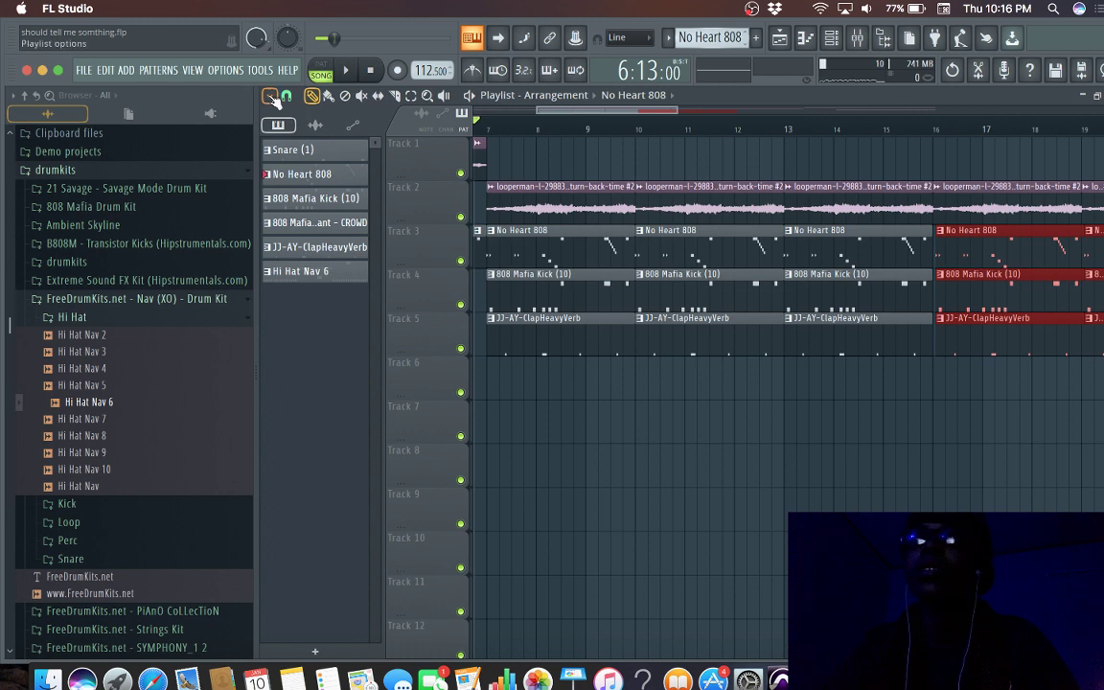
pyautogui.rightClick(1055, 333)
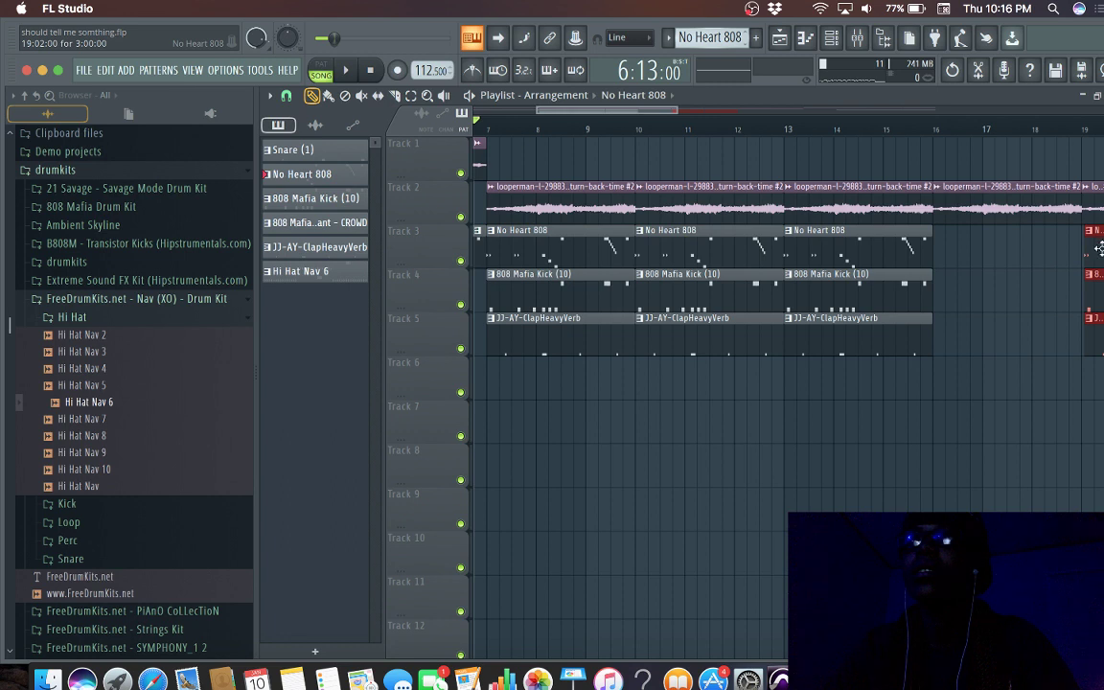
pyautogui.rightClick(1092, 319)
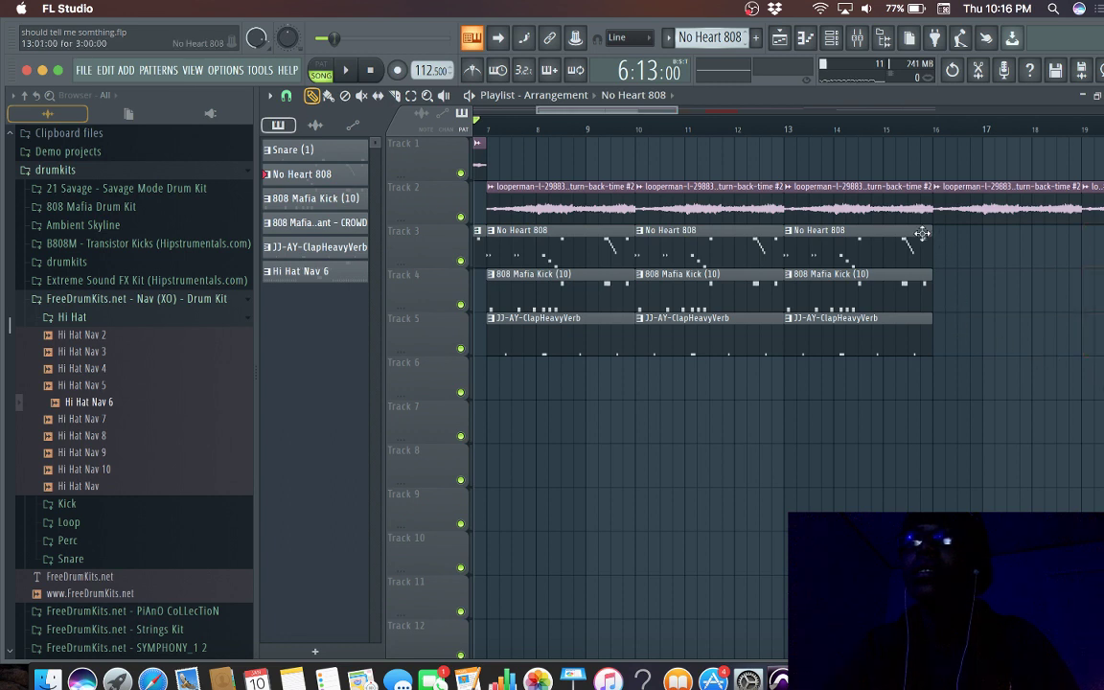
# Step: Add No Heart 808, 808 Mafia Kick (10) and JJ-AY-ClapHeavyVerb clips at bar 16 on Tracks 3, 4 and 5
pyautogui.click(941, 251)
pyautogui.click(923, 301)
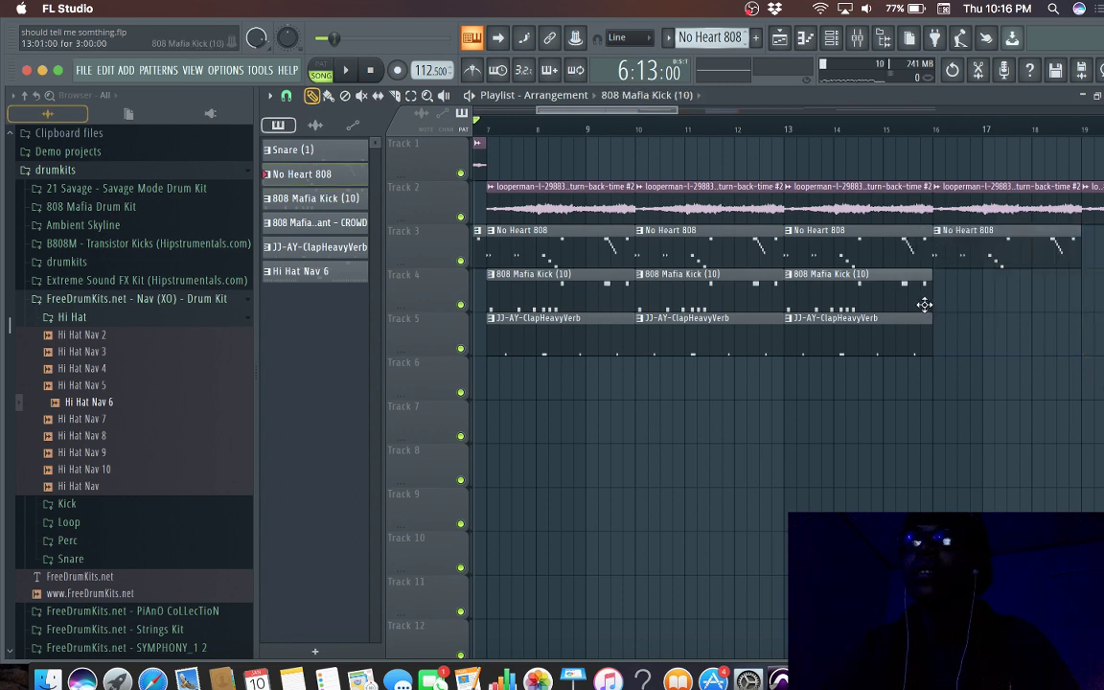
pyautogui.click(958, 296)
pyautogui.moveTo(1010, 294); pyautogui.dragTo(990, 296)
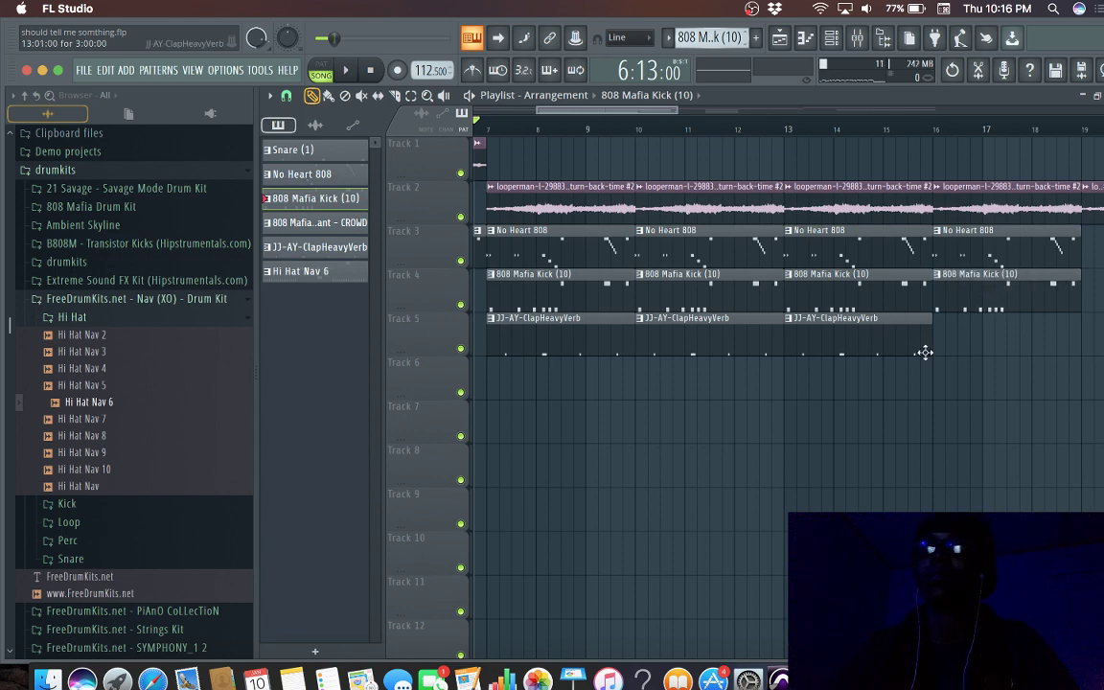
pyautogui.click(828, 312)
pyautogui.click(939, 340)
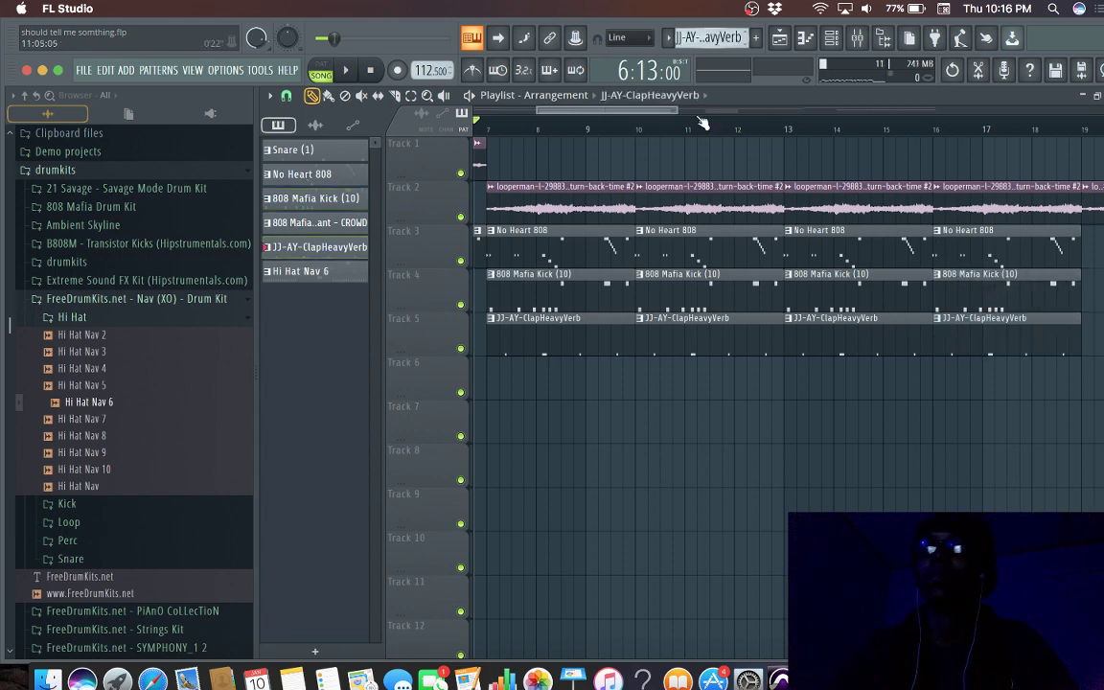
# Step: Delete the leftover 808, kick and clap copies near bar 22 on Tracks 3, 4 and 5
pyautogui.moveTo(661, 113); pyautogui.dragTo(769, 111)
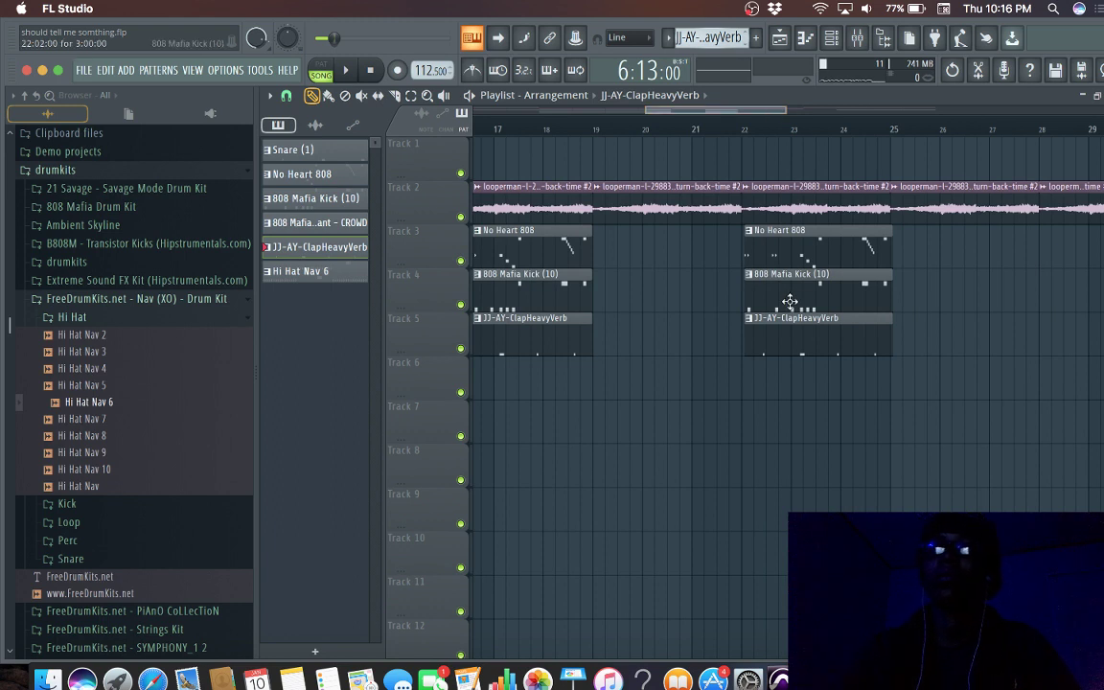
pyautogui.moveTo(822, 253); pyautogui.dragTo(673, 252)
pyautogui.rightClick(674, 252)
pyautogui.rightClick(812, 320)
pyautogui.rightClick(786, 287)
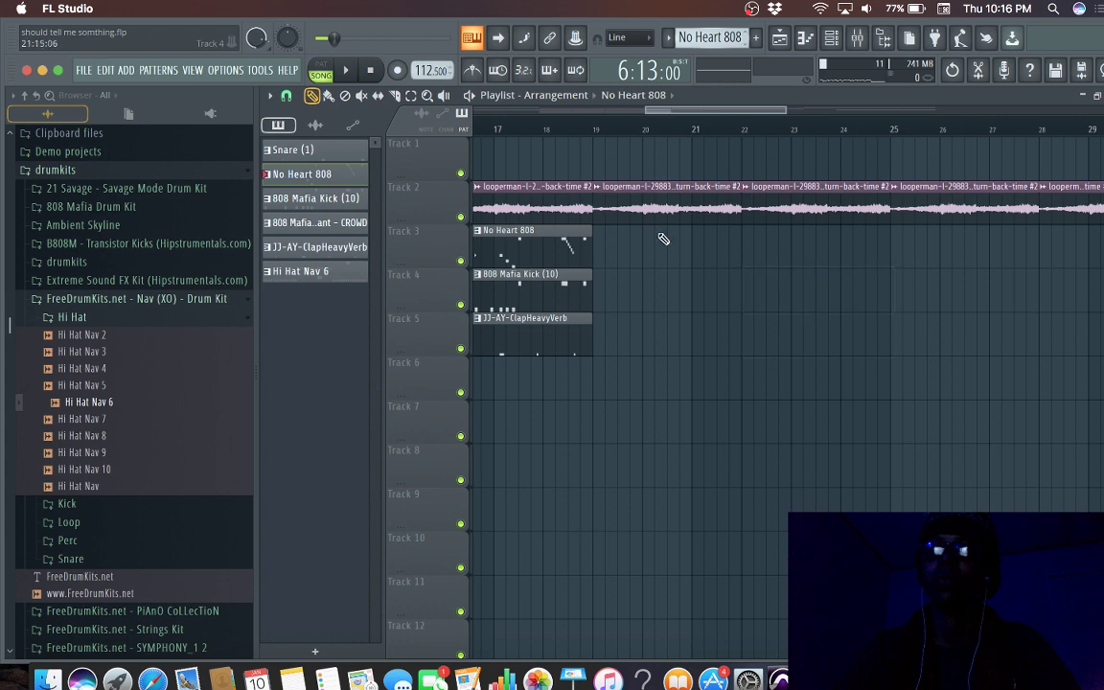
# Step: Add No Heart 808, 808 Mafia Kick (10) and JJ-AY-ClapHeavyVerb clips at bar 19, aligning the kick clip with the bar start
pyautogui.click(598, 250)
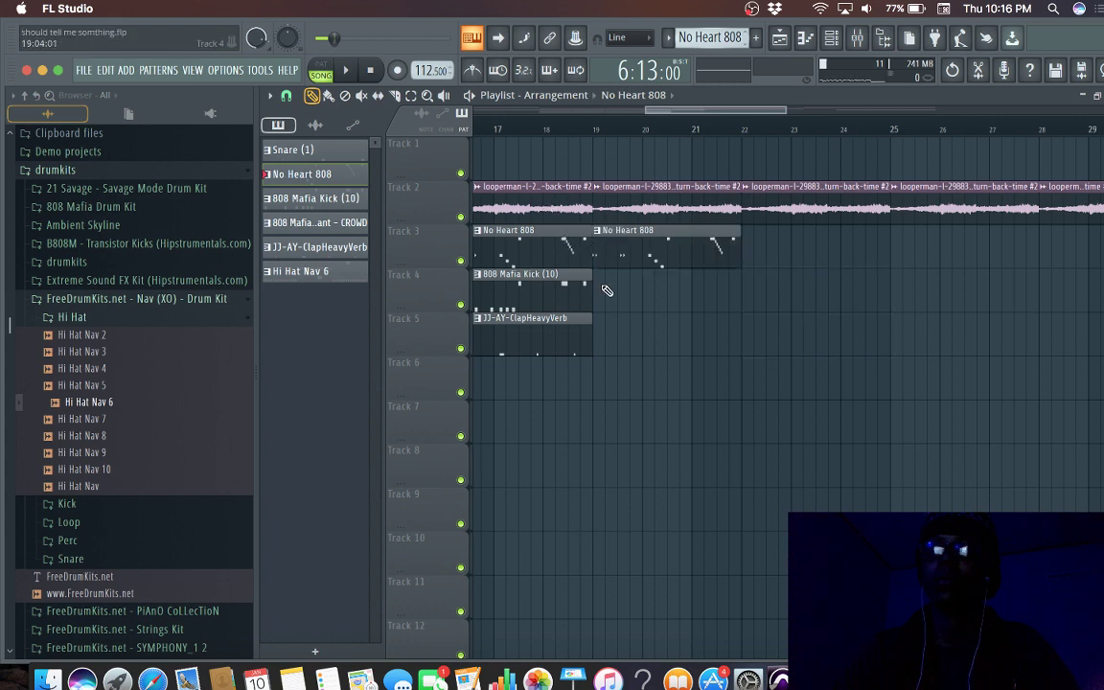
pyautogui.click(573, 298)
pyautogui.click(607, 288)
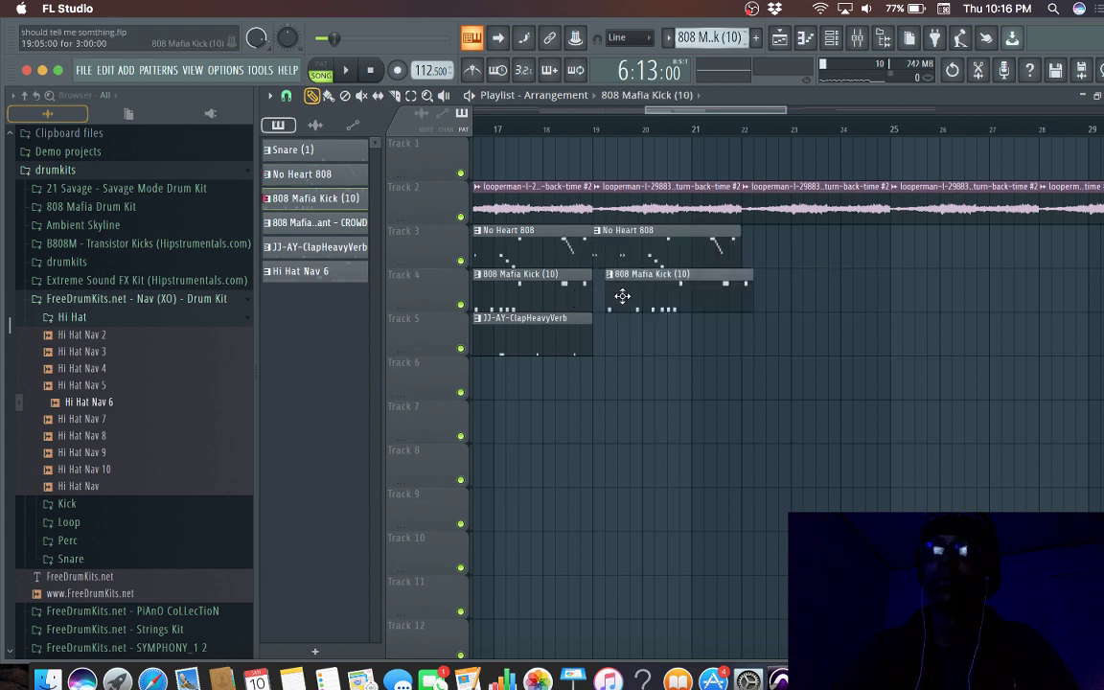
pyautogui.moveTo(623, 296); pyautogui.dragTo(614, 296)
pyautogui.click(536, 309)
pyautogui.click(596, 340)
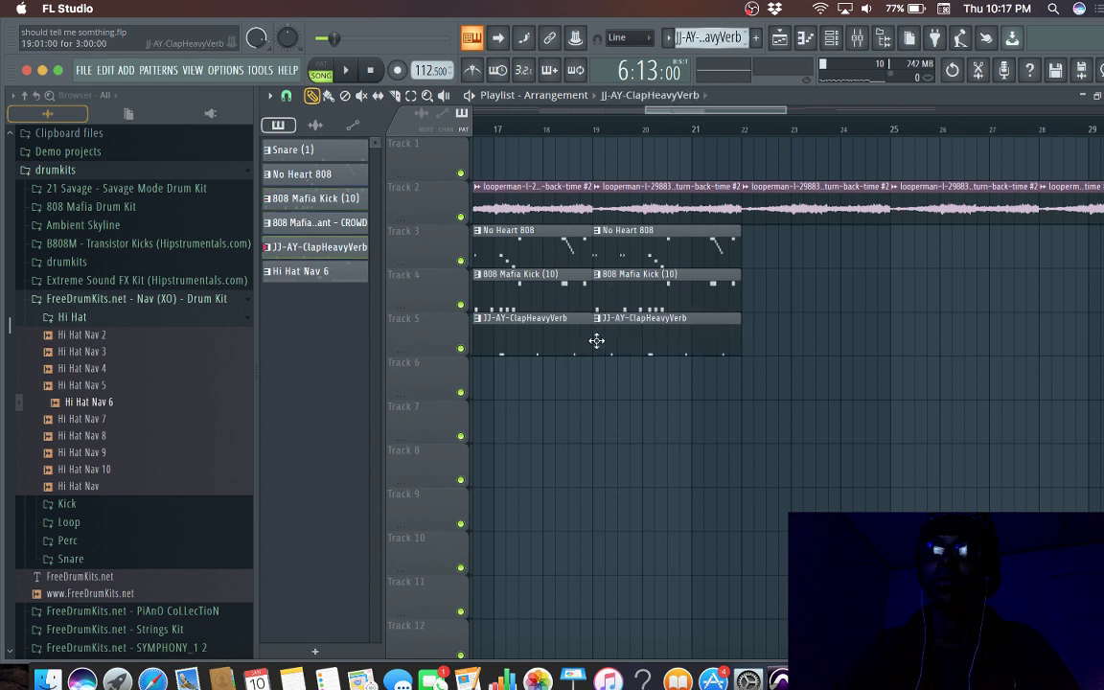
# Step: Add No Heart 808, 808 Mafia Kick (10) and JJ-AY-ClapHeavyVerb clips at bar 22 on Tracks 3, 4 and 5
pyautogui.click(689, 244)
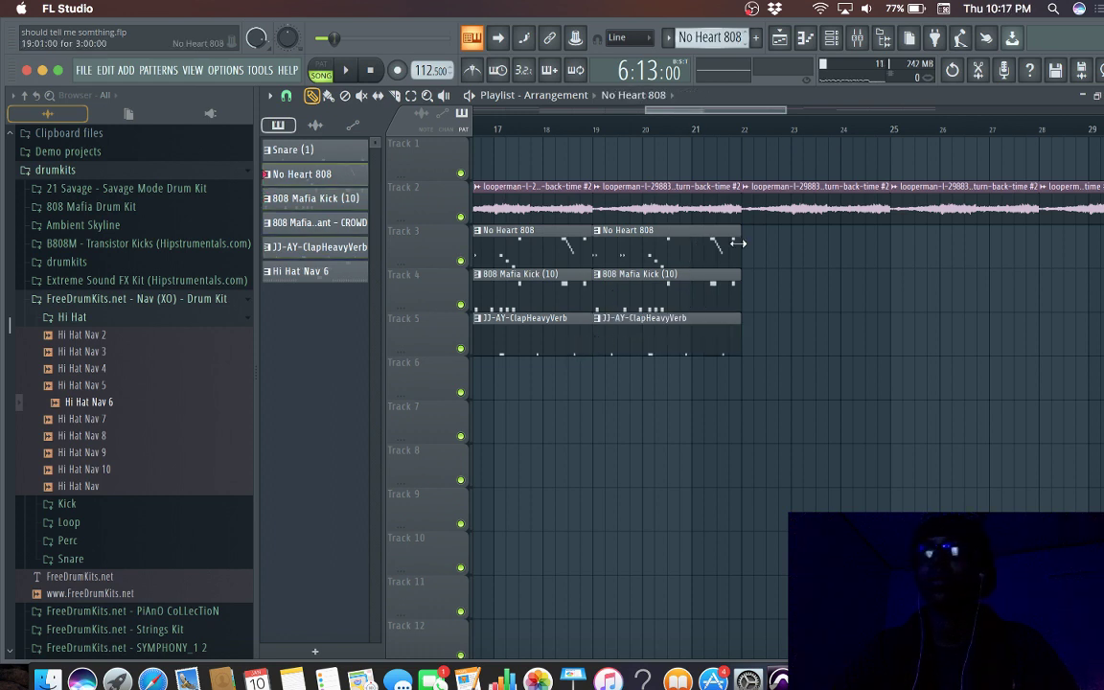
pyautogui.click(743, 244)
pyautogui.click(723, 301)
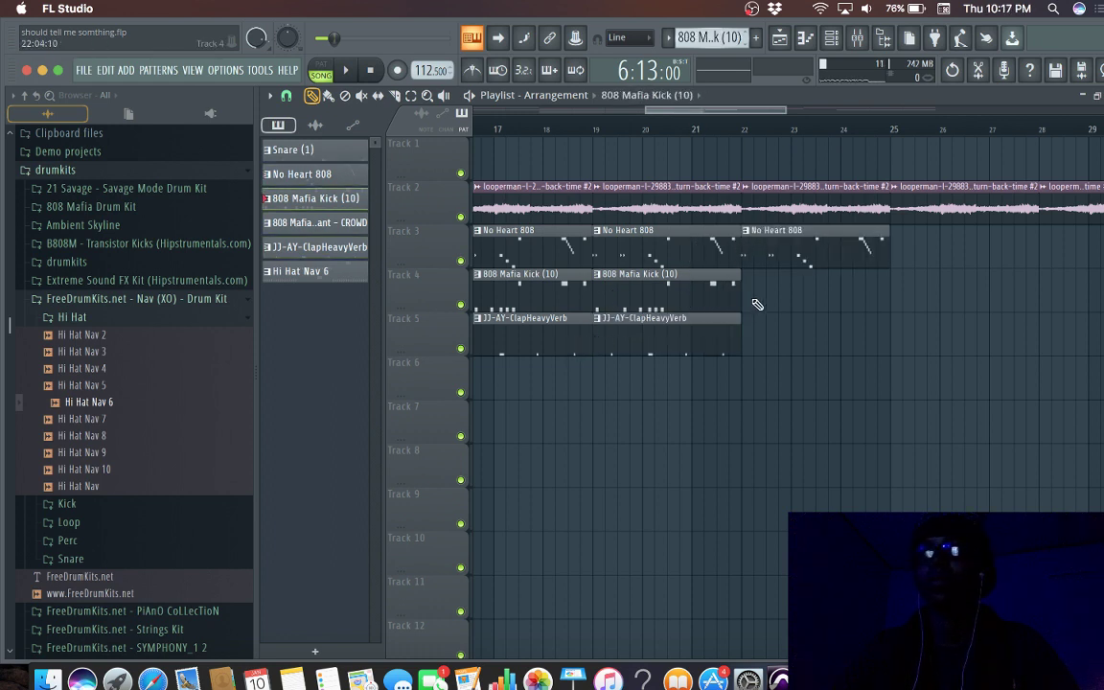
pyautogui.click(760, 306)
pyautogui.click(726, 330)
pyautogui.click(752, 335)
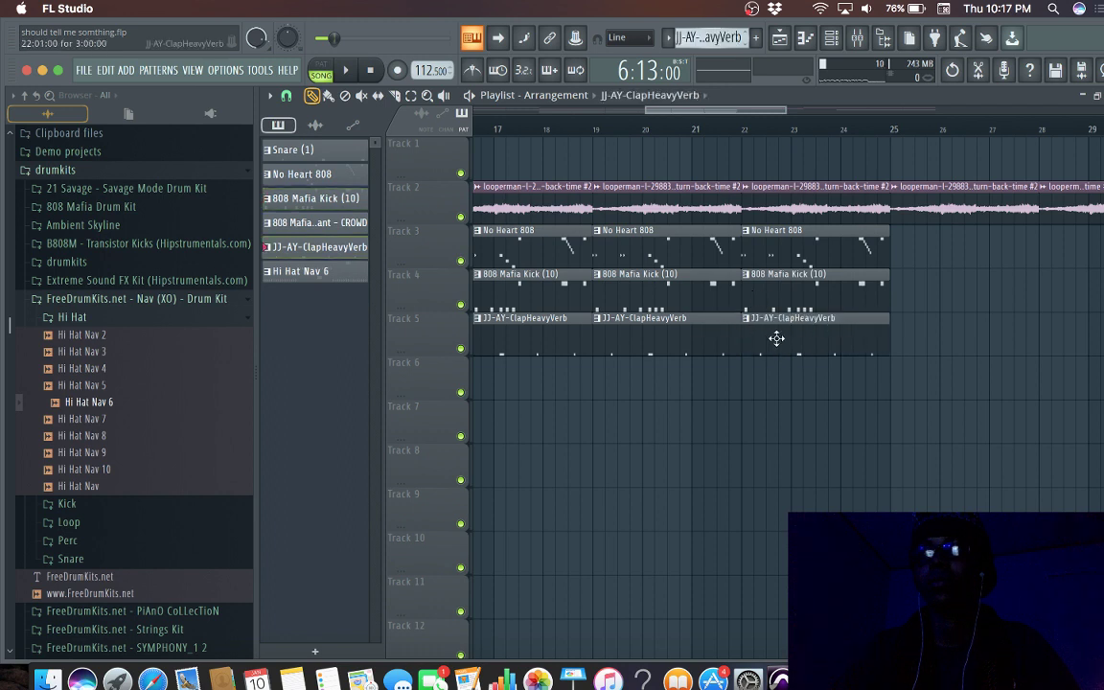
# Step: Add No Heart 808, 808 Mafia Kick (10) and JJ-AY-ClapHeavyVerb clips at bar 25, each aligned with the bar start
pyautogui.click(870, 242)
pyautogui.click(915, 258)
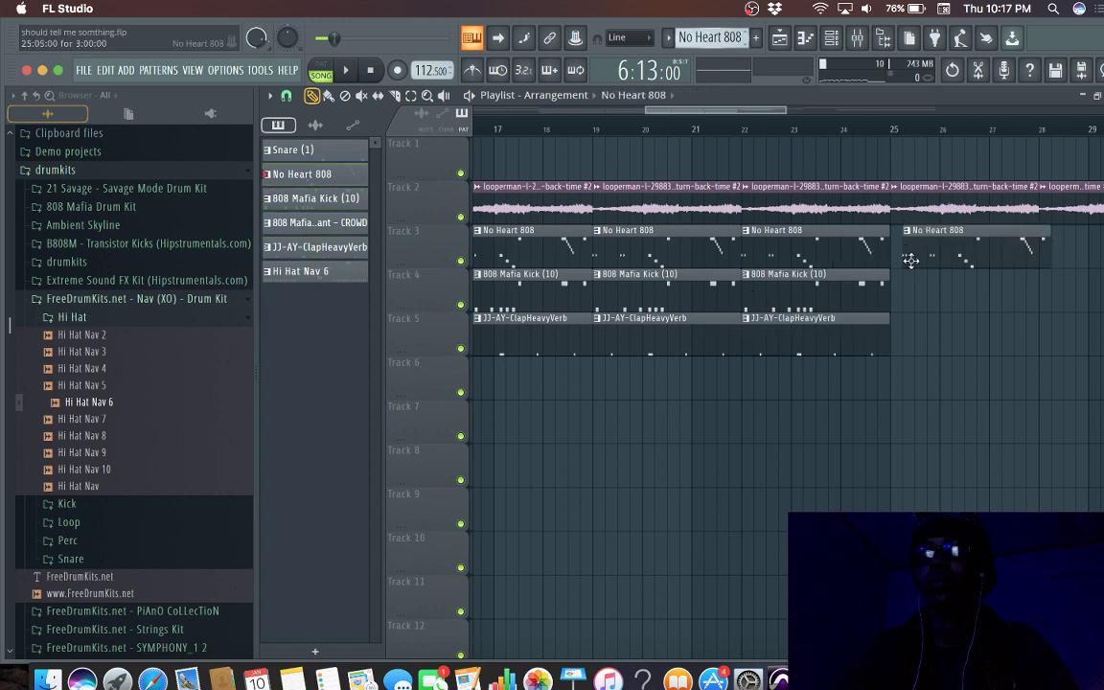
pyautogui.click(872, 296)
pyautogui.click(895, 288)
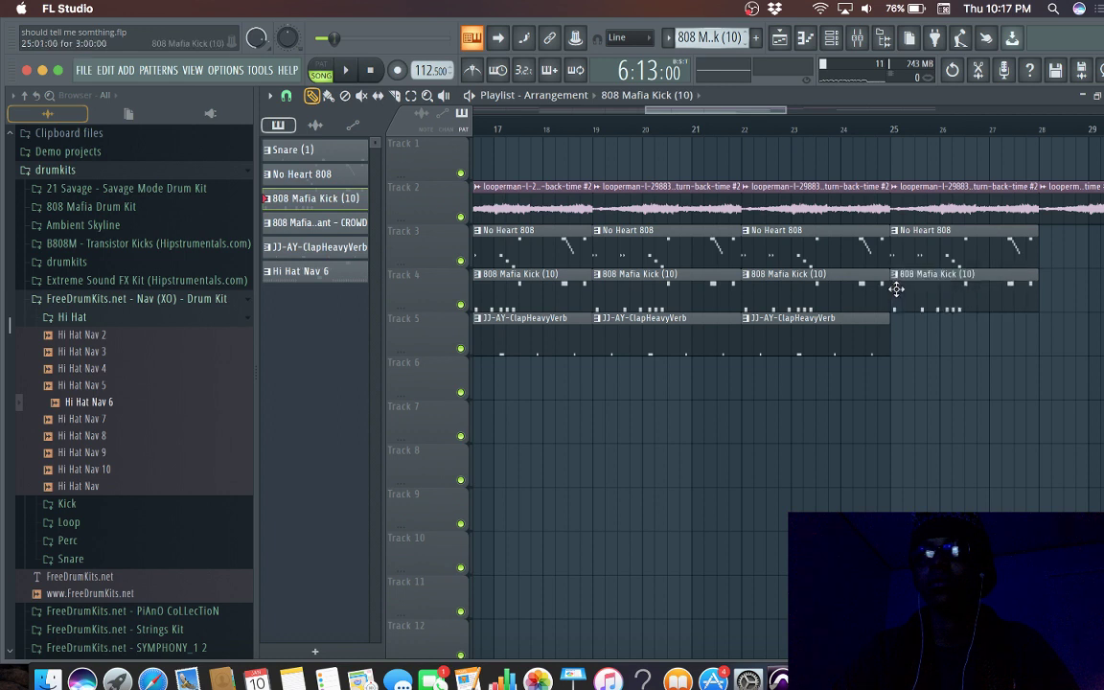
pyautogui.click(873, 321)
pyautogui.click(902, 329)
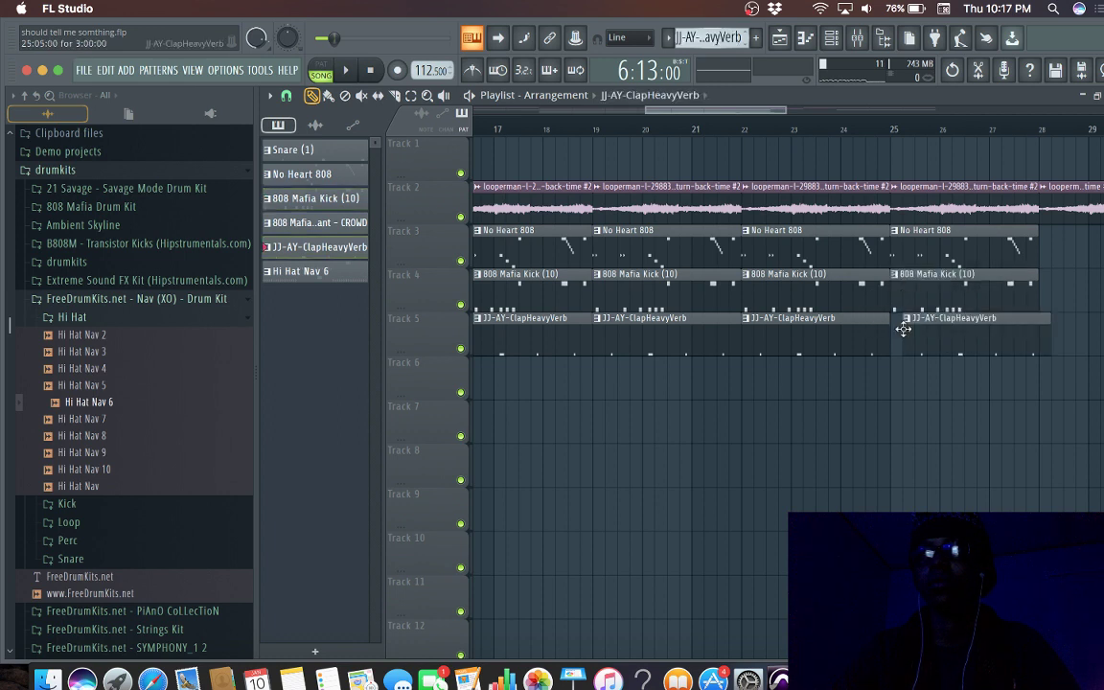
pyautogui.moveTo(912, 333); pyautogui.dragTo(909, 333)
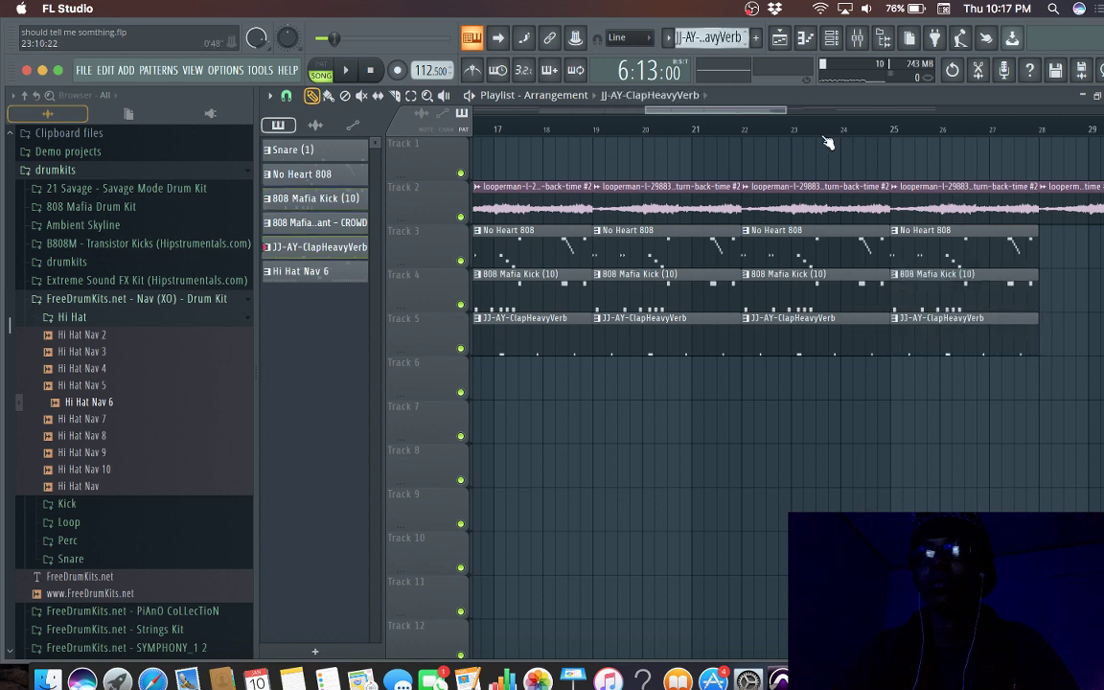
# Step: Add No Heart 808, 808 Mafia Kick (10) and JJ-AY-ClapHeavyVerb clips around bar 28 on Tracks 3, 4 and 5
pyautogui.moveTo(761, 119); pyautogui.dragTo(879, 119)
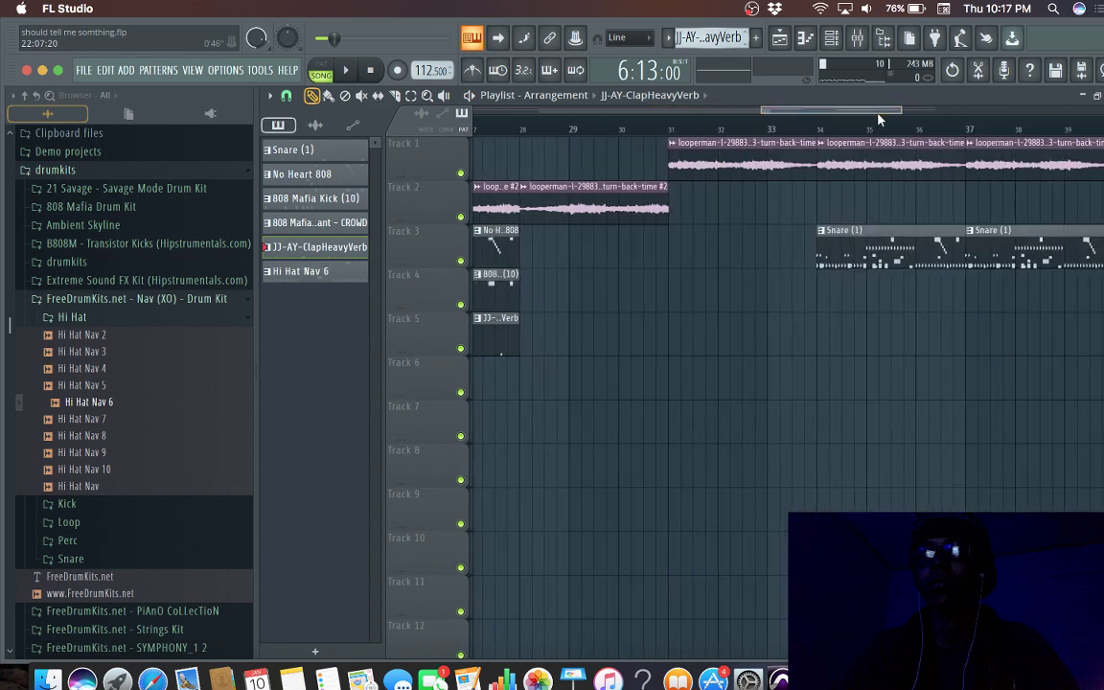
pyautogui.click(494, 258)
pyautogui.click(553, 257)
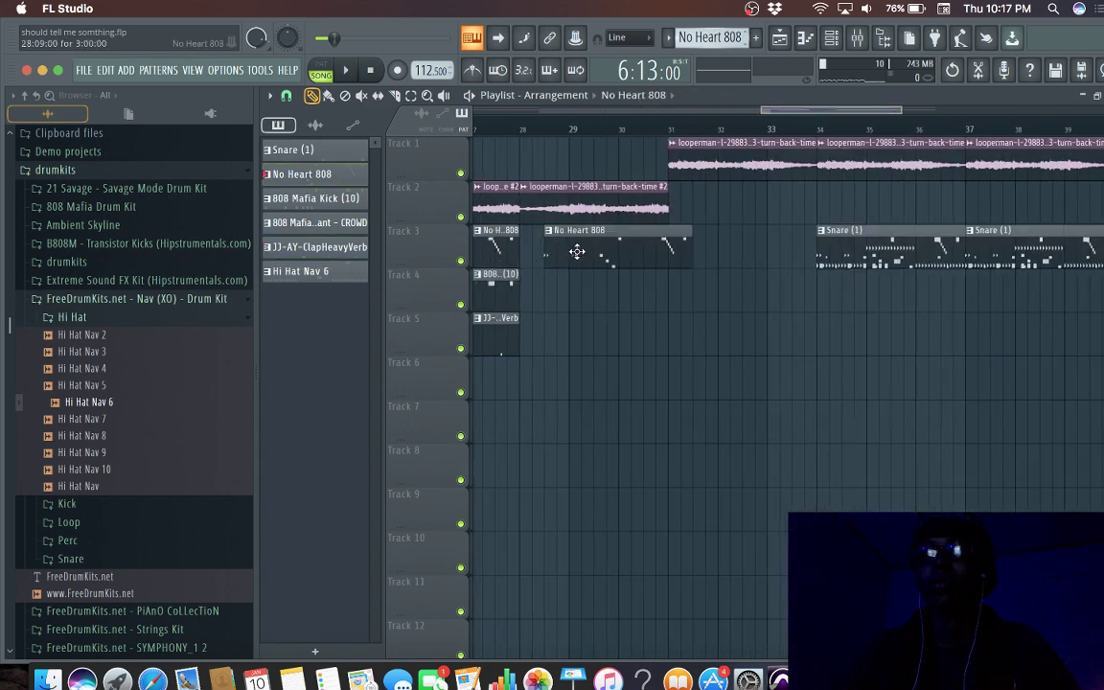
pyautogui.click(497, 287)
pyautogui.click(552, 293)
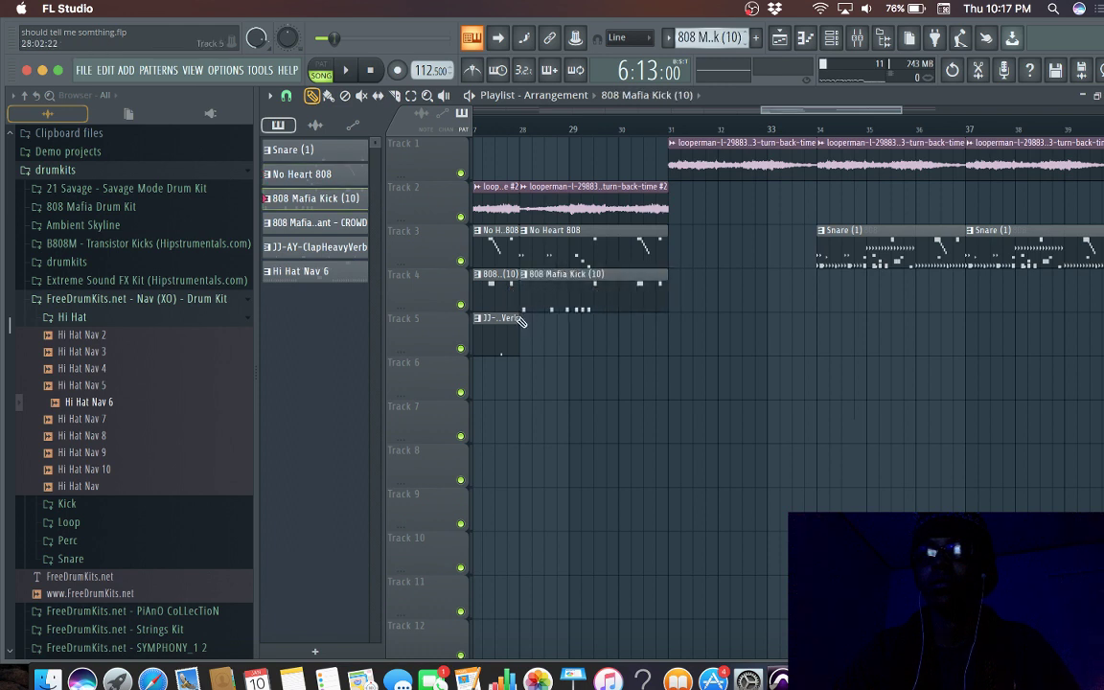
pyautogui.click(497, 337)
pyautogui.click(551, 335)
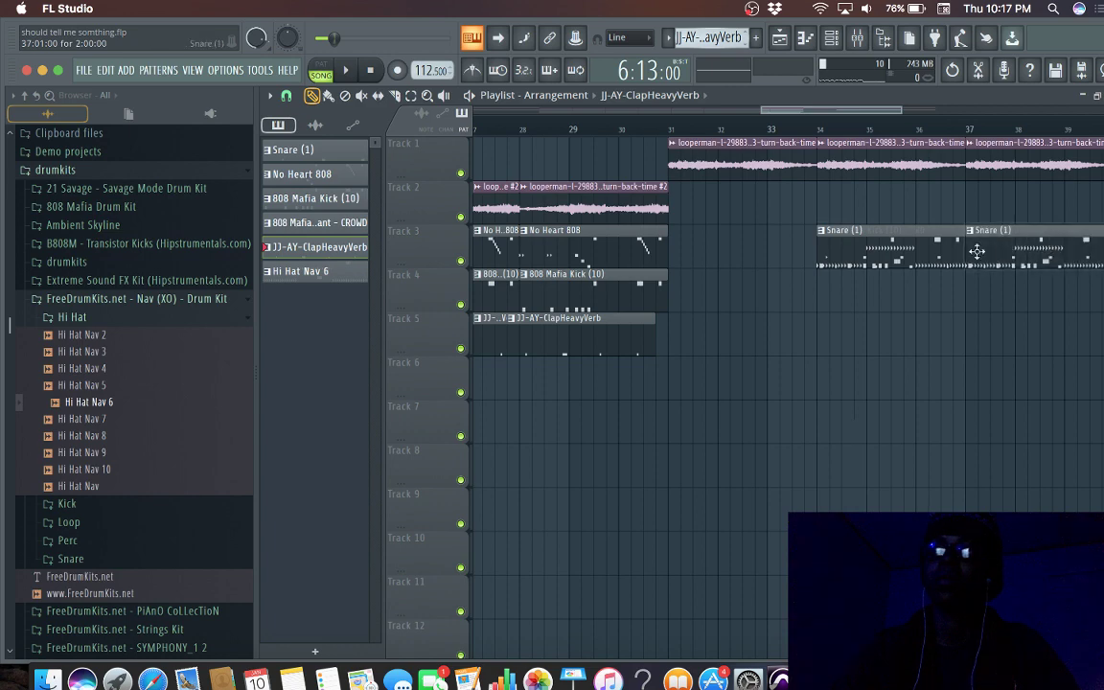
# Step: Delete the old Snare (1) clips from bar 34 onward on Track 3 and align the last clap clip with bar 28
pyautogui.rightClick(900, 228)
pyautogui.rightClick(1015, 228)
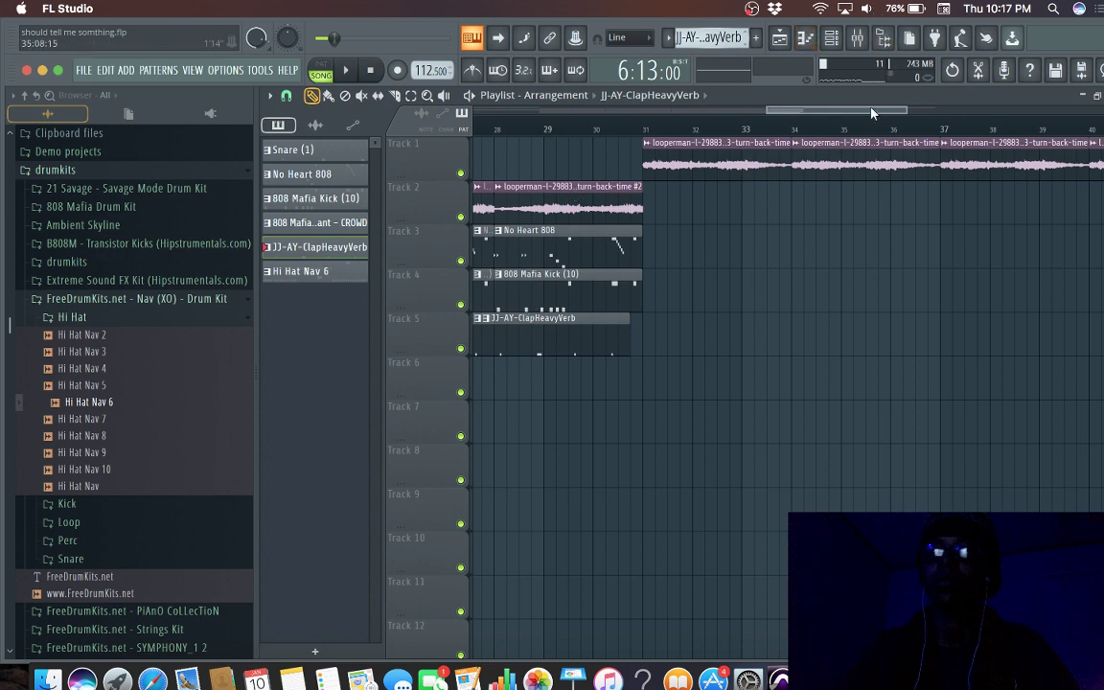
pyautogui.moveTo(869, 109); pyautogui.dragTo(822, 117)
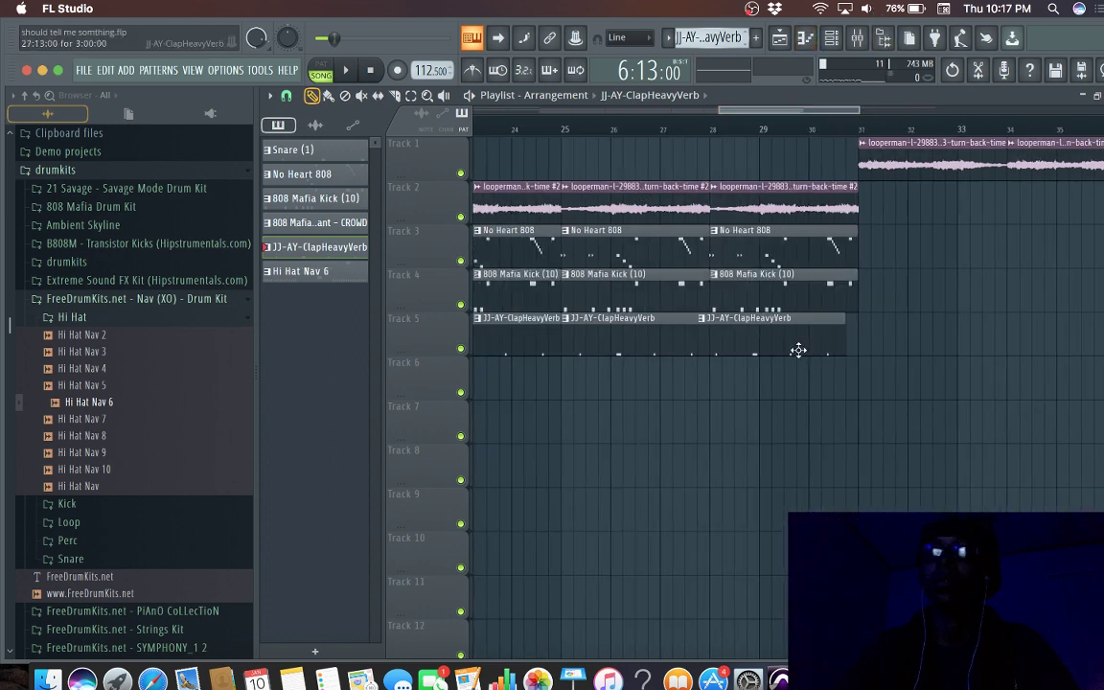
pyautogui.moveTo(798, 350); pyautogui.dragTo(816, 352)
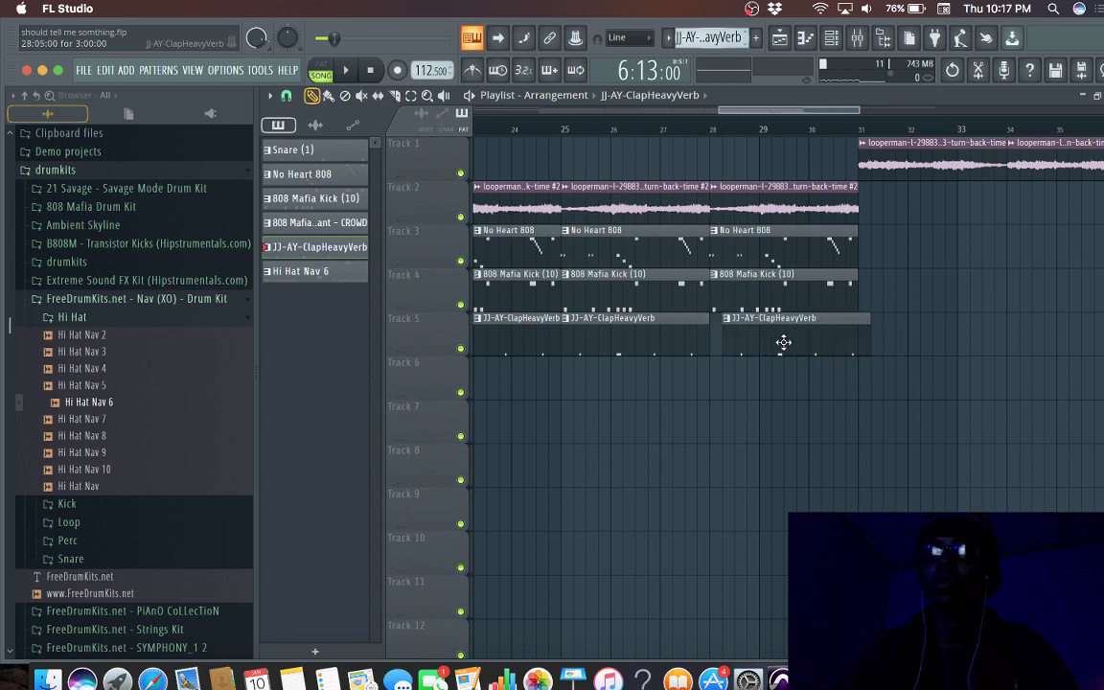
pyautogui.moveTo(786, 337); pyautogui.dragTo(770, 337)
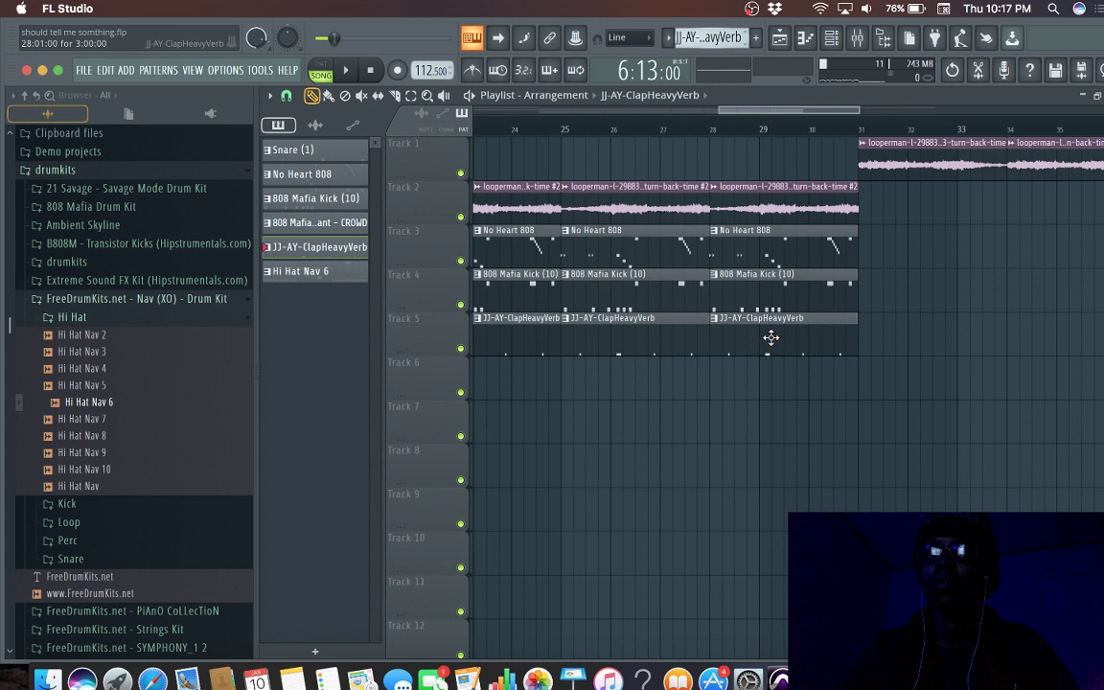
# Step: Play the arrangement from around bar 27 to check the repeated drum clips, and return the view to the song start
pyautogui.click(669, 128)
pyautogui.press('space')
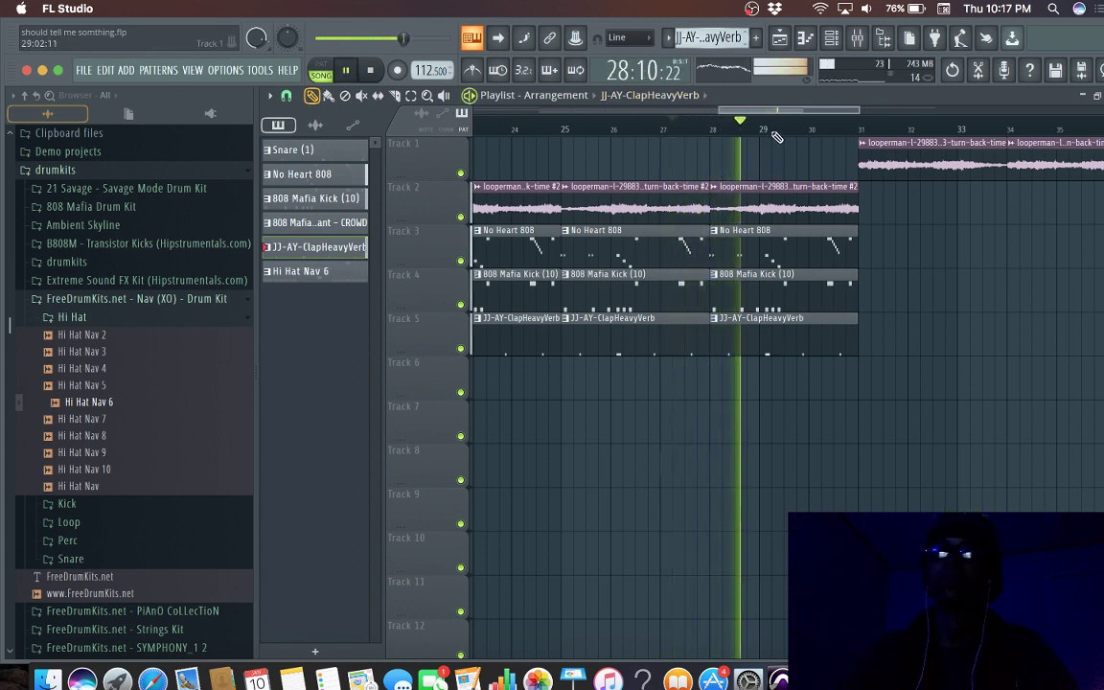
pyautogui.moveTo(801, 112); pyautogui.dragTo(521, 112)
pyautogui.press('space')
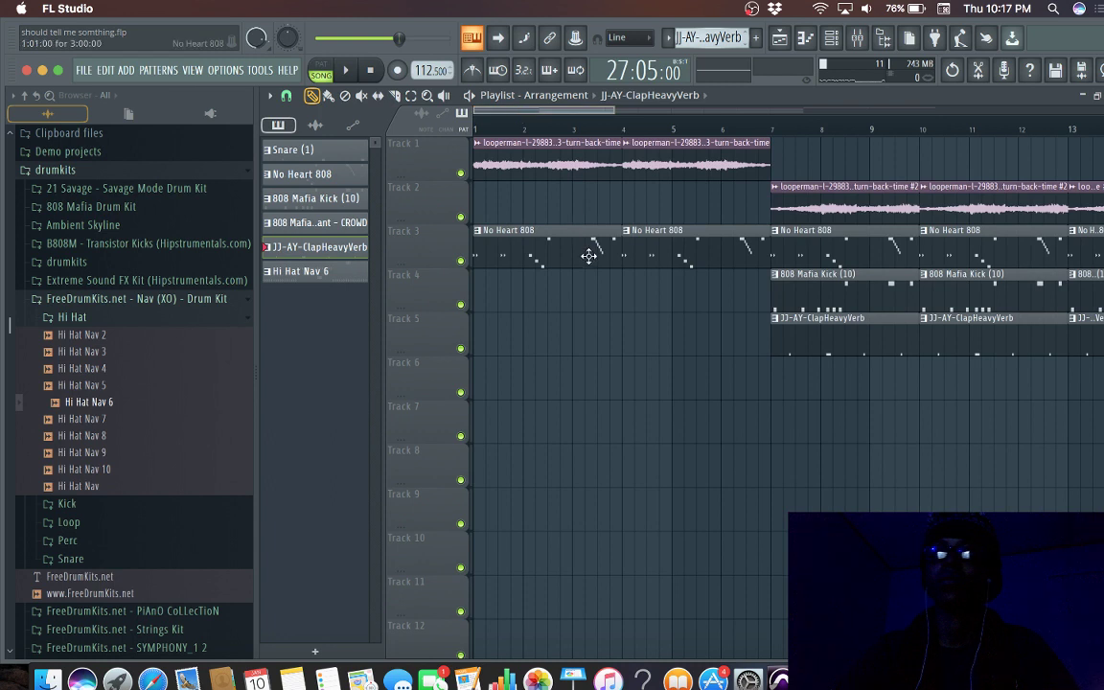
# Step: Play the arrangement from bar 1 with no time range selected and the Draw tool active
pyautogui.click(491, 127)
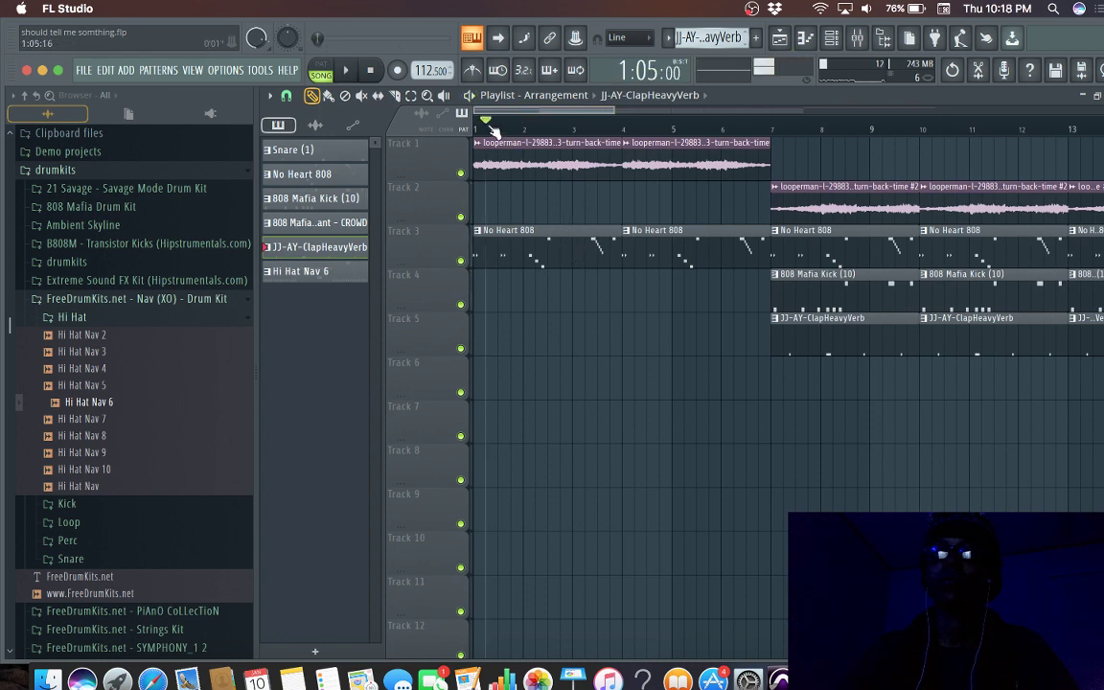
pyautogui.moveTo(622, 128); pyautogui.dragTo(460, 127)
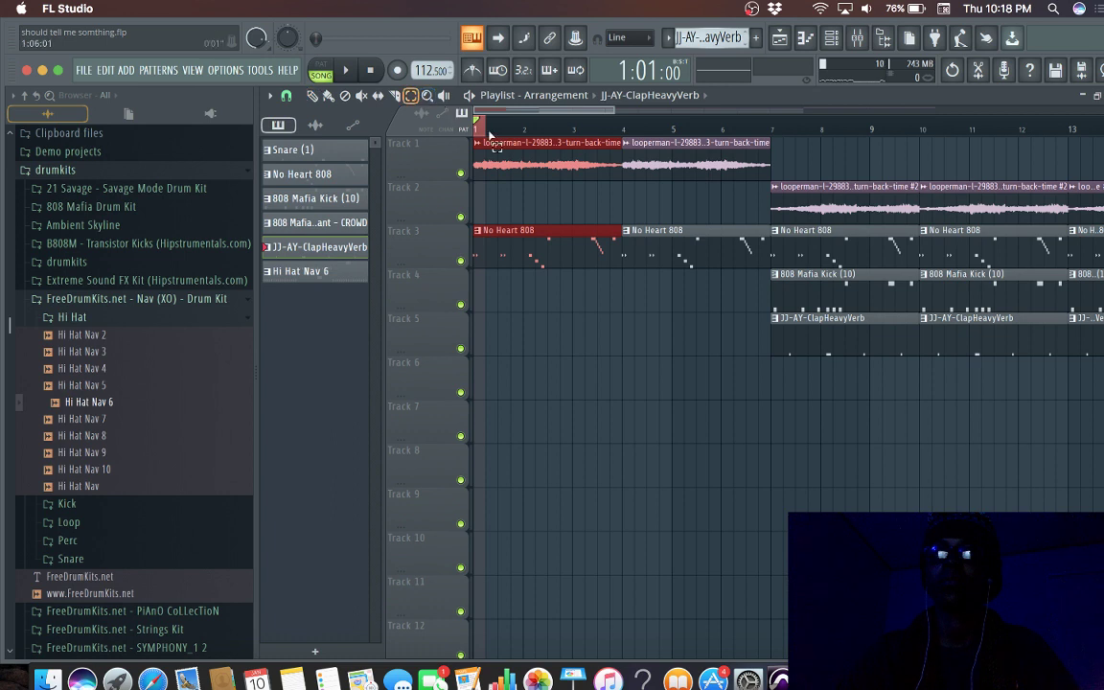
pyautogui.click(484, 131)
pyautogui.press('space')
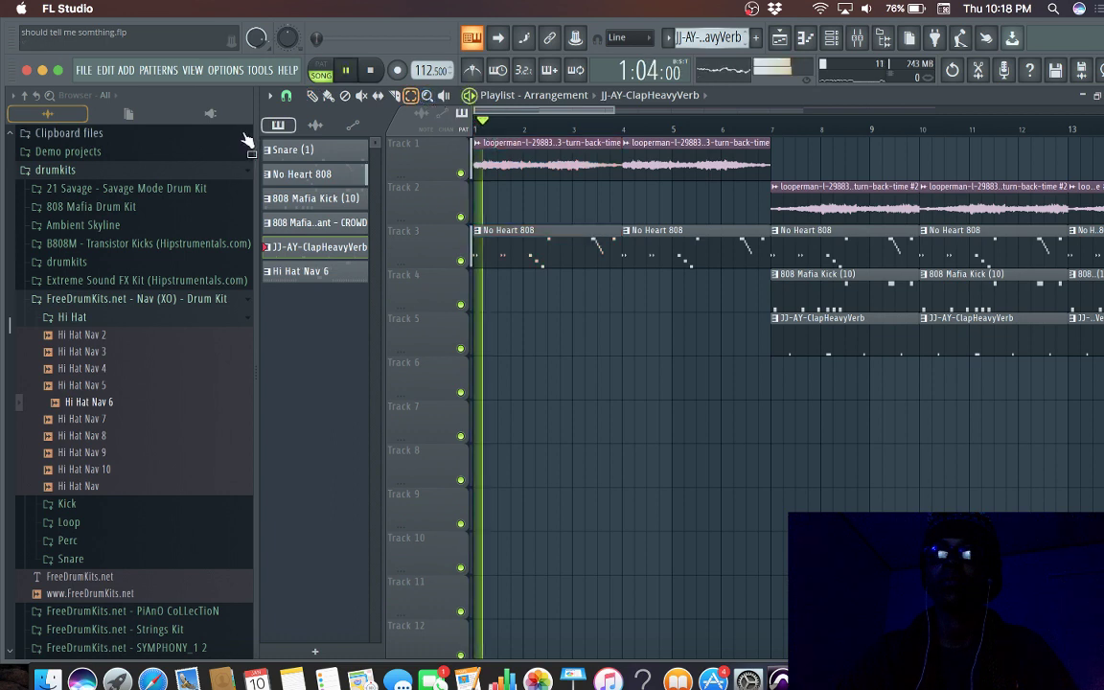
pyautogui.click(314, 96)
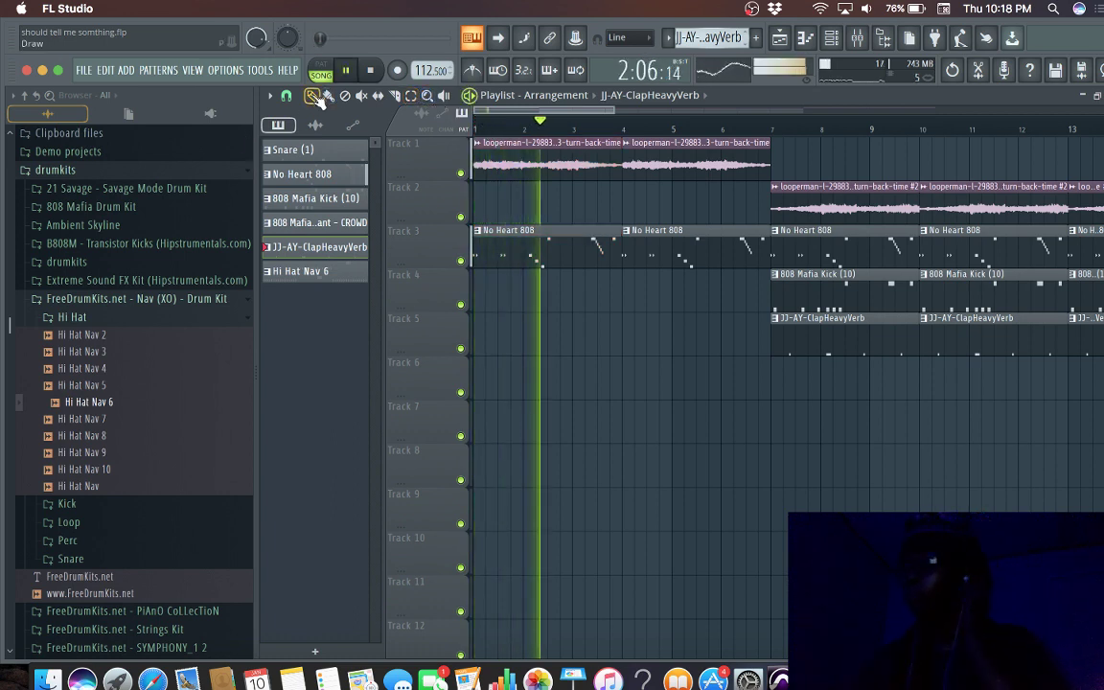
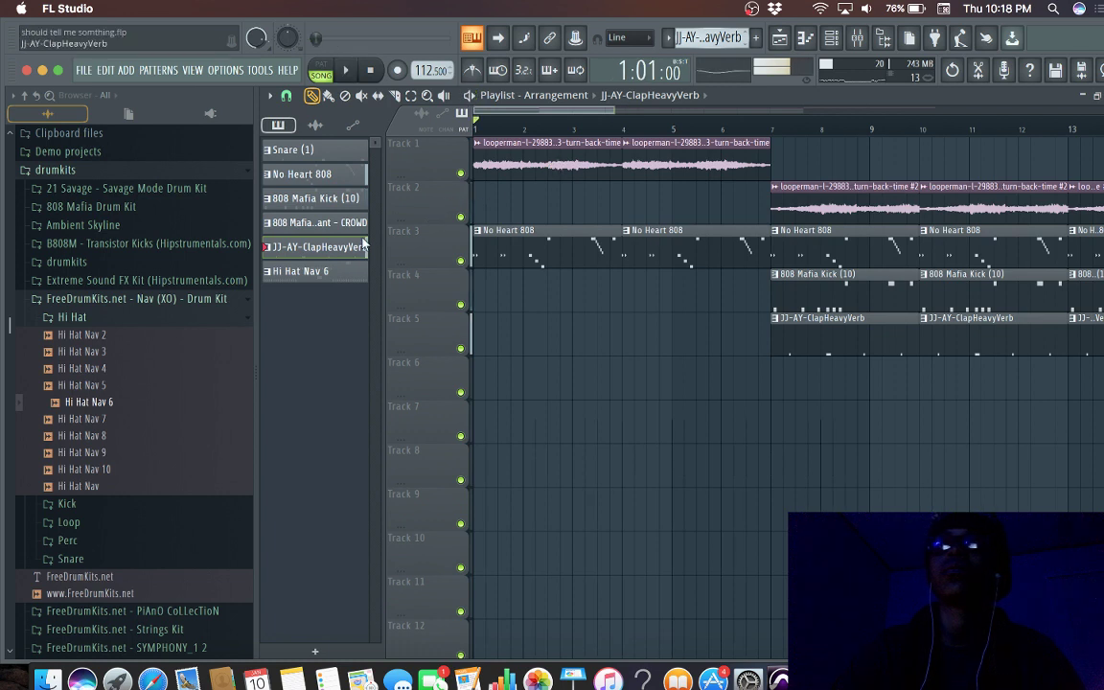
# Step: Place a Hi Hat Nav 6 clip at bar 7 on Track 6 and delete the No Heart 808 clip at bar 1
pyautogui.click(324, 271)
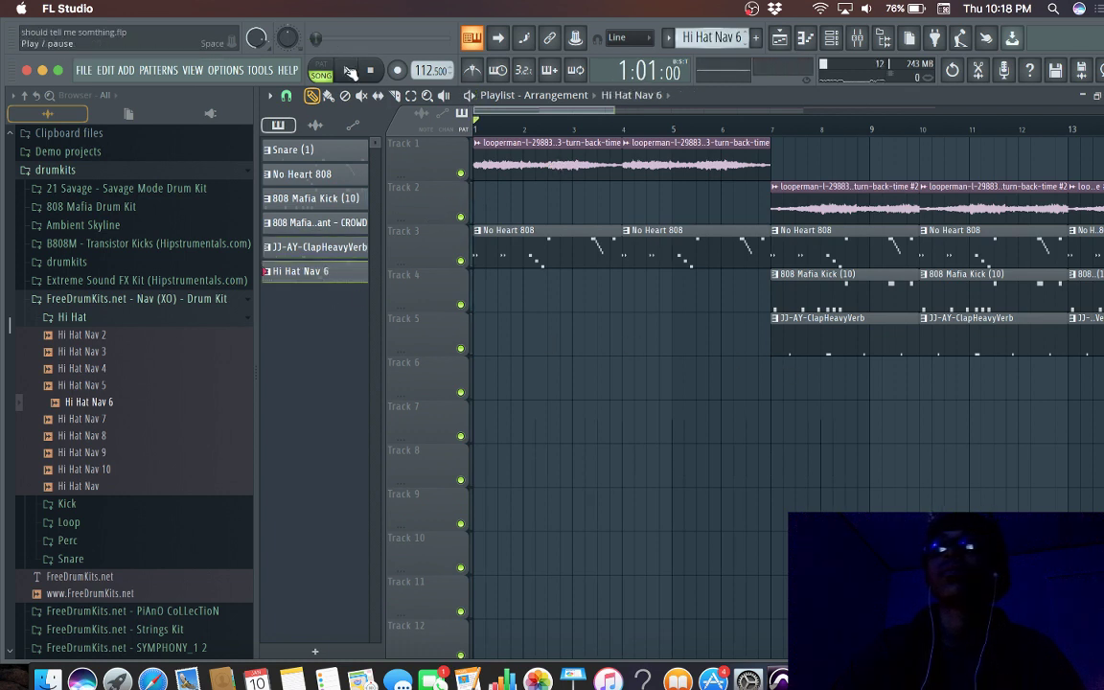
pyautogui.click(778, 387)
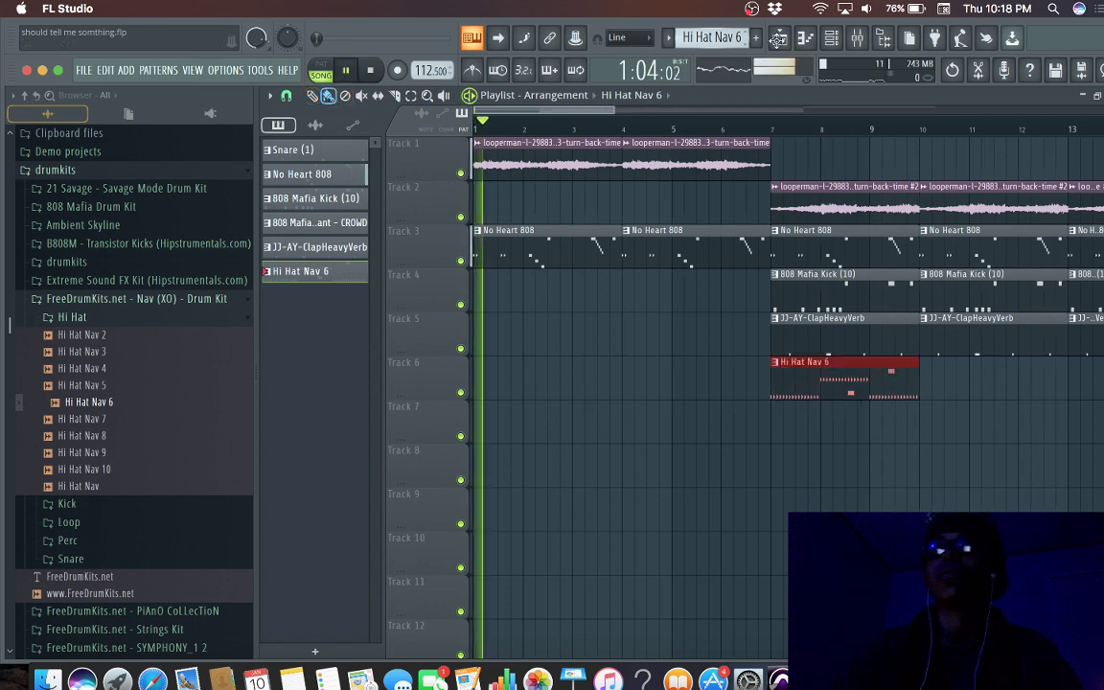
pyautogui.rightClick(549, 263)
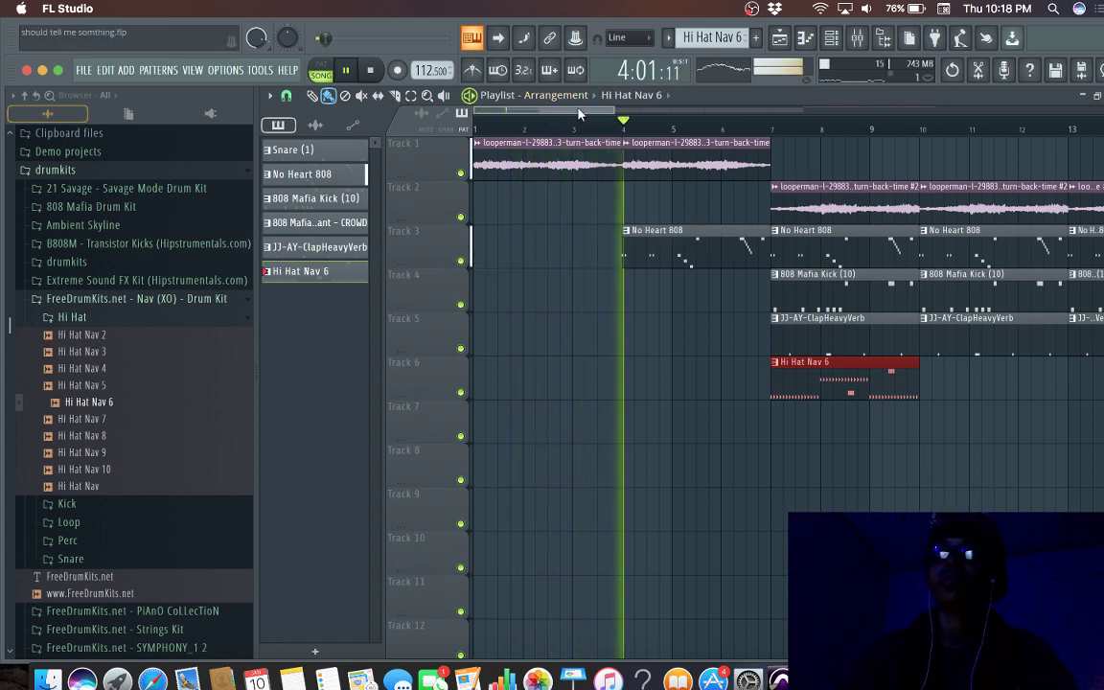
# Step: Paint repeated Hi Hat Nav 6 clips along Track 6 from bar 10 up to bar 31
pyautogui.moveTo(599, 113); pyautogui.dragTo(624, 117)
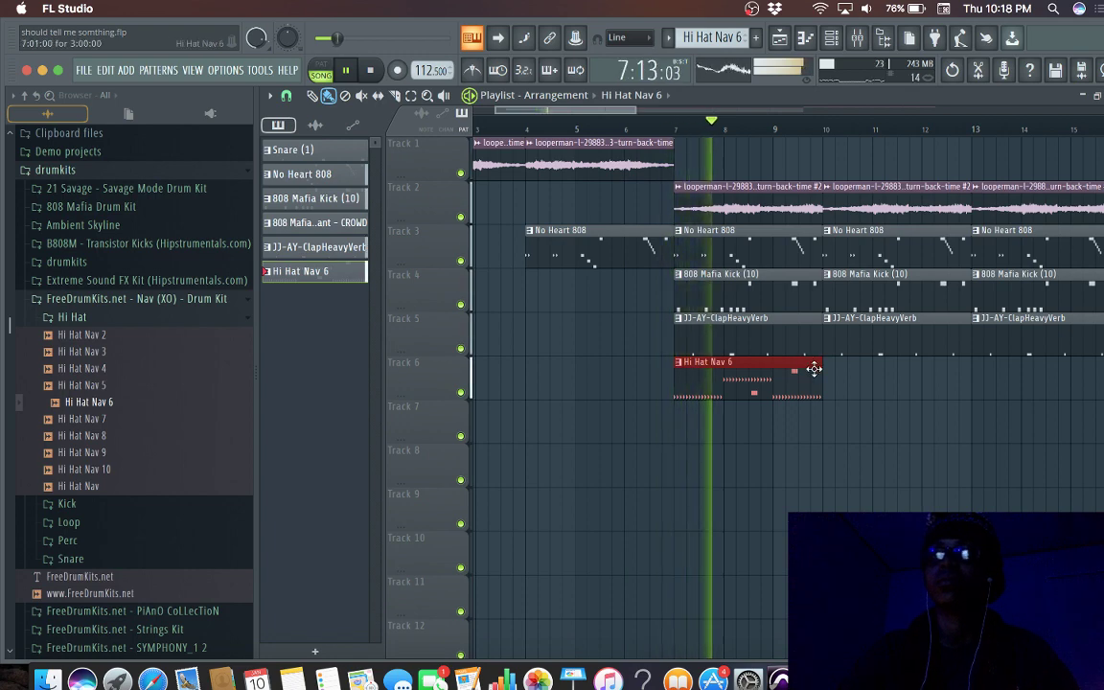
pyautogui.moveTo(837, 381); pyautogui.dragTo(1010, 381)
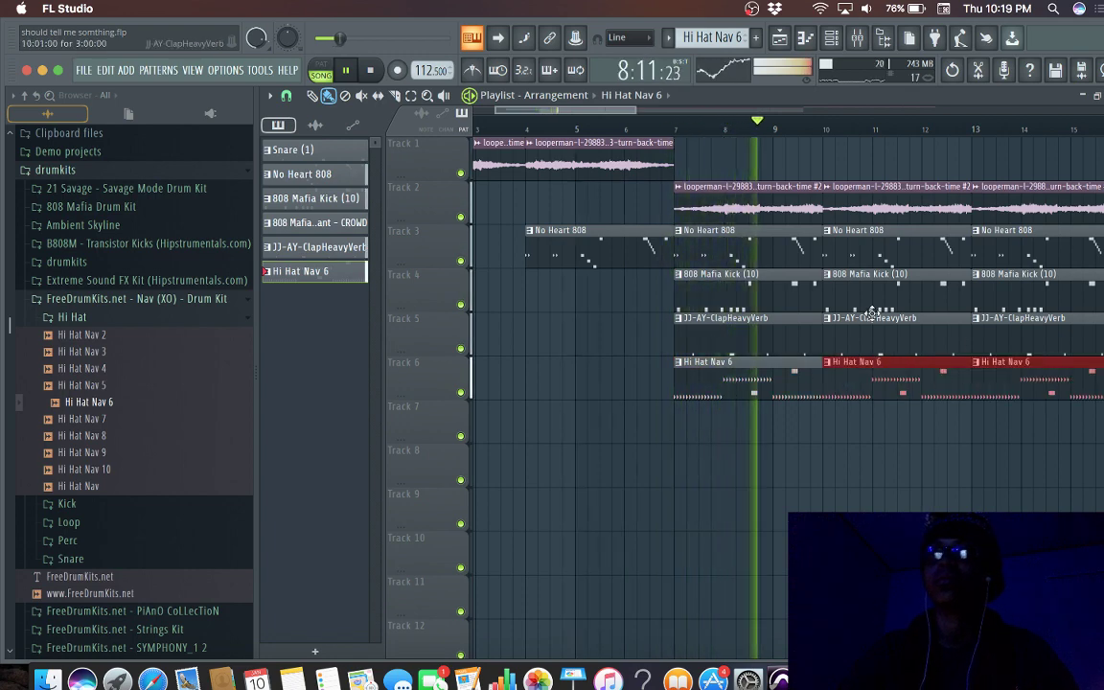
pyautogui.moveTo(549, 105); pyautogui.dragTo(747, 112)
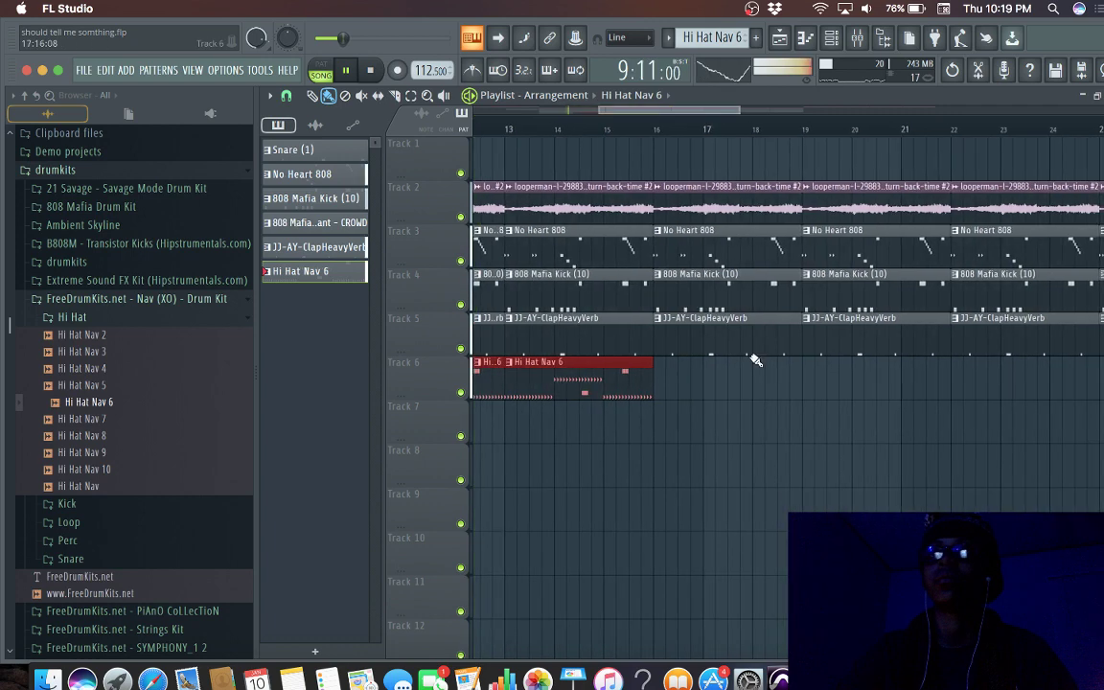
pyautogui.moveTo(654, 377); pyautogui.dragTo(1041, 384)
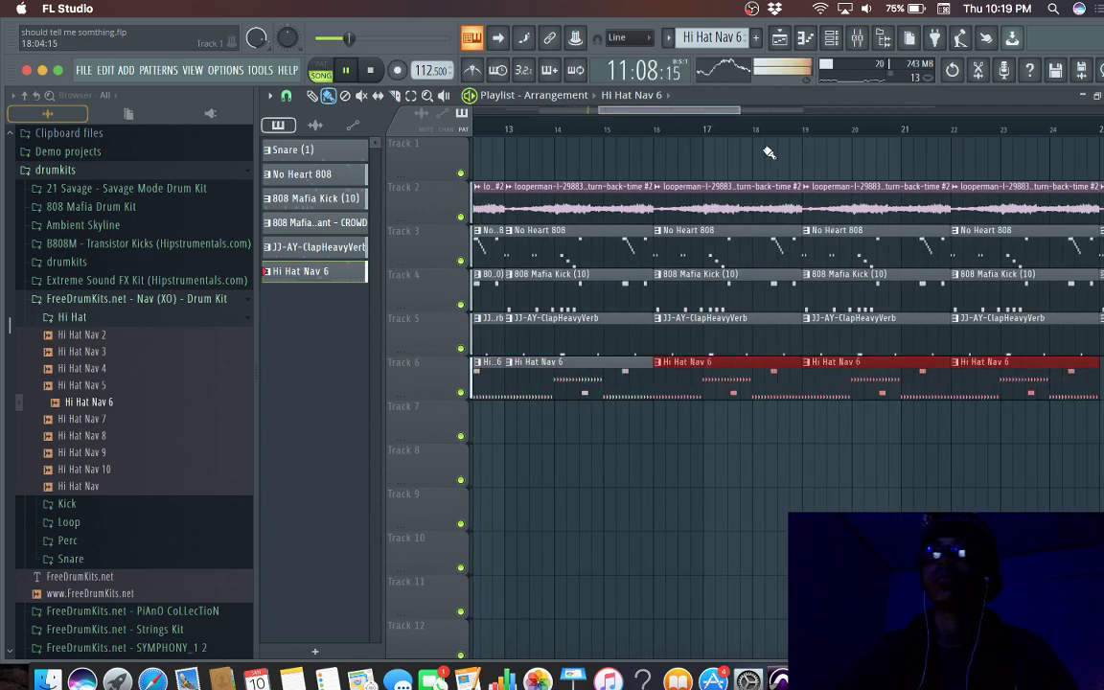
pyautogui.moveTo(684, 114); pyautogui.dragTo(806, 114)
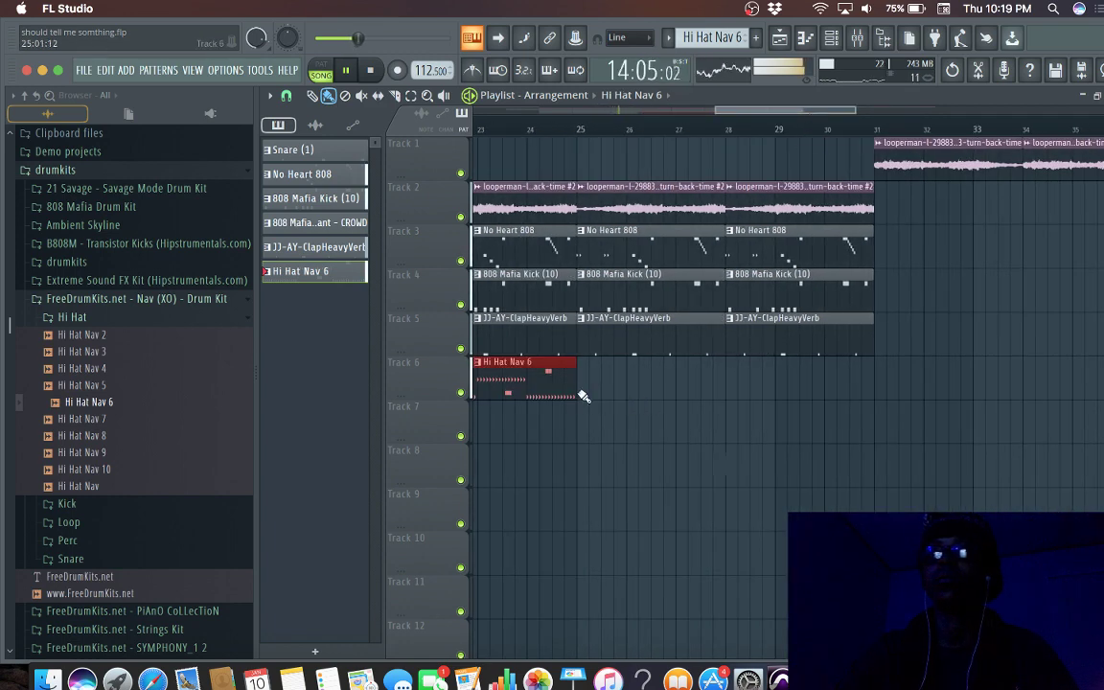
pyautogui.moveTo(582, 395); pyautogui.dragTo(842, 389)
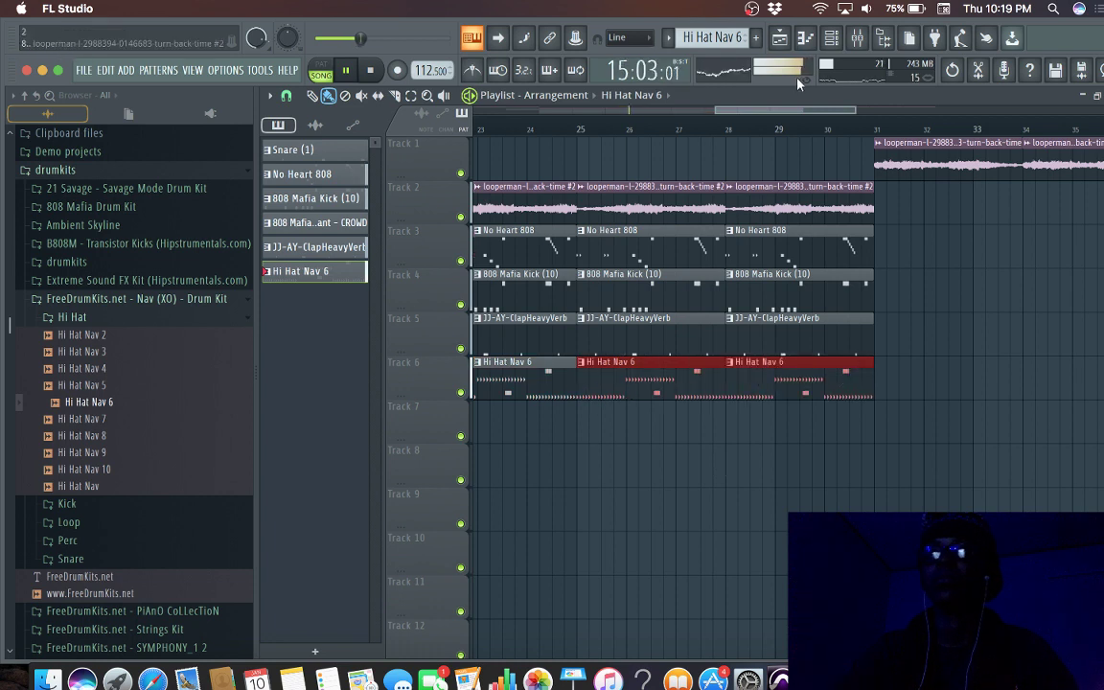
# Step: Add No Heart 808, 808 Mafia Kick (10), JJ-AY-ClapHeavyVerb and Hi Hat Nav 6 clips at bar 31 on Tracks 3 to 6
pyautogui.moveTo(787, 113); pyautogui.dragTo(822, 112)
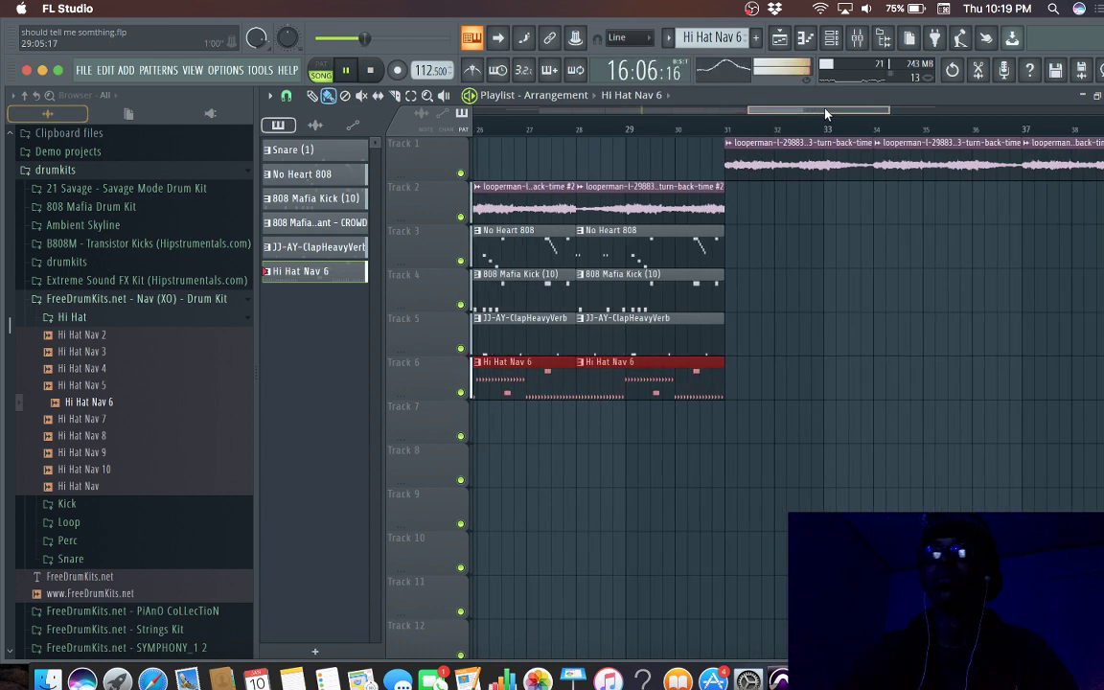
pyautogui.click(710, 260)
pyautogui.click(737, 256)
pyautogui.click(712, 298)
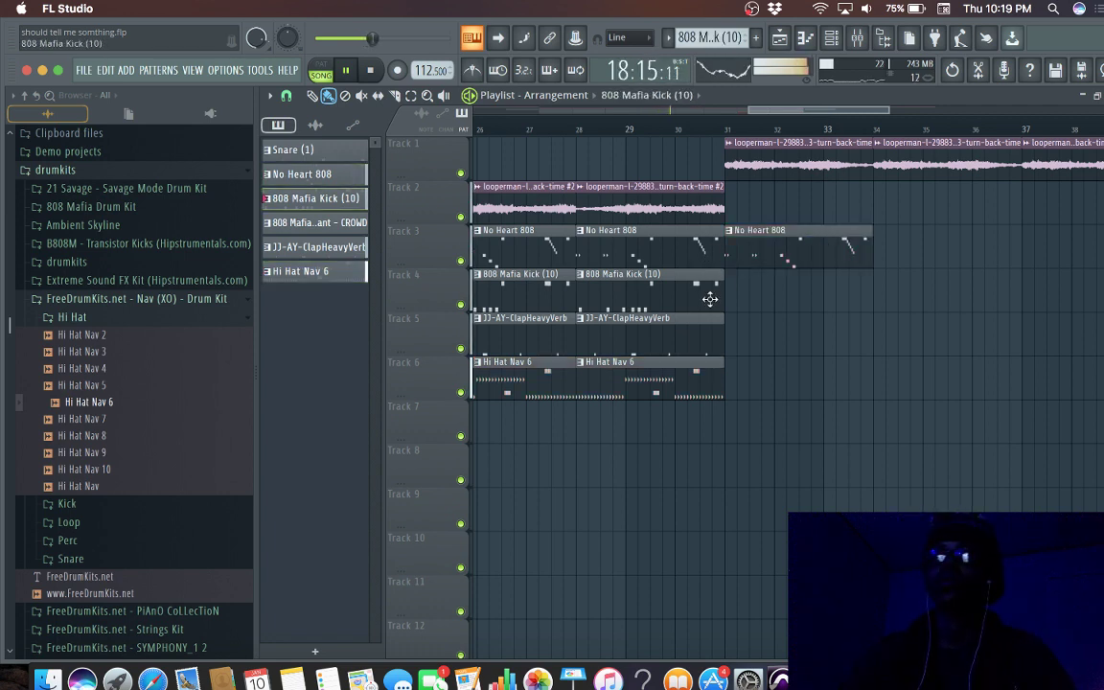
pyautogui.click(732, 298)
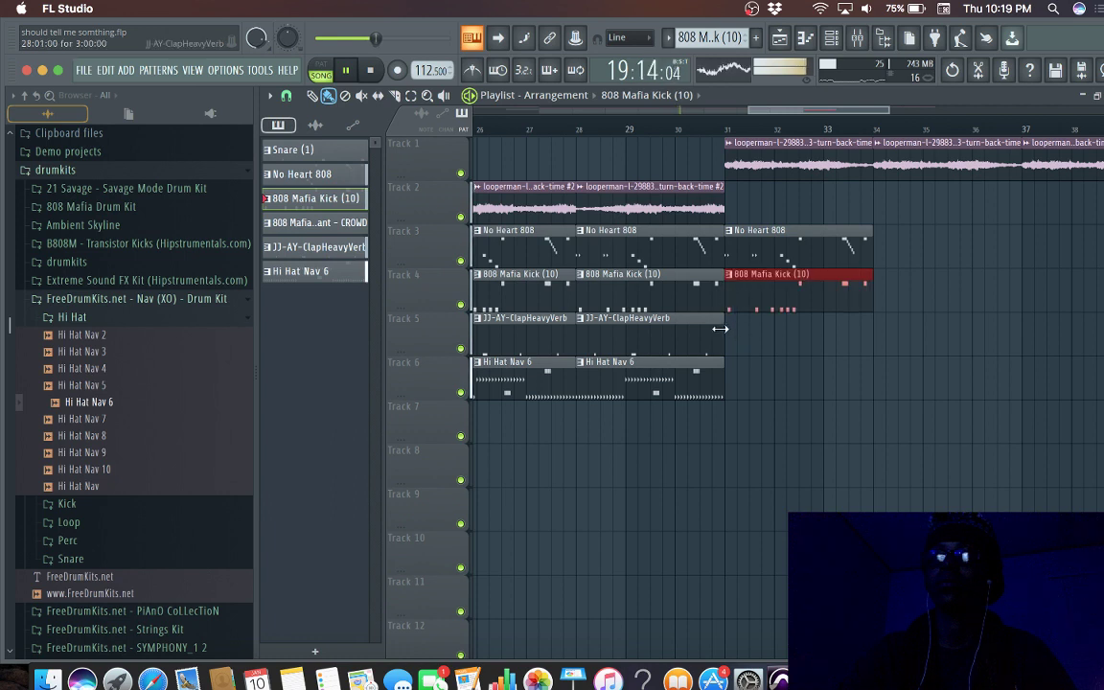
pyautogui.click(733, 330)
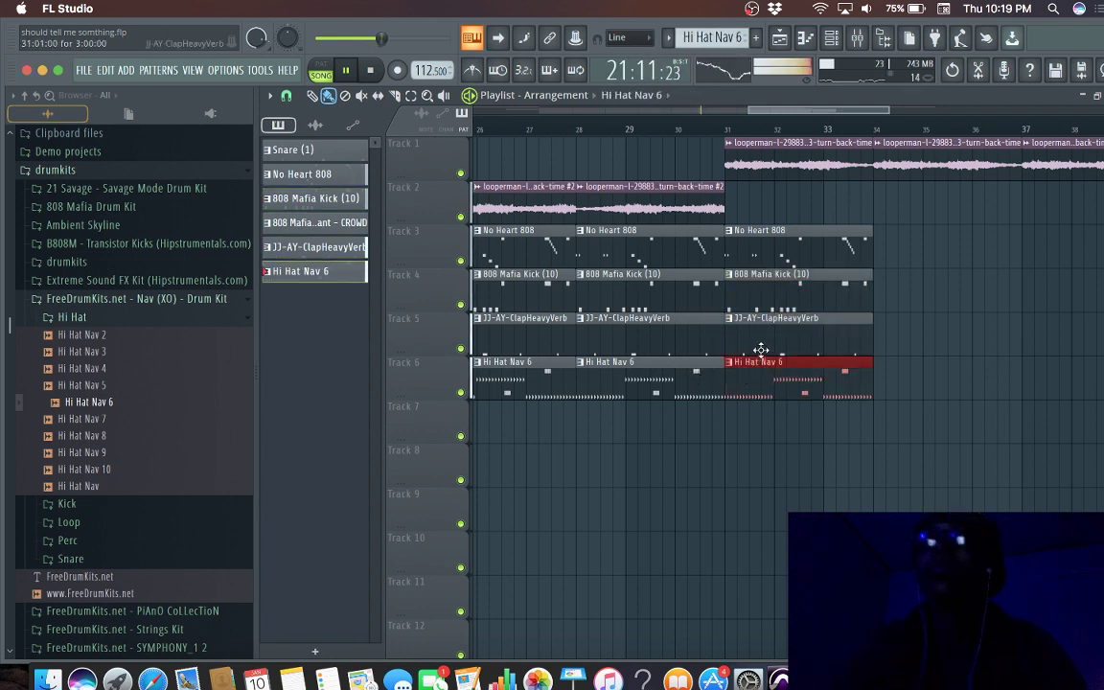
# Step: Replace the JJ-AY-ClapHeavyVerb clip at bar 31 on Track 5 with a Snare (1) clip
pyautogui.rightClick(762, 347)
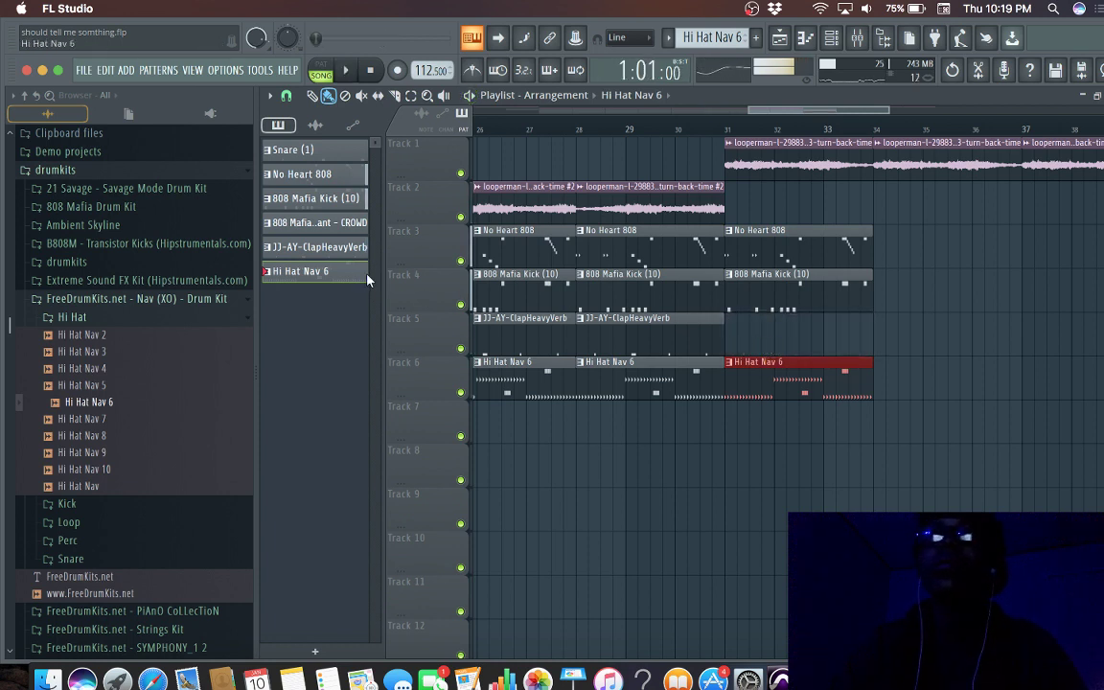
pyautogui.click(317, 156)
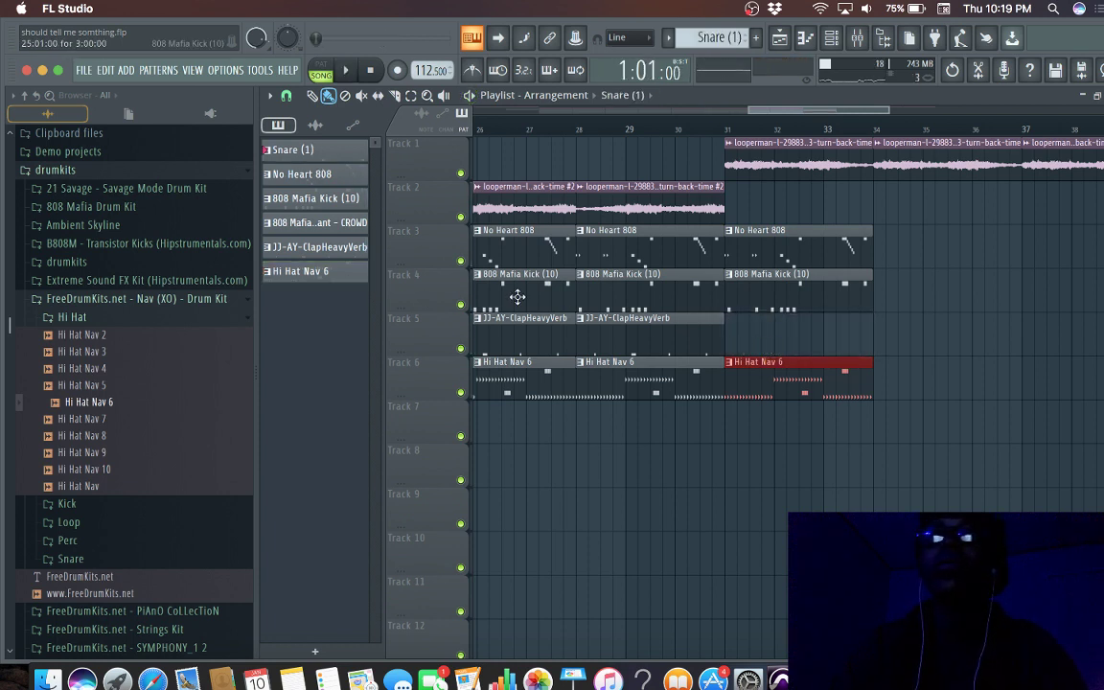
pyautogui.click(732, 434)
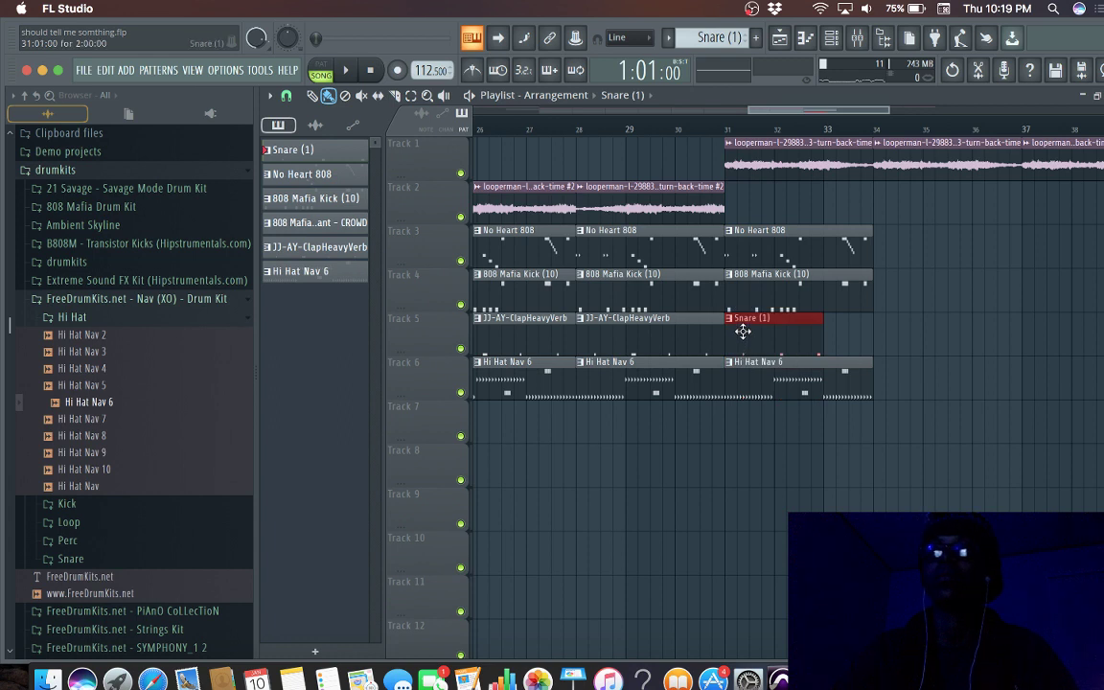
# Step: Delete the extra Snare (1) copies following the bar 31 clip on Track 5, playing the section from just before bar 31
pyautogui.click(721, 132)
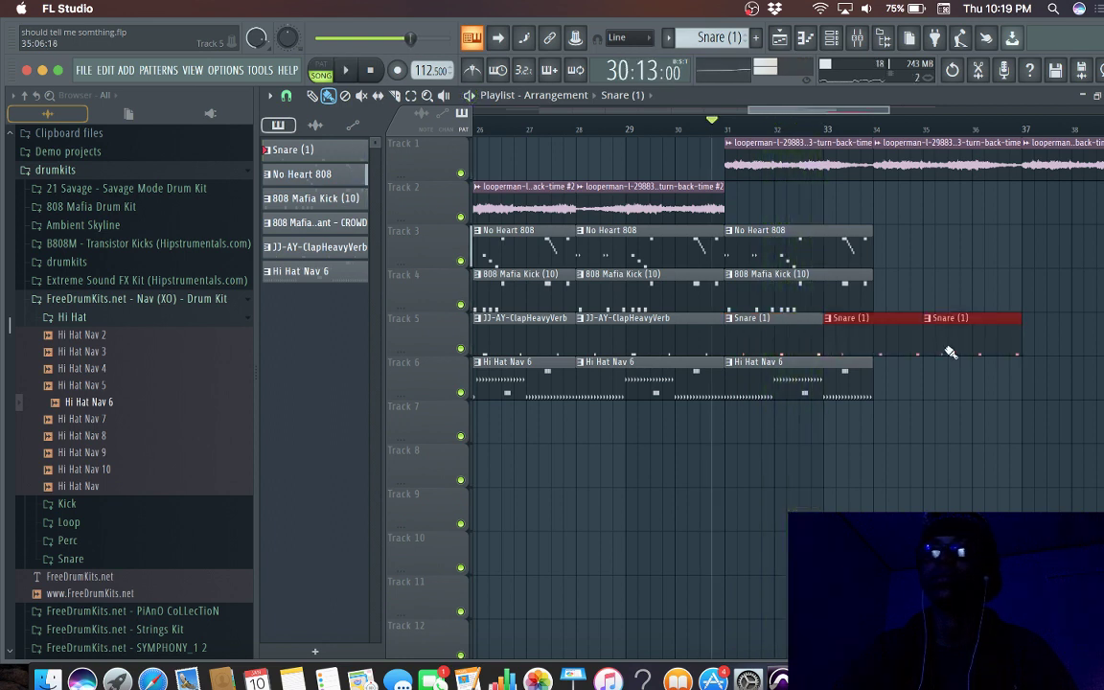
pyautogui.press('space')
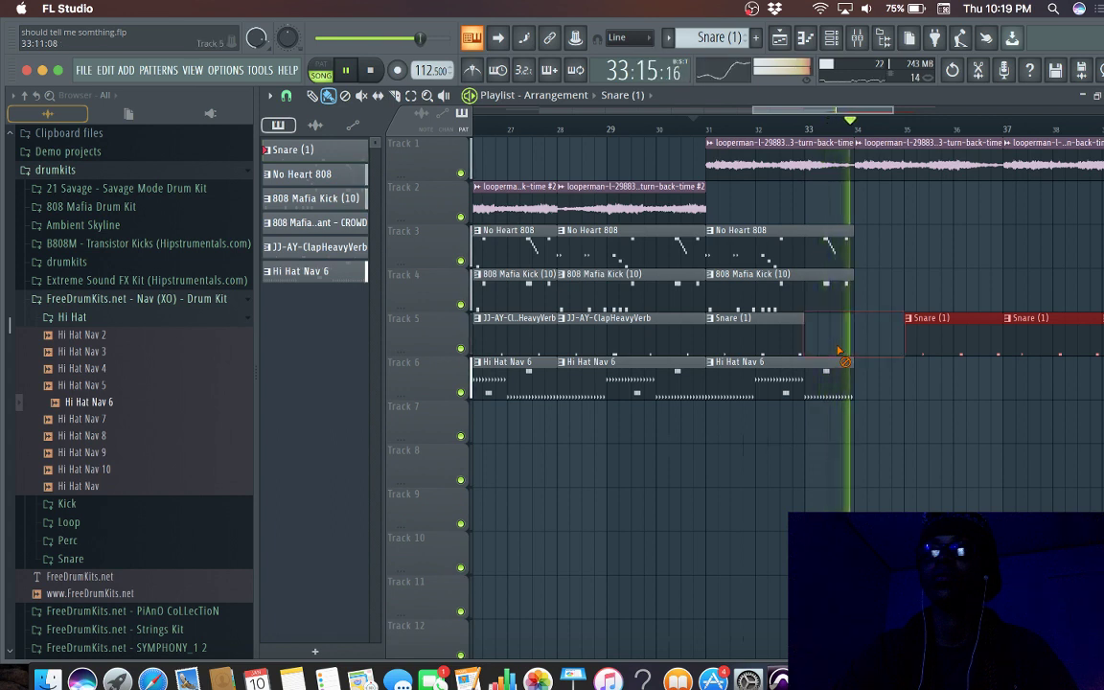
pyautogui.press('Delete')
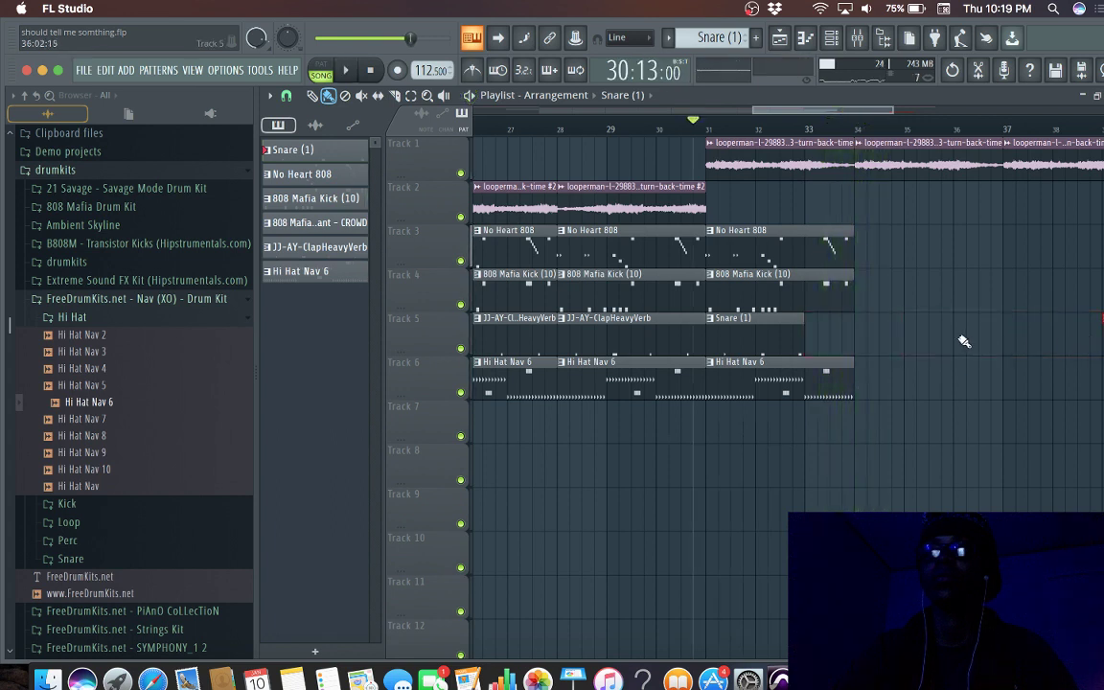
pyautogui.press('space')
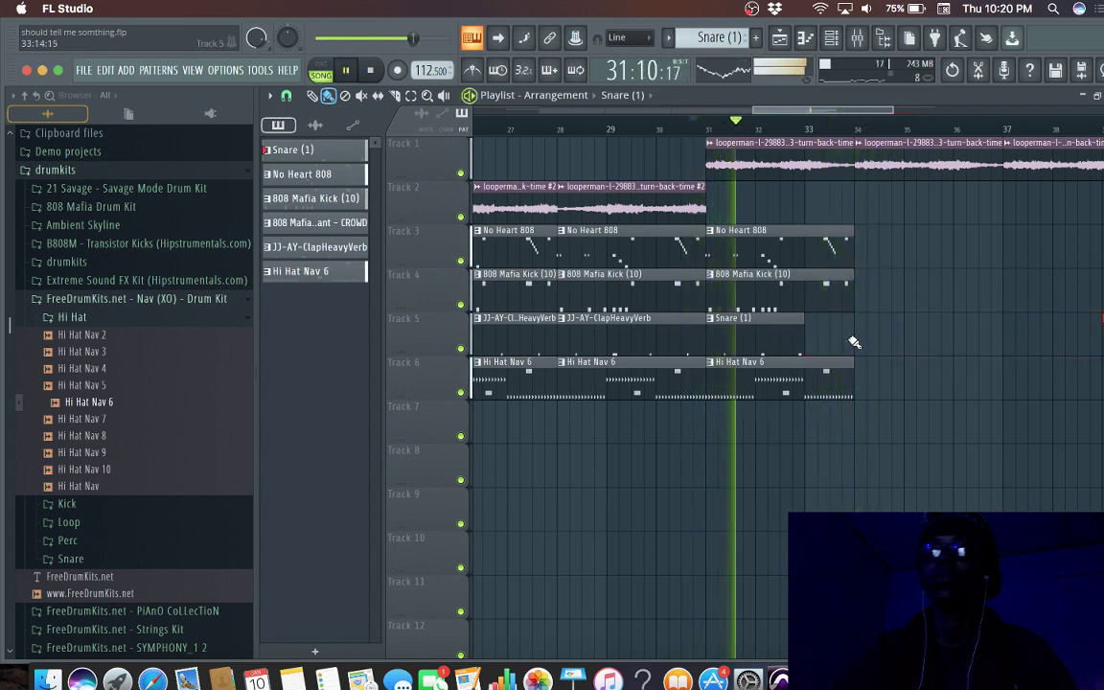
# Step: Add No Heart 808, 808 Mafia Kick (10), Snare (1) and Hi Hat Nav 6 clips from bar 34 on Tracks 3 to 6 and restart playback
pyautogui.click(854, 342)
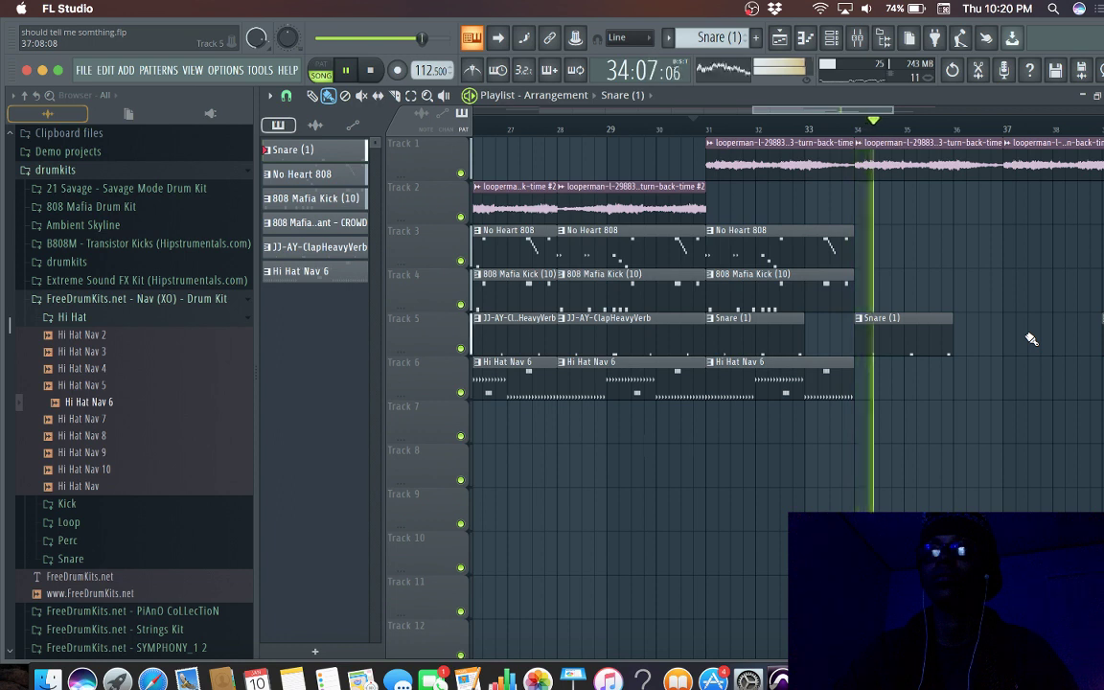
pyautogui.press('space')
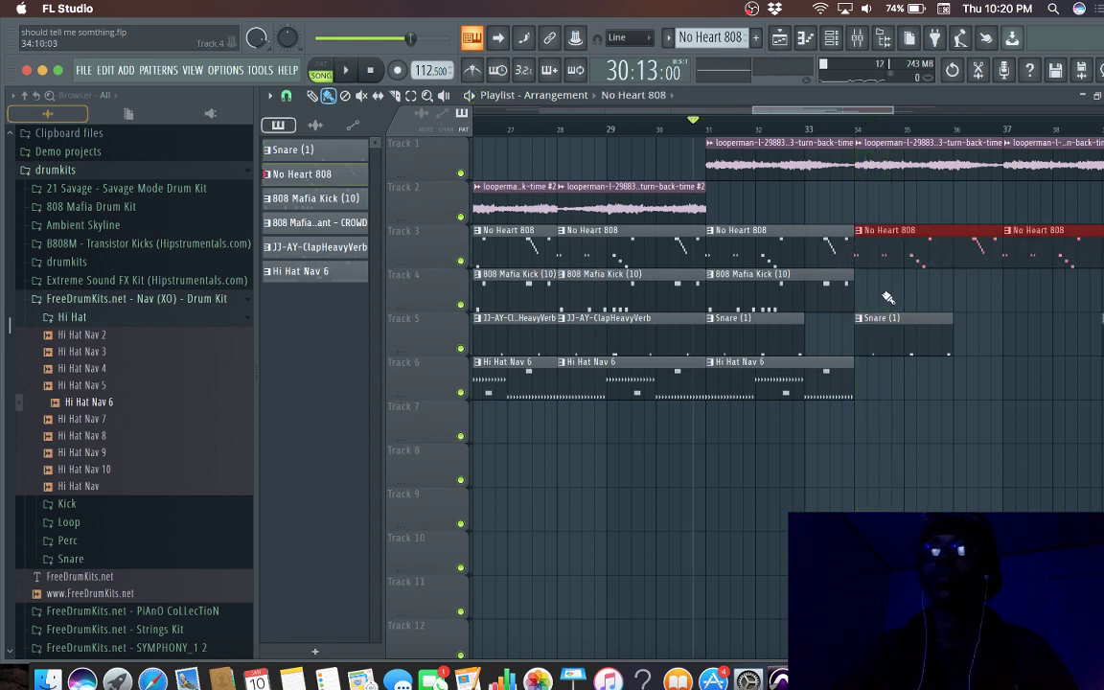
pyautogui.click(838, 293)
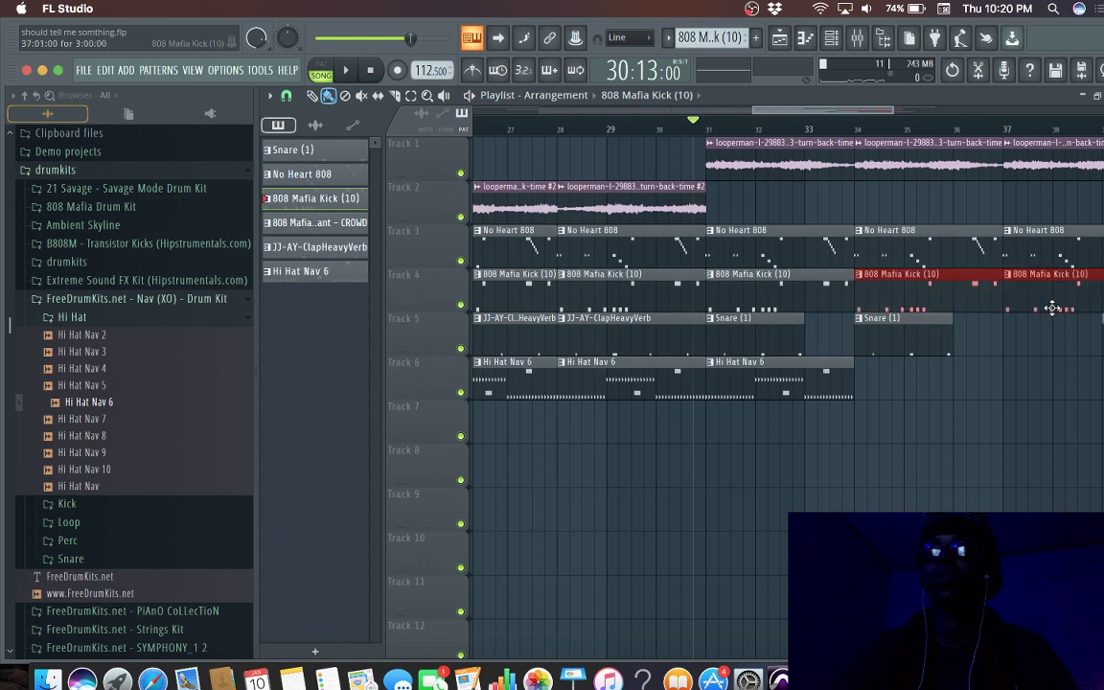
pyautogui.click(922, 335)
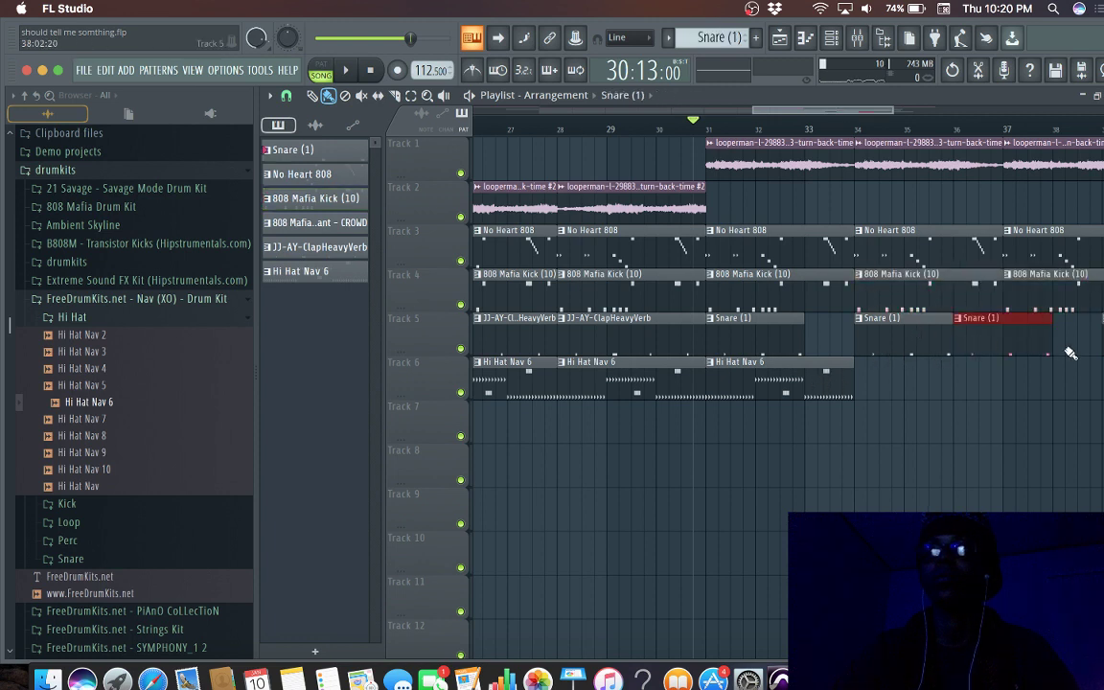
pyautogui.moveTo(850, 382); pyautogui.dragTo(1006, 382)
pyautogui.press('space')
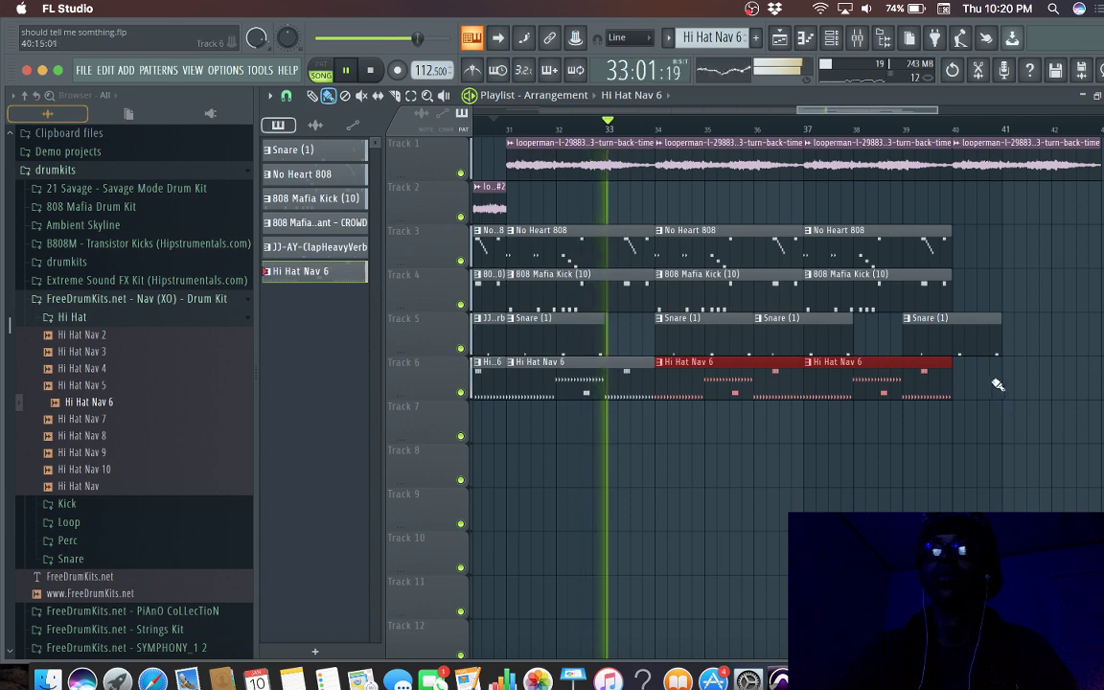
# Step: Delete the misaligned Snare (1) clips at bars 36 and 39 on Track 5 and place Snare (1) clips at bars 37 and 40
pyautogui.rightClick(980, 347)
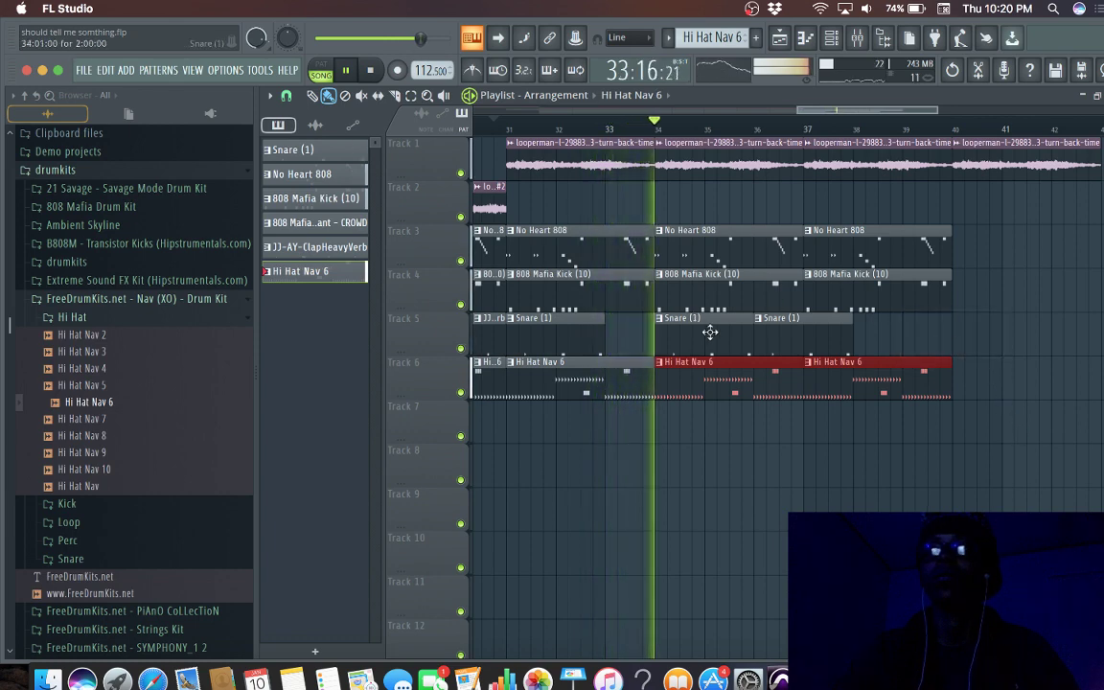
pyautogui.moveTo(833, 342); pyautogui.dragTo(882, 346)
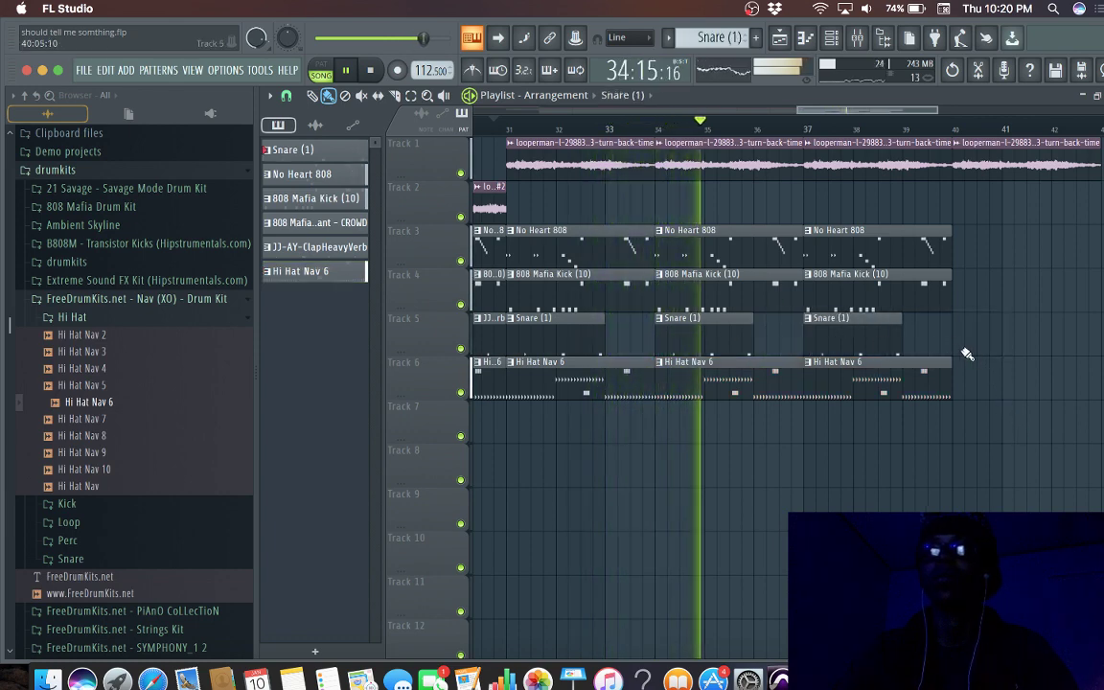
pyautogui.click(957, 346)
# Step: Extend the No Heart 808, 808 Mafia Kick (10) and Hi Hat Nav 6 clips from bar 40 on Tracks 3, 4 and 6
pyautogui.click(897, 260)
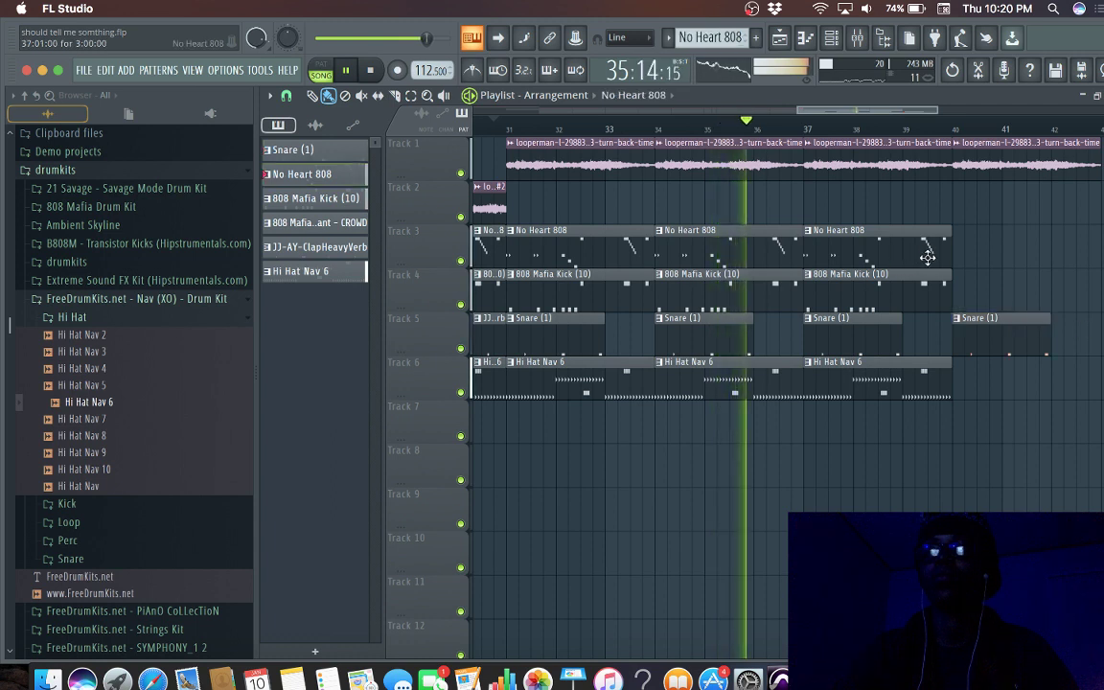
pyautogui.click(987, 255)
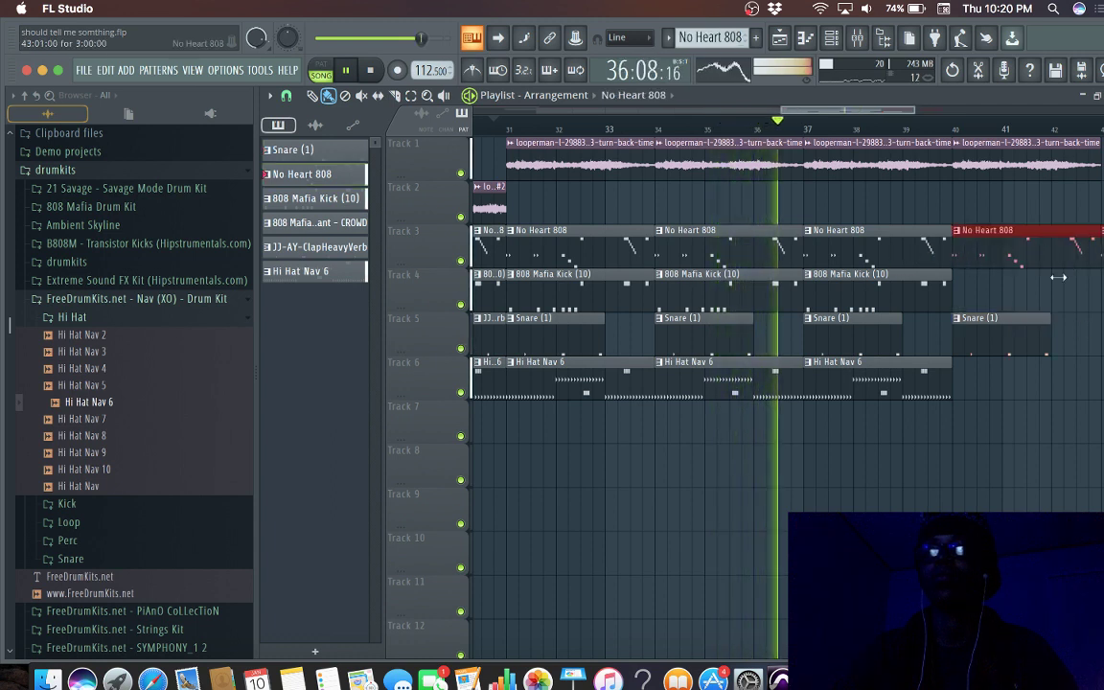
pyautogui.click(928, 297)
pyautogui.click(959, 298)
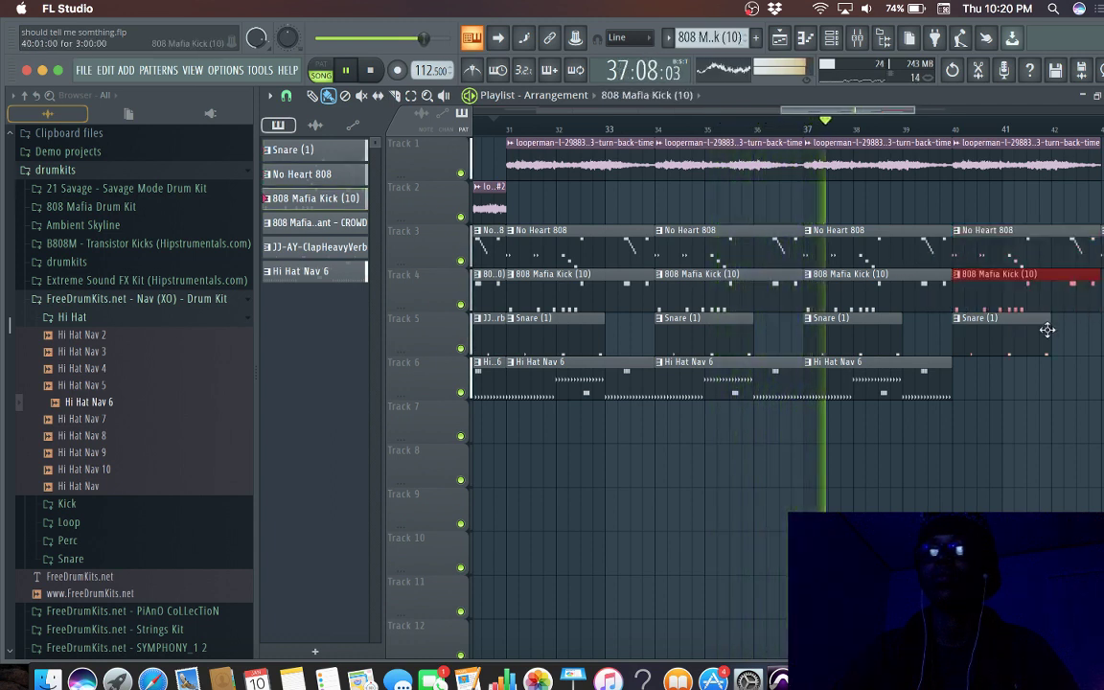
pyautogui.click(934, 381)
pyautogui.click(958, 384)
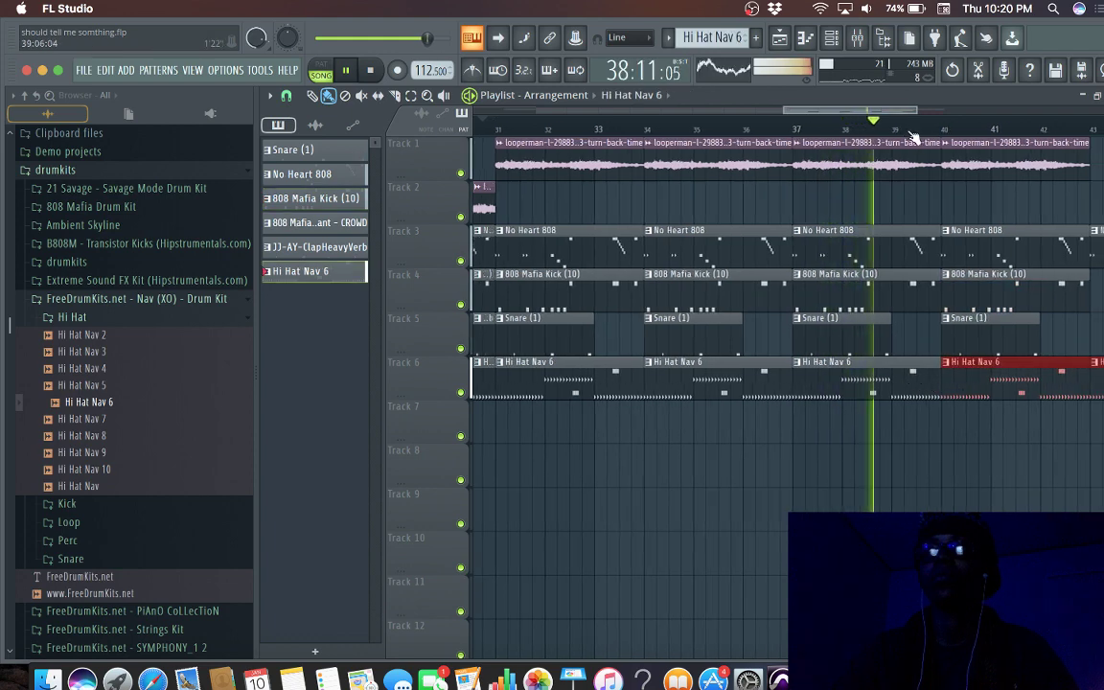
# Step: Replay the arrangement from just before bar 31 to check the section with the Snare (1) clips
pyautogui.moveTo(886, 111); pyautogui.dragTo(937, 113)
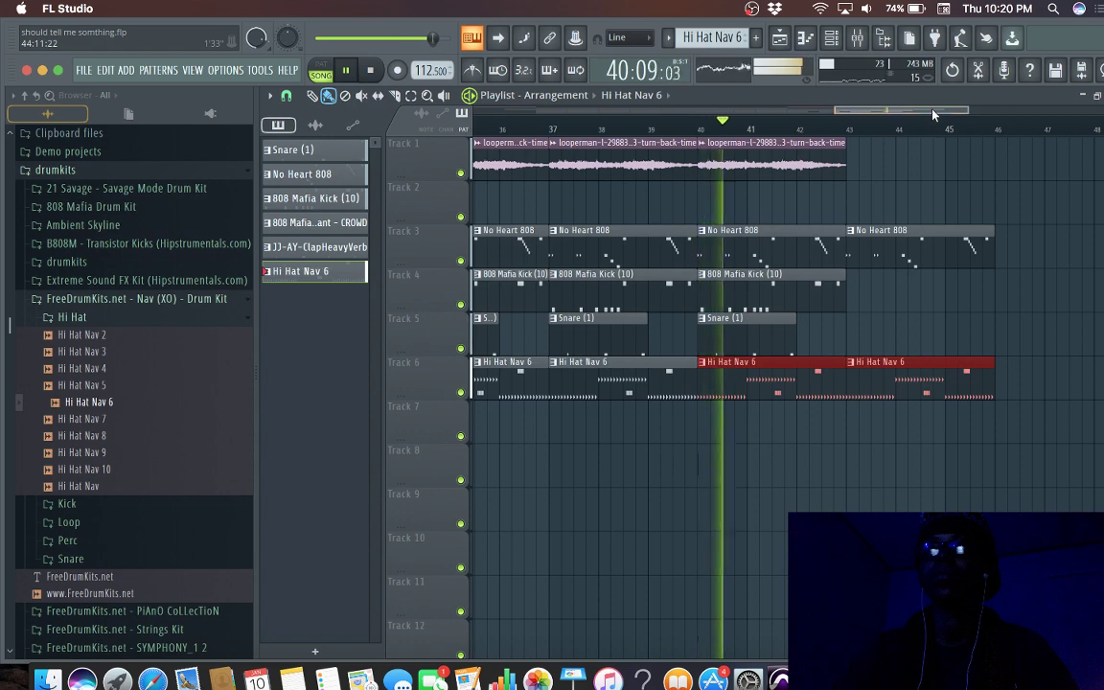
pyautogui.moveTo(838, 107); pyautogui.dragTo(796, 108)
pyautogui.press('space')
pyautogui.press('space')
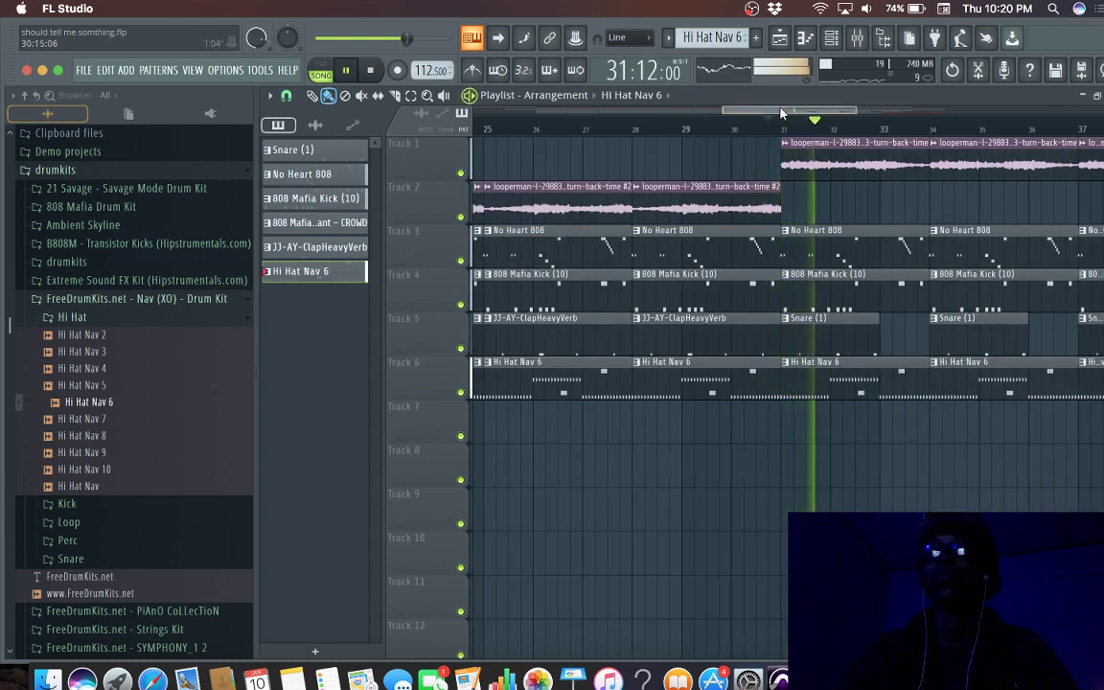
pyautogui.moveTo(784, 112); pyautogui.dragTo(802, 111)
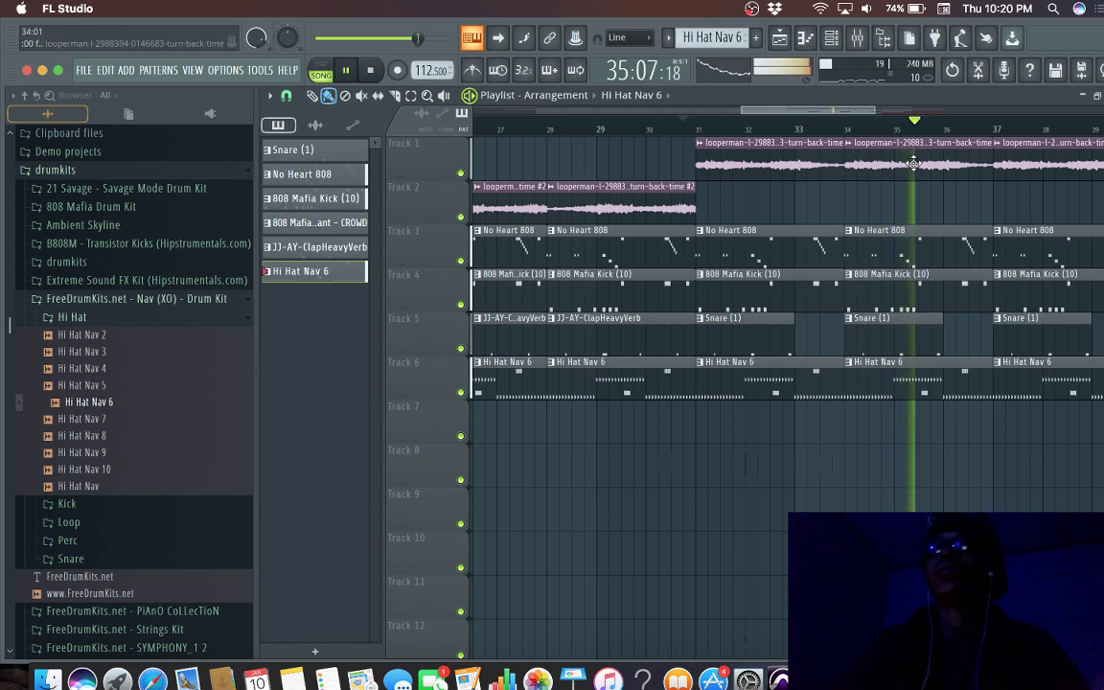
# Step: Delete the extra No Heart 808 and Hi Hat Nav 6 clips at bar 43 on Tracks 3 and 6
pyautogui.moveTo(852, 108); pyautogui.dragTo(954, 114)
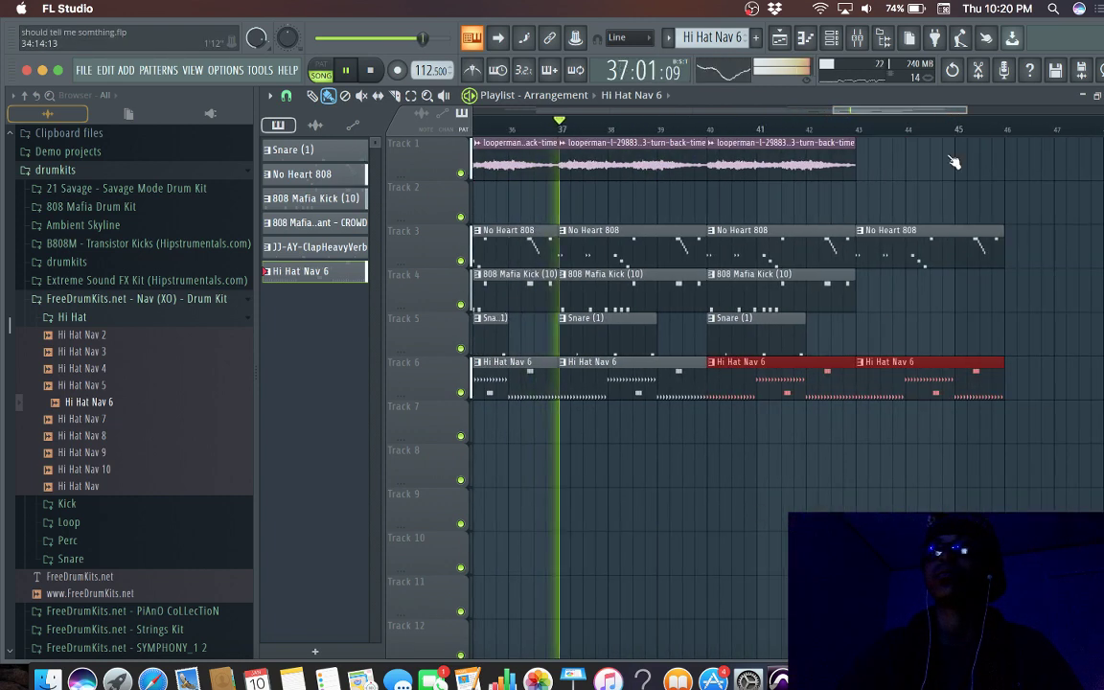
pyautogui.rightClick(925, 264)
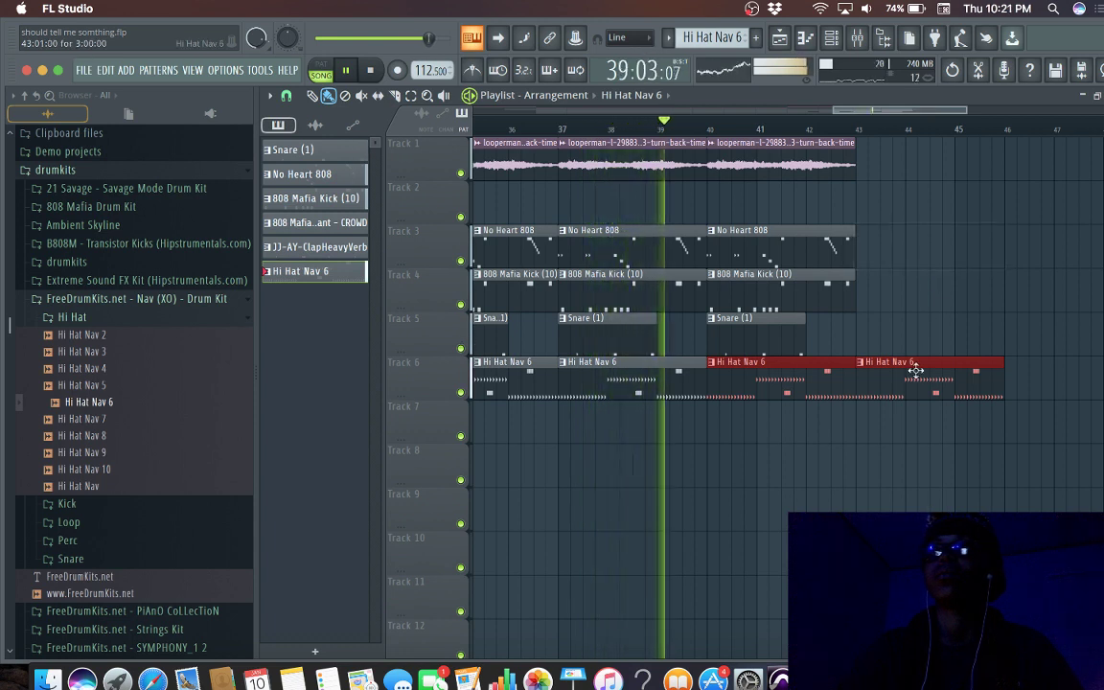
pyautogui.rightClick(914, 374)
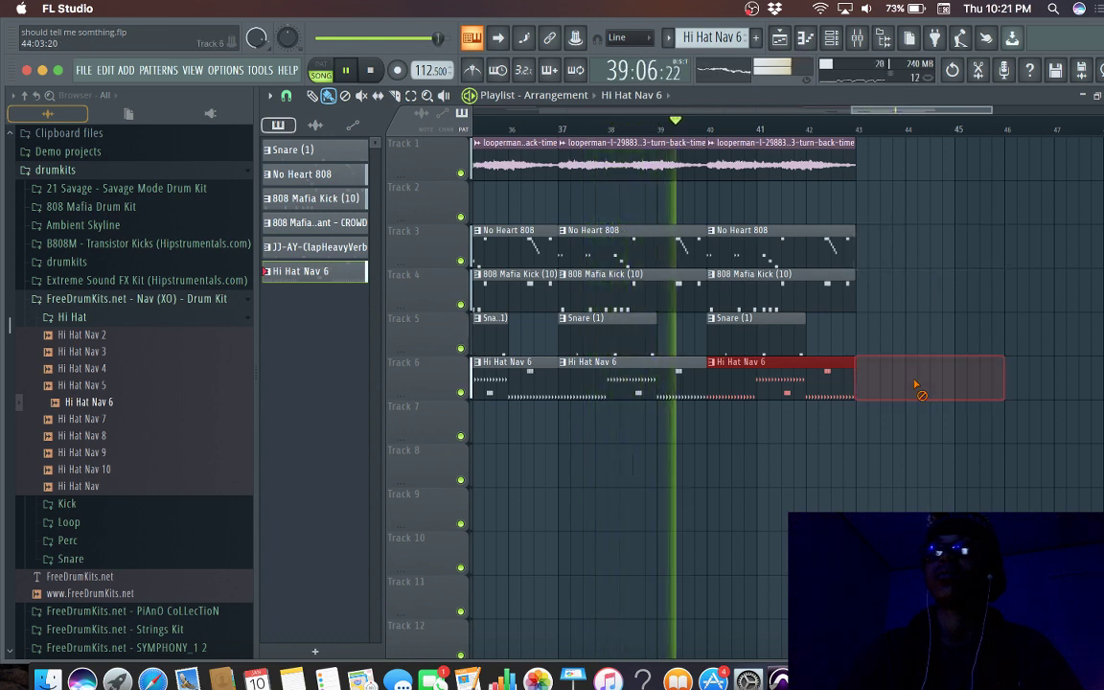
# Step: Repeat the looperman turn-back-time melody clip on Track 1 at bars 43 and 46
pyautogui.click(834, 158)
pyautogui.click(866, 158)
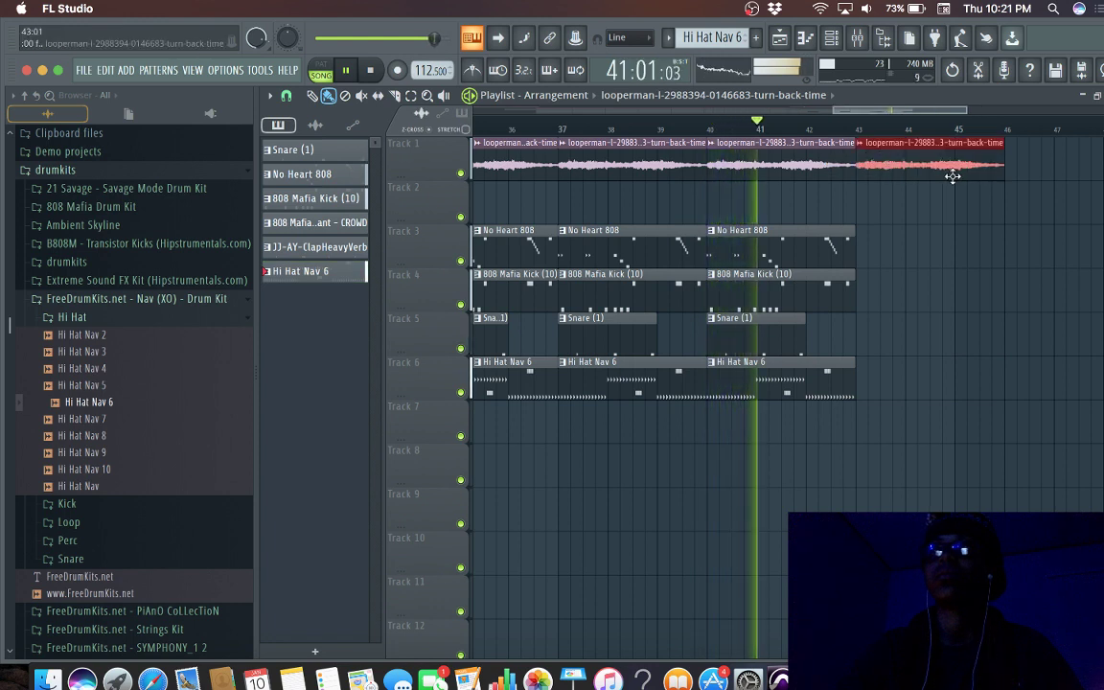
pyautogui.click(1019, 164)
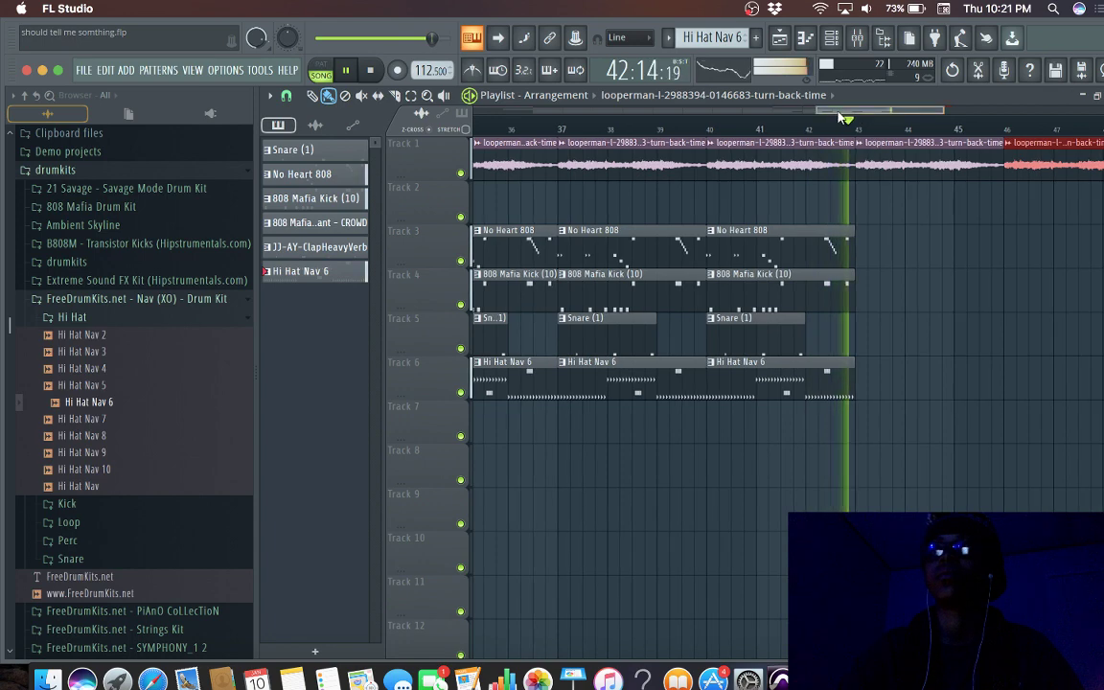
# Step: Show the channel rack and look through the Nav (XO), Extreme Sound FX, Ambient Skyline and 808 Mafia drum kit folders for another sound
pyautogui.moveTo(847, 102); pyautogui.dragTo(736, 116)
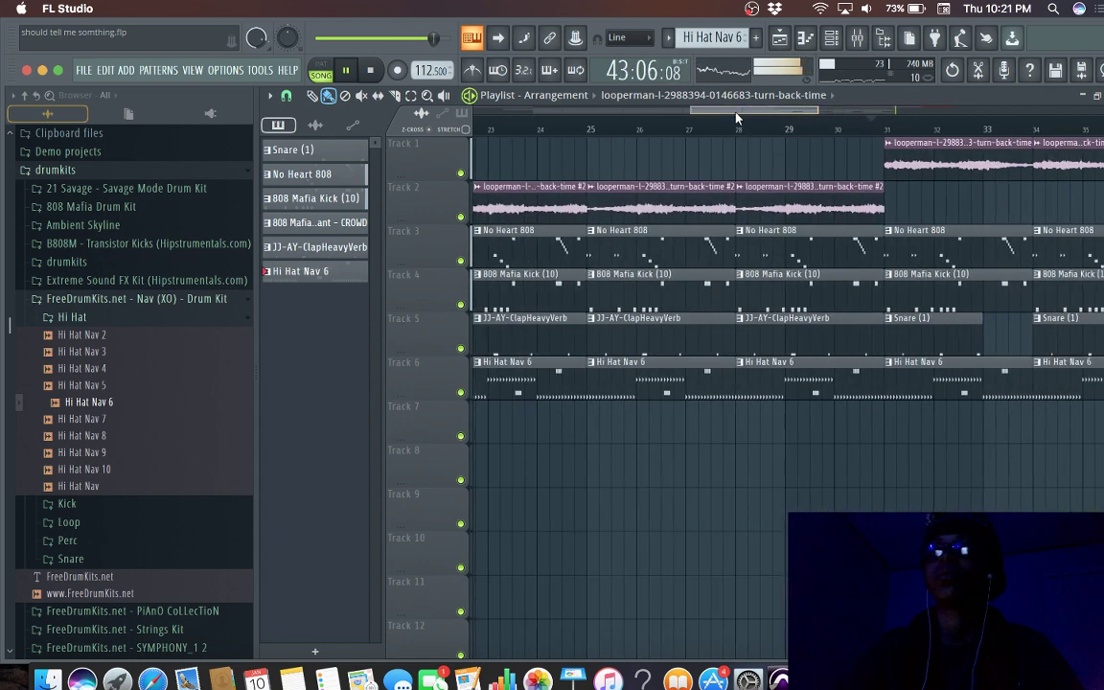
pyautogui.click(831, 38)
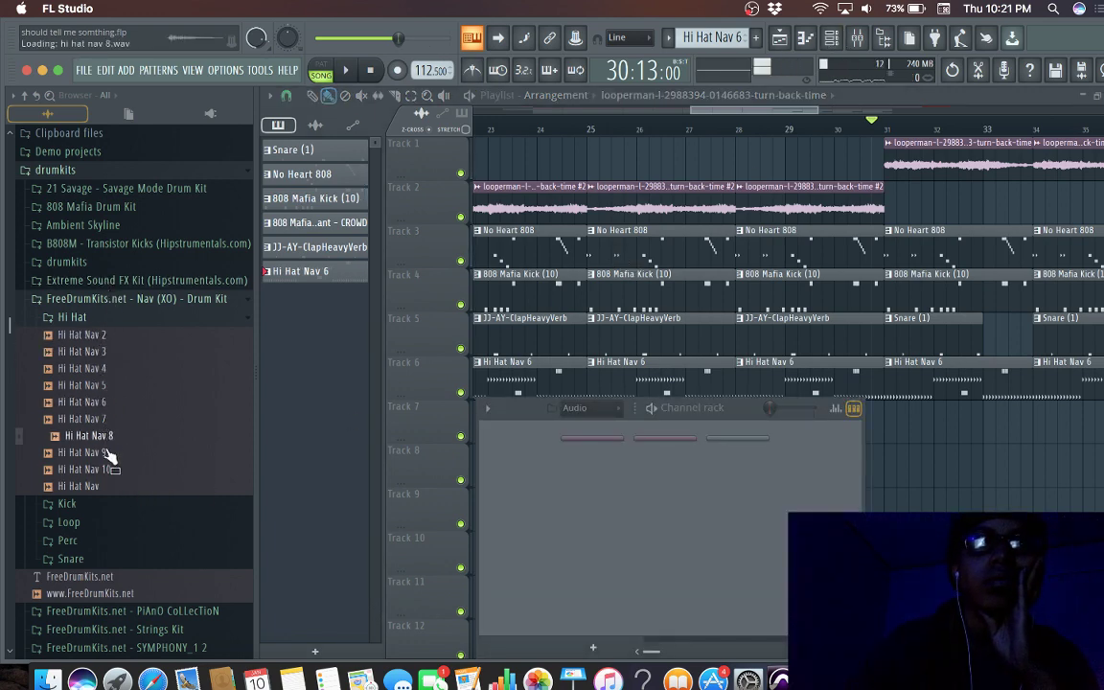
pyautogui.click(111, 318)
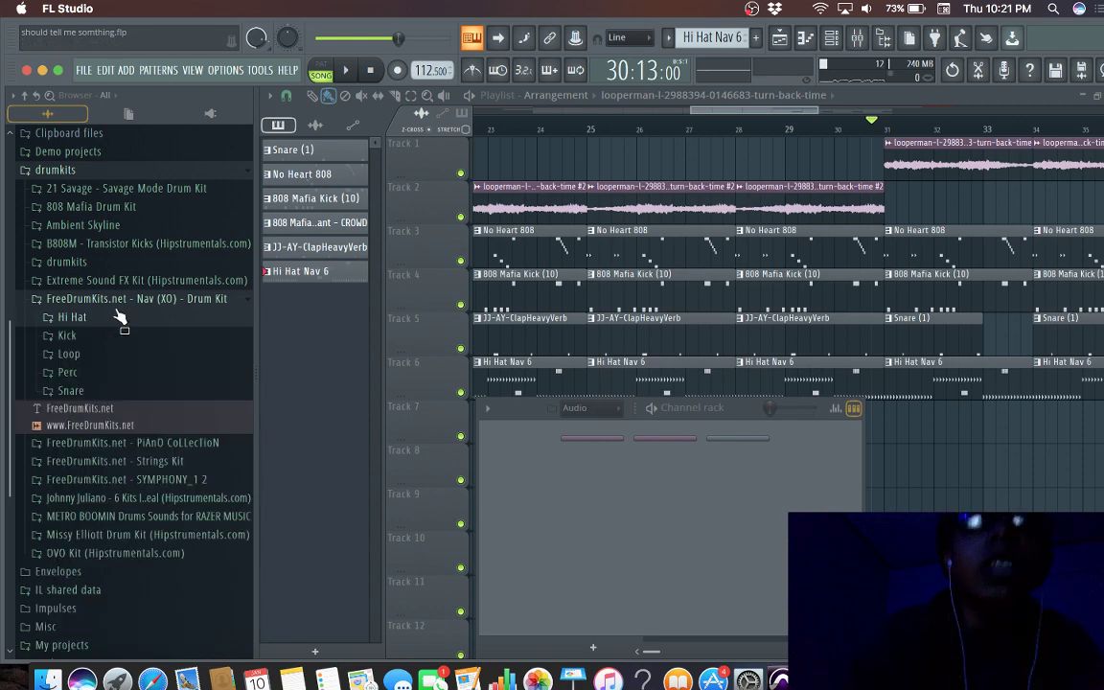
pyautogui.click(121, 281)
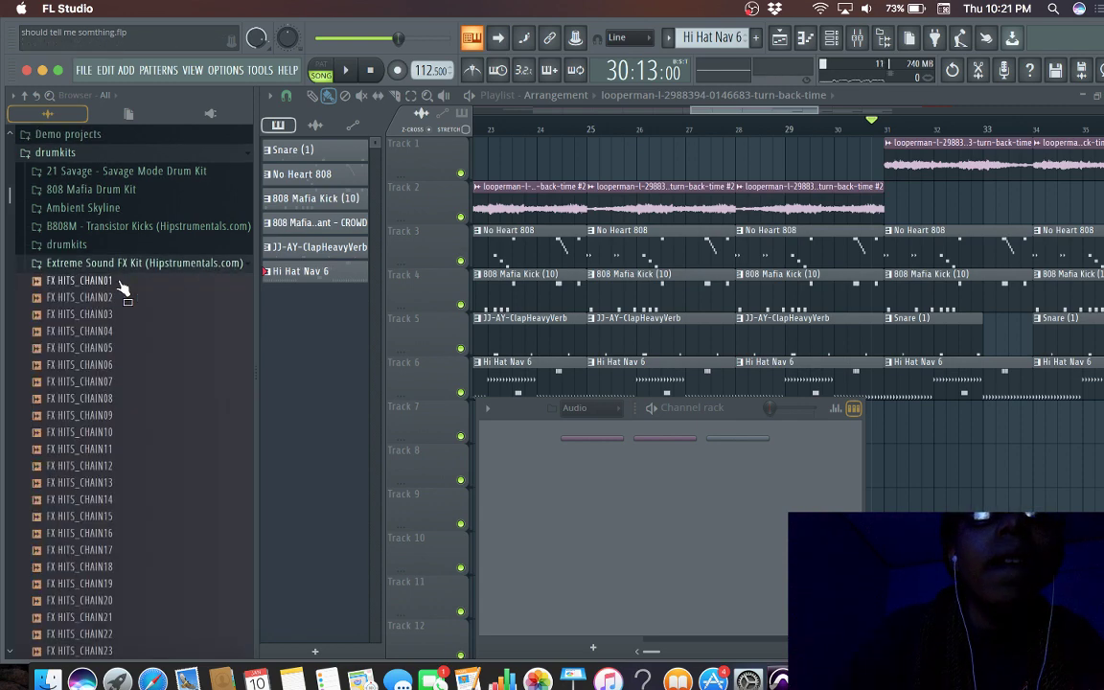
pyautogui.click(126, 265)
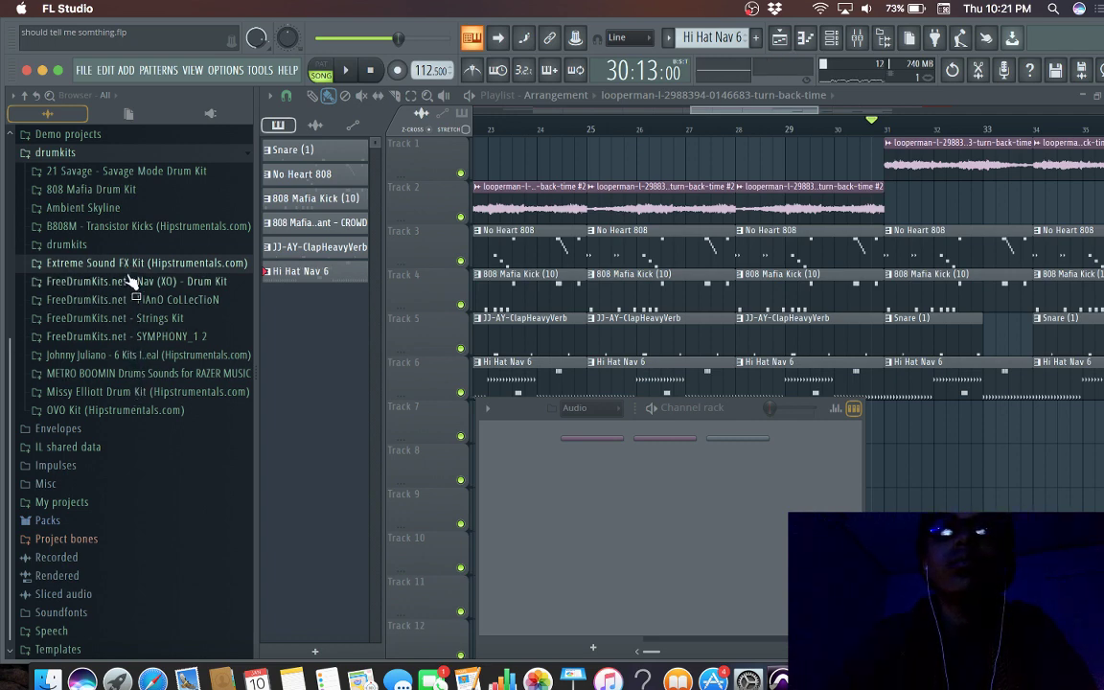
pyautogui.click(135, 209)
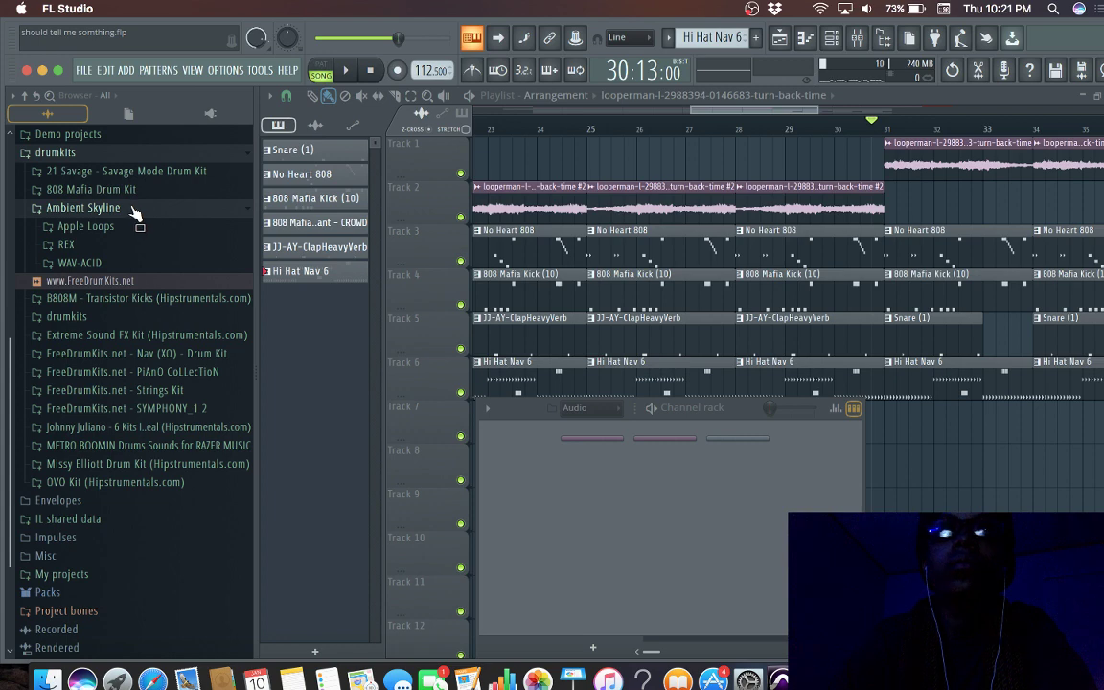
pyautogui.click(136, 209)
pyautogui.click(128, 190)
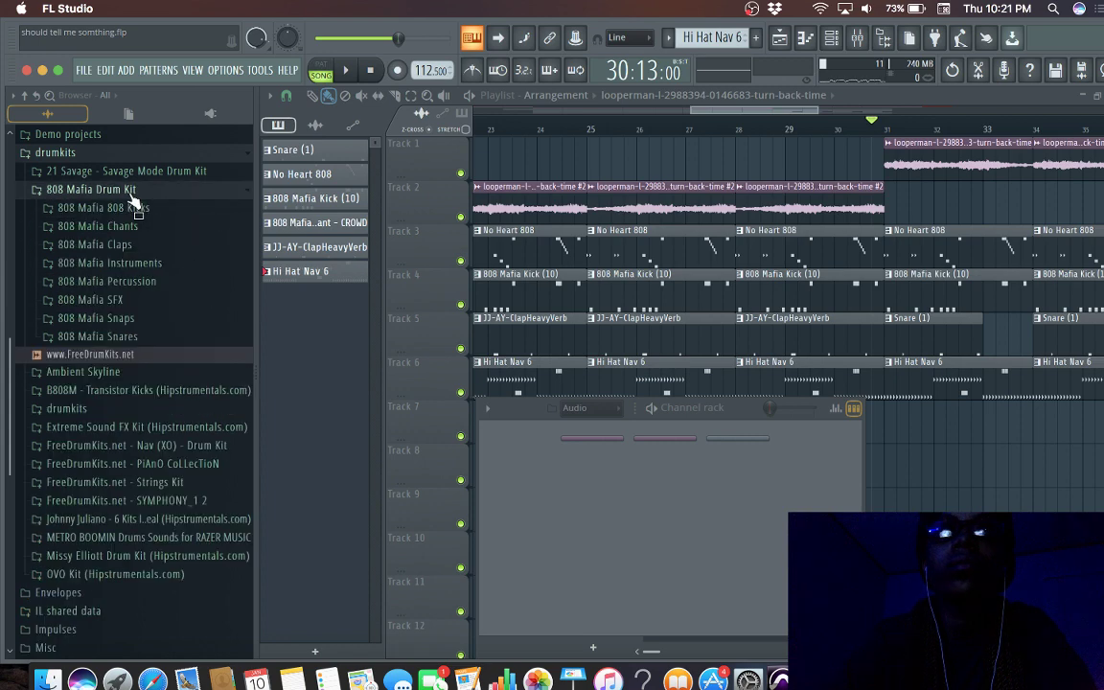
pyautogui.click(135, 189)
pyautogui.click(139, 155)
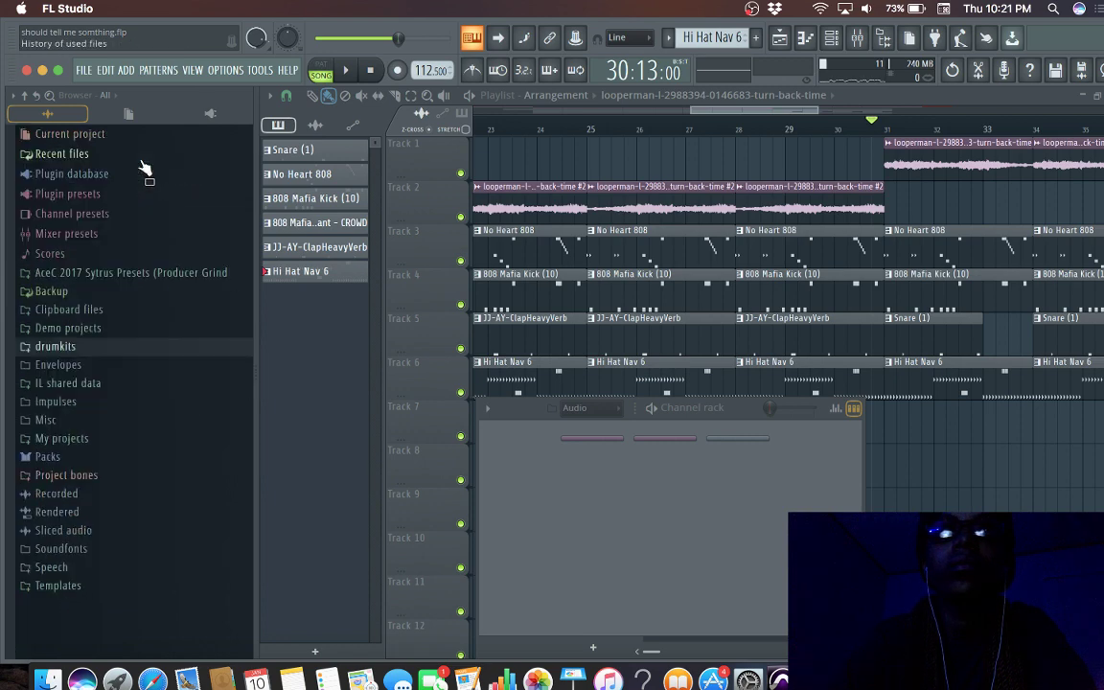
# Step: Audition the Bad Guy Hit sample in the 21 Savage - Savage Mode Drum Kit folder
pyautogui.click(115, 346)
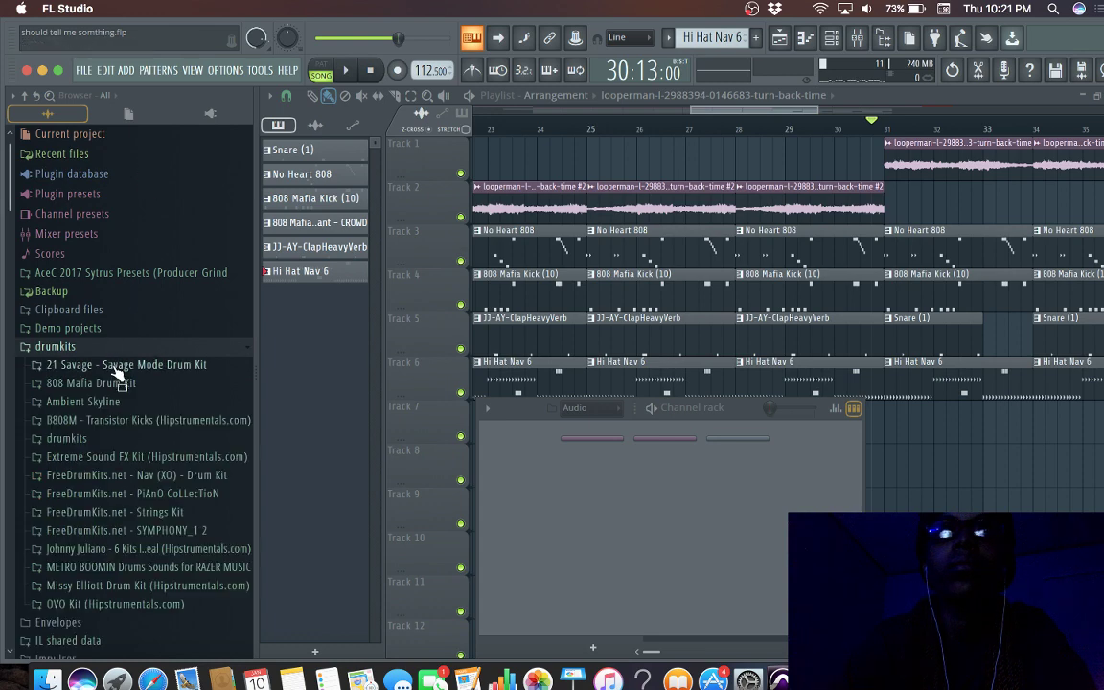
pyautogui.click(116, 367)
pyautogui.click(110, 223)
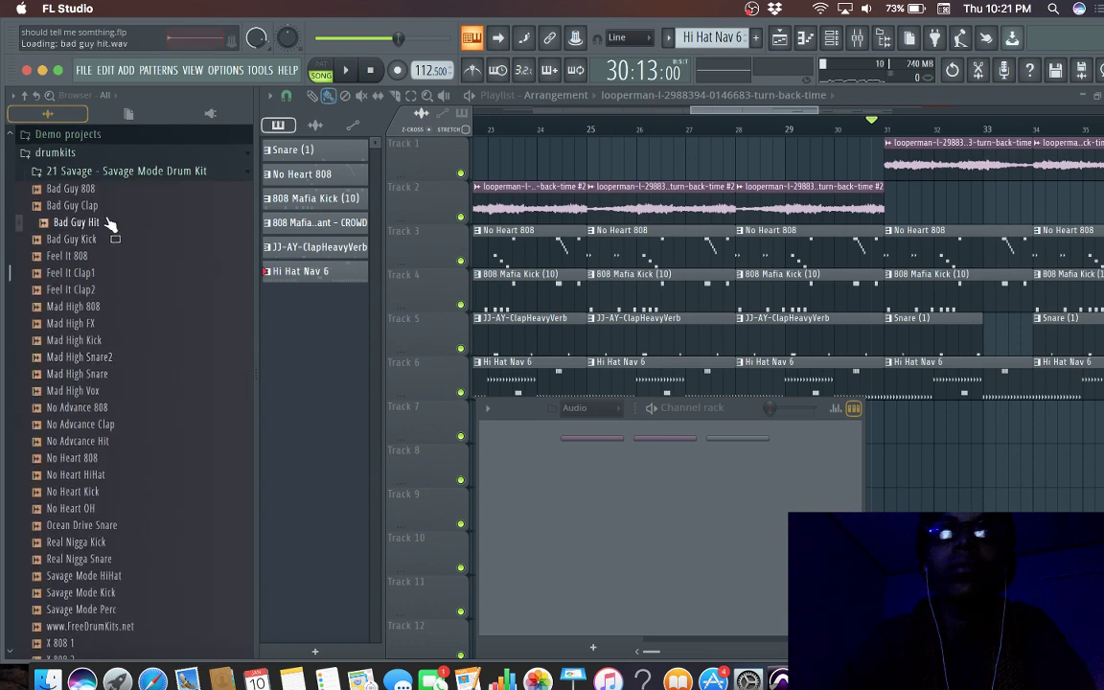
# Step: Open the Hi Hat Nav 6 pattern in the piano roll and bring up its channel in the channel rack
pyautogui.click(610, 445)
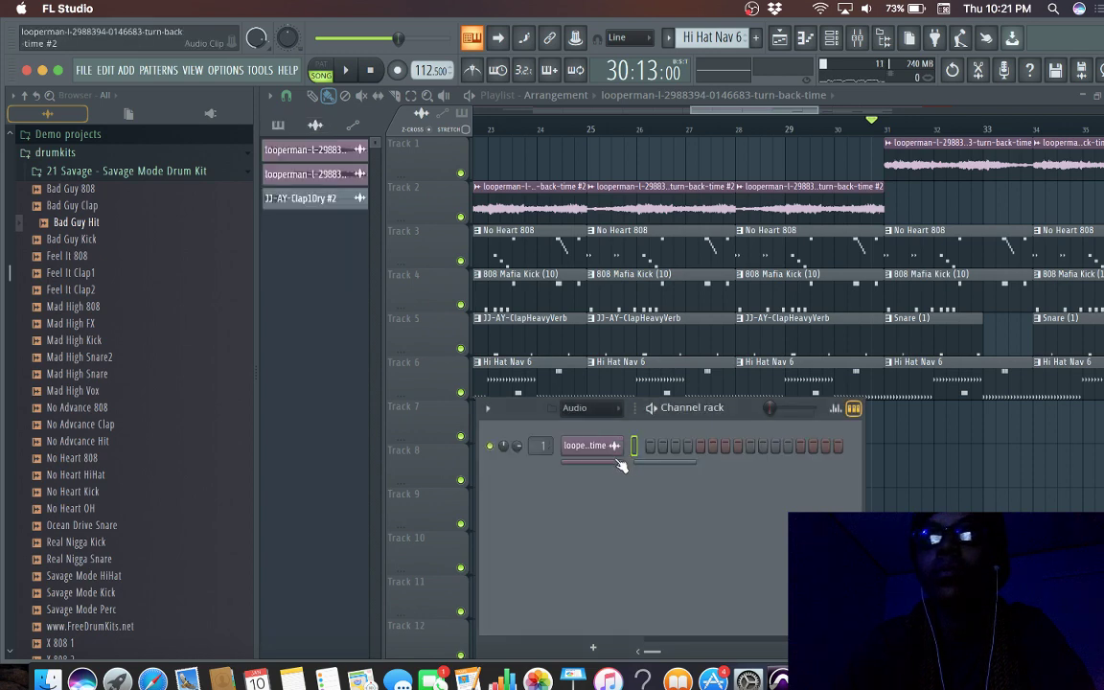
pyautogui.press('F6')
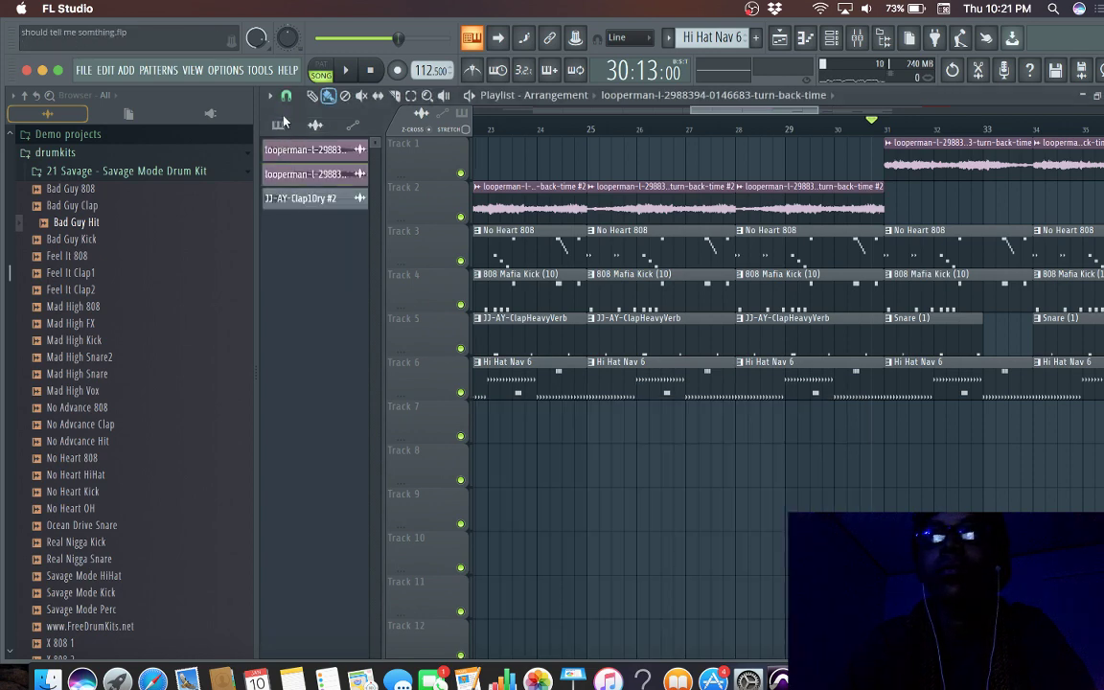
pyautogui.click(279, 125)
pyautogui.press('F7')
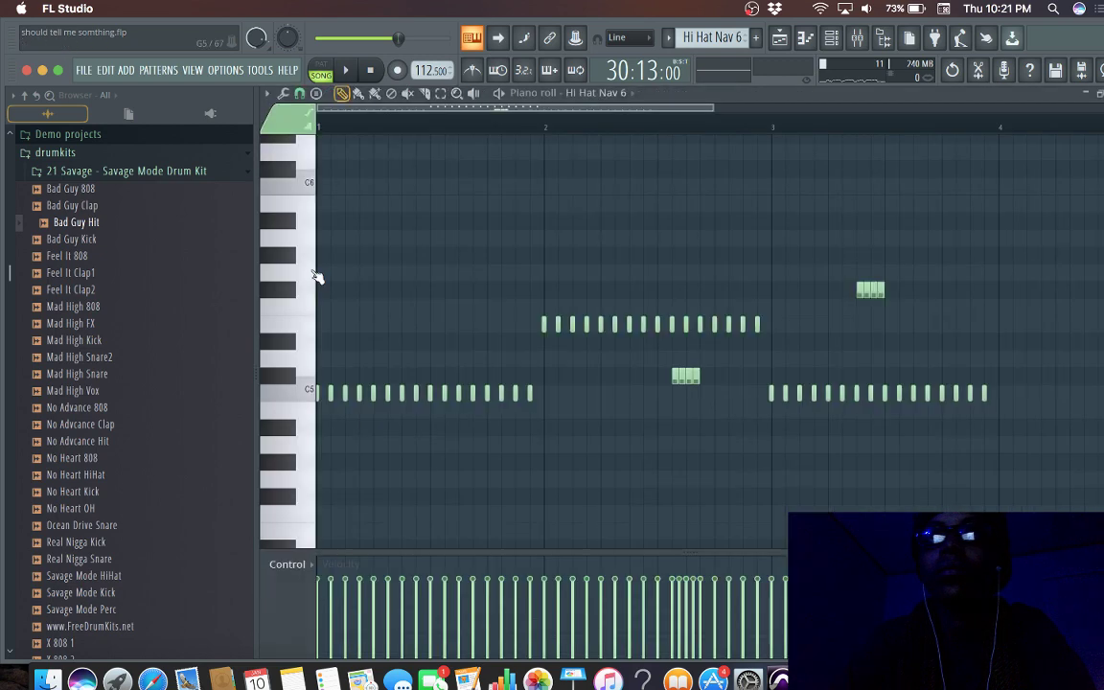
pyautogui.press('F6')
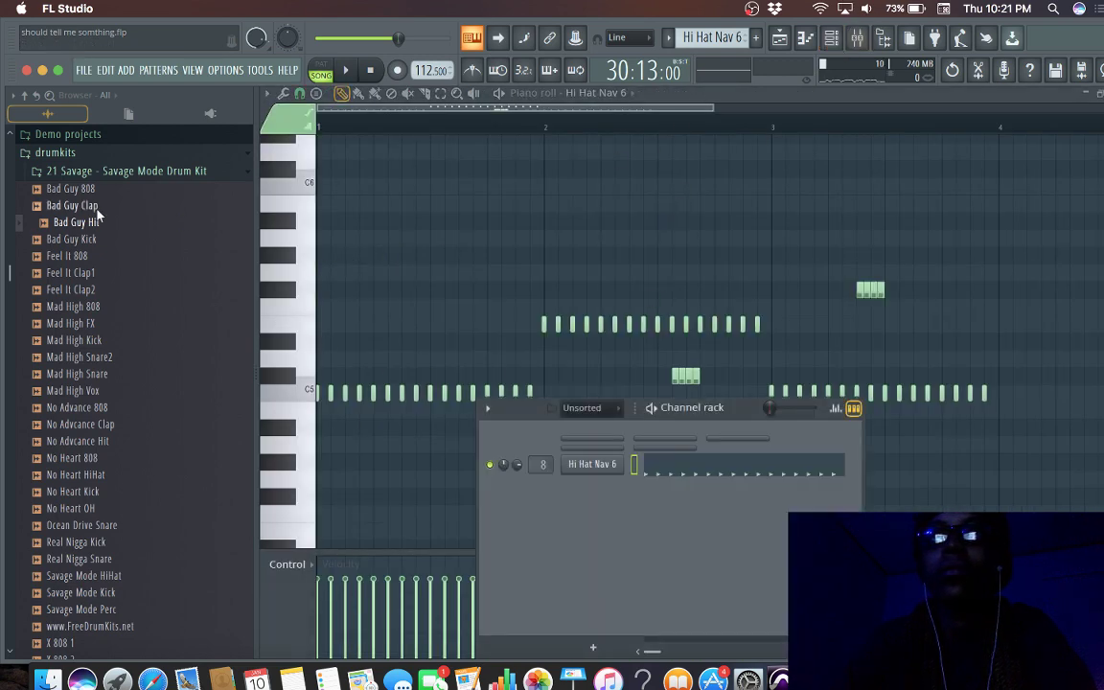
# Step: Try Bad Guy Hit in place of the Hi Hat Nav 6 channel's sample during playback and replace it with No Advcance Hit
pyautogui.moveTo(77, 221); pyautogui.dragTo(600, 466)
pyautogui.press('space')
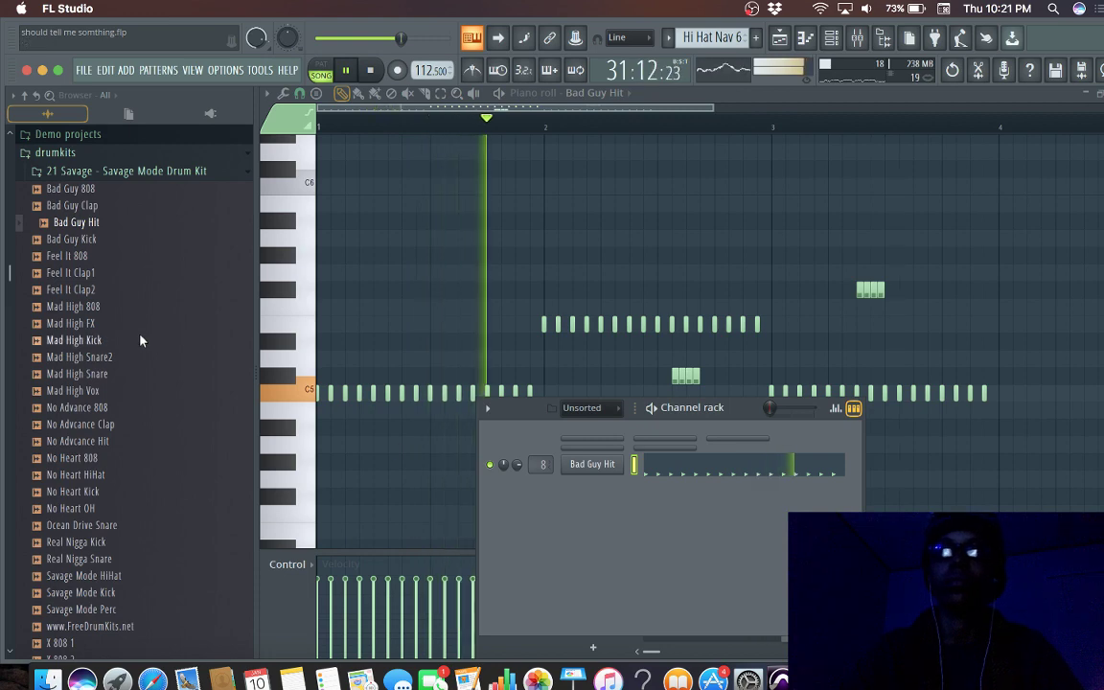
pyautogui.moveTo(109, 441); pyautogui.dragTo(551, 476)
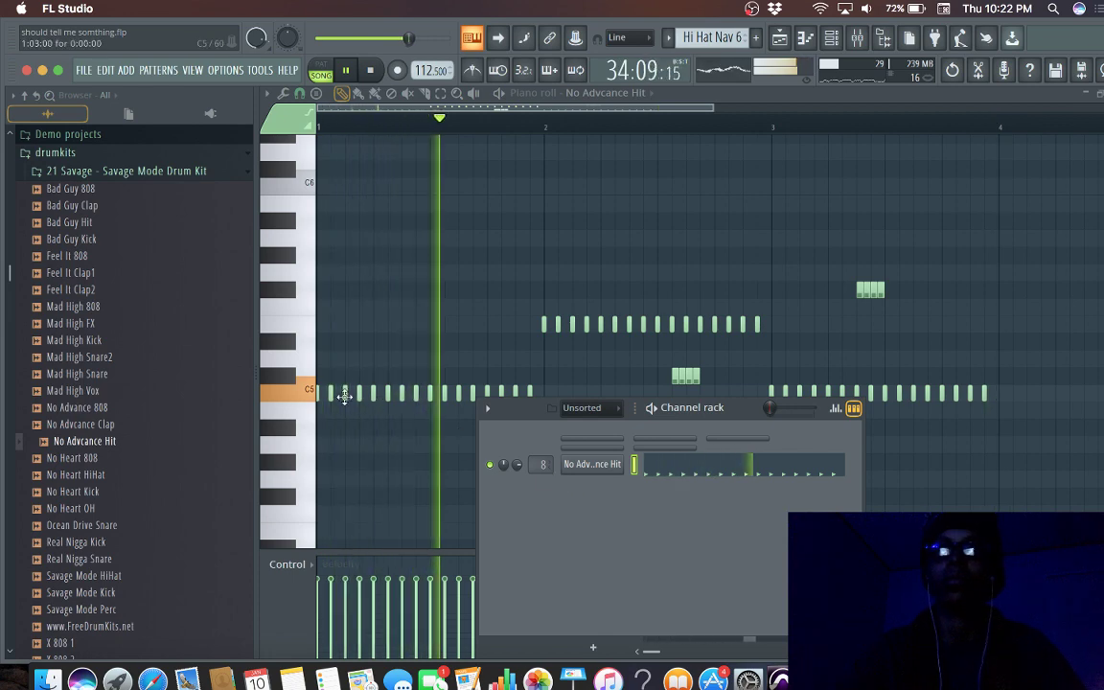
# Step: Stop playback and audition hi-hat, kick and 808 samples such as Savage Mode HiHat, No Heart HiHat and No Heart 808 in the Savage Mode kit
pyautogui.click(106, 574)
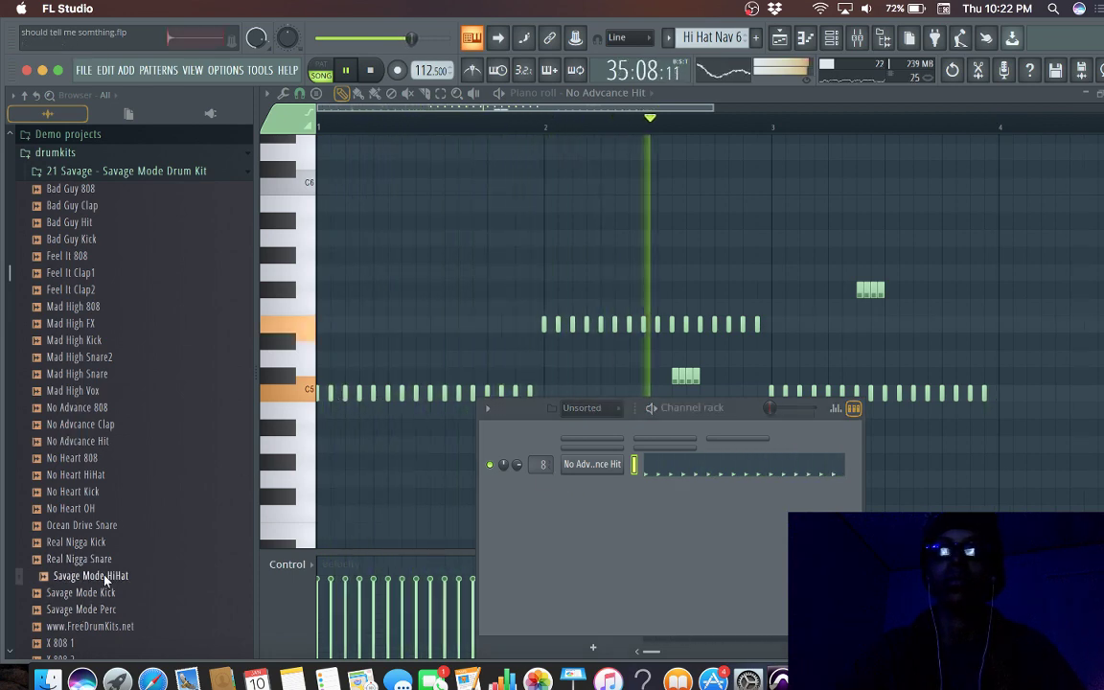
pyautogui.press('space')
pyautogui.click(101, 542)
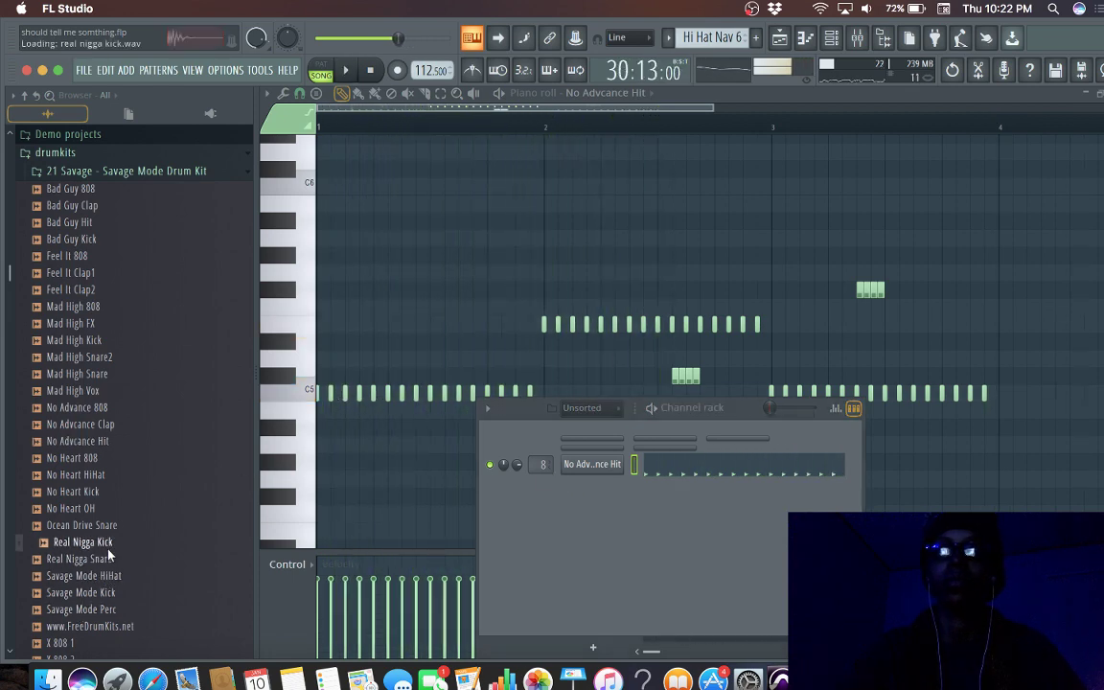
pyautogui.click(113, 458)
pyautogui.click(114, 474)
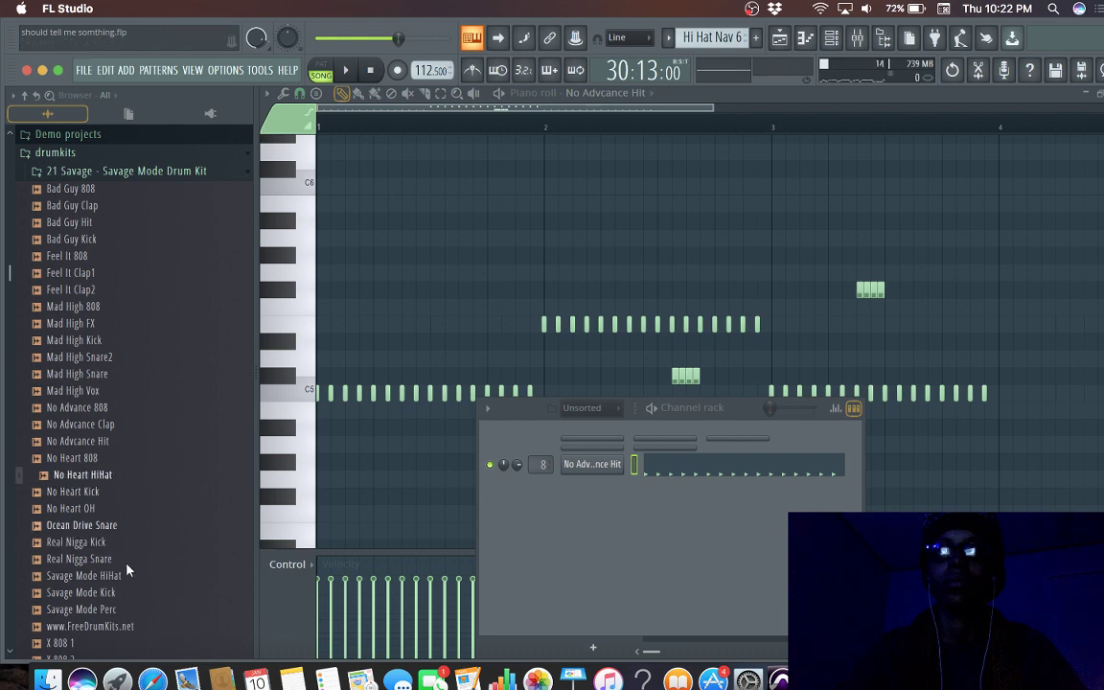
pyautogui.click(91, 642)
pyautogui.click(100, 625)
pyautogui.click(138, 458)
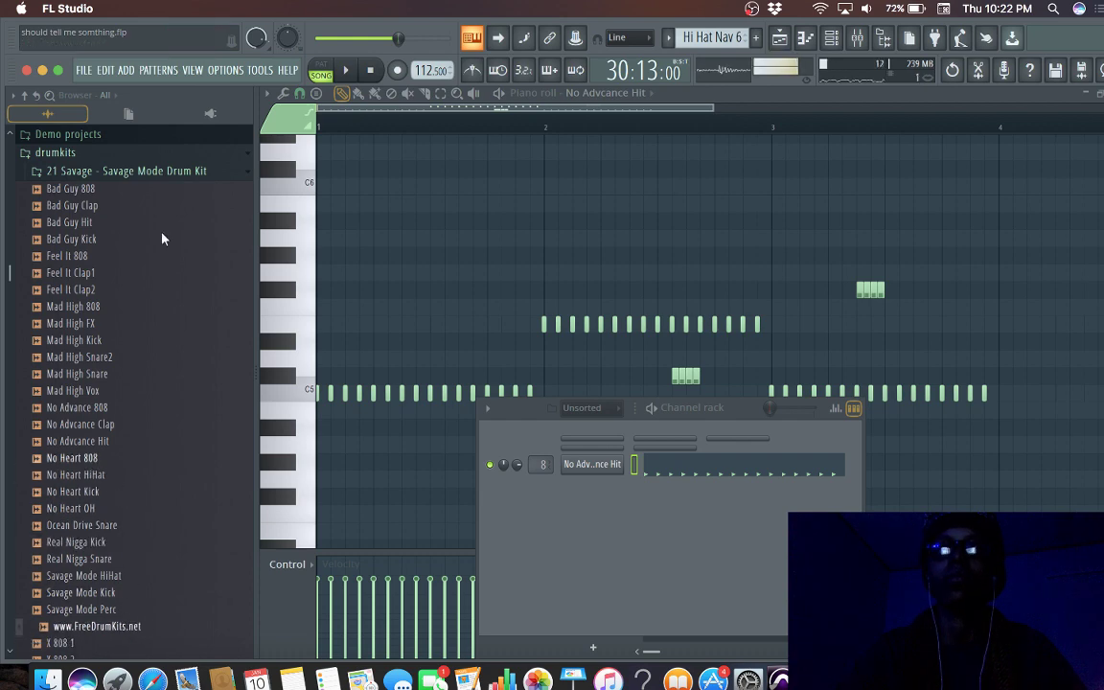
# Step: Collapse the Savage Mode kit, check the SYMPHONY_1 2 folder, and open the Drum Kit folder of IAMM Big Sean Drum and Sound Kit in the nested drumkits folder
pyautogui.click(194, 169)
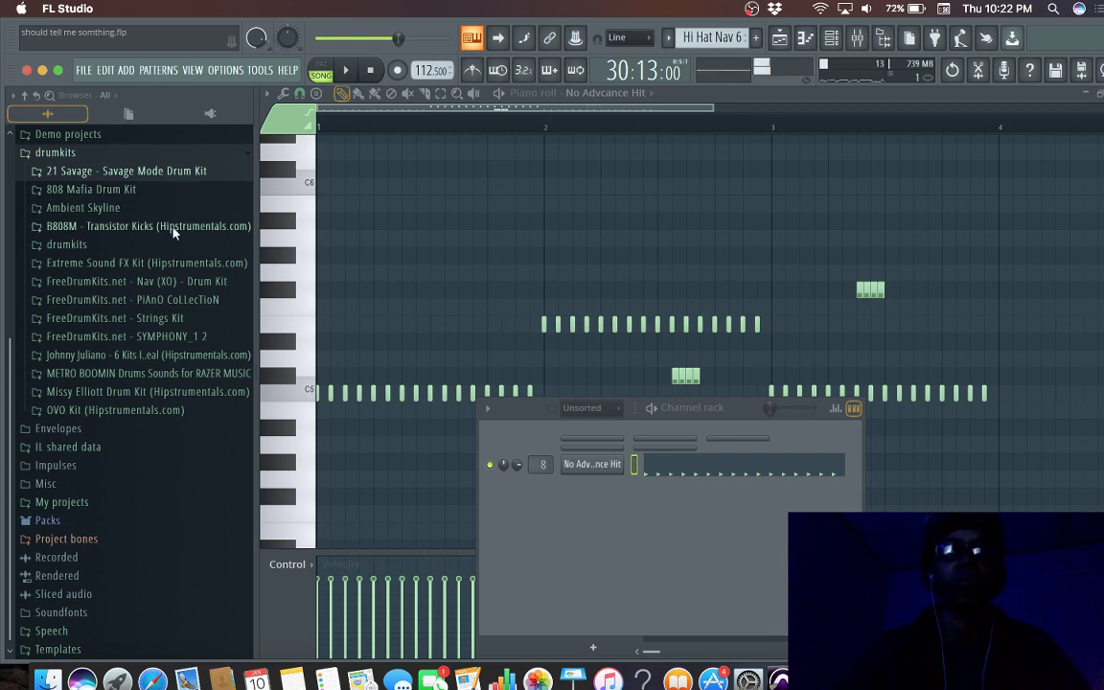
pyautogui.click(153, 336)
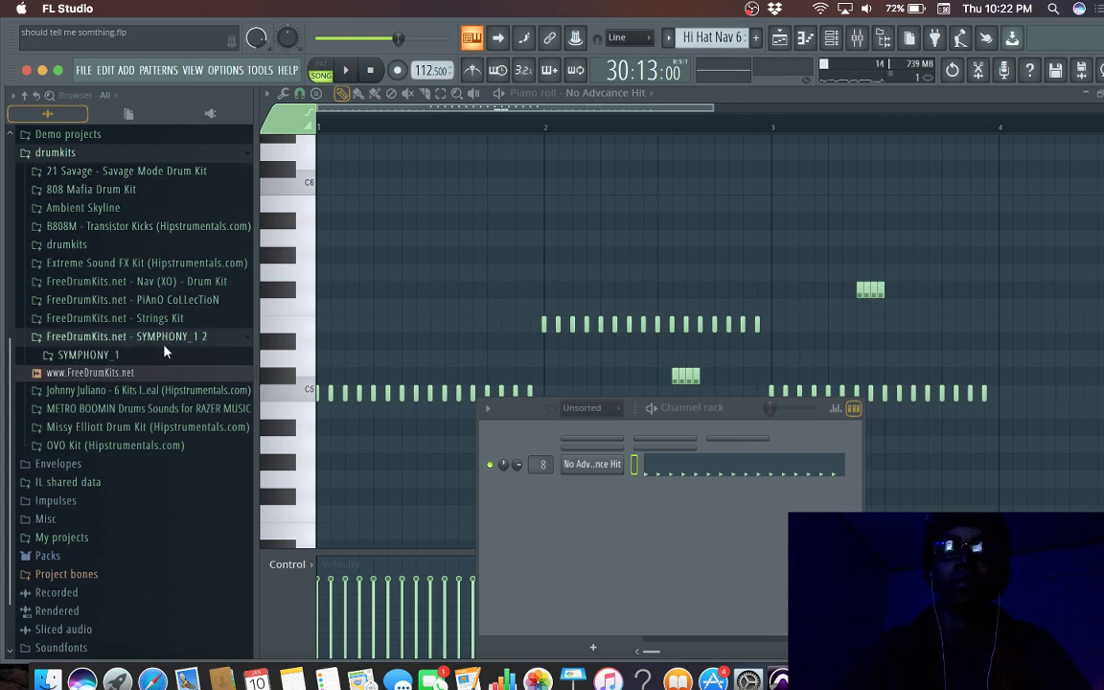
pyautogui.click(168, 338)
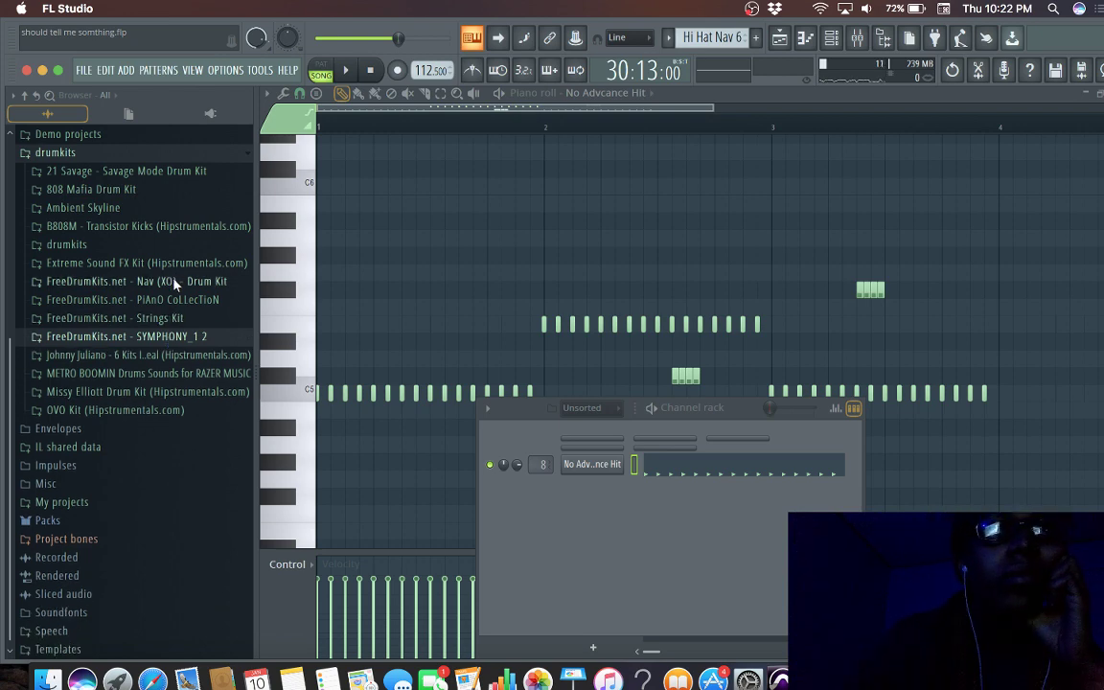
pyautogui.click(164, 247)
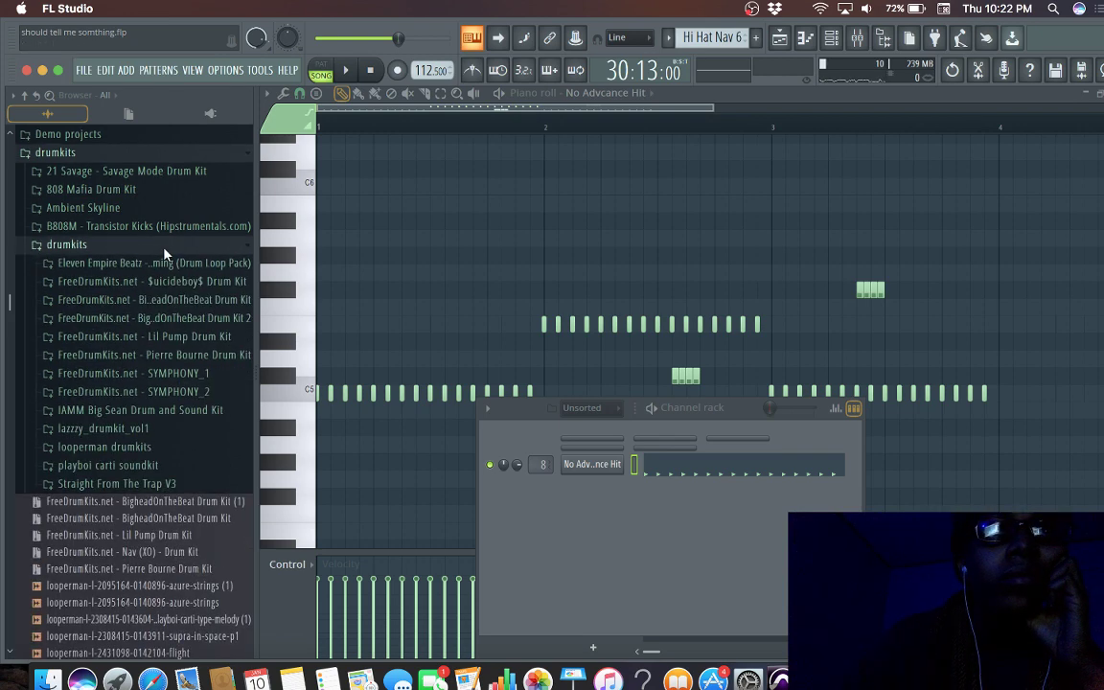
pyautogui.click(153, 412)
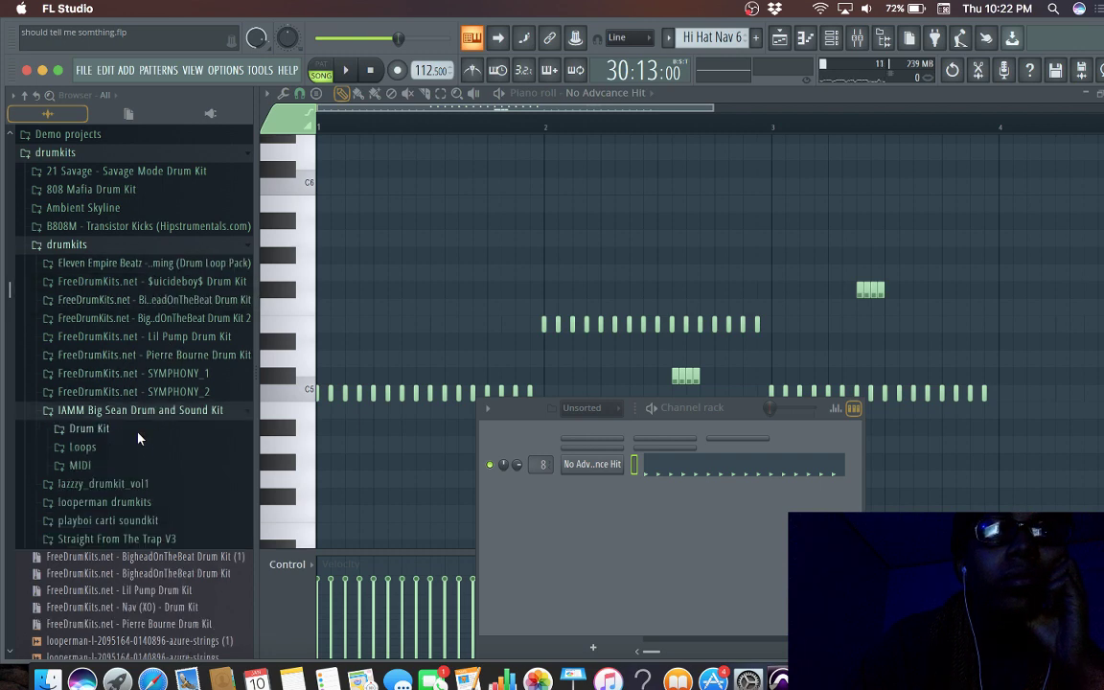
pyautogui.click(138, 438)
# Step: Audition the Kick 2, HiHat, Vox Chant 1 and Cymbal samples in the Big Sean Drum Kit folder
pyautogui.click(136, 476)
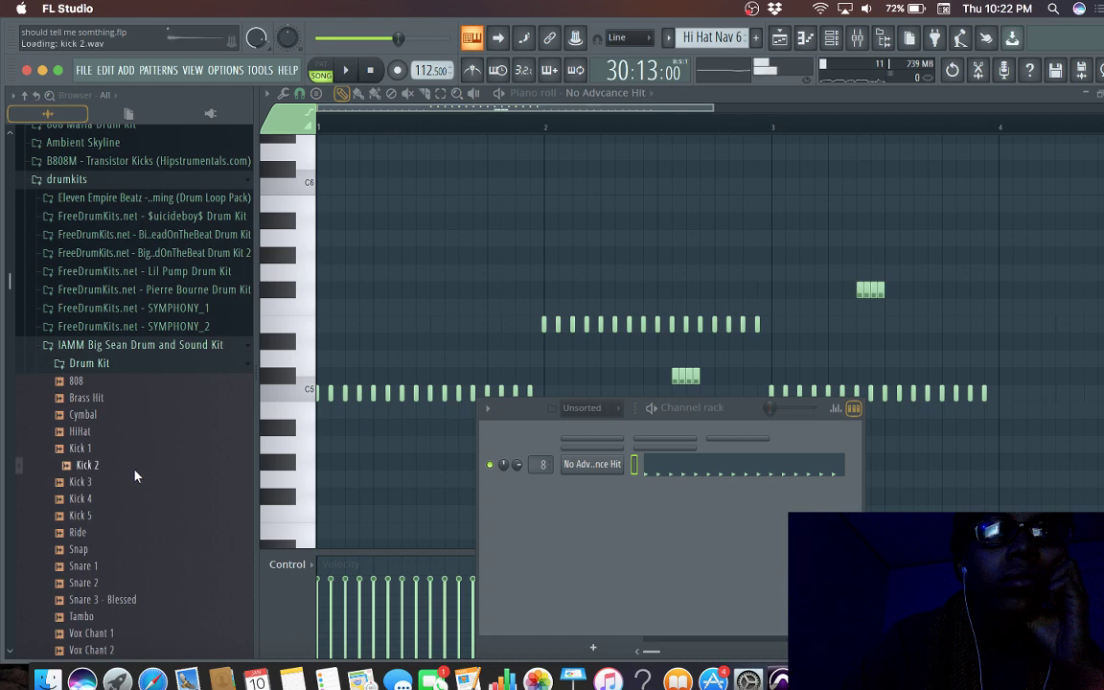
pyautogui.click(139, 431)
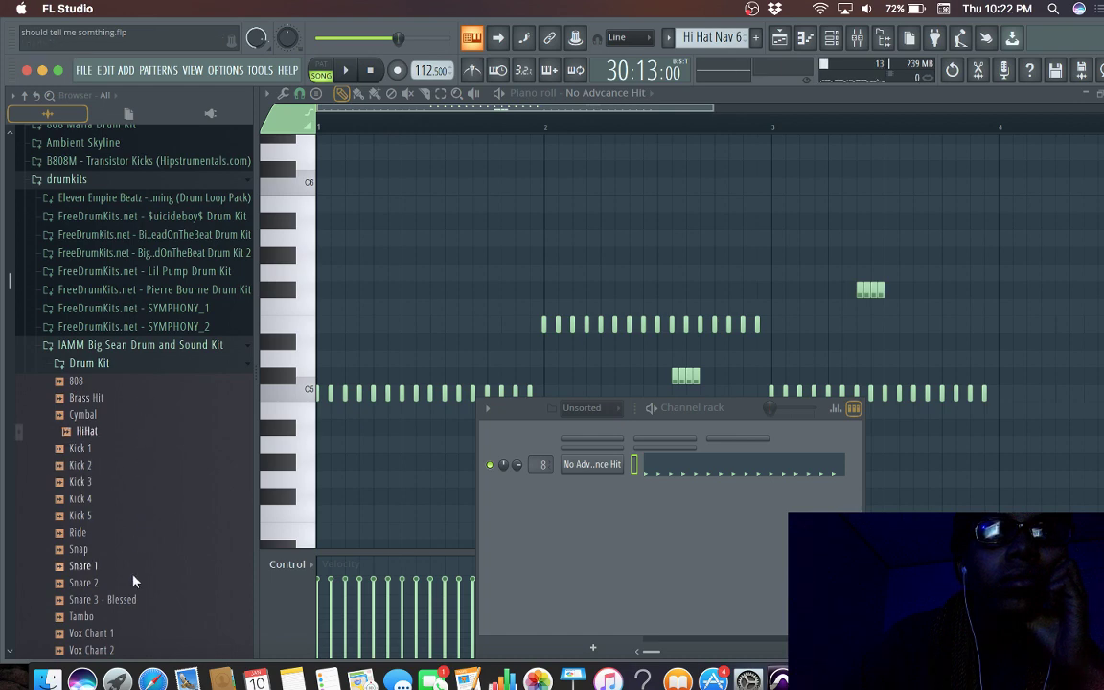
pyautogui.click(127, 634)
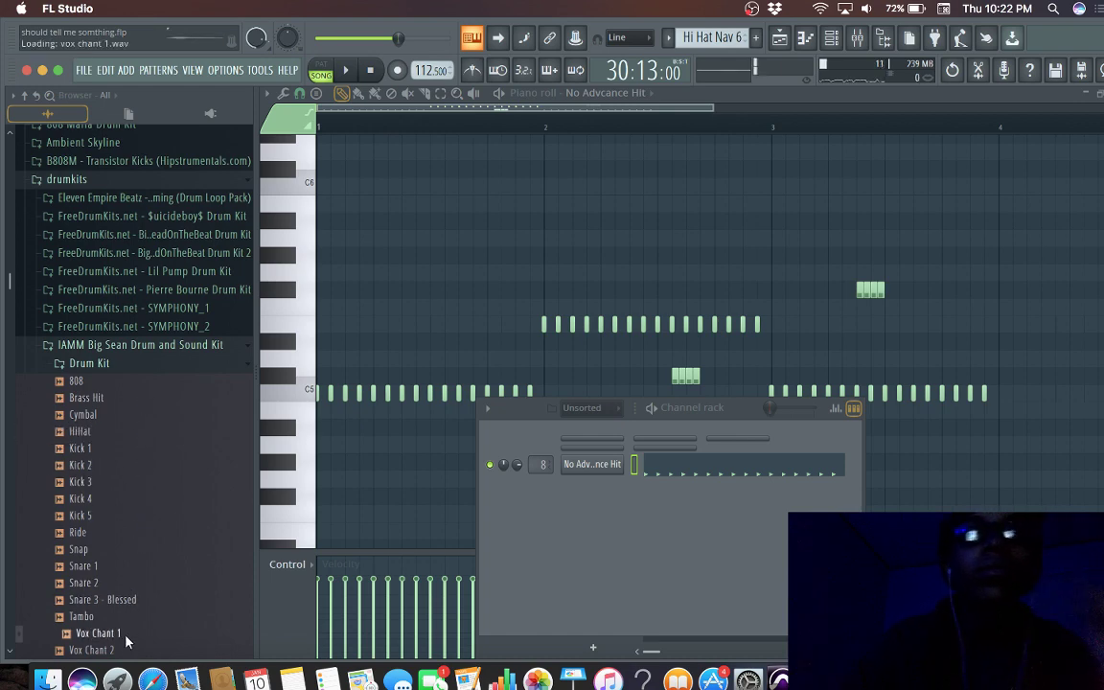
pyautogui.click(123, 417)
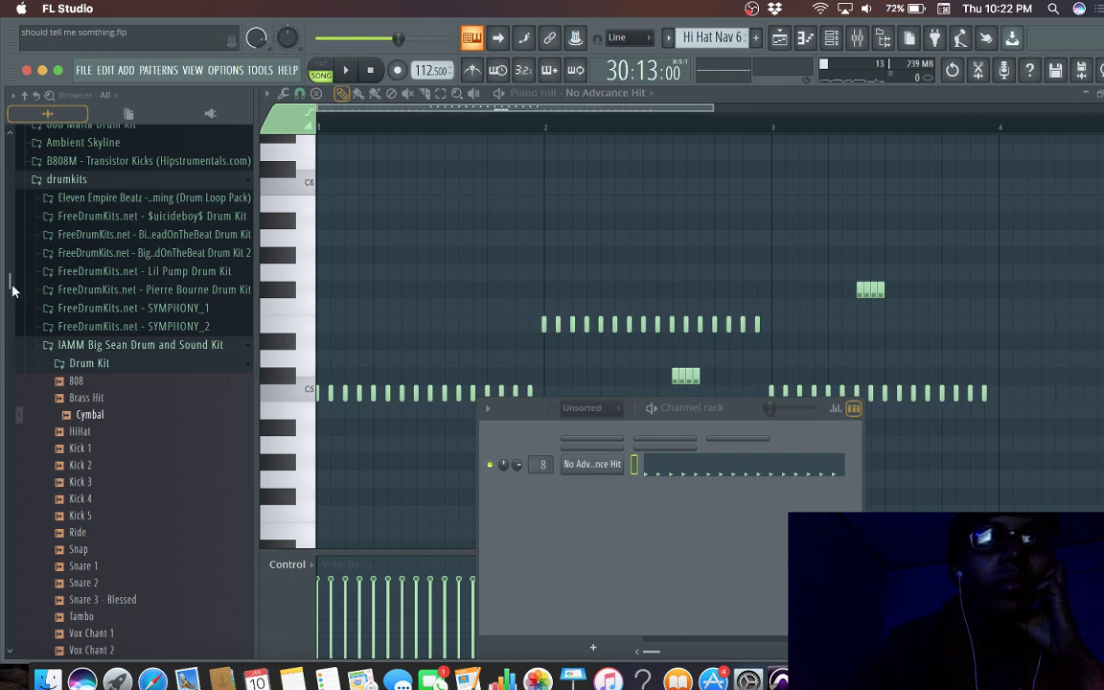
pyautogui.moveTo(12, 288); pyautogui.dragTo(13, 314)
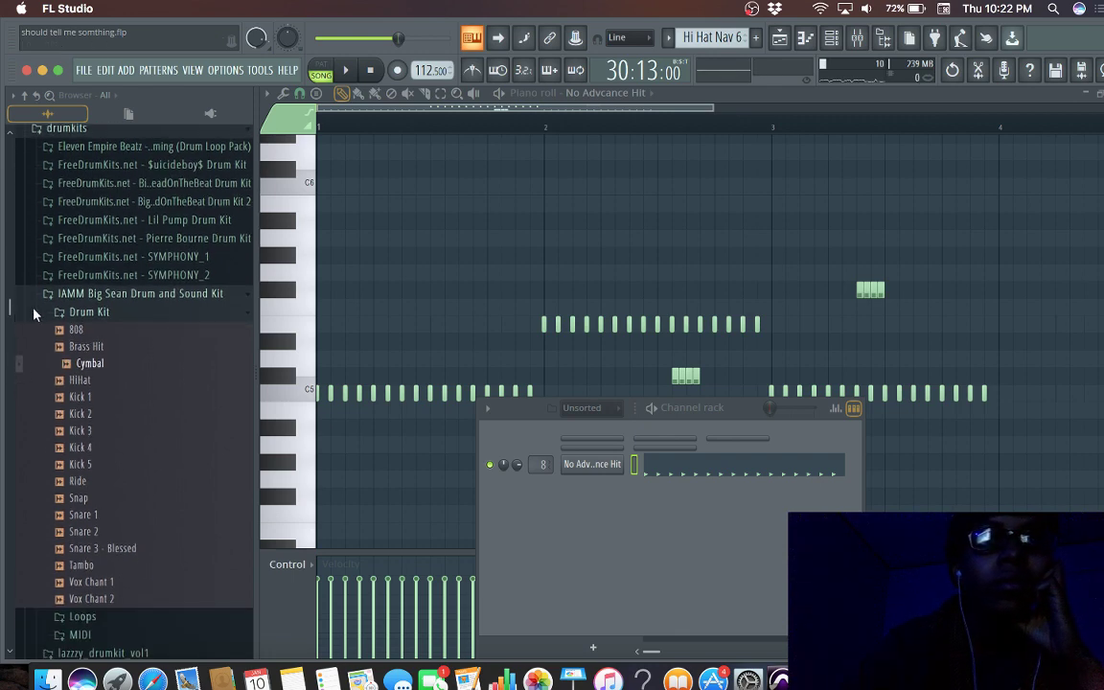
# Step: Look through the lazzzy_drumkit_vol1 folder, preview the djnoise4 sample, and collapse the folder
pyautogui.click(154, 298)
pyautogui.click(124, 312)
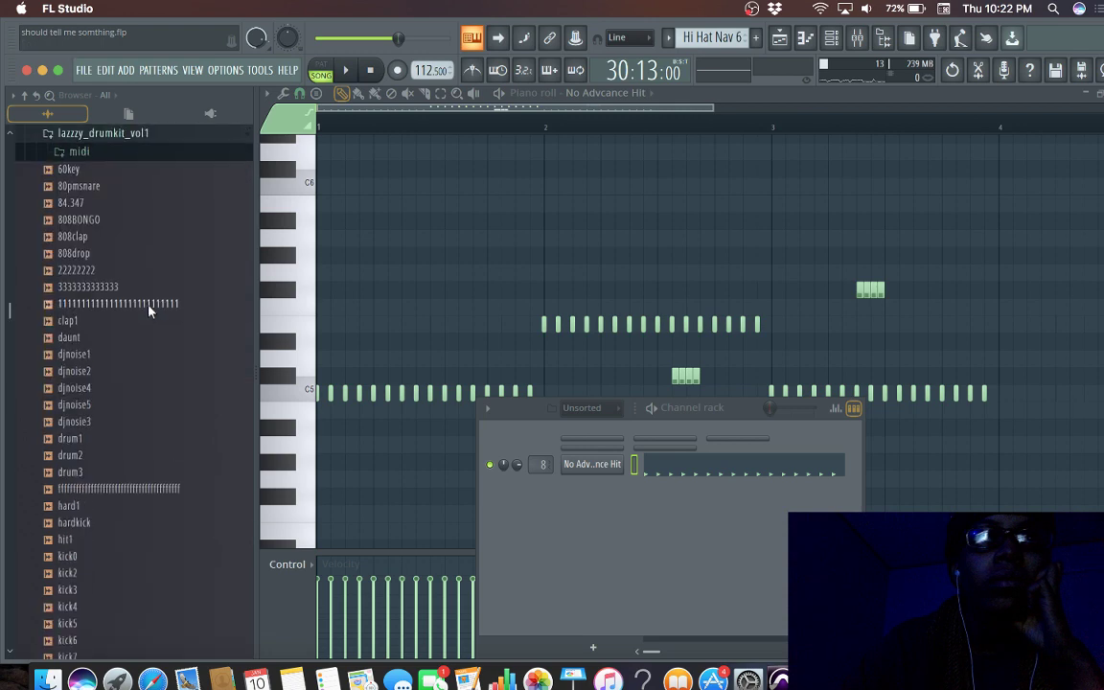
pyautogui.click(85, 387)
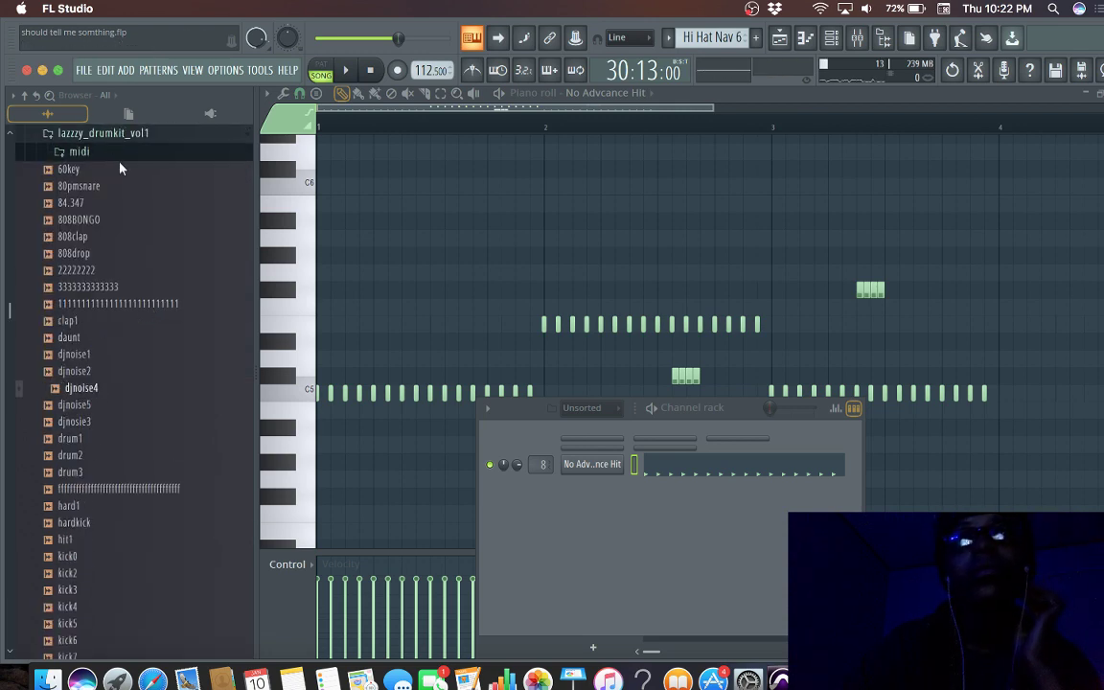
pyautogui.click(131, 135)
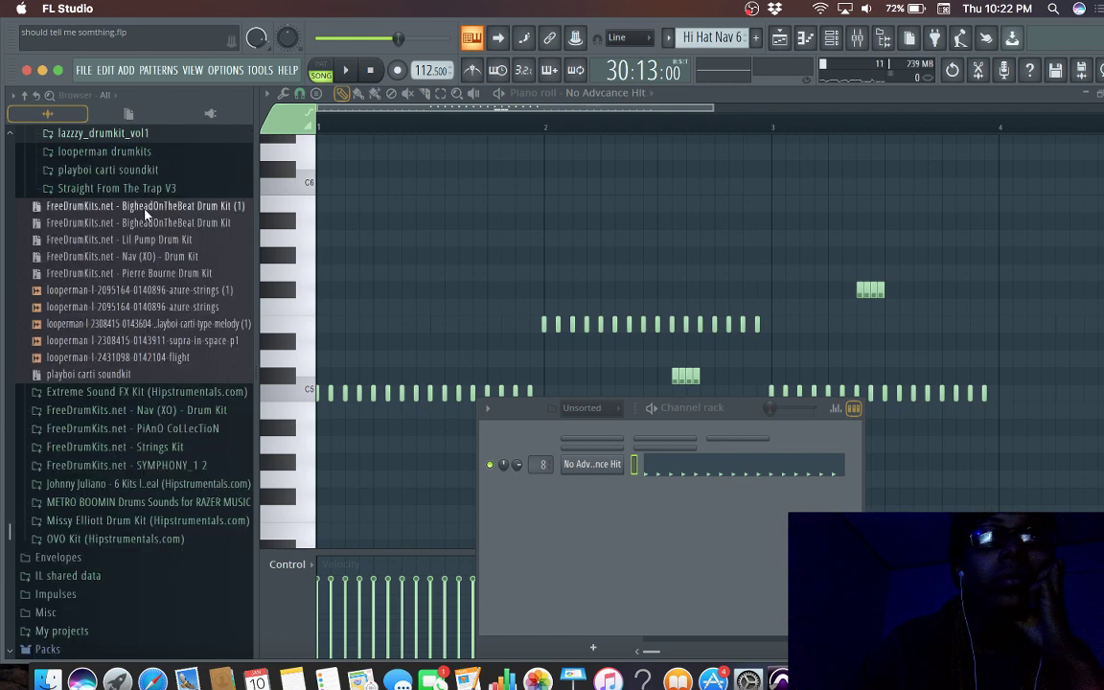
# Step: Replace the hi-hat channel's sample with Hats (1) from the playboi carti soundkit and audition it in the song
pyautogui.click(135, 170)
pyautogui.click(135, 241)
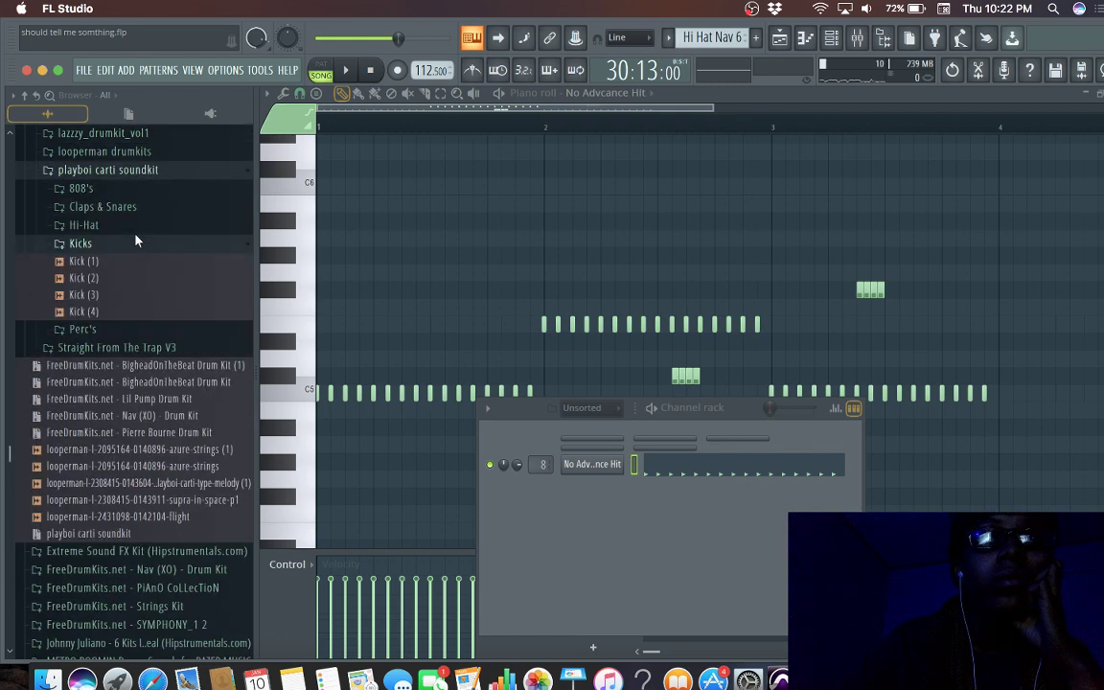
pyautogui.click(135, 241)
pyautogui.click(135, 225)
pyautogui.click(135, 242)
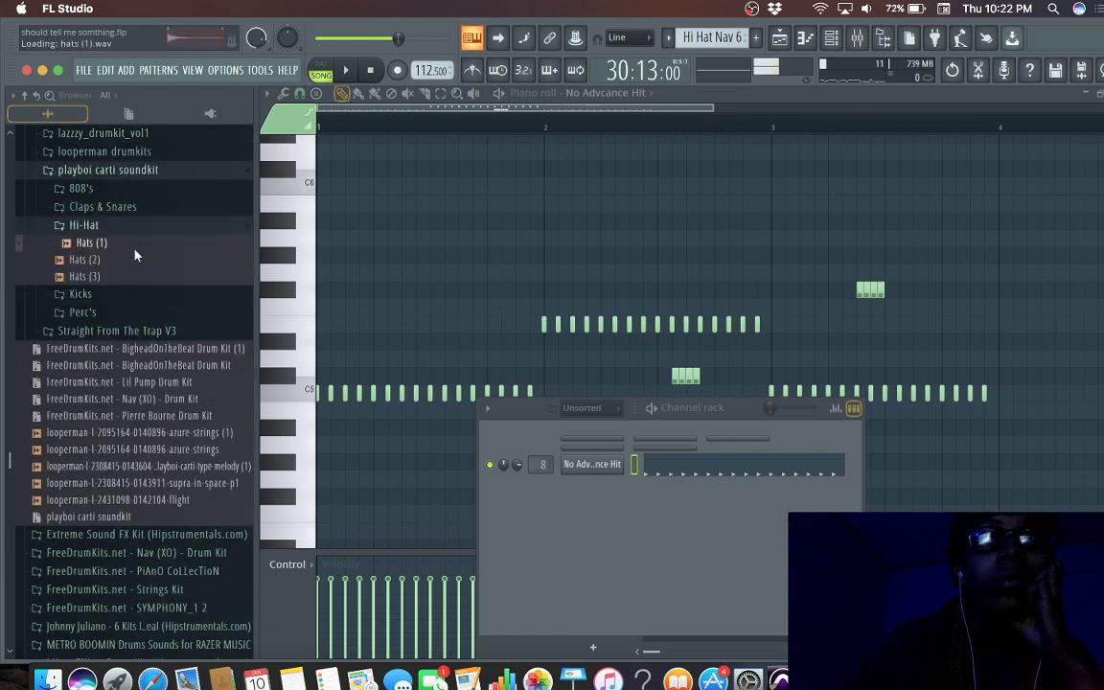
pyautogui.moveTo(135, 246); pyautogui.dragTo(579, 479)
pyautogui.press('space')
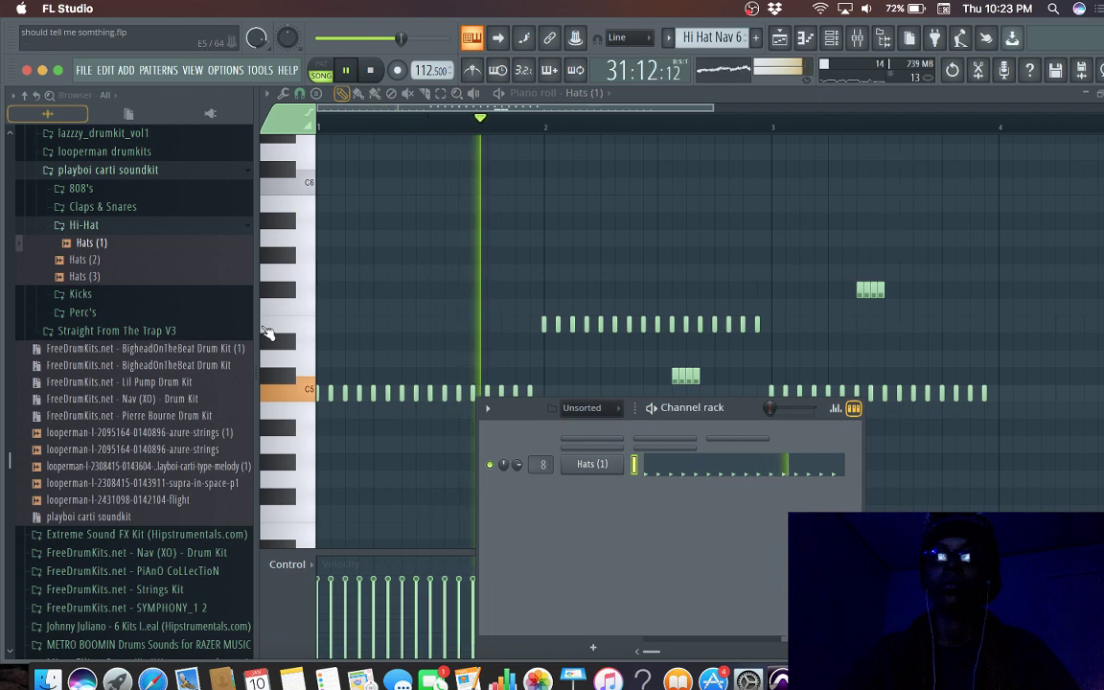
pyautogui.press('space')
# Step: Swap the hi-hat channel's sample for Hats (2) and audition it in the song
pyautogui.moveTo(114, 259); pyautogui.dragTo(621, 467)
pyautogui.press('space')
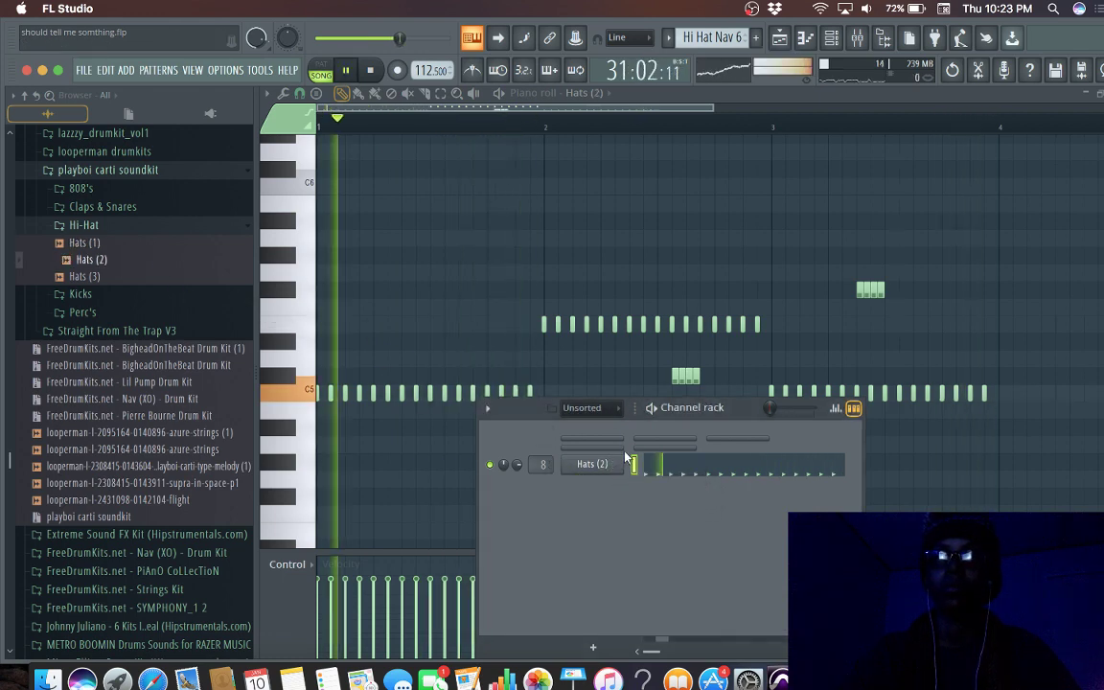
pyautogui.press('space')
# Step: Swap the hi-hat channel's sample for Hats (3) and audition it in the song
pyautogui.click(117, 278)
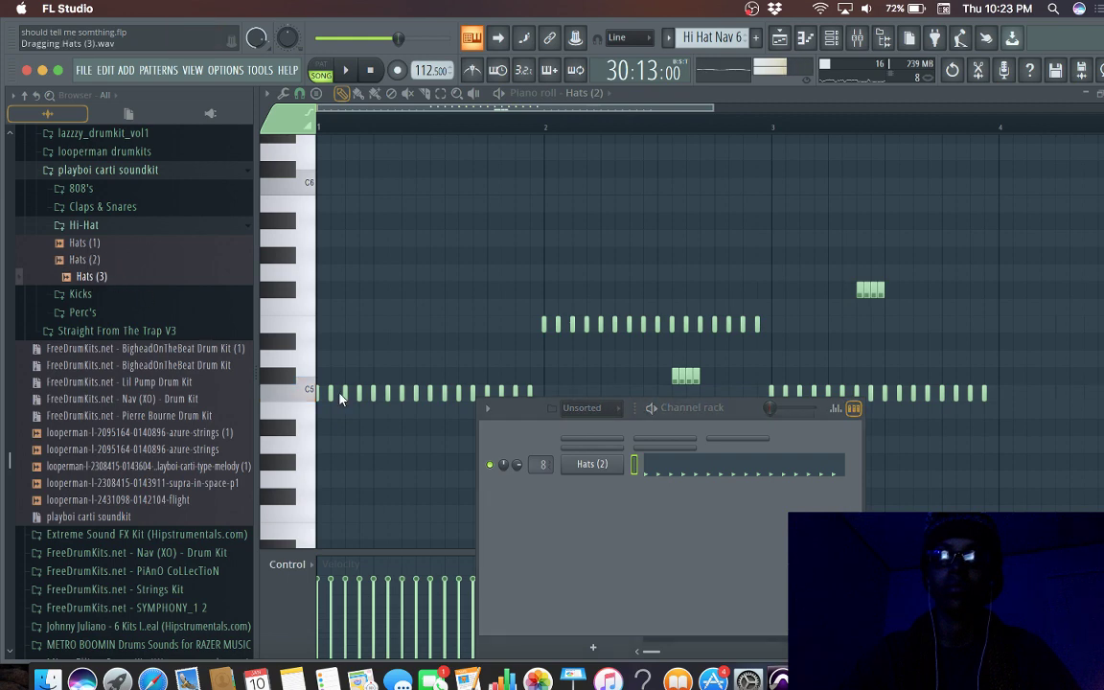
pyautogui.moveTo(339, 398); pyautogui.dragTo(590, 467)
pyautogui.press('space')
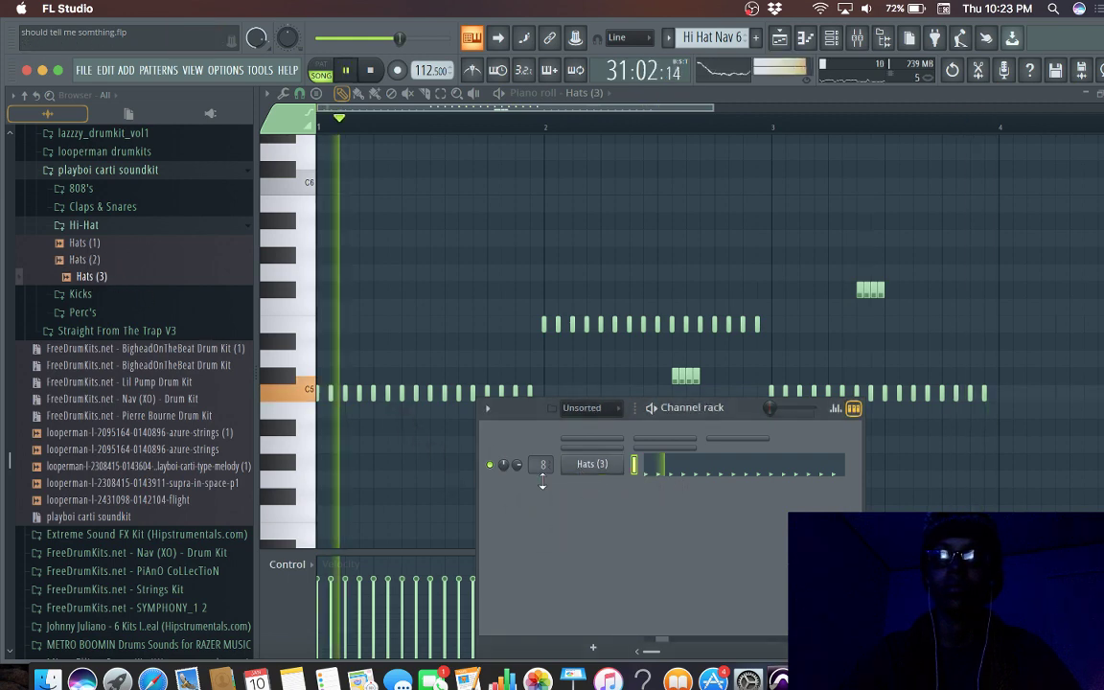
pyautogui.press('space')
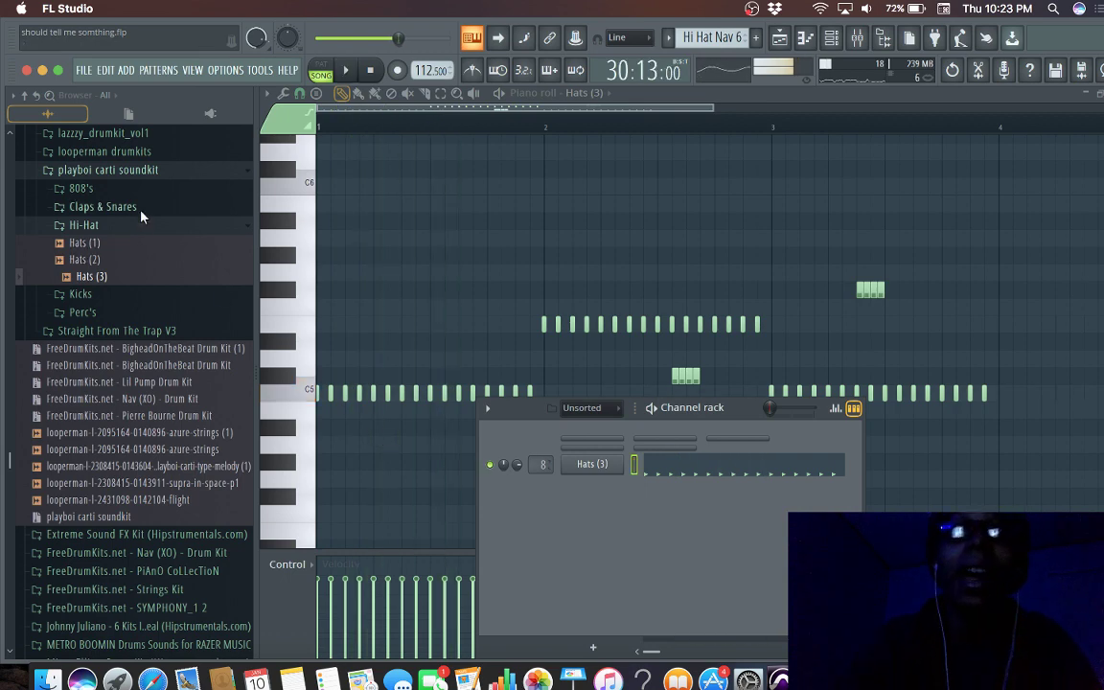
# Step: Load cool hihat from the FreeDrumKits.net Pierre Bourne Drum Kit into the hi-hat channel and audition it in the song
pyautogui.click(142, 224)
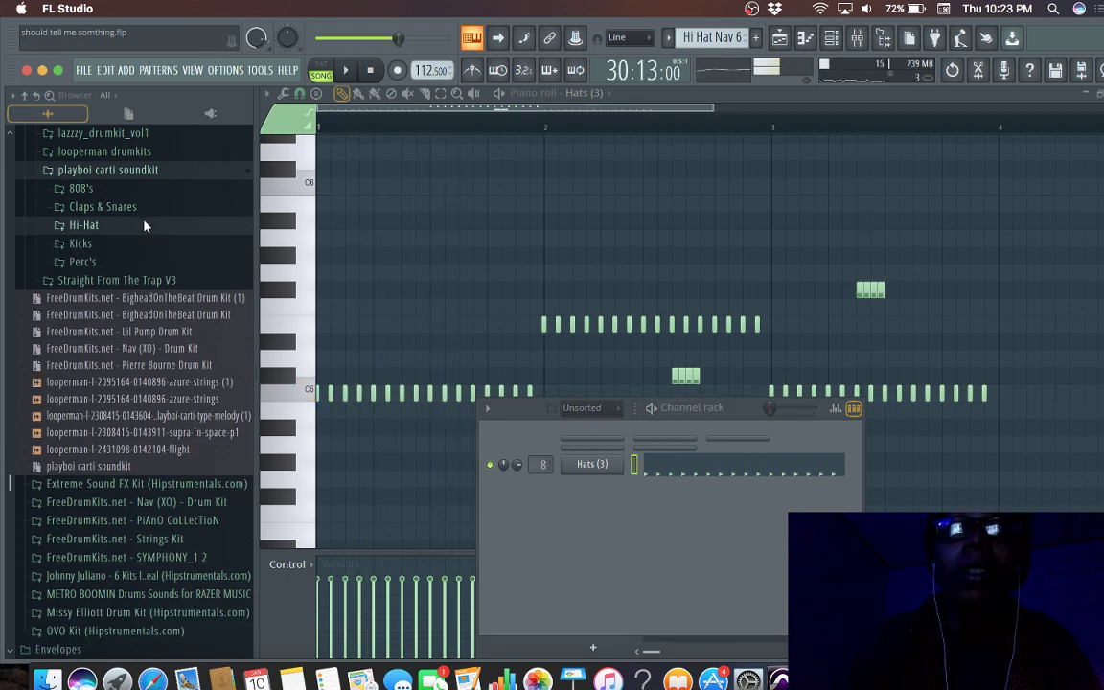
pyautogui.click(144, 153)
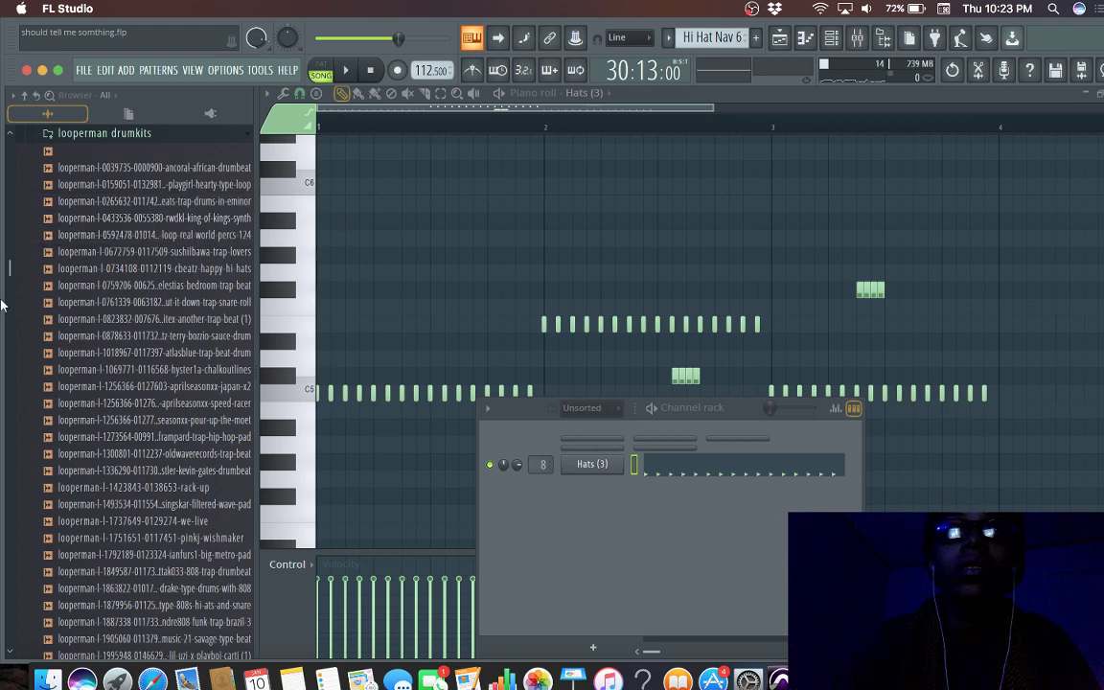
pyautogui.scroll(4, 13, 267)
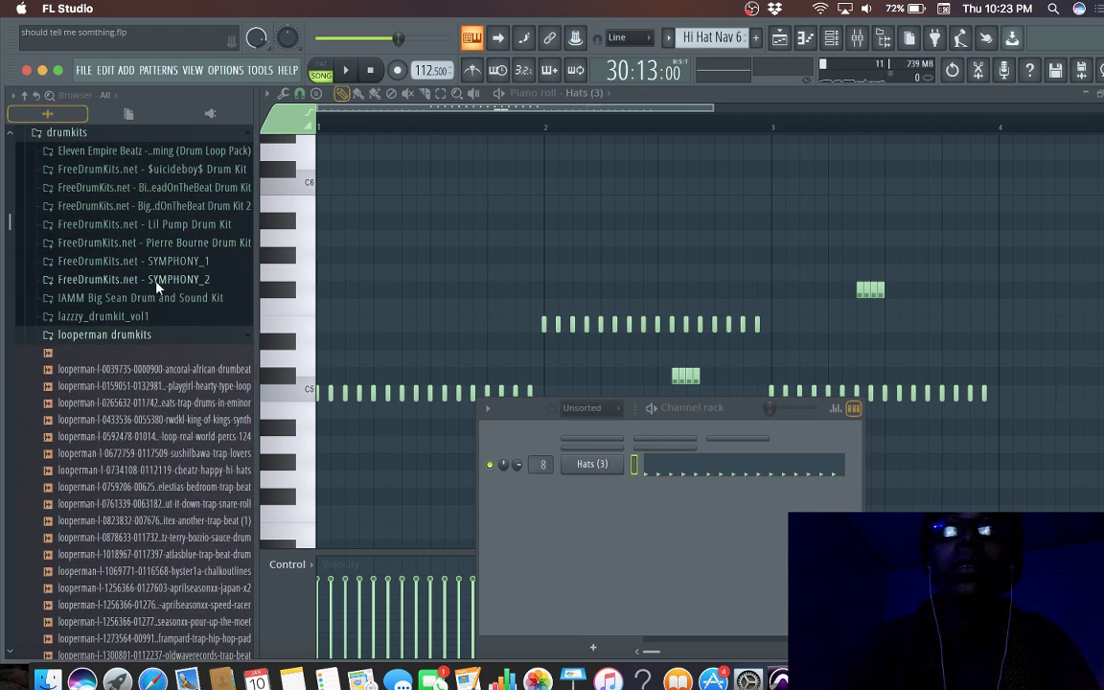
pyautogui.click(173, 244)
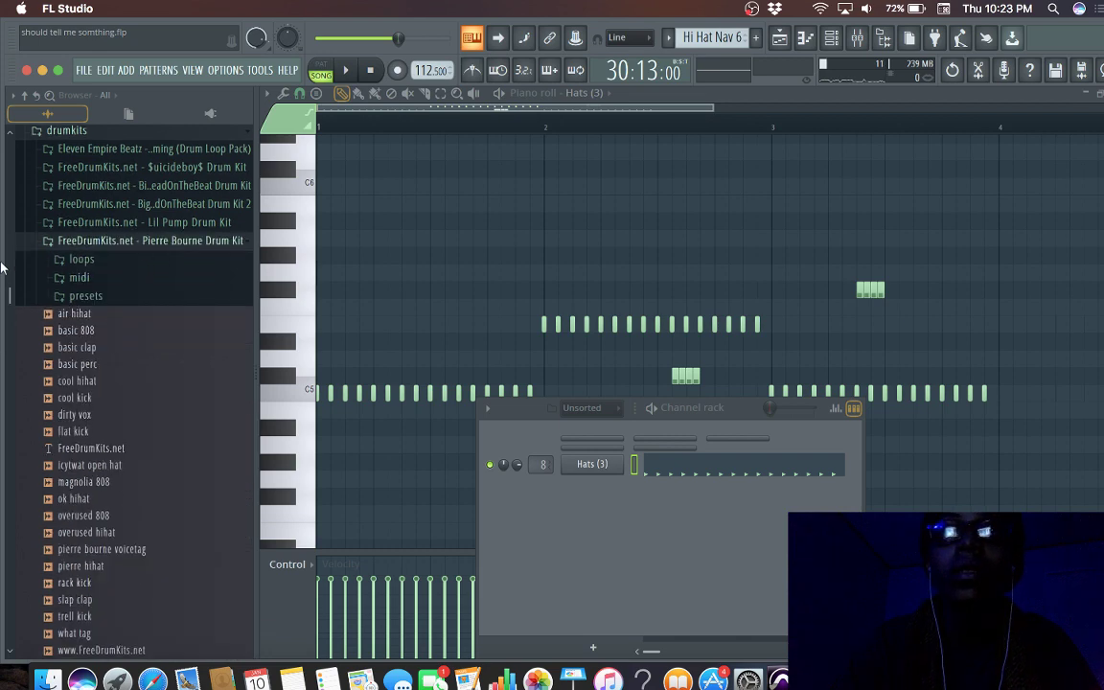
pyautogui.moveTo(114, 380); pyautogui.dragTo(577, 476)
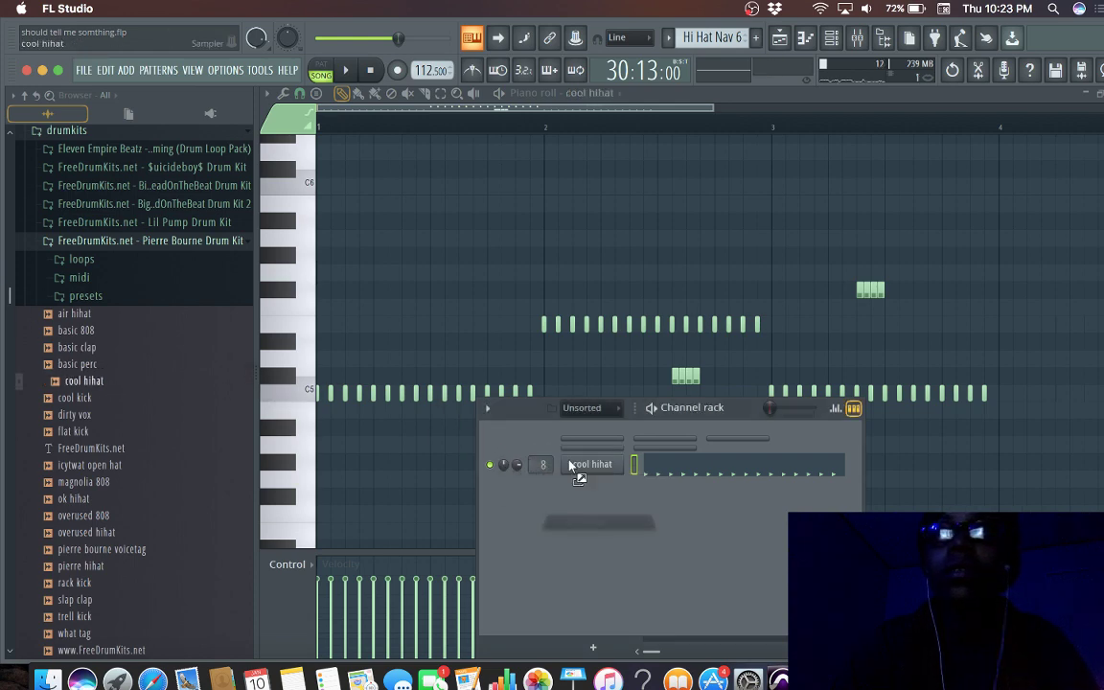
pyautogui.press('space')
pyautogui.press('space')
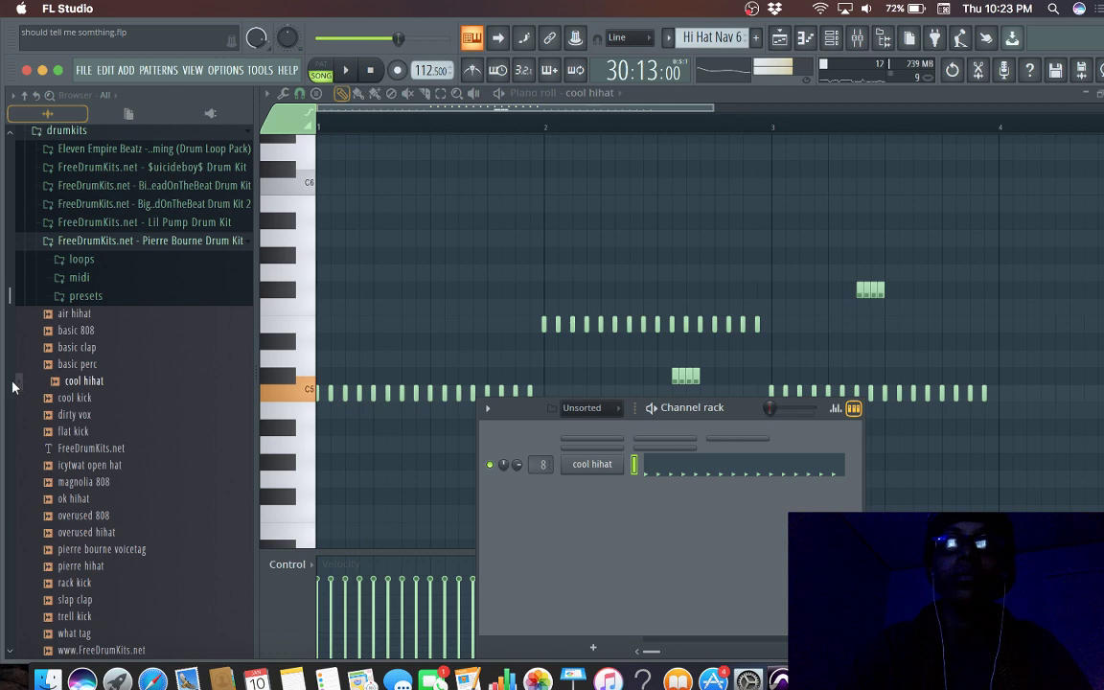
# Step: Replace the hi-hat channel's sample with overused hihat from the Pierre Bourne kit and play the song with it
pyautogui.moveTo(8, 300); pyautogui.dragTo(12, 350)
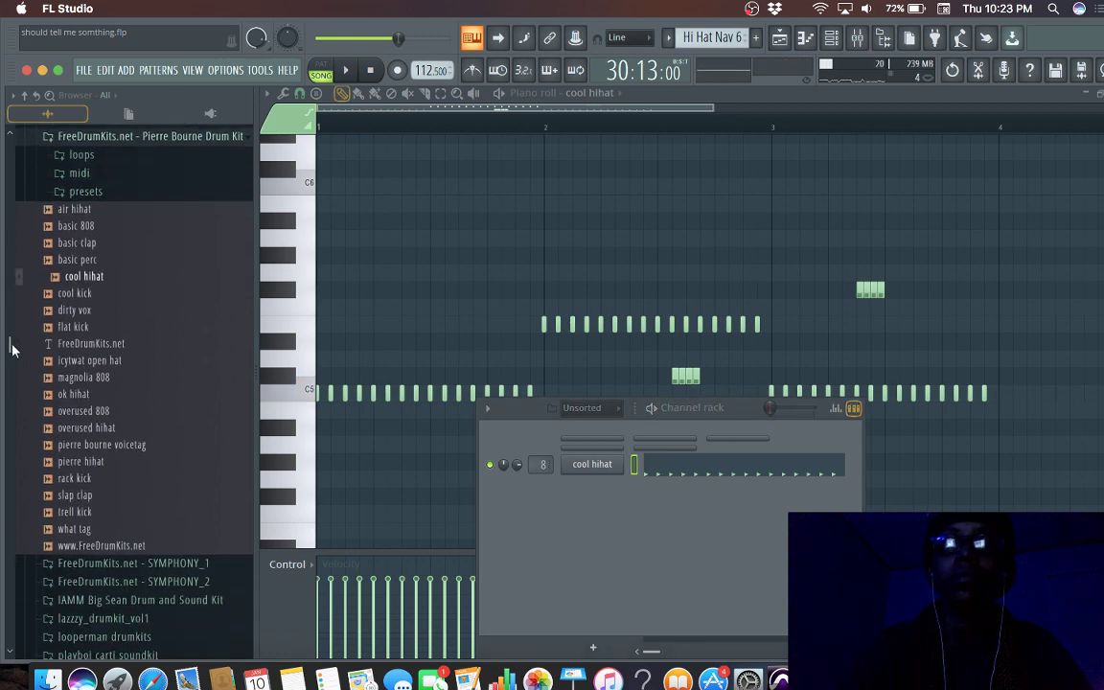
pyautogui.click(115, 529)
pyautogui.moveTo(122, 429); pyautogui.dragTo(596, 472)
pyautogui.press('space')
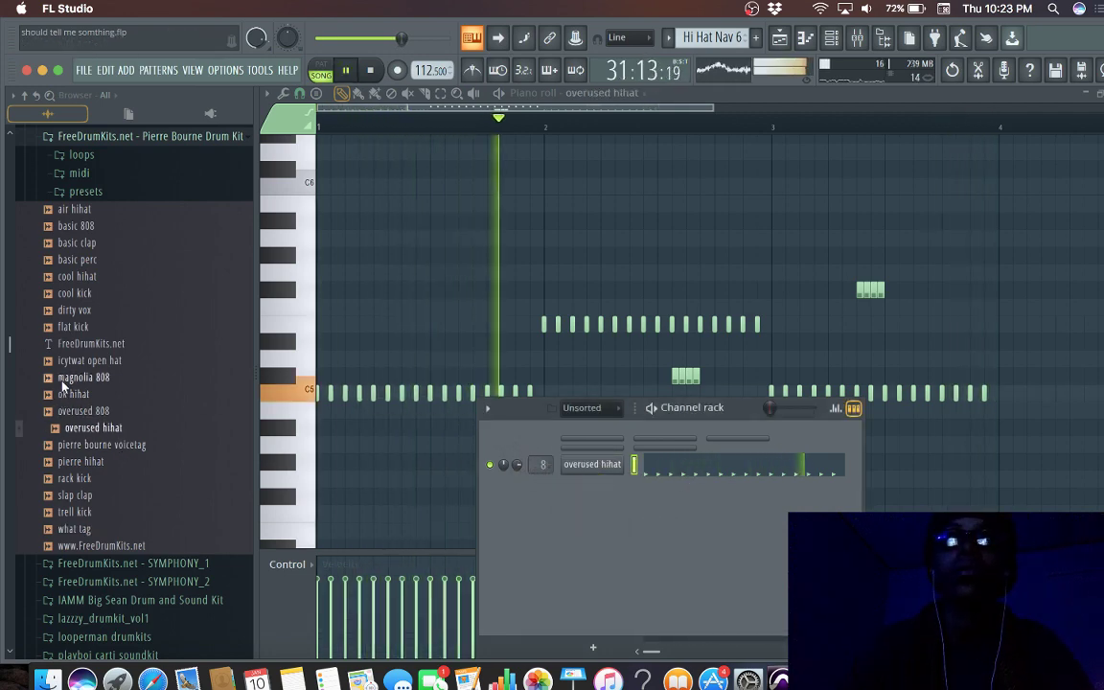
pyautogui.press('space')
# Step: Preview cool hihat and air hihat, load air hihat into the hi-hat channel, and audition it in the song
pyautogui.click(76, 276)
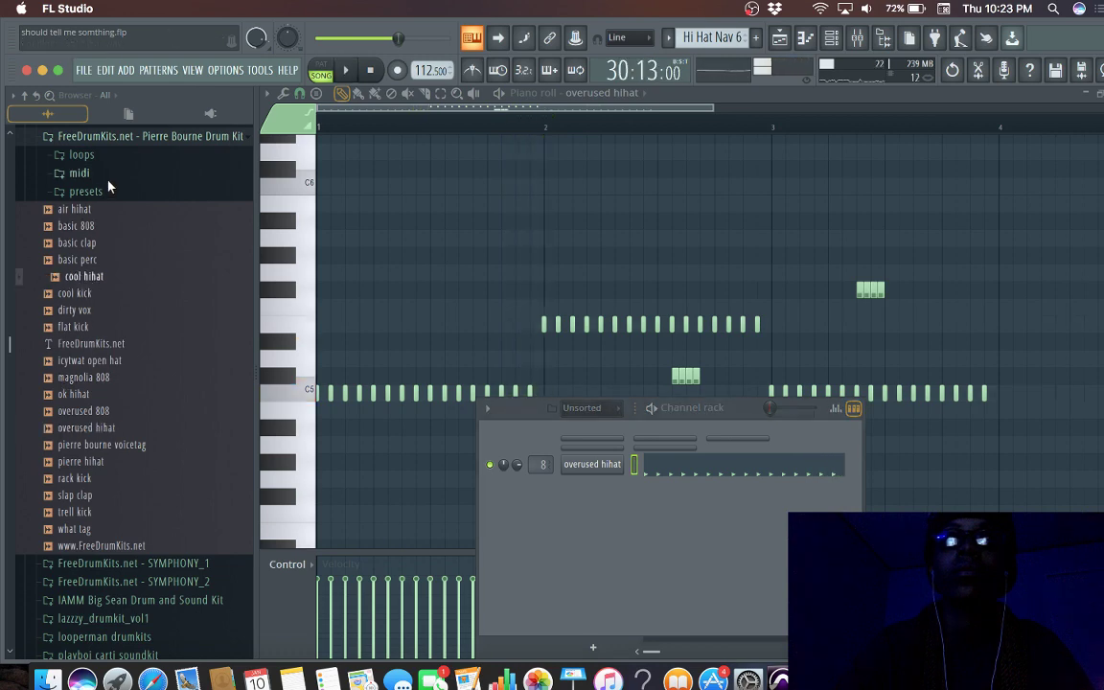
pyautogui.click(96, 210)
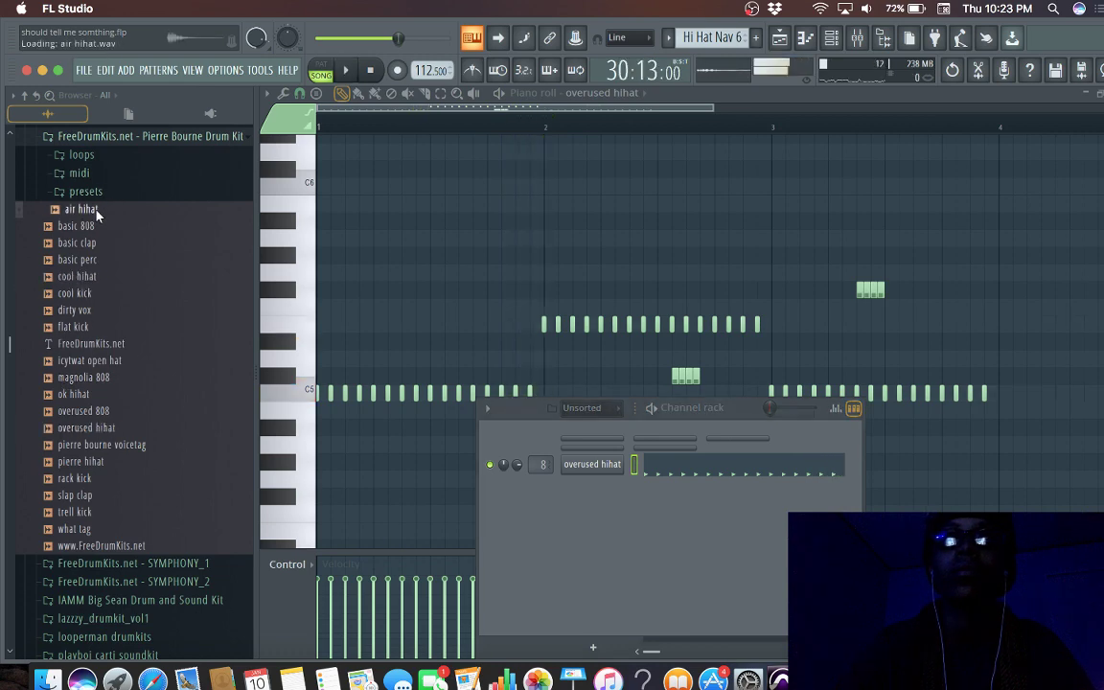
pyautogui.moveTo(96, 211); pyautogui.dragTo(608, 469)
pyautogui.press('space')
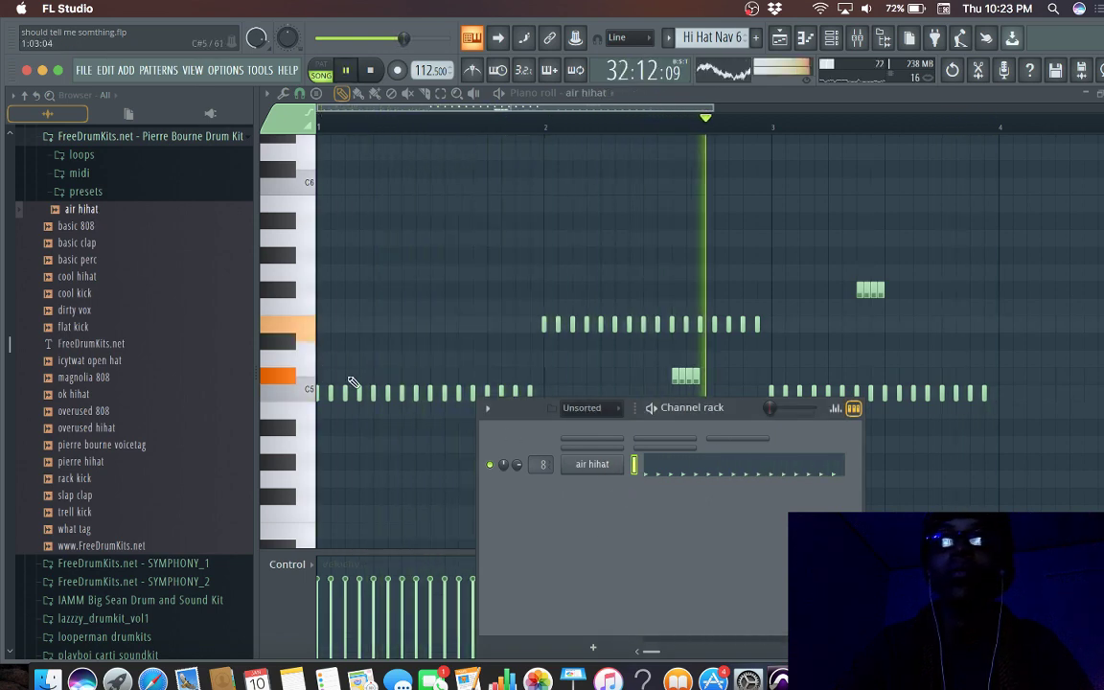
pyautogui.press('space')
# Step: Play the playlist arrangement with the air hihat sound and inspect that channel's sampler settings
pyautogui.press('F5')
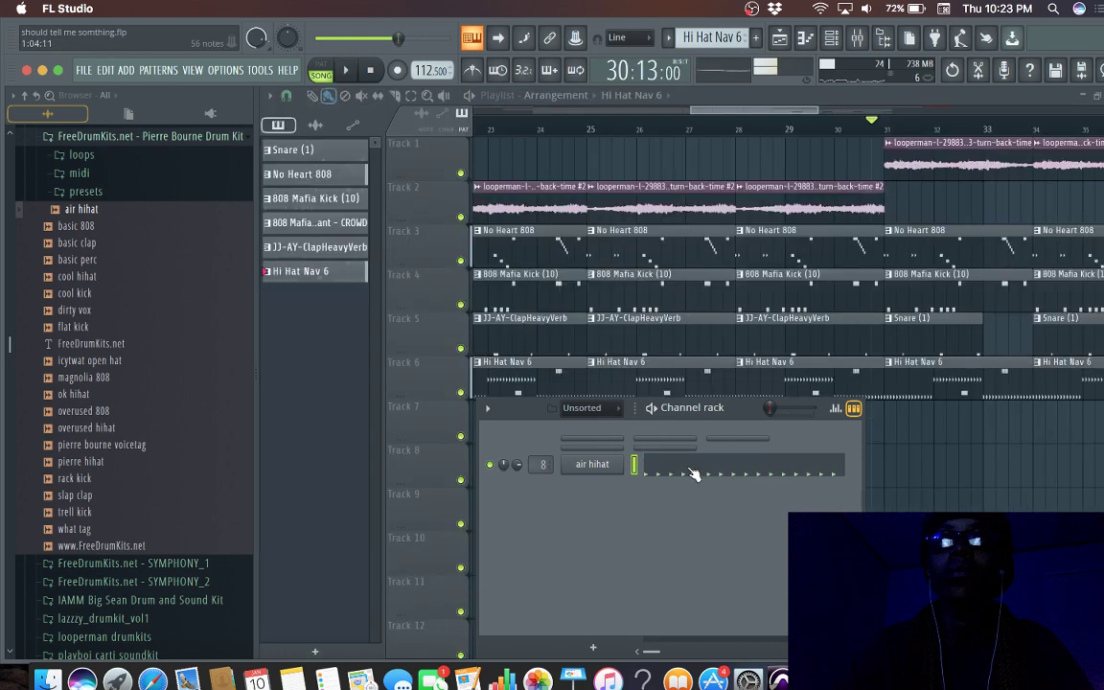
pyautogui.click(694, 473)
pyautogui.press('space')
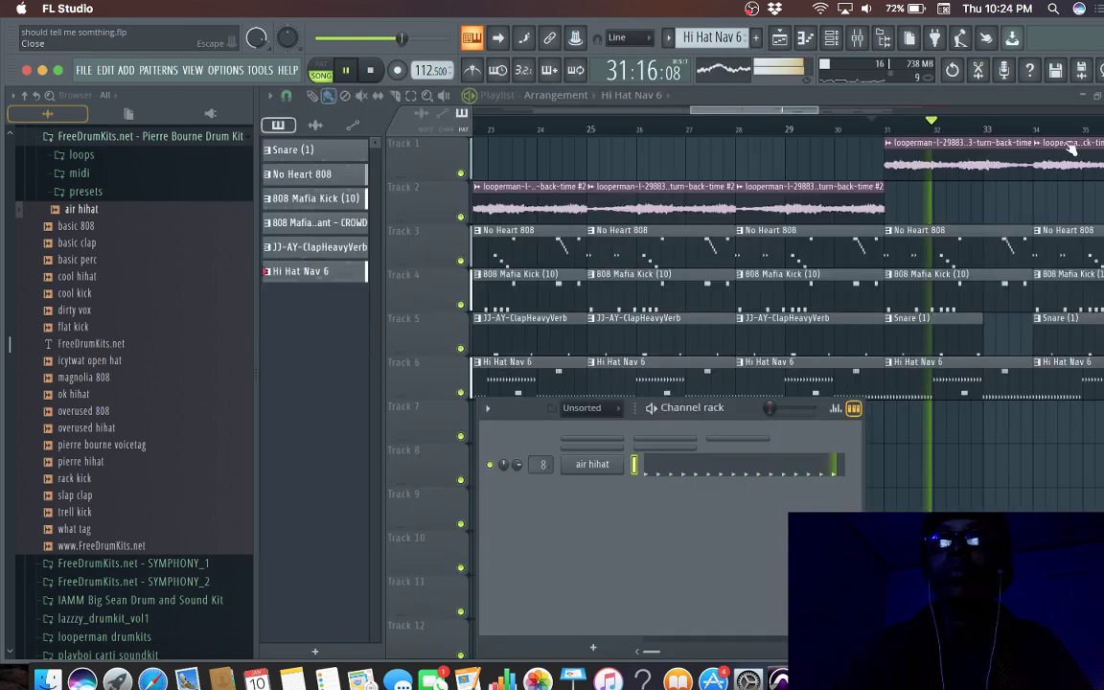
pyautogui.press('F5')
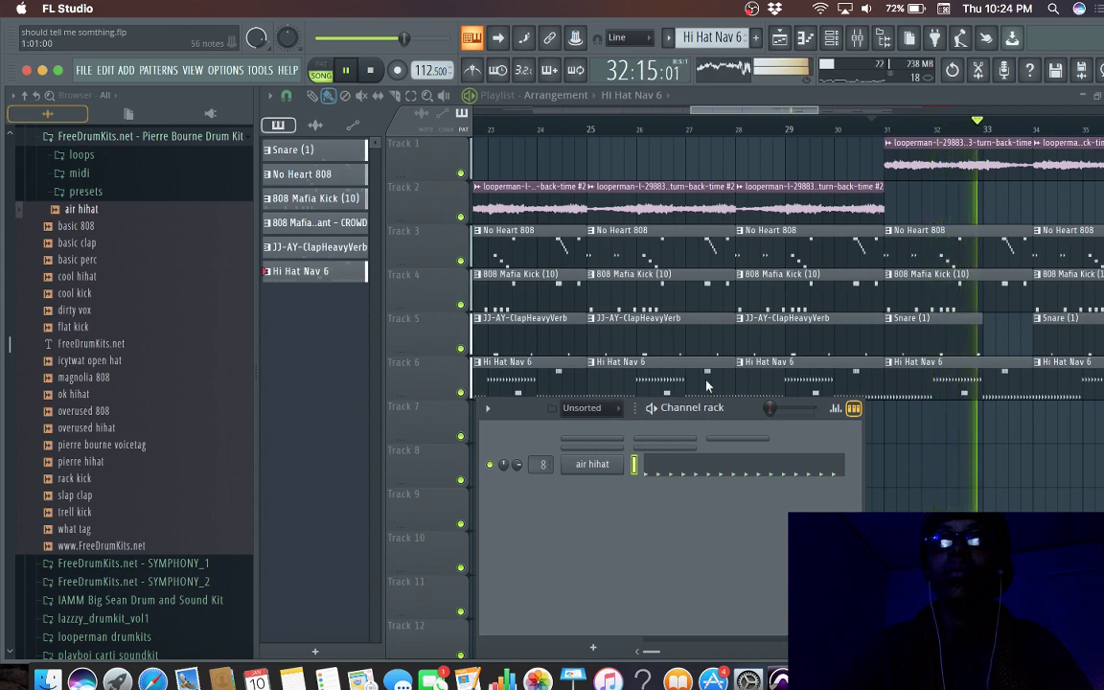
pyautogui.click(593, 463)
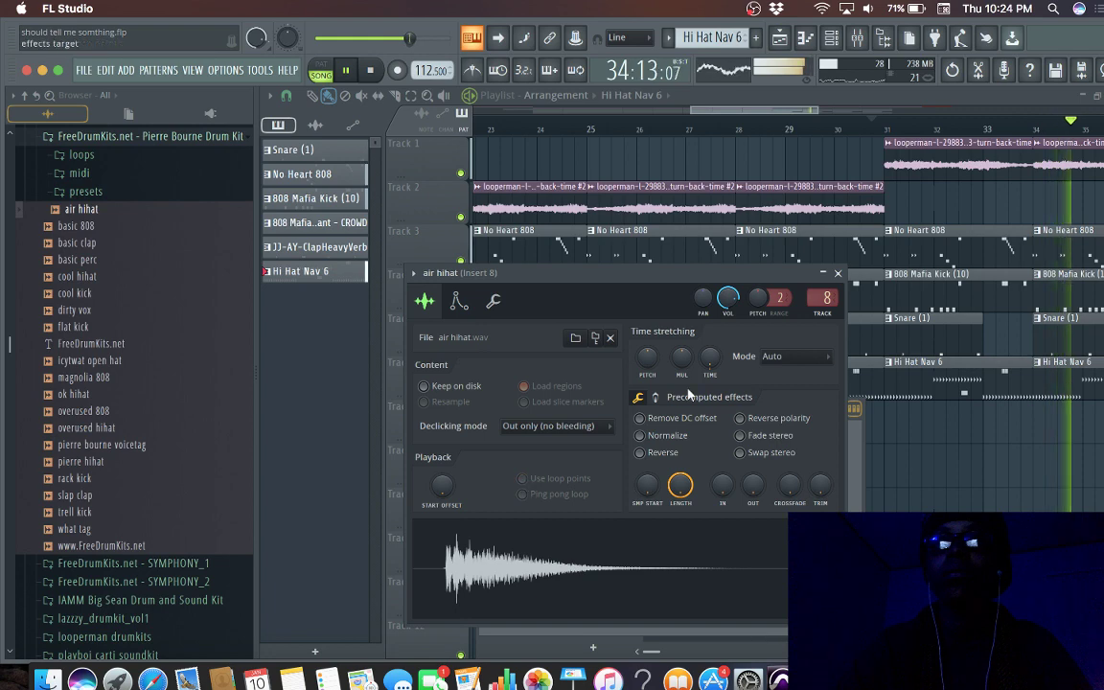
pyautogui.click(837, 273)
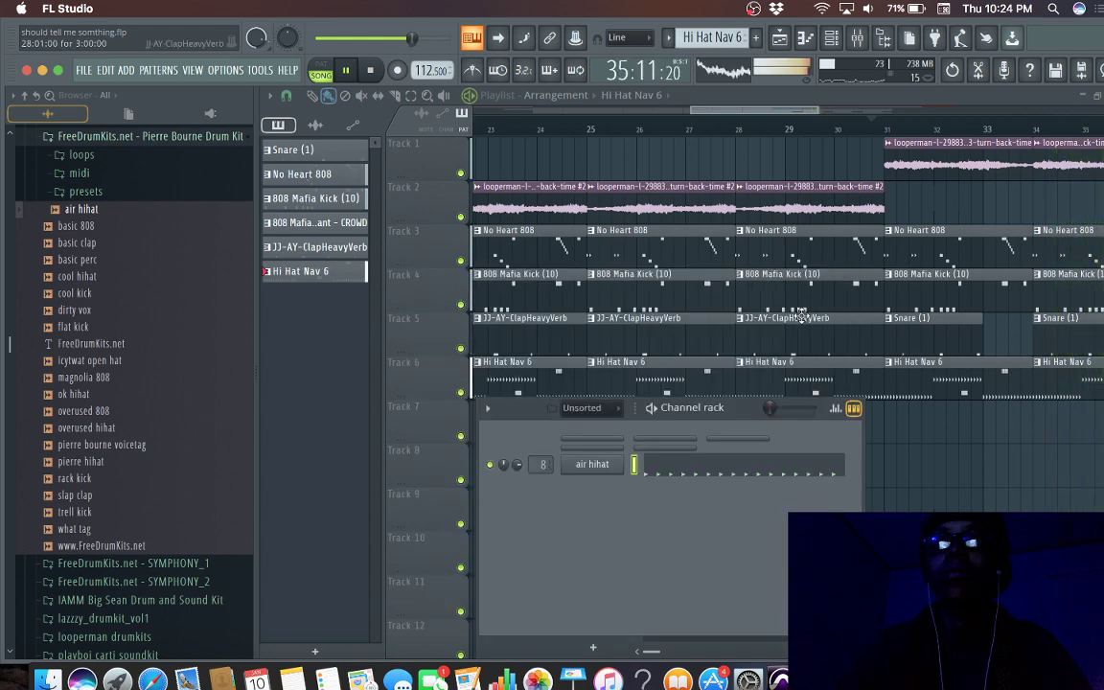
pyautogui.press('space')
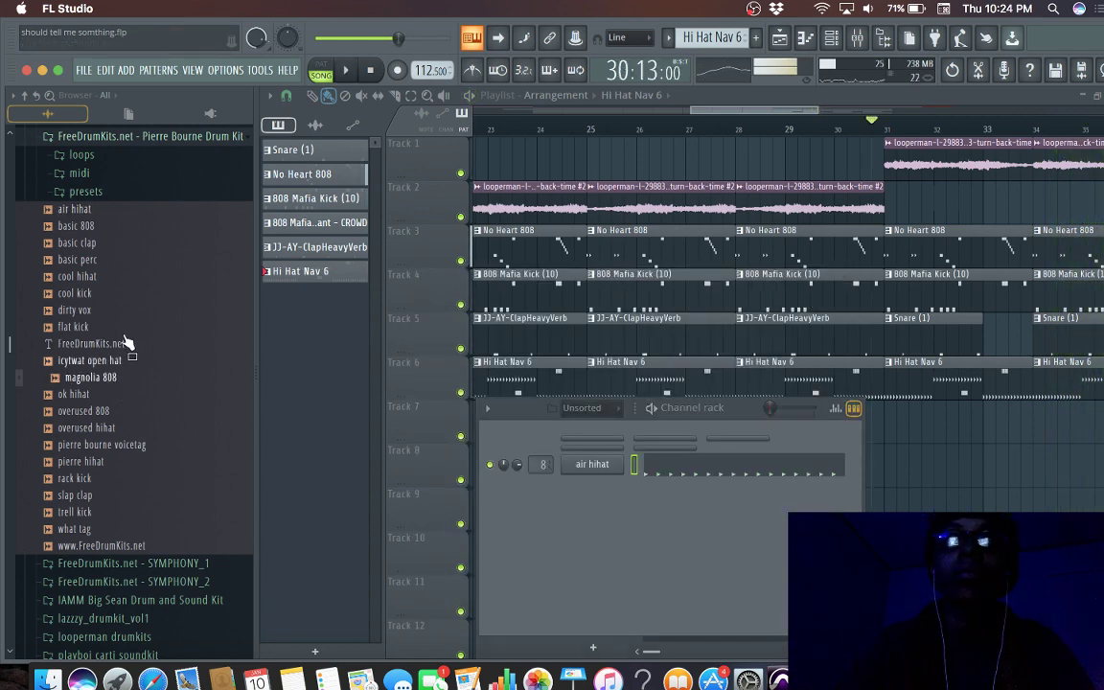
# Step: Load BOOMIN HAT 1 from the METRO BOOMIN drum sounds folder into the hi-hat channel and play the arrangement
pyautogui.moveTo(96, 326); pyautogui.dragTo(152, 170)
pyautogui.click(165, 139)
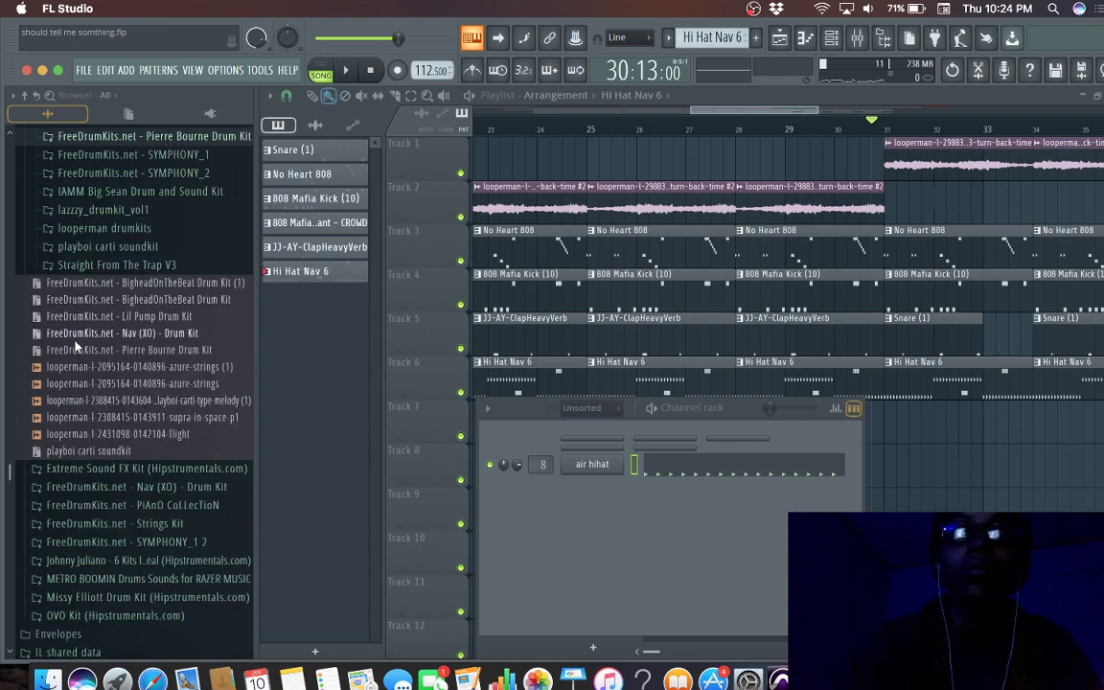
pyautogui.click(106, 579)
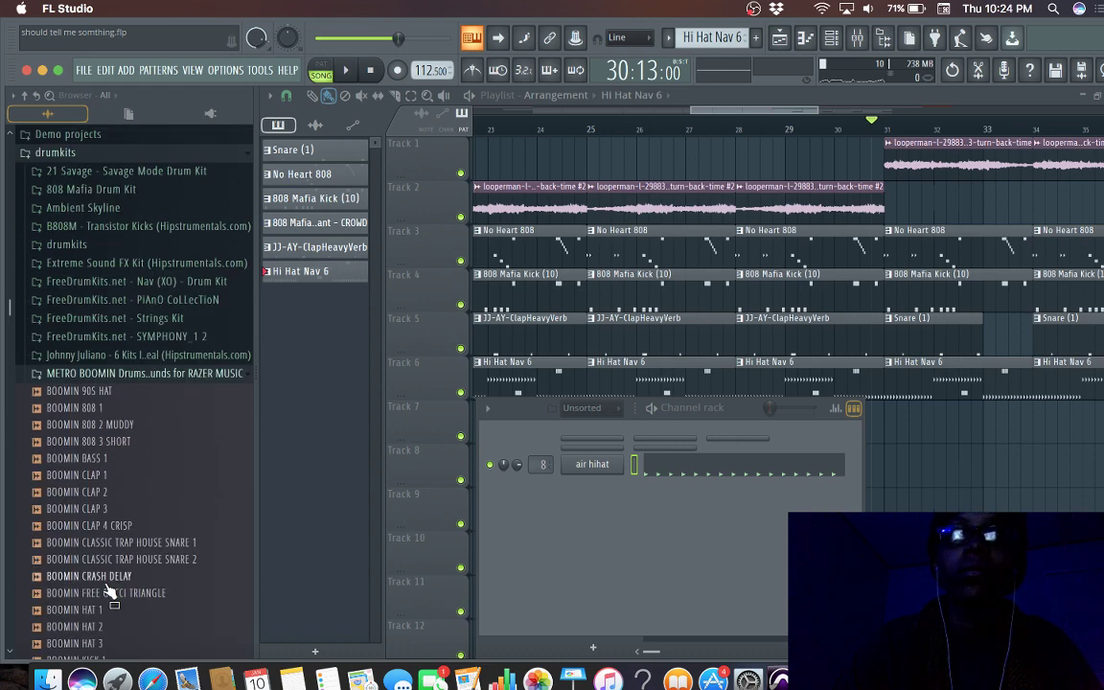
pyautogui.click(138, 376)
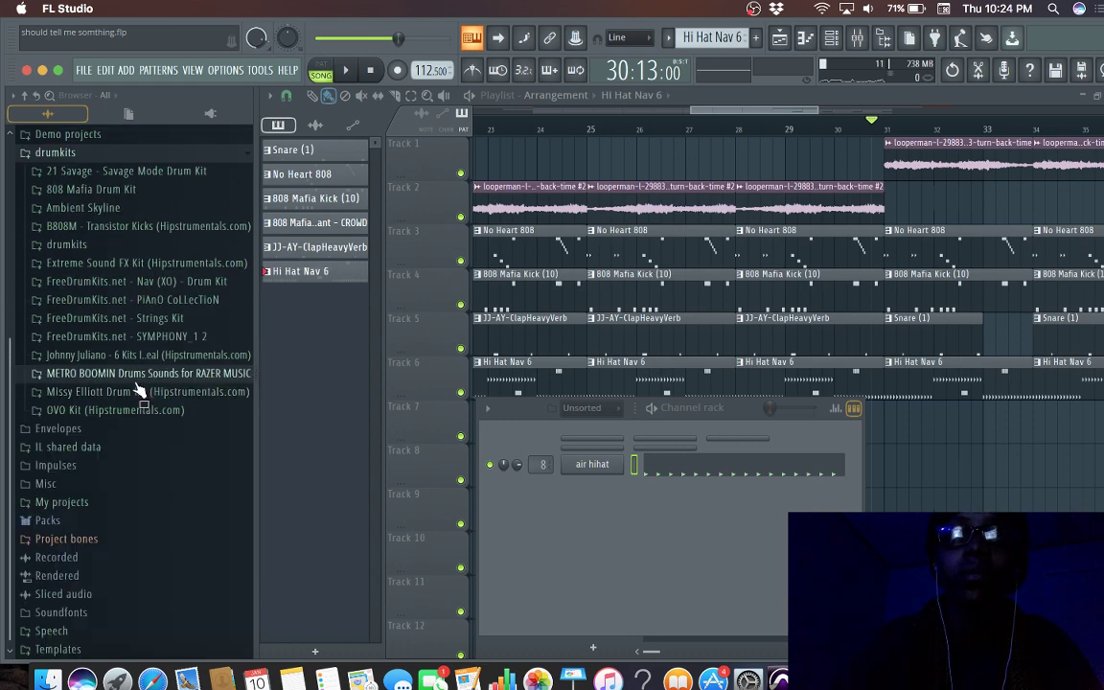
pyautogui.click(141, 378)
pyautogui.click(141, 391)
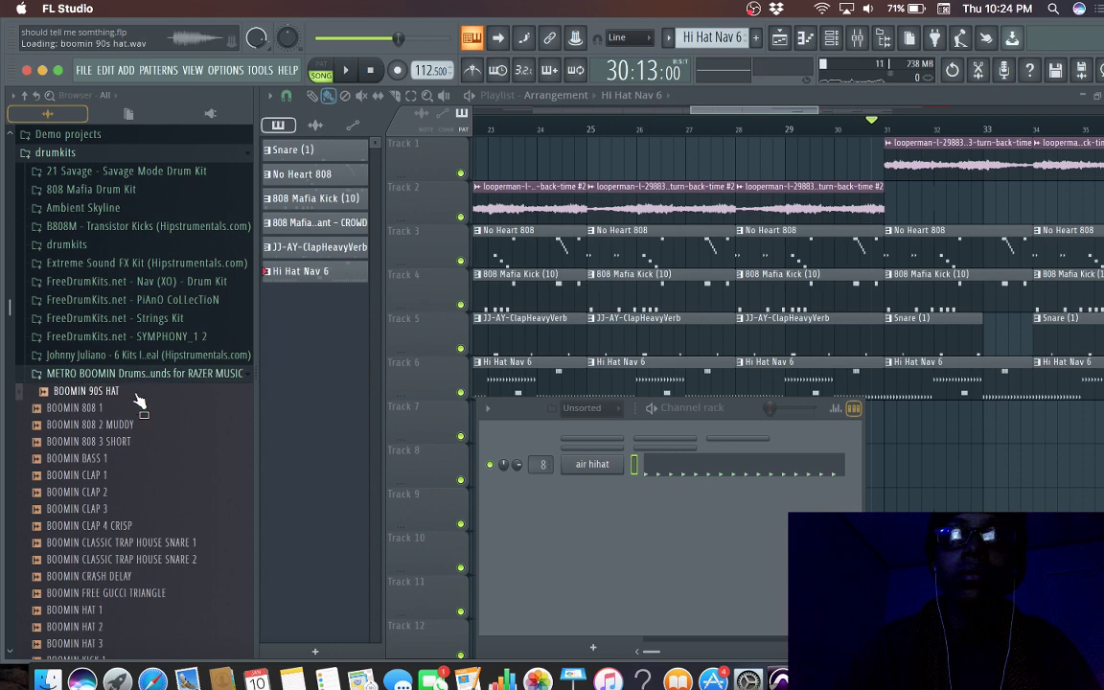
pyautogui.moveTo(106, 610); pyautogui.dragTo(616, 473)
pyautogui.press('space')
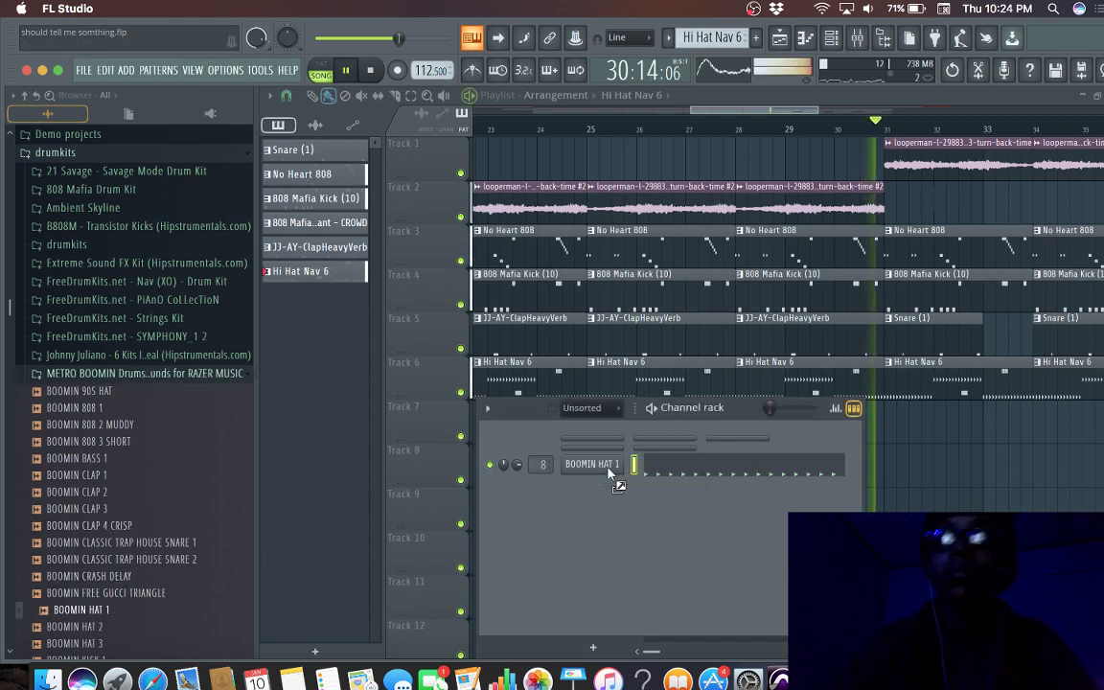
# Step: Open the BOOMIN HAT 1 channel's volume envelope settings while the arrangement plays
pyautogui.click(683, 466)
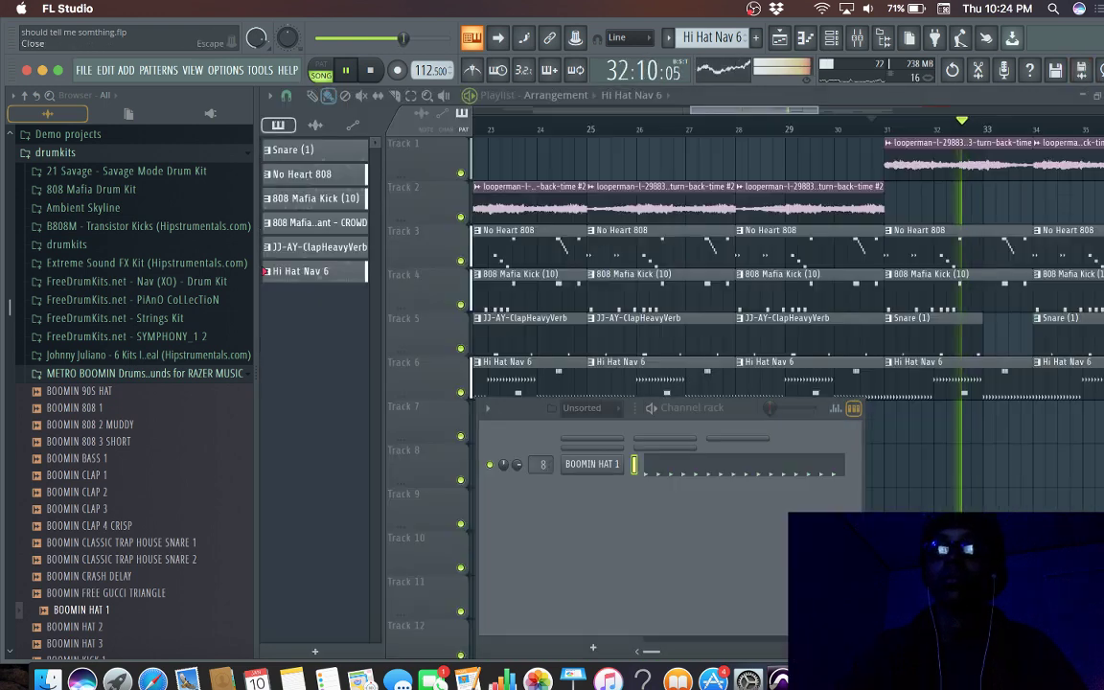
pyautogui.press('F7')
pyautogui.click(604, 466)
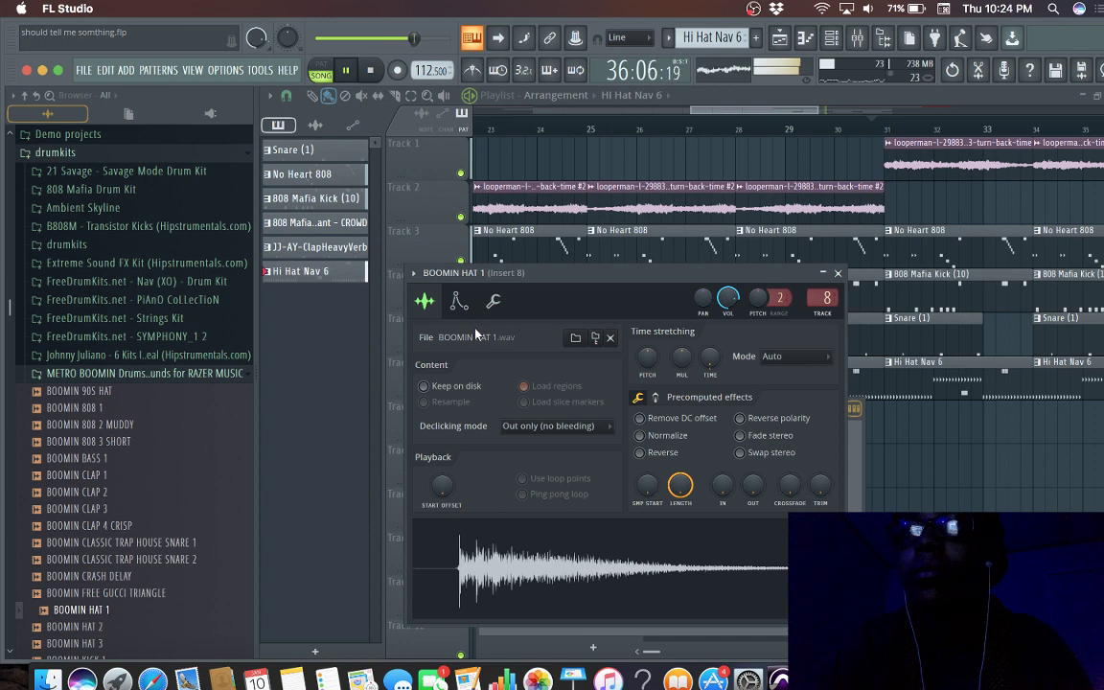
pyautogui.click(459, 301)
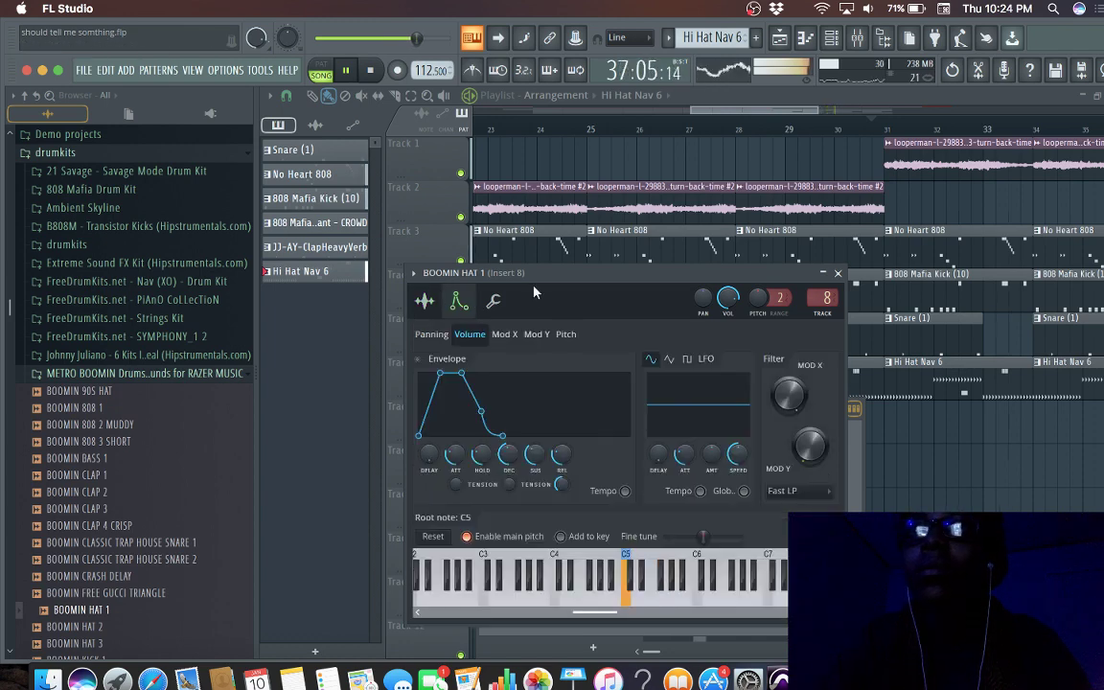
# Step: Set the BOOMIN HAT 1 channel's Cut and By groups to 1 and close its settings
pyautogui.click(495, 301)
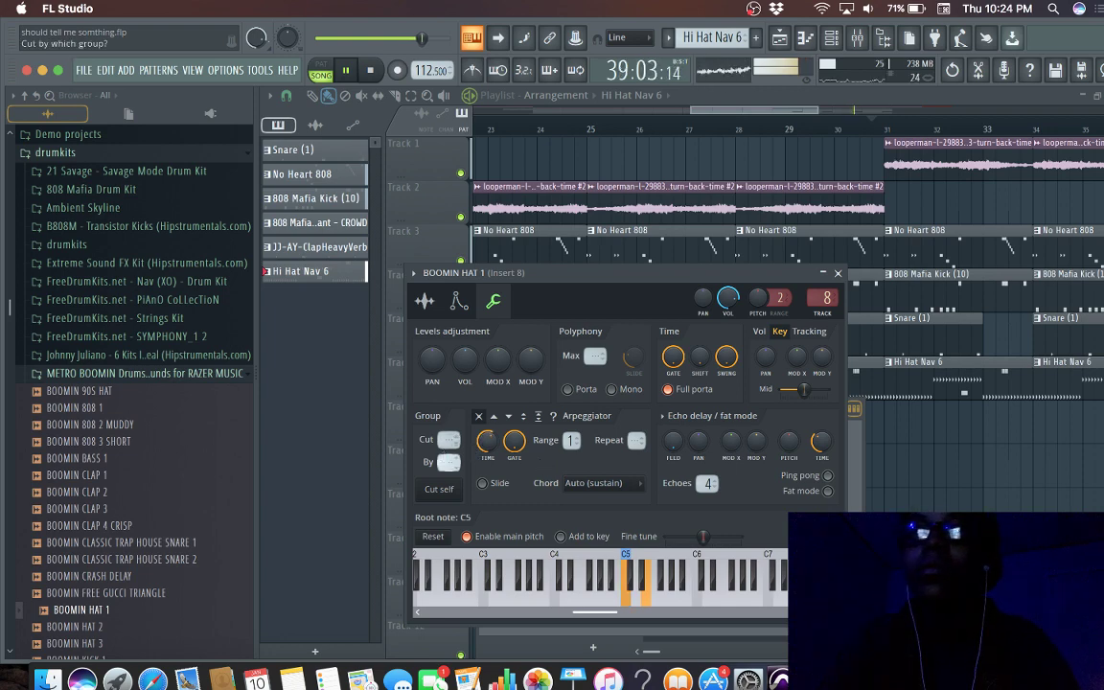
pyautogui.moveTo(445, 458); pyautogui.dragTo(445, 450)
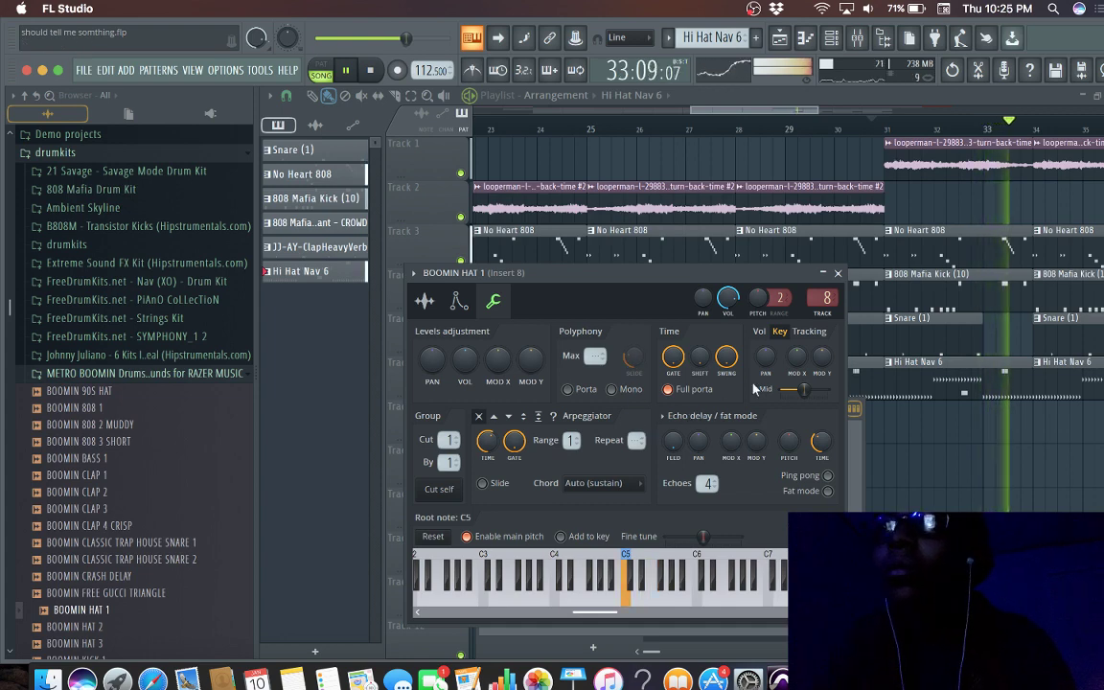
pyautogui.click(836, 273)
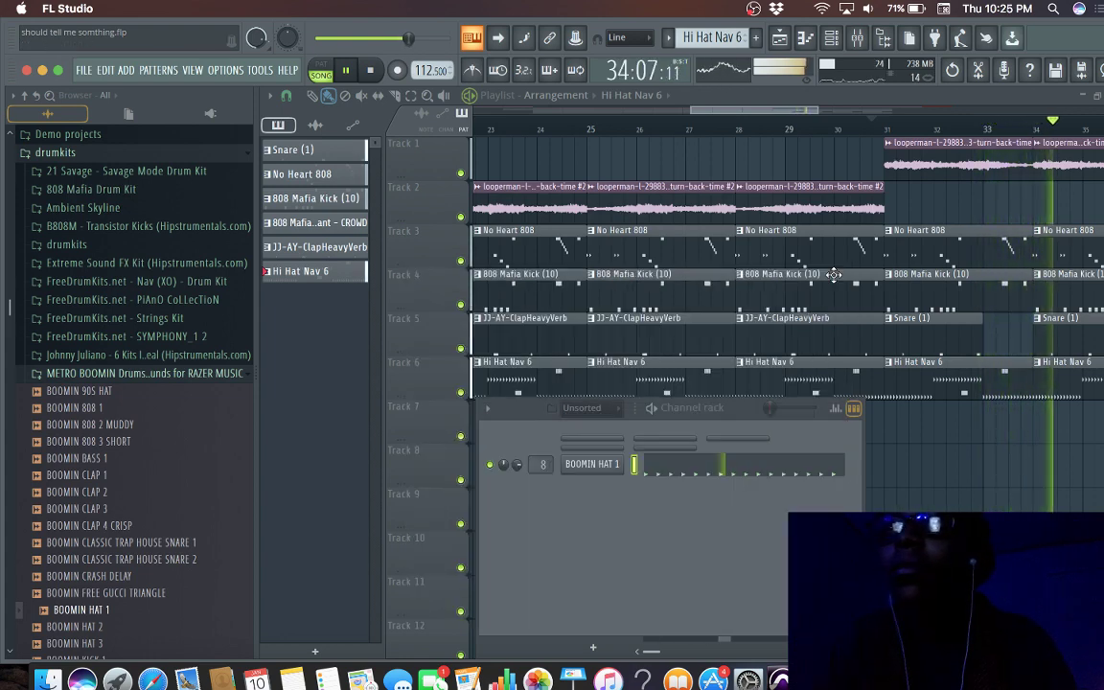
# Step: Preview BOOMIN CLAP 2 and BOOMIN HAT 3, and load BOOMIN HAT 3 into the hi-hat channel
pyautogui.click(96, 492)
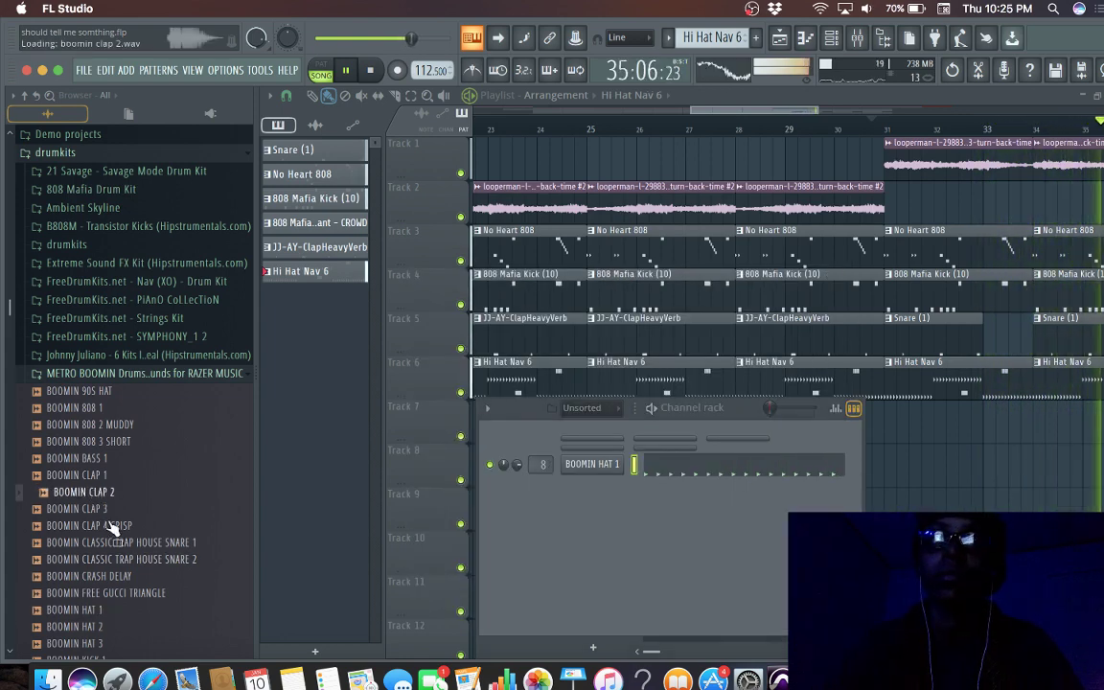
pyautogui.click(121, 643)
pyautogui.moveTo(129, 652); pyautogui.dragTo(618, 471)
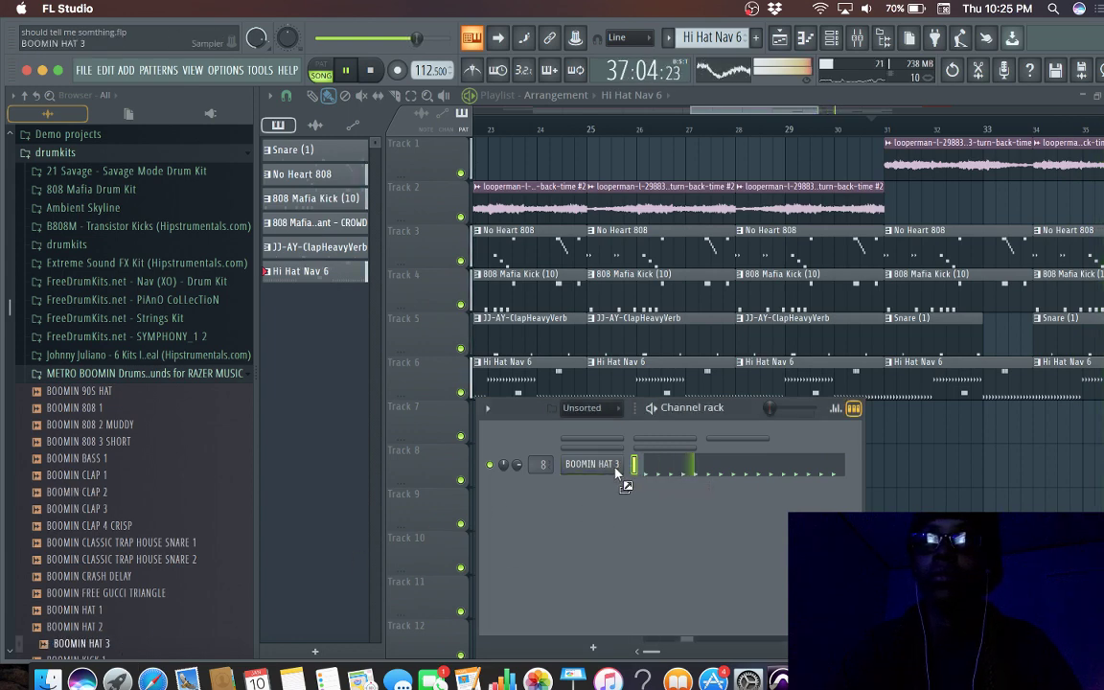
# Step: Clear the BOOMIN HAT 3 channel's Cut and By groups, close its settings, and stop playback
pyautogui.rightClick(619, 472)
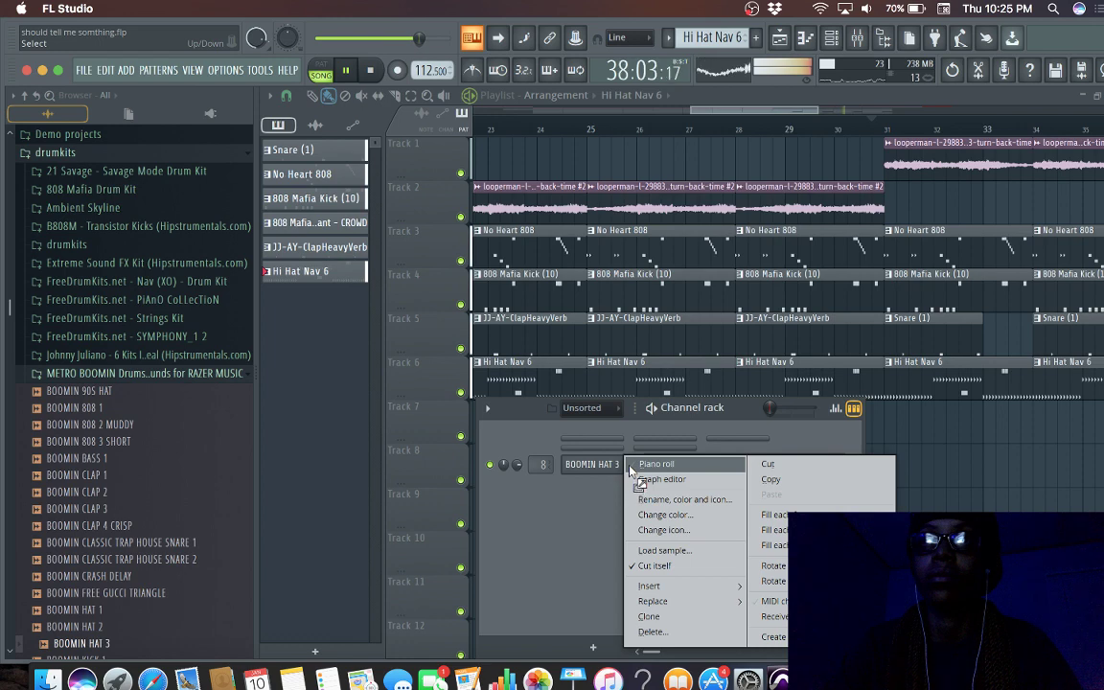
pyautogui.click(592, 463)
pyautogui.click(592, 464)
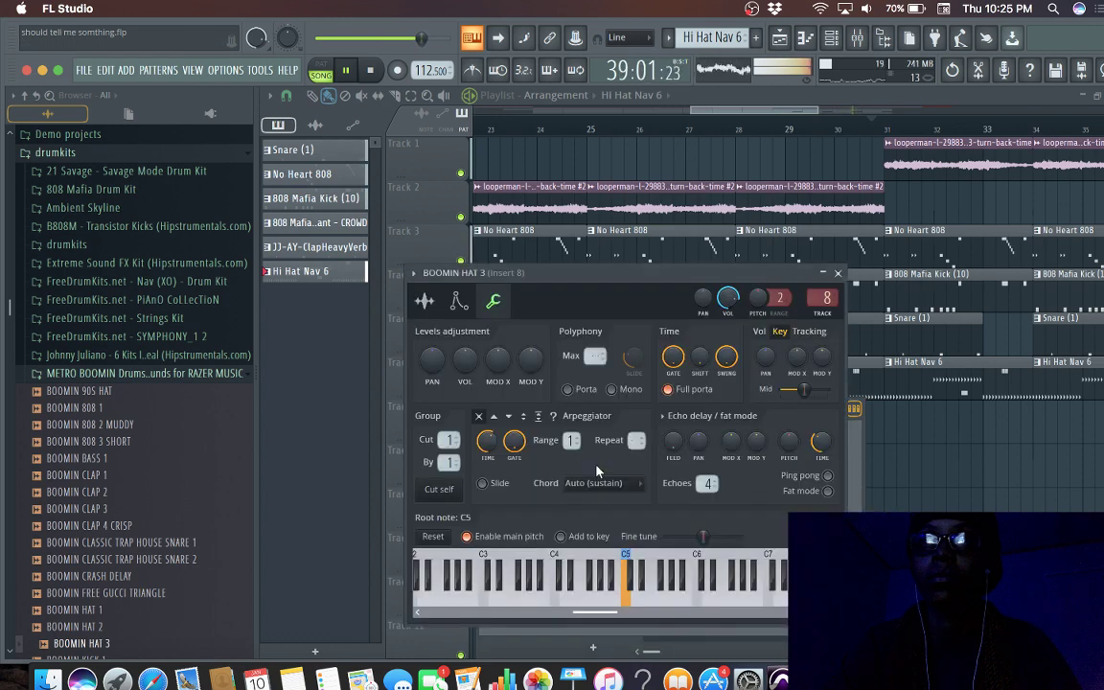
pyautogui.scroll(1, 449, 465)
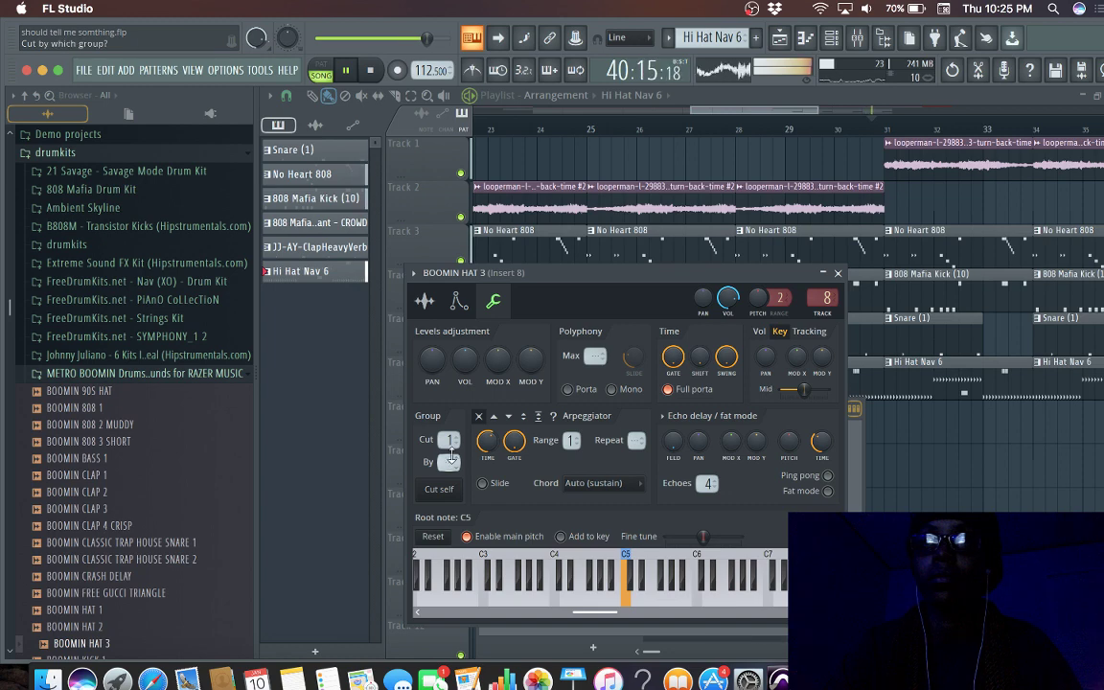
pyautogui.scroll(1, 449, 439)
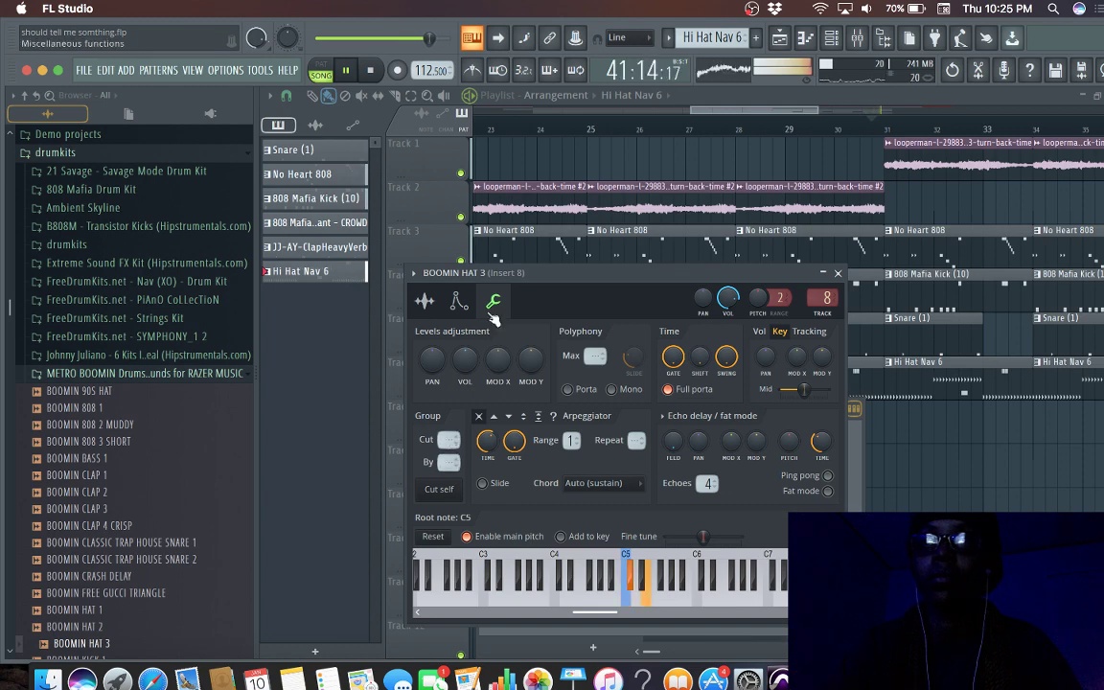
pyautogui.click(837, 273)
pyautogui.press('space')
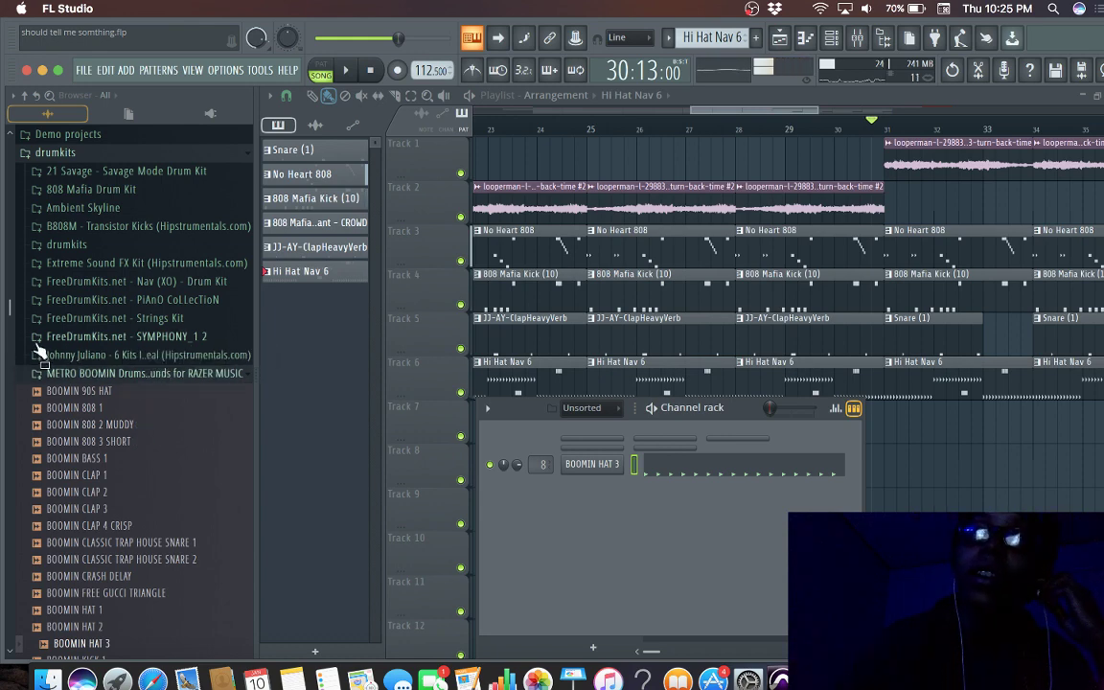
# Step: Look through the 21 Savage drum kit and open the JJ - Ah Yeah Bwoi Kit folder in the Johnny Juliano kits
pyautogui.scroll(4, 10, 288)
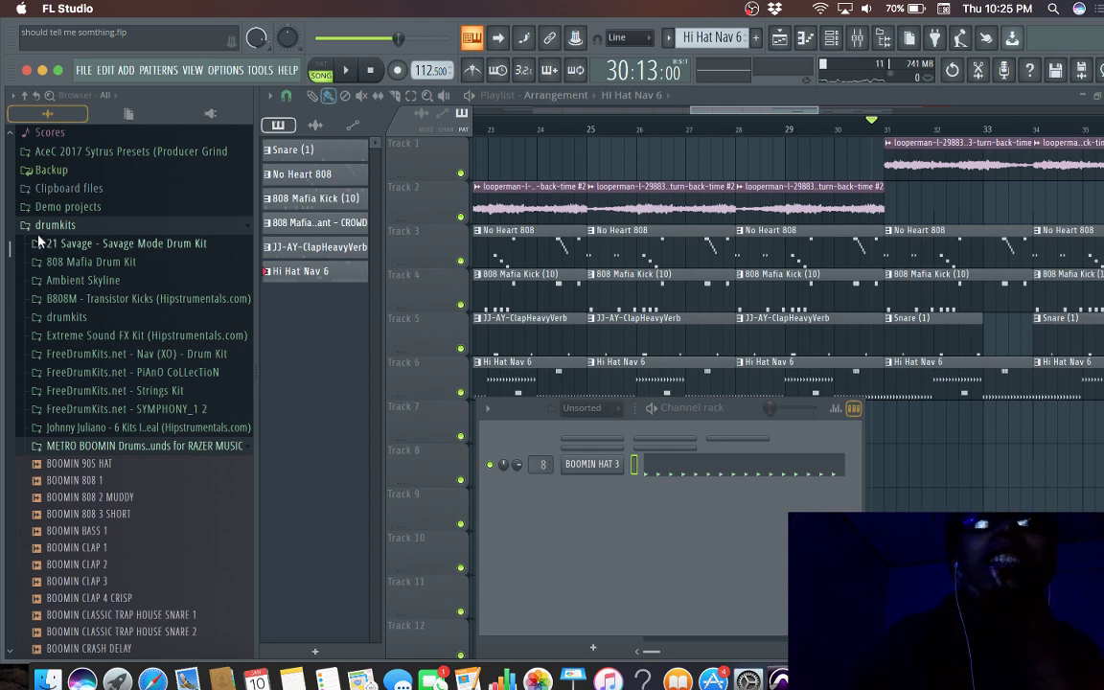
pyautogui.click(38, 242)
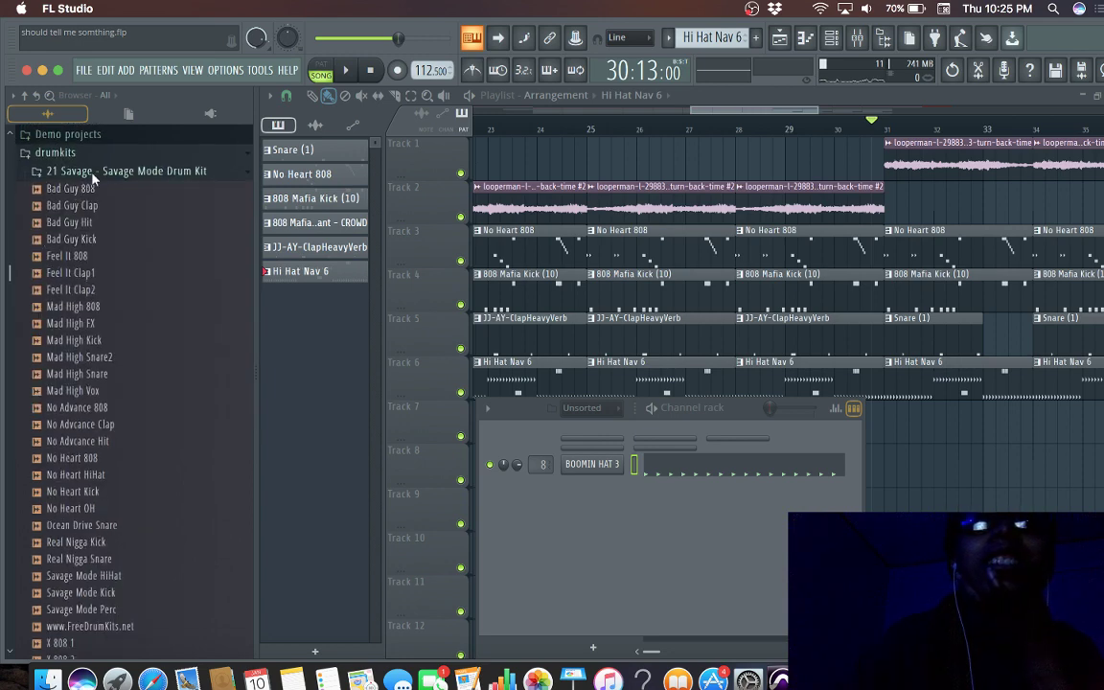
pyautogui.click(92, 173)
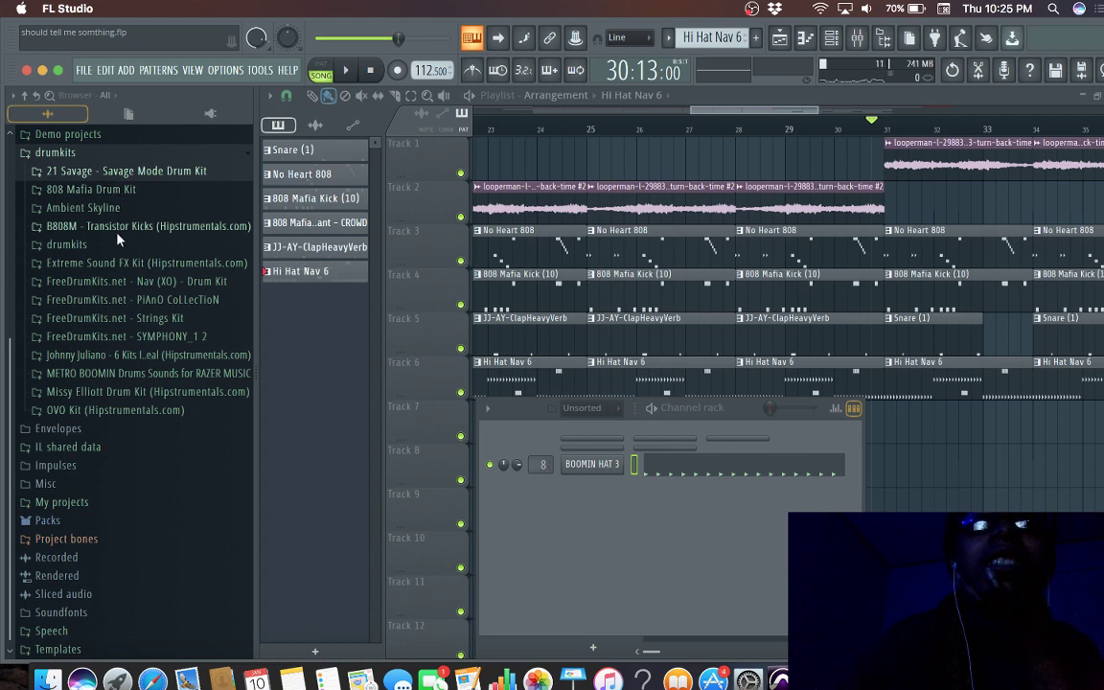
pyautogui.click(117, 360)
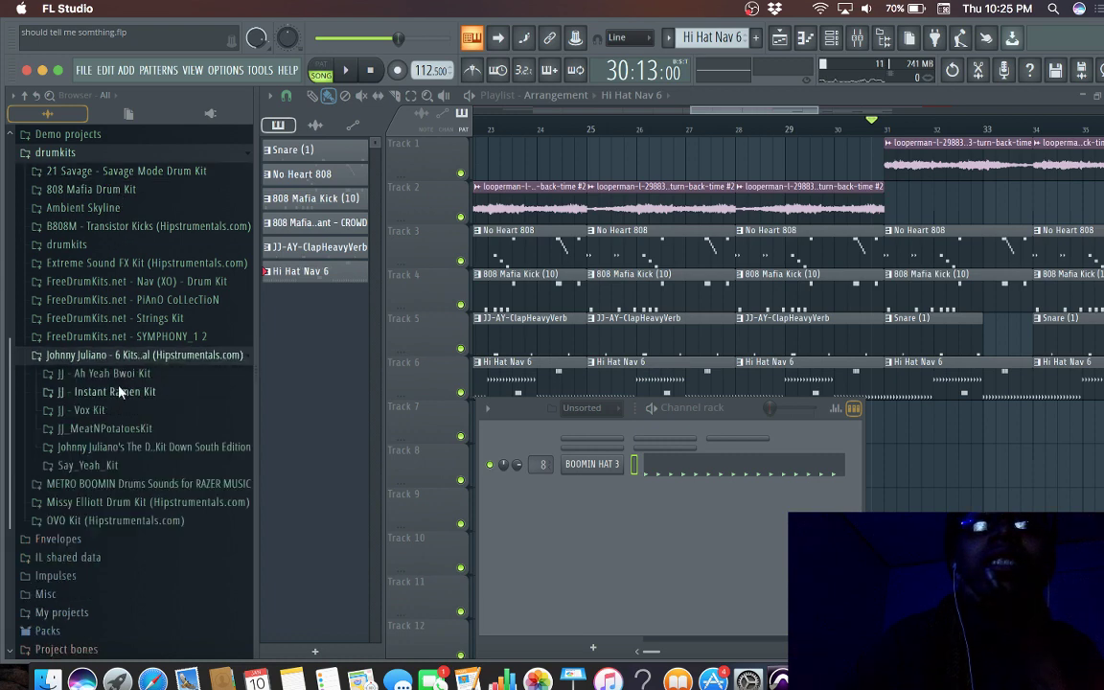
pyautogui.click(115, 376)
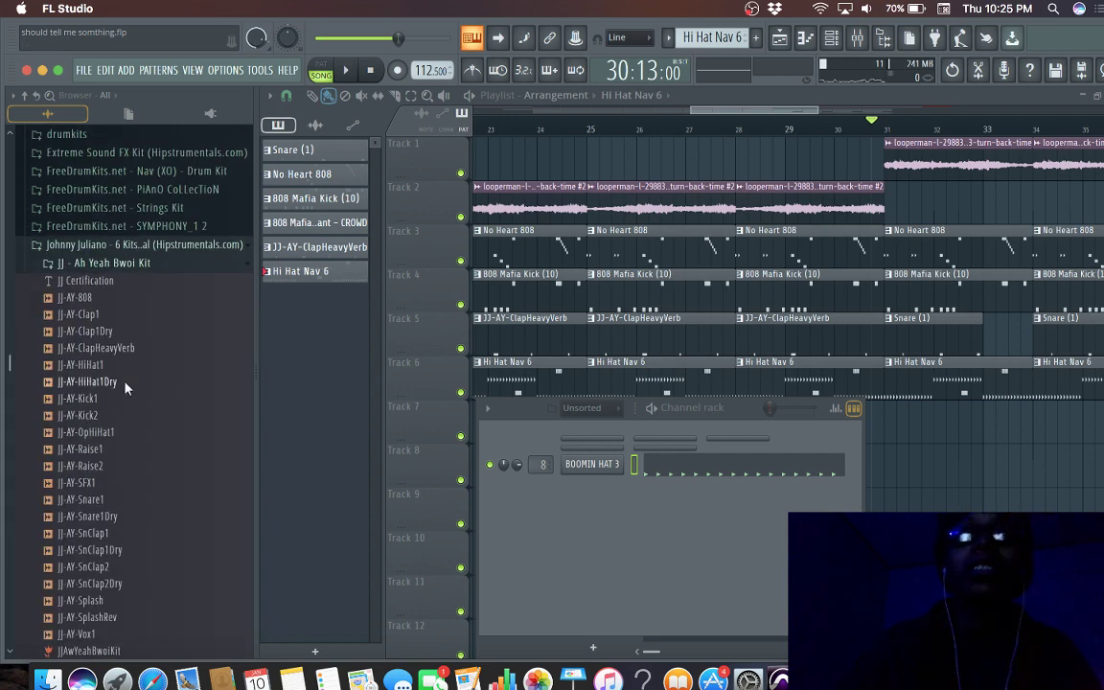
# Step: Preview JJ-AY-Snare1, JJ-AY-Kick1 and the JJ-AY hi-hats, load JJ-AY-HiHat1 into the hi-hat channel, and play the arrangement
pyautogui.click(134, 506)
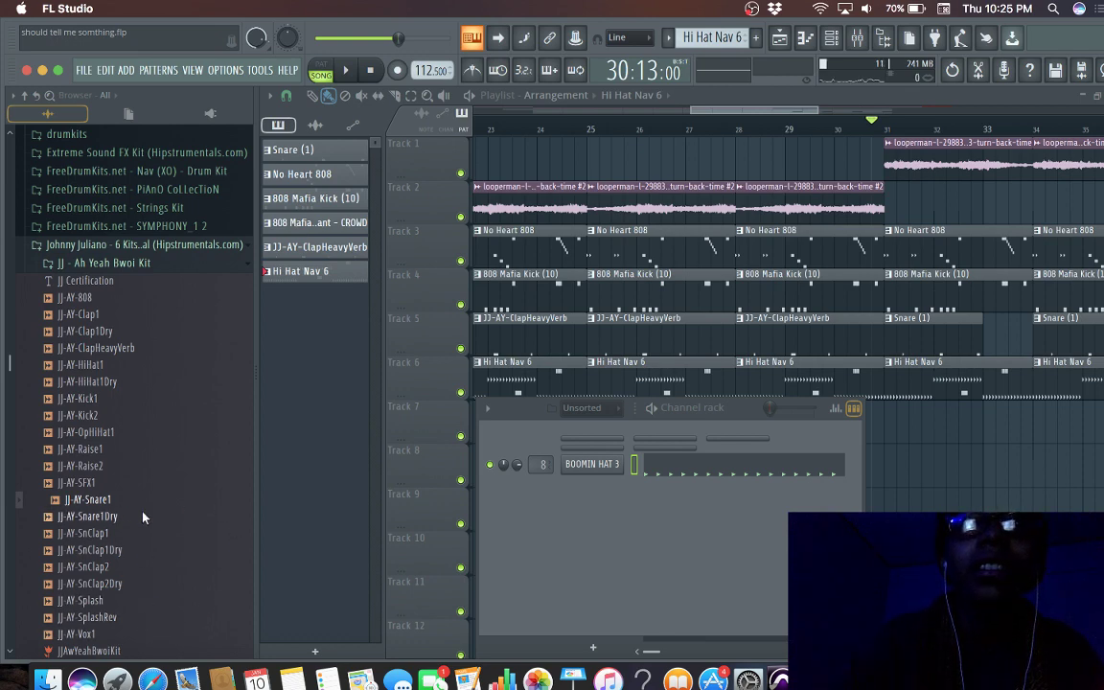
pyautogui.click(137, 398)
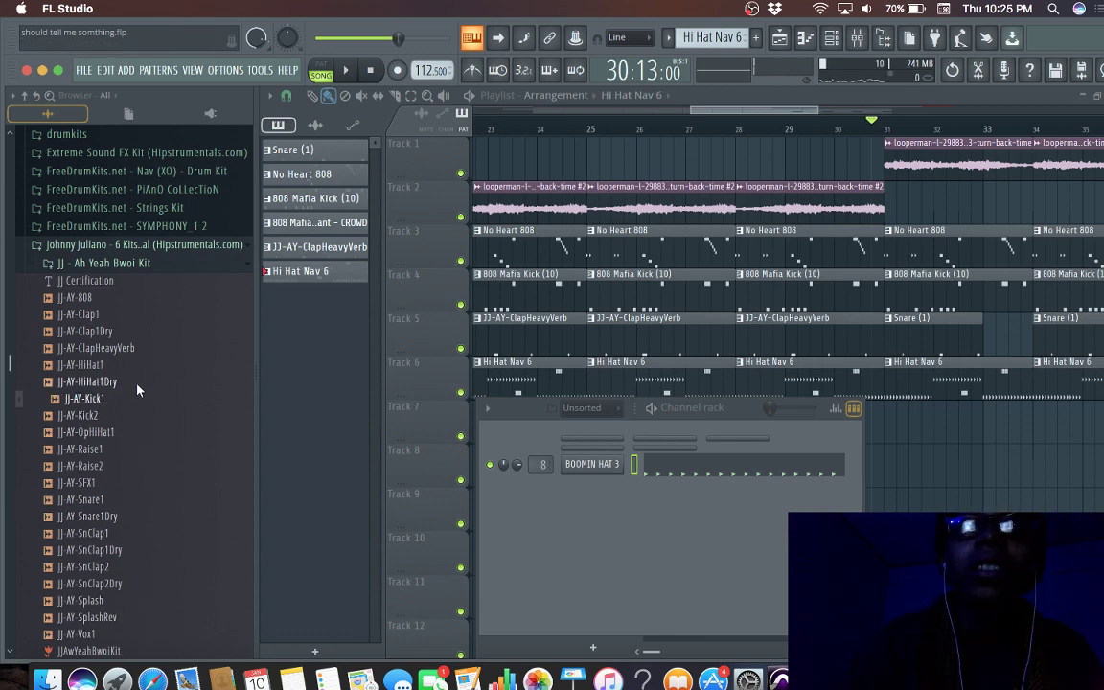
pyautogui.click(135, 382)
pyautogui.click(137, 367)
pyautogui.moveTo(137, 375); pyautogui.dragTo(581, 475)
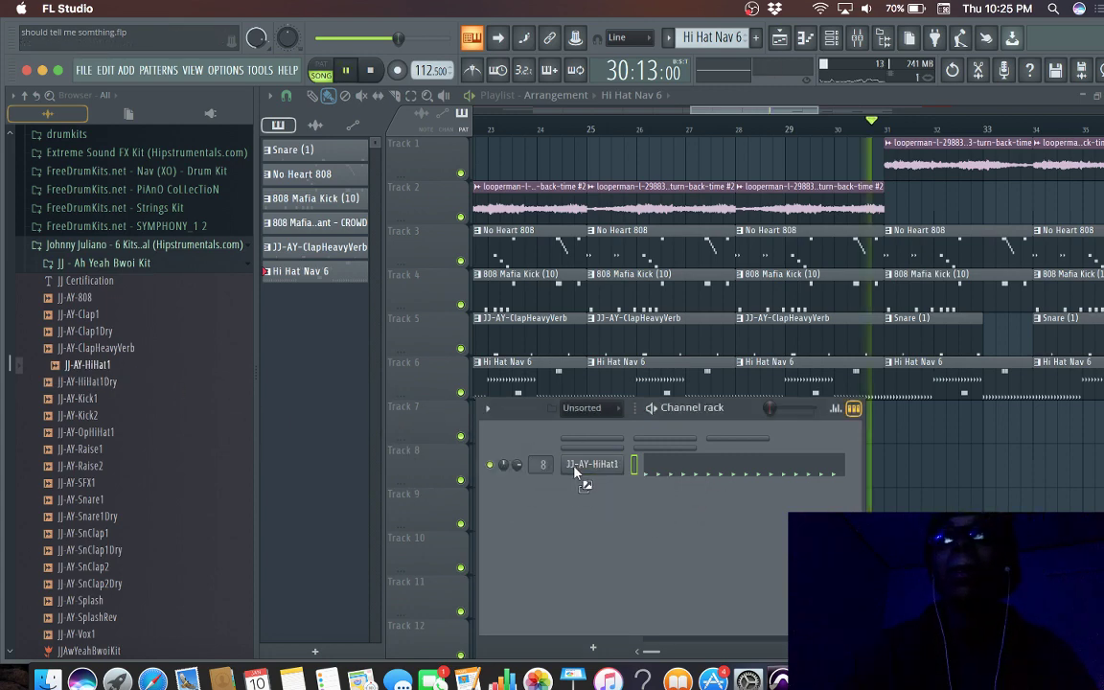
pyautogui.press('space')
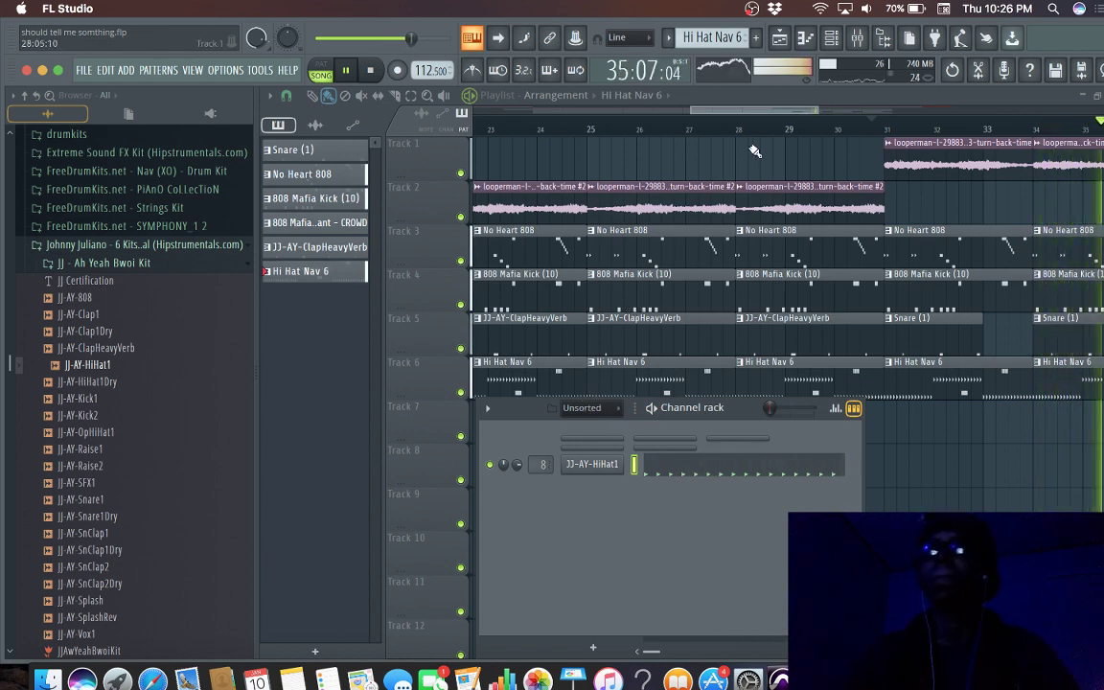
# Step: Stop playback and add a Sytrus synth as a new channel in the channel rack
pyautogui.click(840, 43)
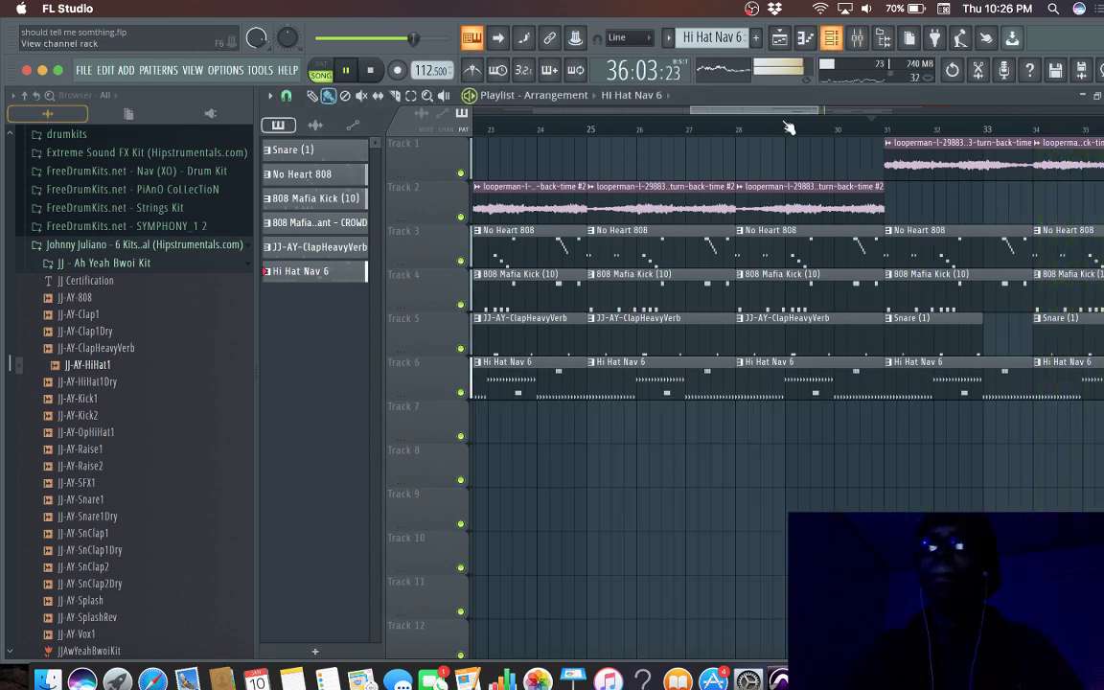
pyautogui.press('space')
pyautogui.press('F6')
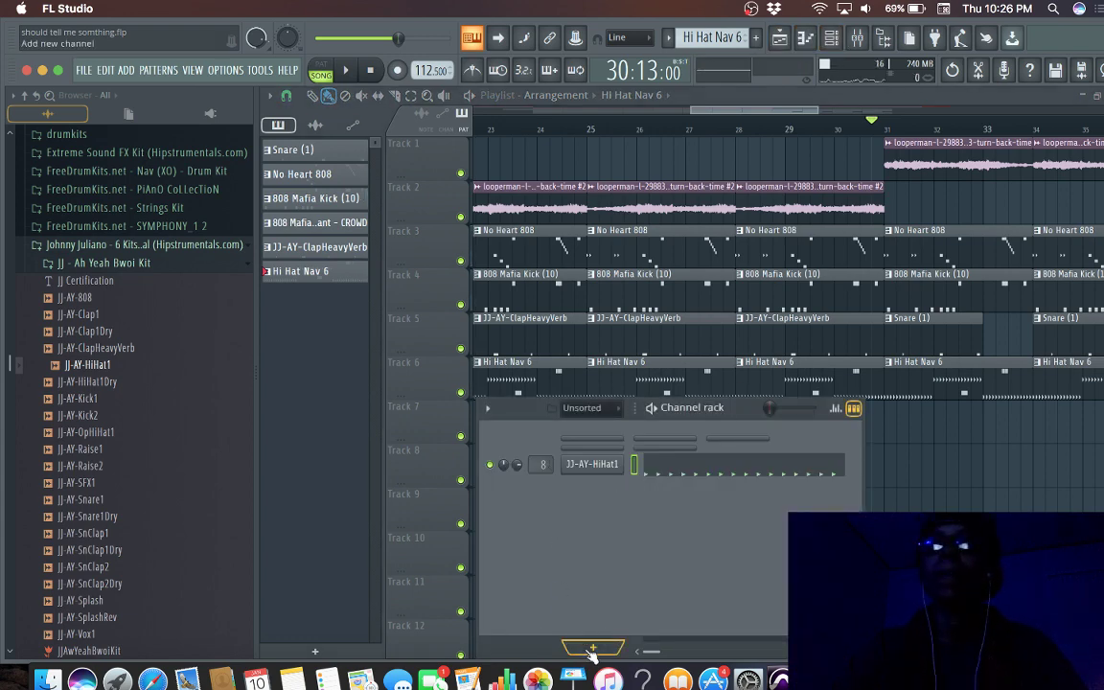
pyautogui.click(592, 647)
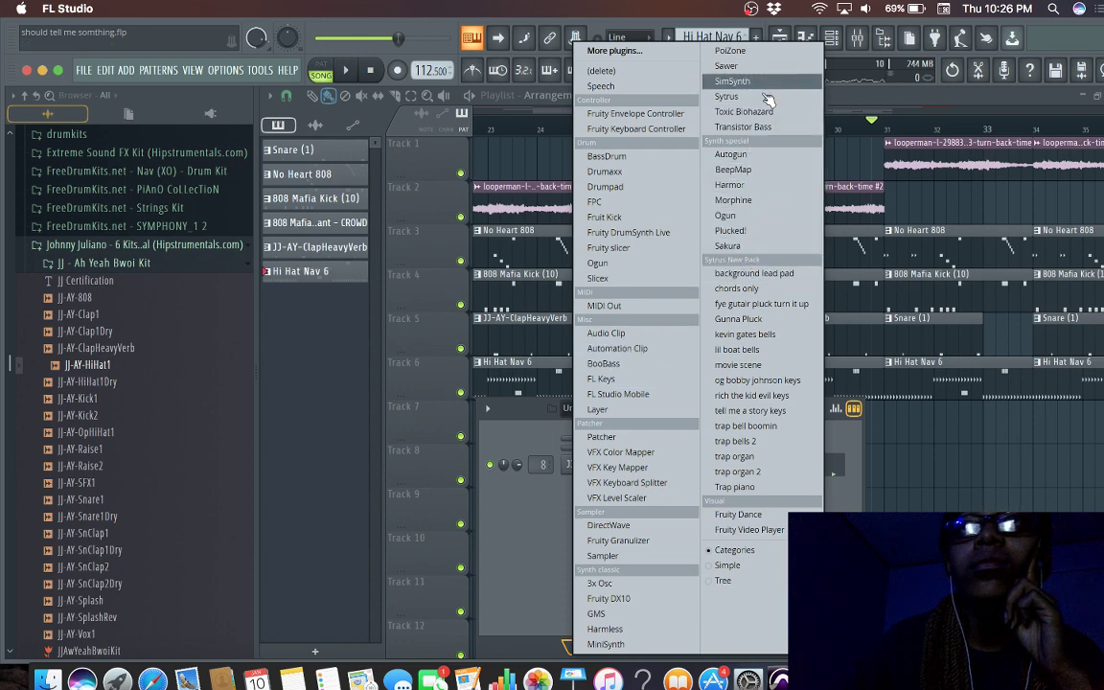
pyautogui.click(757, 97)
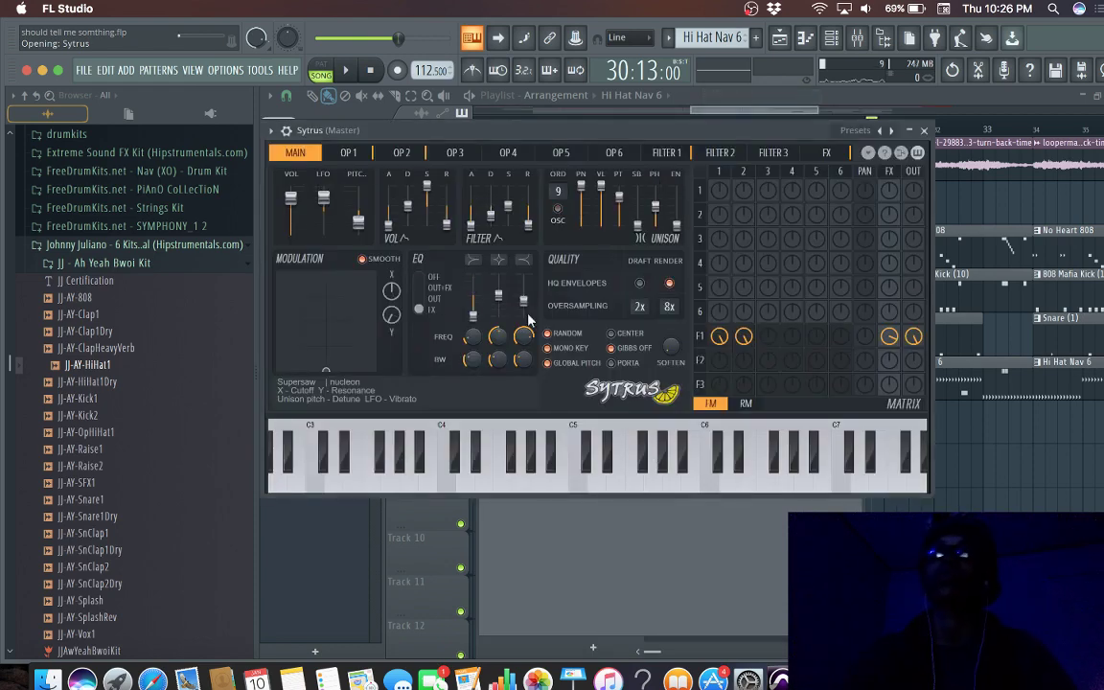
# Step: Play the arrangement and try out notes over it with Sytrus's default sound
pyautogui.press('space')
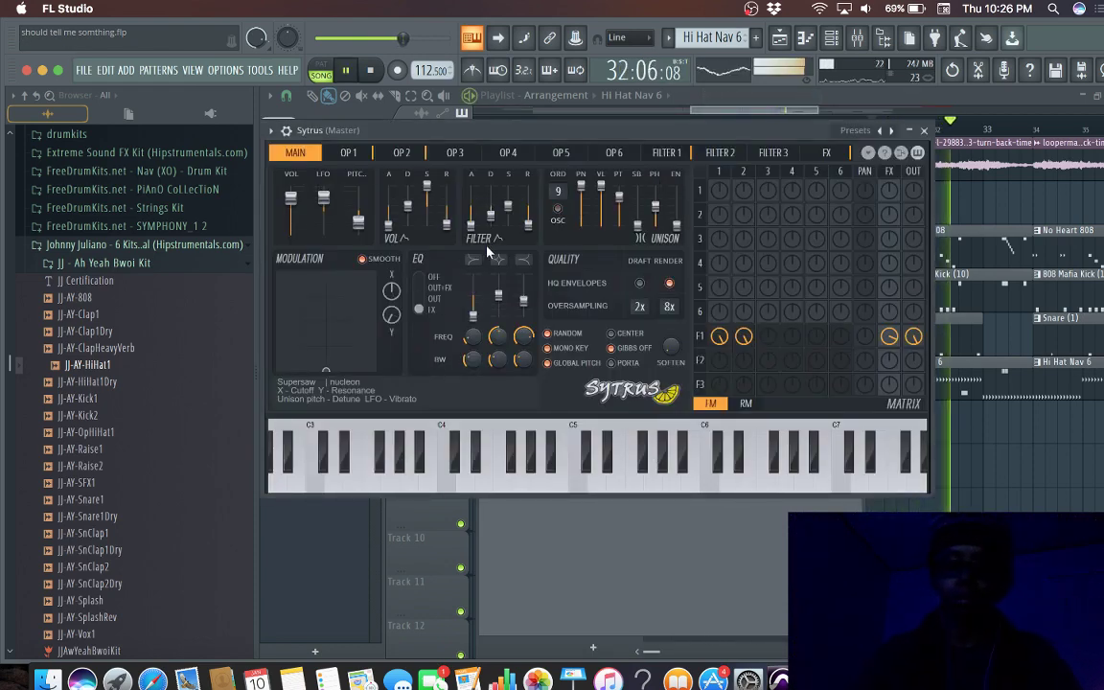
pyautogui.press('j')
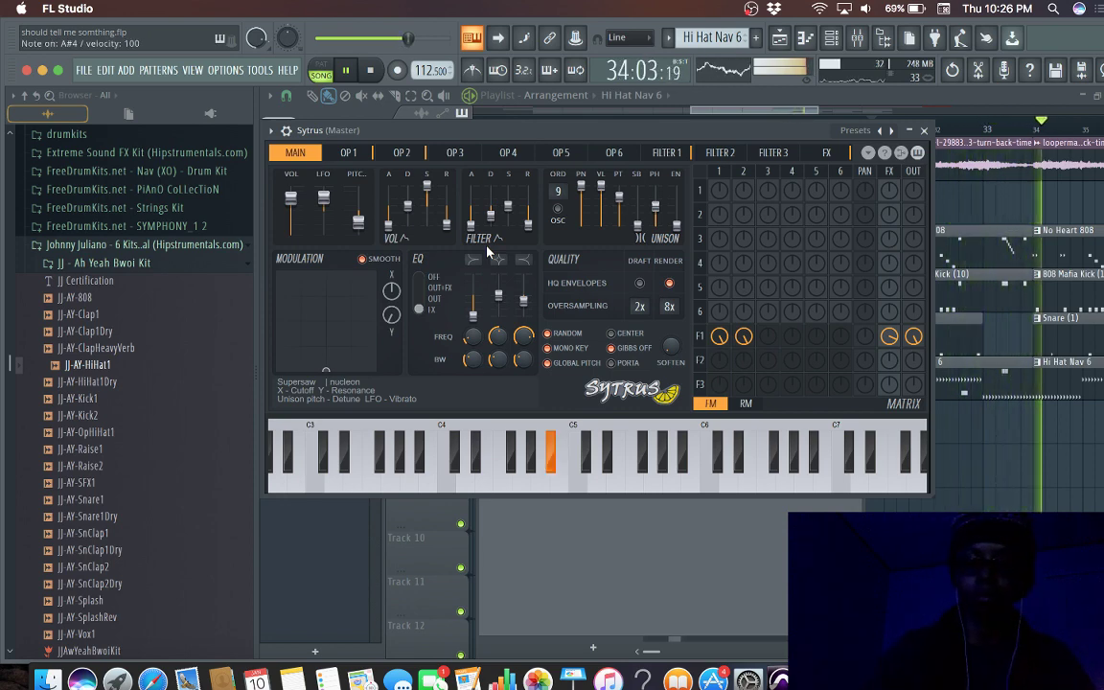
pyautogui.press('o')
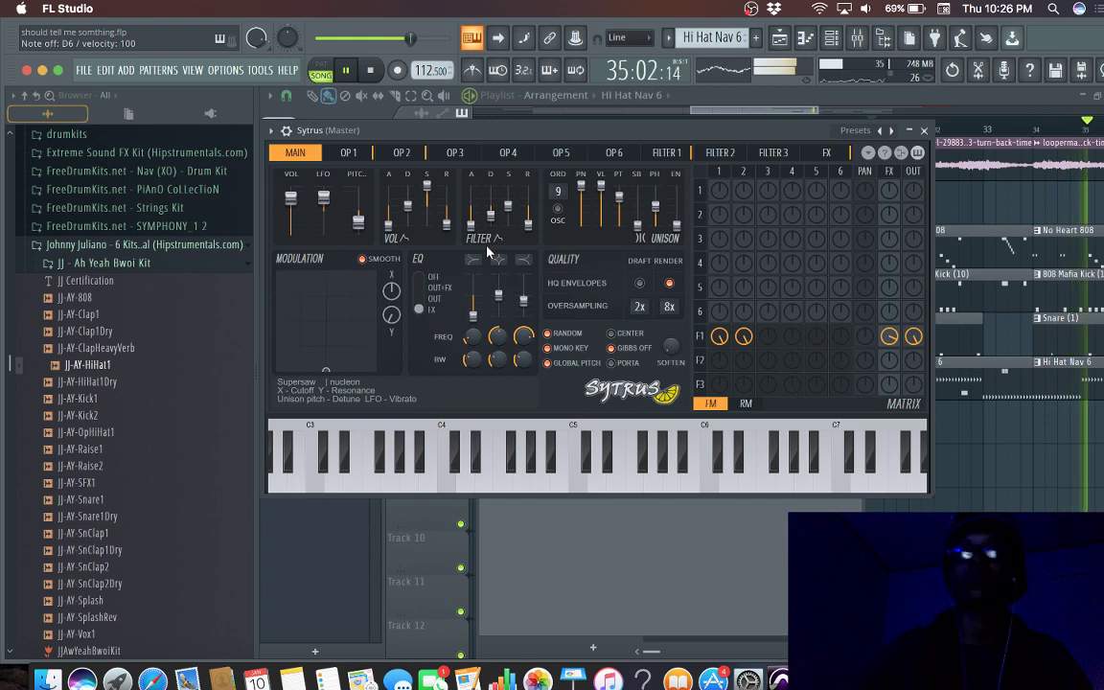
# Step: Load the Oceaxe pad preset in Sytrus, try notes over the playing arrangement, and close the synth window
pyautogui.click(855, 139)
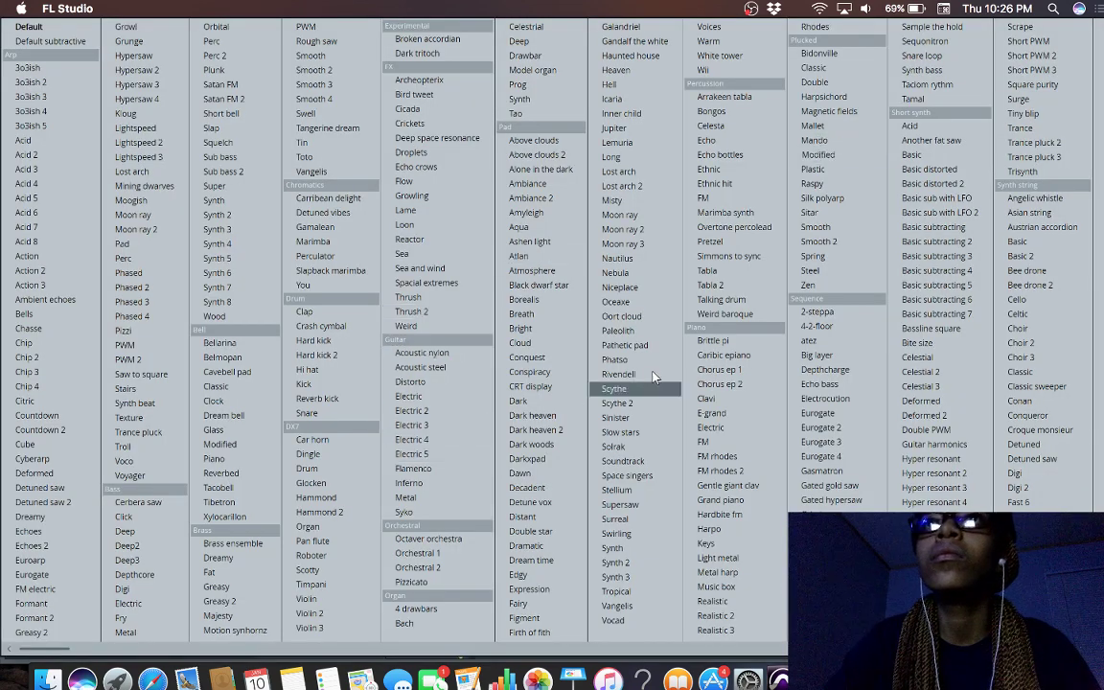
pyautogui.click(628, 301)
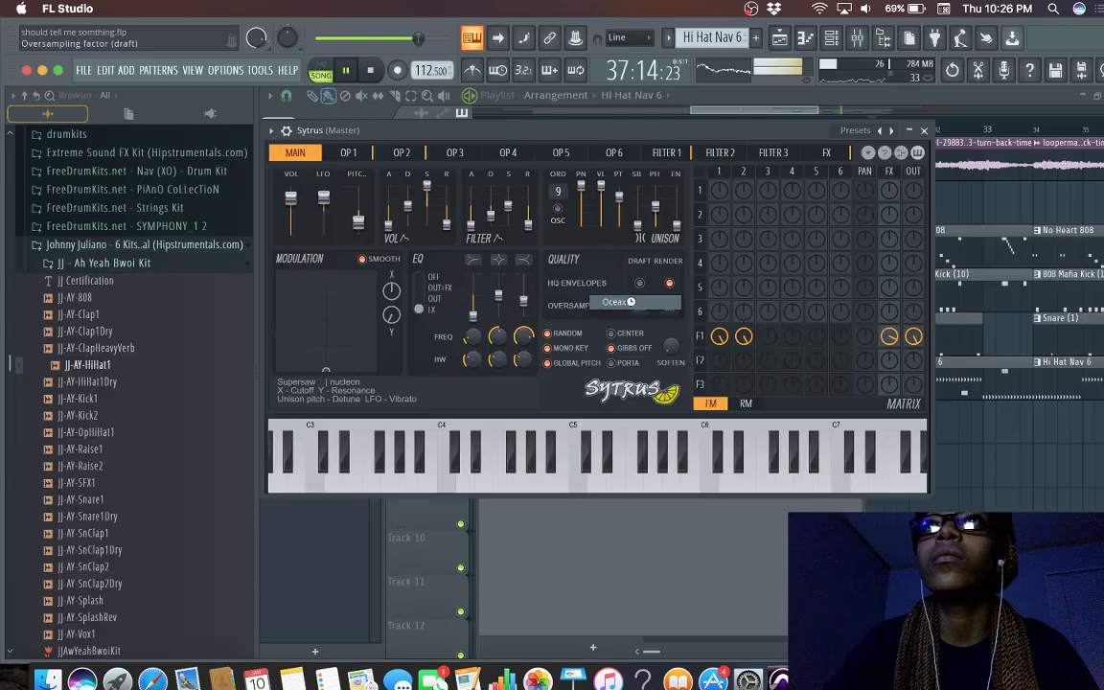
pyautogui.press('s')
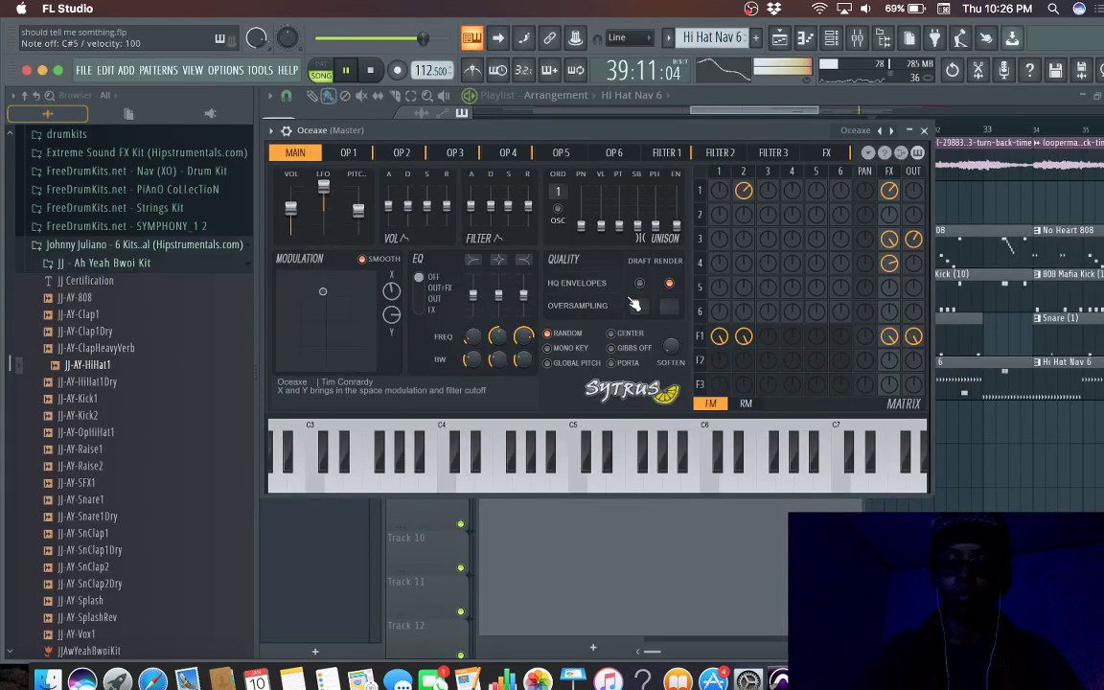
pyautogui.press('w')
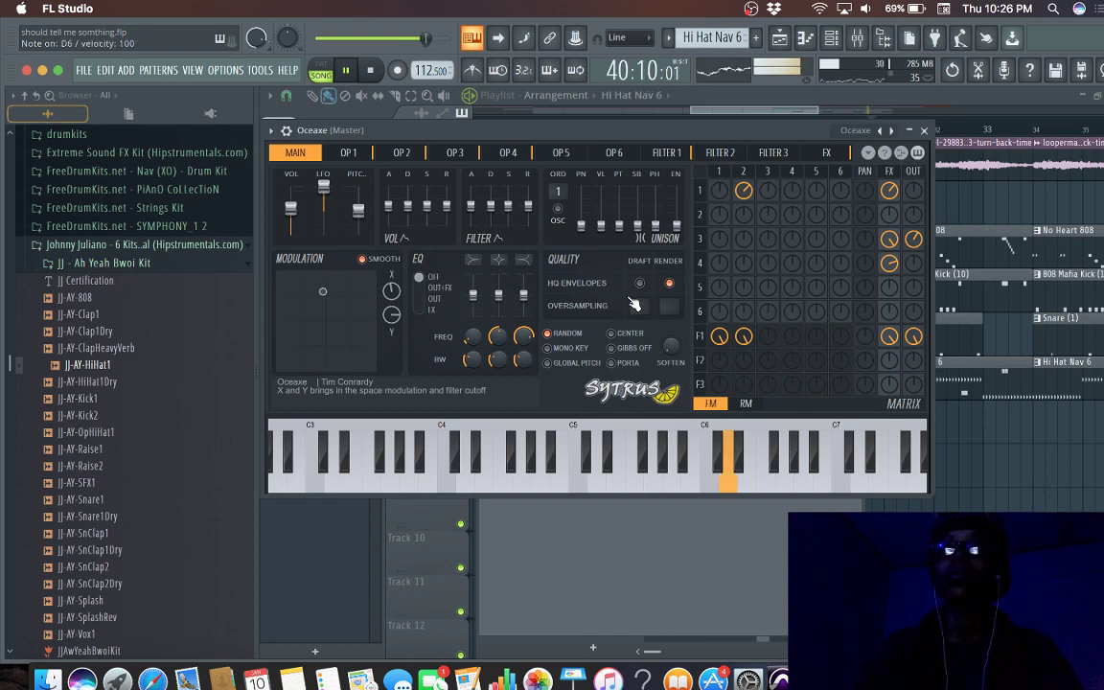
pyautogui.press('e')
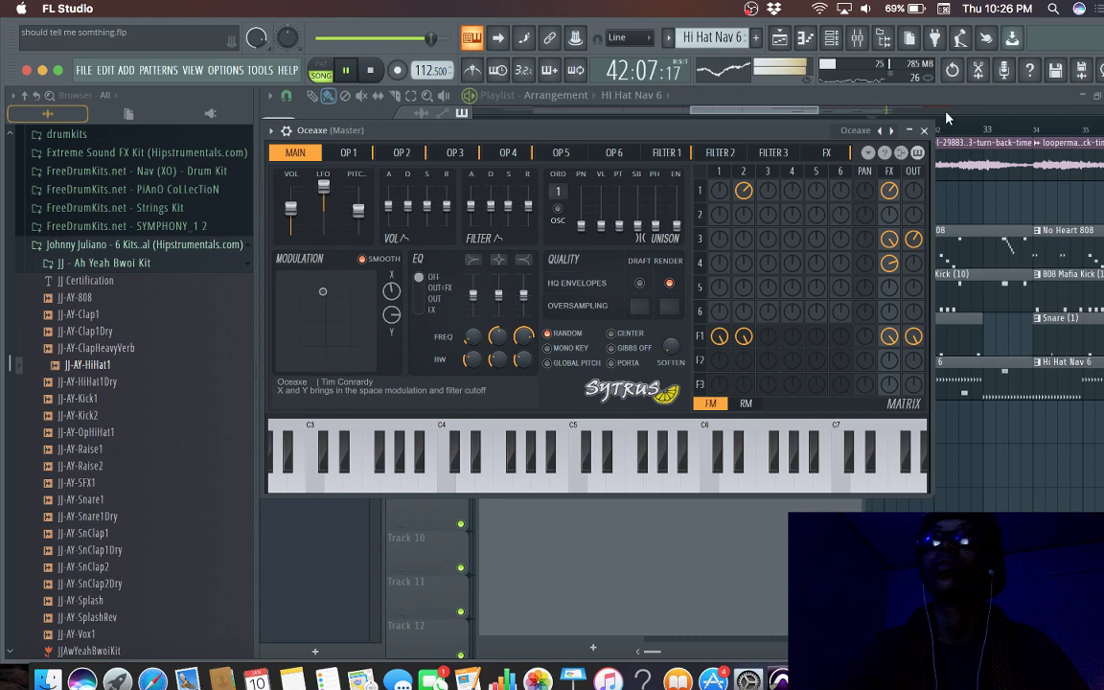
pyautogui.click(924, 129)
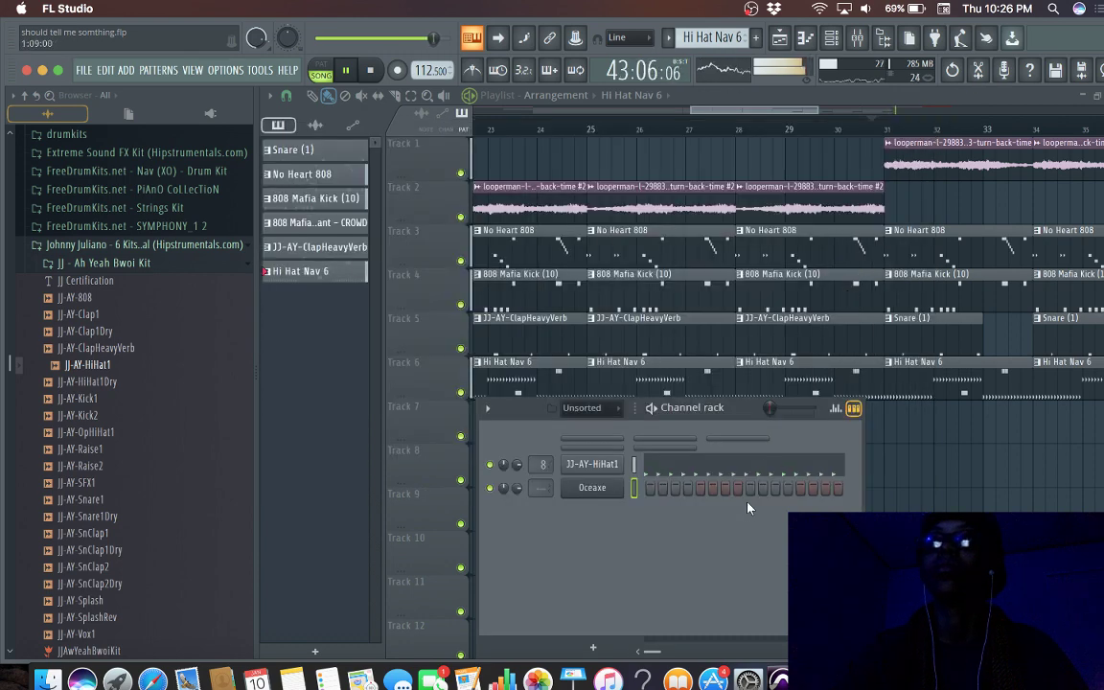
# Step: Stop playback, route the Oceaxe channel to mixer track 9, restart the arrangement, and reopen the synth window
pyautogui.press('space')
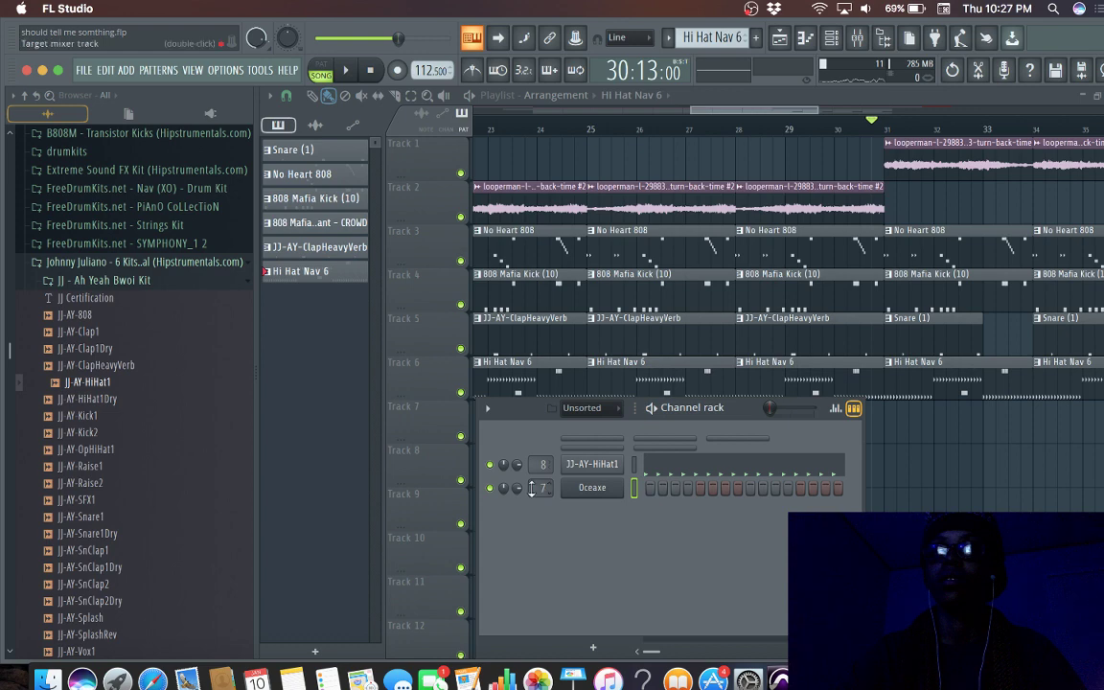
pyautogui.press('space')
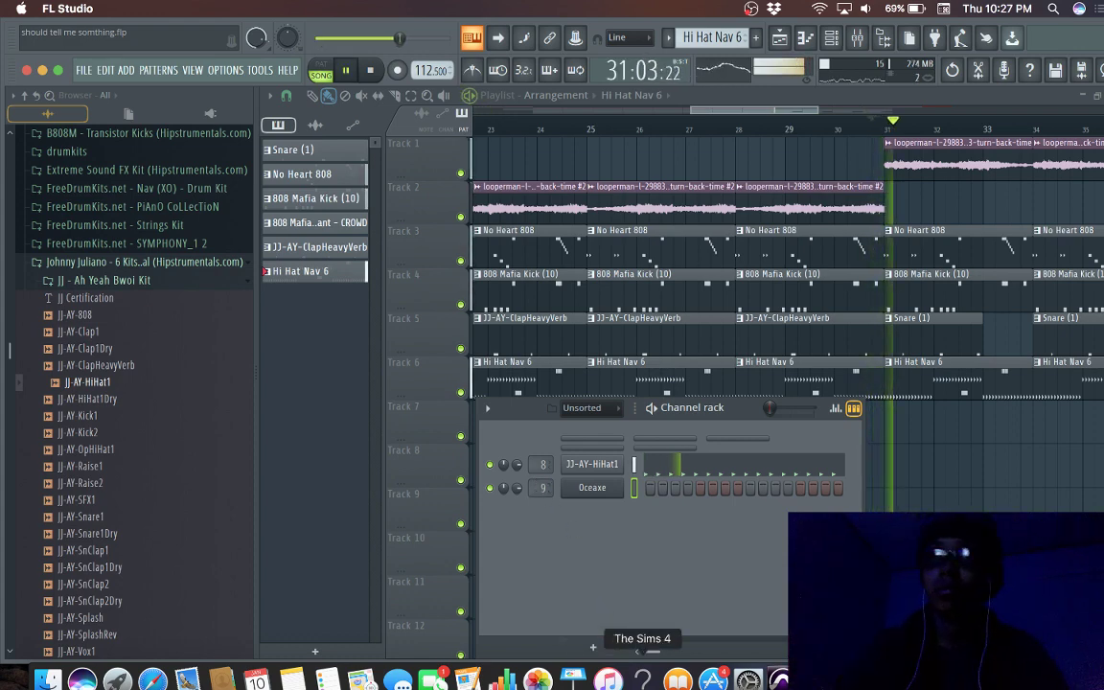
pyautogui.click(613, 490)
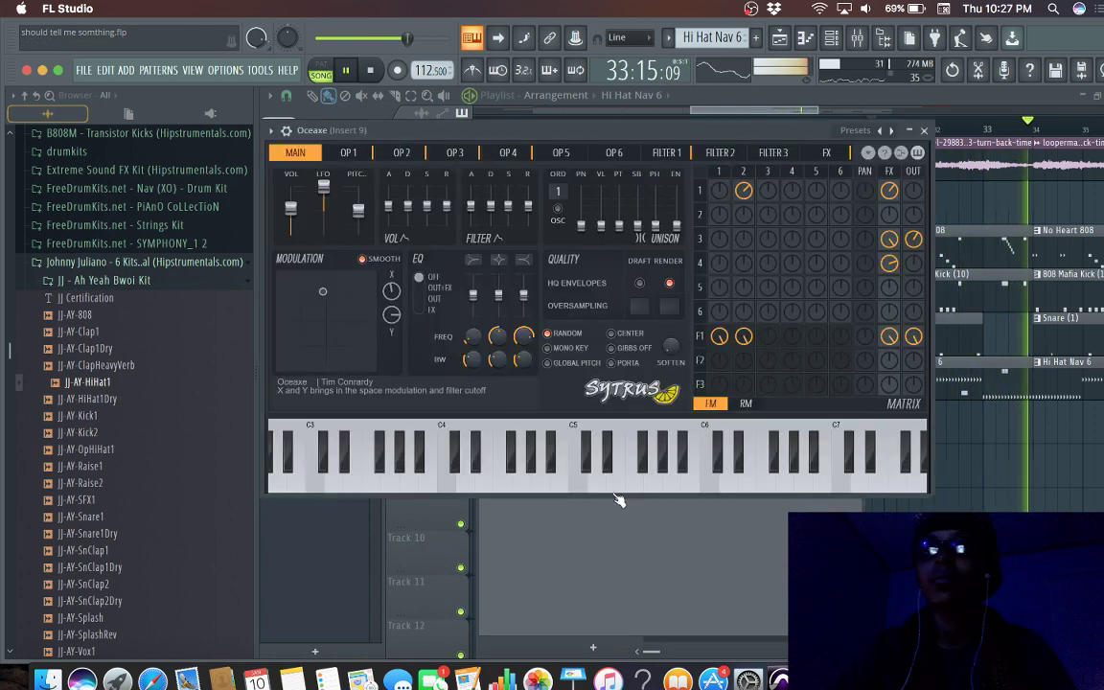
# Step: Step through the Sytrus presets from Oceaxe to Phatso, trying out notes with each over the playing arrangement
pyautogui.click(891, 131)
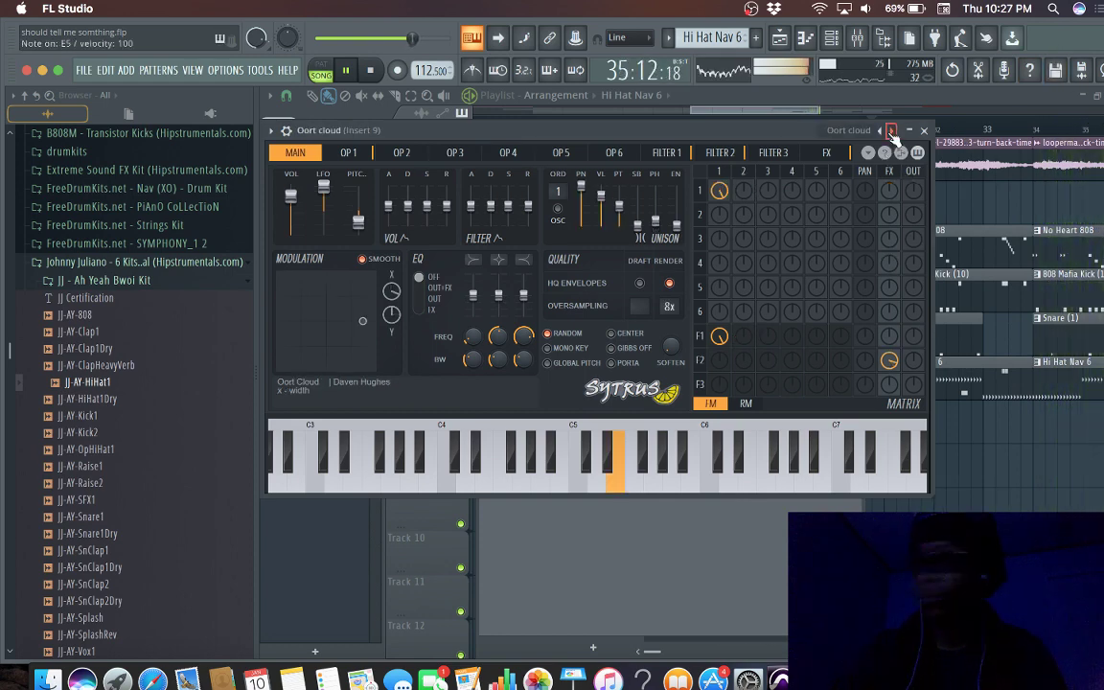
pyautogui.click(891, 131)
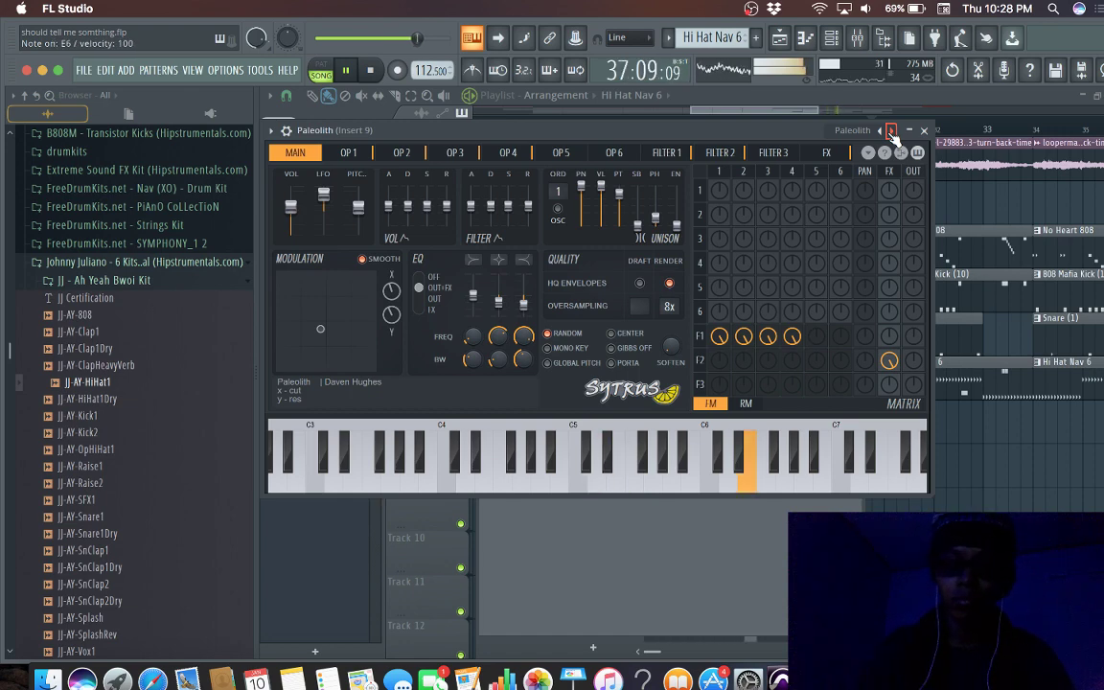
pyautogui.click(891, 131)
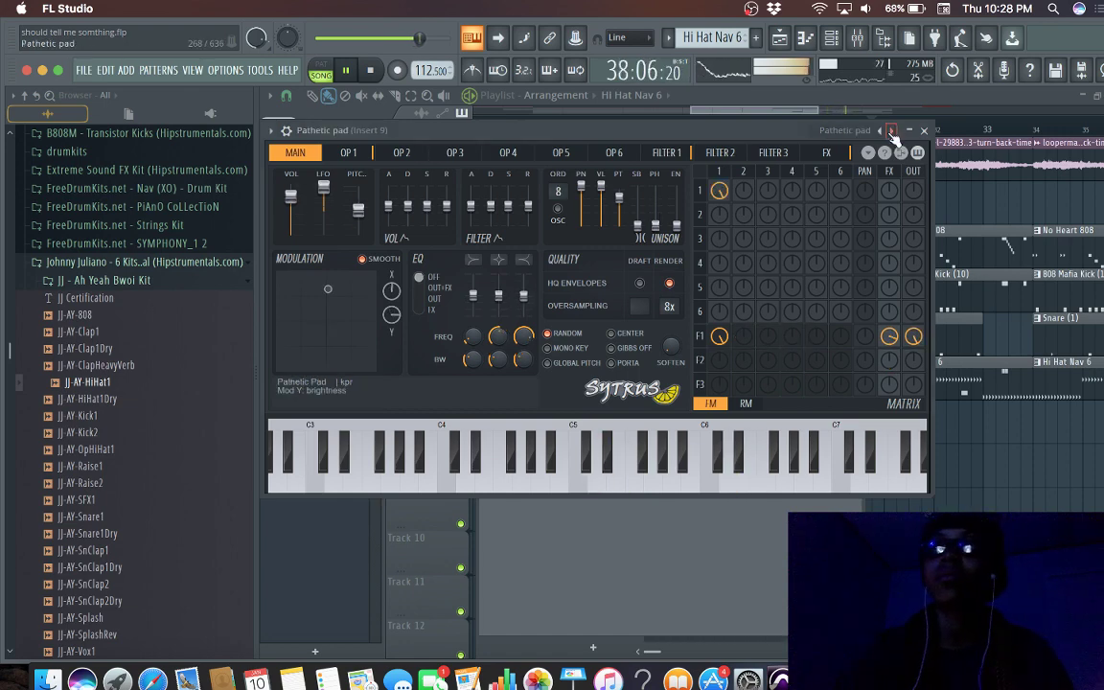
pyautogui.click(891, 132)
pyautogui.click(890, 131)
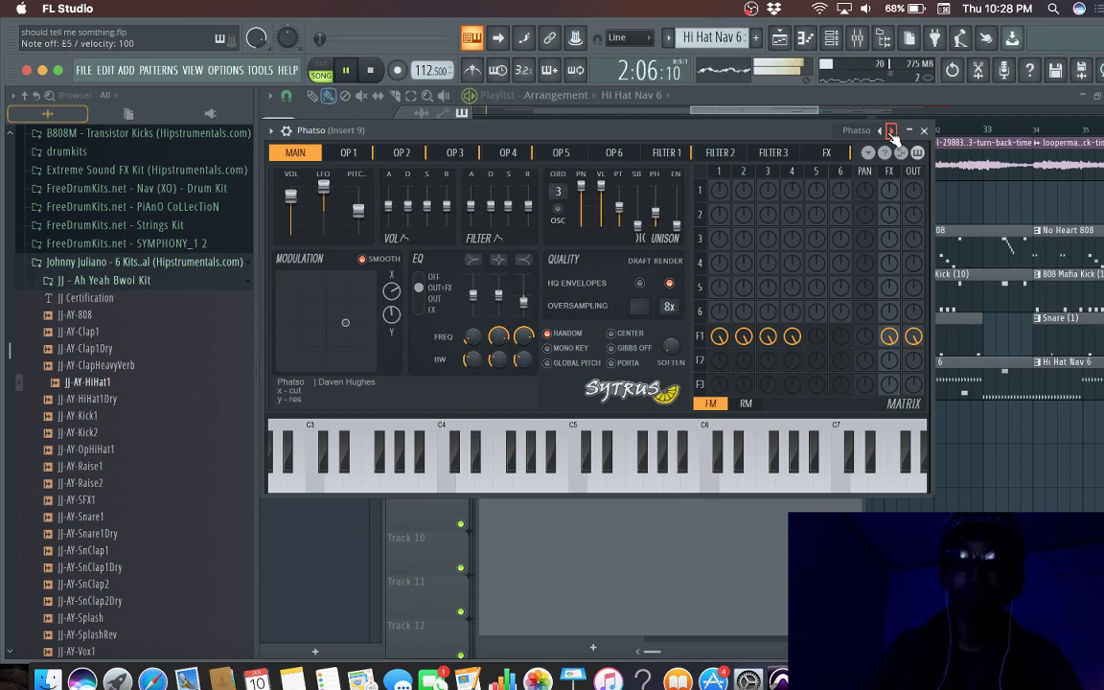
# Step: Try the Rivendell preset by playing C4-range notes over the arrangement, restarting playback between attempts
pyautogui.click(887, 130)
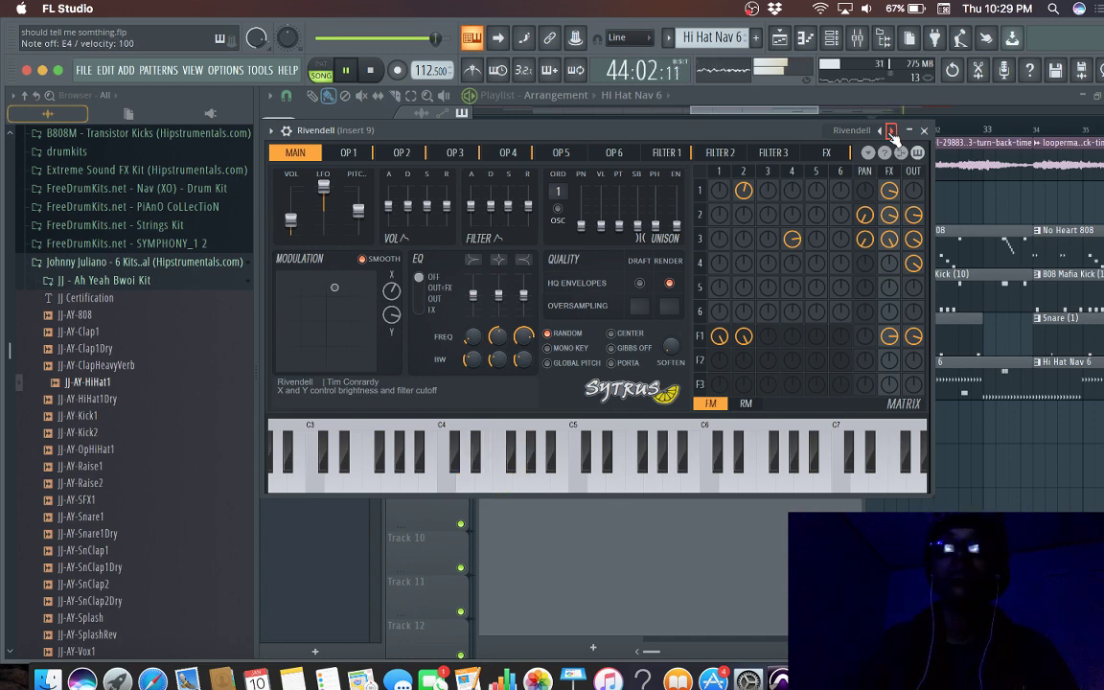
pyautogui.press('space')
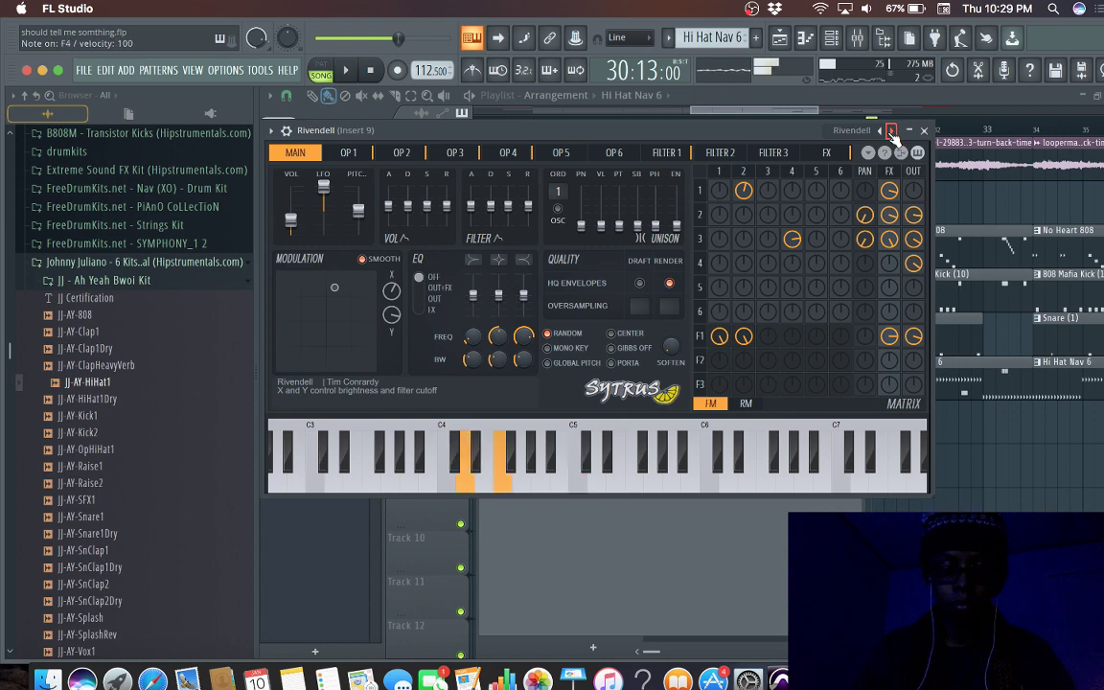
pyautogui.press('space')
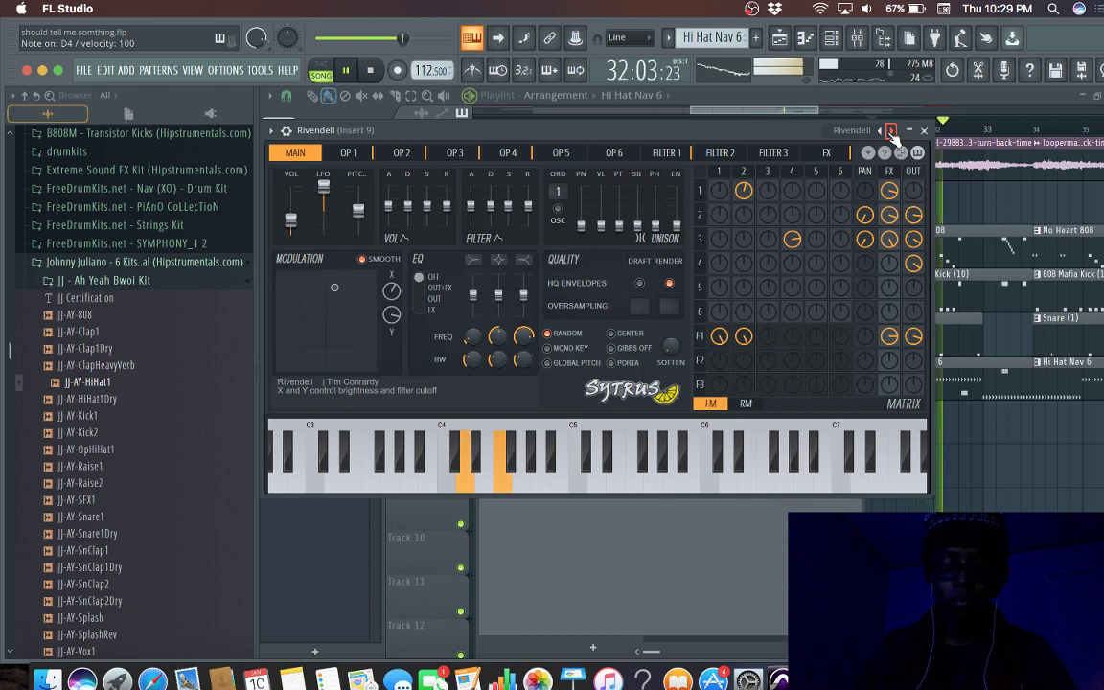
pyautogui.press('space')
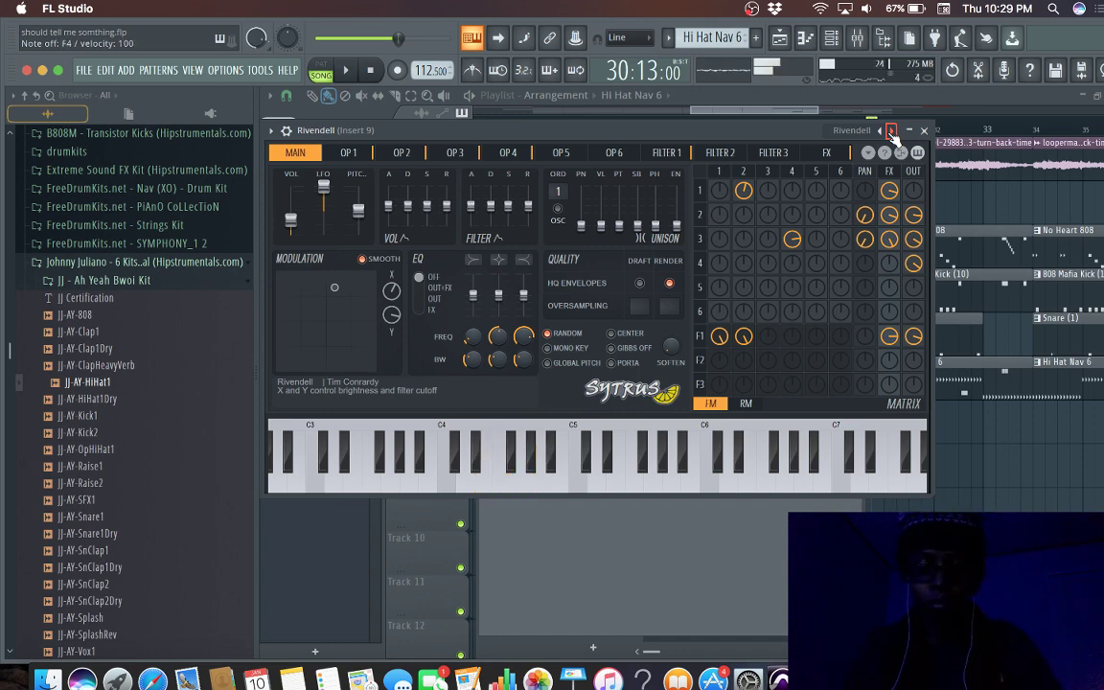
pyautogui.press('space')
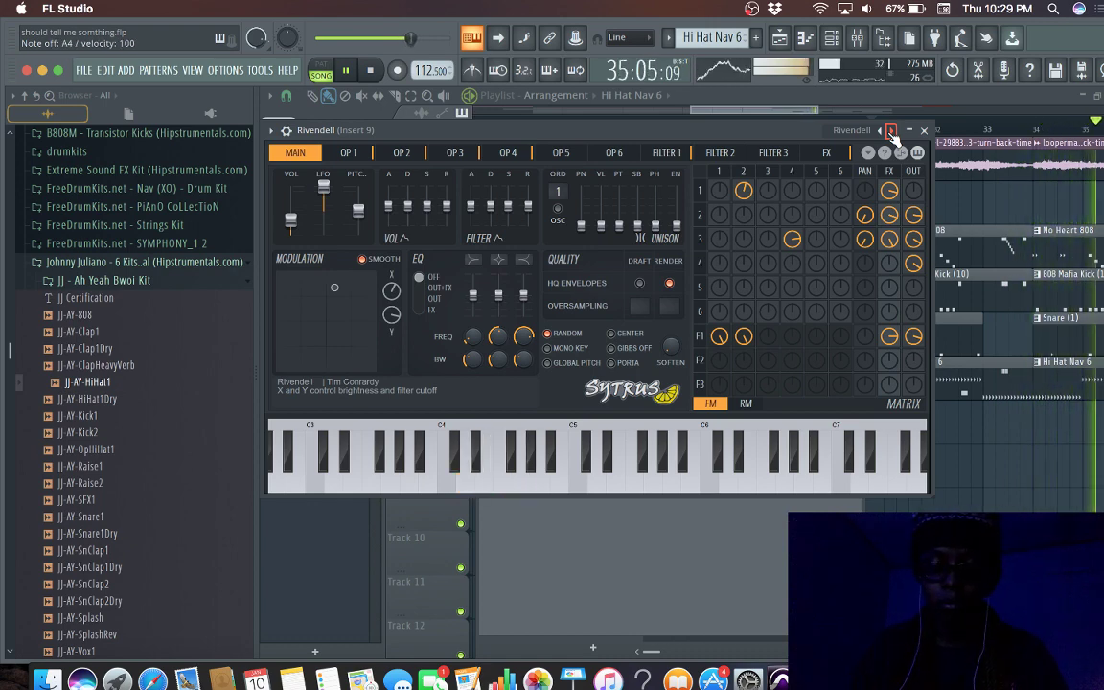
pyautogui.press('space')
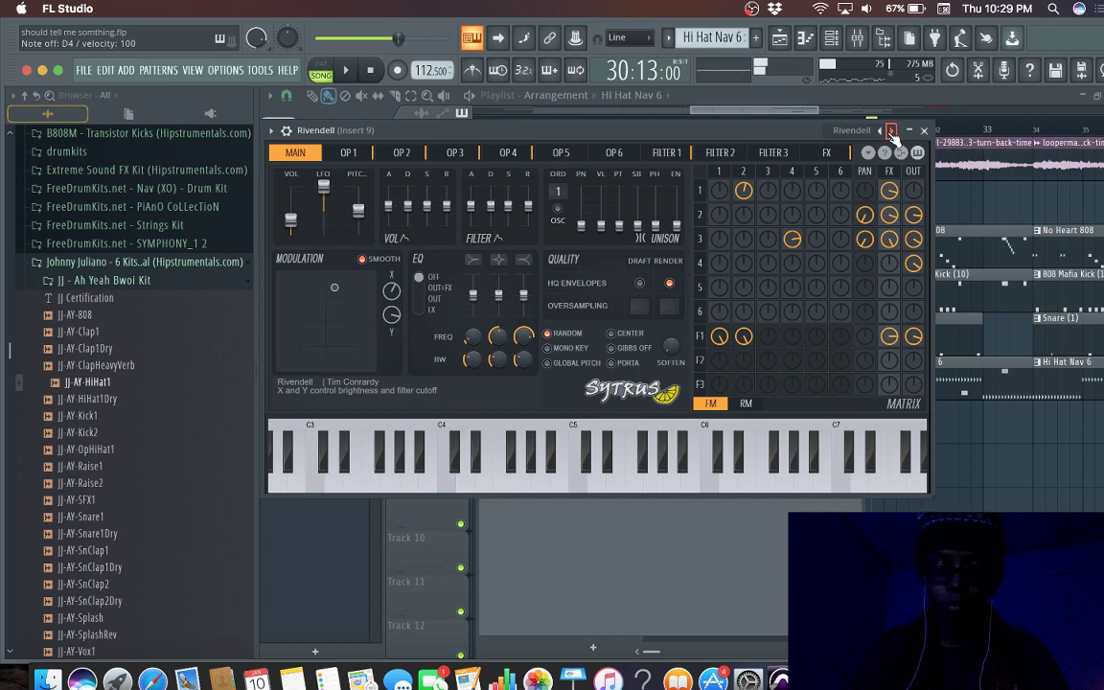
pyautogui.press('space')
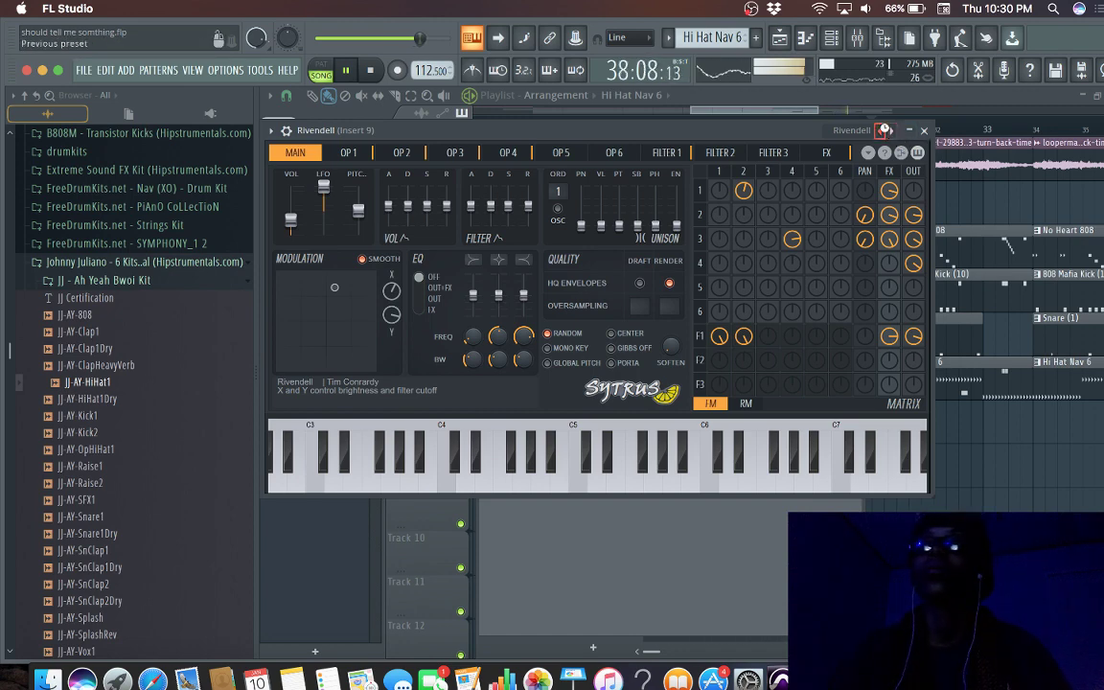
# Step: Switch Sytrus back to the Phatso preset, rehearse chords over the restarted arrangement, and stop playback
pyautogui.click(885, 130)
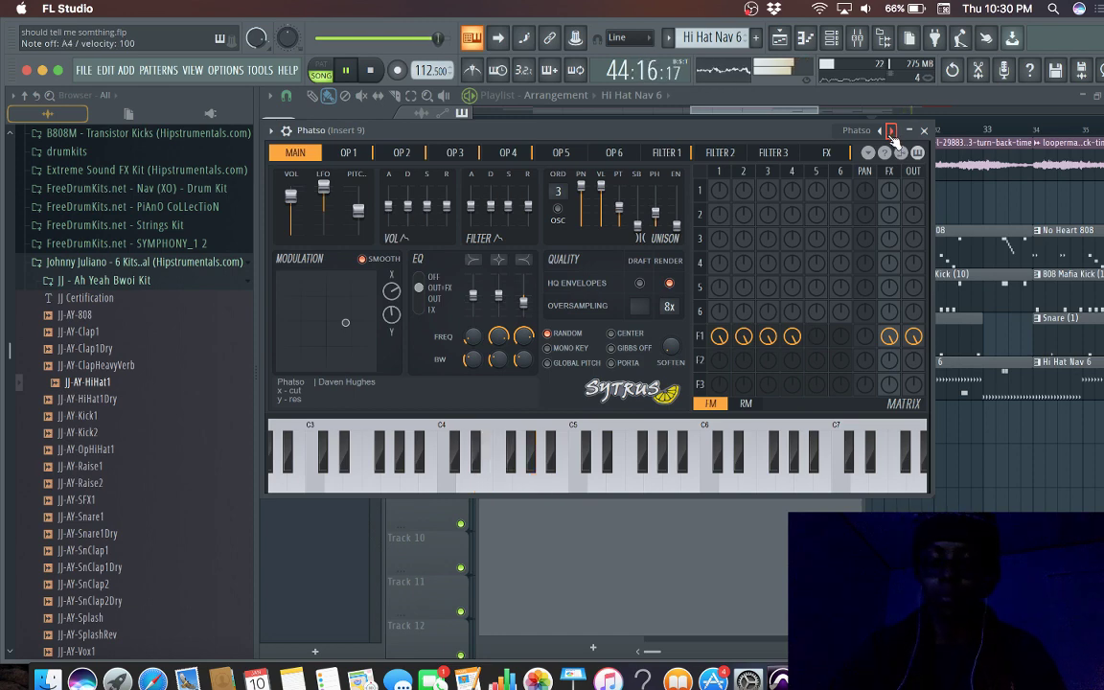
pyautogui.press('space')
pyautogui.press('space')
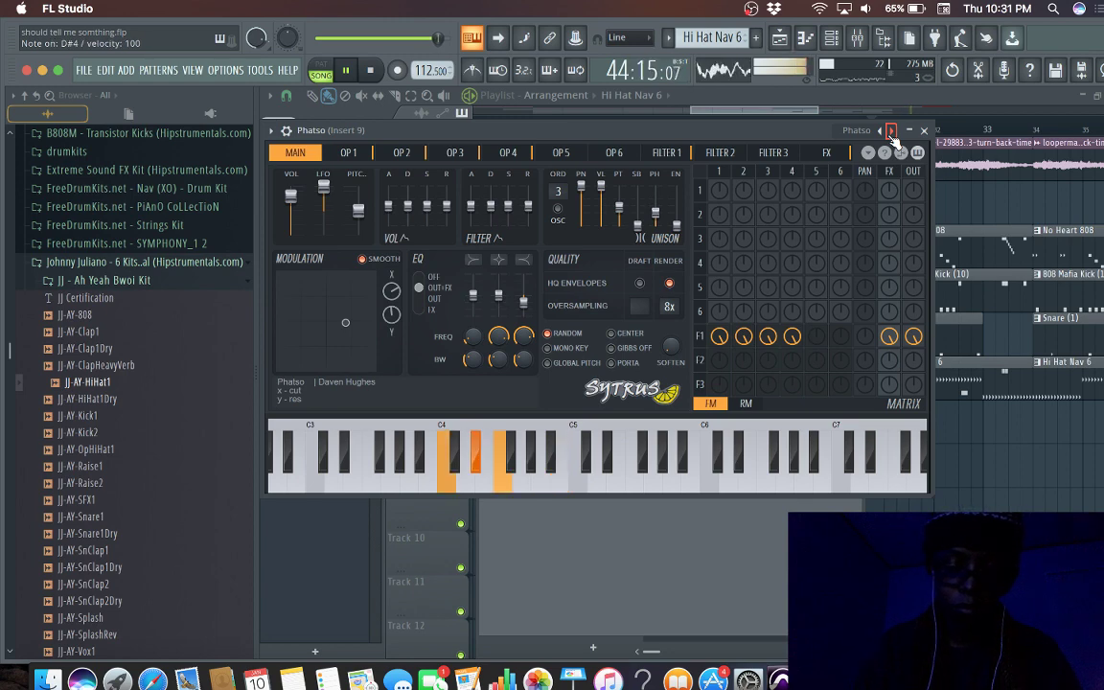
pyautogui.press('space')
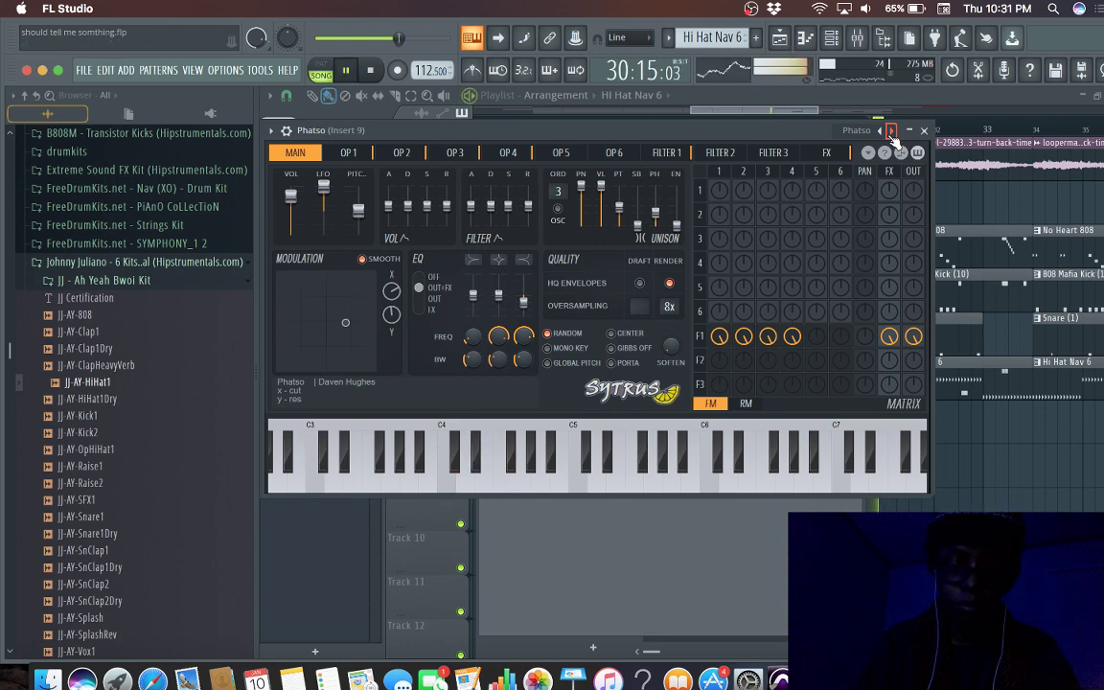
pyautogui.press('space')
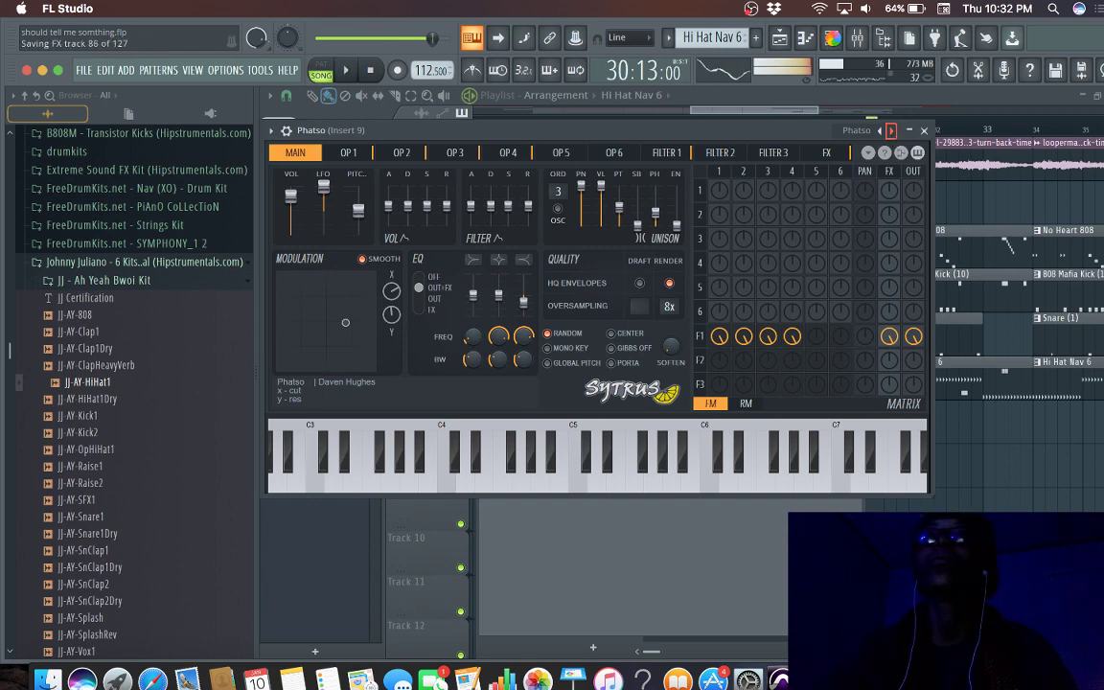
# Step: Open the Phatso channel's piano roll and arm recording for everything
pyautogui.click(832, 38)
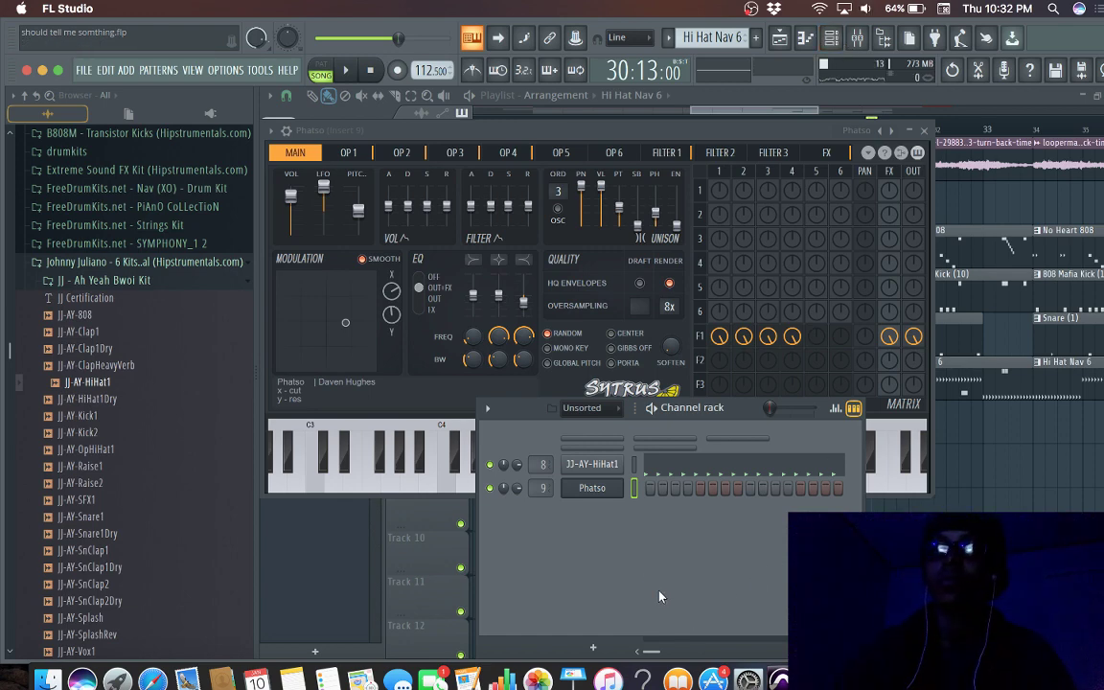
pyautogui.rightClick(610, 491)
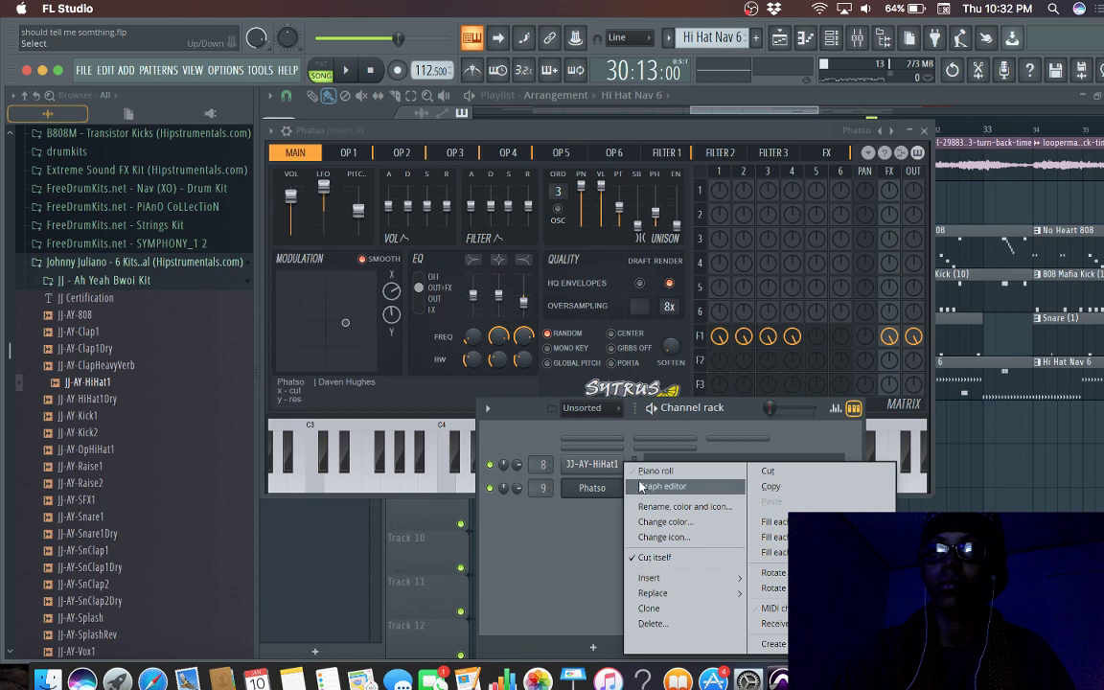
pyautogui.click(651, 469)
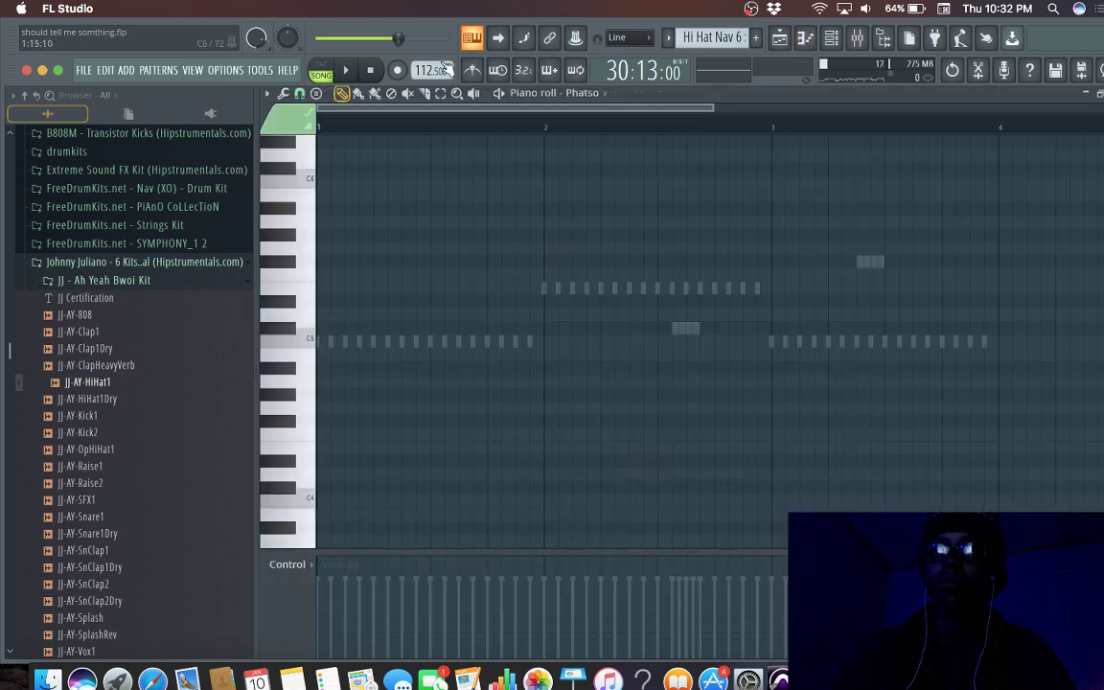
pyautogui.click(405, 74)
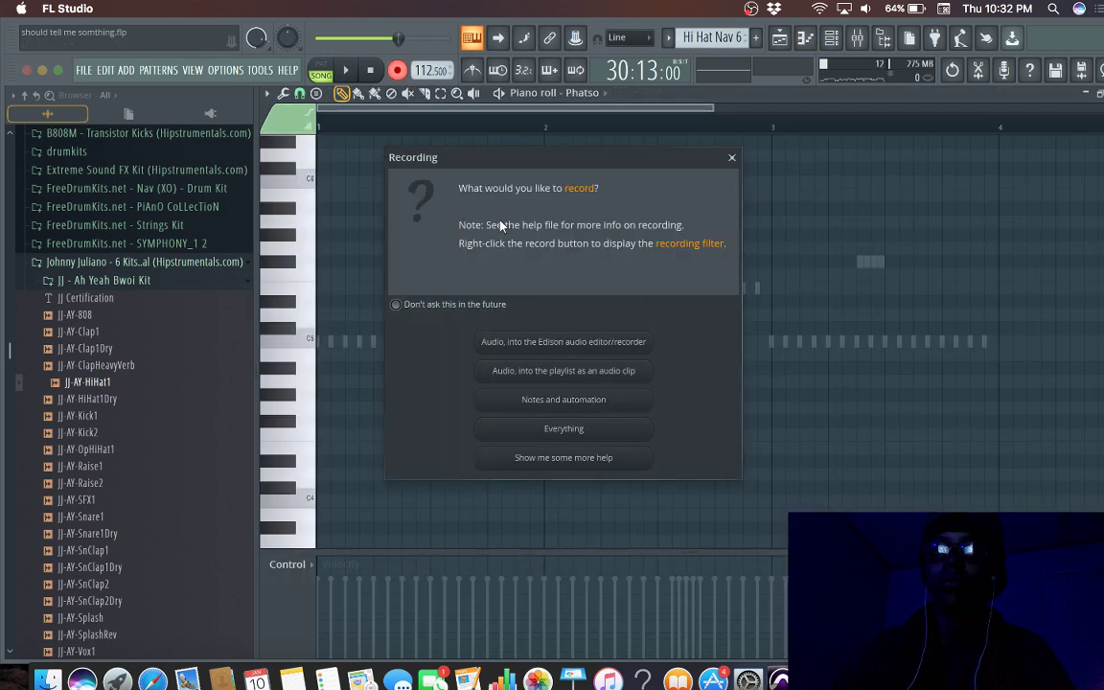
pyautogui.click(597, 430)
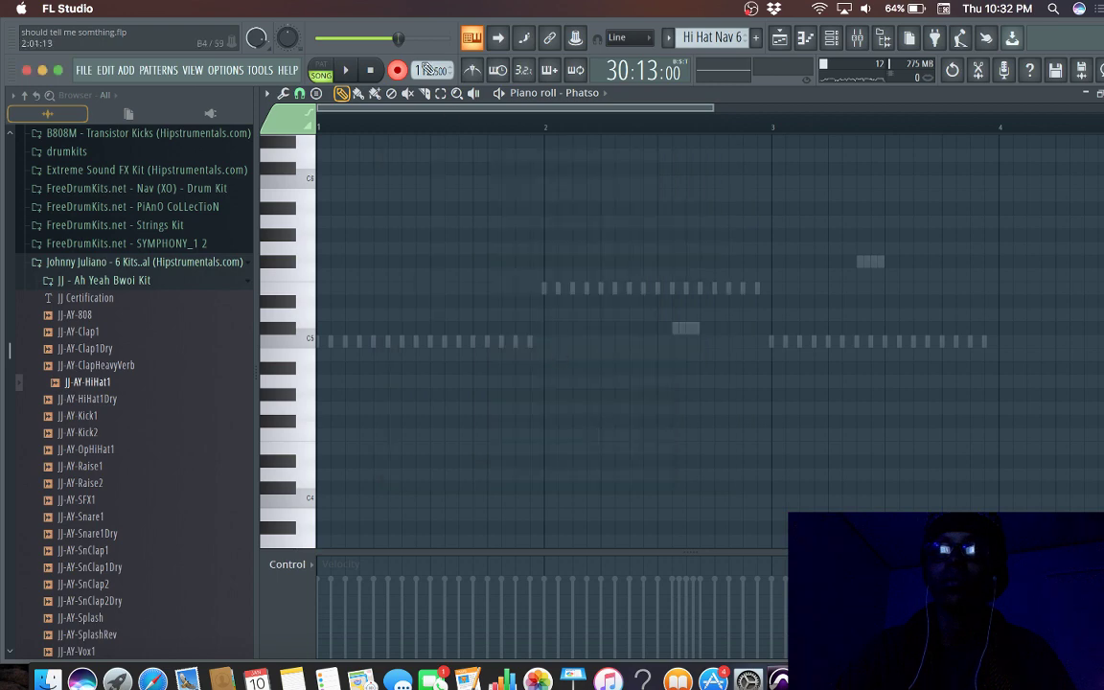
# Step: Try to record a Phatso take over the arrangement, opening with a C4, D#4 and G4 chord, and stop playback
pyautogui.click(349, 70)
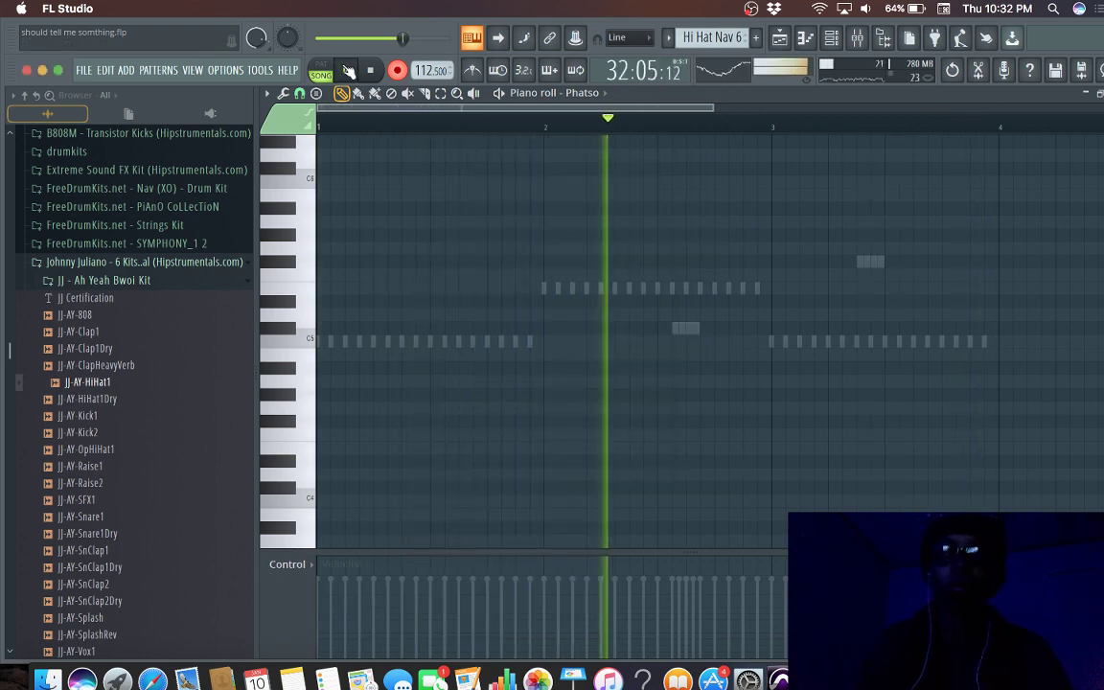
pyautogui.press('z')
pyautogui.press('z')
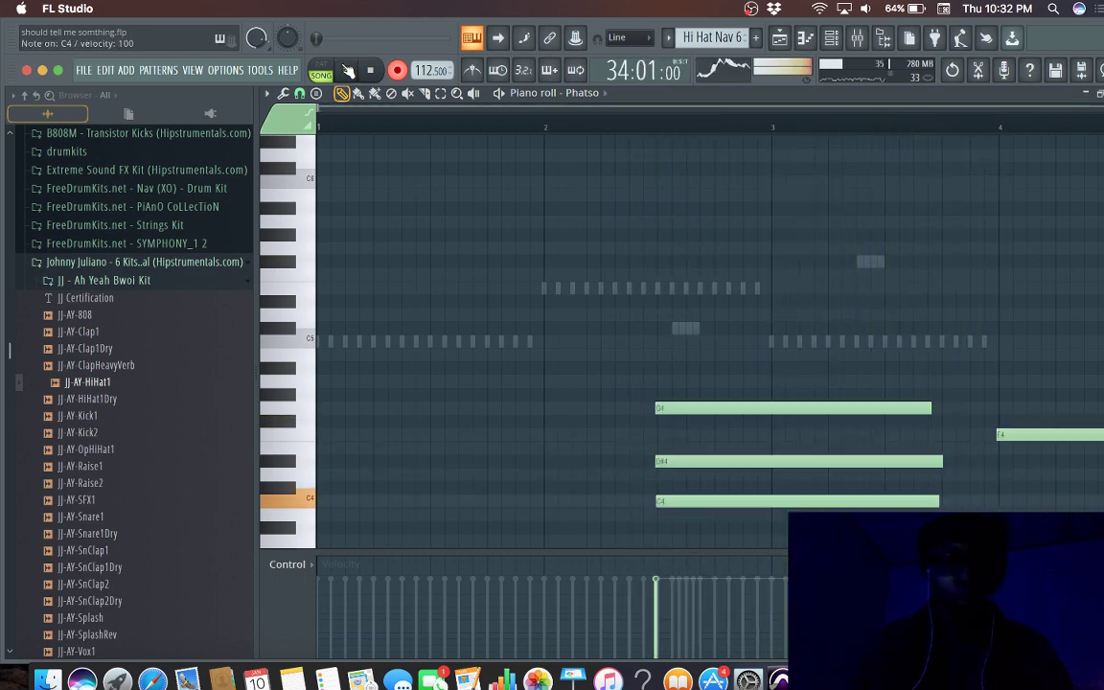
pyautogui.press('n')
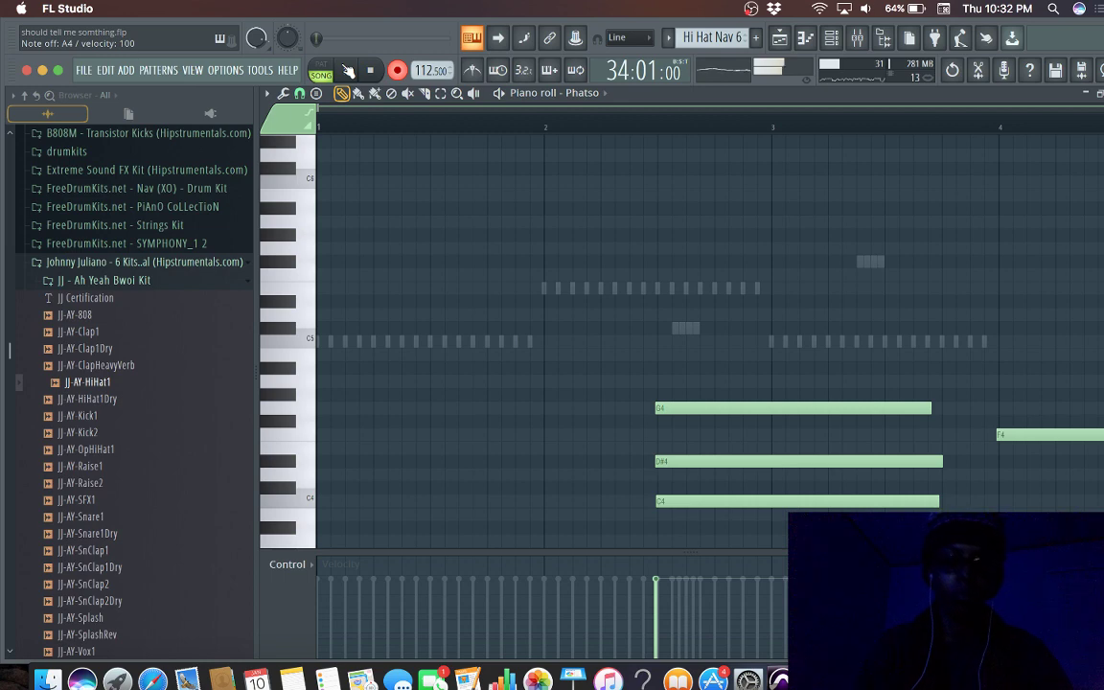
pyautogui.click(348, 70)
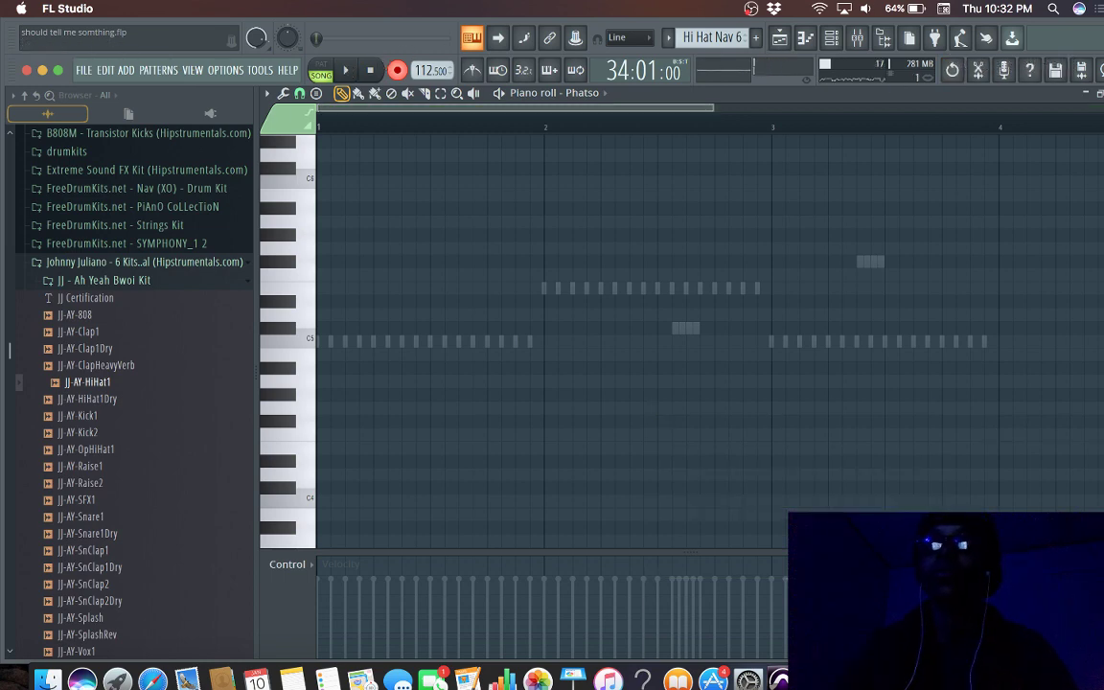
# Step: Return to the playlist, move the playback position back to bar 30, and check the channel rack and mixer
pyautogui.click(1098, 93)
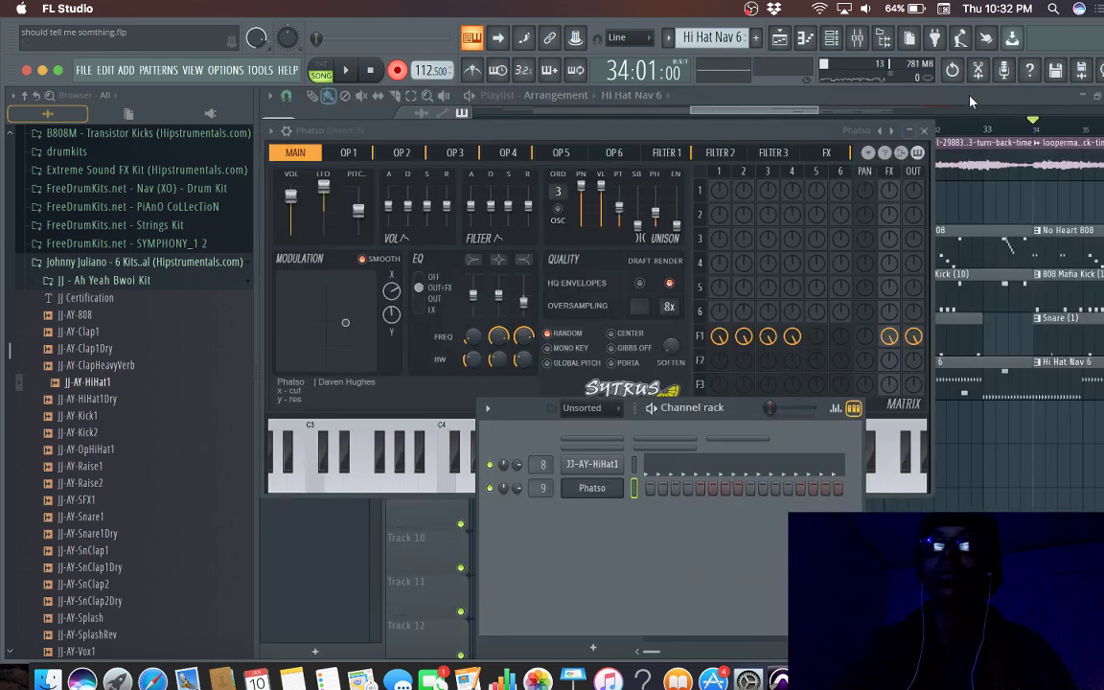
pyautogui.moveTo(1038, 131); pyautogui.dragTo(915, 144)
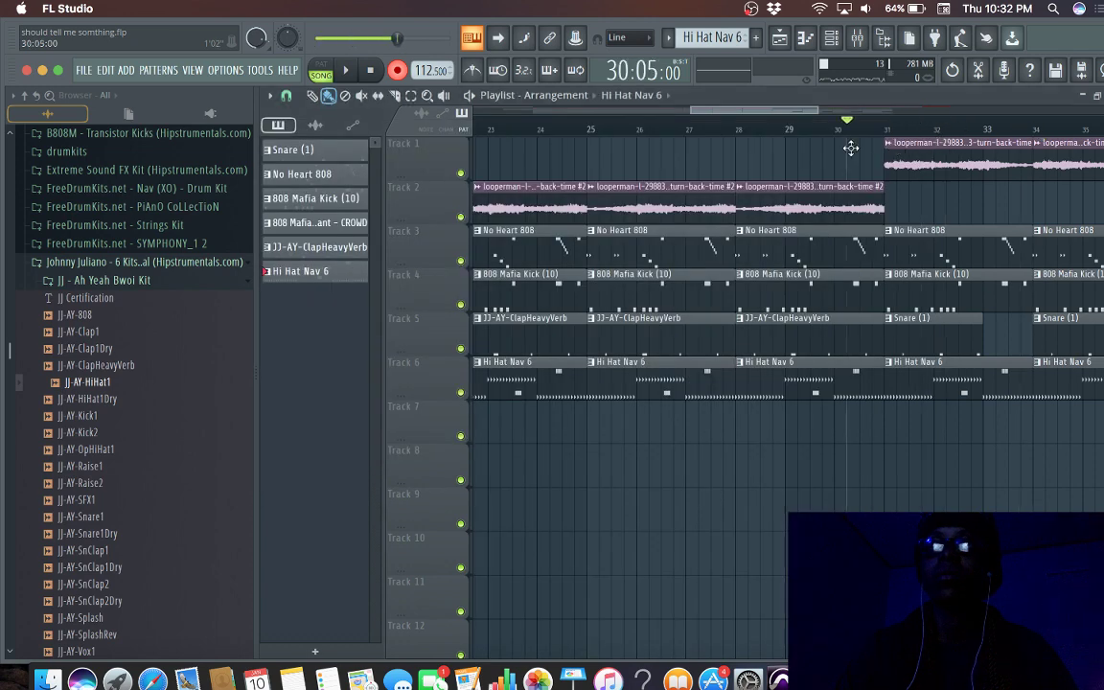
pyautogui.moveTo(795, 113); pyautogui.dragTo(957, 112)
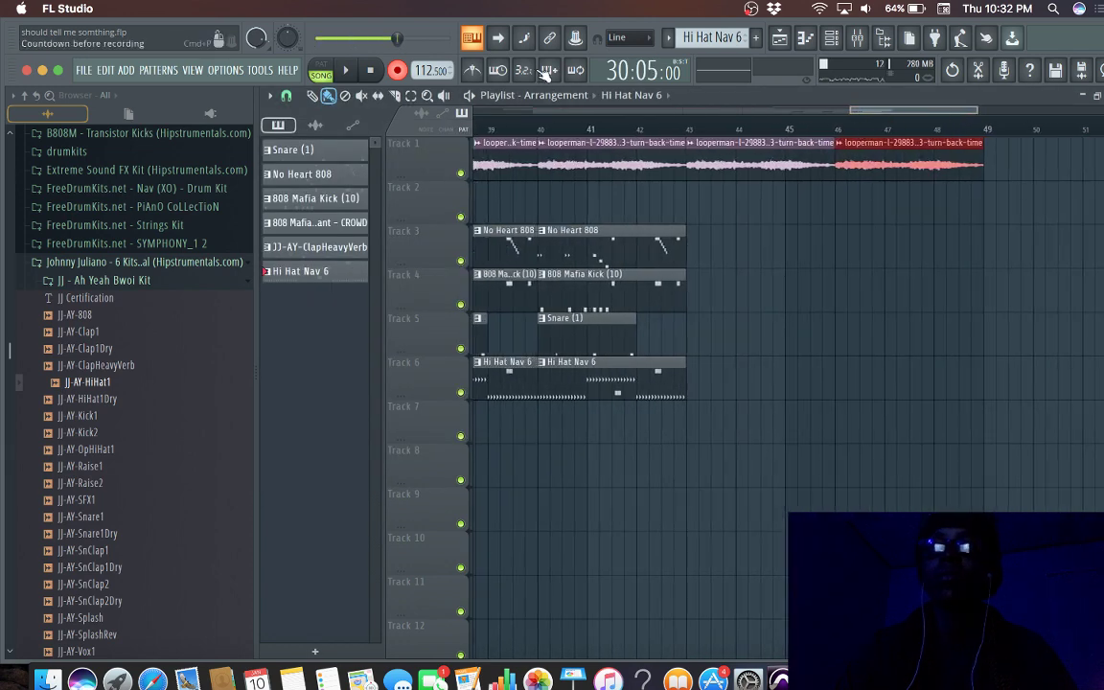
pyautogui.click(833, 38)
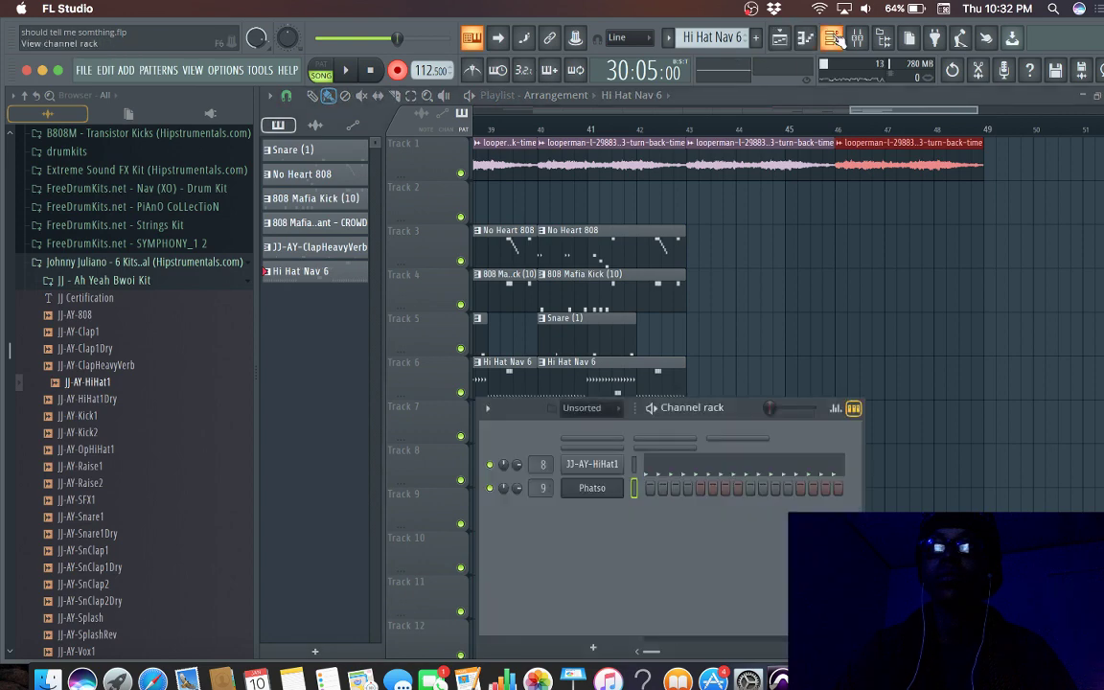
pyautogui.click(833, 39)
pyautogui.click(856, 38)
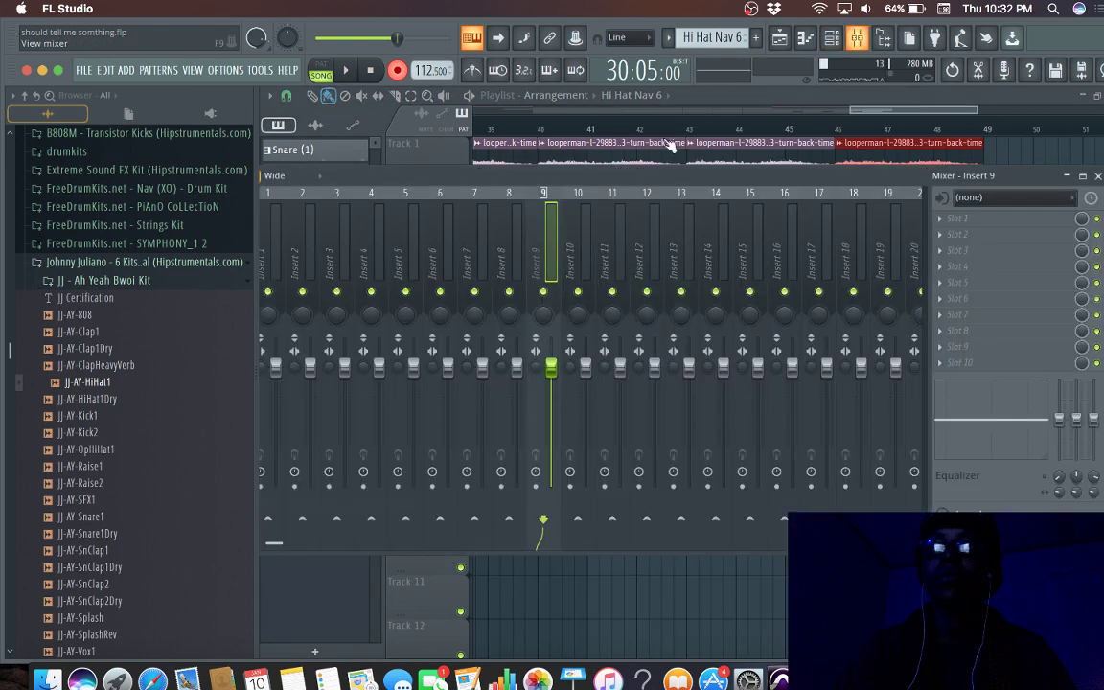
# Step: Reopen the Phatso piano roll and set recording to capture everything again
pyautogui.click(813, 38)
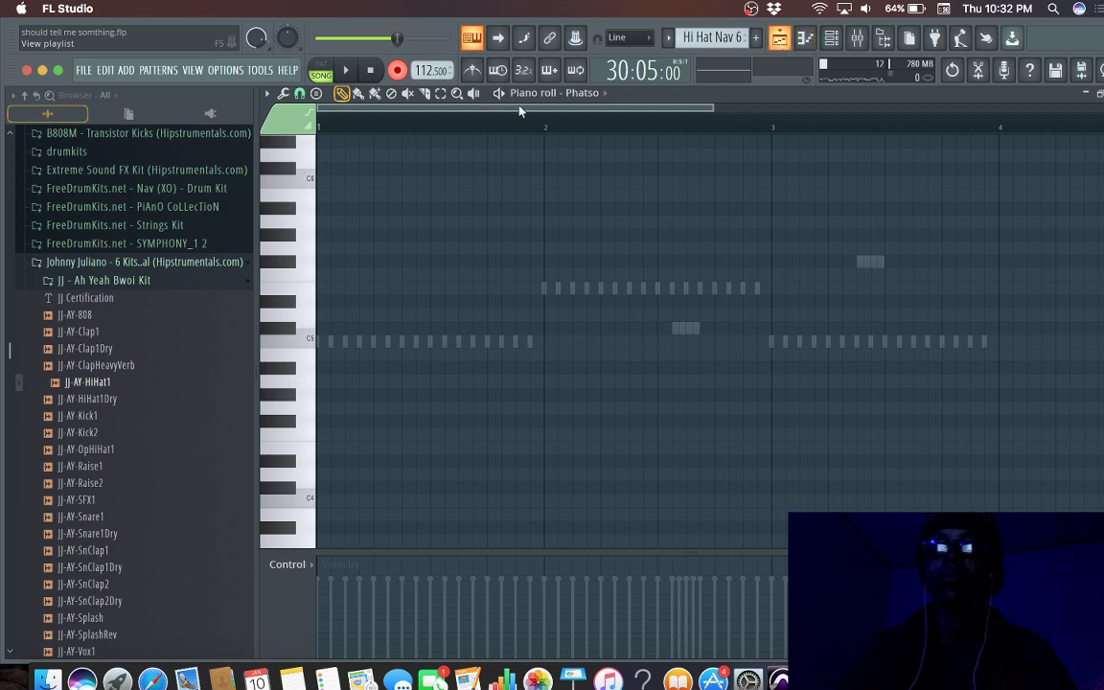
pyautogui.click(397, 71)
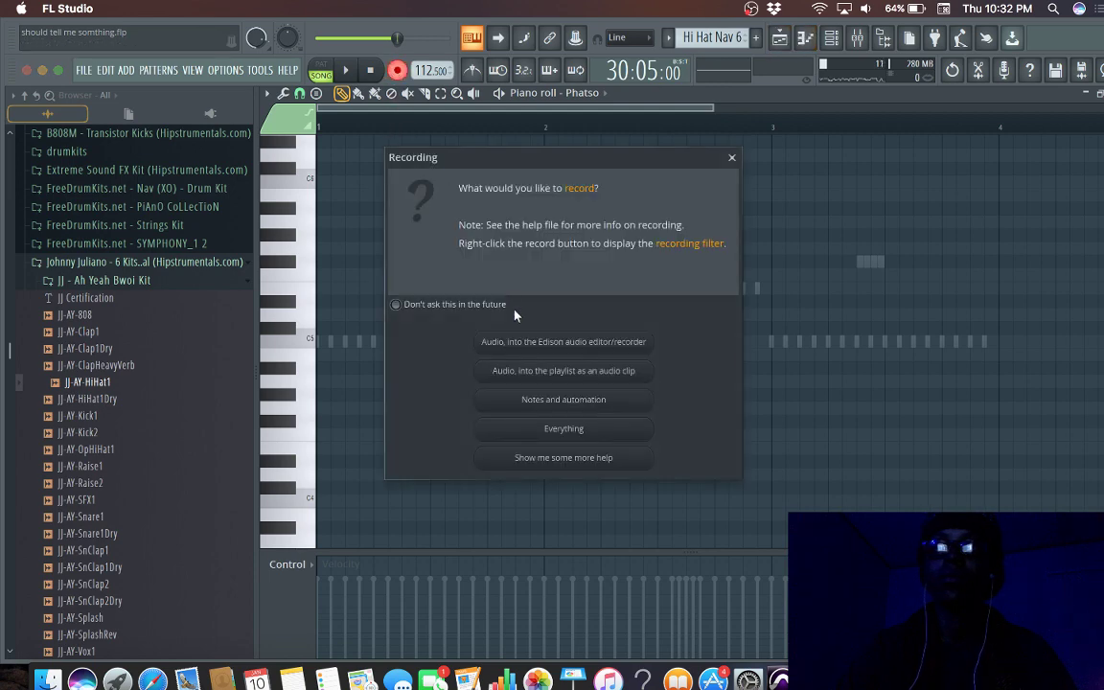
pyautogui.click(561, 428)
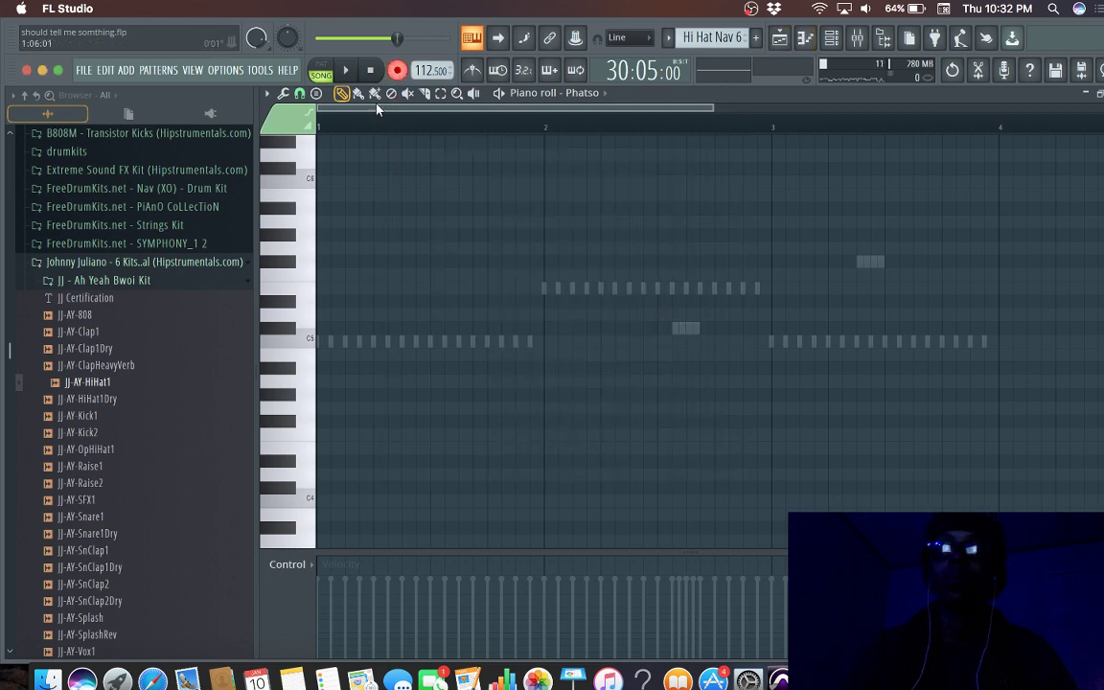
# Step: Rehearse the opening Phatso chord of C4, D#4 and F4 with playback stopped
pyautogui.press('z')
pyautogui.press('d')
pyautogui.press('v')
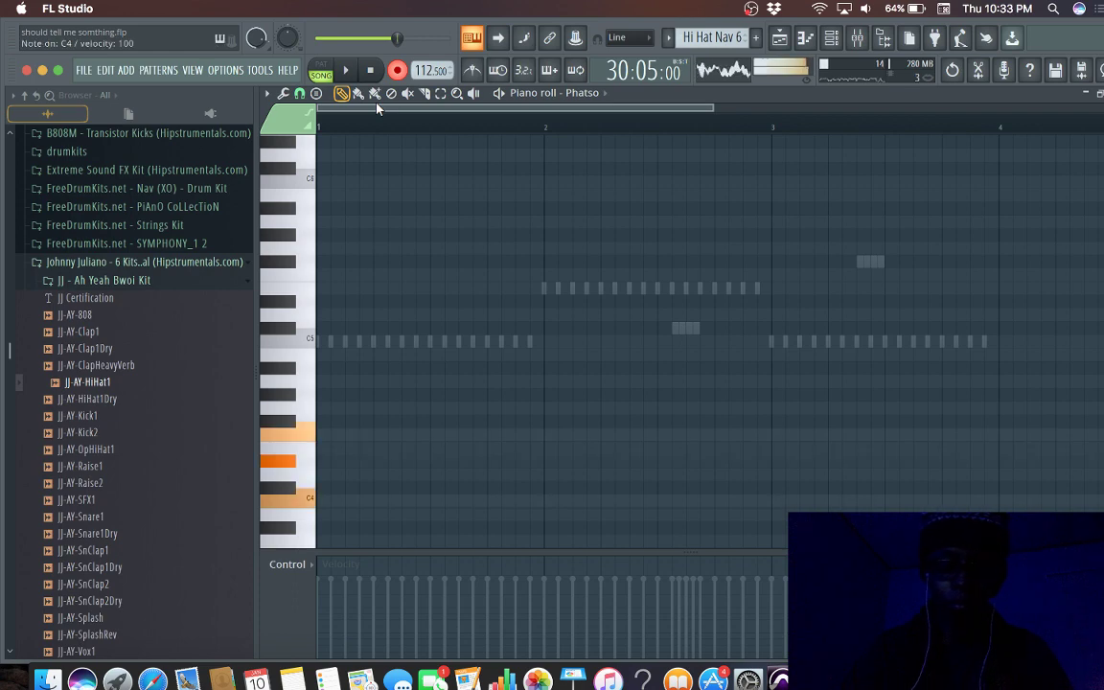
pyautogui.press('c')
pyautogui.press('b')
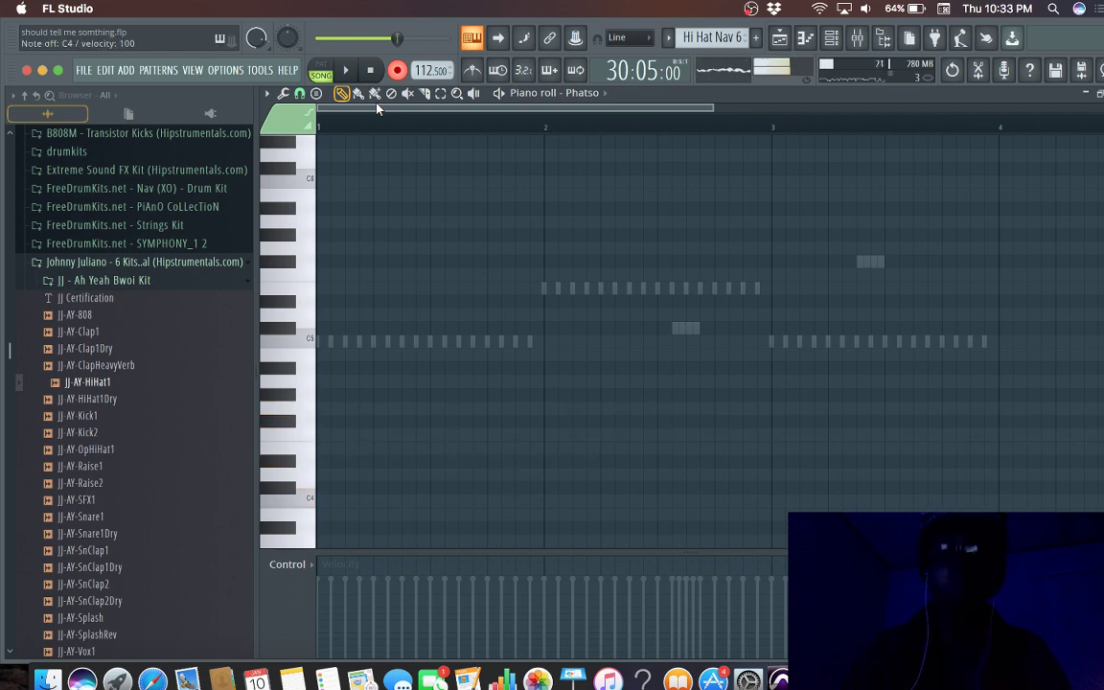
# Step: Record a Phatso take over the arrangement with C4, D#4, F4 and C4, D#4, G4 chords, and stop playback
pyautogui.click(347, 70)
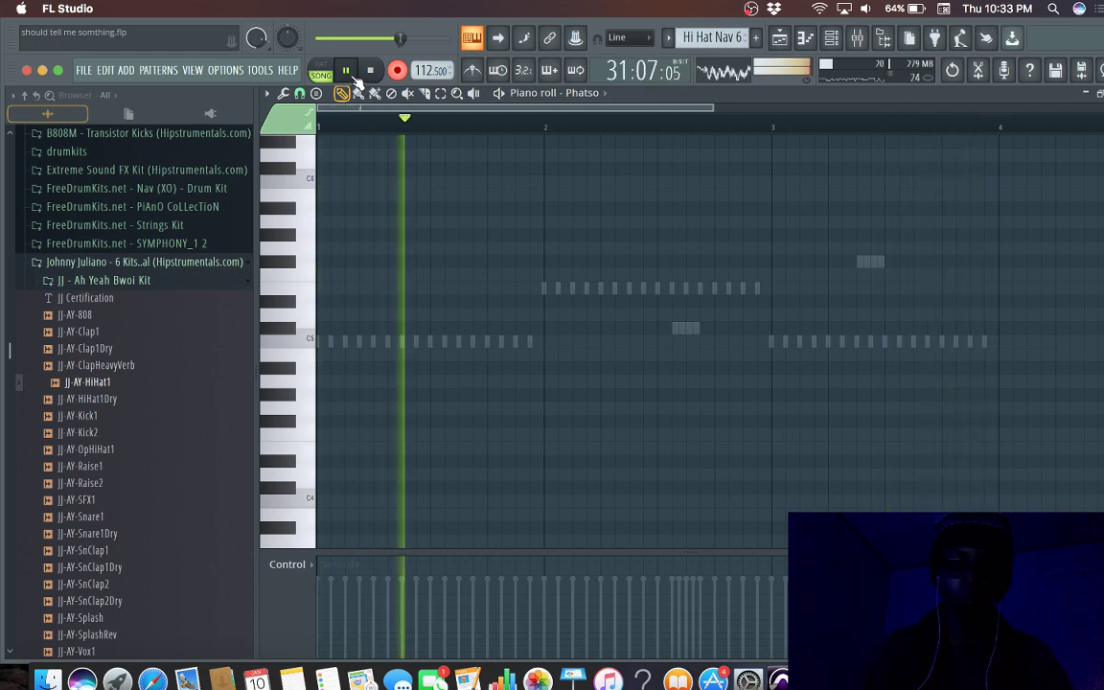
pyautogui.press('z')
pyautogui.press('d')
pyautogui.press('v')
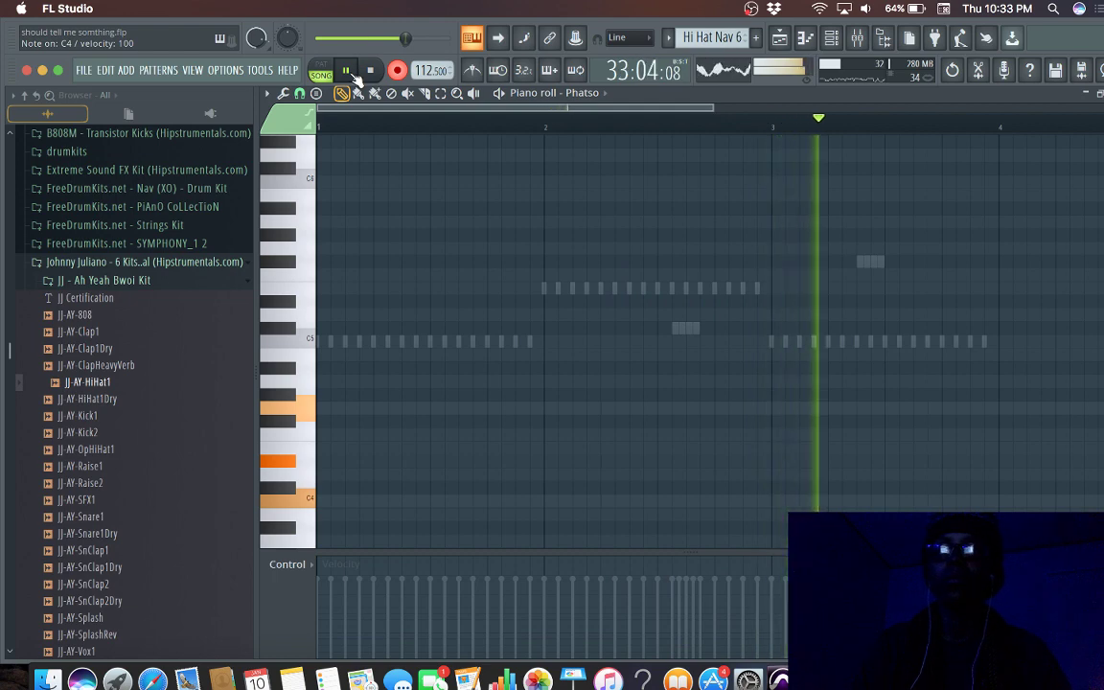
pyautogui.click(355, 76)
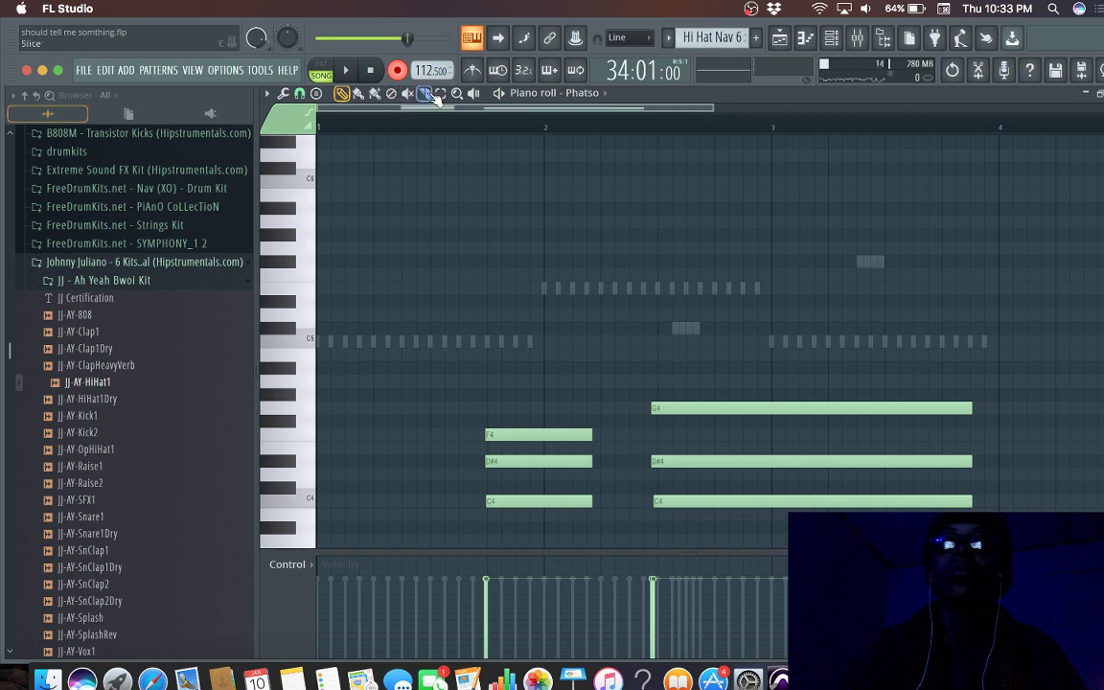
# Step: Select both recorded chords, move them to the start of bar 1 and one semitone down, and play them back
pyautogui.moveTo(547, 350); pyautogui.dragTo(922, 510)
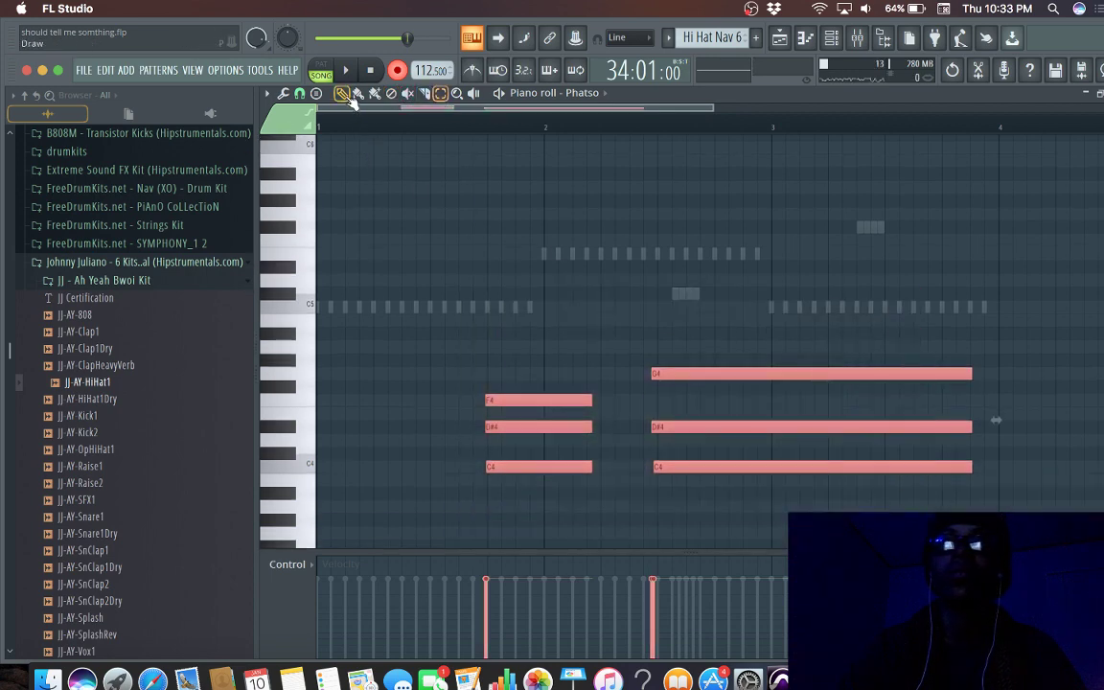
pyautogui.moveTo(536, 402); pyautogui.dragTo(348, 416)
pyautogui.press('space')
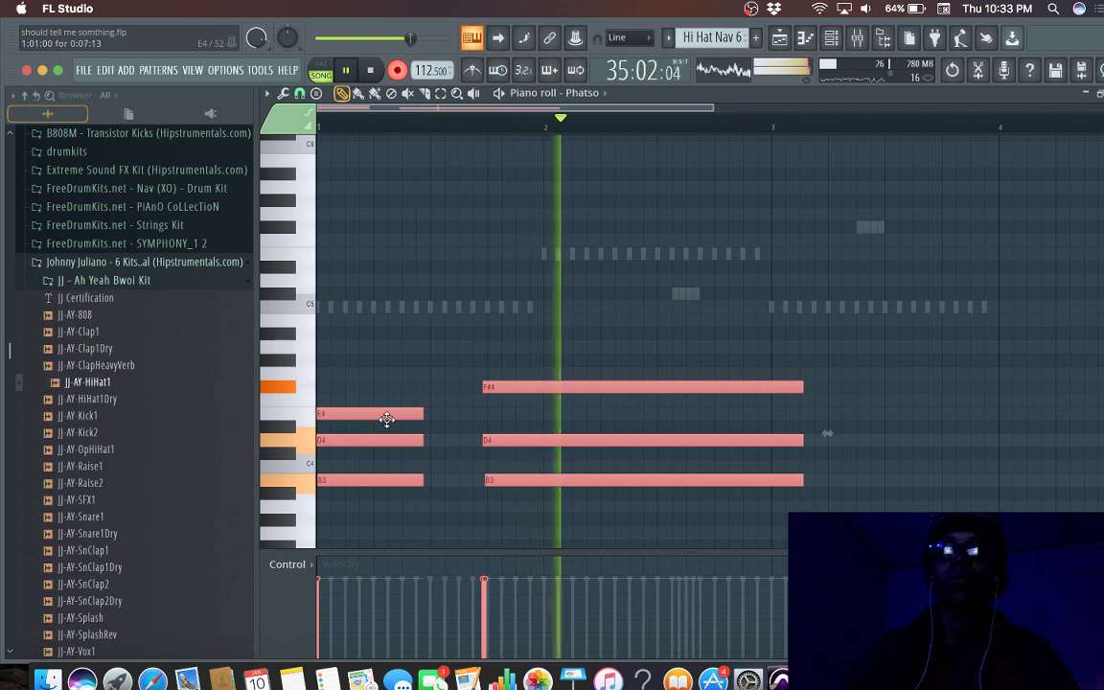
pyautogui.press('space')
pyautogui.press('space')
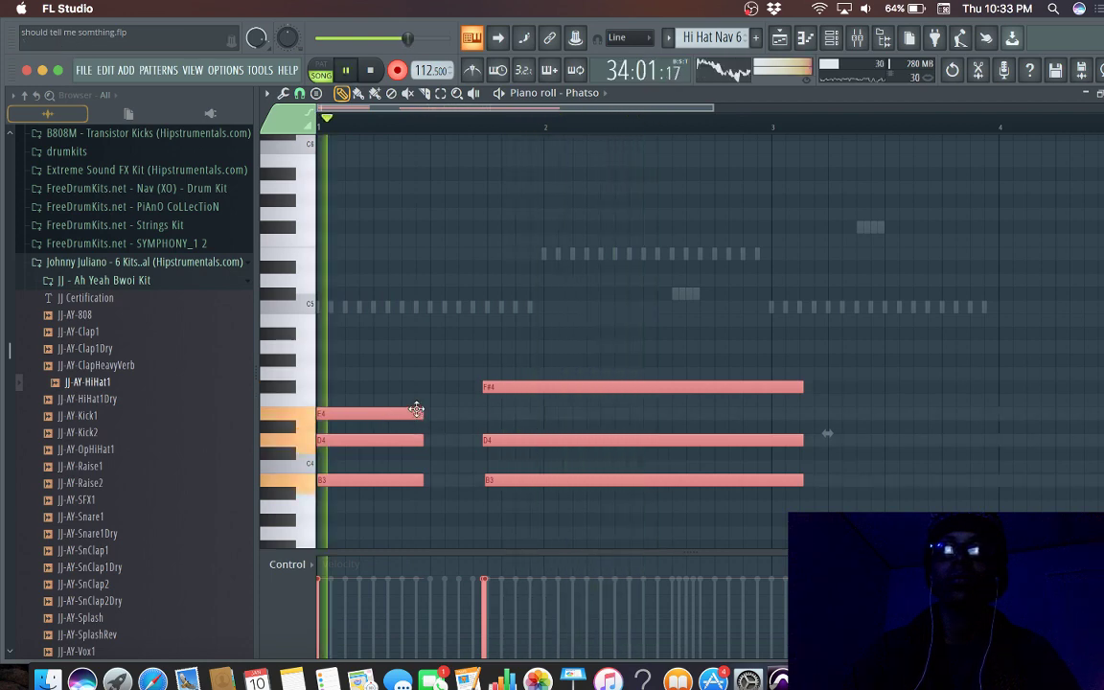
pyautogui.press('space')
# Step: Raise the first chord's top note to A4 and its middle note to F4, playing back each change
pyautogui.click(386, 400)
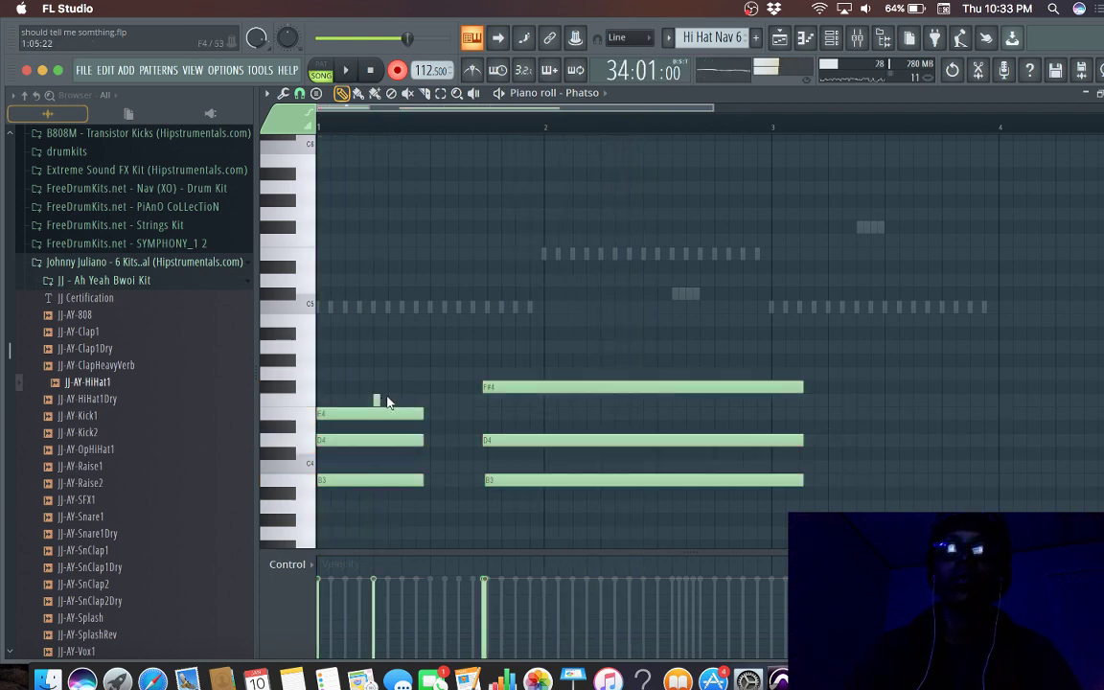
pyautogui.moveTo(374, 414); pyautogui.dragTo(374, 346)
pyautogui.press('space')
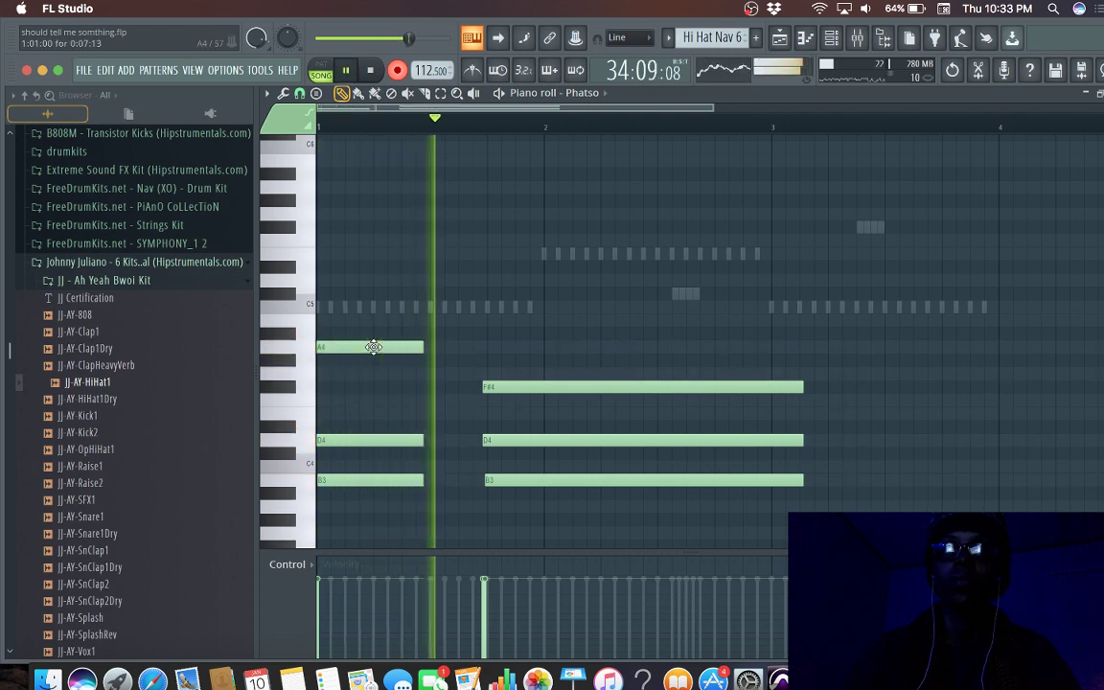
pyautogui.press('space')
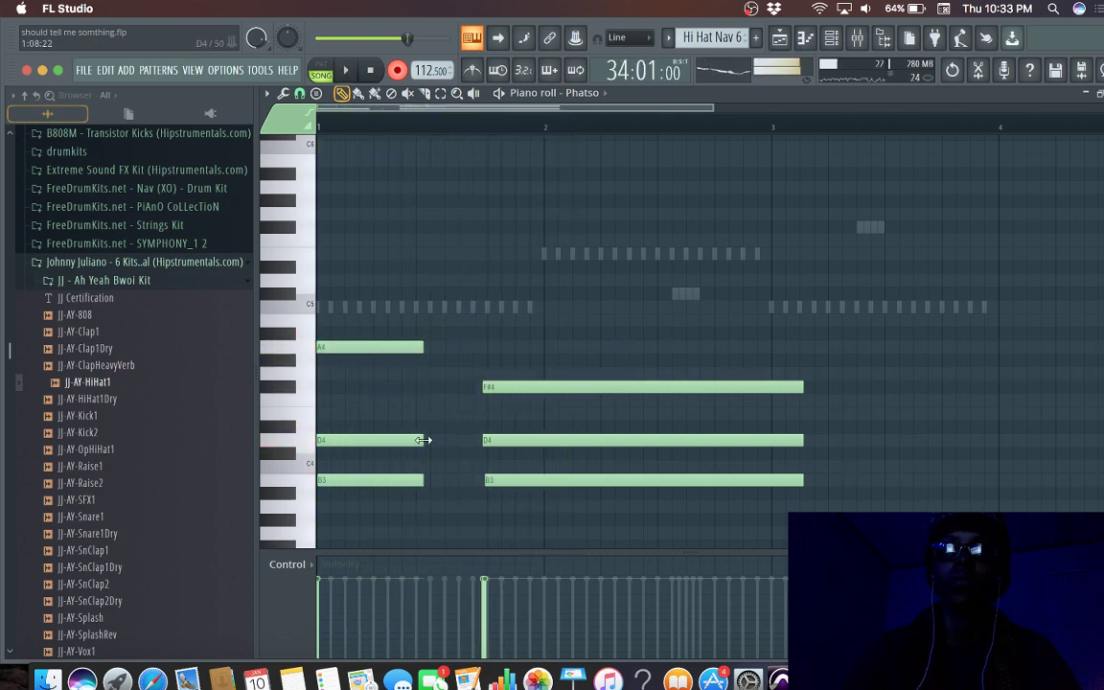
pyautogui.press('space')
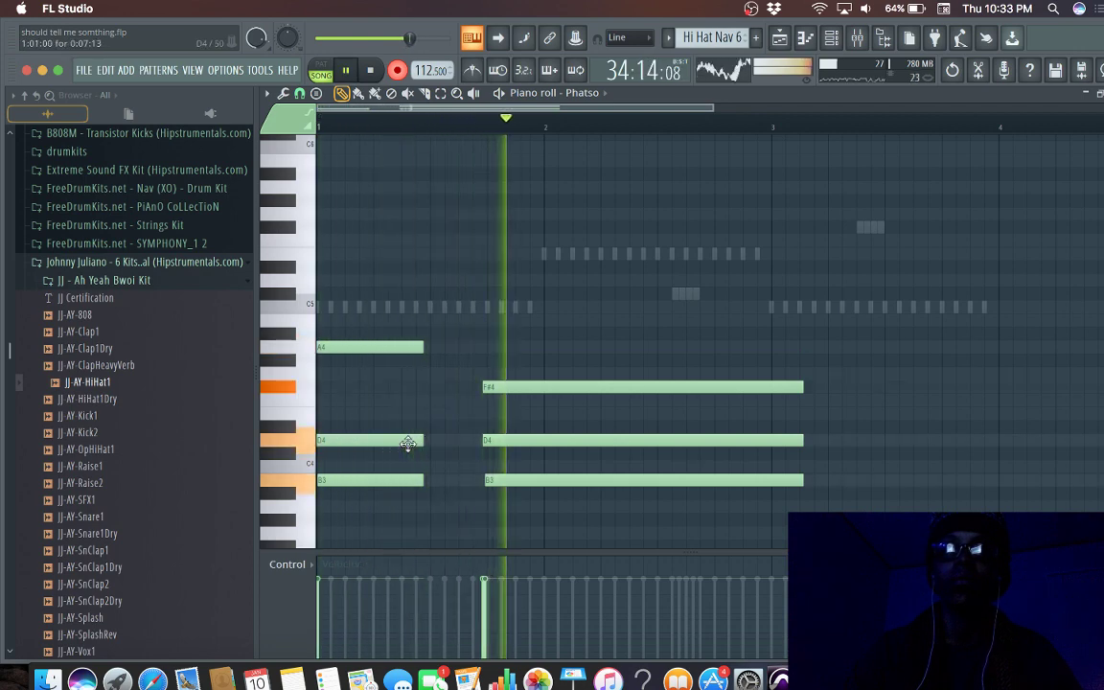
pyautogui.press('space')
pyautogui.moveTo(407, 411); pyautogui.dragTo(407, 394)
pyautogui.press('space')
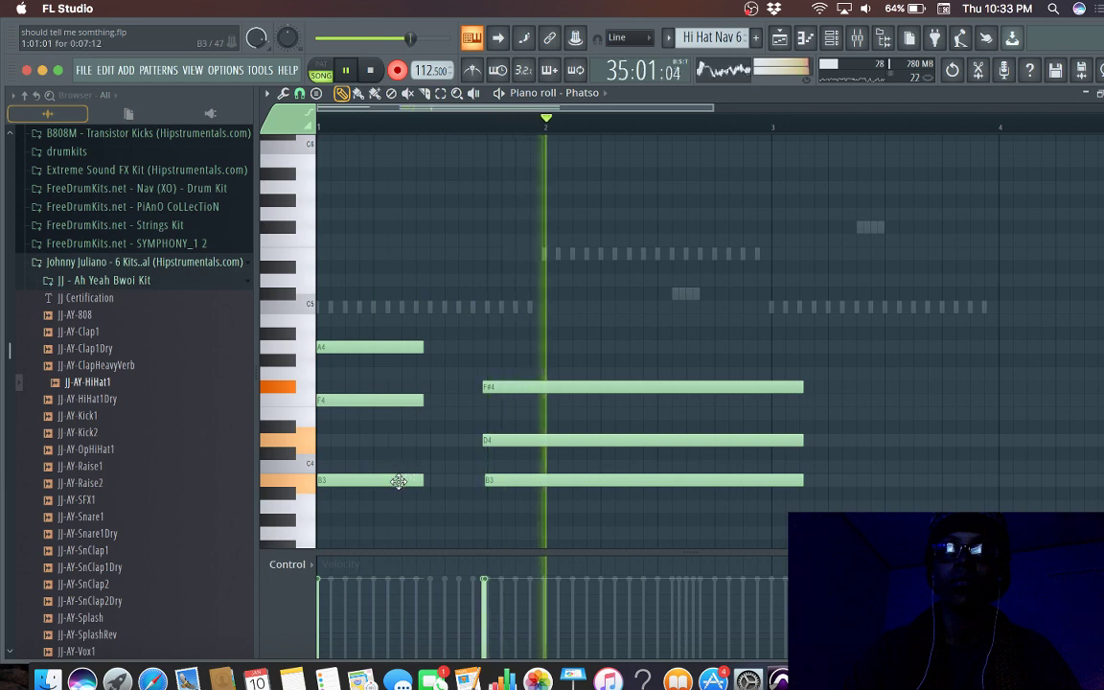
# Step: Try C4, G3 and A3 in turn as the first chord's lowest note, listening to the changes
pyautogui.moveTo(396, 479); pyautogui.dragTo(396, 460)
pyautogui.press('space')
pyautogui.press('space')
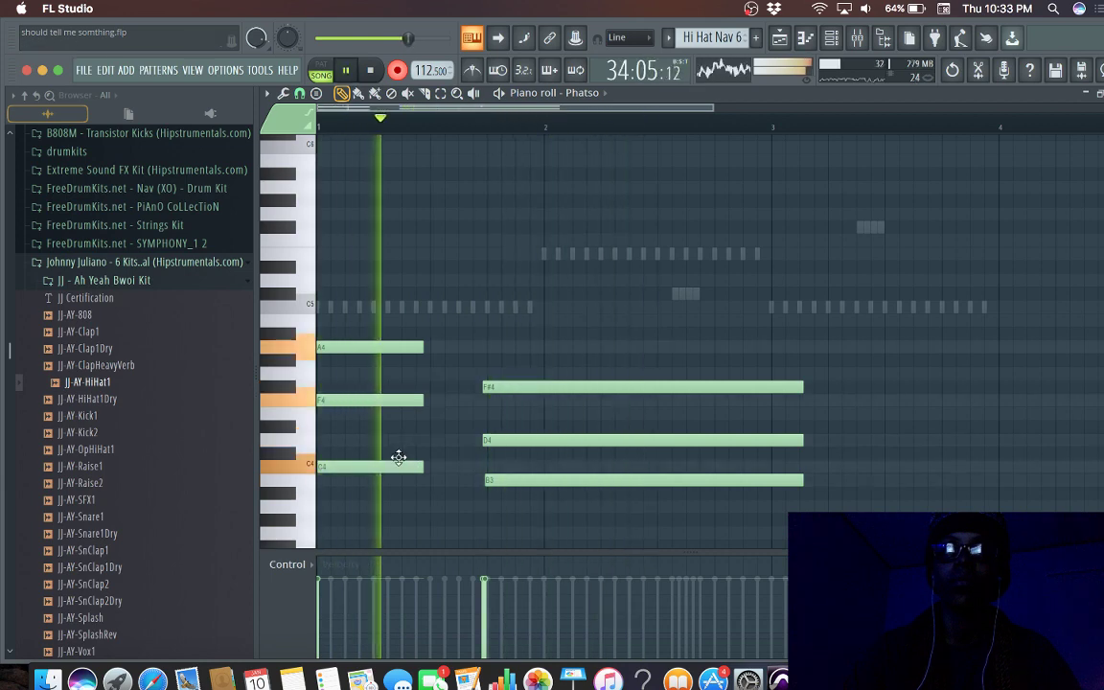
pyautogui.press('space')
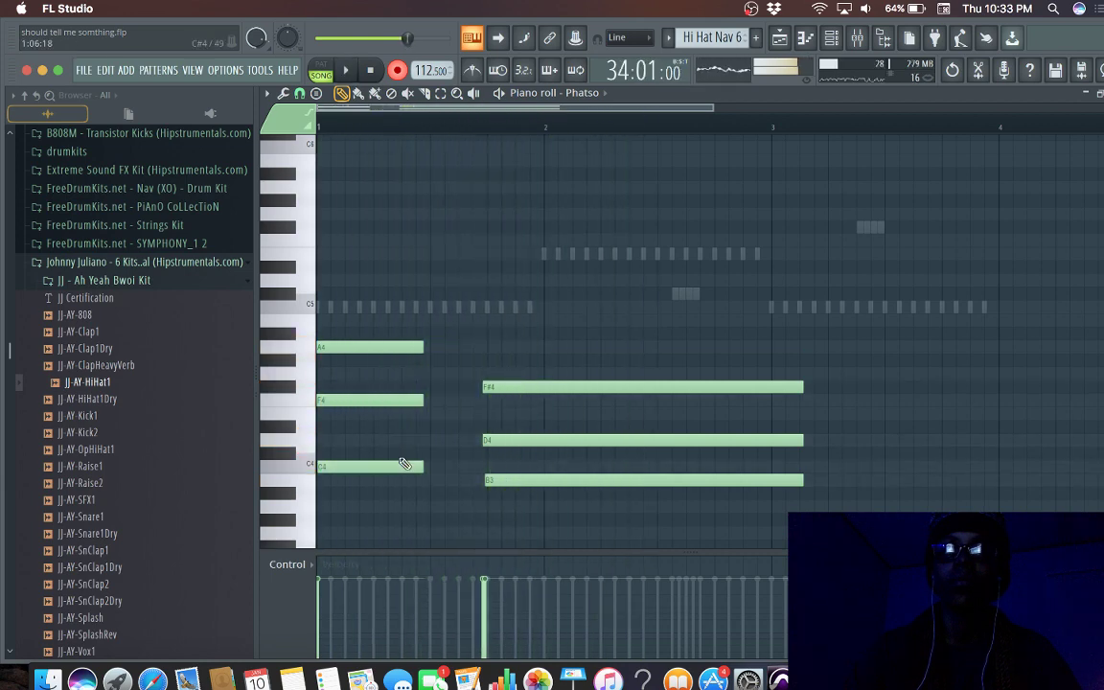
pyautogui.moveTo(390, 513); pyautogui.dragTo(386, 533)
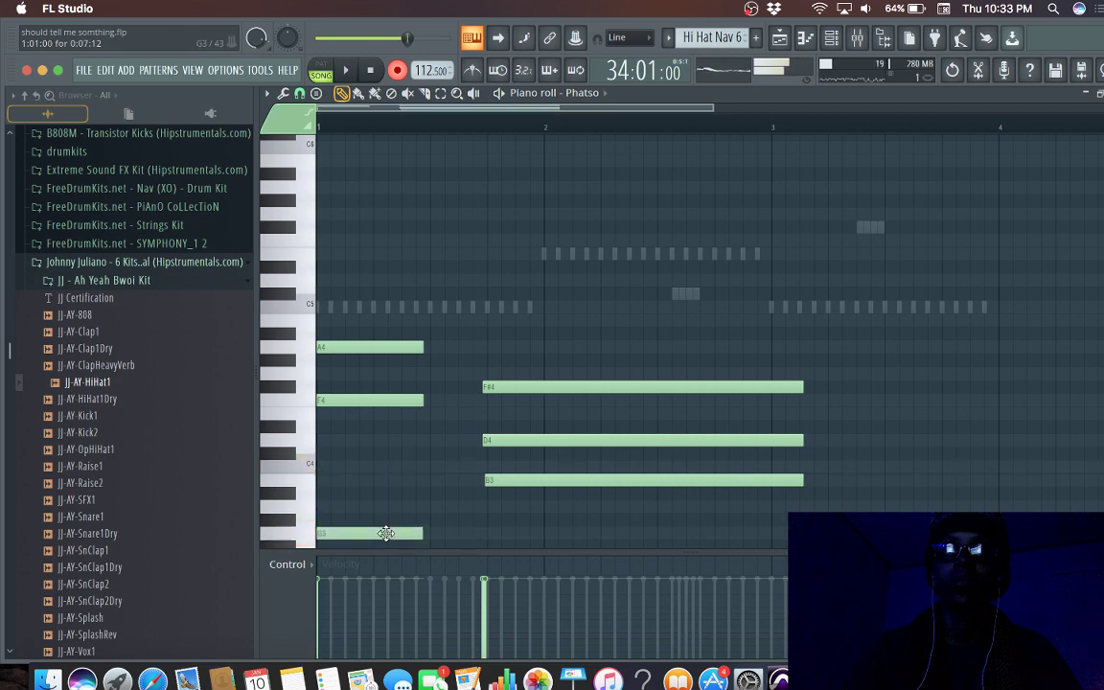
pyautogui.press('space')
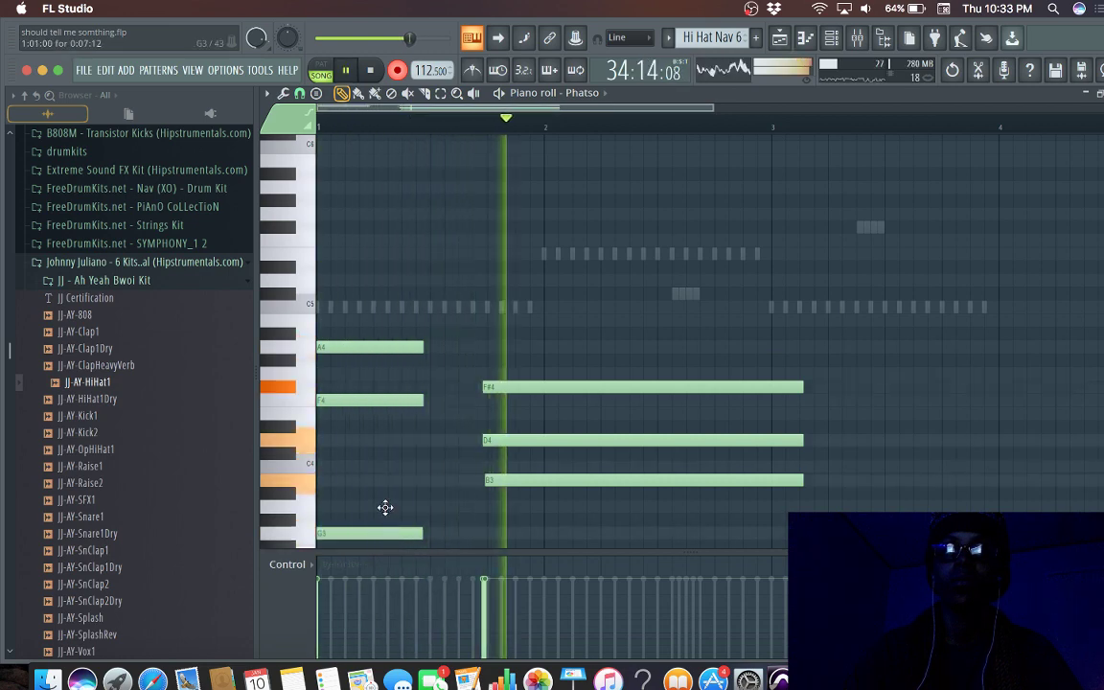
pyautogui.moveTo(385, 506); pyautogui.dragTo(390, 505)
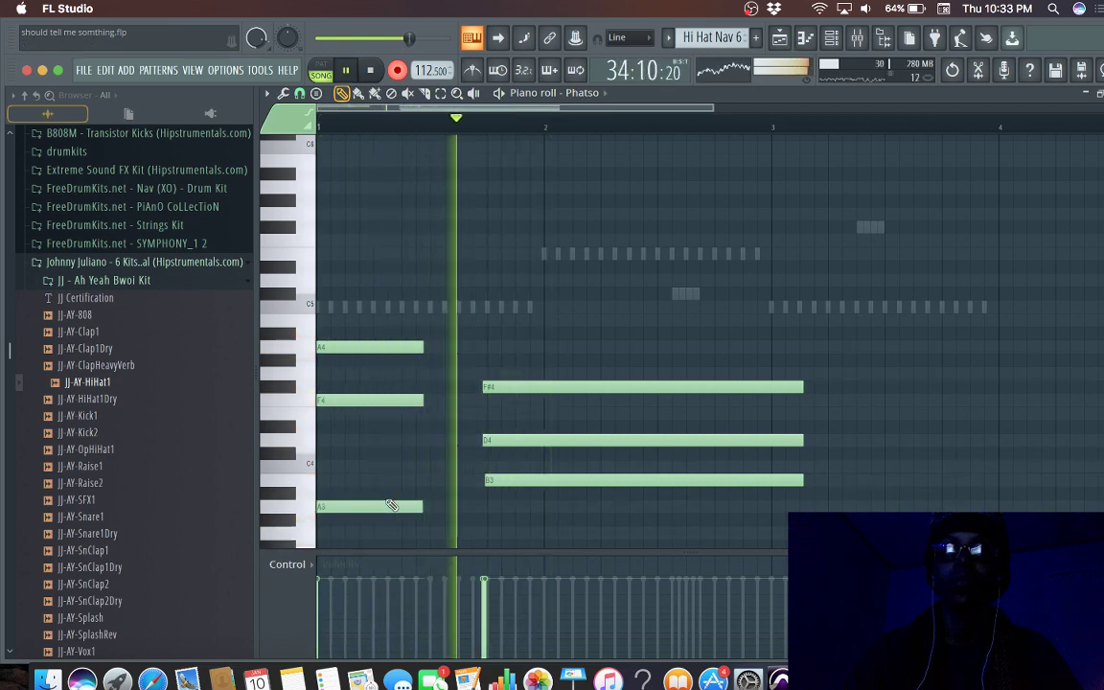
# Step: Place a trial B3 note beside the first chord, delete it, and set the chord's lowest note to A#3
pyautogui.click(390, 480)
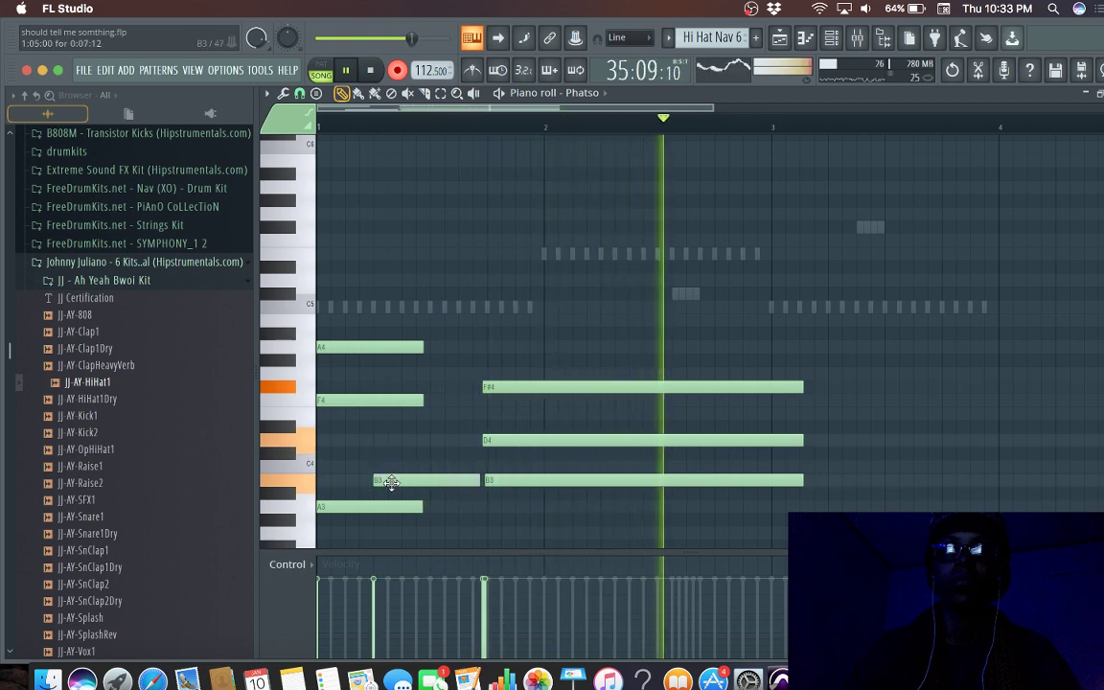
pyautogui.rightClick(391, 480)
pyautogui.click(394, 520)
pyautogui.rightClick(401, 526)
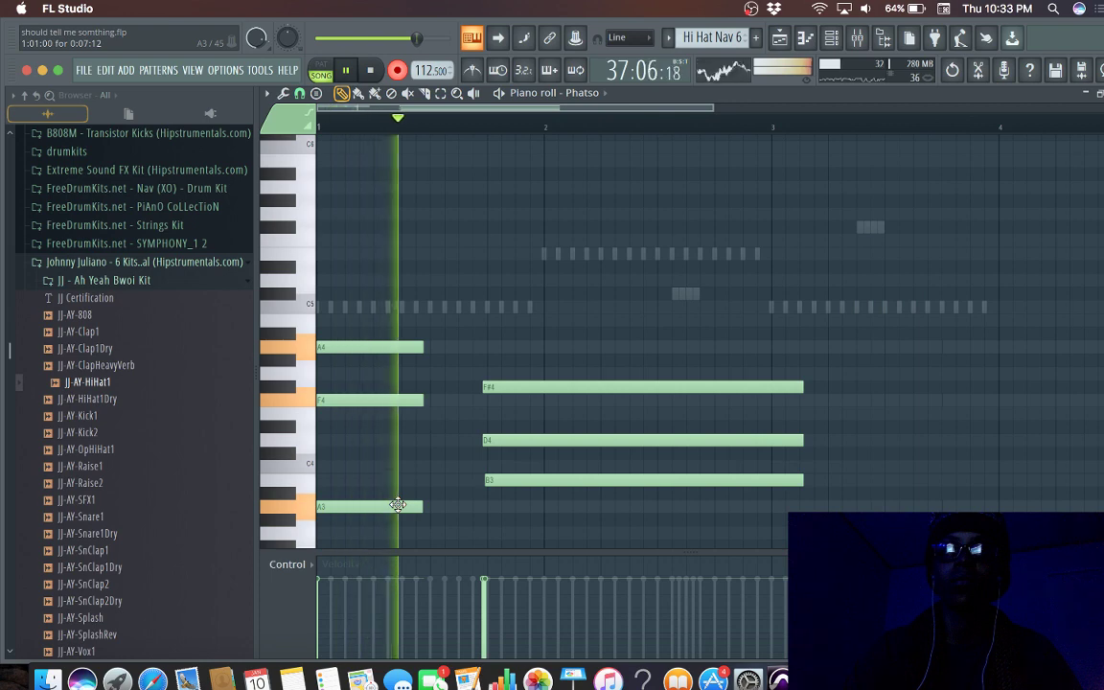
pyautogui.moveTo(397, 505); pyautogui.dragTo(396, 491)
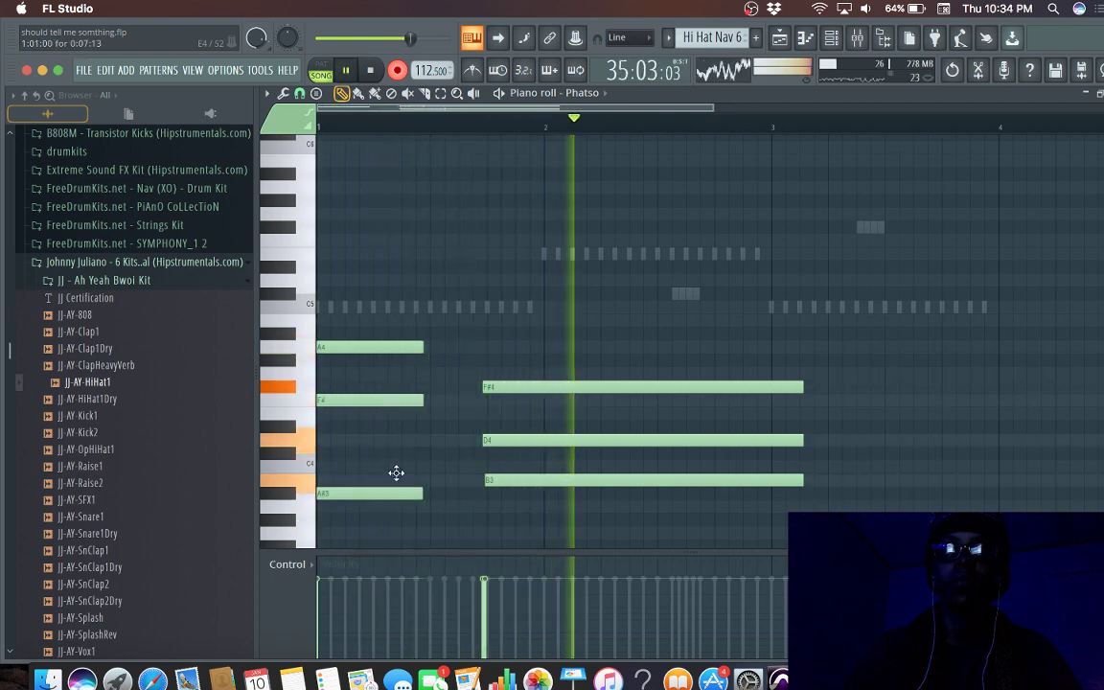
# Step: Move the first chord's middle note to D4, extend it almost to the second chord, and play the result
pyautogui.click(396, 467)
pyautogui.press('space')
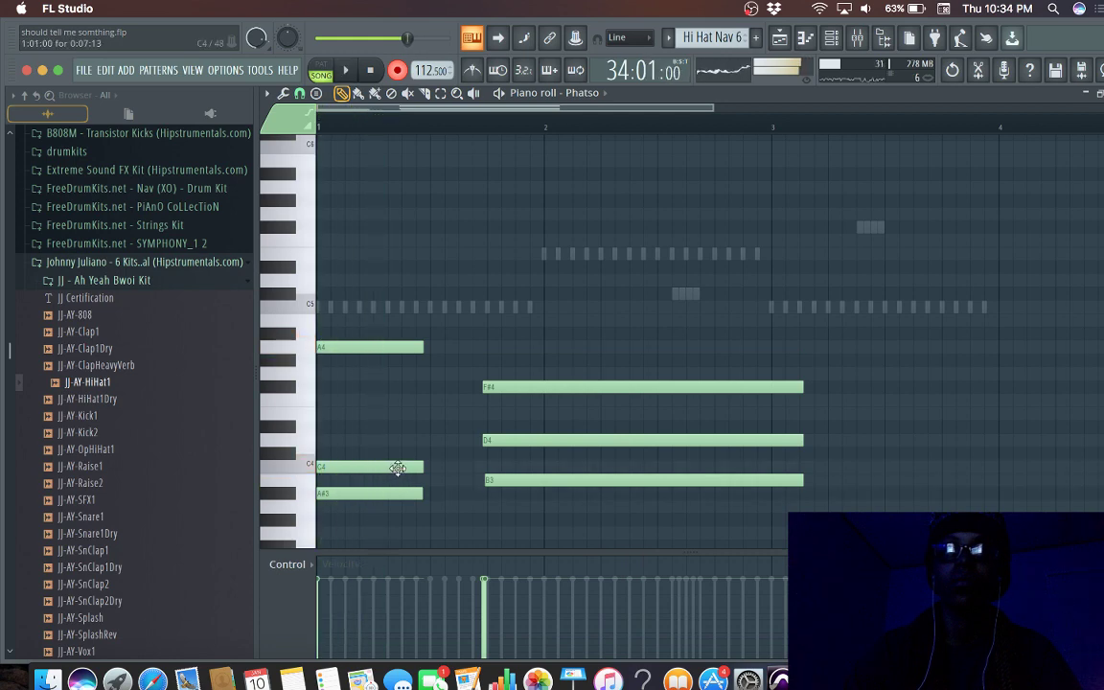
pyautogui.moveTo(397, 464); pyautogui.dragTo(463, 447)
pyautogui.press('space')
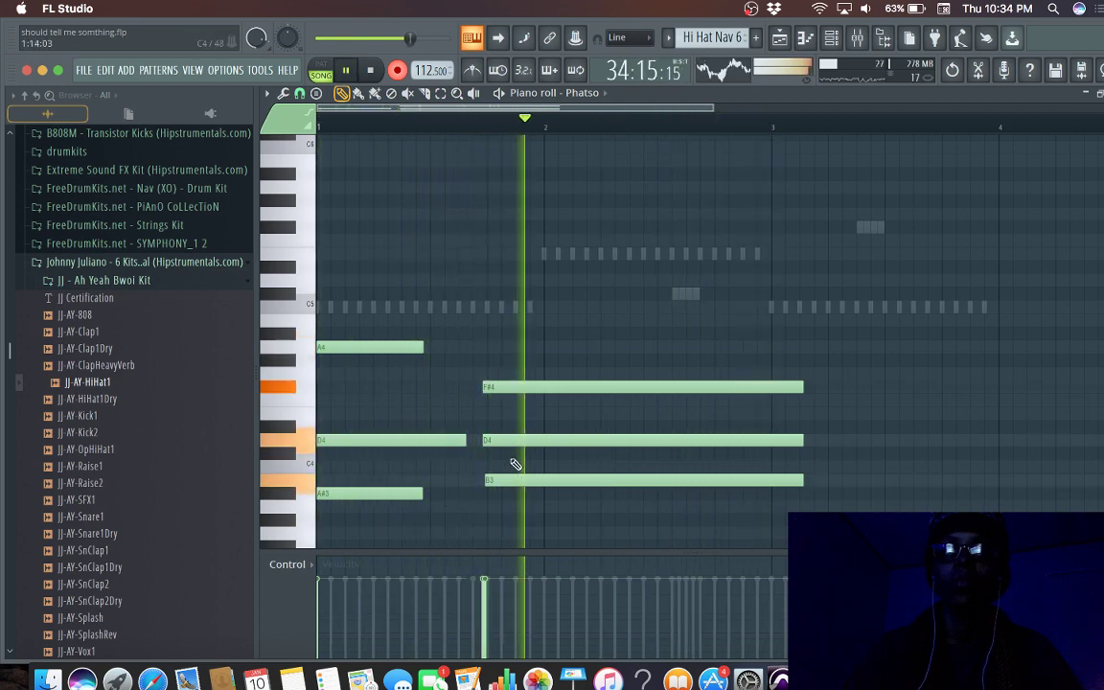
pyautogui.press('space')
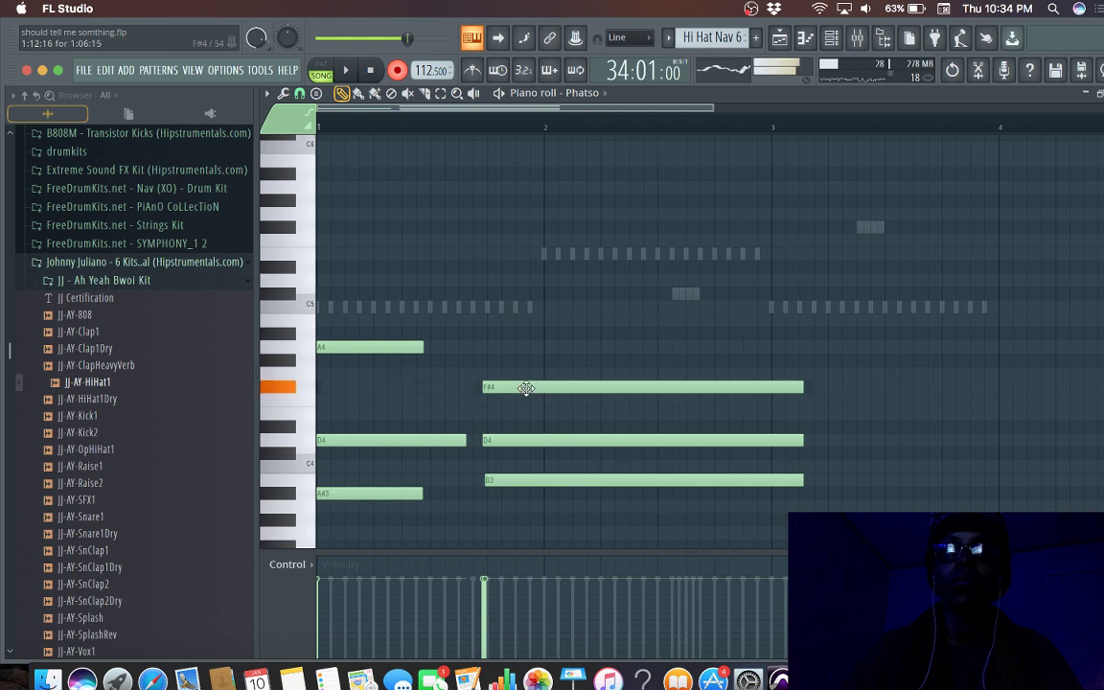
# Step: Change the second chord's notes to A4, F4 and C4, and play it with the arrangement
pyautogui.moveTo(526, 388); pyautogui.dragTo(532, 351)
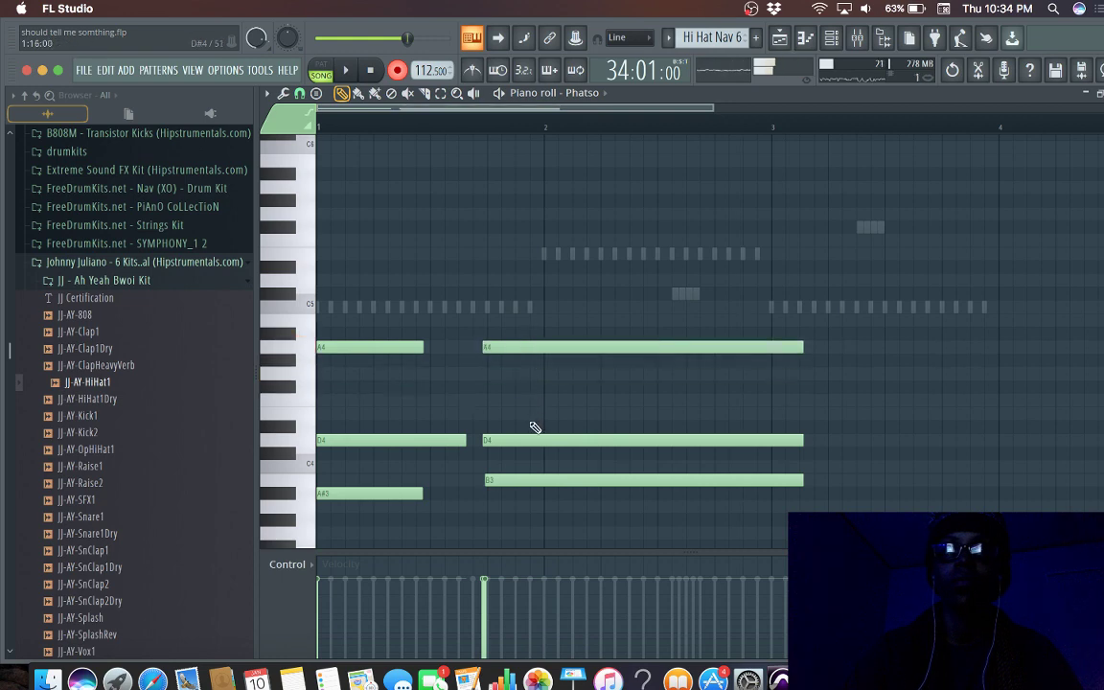
pyautogui.moveTo(528, 441); pyautogui.dragTo(530, 415)
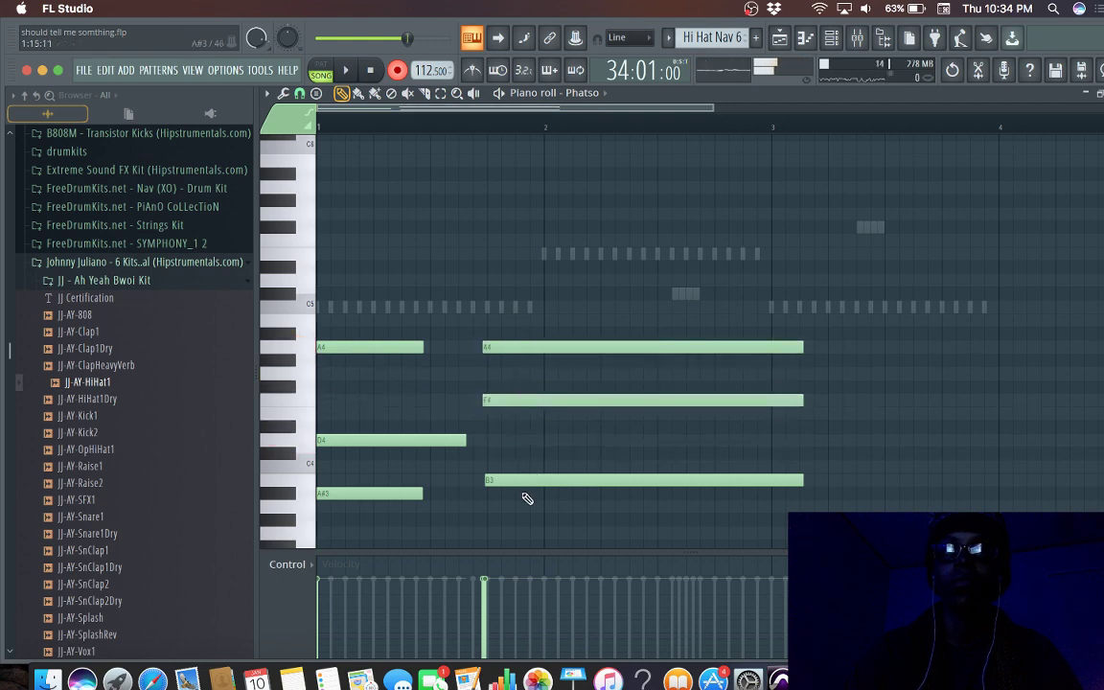
pyautogui.moveTo(524, 472); pyautogui.dragTo(524, 469)
pyautogui.press('space')
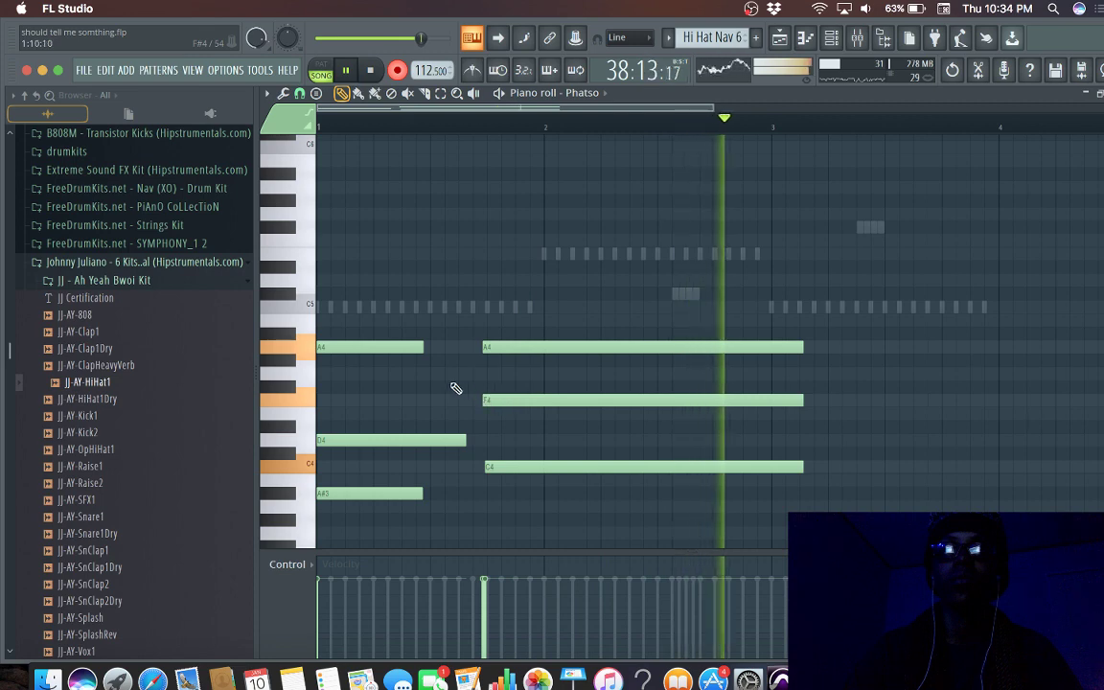
# Step: Delete the first chord and move the A4, F4 and C4 notes of the long chord to the start of bar 1
pyautogui.rightClick(370, 472)
pyautogui.scroll(-1, 366, 479)
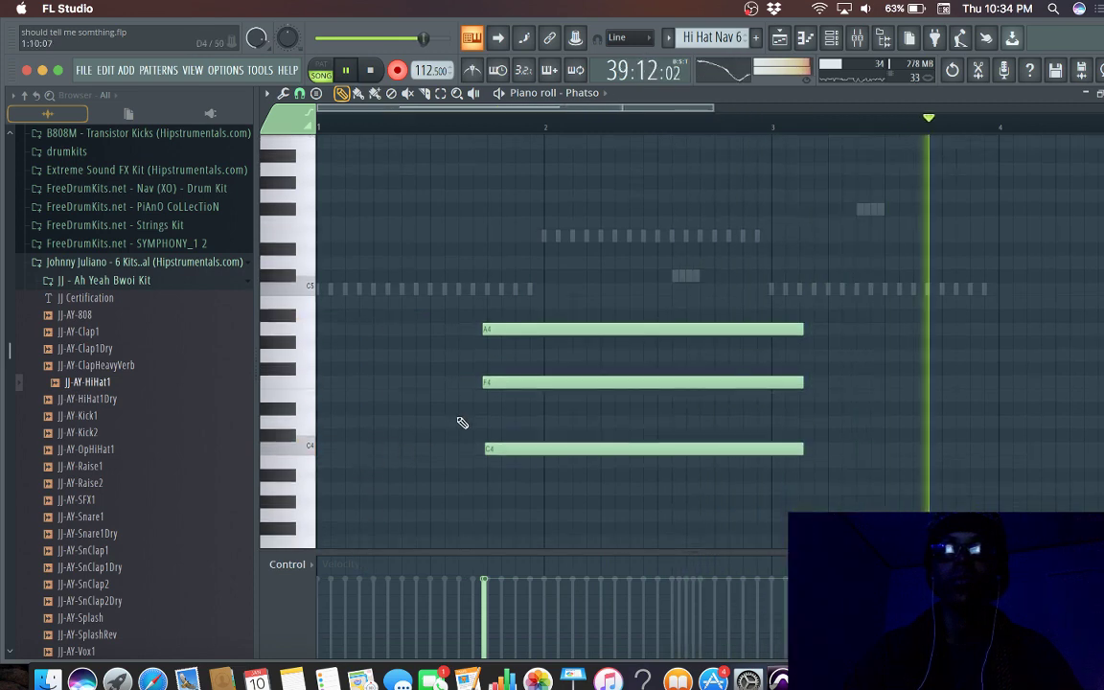
pyautogui.press('space')
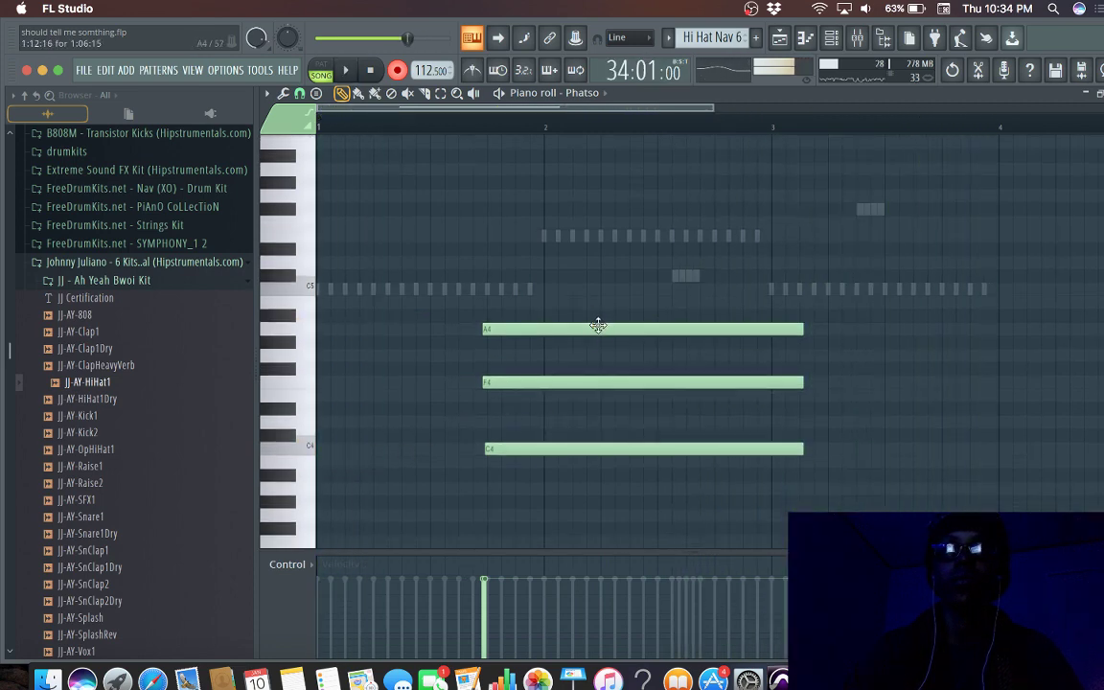
pyautogui.moveTo(555, 328); pyautogui.dragTo(408, 323)
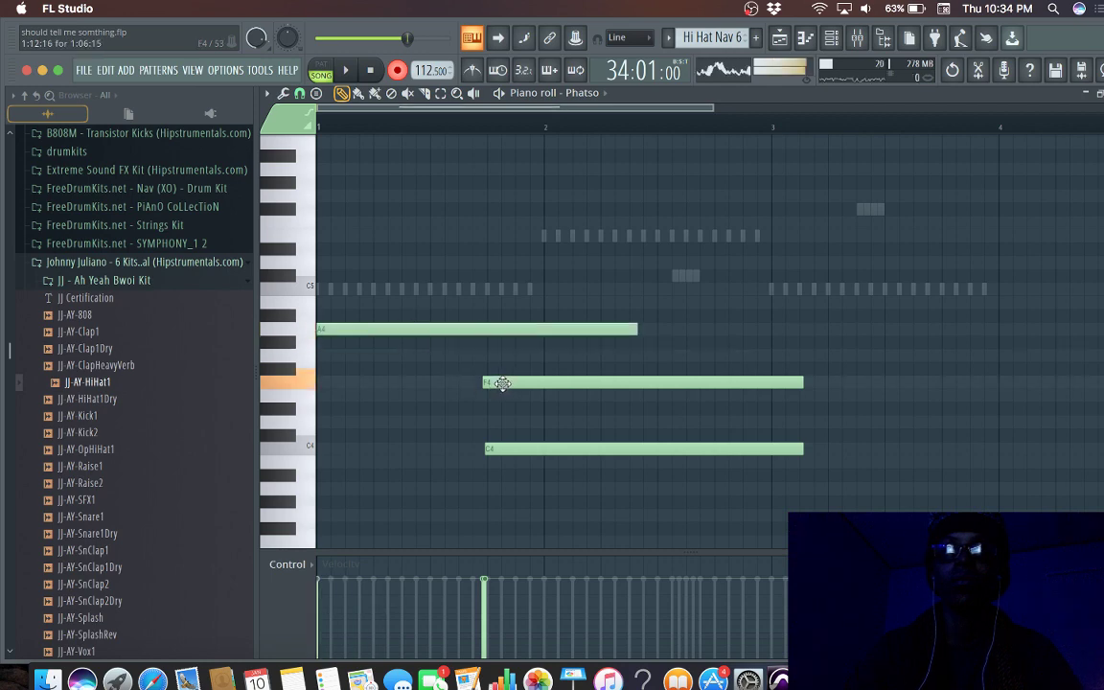
pyautogui.moveTo(502, 384); pyautogui.dragTo(312, 388)
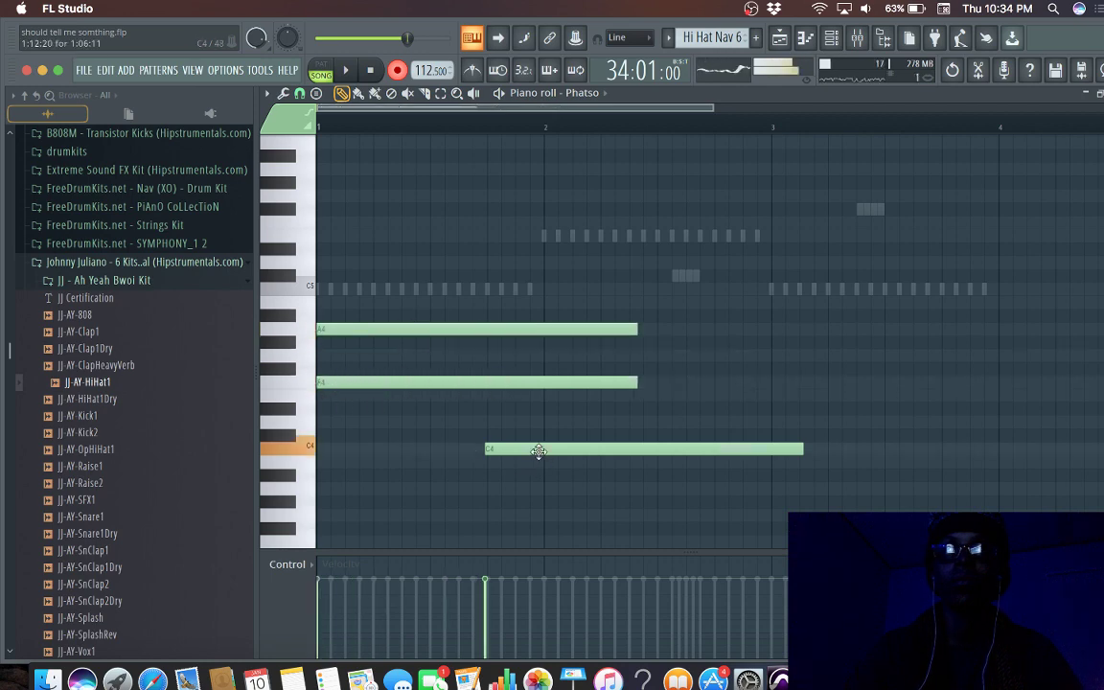
pyautogui.moveTo(539, 451); pyautogui.dragTo(296, 453)
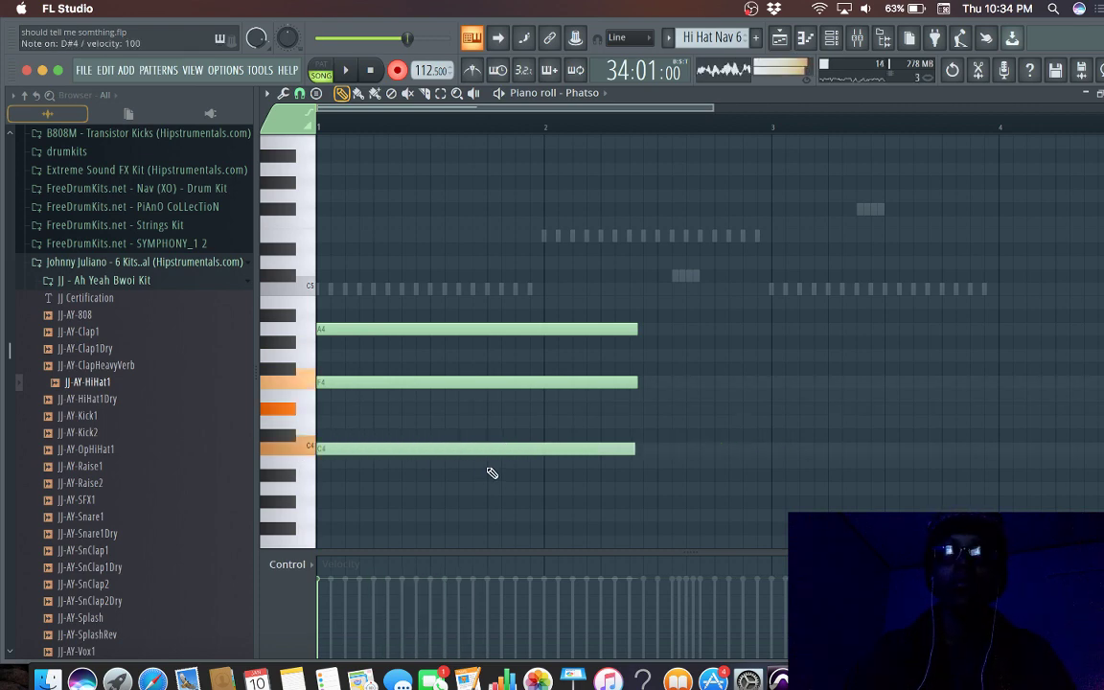
# Step: Play the arrangement with recording turned off, close the piano roll, and bring up the channel rack
pyautogui.click(350, 72)
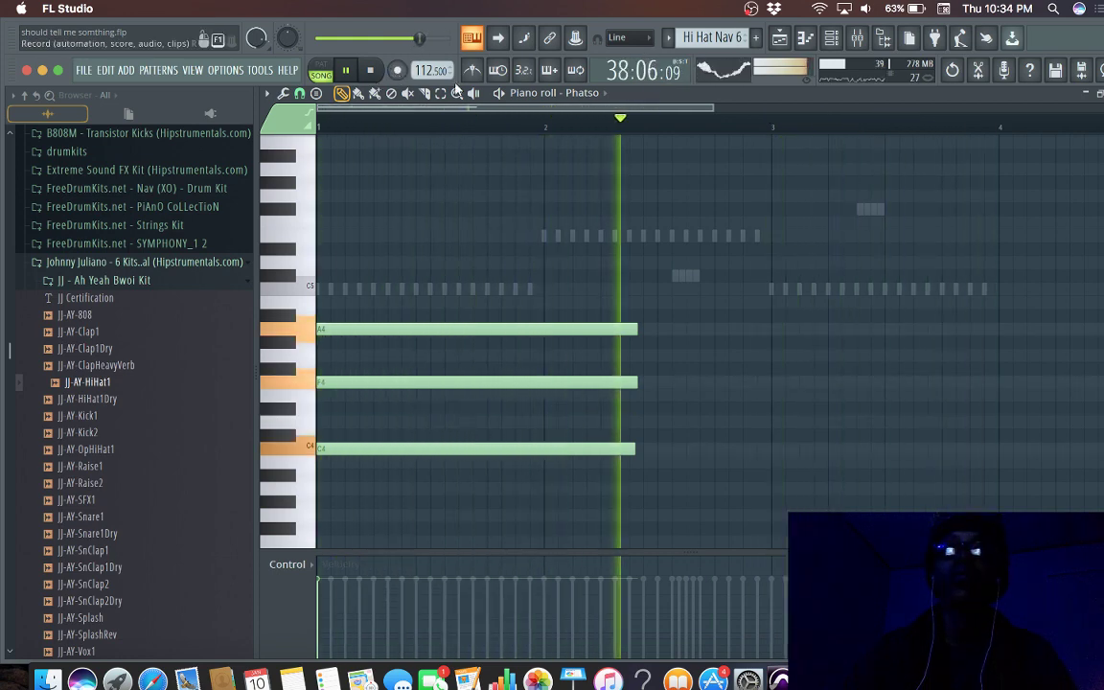
pyautogui.click(1097, 93)
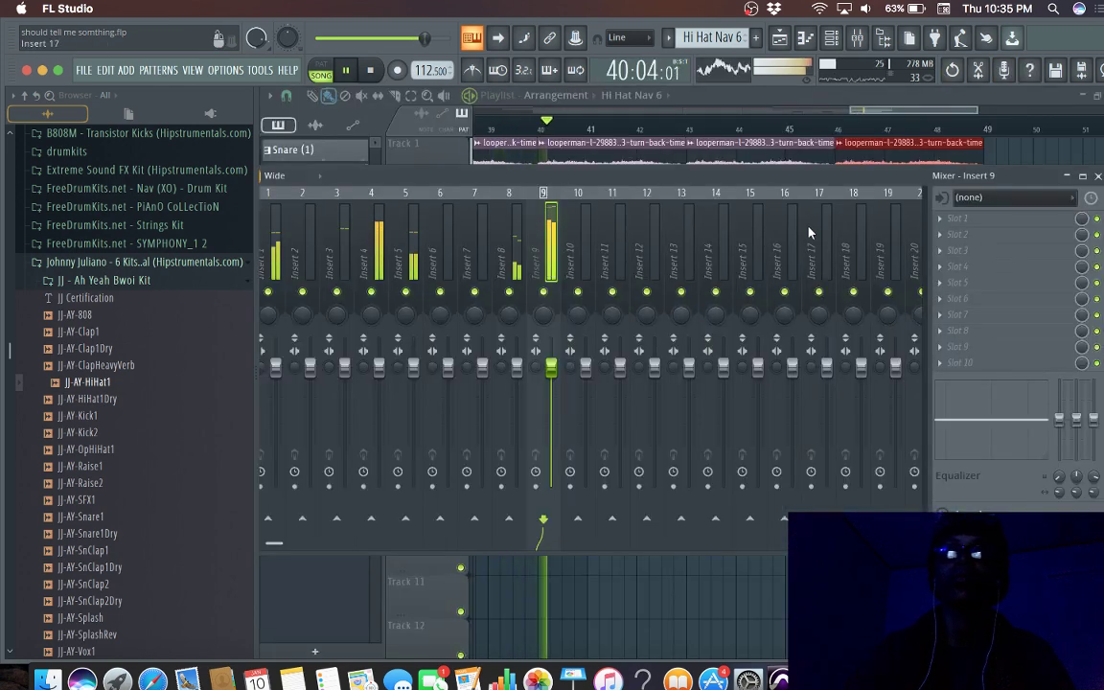
pyautogui.click(831, 37)
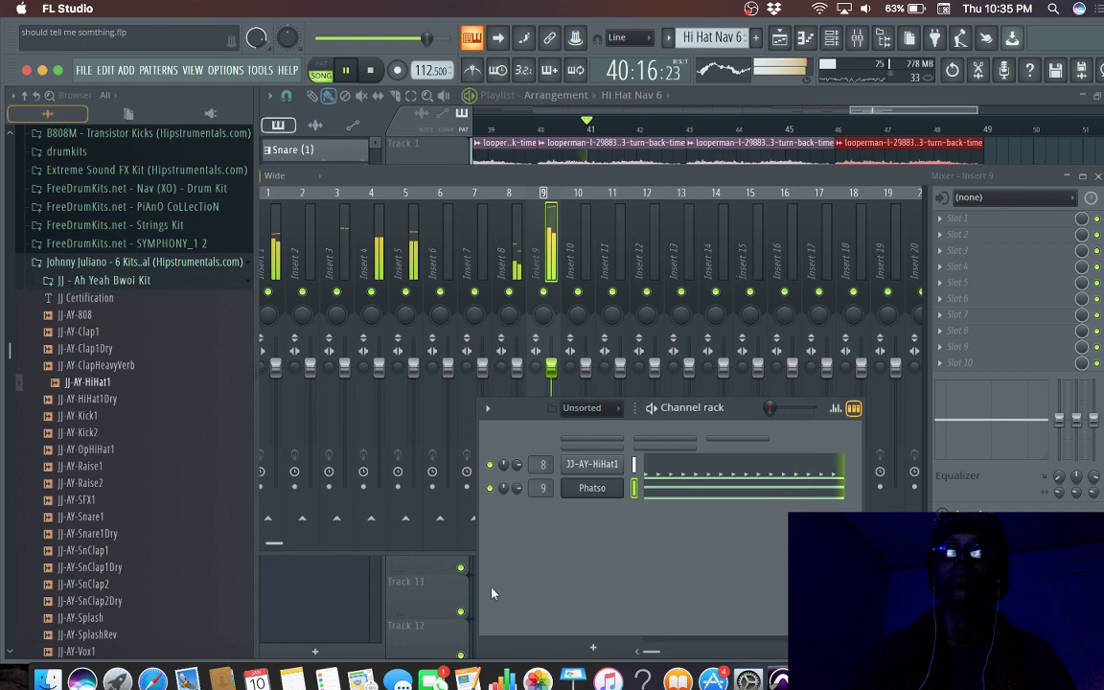
# Step: Mute the Phatso channel, open its Sytrus window, and restart playback of the arrangement
pyautogui.click(490, 487)
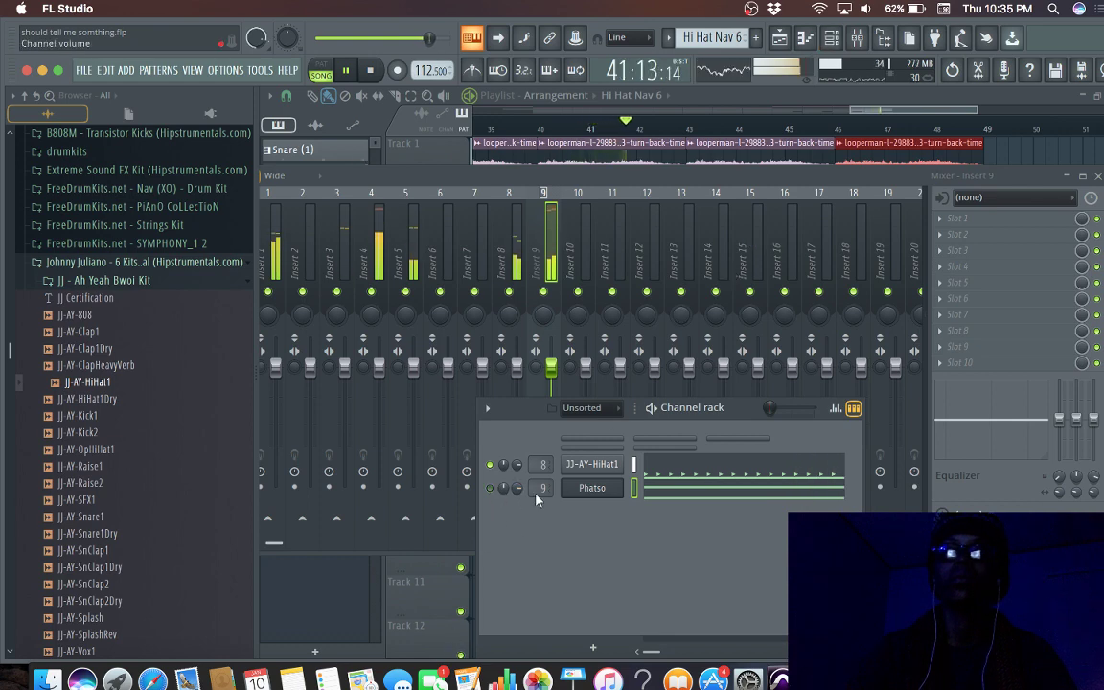
pyautogui.click(599, 488)
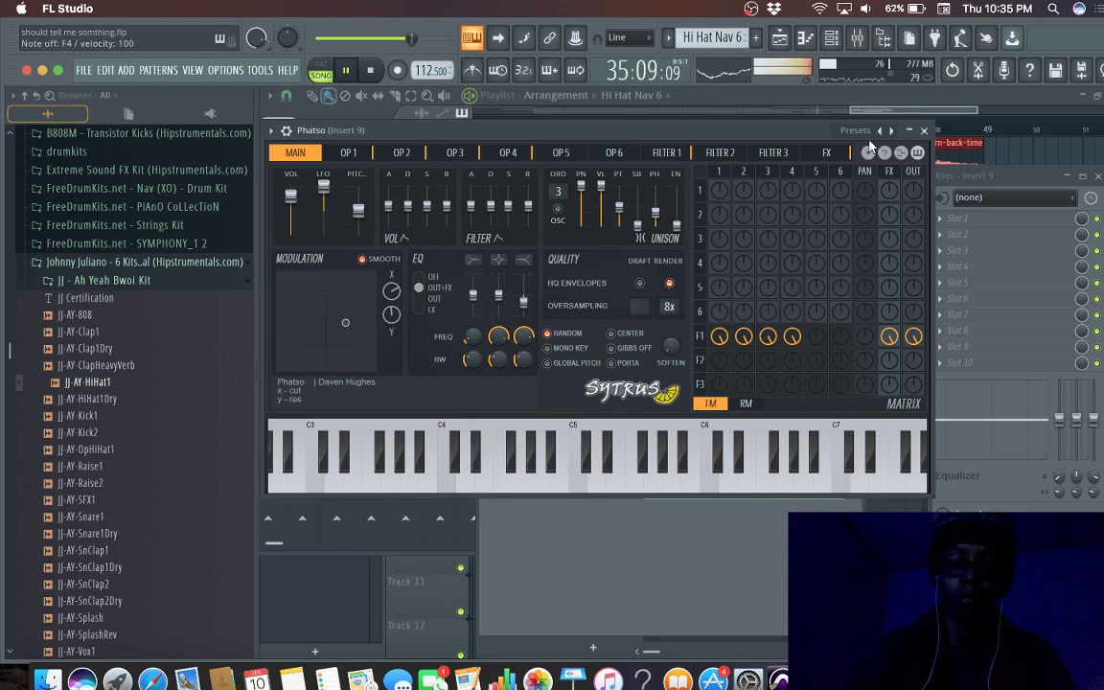
pyautogui.press('space')
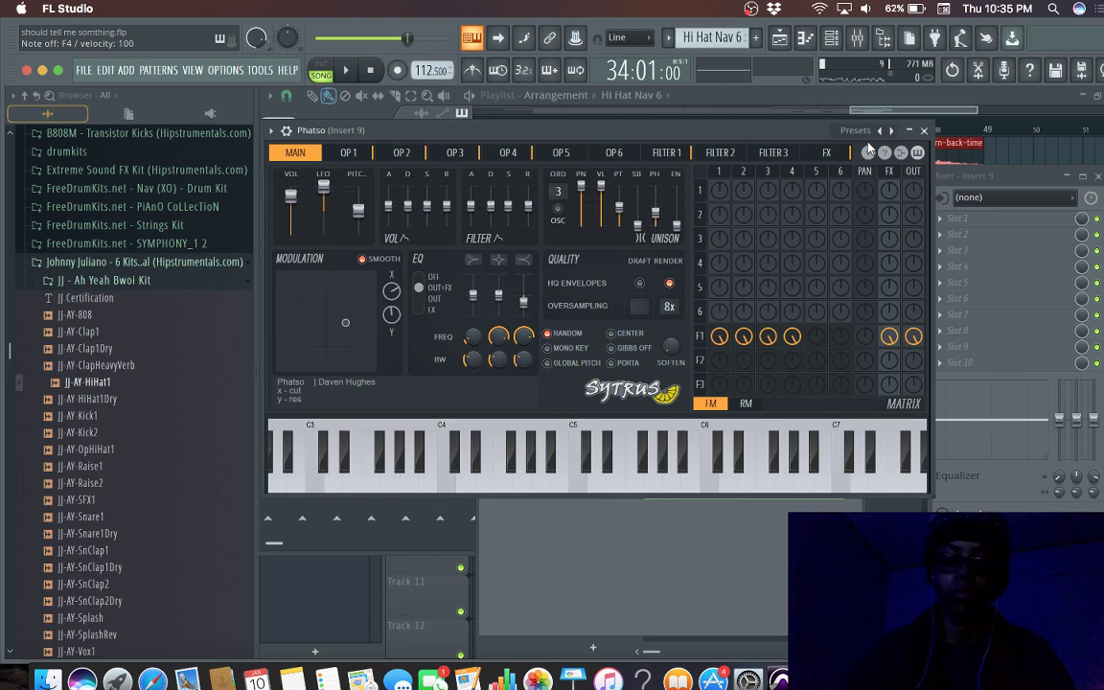
pyautogui.press('space')
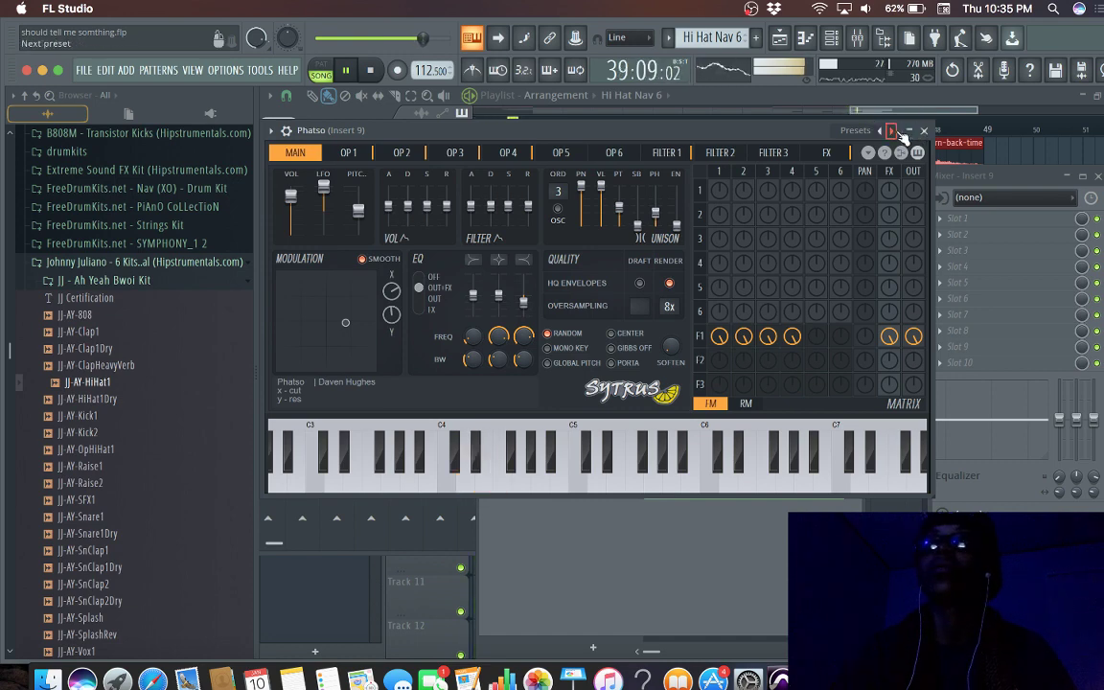
# Step: Audition the Sytrus presets after Phatso against the arrangement, settle on Soundtrack, and close the synth window
pyautogui.click(892, 131)
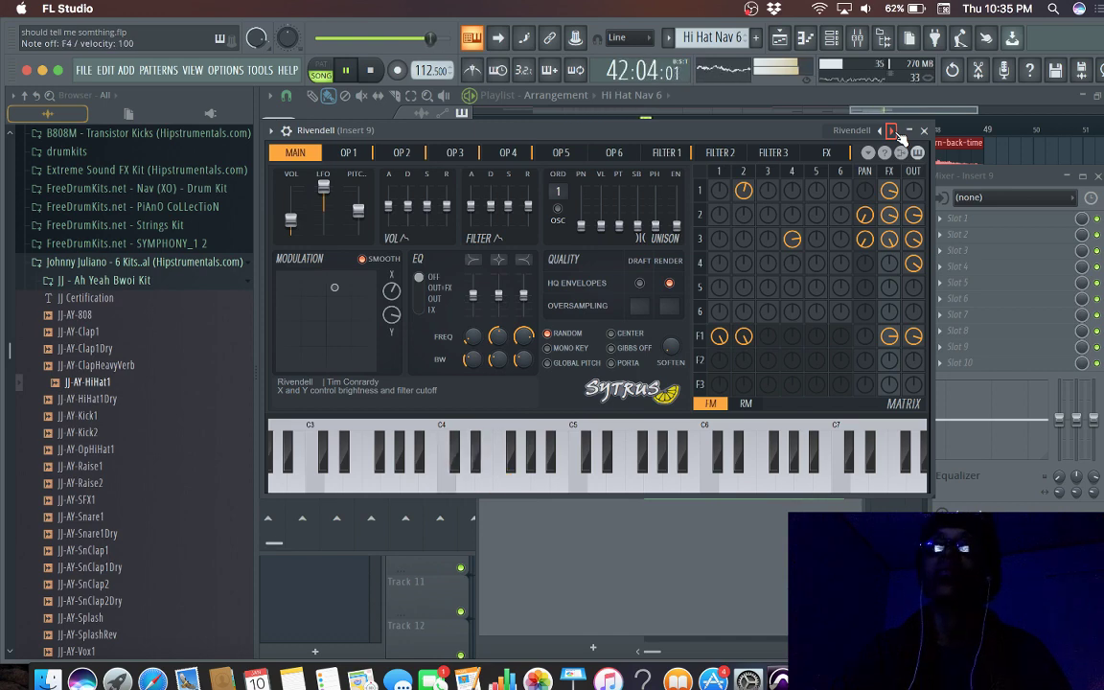
pyautogui.click(892, 130)
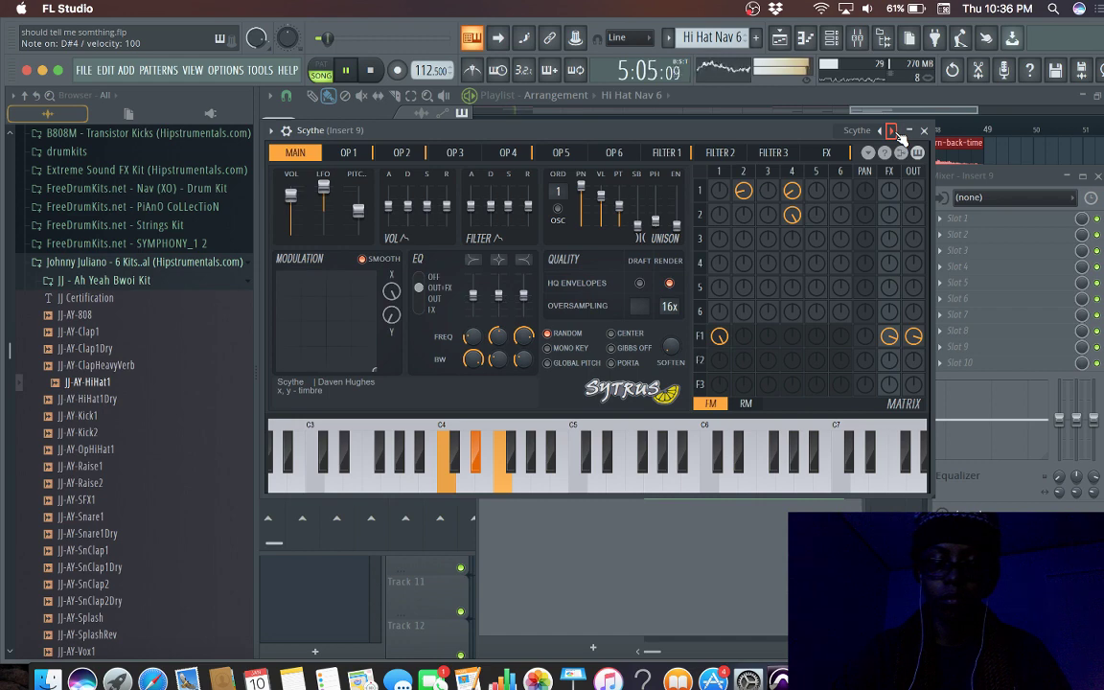
pyautogui.click(892, 131)
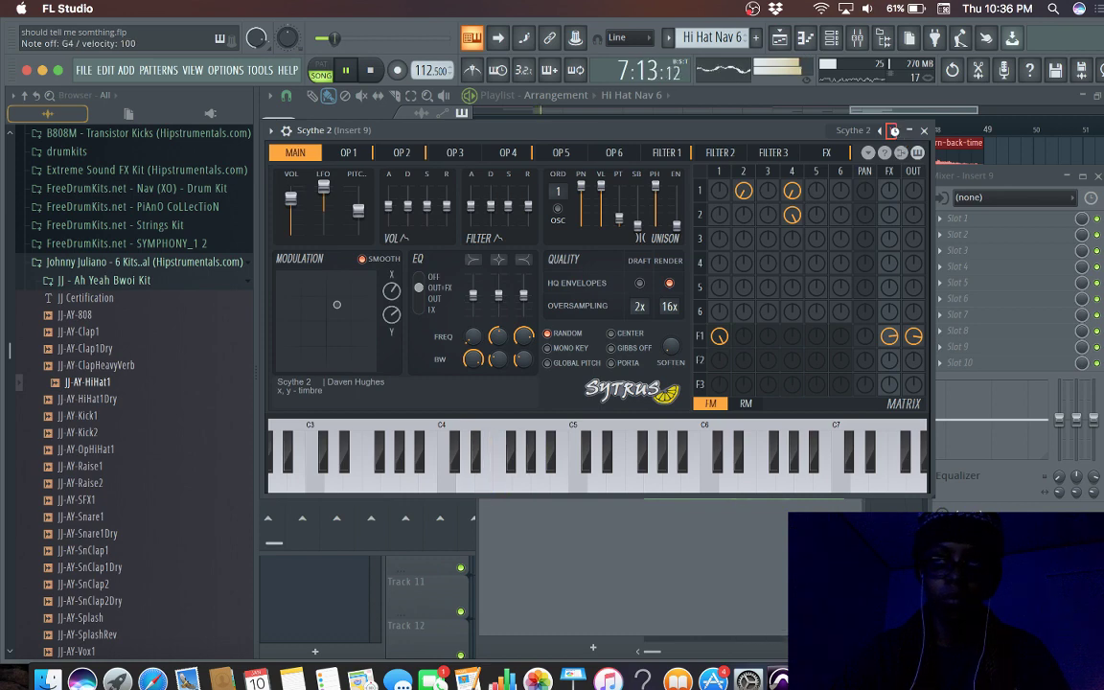
pyautogui.click(893, 131)
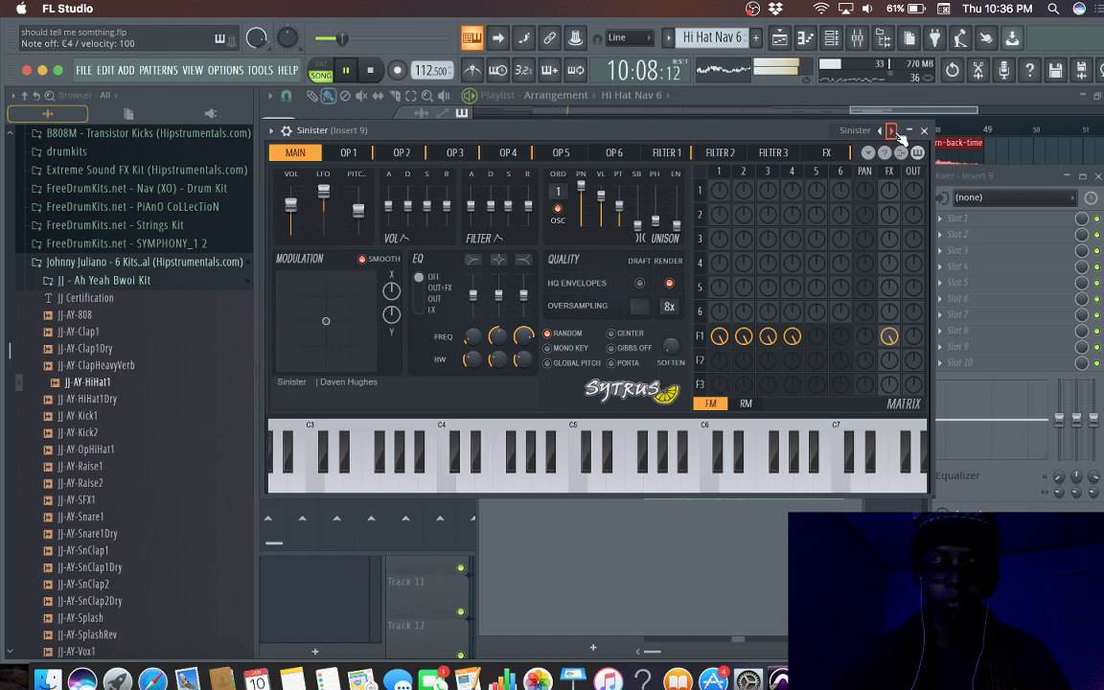
pyautogui.click(895, 133)
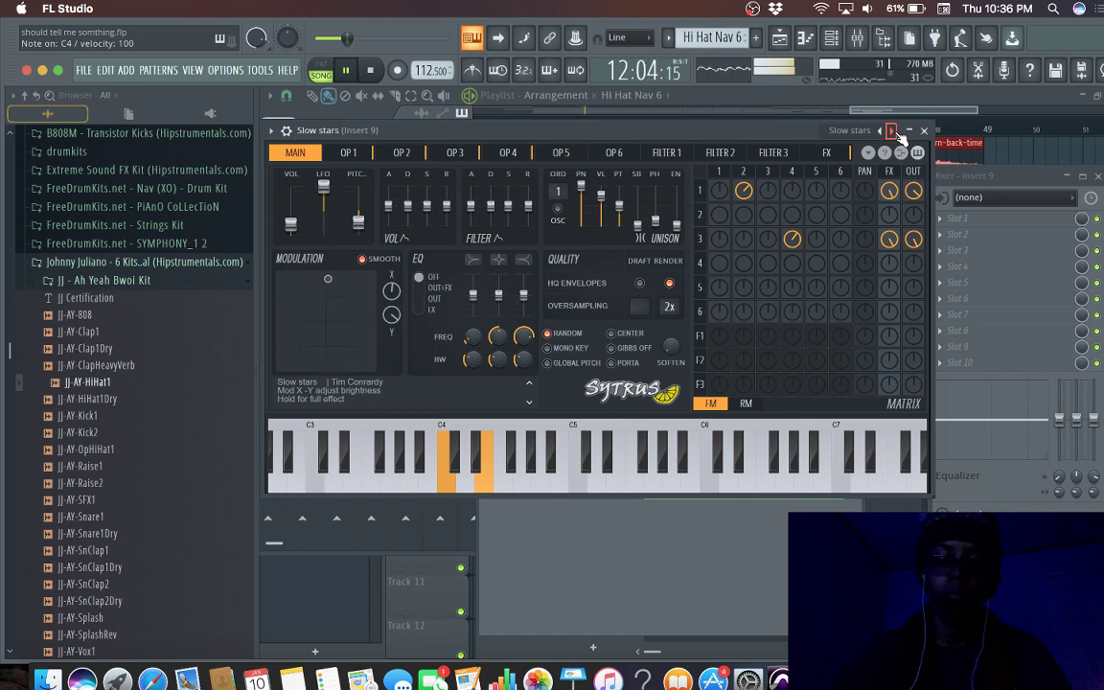
pyautogui.click(895, 132)
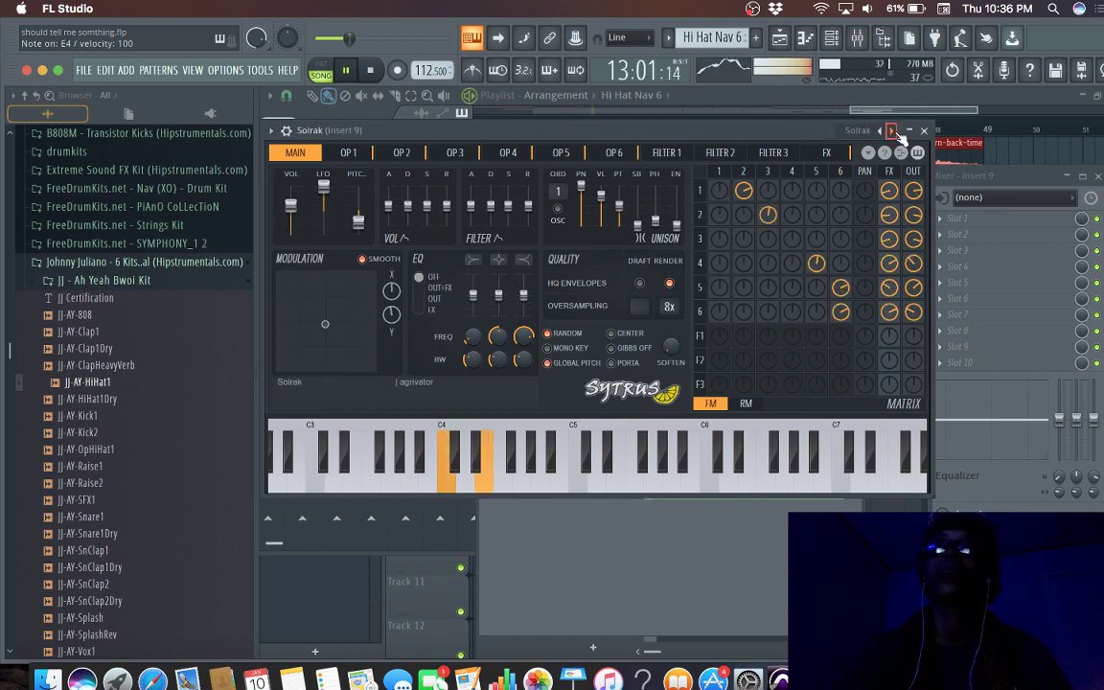
pyautogui.click(895, 132)
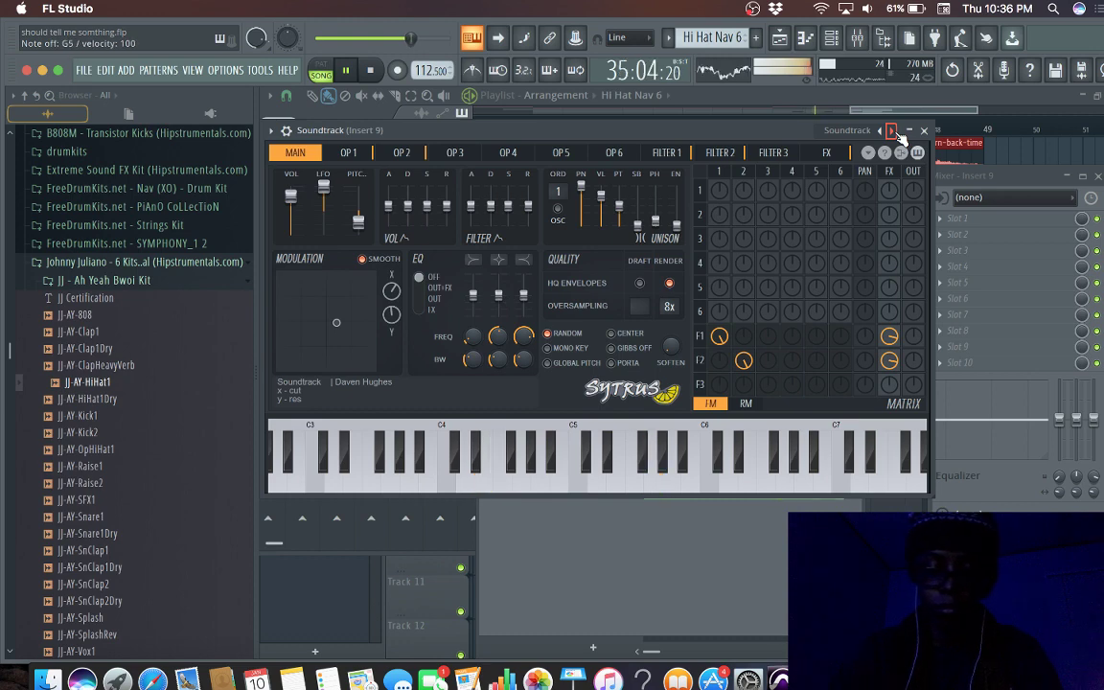
pyautogui.press('space')
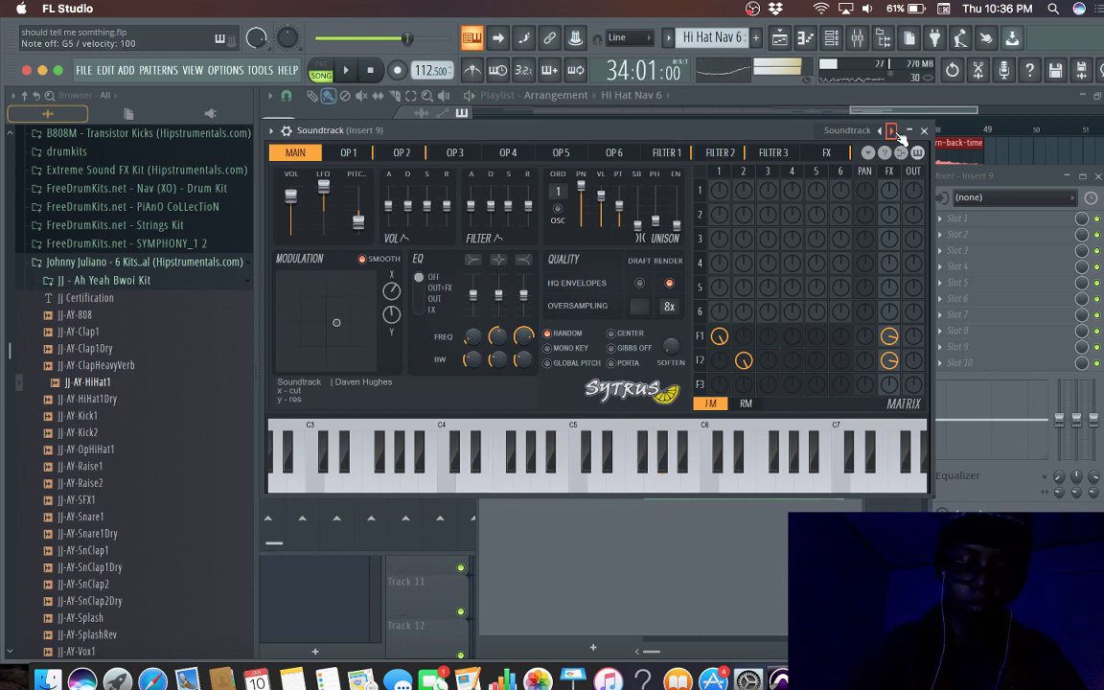
pyautogui.press('space')
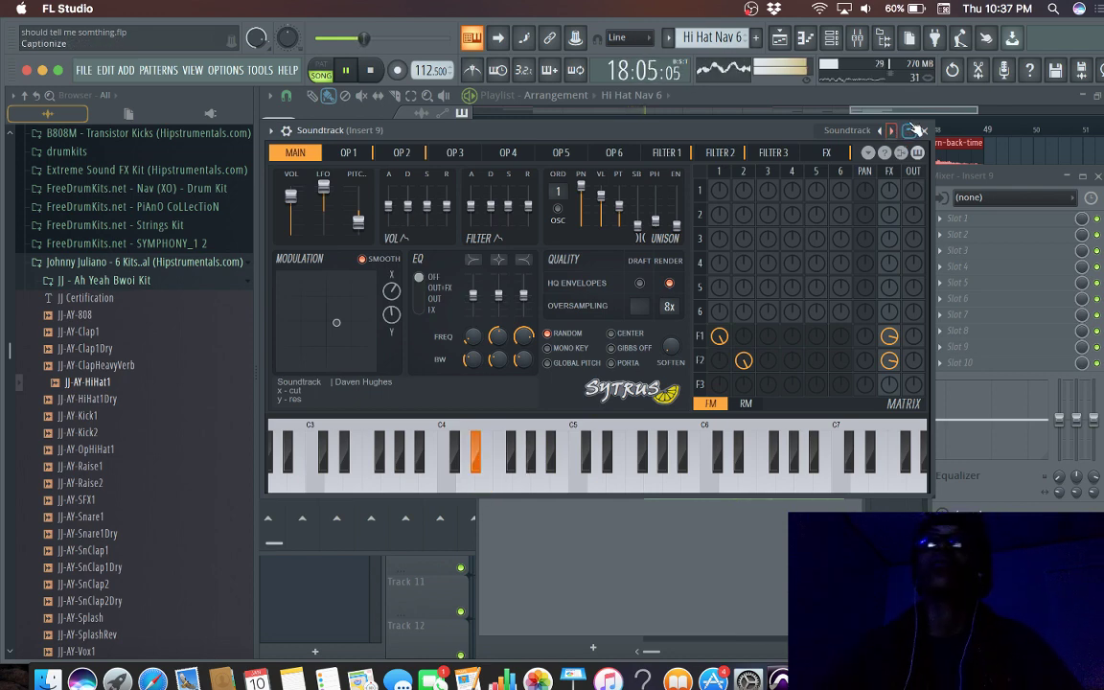
pyautogui.click(924, 130)
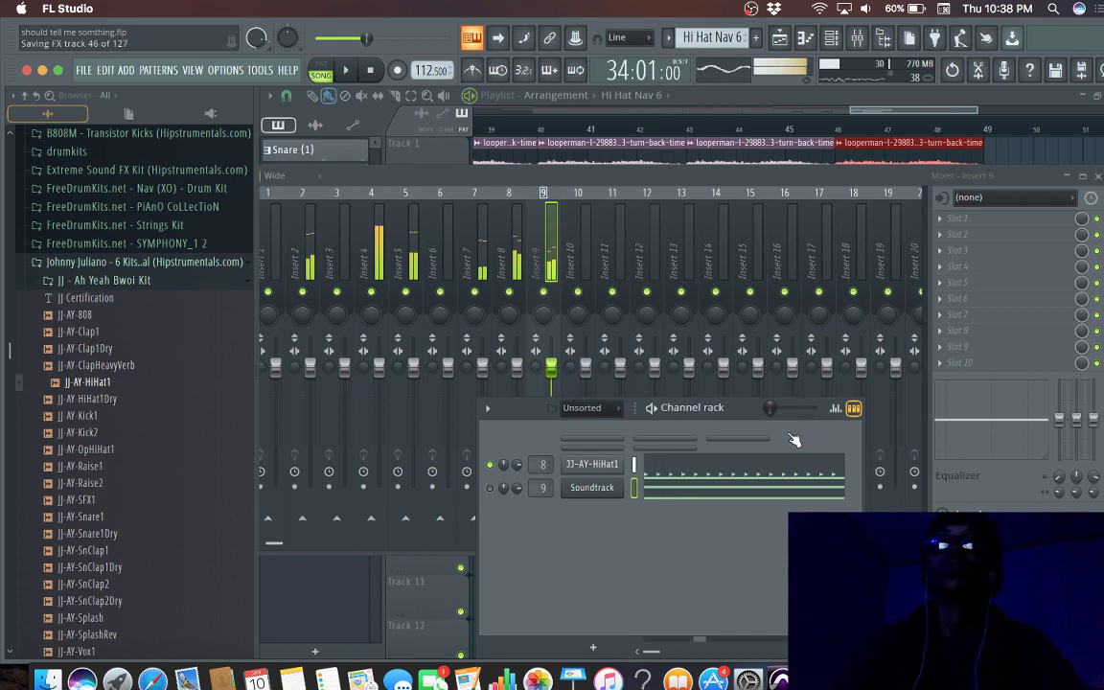
# Step: Open the Soundtrack channel's piano roll and delete the A4, F4 and C4 chord notes
pyautogui.click(781, 487)
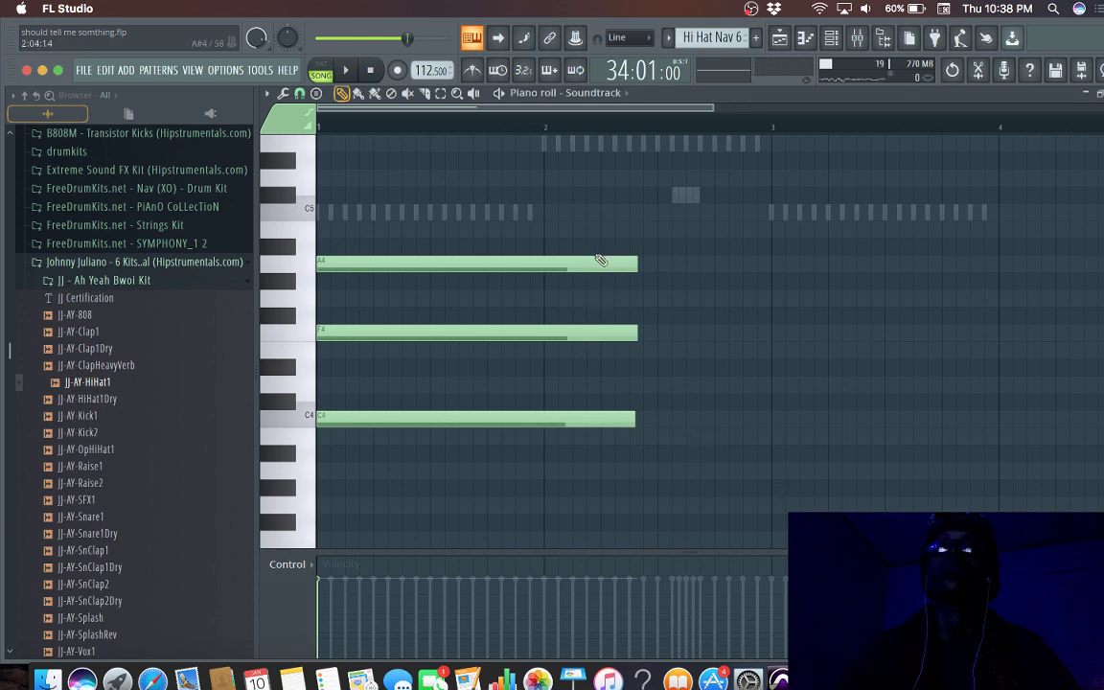
pyautogui.rightClick(598, 261)
pyautogui.rightClick(584, 333)
pyautogui.rightClick(582, 419)
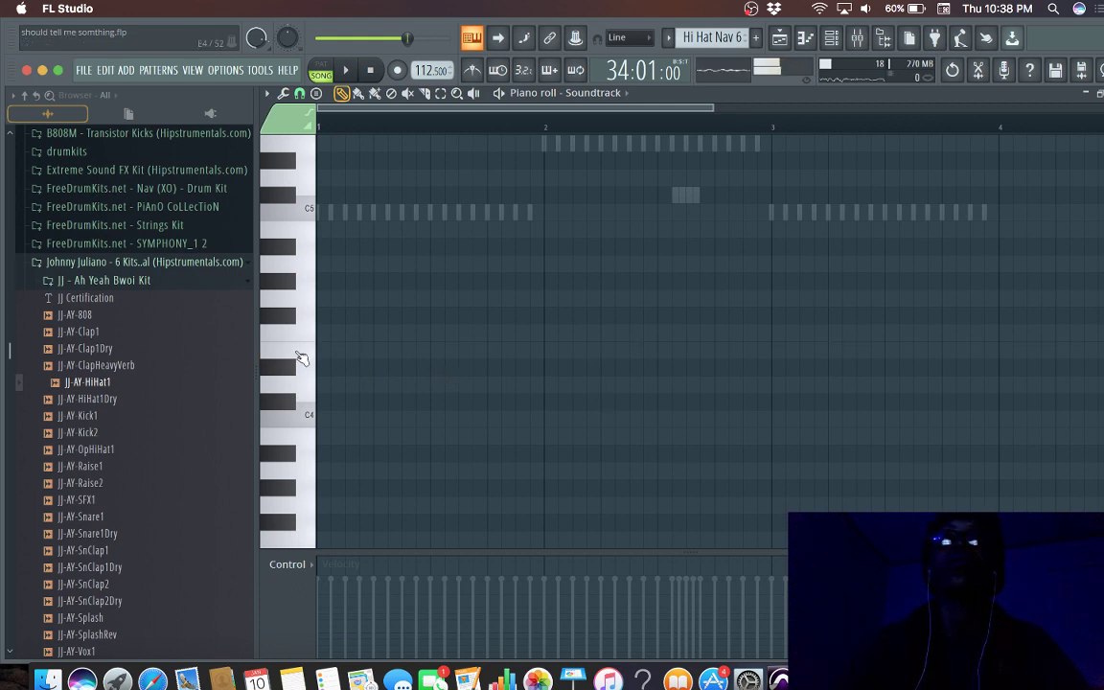
# Step: Place long E4, G#4 and C#5 notes one after another, starting at bar 1 in the piano roll
pyautogui.click(343, 352)
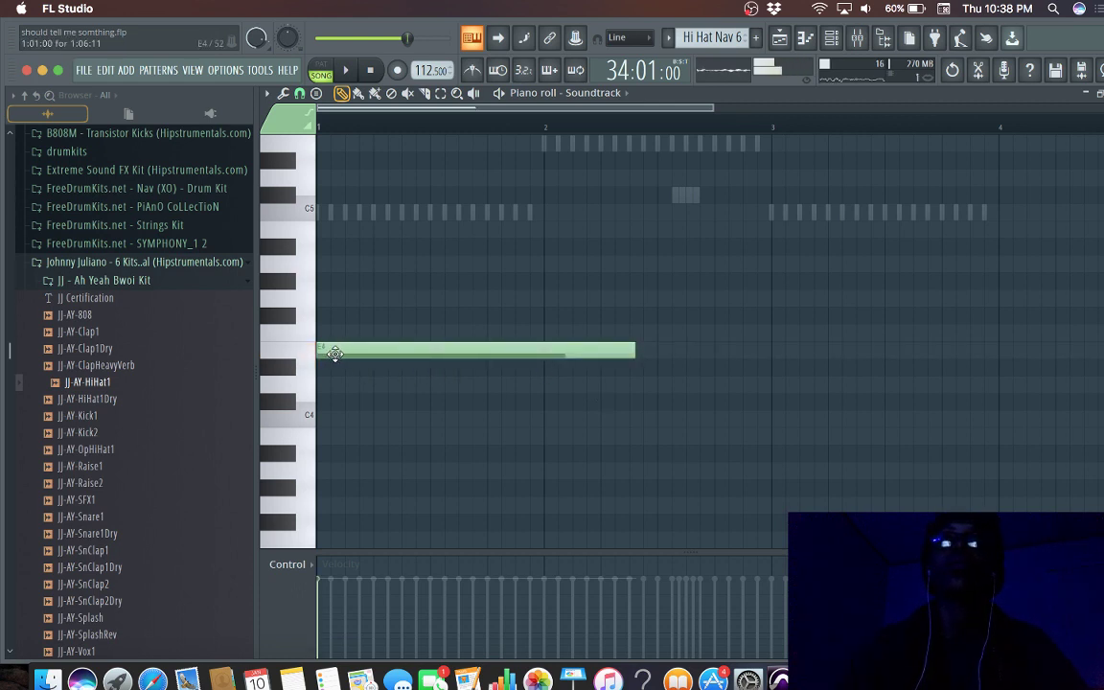
pyautogui.click(335, 353)
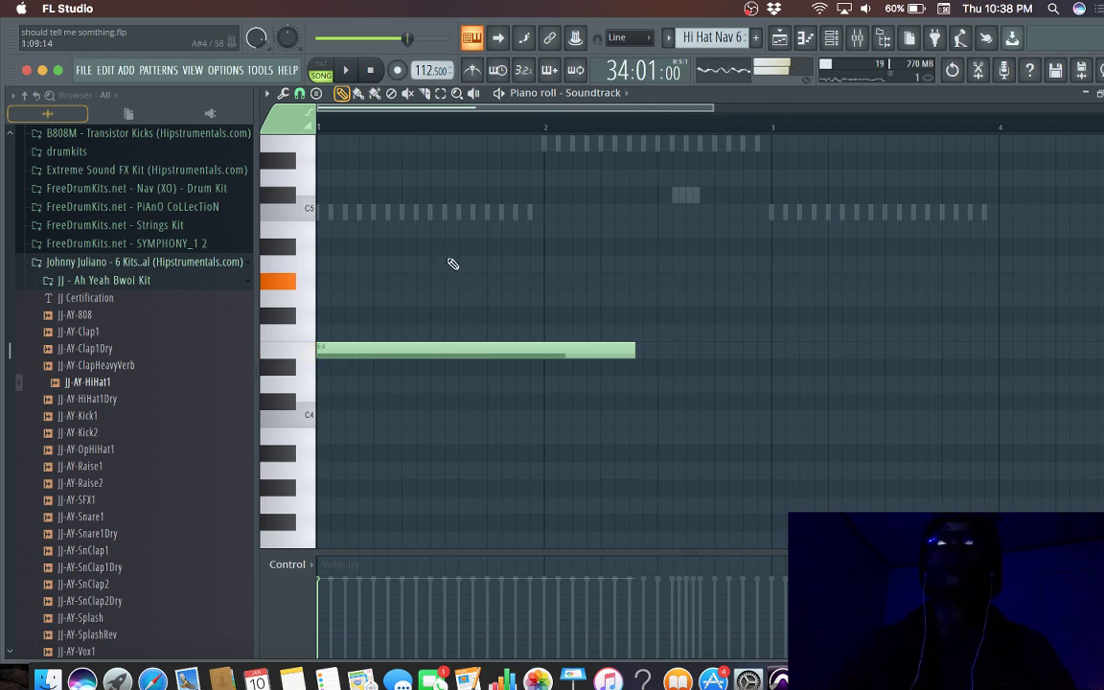
pyautogui.click(649, 279)
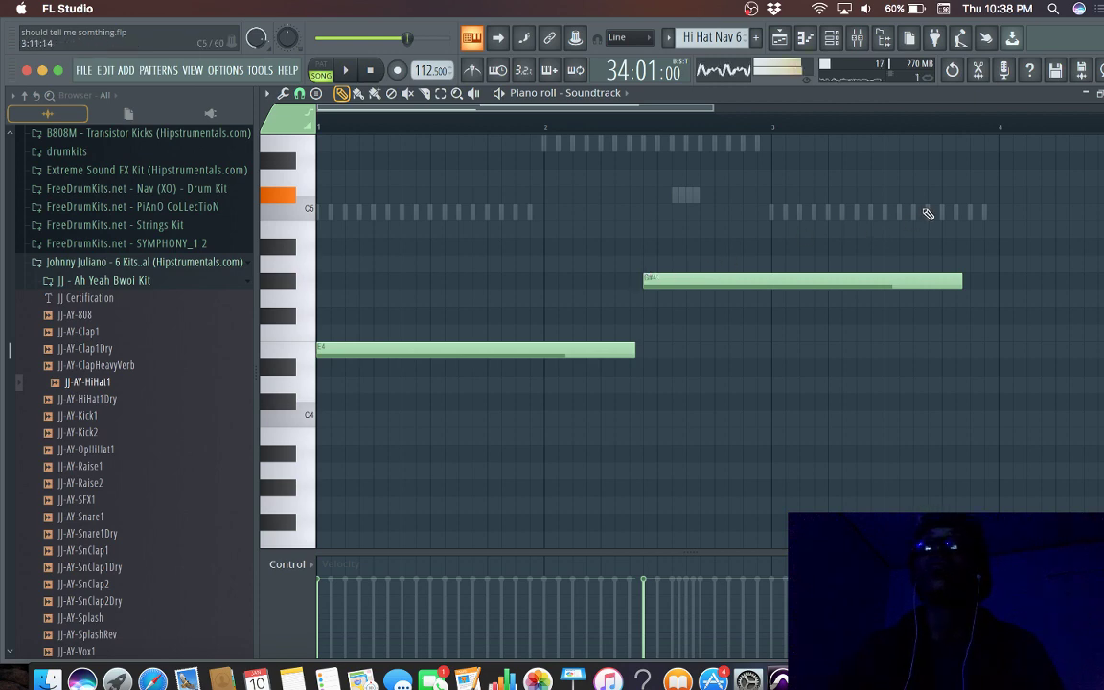
pyautogui.click(972, 195)
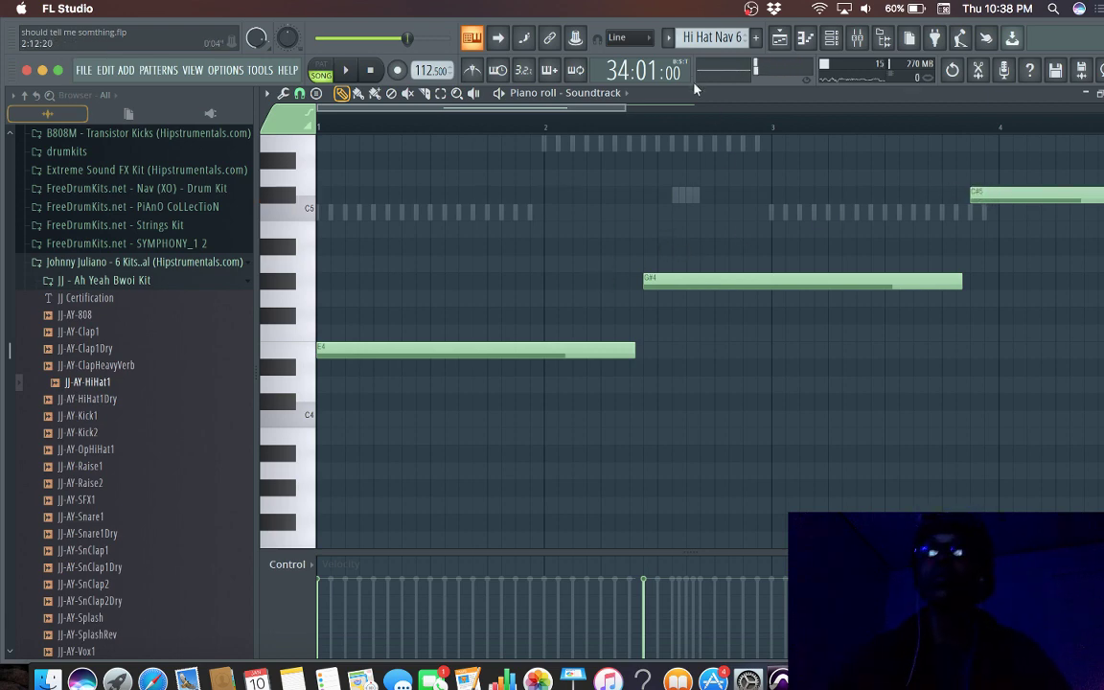
pyautogui.moveTo(625, 112); pyautogui.dragTo(866, 124)
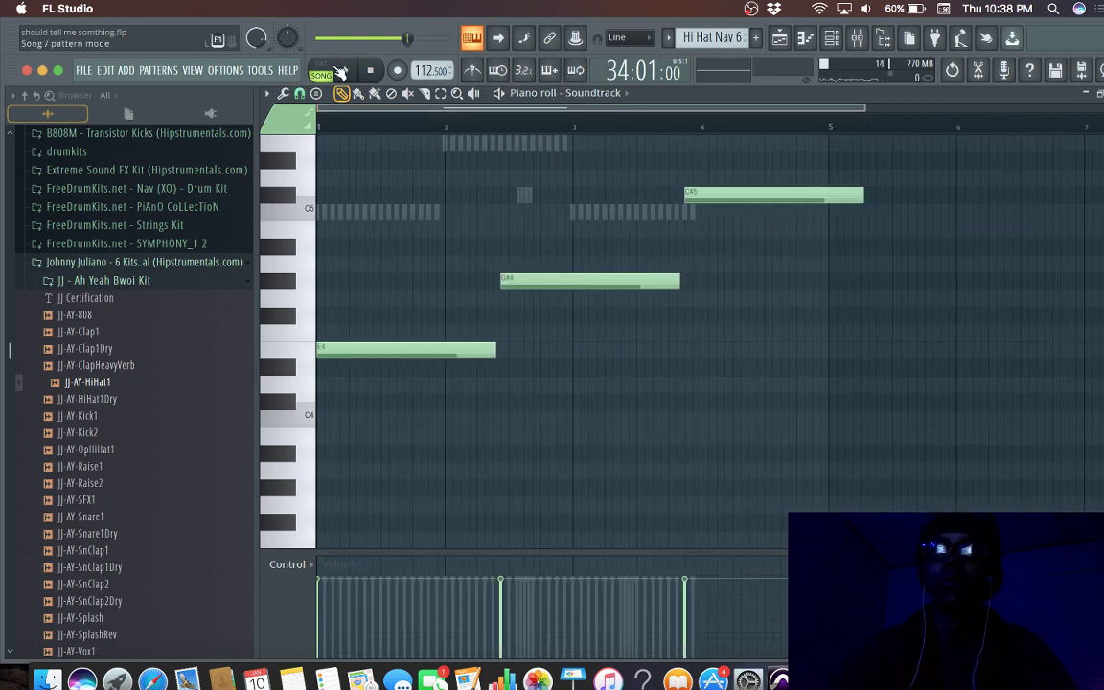
# Step: Unmute the Soundtrack channel and play its three notes with the arrangement from the start of the pattern
pyautogui.click(351, 74)
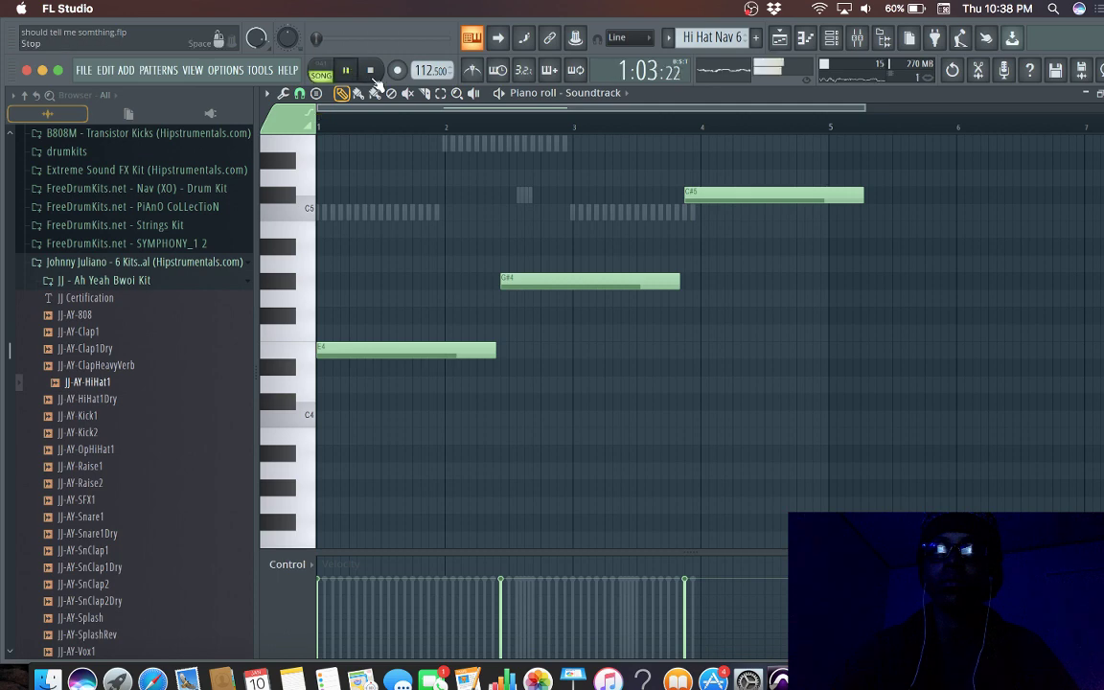
pyautogui.click(1098, 93)
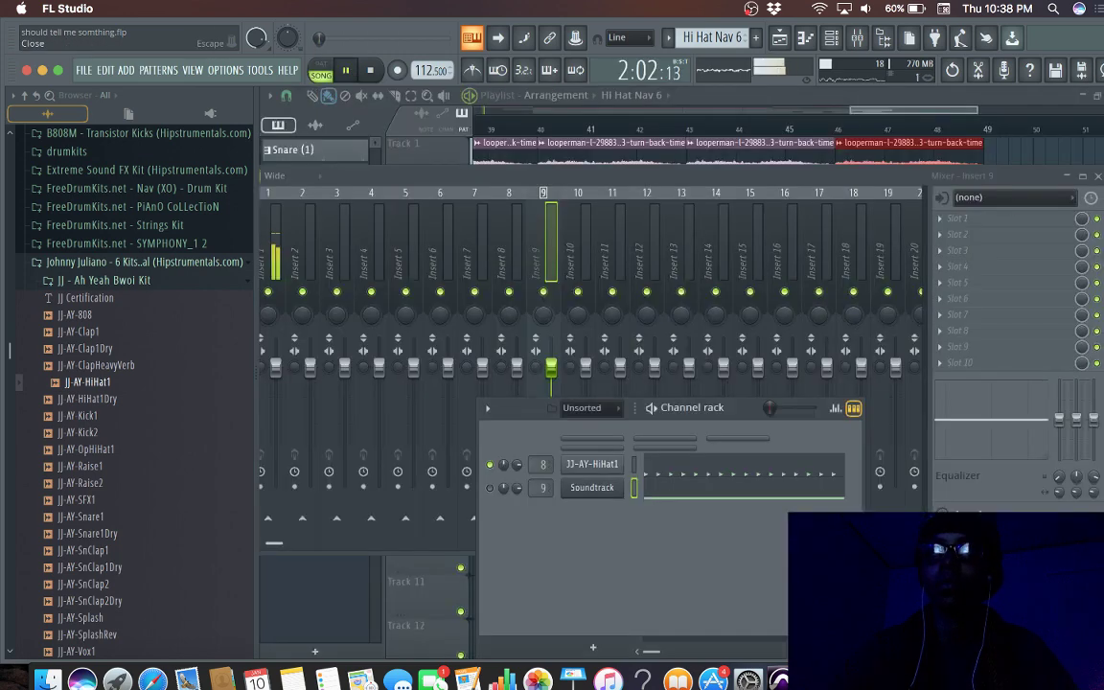
pyautogui.press('space')
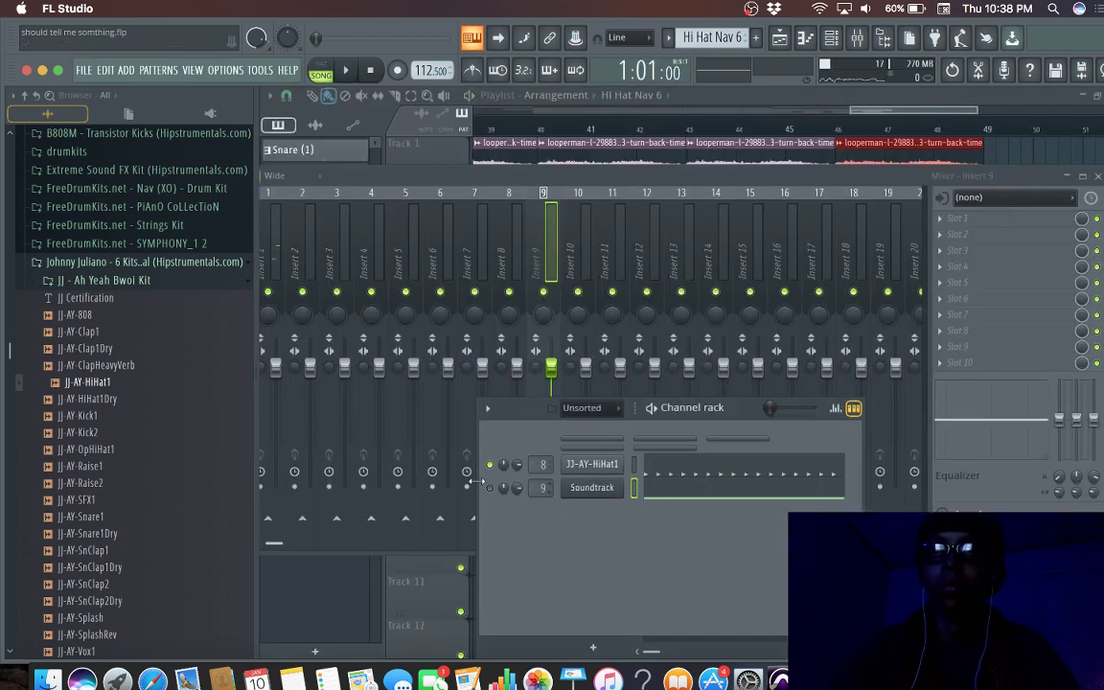
pyautogui.press('space')
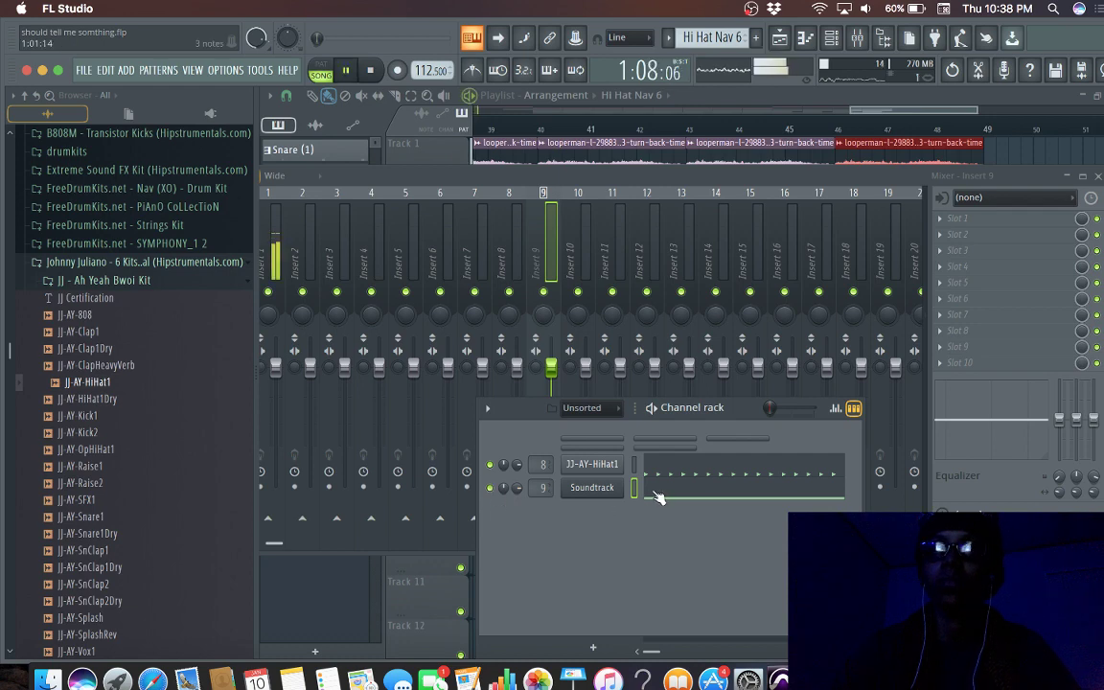
pyautogui.click(652, 487)
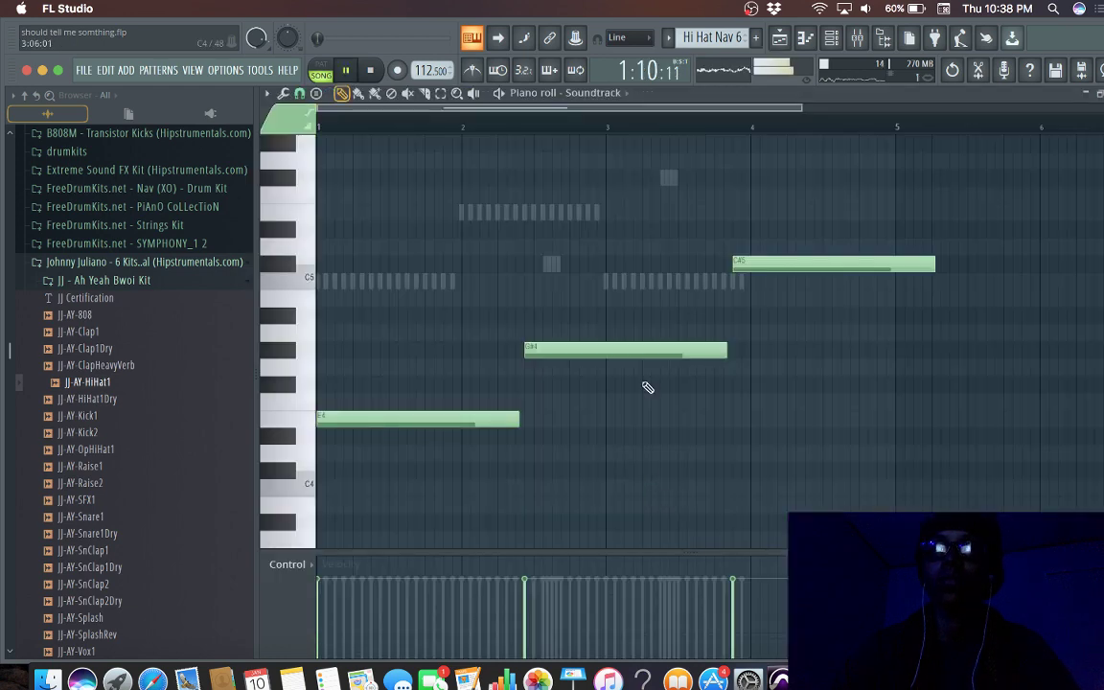
pyautogui.click(340, 123)
pyautogui.press('space')
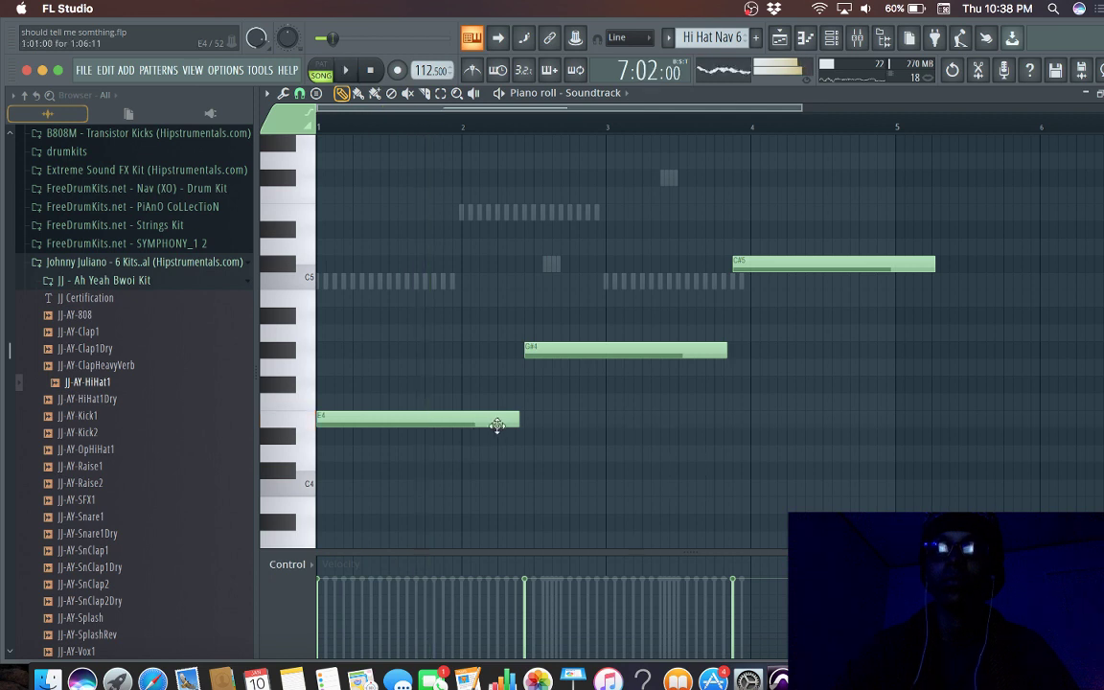
# Step: Shorten the E4 note at bar 1 to a length of 0:12:11 and play the result
pyautogui.moveTo(514, 423); pyautogui.dragTo(414, 427)
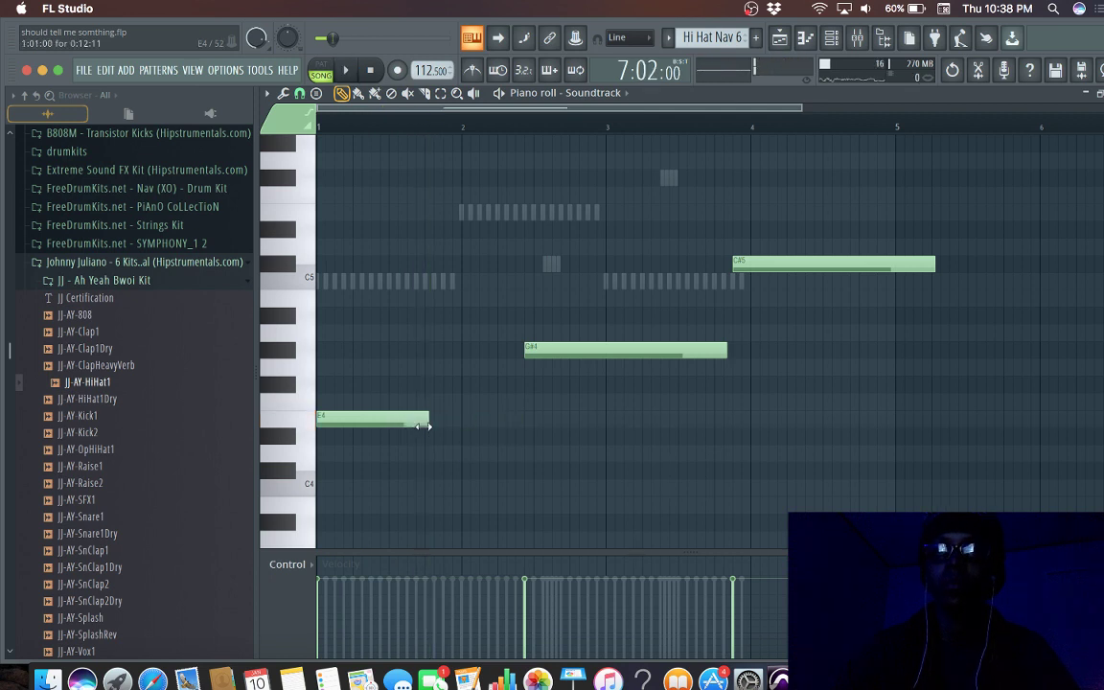
pyautogui.press('space')
pyautogui.press('space')
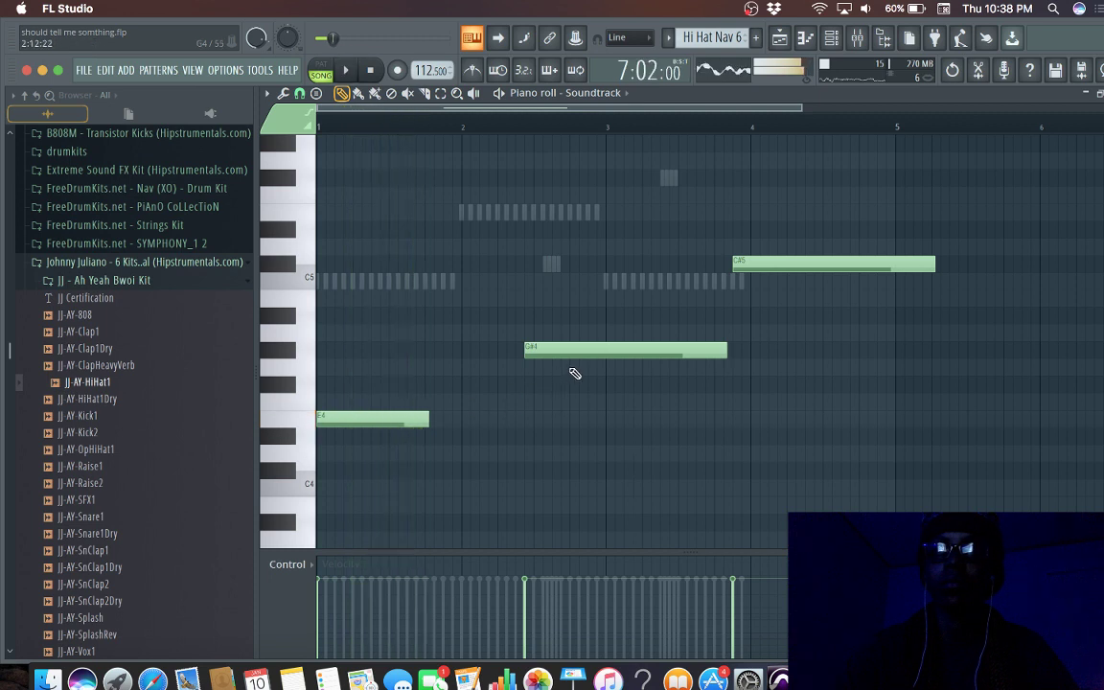
# Step: Move the G#4 note back to the end of the E4 note, lower the C#5 note to B4, and play the result
pyautogui.moveTo(547, 351); pyautogui.dragTo(478, 352)
pyautogui.moveTo(744, 270); pyautogui.dragTo(751, 316)
pyautogui.press('space')
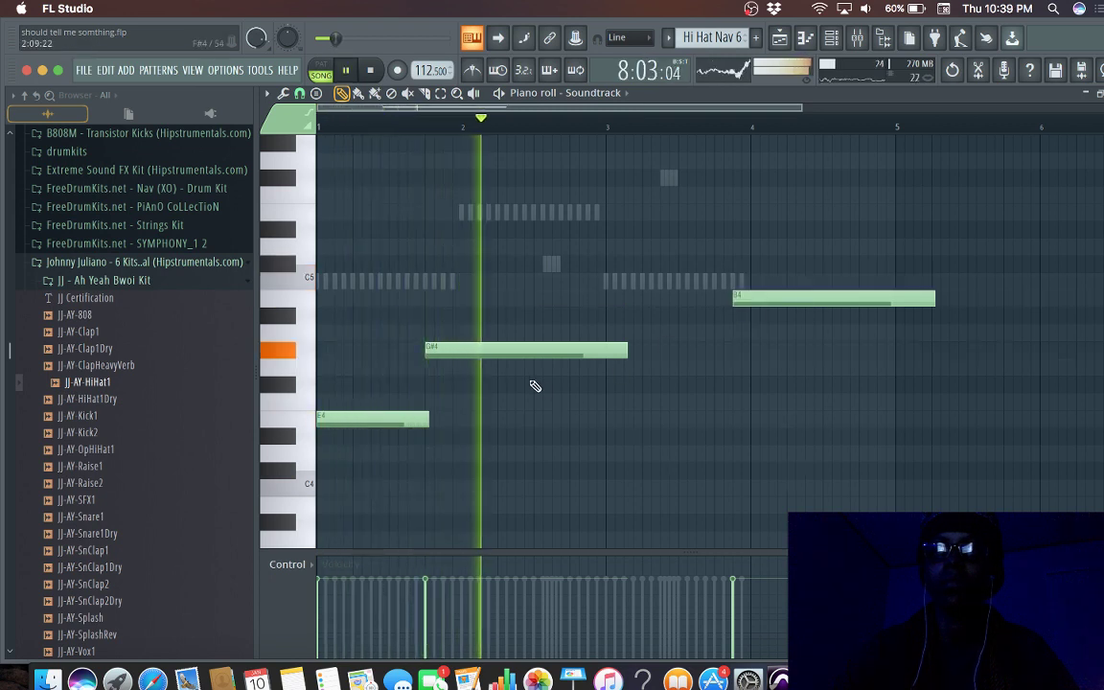
pyautogui.press('space')
pyautogui.press('space')
# Step: Try starting the G#4 note slightly later at 1:15:00, and return it to the end of the E4 note
pyautogui.moveTo(522, 355); pyautogui.dragTo(542, 353)
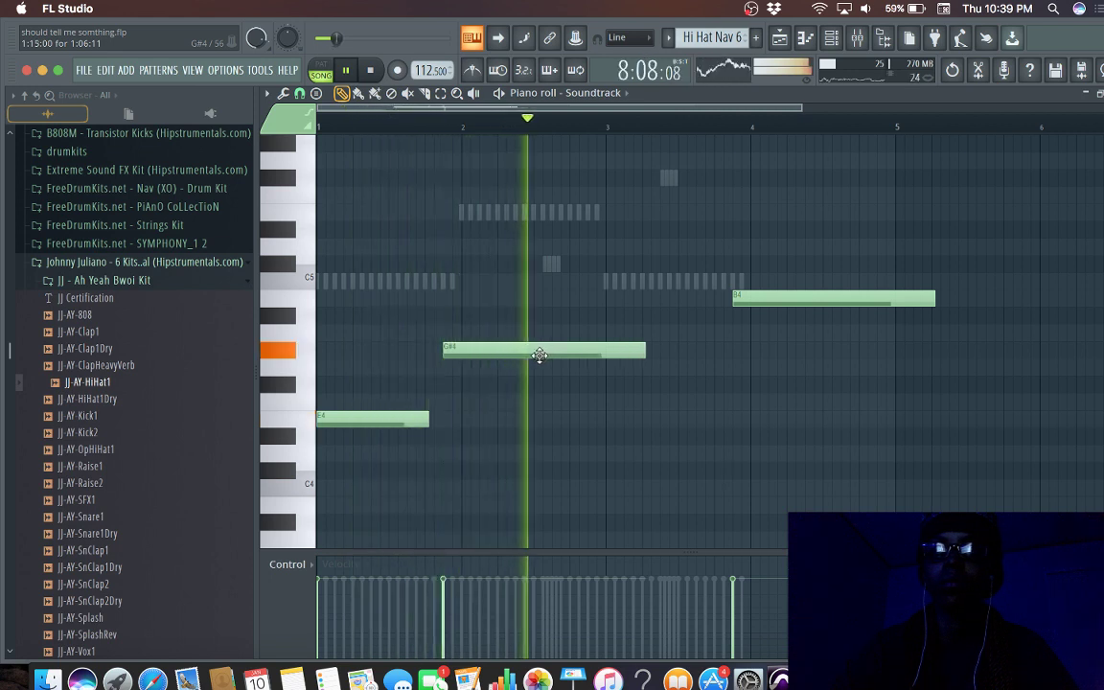
pyautogui.press('space')
pyautogui.moveTo(535, 354); pyautogui.dragTo(519, 360)
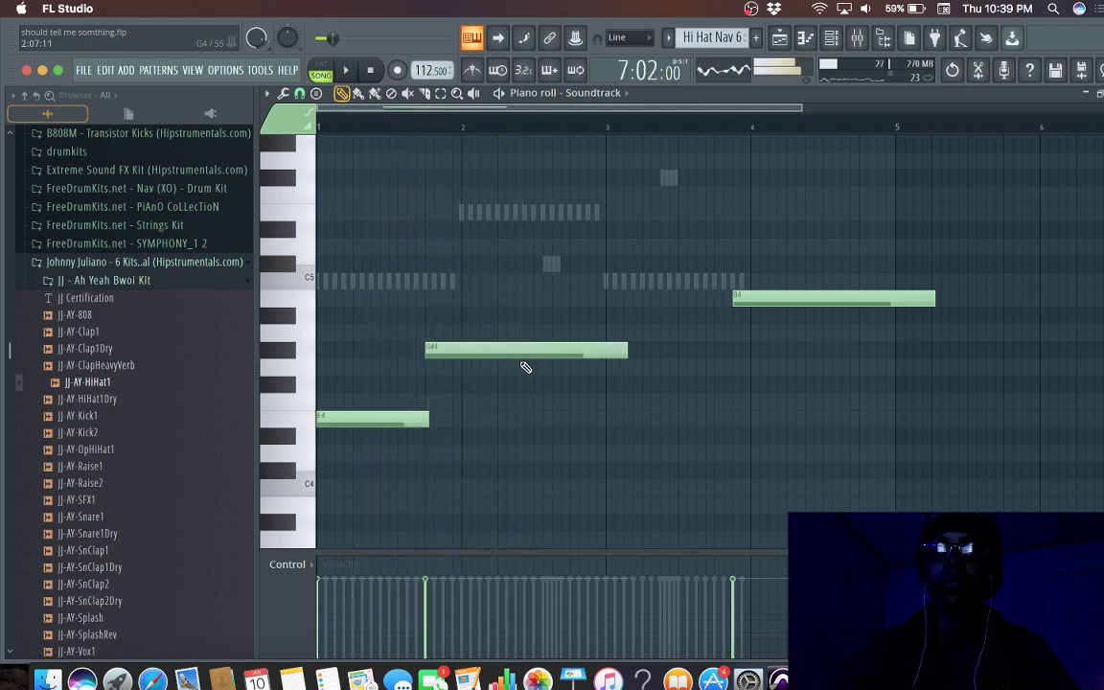
# Step: Add a D#4 note just after bar 3, move the B4 note behind it to just before bar 5, and play the melody
pyautogui.press('space')
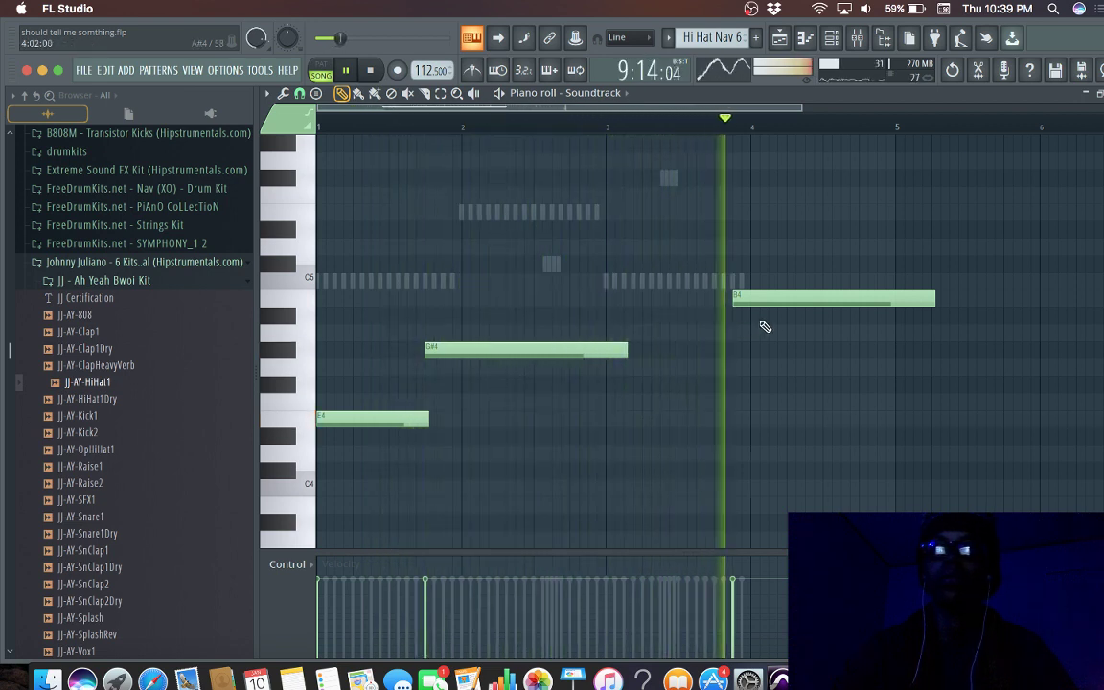
pyautogui.press('space')
pyautogui.moveTo(795, 305); pyautogui.dragTo(691, 304)
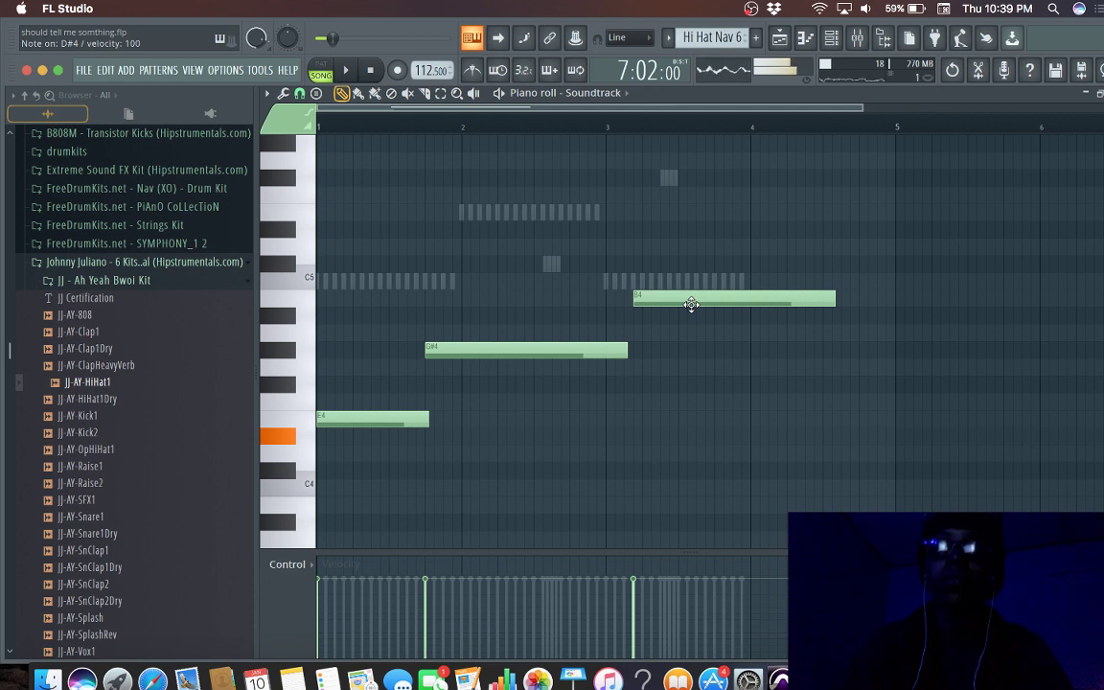
pyautogui.click(651, 440)
pyautogui.moveTo(686, 303); pyautogui.dragTo(923, 308)
pyautogui.press('space')
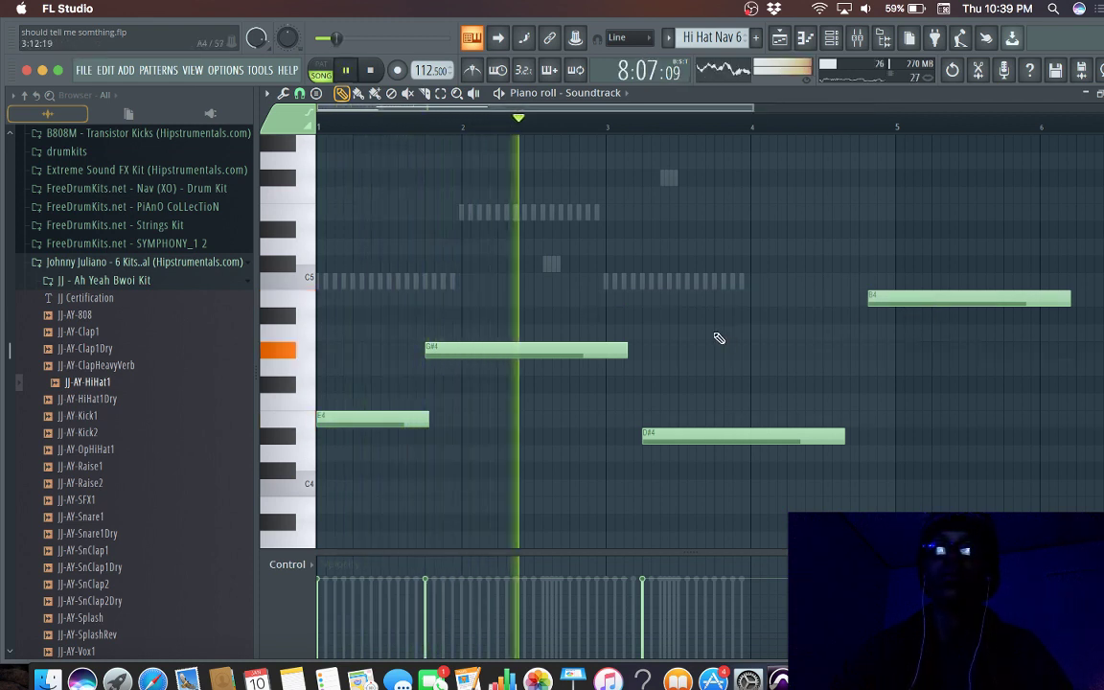
# Step: Shorten the G#4 note to a length of 0:12:11 and play the result
pyautogui.press('space')
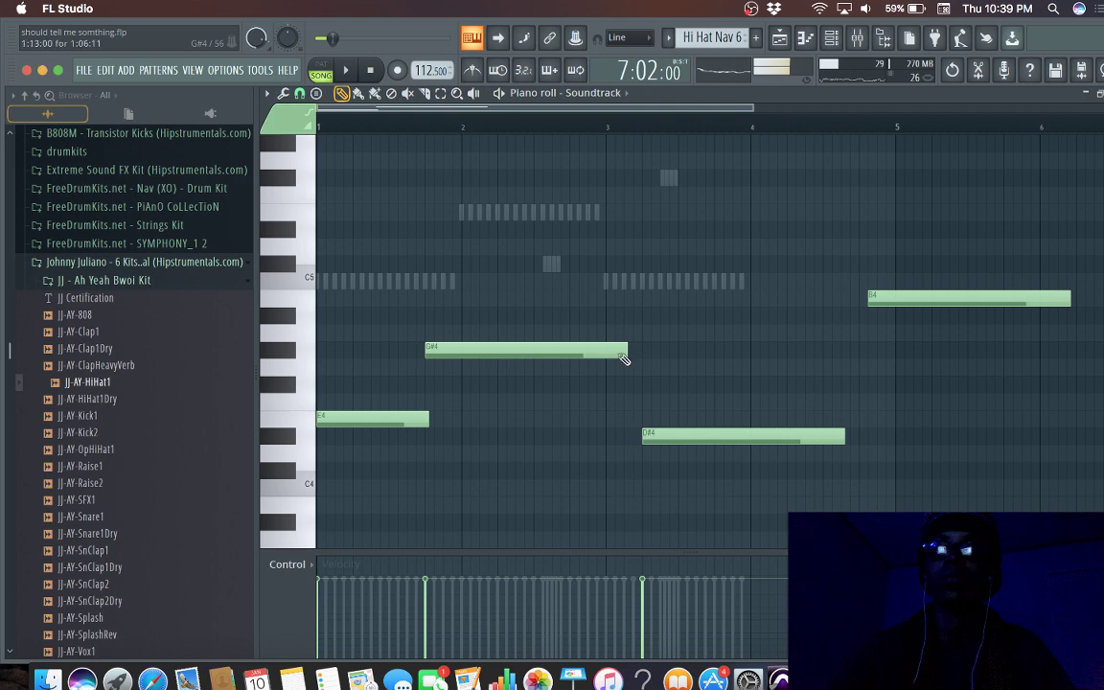
pyautogui.moveTo(625, 354); pyautogui.dragTo(534, 365)
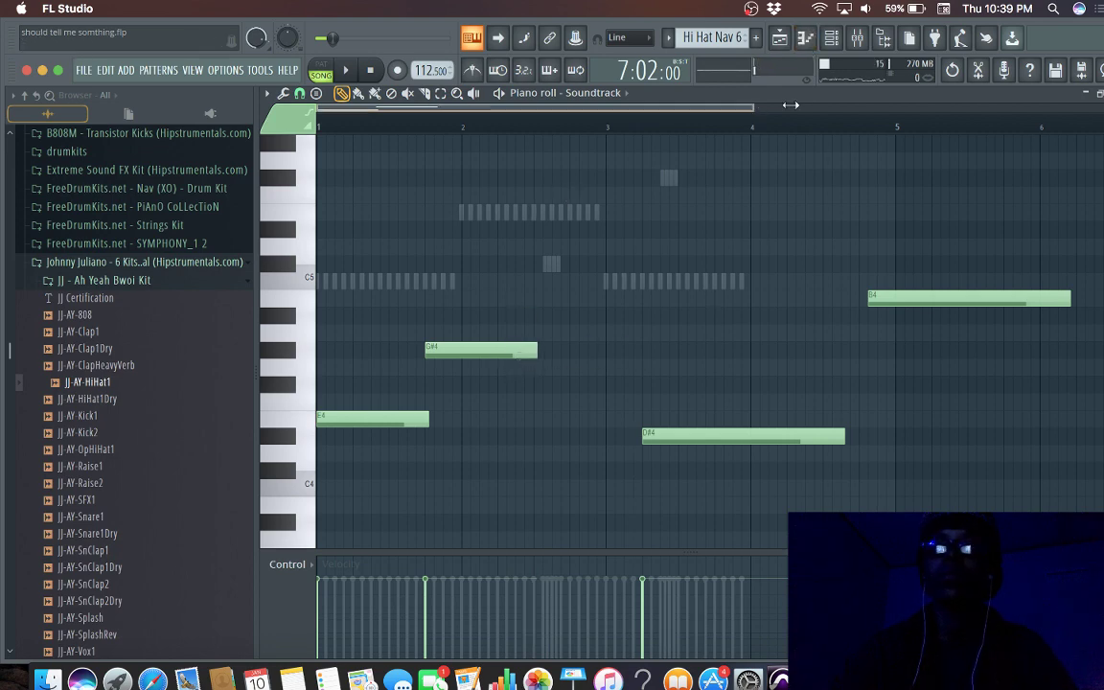
pyautogui.moveTo(747, 108); pyautogui.dragTo(581, 125)
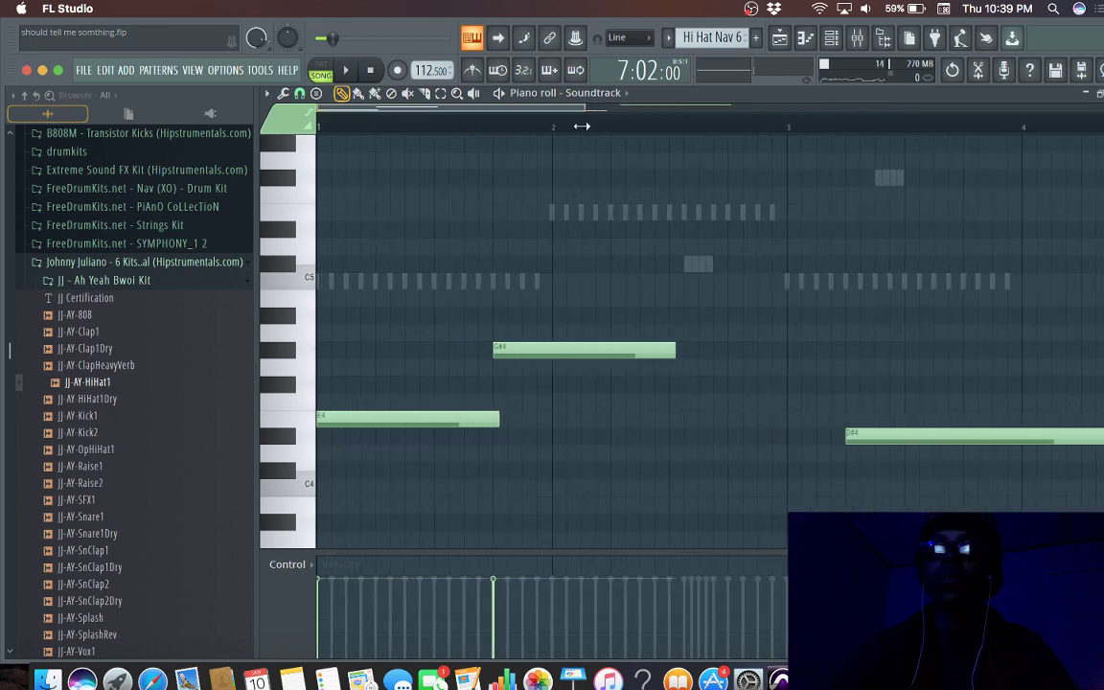
pyautogui.press('space')
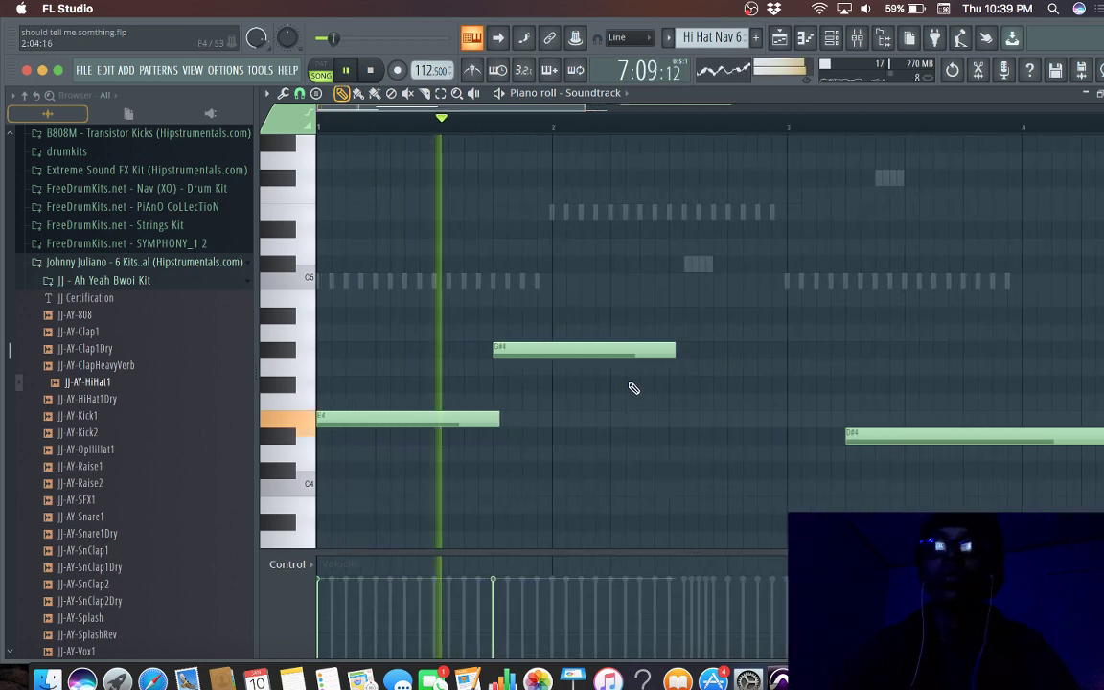
pyautogui.press('space')
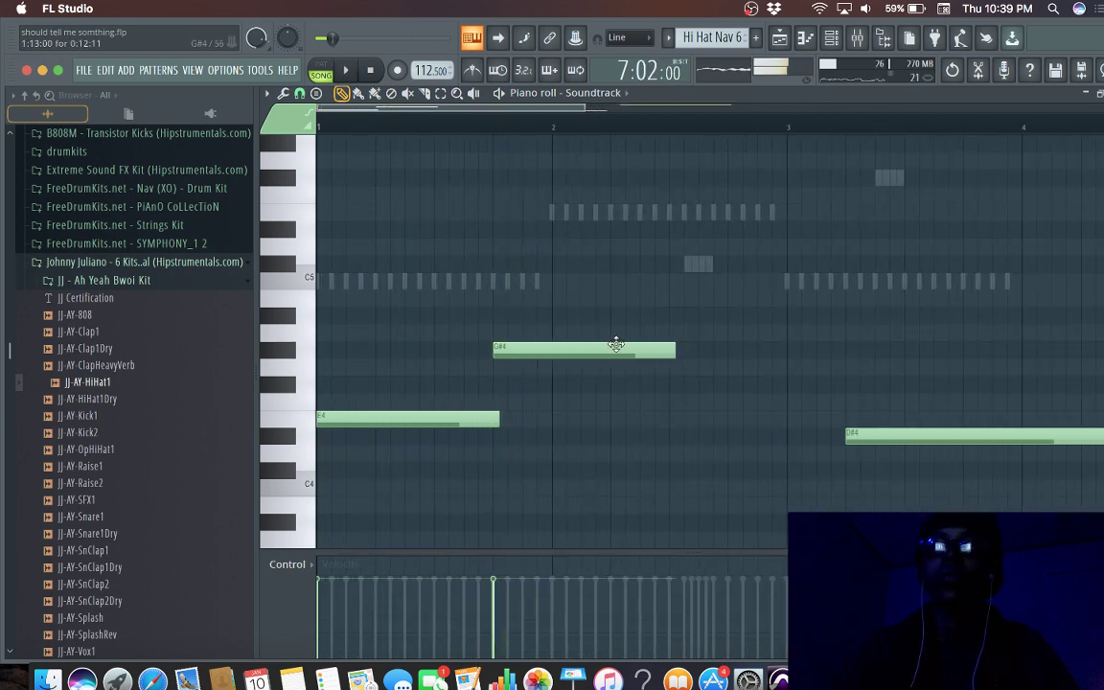
# Step: Move the G#4 note slightly later to start at 1:14:00 and play the result
pyautogui.moveTo(616, 345); pyautogui.dragTo(632, 349)
pyautogui.press('space')
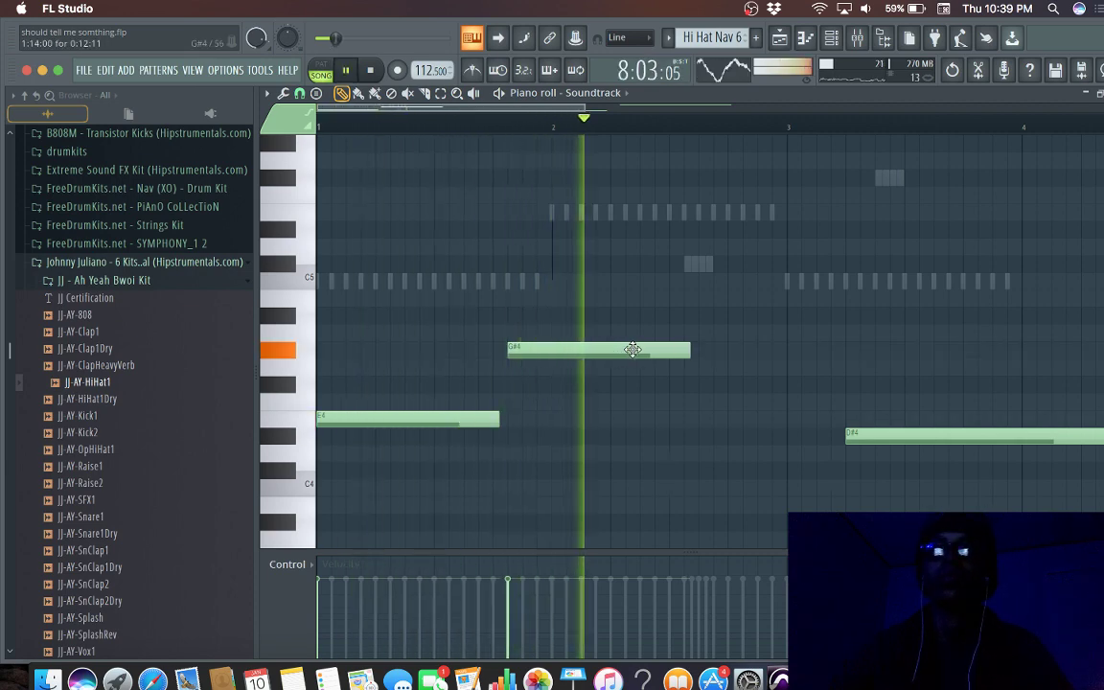
pyautogui.press('space')
# Step: Move the D#4 note earlier to 2:09:00, trimming the G#4 note to end just before it, and play the melody
pyautogui.moveTo(872, 439); pyautogui.dragTo(726, 440)
pyautogui.press('space')
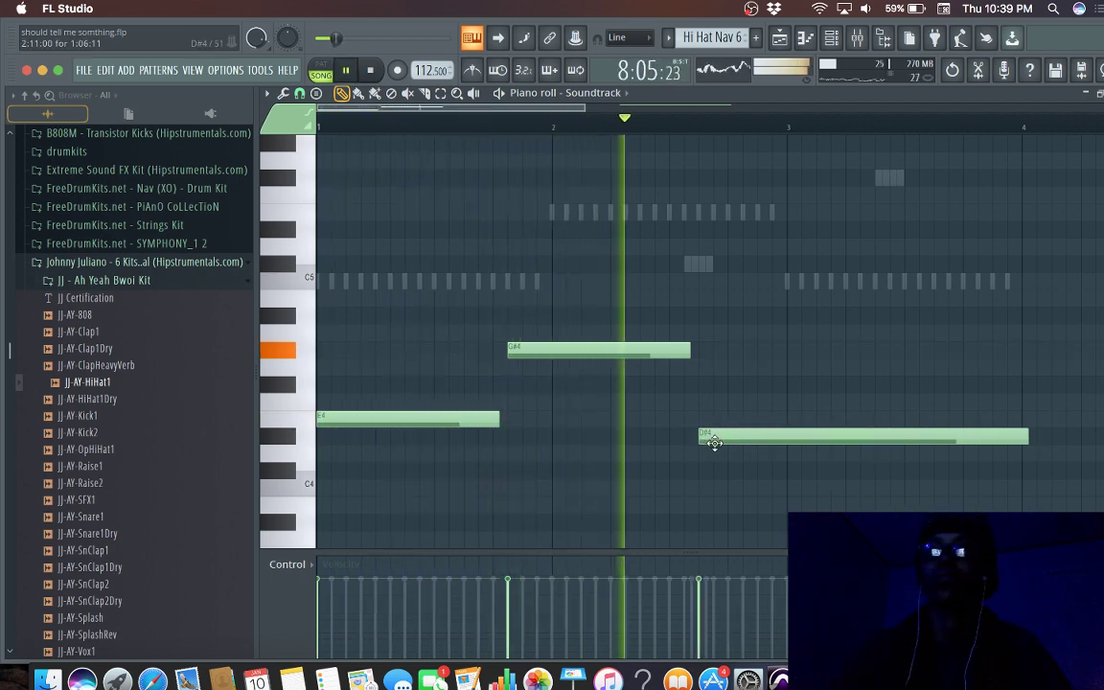
pyautogui.press('space')
pyautogui.moveTo(721, 436); pyautogui.dragTo(688, 431)
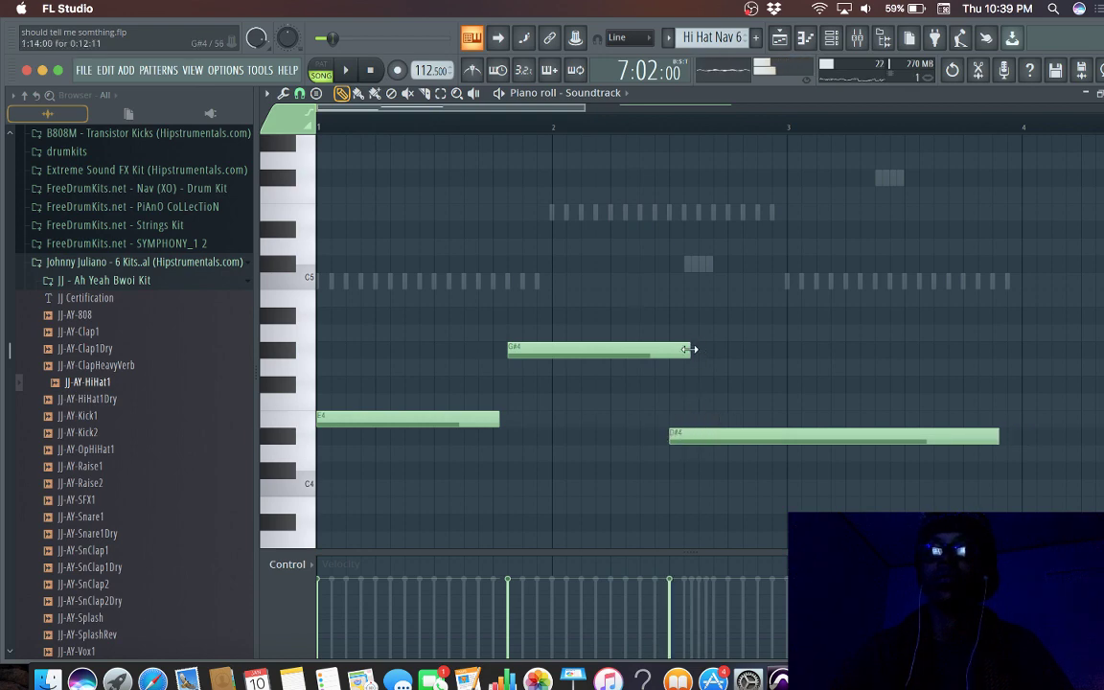
pyautogui.moveTo(661, 358); pyautogui.dragTo(655, 360)
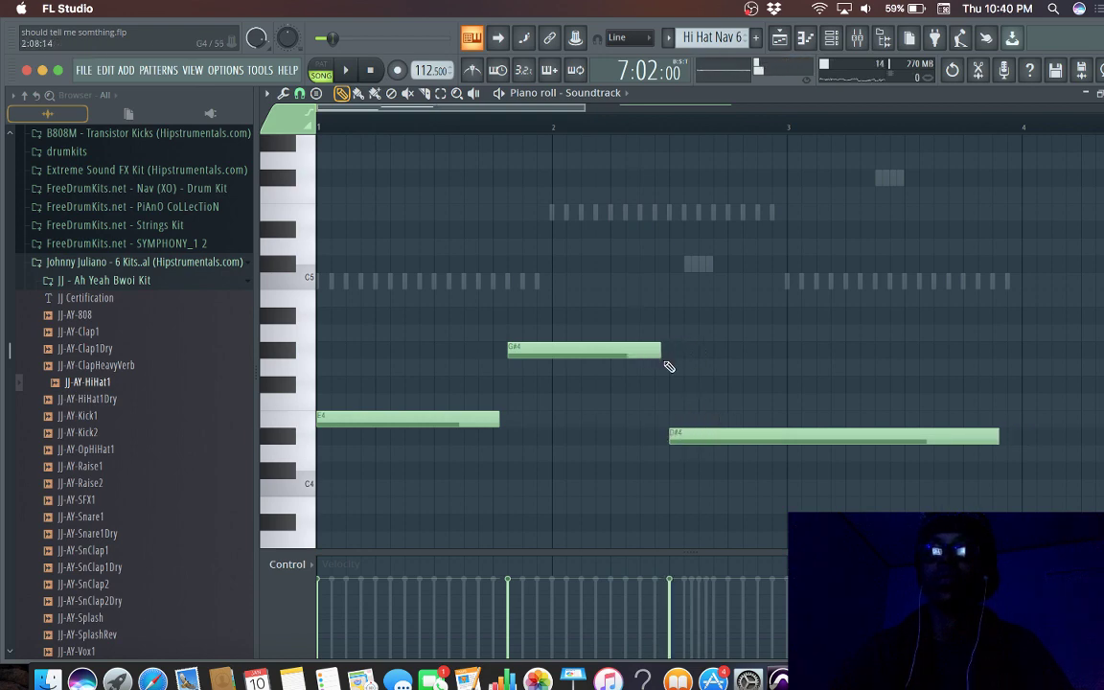
pyautogui.press('space')
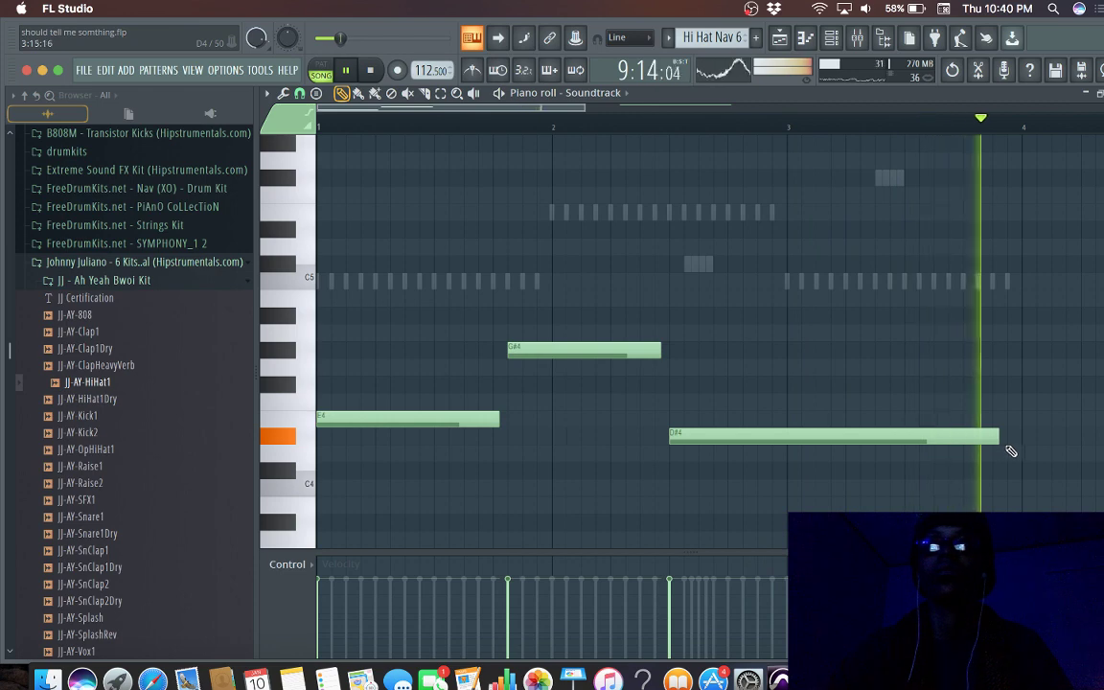
pyautogui.press('space')
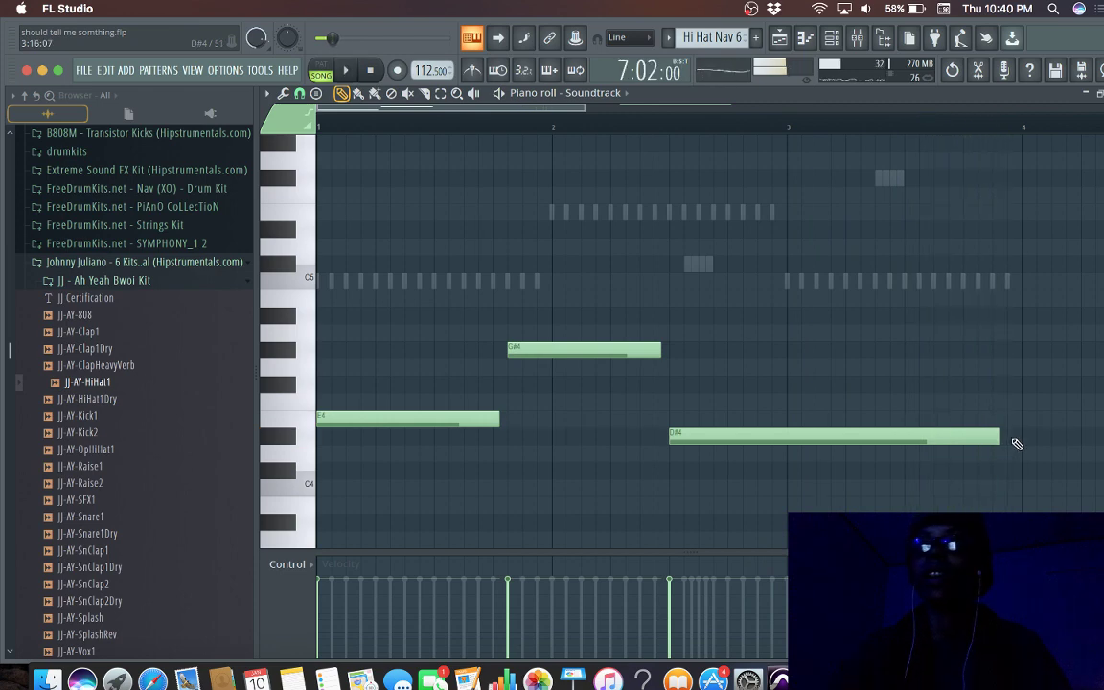
# Step: Lengthen the D#4 note to 1:08:11 and play the melody
pyautogui.moveTo(1021, 432); pyautogui.dragTo(1024, 437)
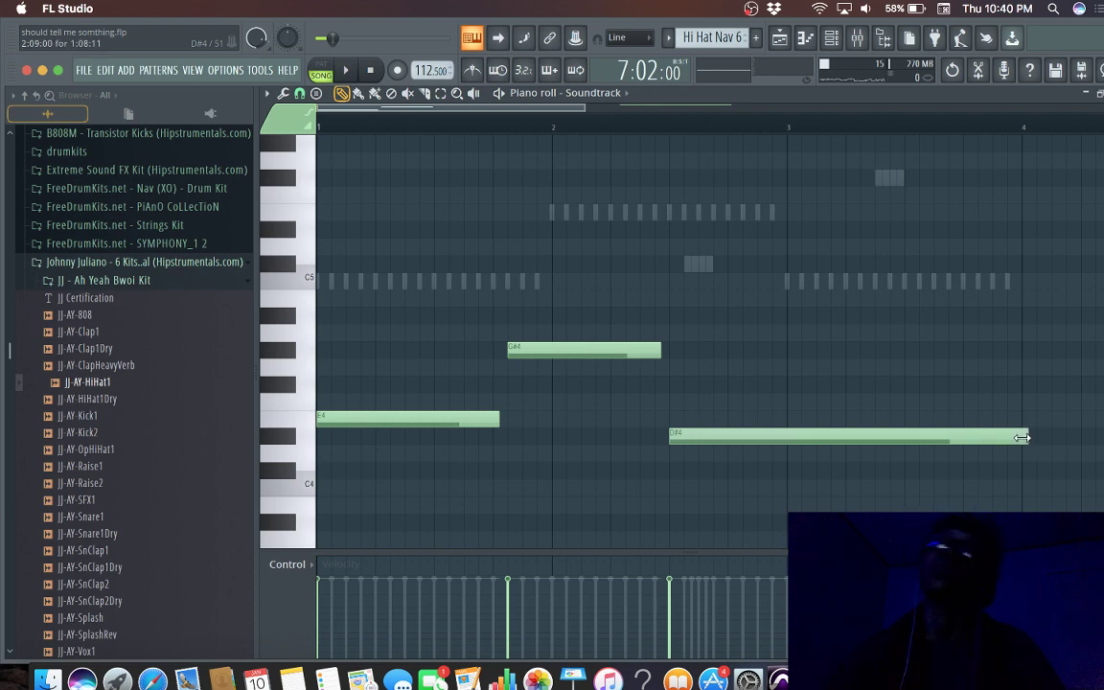
pyautogui.press('space')
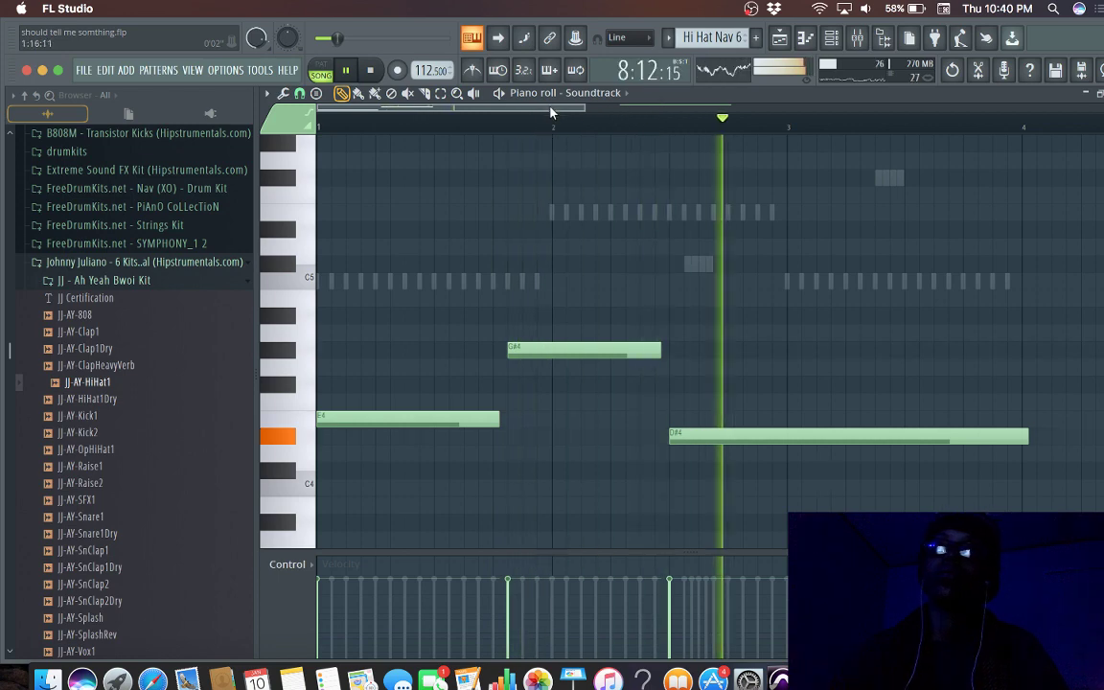
pyautogui.hscroll(5, 551, 112)
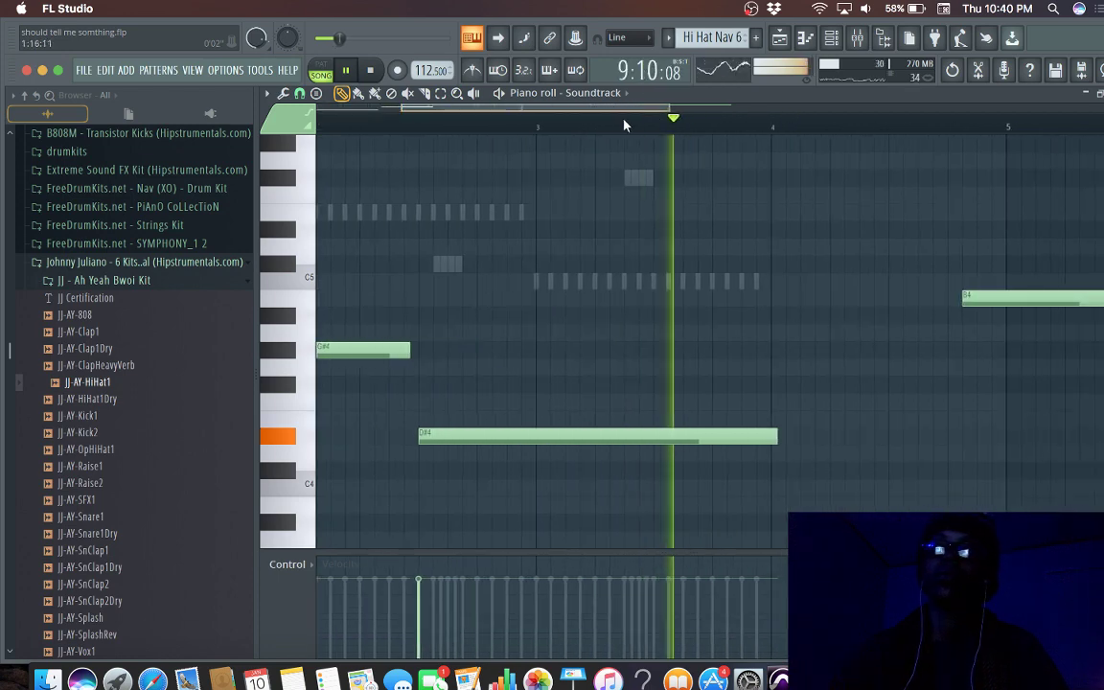
pyautogui.hscroll(-2, 632, 121)
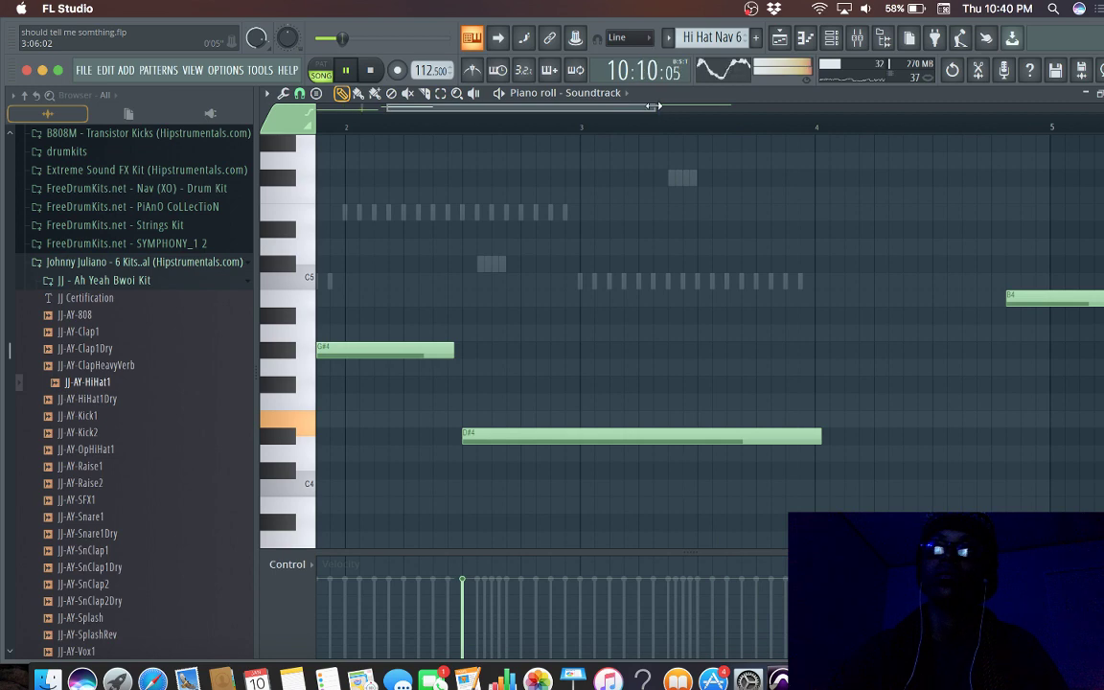
pyautogui.moveTo(652, 106); pyautogui.dragTo(783, 120)
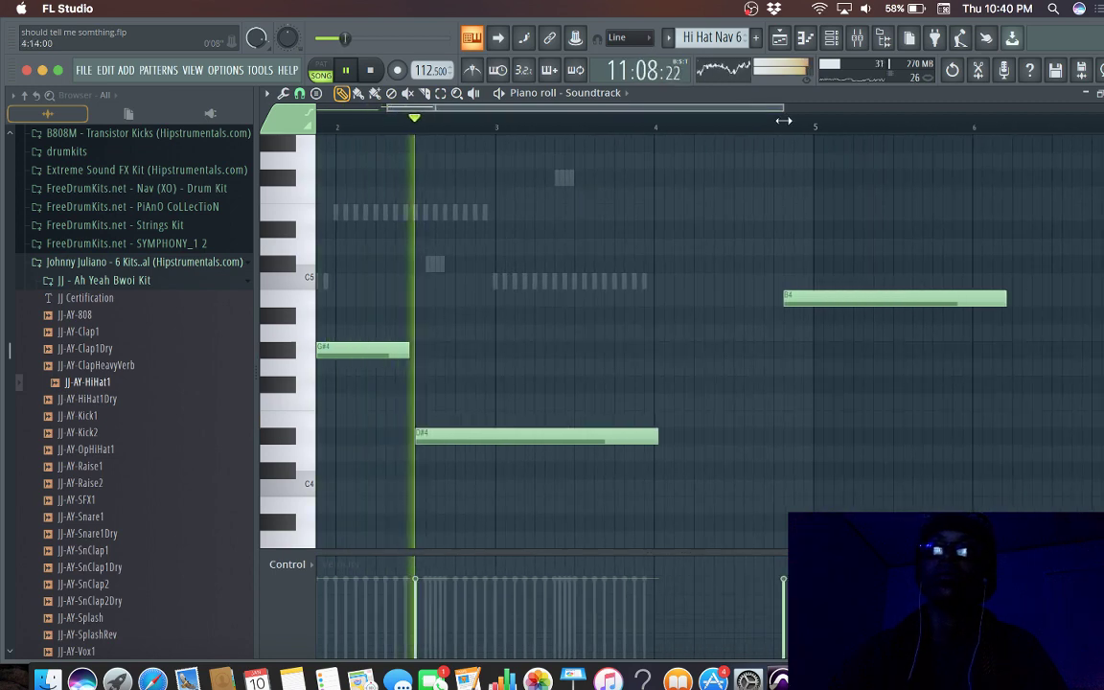
pyautogui.press('space')
pyautogui.hscroll(-3, 671, 100)
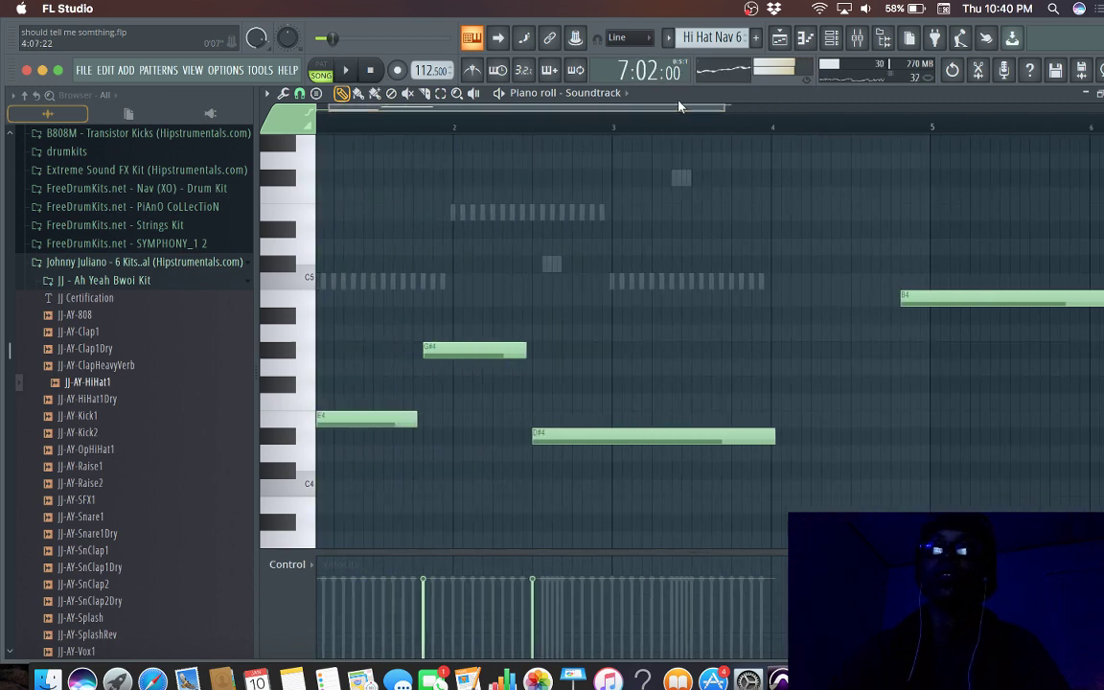
pyautogui.press('space')
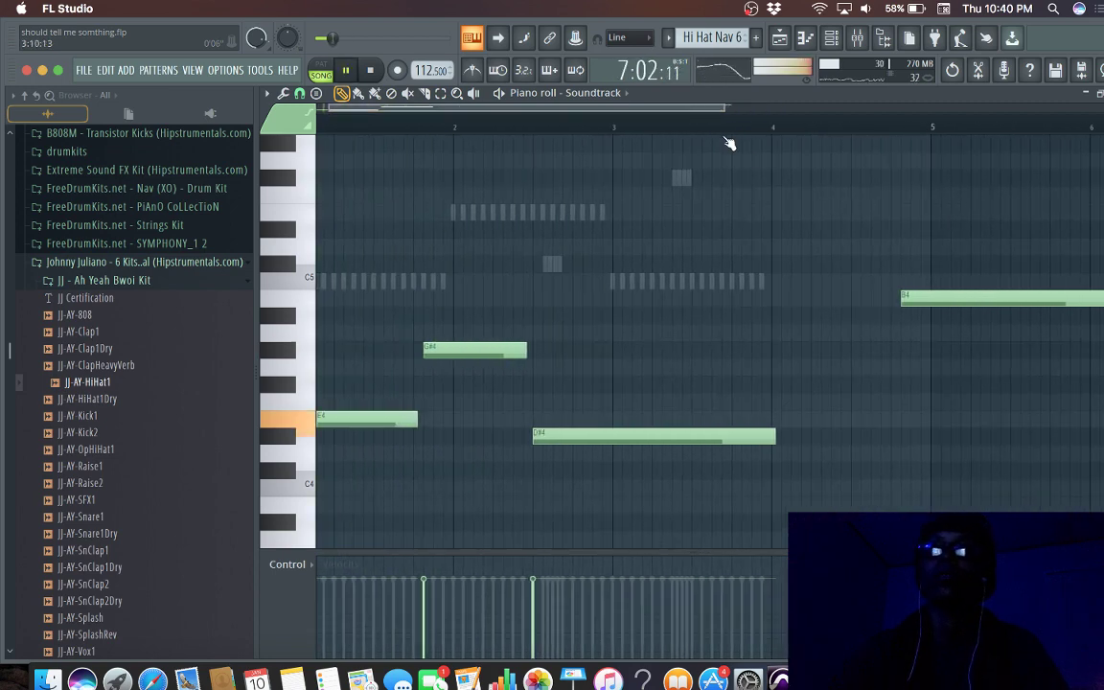
# Step: Add an E4 note with a length of 1:08:11 at 4:01:00, overlapping the end of the D#4 note, and play the melody
pyautogui.click(797, 421)
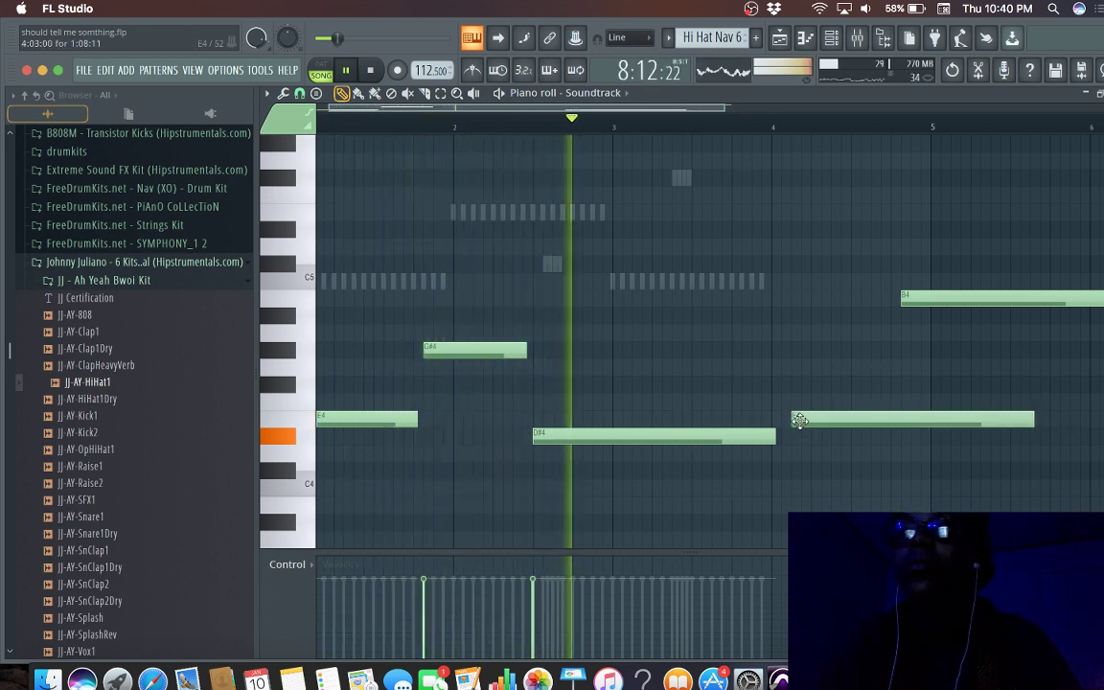
pyautogui.moveTo(799, 422)
pyautogui.mouseDown()
pyautogui.moveTo(825, 420)
pyautogui.moveTo(781, 434)
pyautogui.mouseUp()
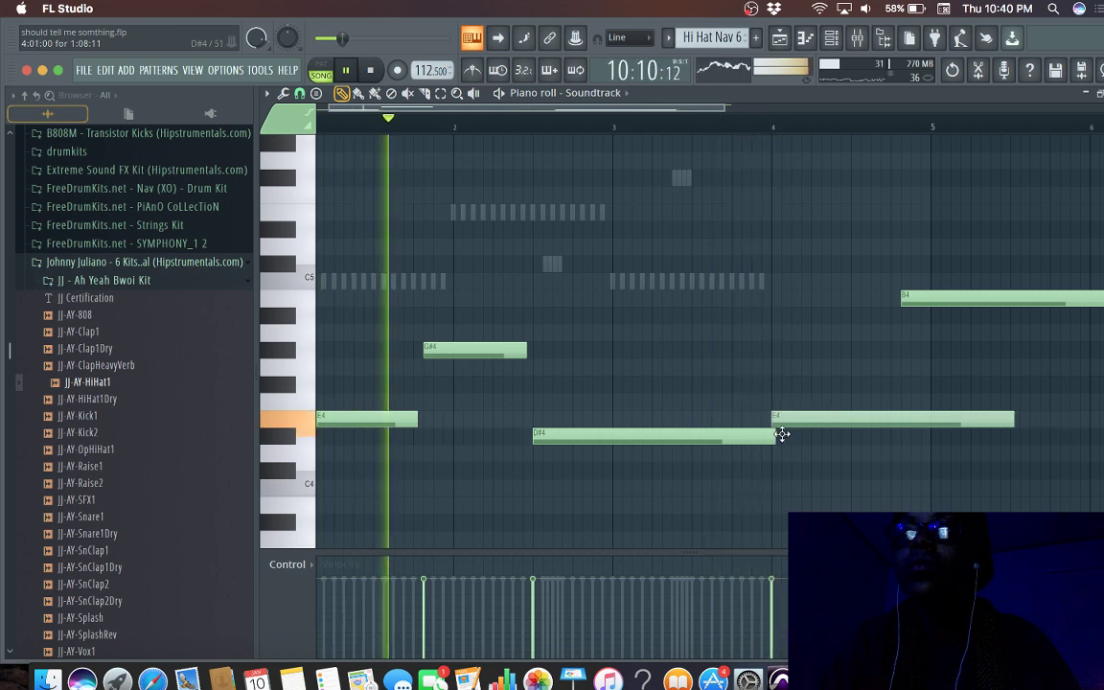
pyautogui.press('space')
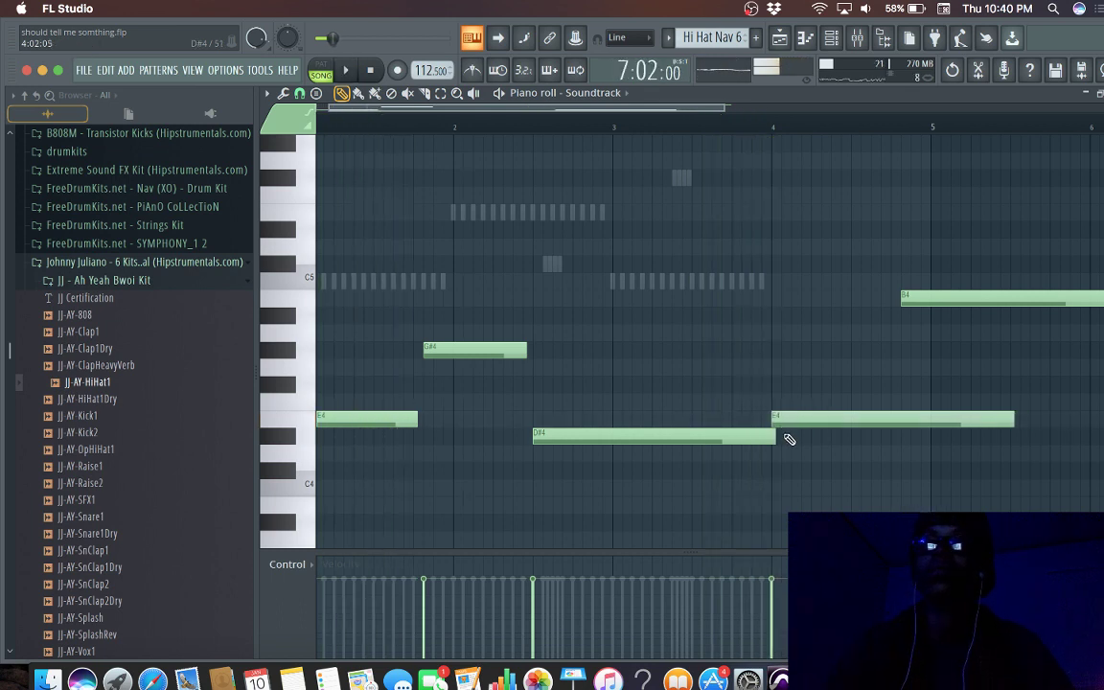
pyautogui.press('space')
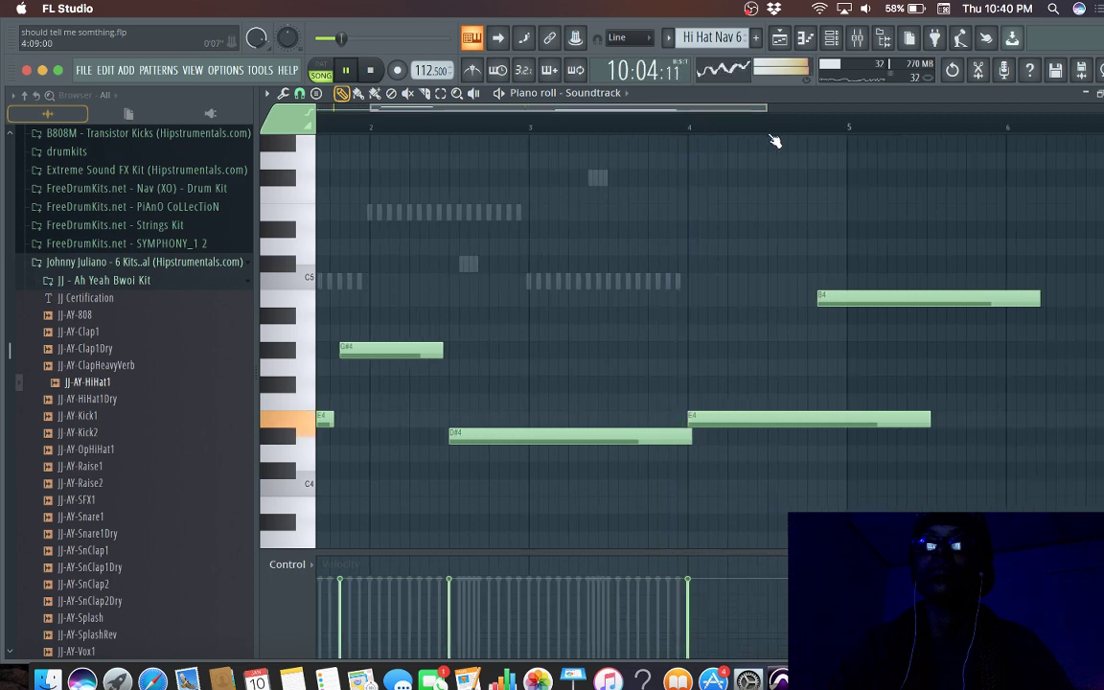
pyautogui.press('space')
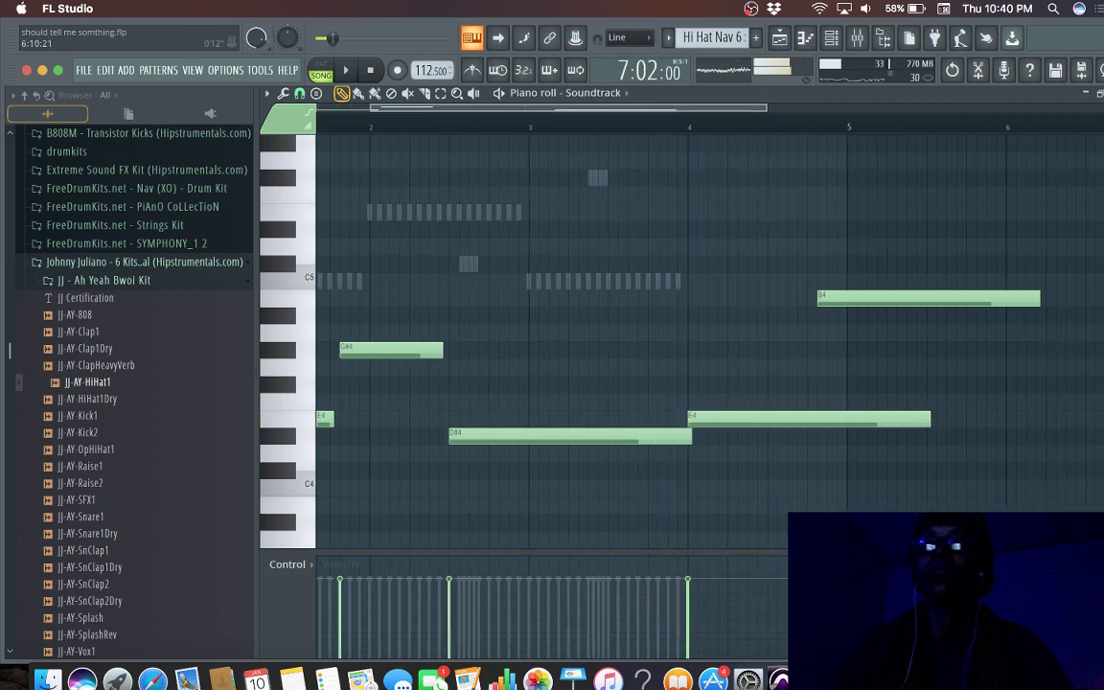
# Step: Close the piano roll, mixer and channel rack, and deselect the audio clip in the playlist
pyautogui.press('F7')
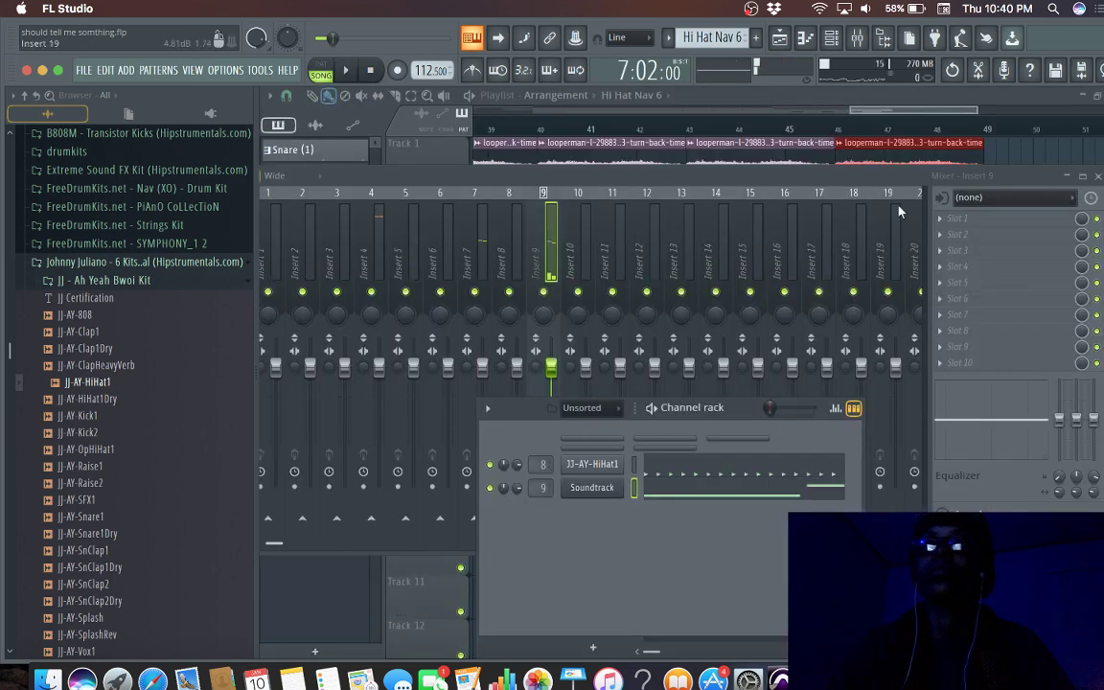
pyautogui.click(855, 38)
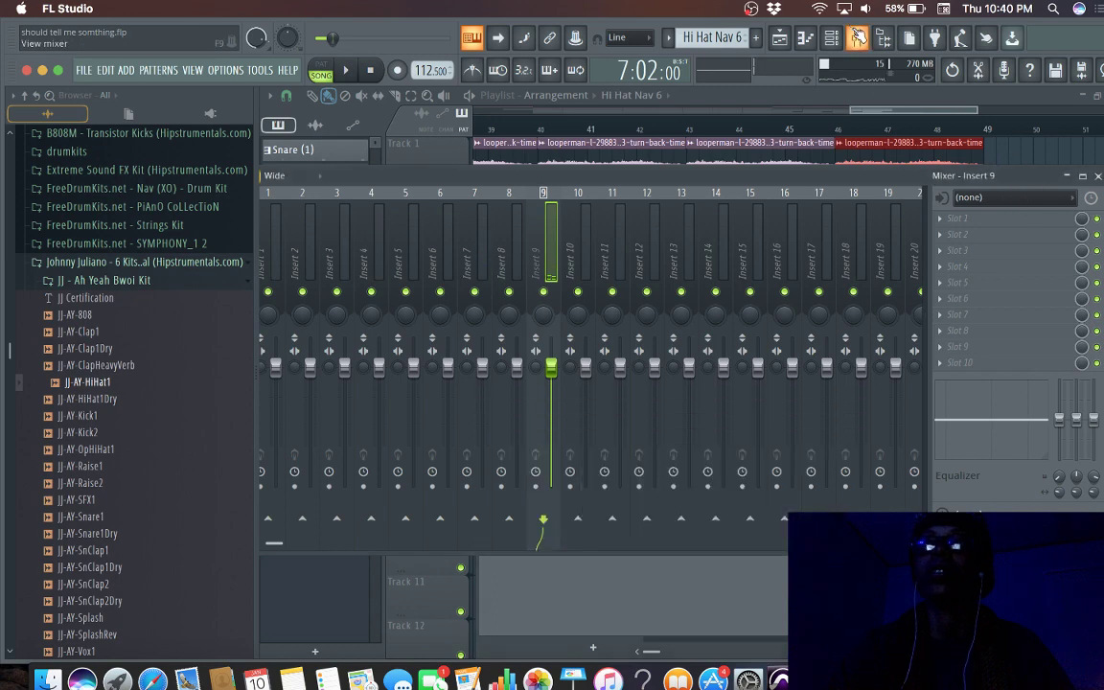
pyautogui.click(855, 38)
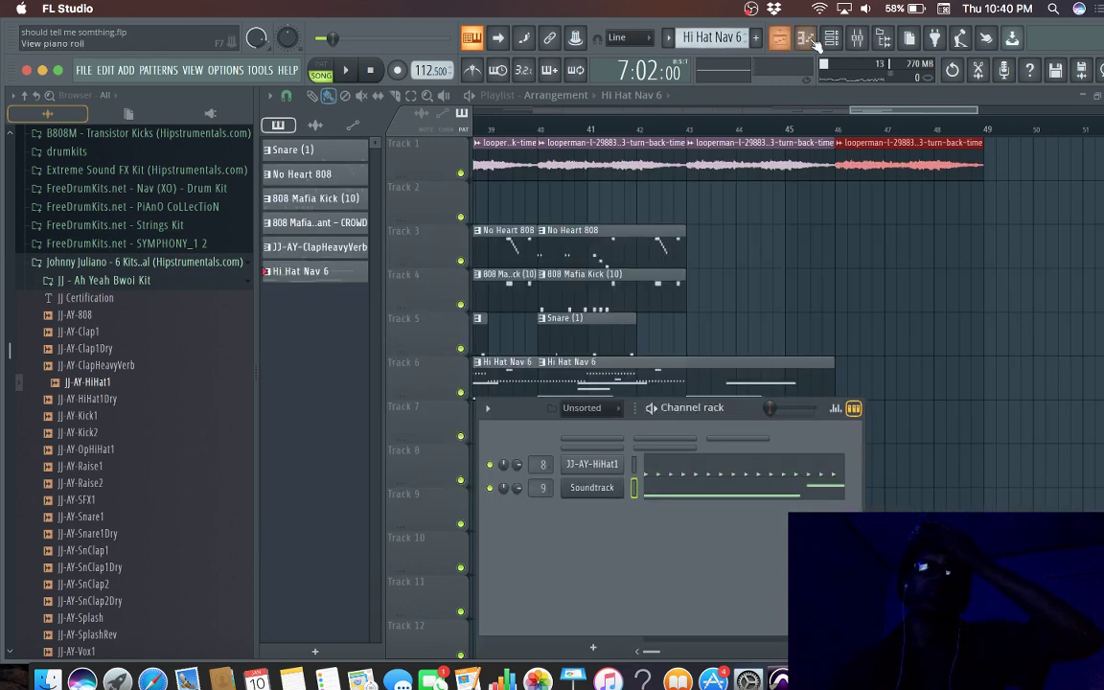
pyautogui.press('F6')
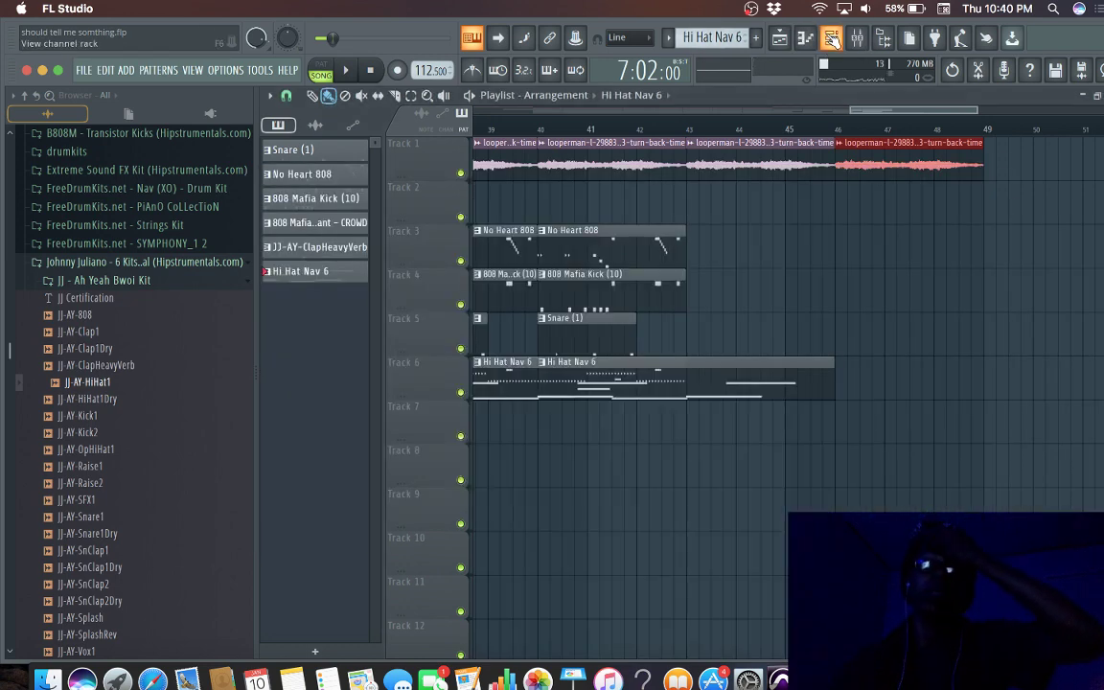
pyautogui.click(741, 369)
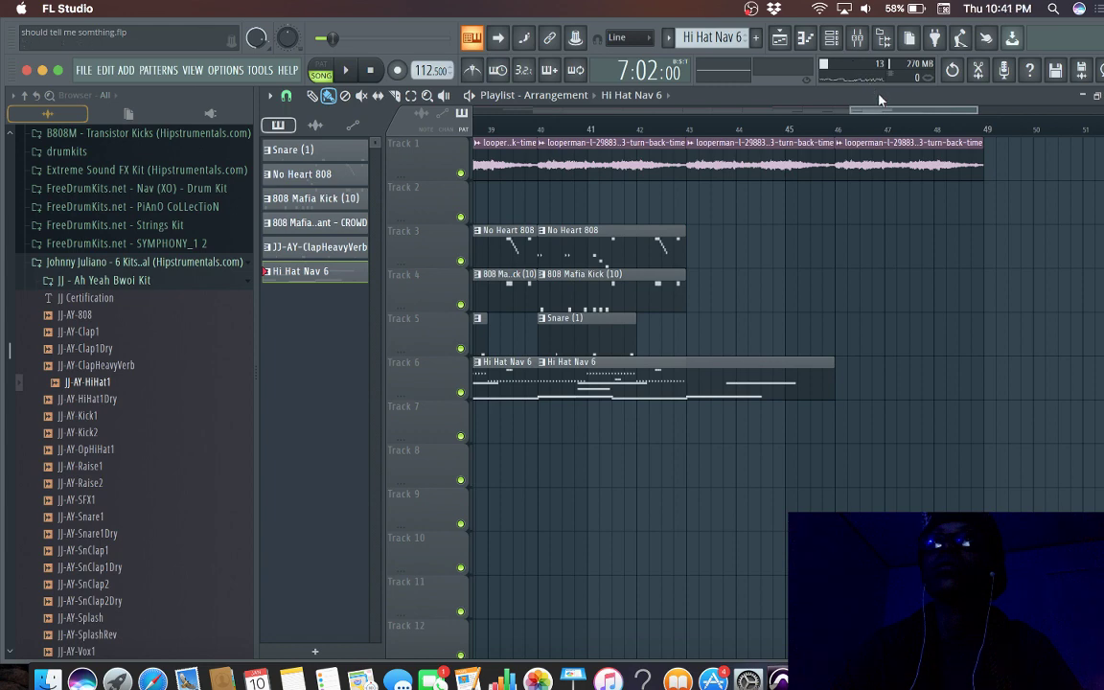
pyautogui.moveTo(877, 114); pyautogui.dragTo(815, 112)
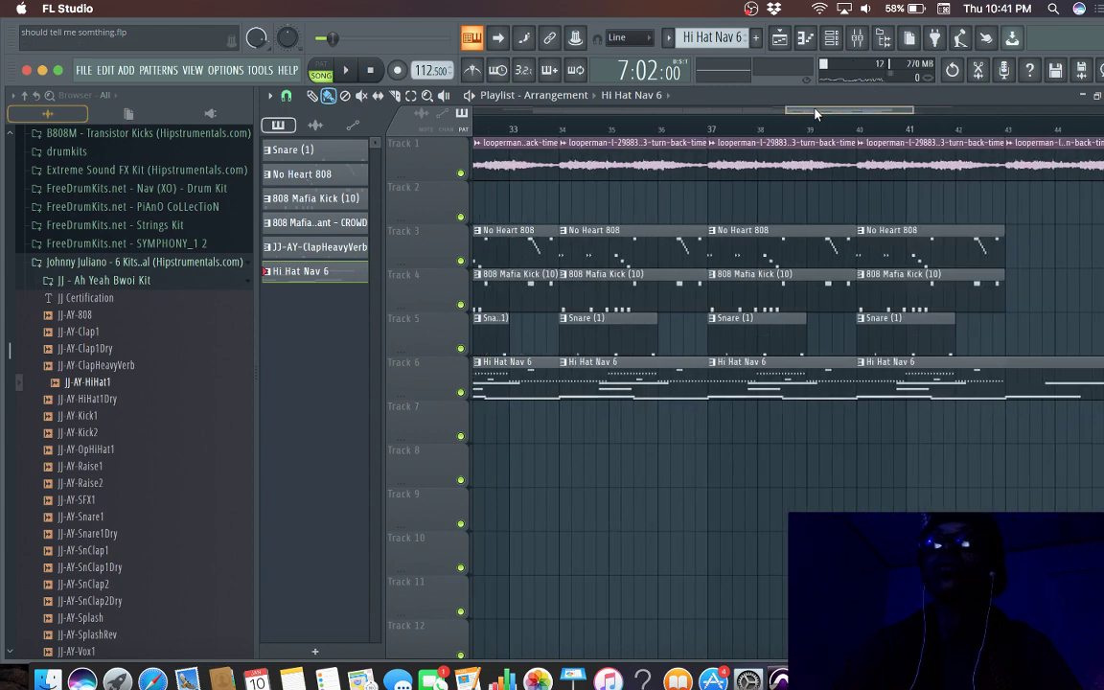
# Step: Split the Hi Hat Nav 6 pattern by channel with the channel rack shown
pyautogui.click(777, 38)
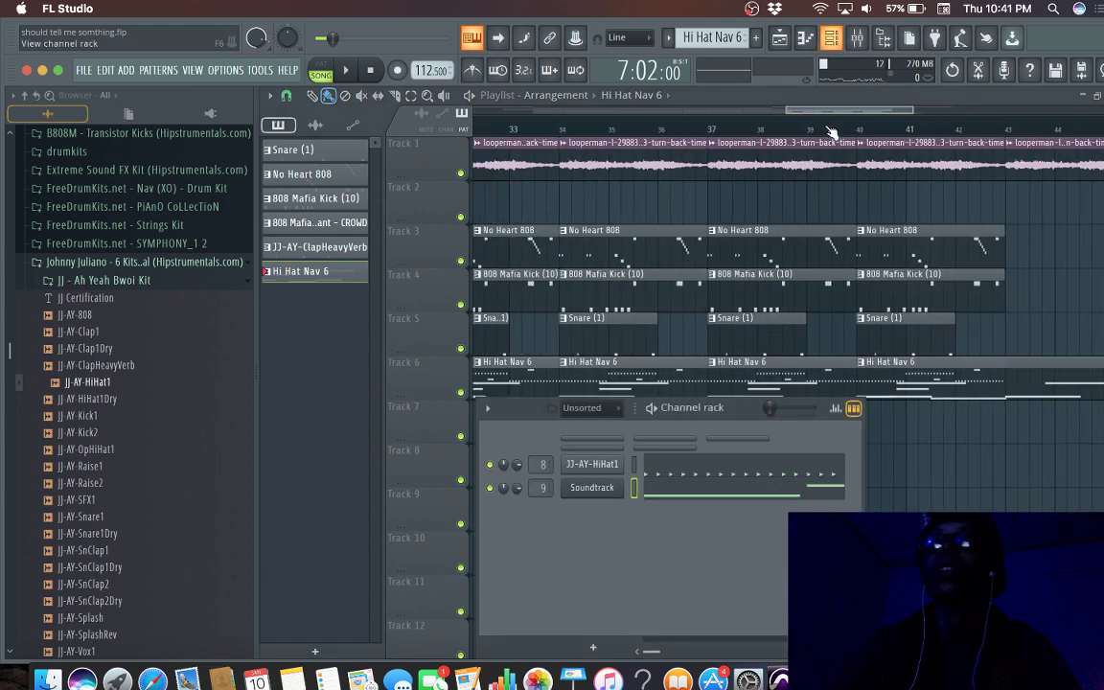
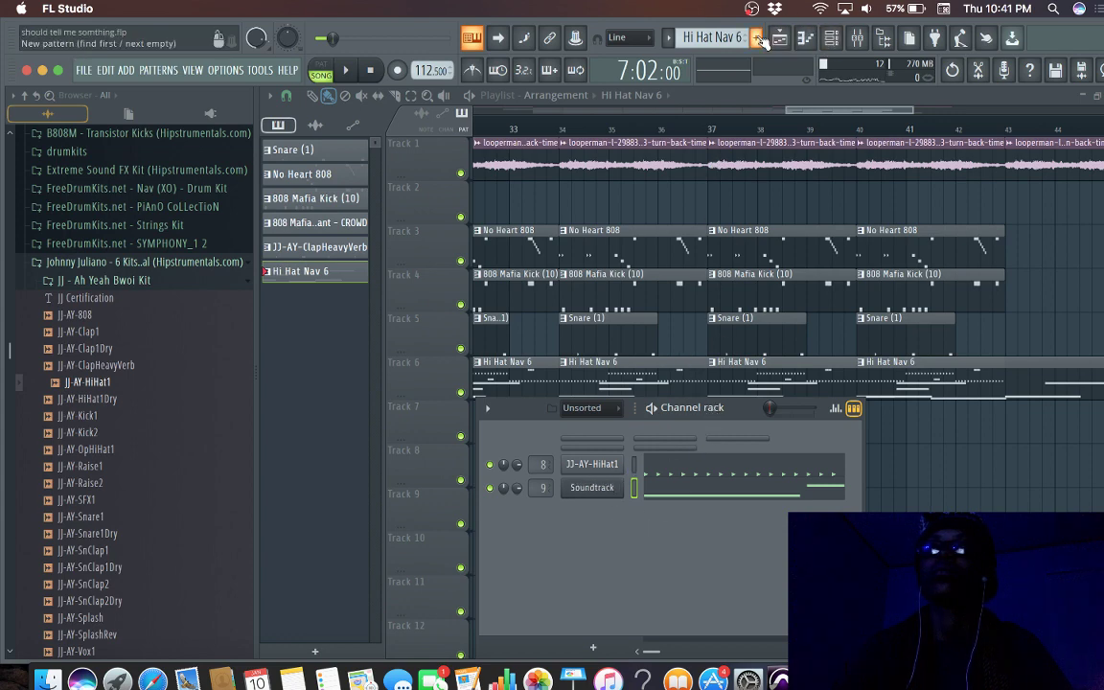
pyautogui.click(712, 37)
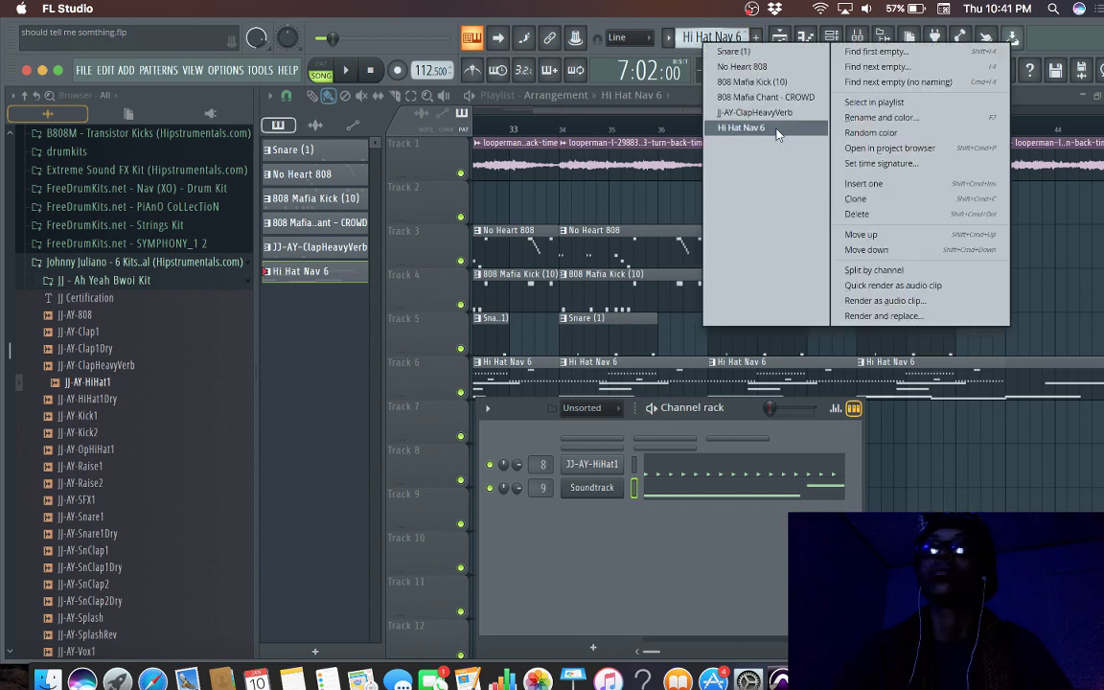
pyautogui.click(922, 271)
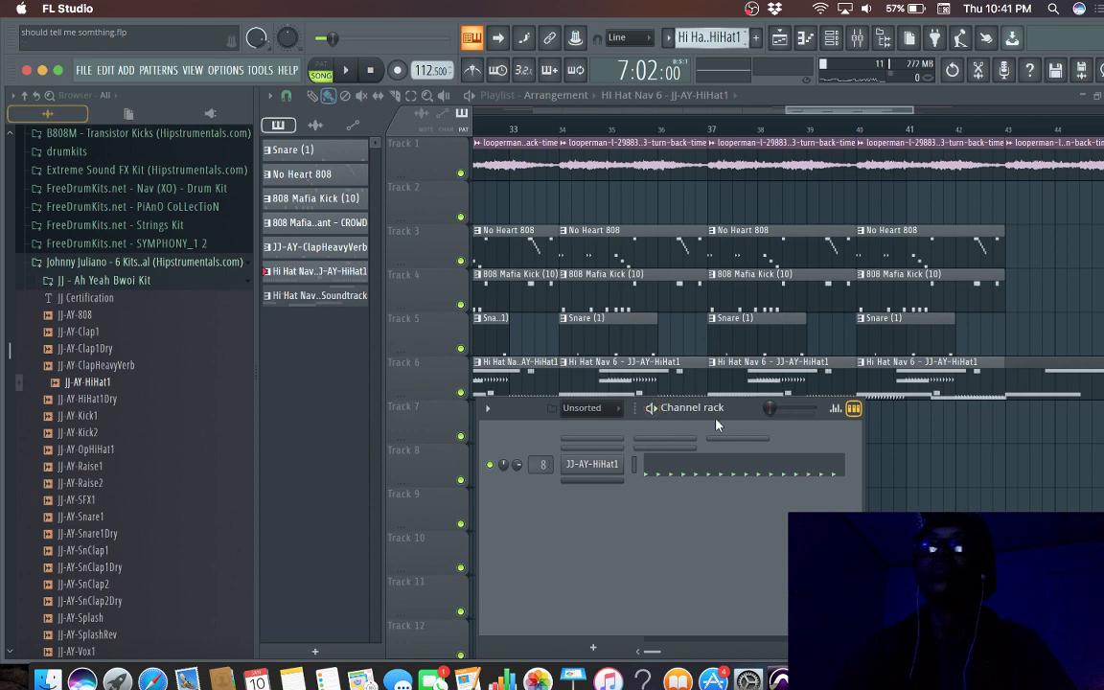
# Step: Move the channel rack out of the way and shift the JJ-AY-HiHat1 clip at bar 37 from Track 6 to Track 7
pyautogui.moveTo(746, 418); pyautogui.dragTo(750, 476)
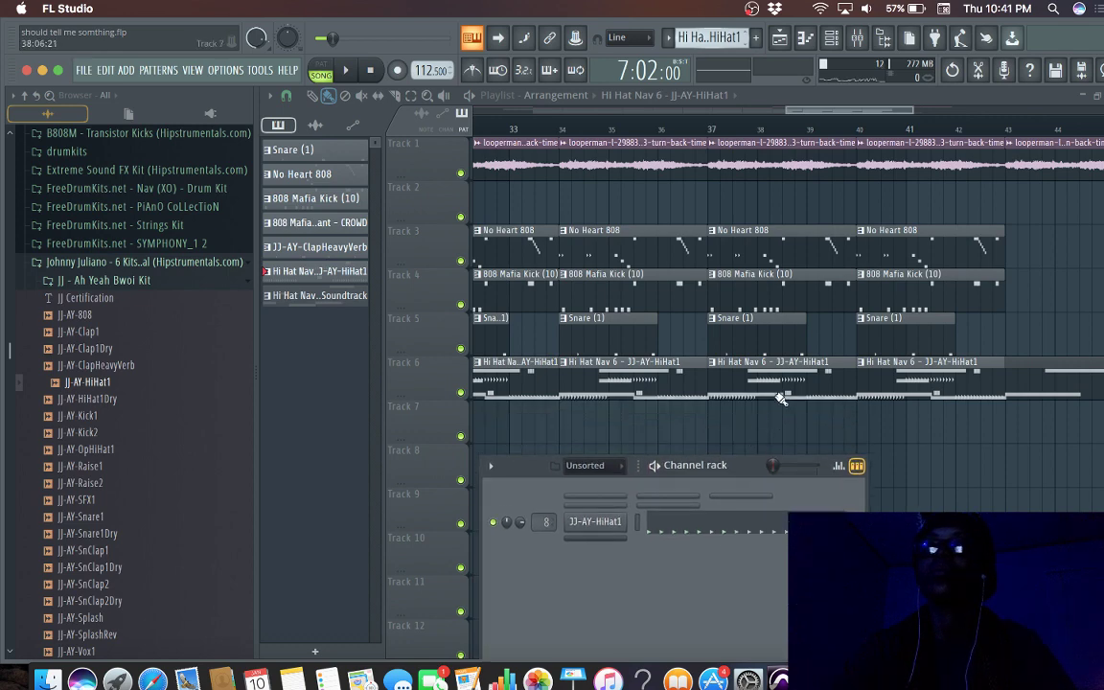
pyautogui.moveTo(782, 399); pyautogui.dragTo(783, 445)
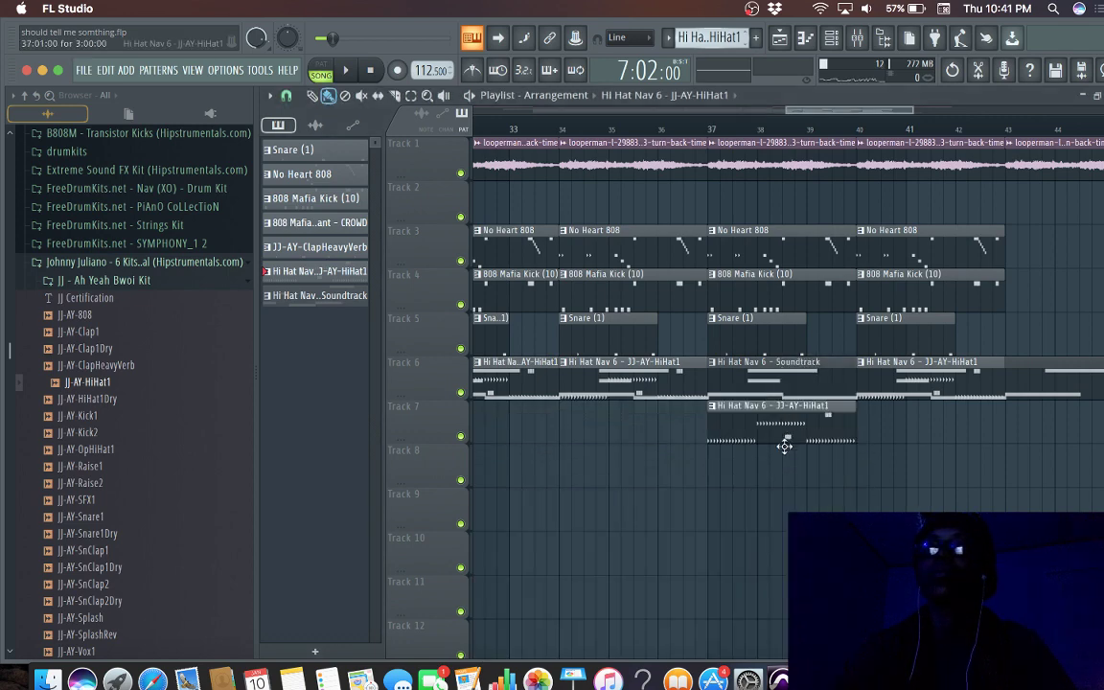
# Step: Delete the Soundtrack clips at bar 37 with its JJ-AY-HiHat1 clip back on Track 6, and move the bar 34 hi-hat clip to Track 8
pyautogui.moveTo(803, 372); pyautogui.dragTo(803, 503)
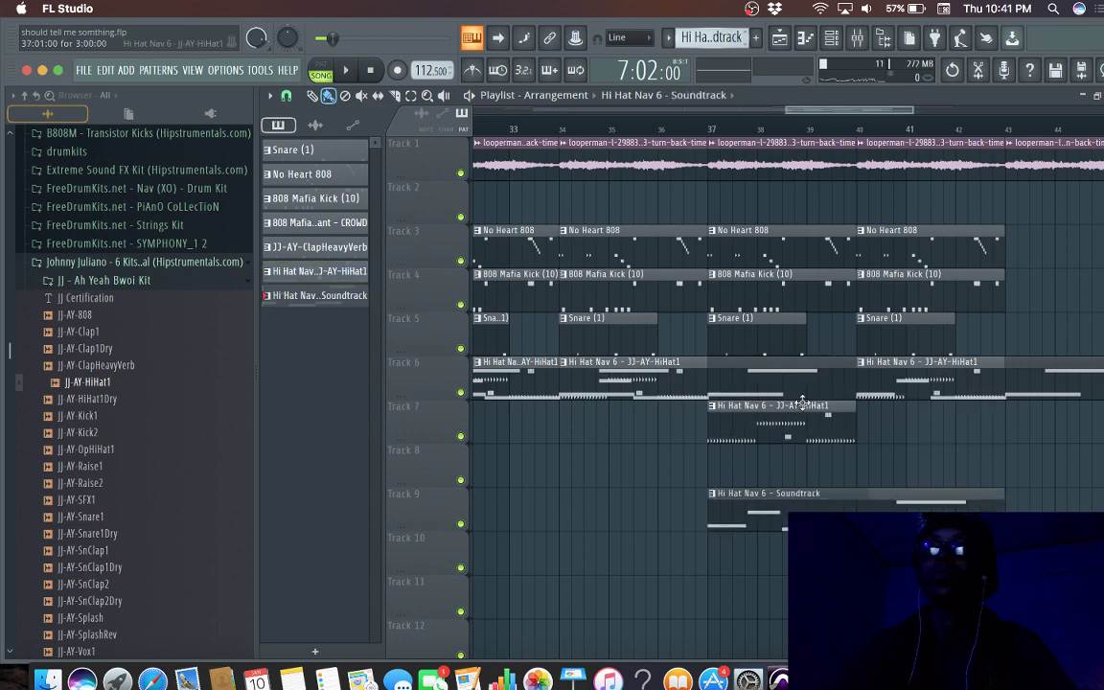
pyautogui.moveTo(724, 362); pyautogui.dragTo(796, 499)
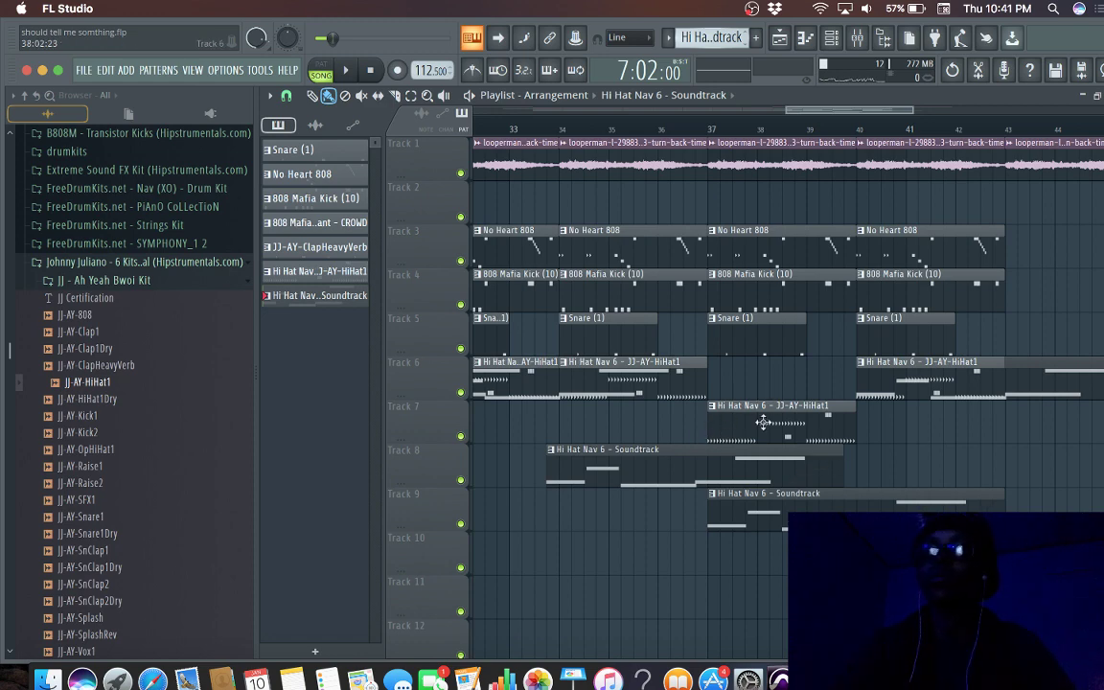
pyautogui.moveTo(766, 398); pyautogui.dragTo(770, 367)
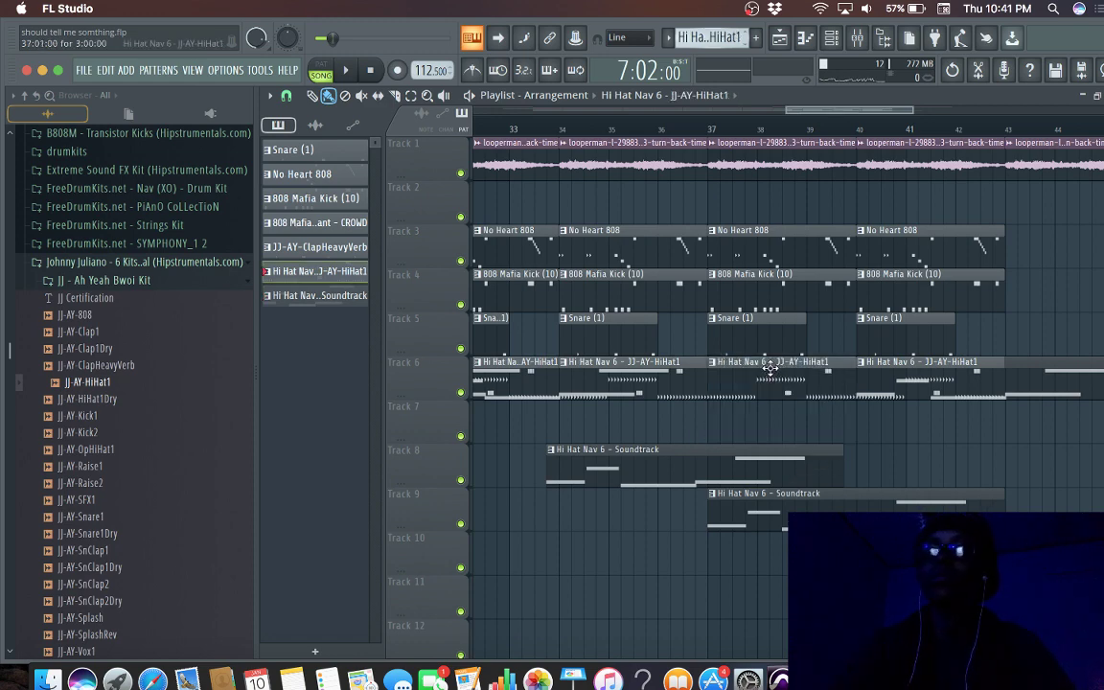
pyautogui.rightClick(713, 514)
pyautogui.rightClick(732, 468)
pyautogui.moveTo(594, 383); pyautogui.dragTo(594, 499)
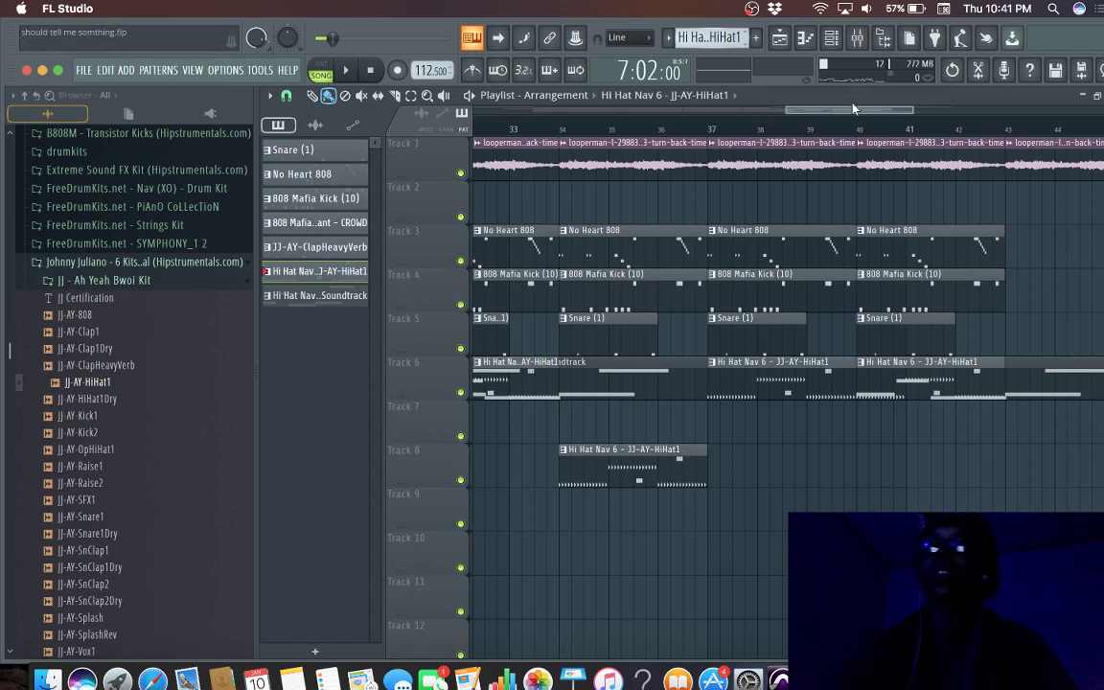
# Step: Move the JJ-AY-HiHat1 clips at bars 7, 10 and 13 from Track 6 to Track 7, and the bar 16 one to 16:05:00 there
pyautogui.click(701, 107)
pyautogui.hscroll(-5, 589, 151)
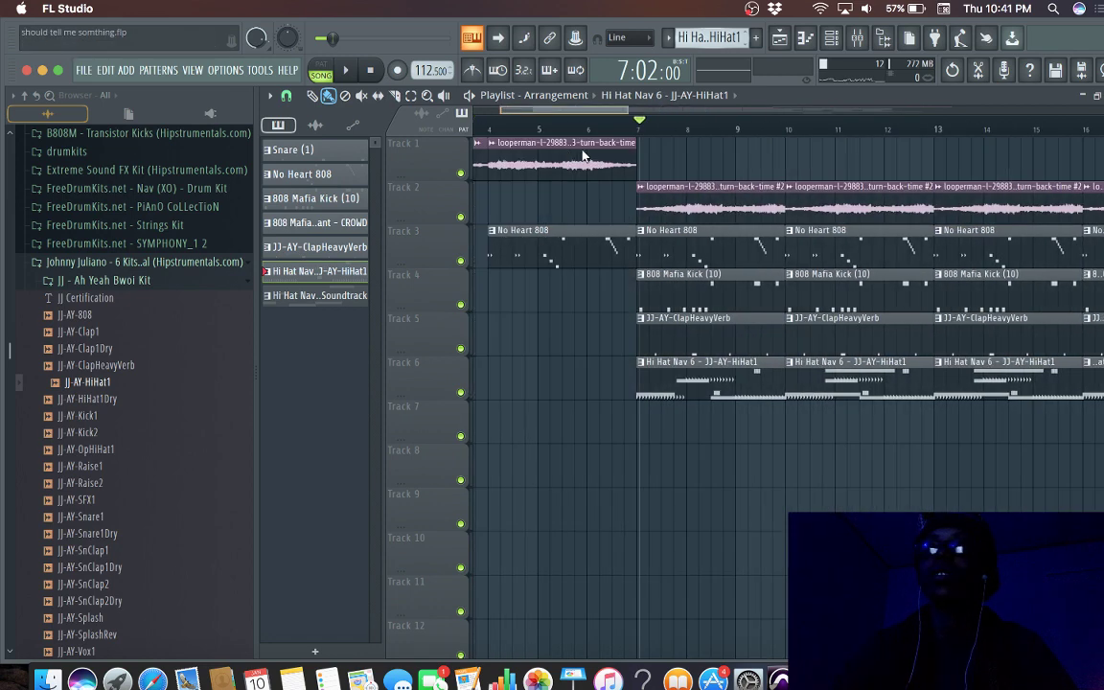
pyautogui.hscroll(1, 591, 160)
pyautogui.moveTo(582, 368); pyautogui.dragTo(602, 441)
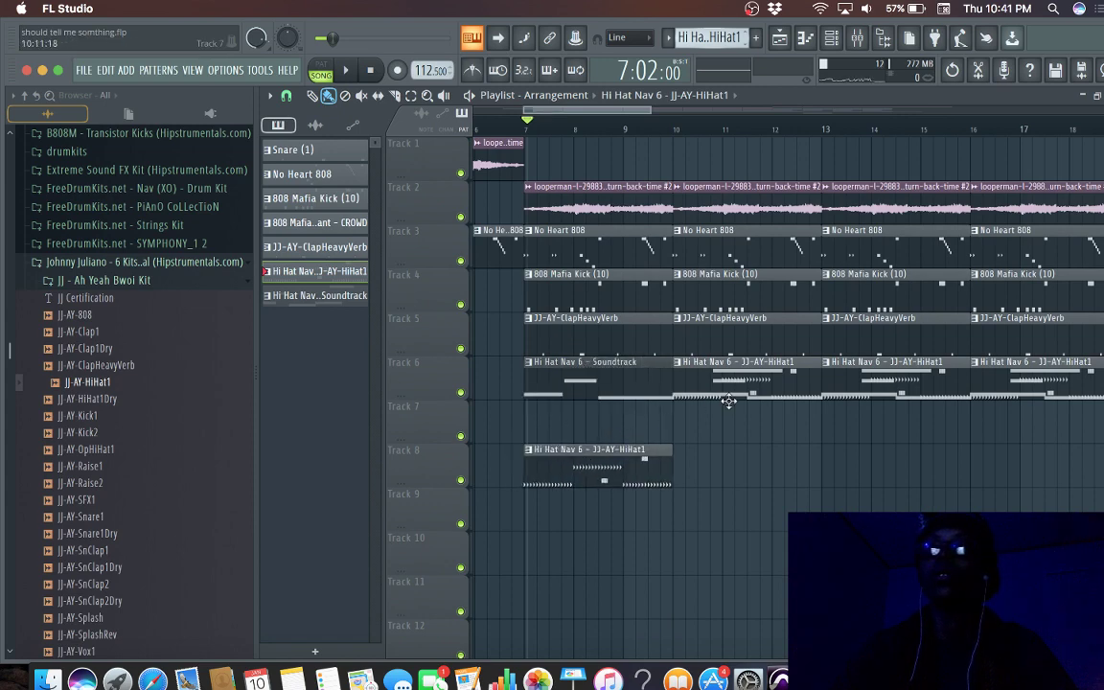
pyautogui.moveTo(733, 380); pyautogui.dragTo(732, 431)
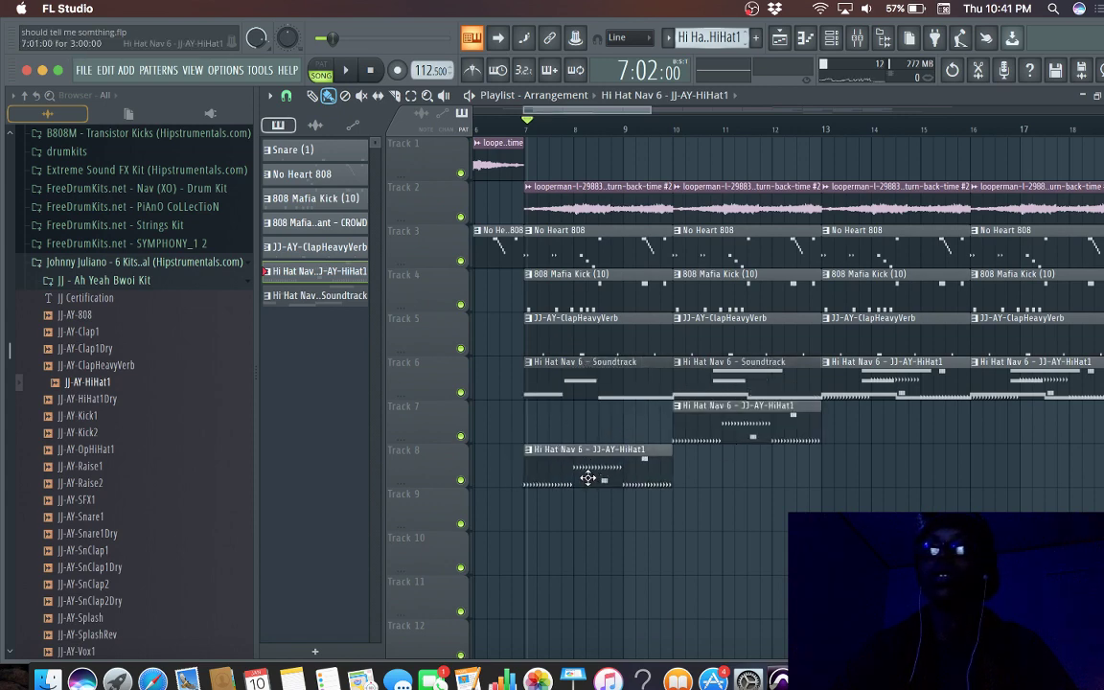
pyautogui.moveTo(587, 477); pyautogui.dragTo(593, 434)
pyautogui.moveTo(865, 394); pyautogui.dragTo(867, 435)
pyautogui.moveTo(1000, 373); pyautogui.dragTo(1008, 433)
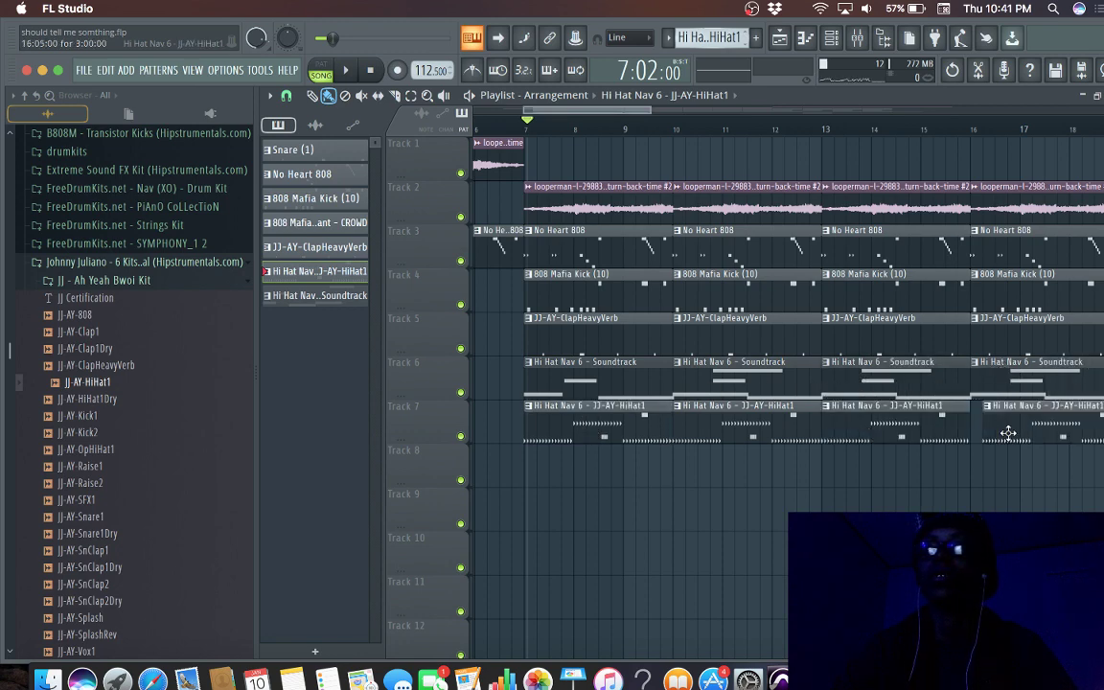
# Step: Play the song and delete the Soundtrack clips on Track 6 at bars 7, 10, 13 and 16
pyautogui.press('space')
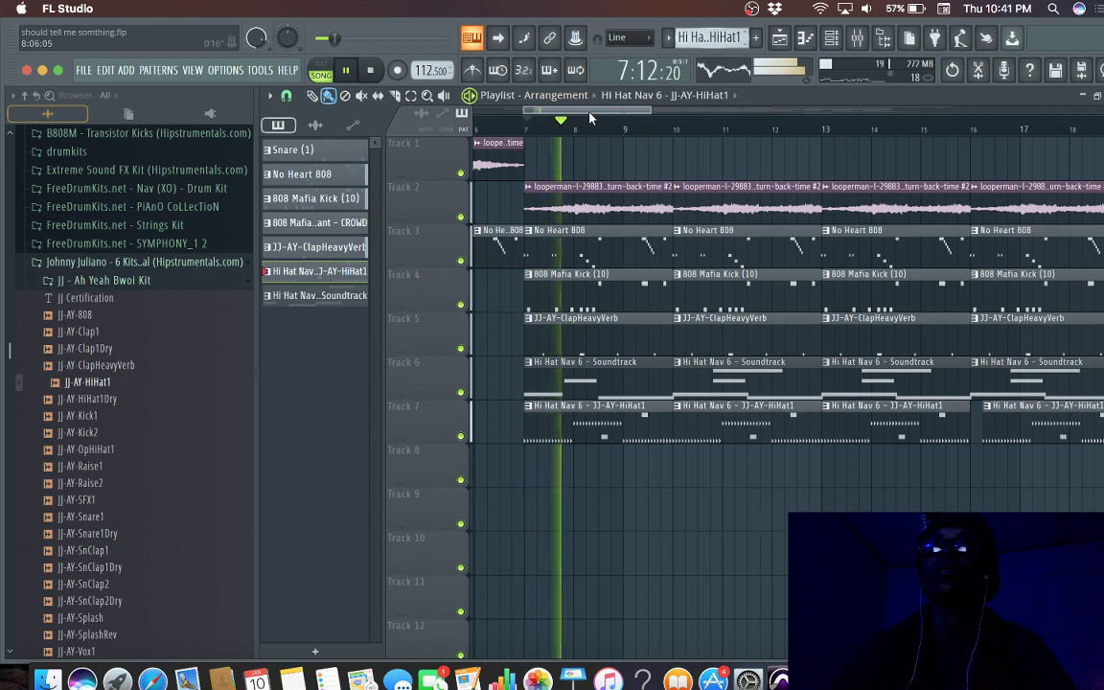
pyautogui.moveTo(591, 114)
pyautogui.mouseDown()
pyautogui.moveTo(613, 102)
pyautogui.moveTo(568, 103)
pyautogui.moveTo(598, 106)
pyautogui.mouseUp()
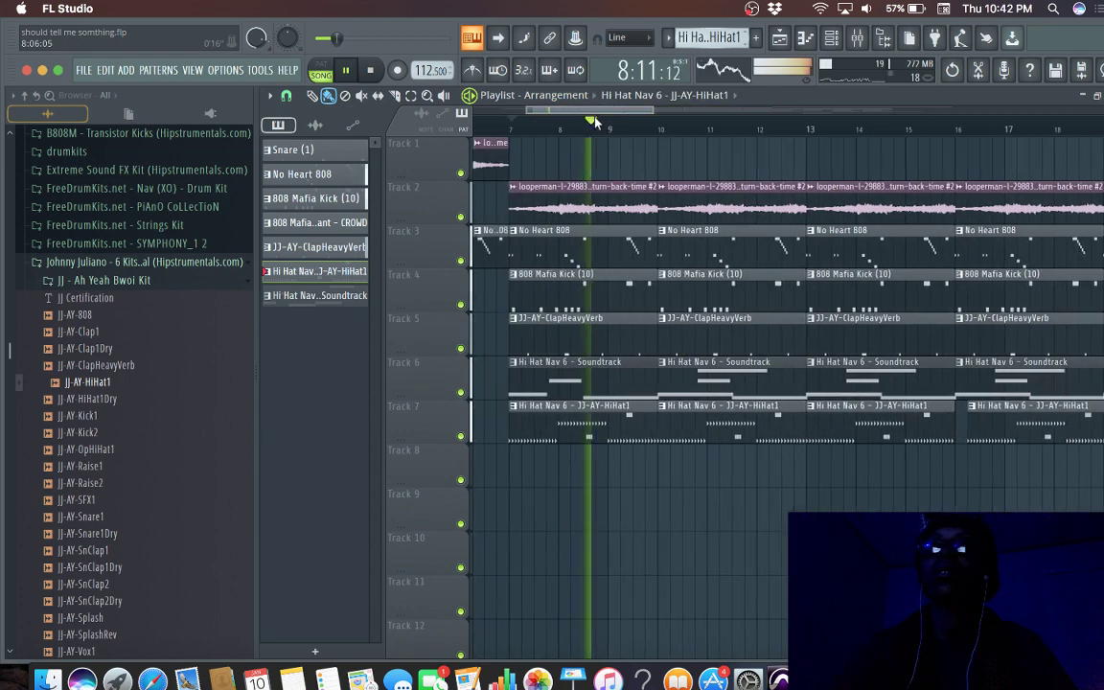
pyautogui.rightClick(592, 391)
pyautogui.rightClick(751, 375)
pyautogui.rightClick(855, 387)
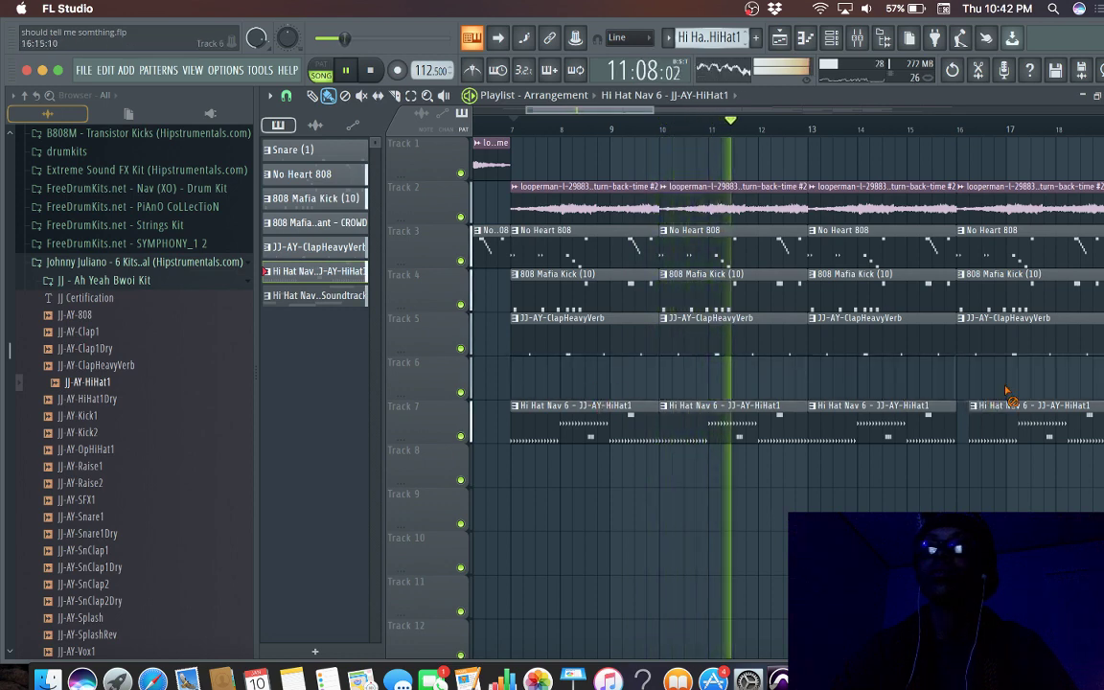
pyautogui.rightClick(1010, 393)
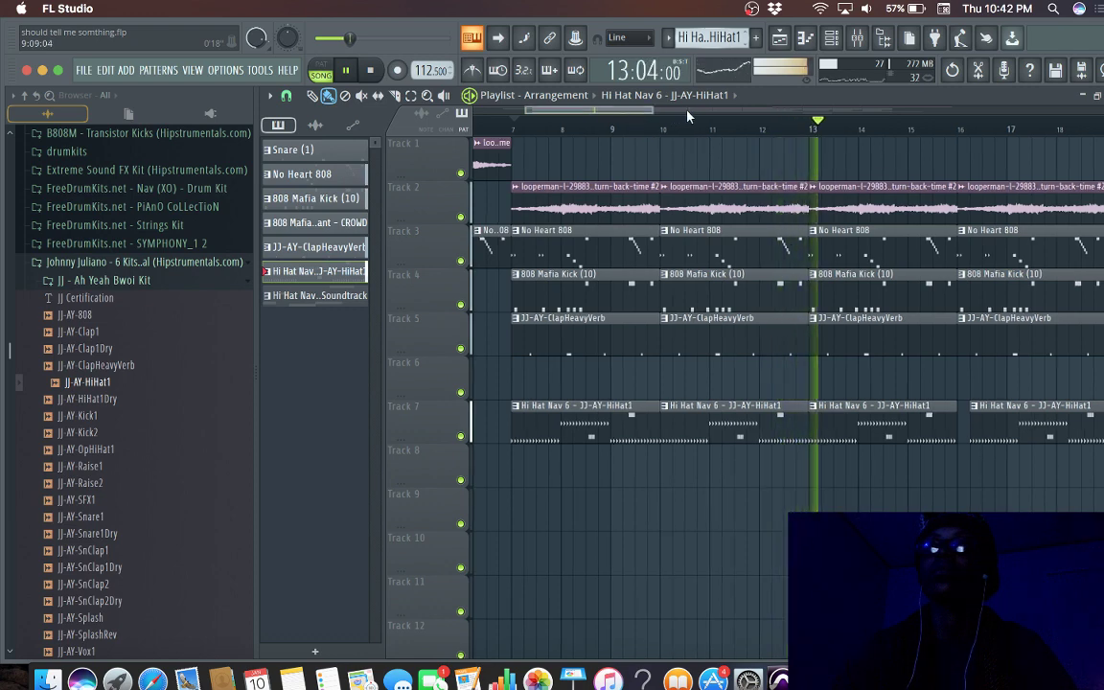
# Step: Move the JJ-AY-HiHat1 clips at bars 19 and 22 to Track 7 and delete the Soundtrack clips left behind on Track 6
pyautogui.moveTo(637, 112); pyautogui.dragTo(705, 113)
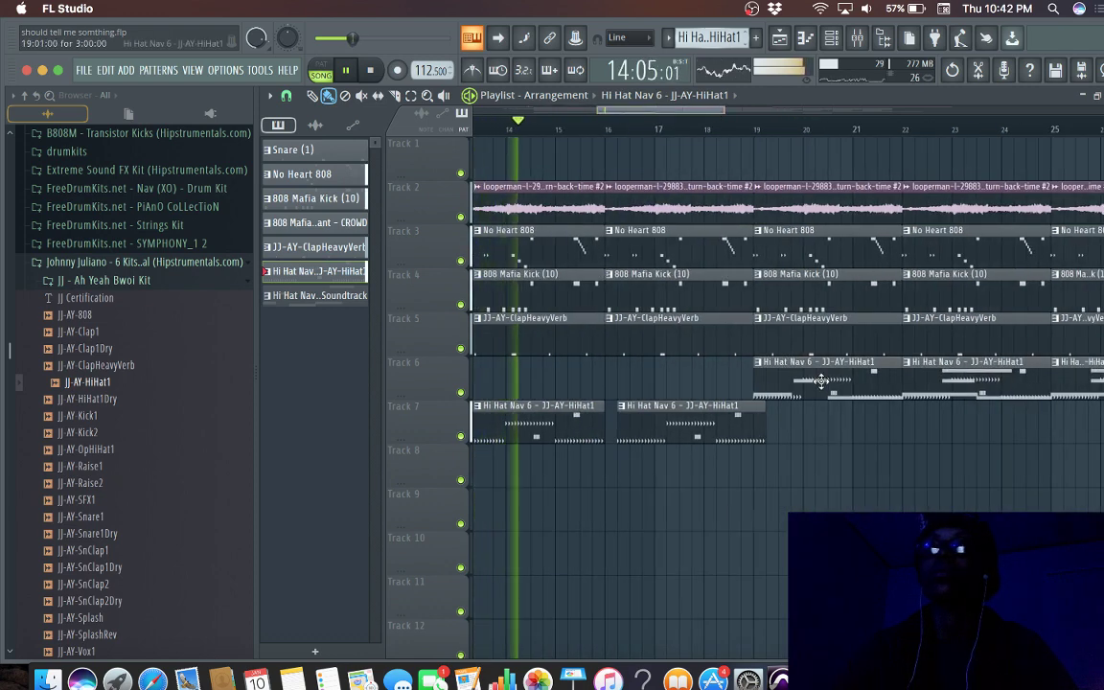
pyautogui.moveTo(826, 386); pyautogui.dragTo(826, 430)
pyautogui.moveTo(943, 388); pyautogui.dragTo(941, 434)
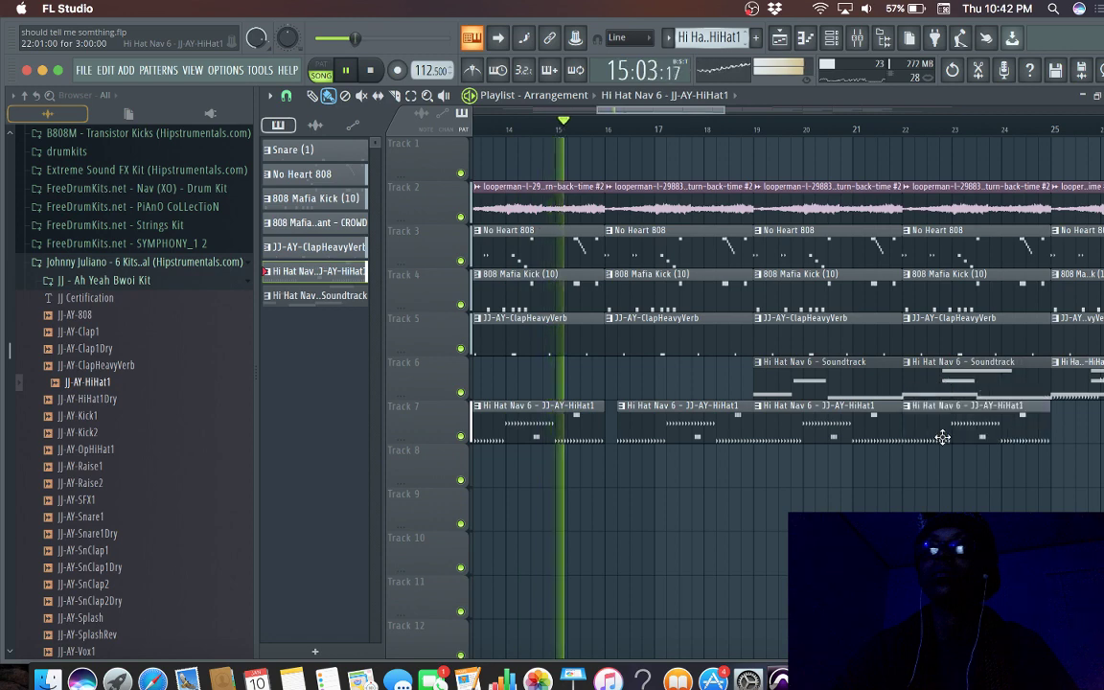
pyautogui.rightClick(814, 392)
pyautogui.rightClick(924, 384)
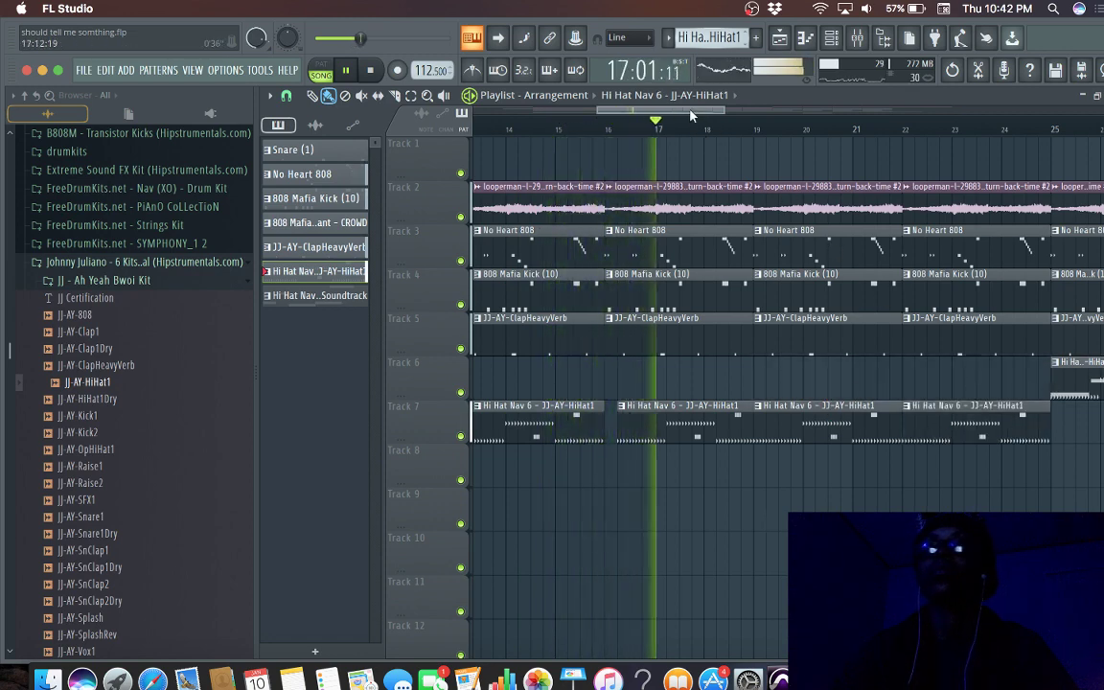
# Step: Delete the overlapping JJ-AY-HiHat1 and Soundtrack clips on Track 6 from bar 25 up to bar 37
pyautogui.hscroll(-1, 698, 116)
pyautogui.hscroll(5, 715, 103)
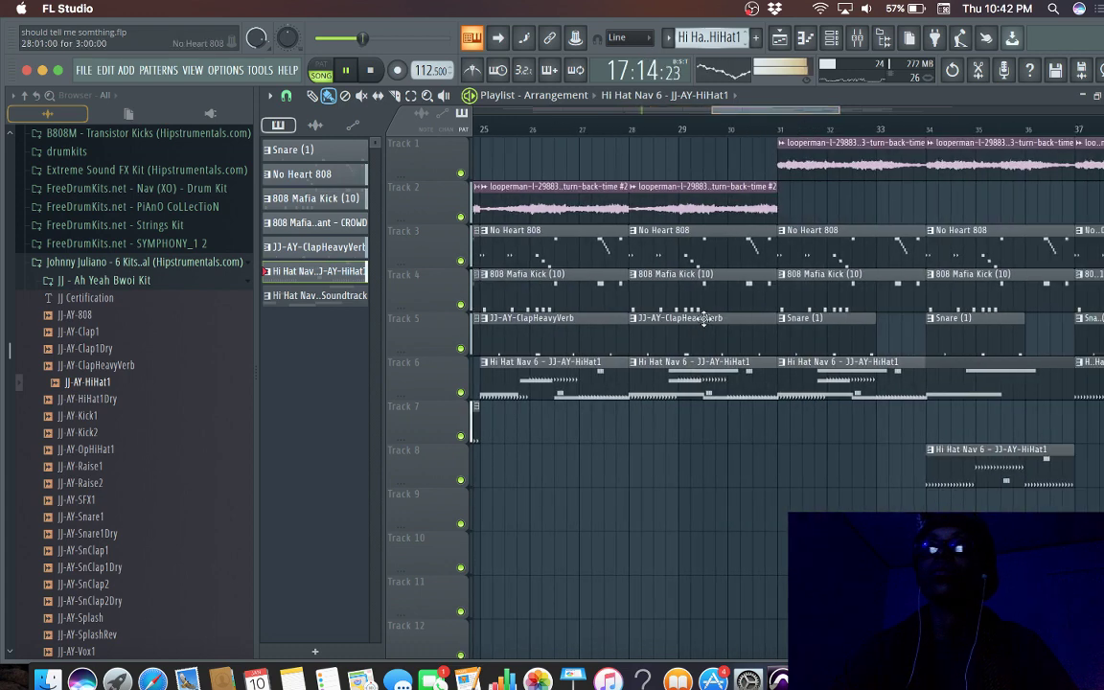
pyautogui.rightClick(550, 383)
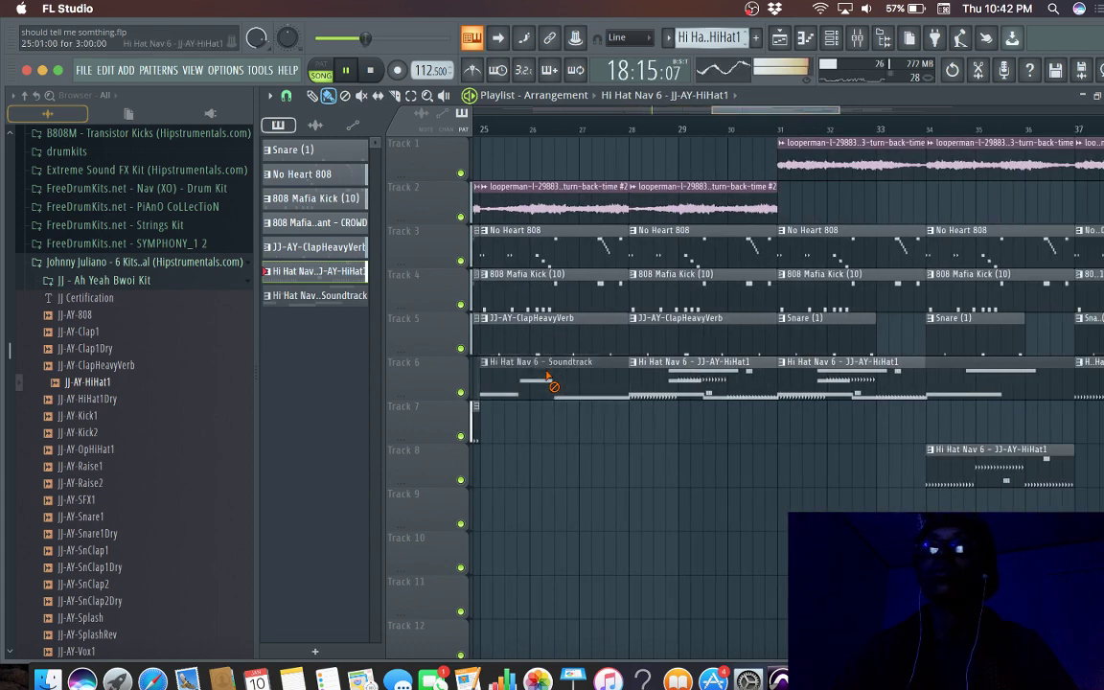
pyautogui.rightClick(550, 383)
pyautogui.rightClick(709, 388)
pyautogui.rightClick(837, 406)
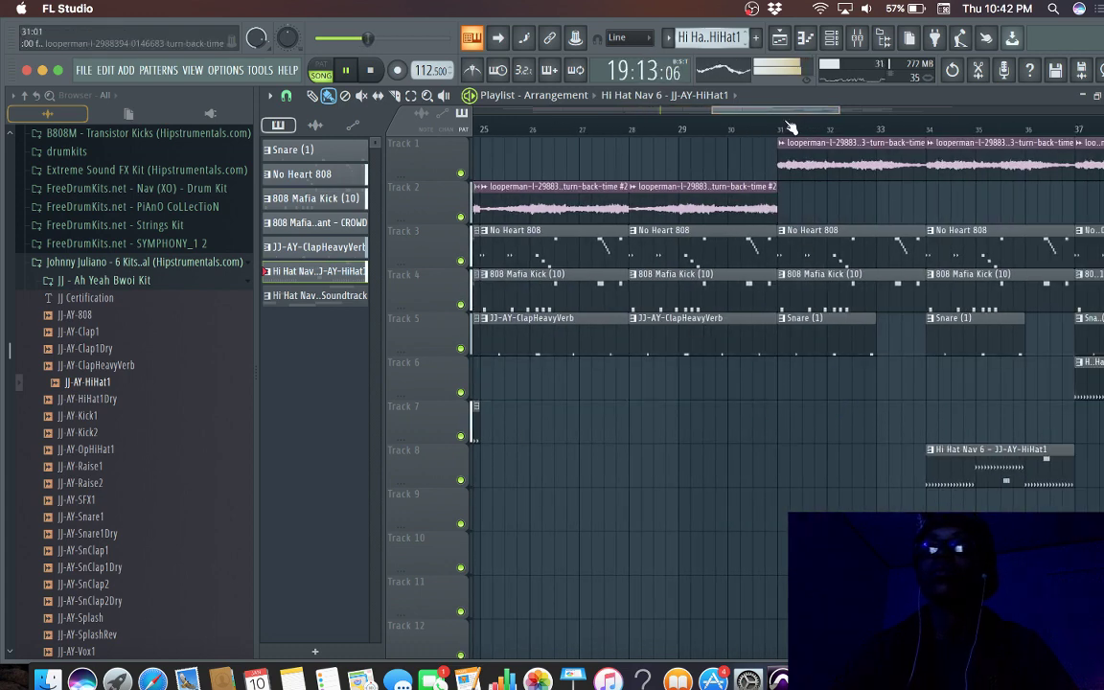
# Step: Add JJ-AY-HiHat1 clips on Track 7 at bars 25, 28 and 31
pyautogui.hscroll(-2, 786, 113)
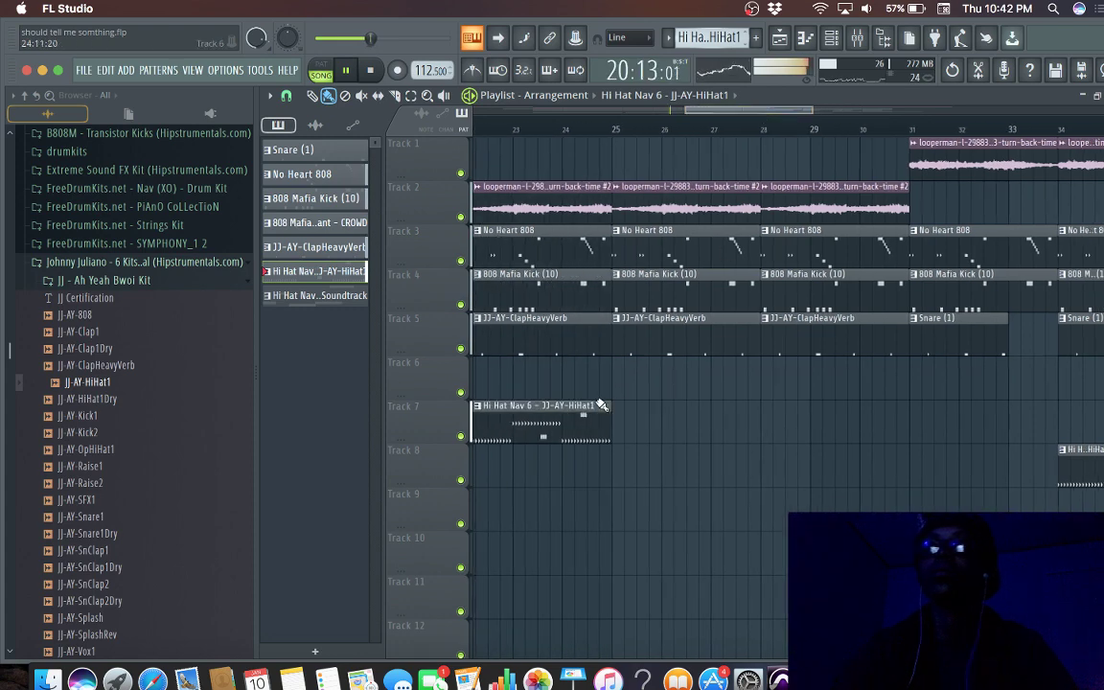
pyautogui.click(589, 448)
pyautogui.moveTo(611, 464); pyautogui.dragTo(677, 423)
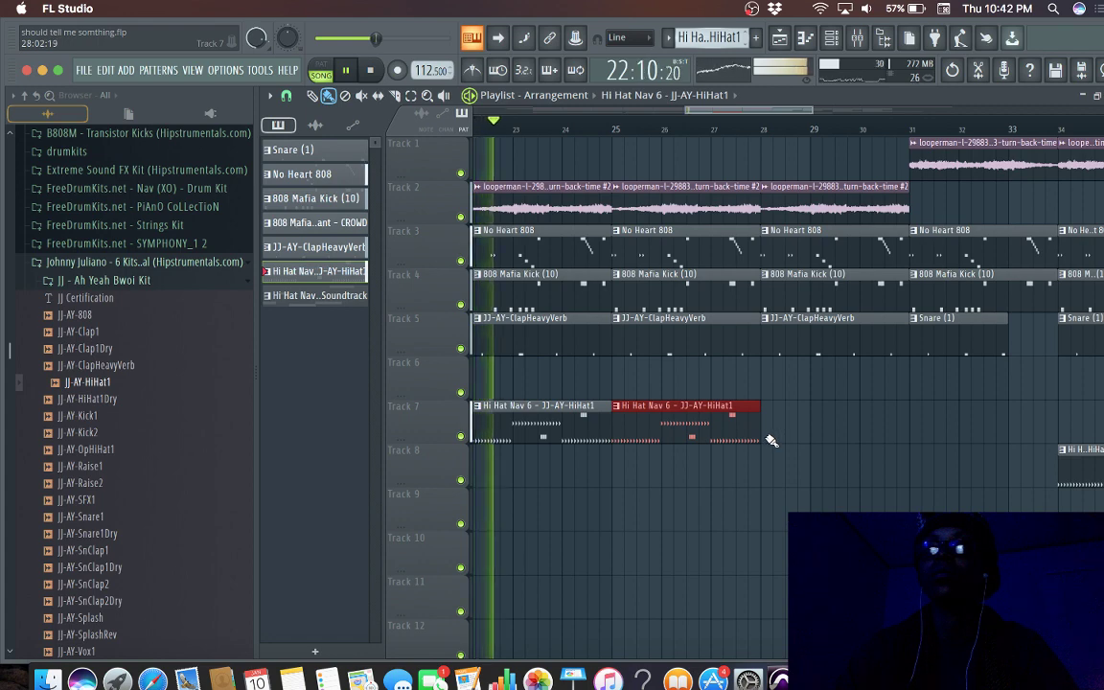
pyautogui.click(778, 438)
pyautogui.hotkey('ctrl', 'b')
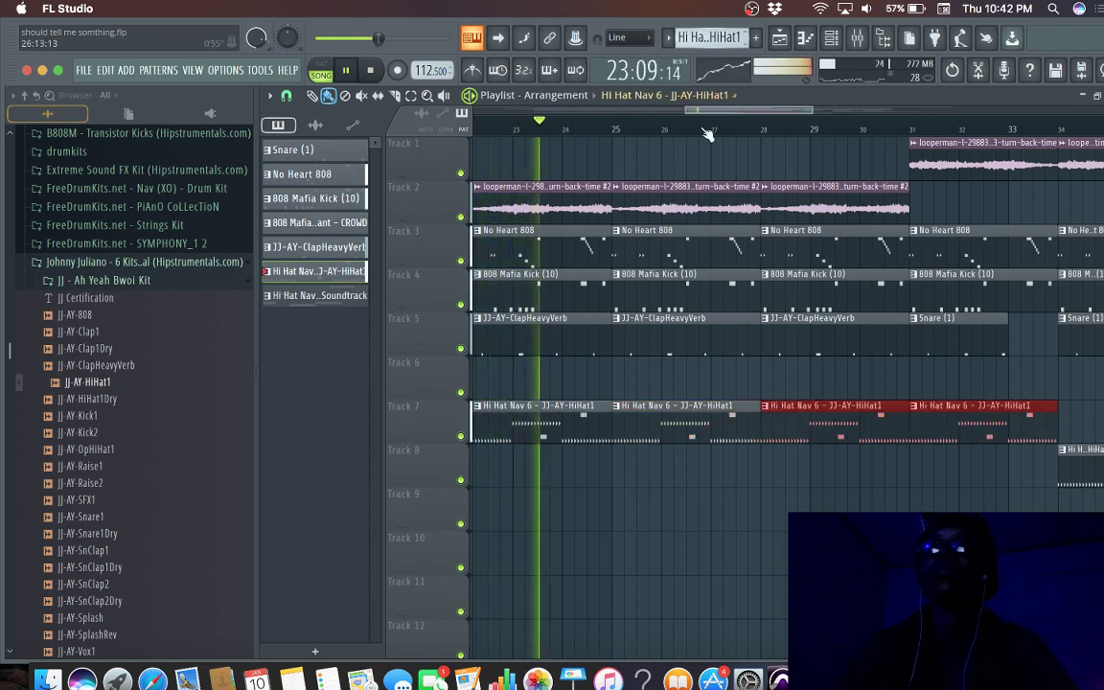
# Step: Complete the hi-hats on Track 7 with JJ-AY-HiHat1 clips at bars 34, 37 and 40, deleting the remaining Track 6 clips from bar 37
pyautogui.moveTo(747, 111); pyautogui.dragTo(822, 112)
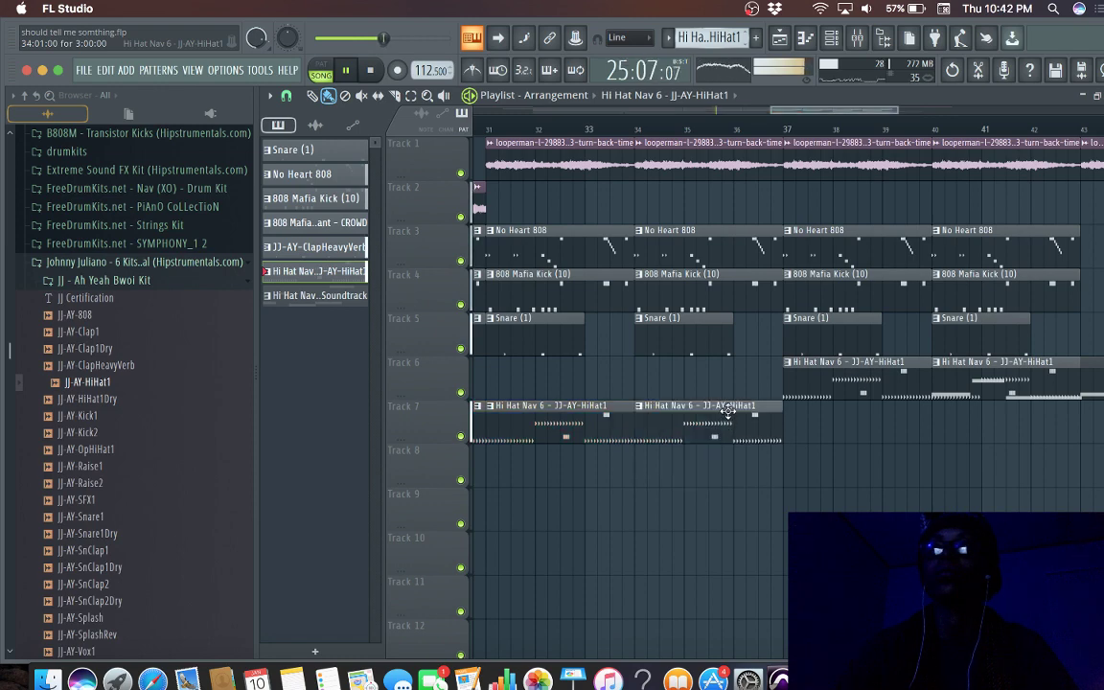
pyautogui.moveTo(709, 460); pyautogui.dragTo(709, 416)
pyautogui.rightClick(821, 388)
pyautogui.rightClick(997, 383)
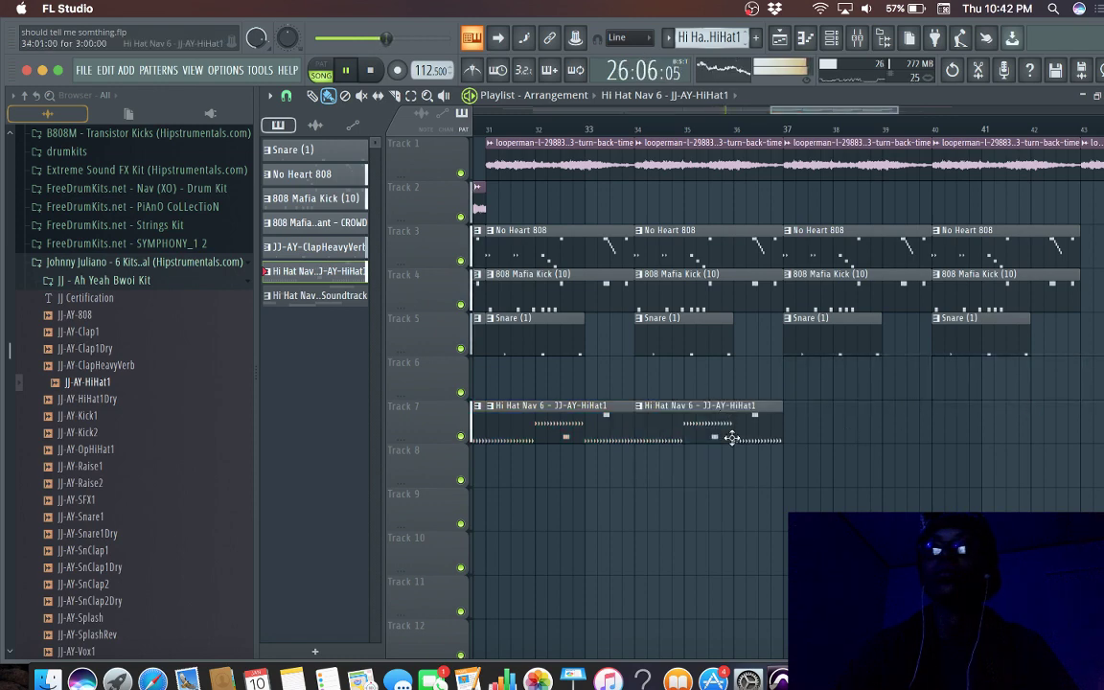
pyautogui.moveTo(757, 431); pyautogui.dragTo(1005, 443)
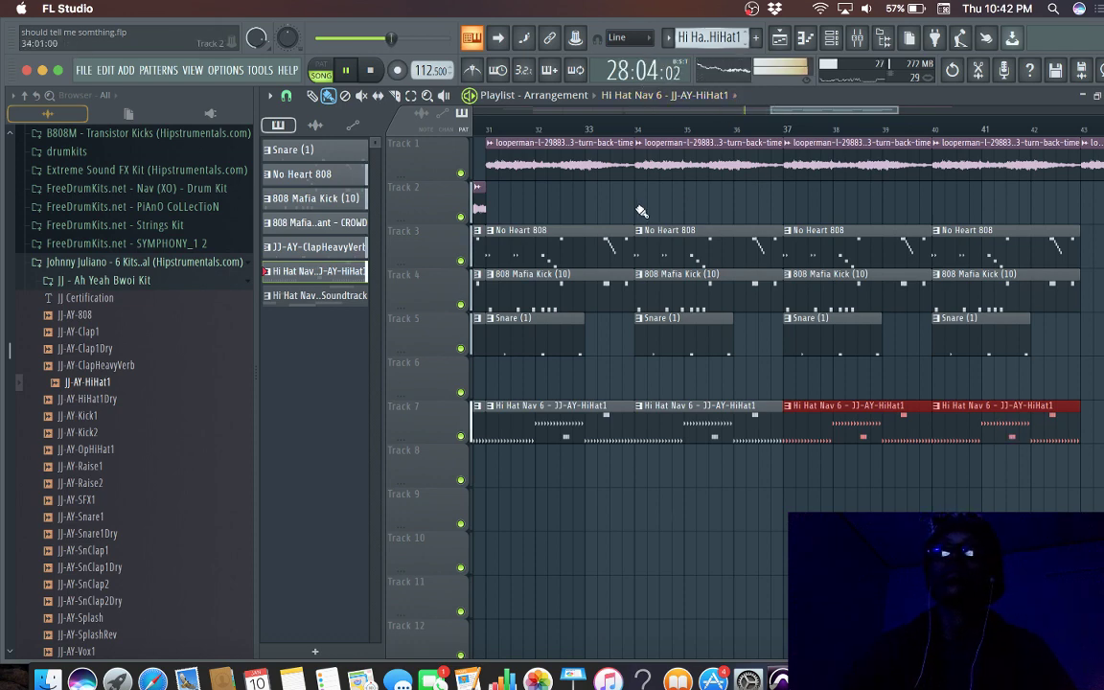
# Step: Stop playback and place Hi Hat Nav 6 - Soundtrack clips on Track 6 at bars 31 and 37
pyautogui.press('space')
pyautogui.click(299, 295)
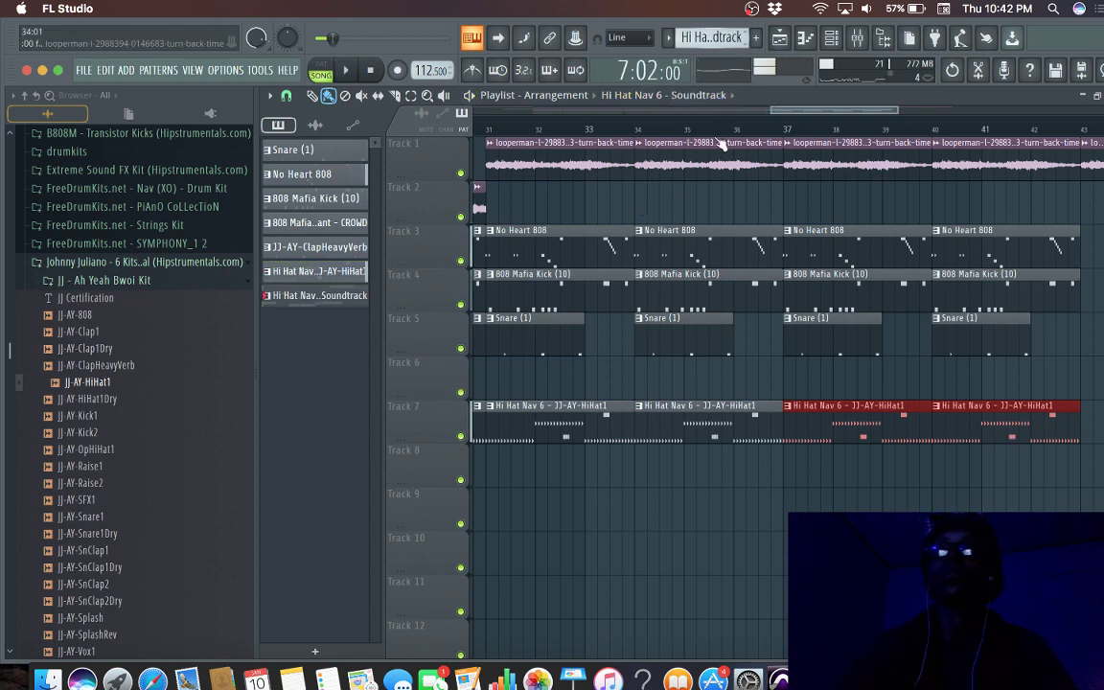
pyautogui.moveTo(798, 115); pyautogui.dragTo(503, 110)
pyautogui.moveTo(580, 110); pyautogui.dragTo(693, 101)
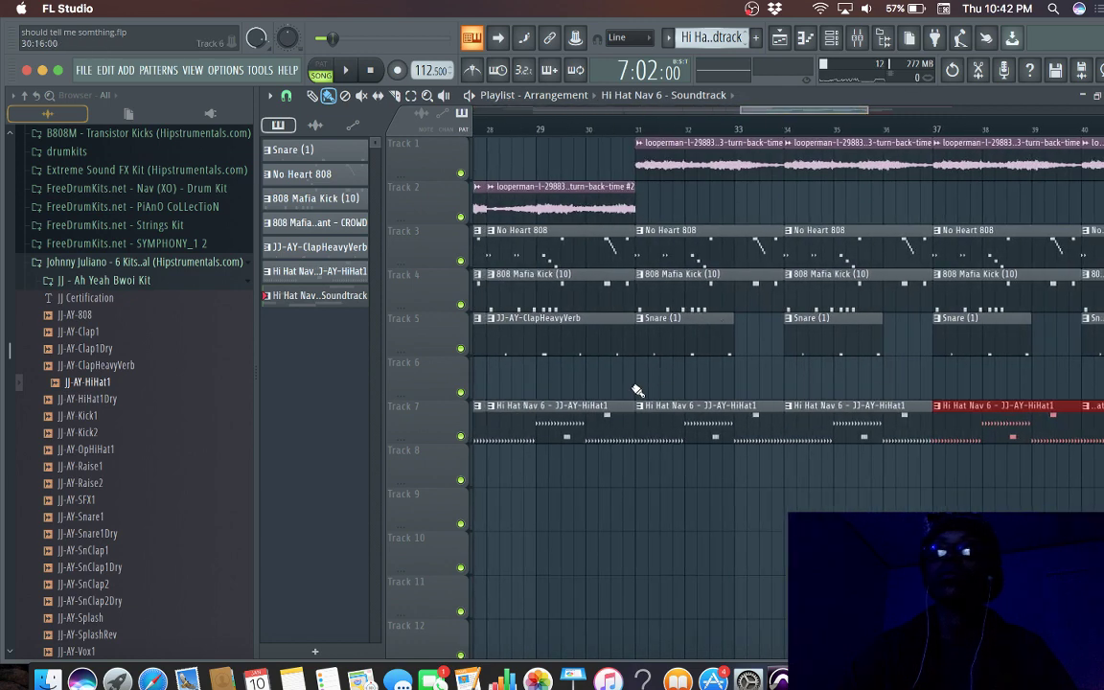
pyautogui.moveTo(637, 390)
pyautogui.mouseDown()
pyautogui.moveTo(672, 357)
pyautogui.moveTo(943, 379)
pyautogui.mouseUp()
pyautogui.moveTo(850, 377); pyautogui.dragTo(860, 372)
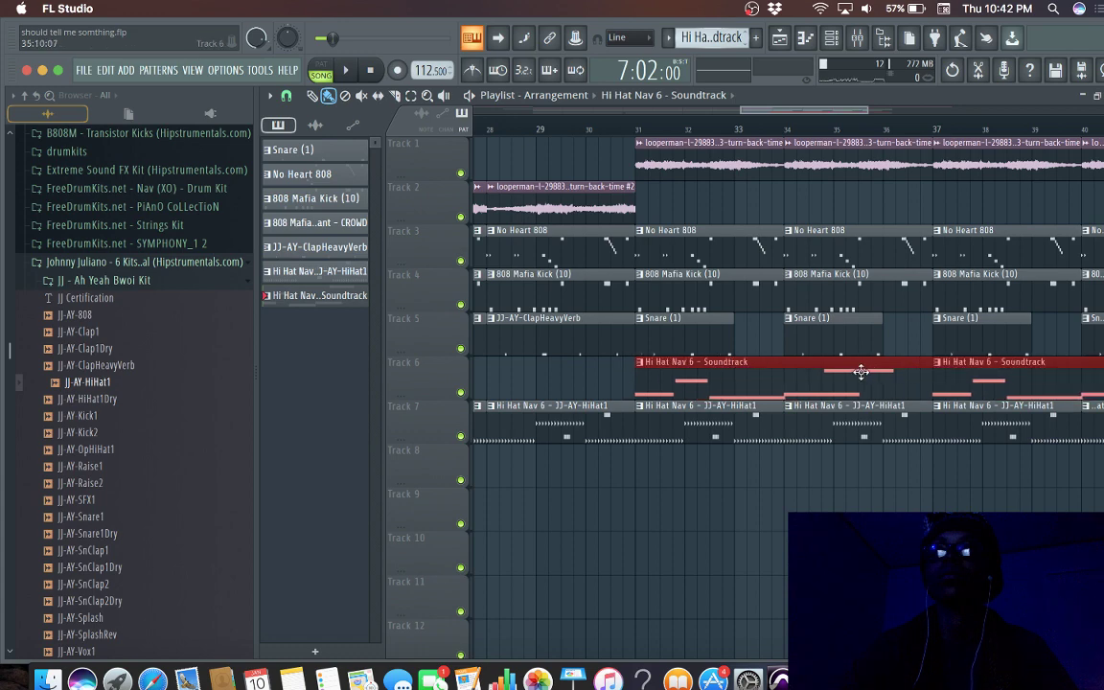
# Step: Play the arrangement from 29:13:00 to hear the Soundtrack clips, stop it and save the project
pyautogui.click(581, 132)
pyautogui.press('space')
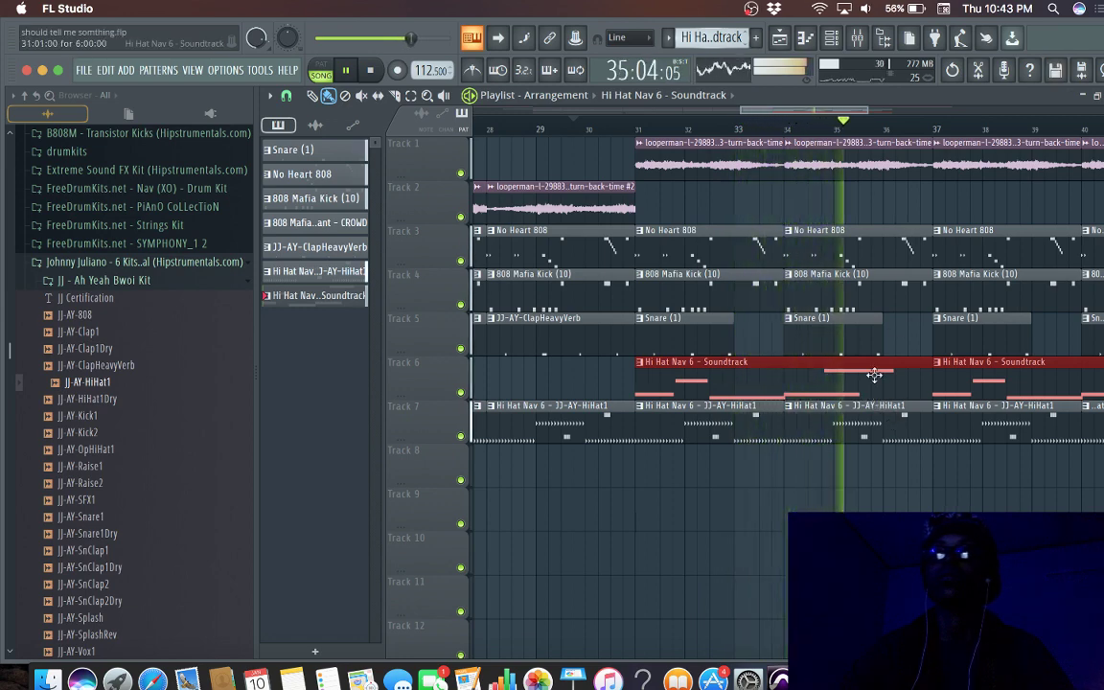
pyautogui.press('space')
pyautogui.press('super+s')
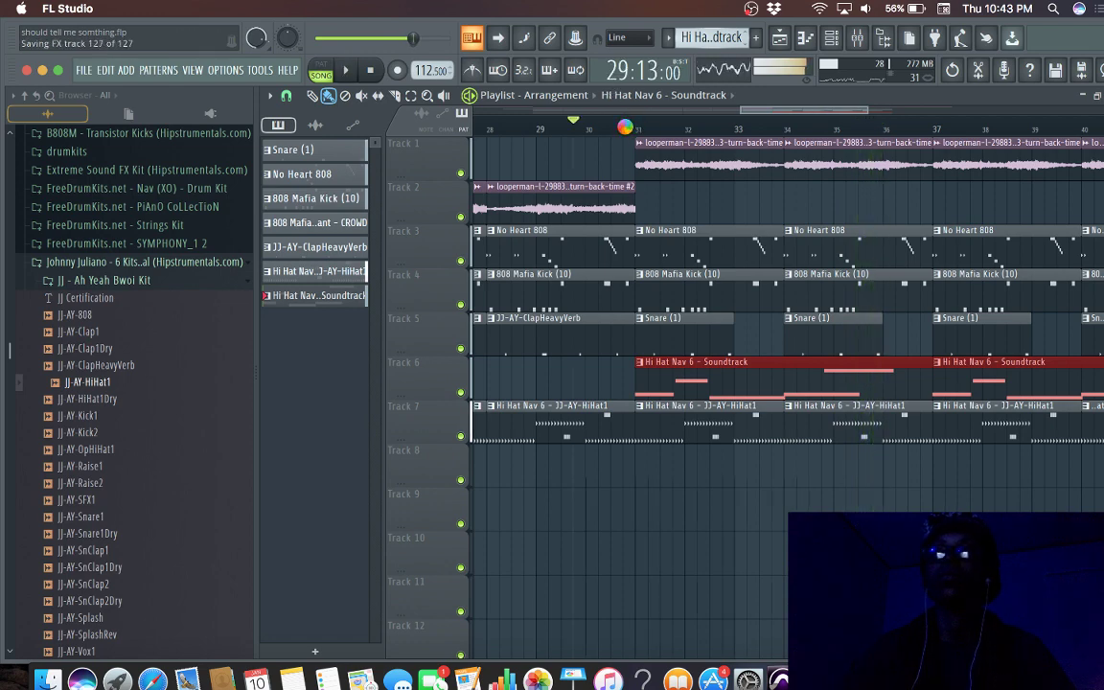
# Step: Play the song from 30:13:00, open the Soundtrack clip's notes in the piano roll and stop playback
pyautogui.click(625, 128)
pyautogui.press('space')
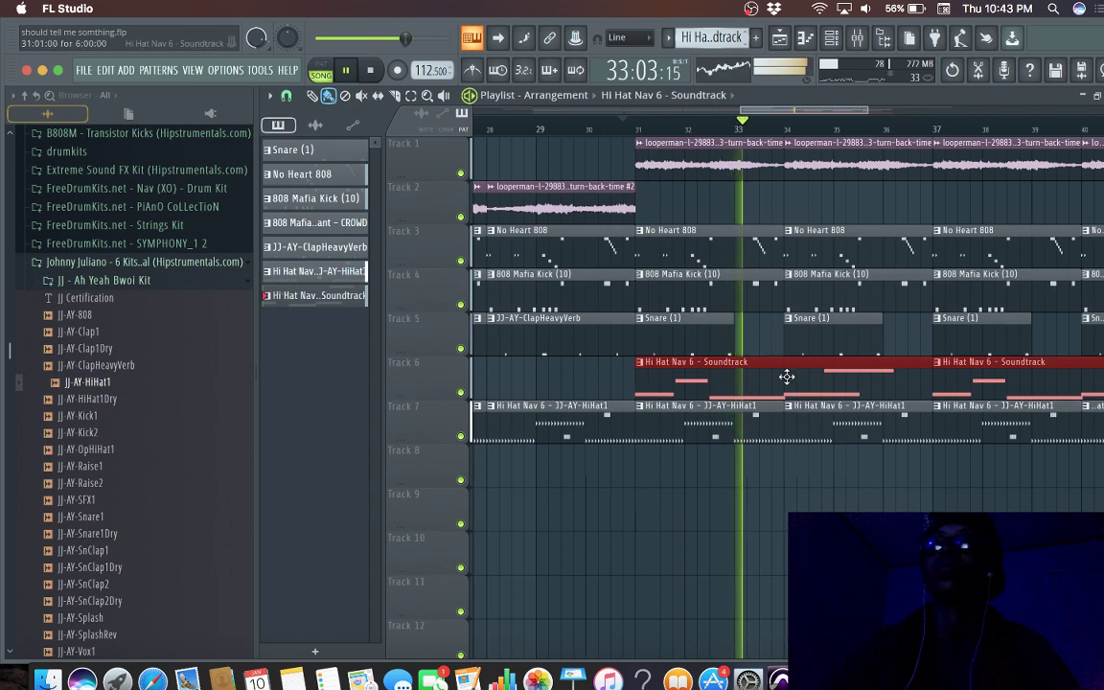
pyautogui.doubleClick(823, 383)
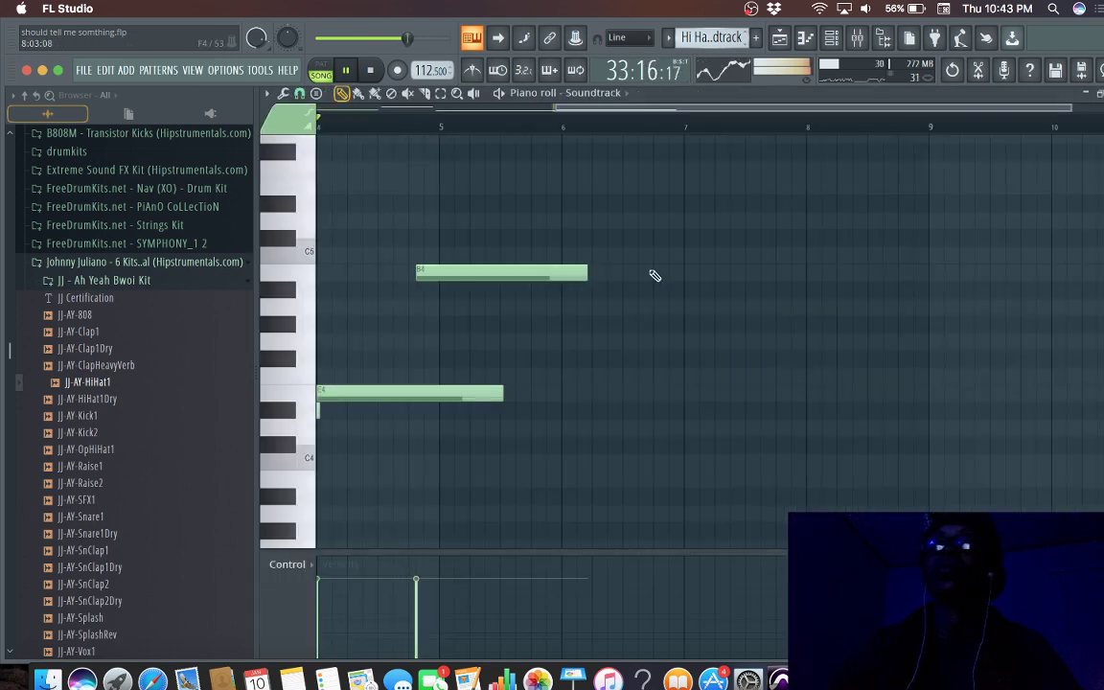
pyautogui.press('space')
# Step: Move the B4 note to G4 at 5:08:00 and add a C#5 note at 7:01:00 with a length of 1:06:11
pyautogui.moveTo(536, 277); pyautogui.dragTo(591, 281)
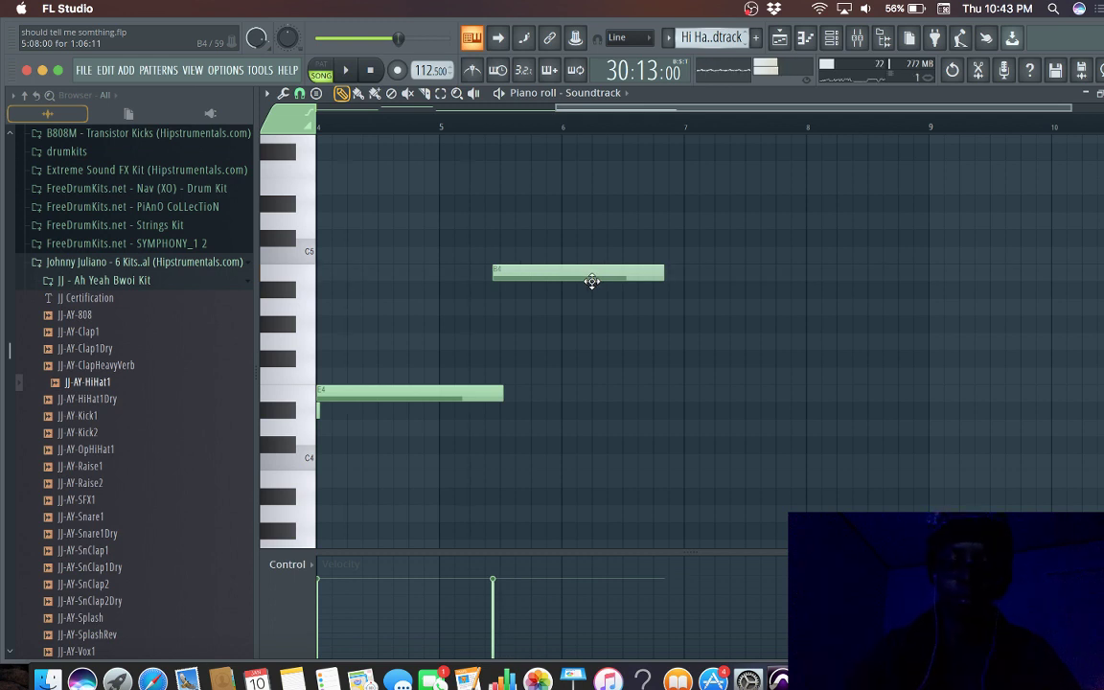
pyautogui.press('c')
pyautogui.press('h')
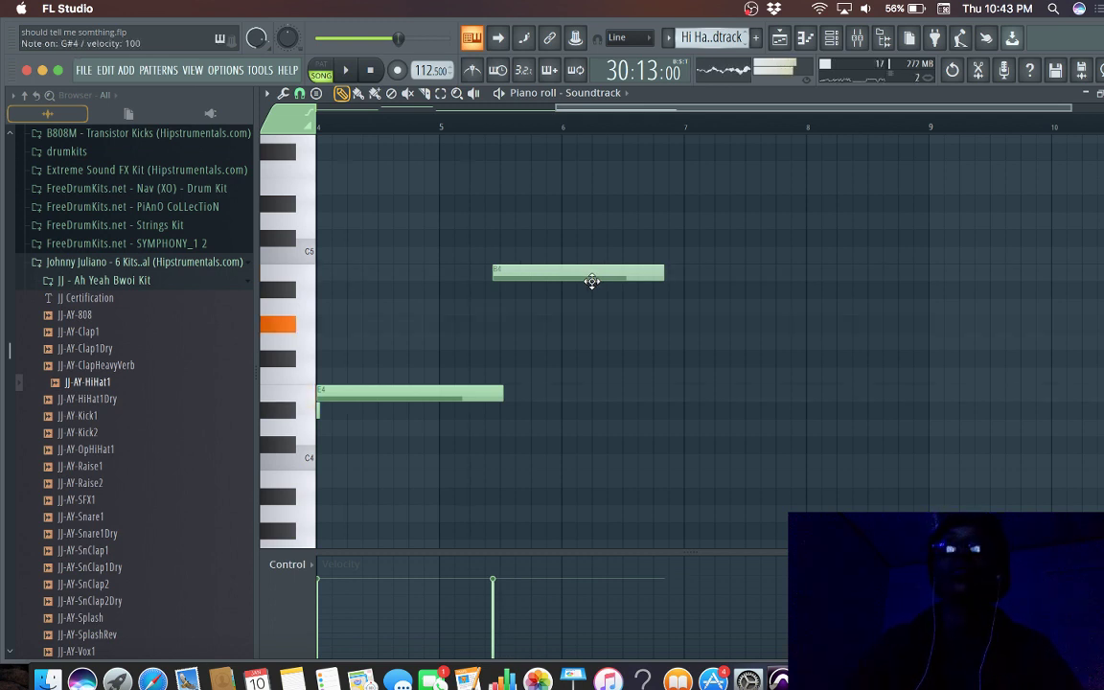
pyautogui.moveTo(591, 281); pyautogui.dragTo(590, 358)
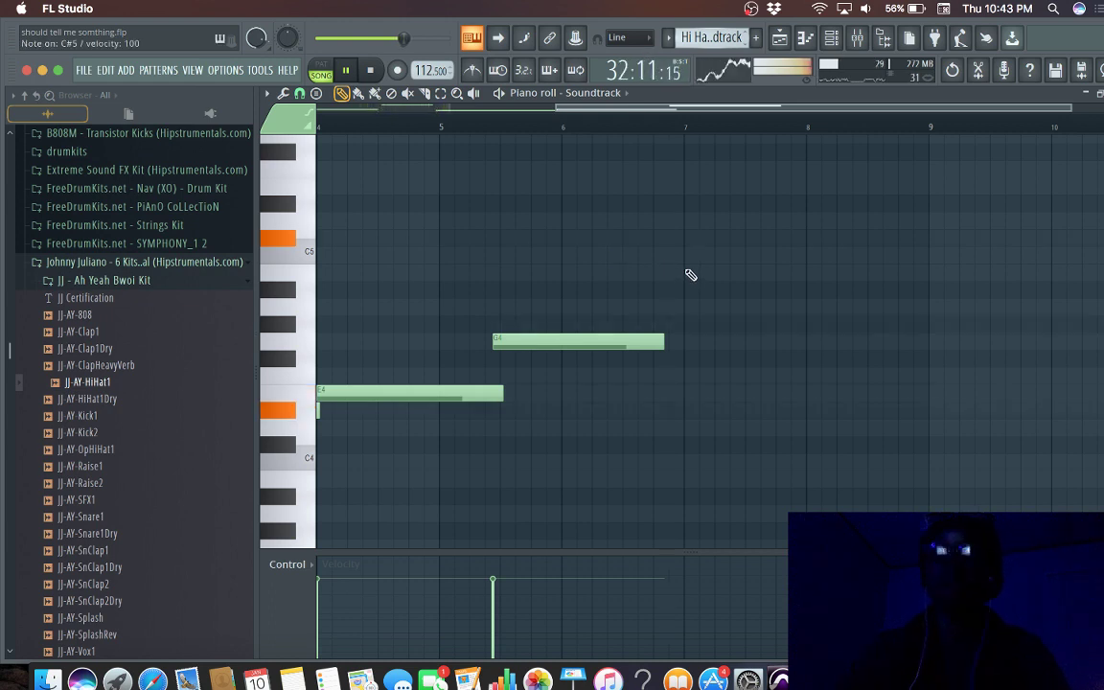
pyautogui.click(692, 238)
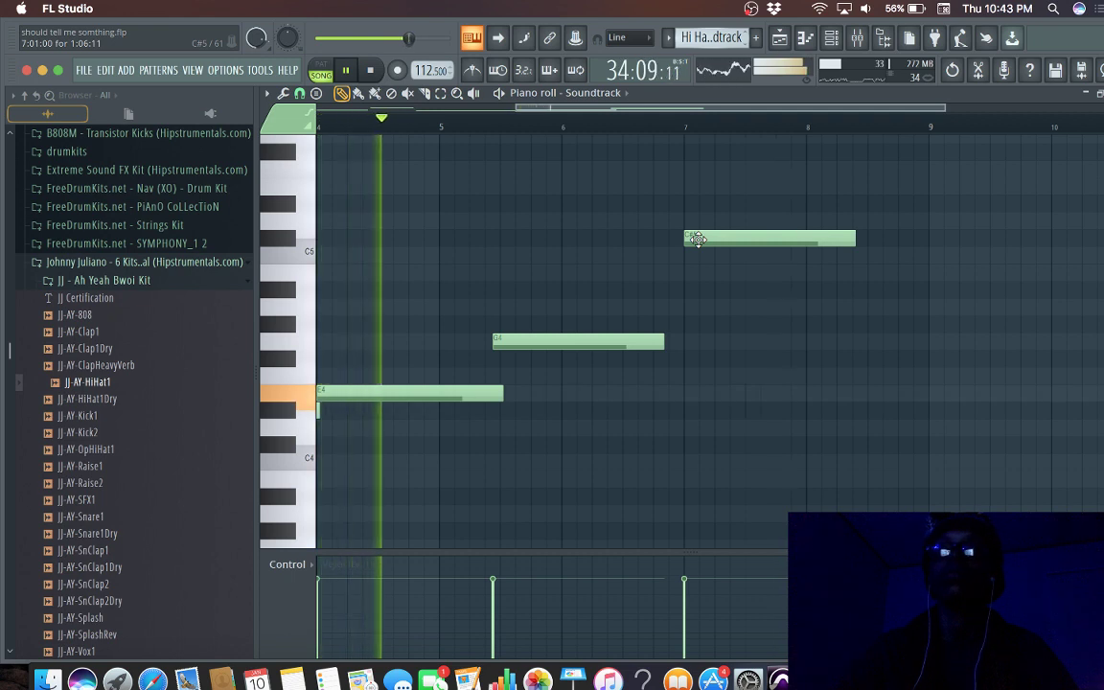
# Step: Move the G4 note to 4:12:00 with a length of 1:04:11 and the C#5 note to 6:01:00, and play them back
pyautogui.press('space')
pyautogui.moveTo(591, 340); pyautogui.dragTo(494, 349)
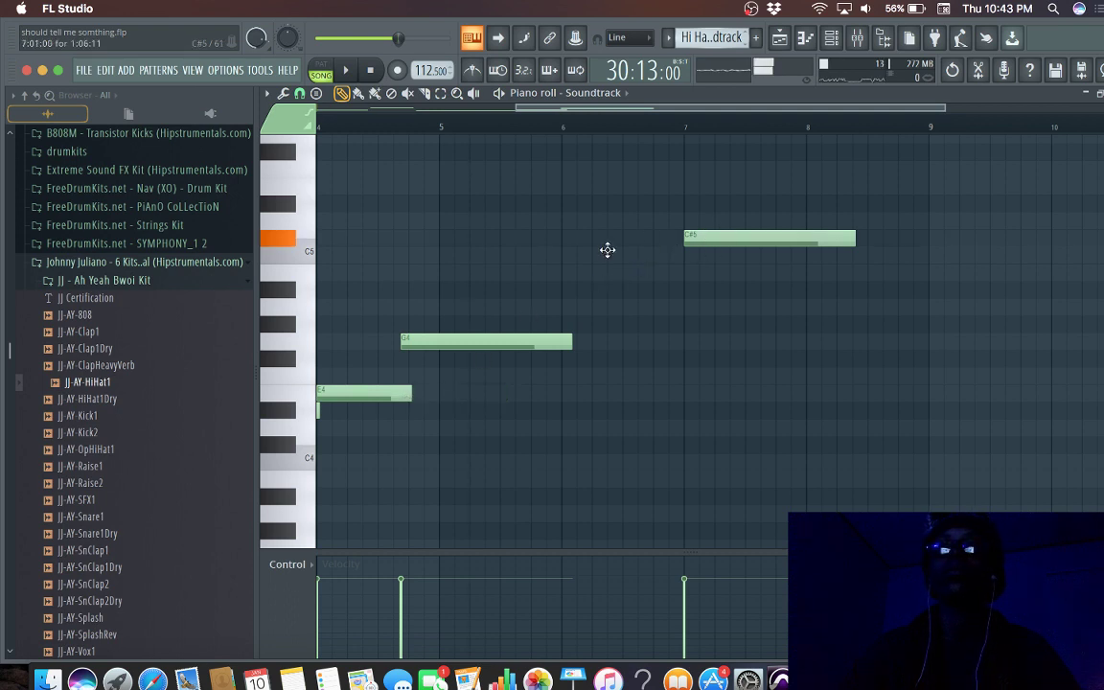
pyautogui.moveTo(709, 236)
pyautogui.mouseDown()
pyautogui.moveTo(585, 239)
pyautogui.moveTo(587, 253)
pyautogui.moveTo(586, 232)
pyautogui.mouseUp()
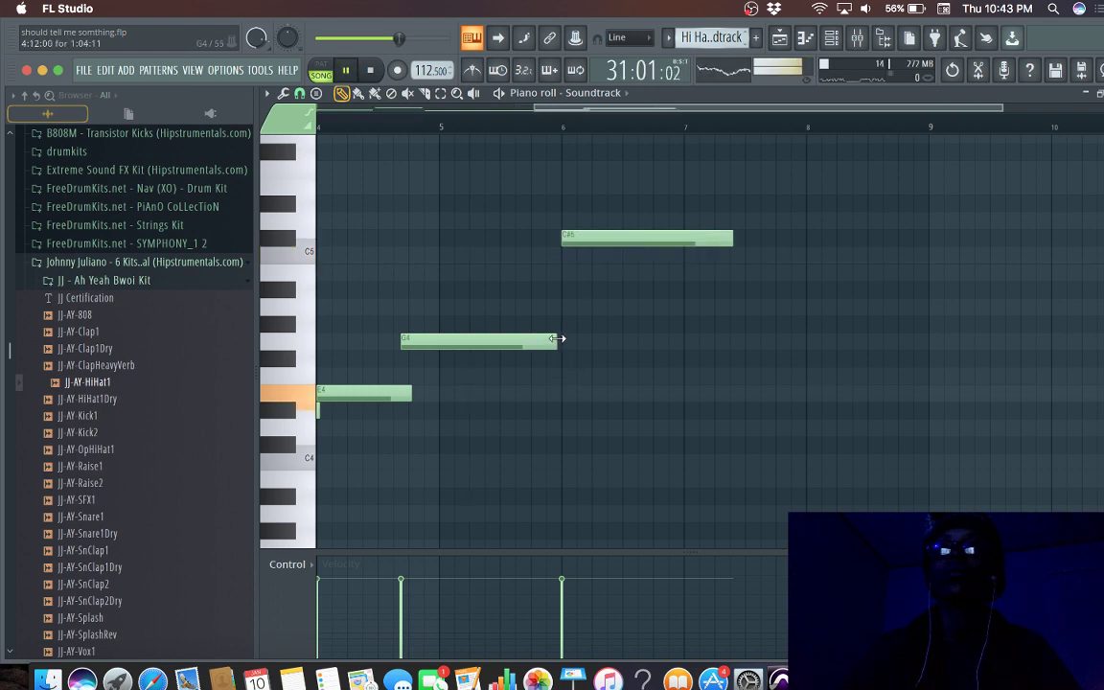
pyautogui.press('space')
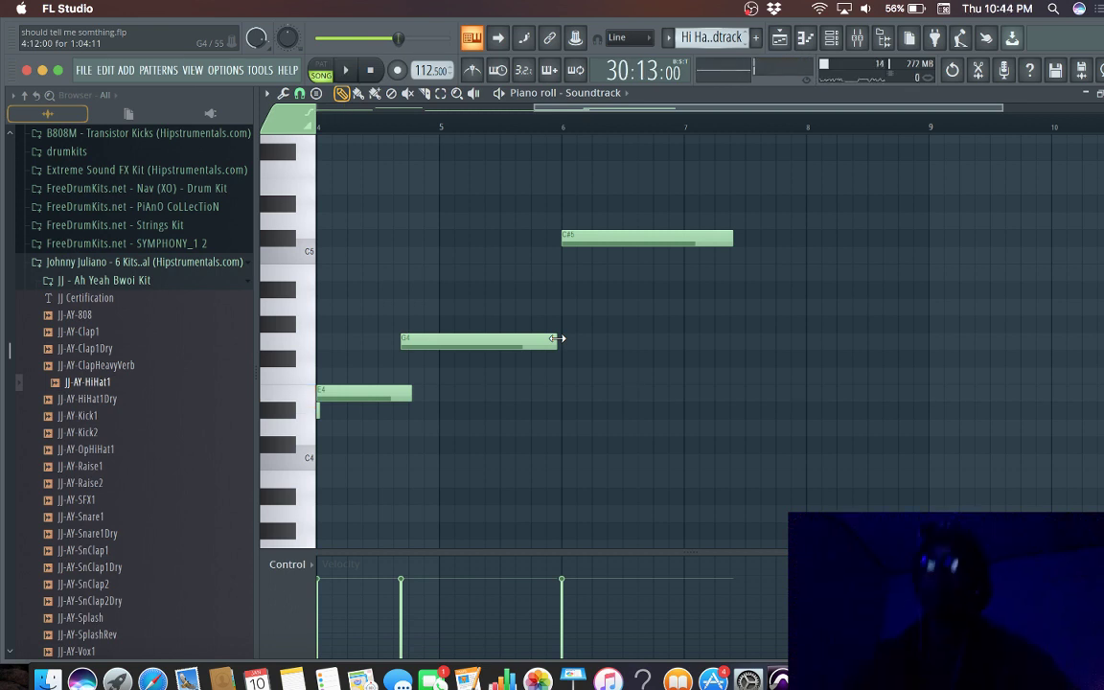
pyautogui.press('space')
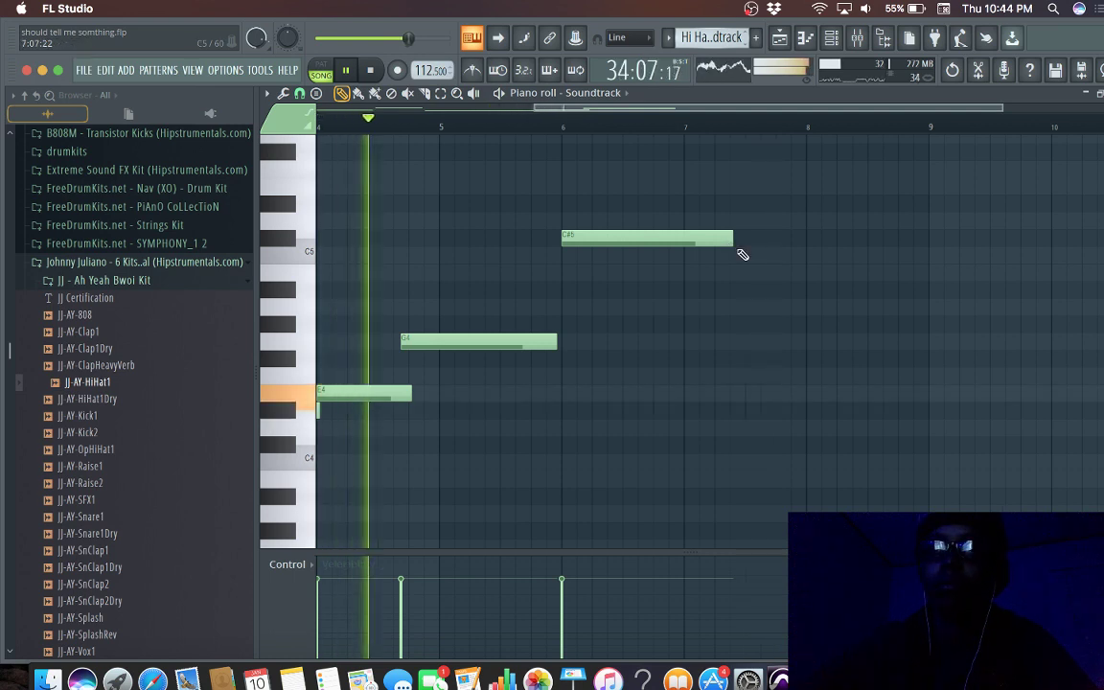
pyautogui.press('space')
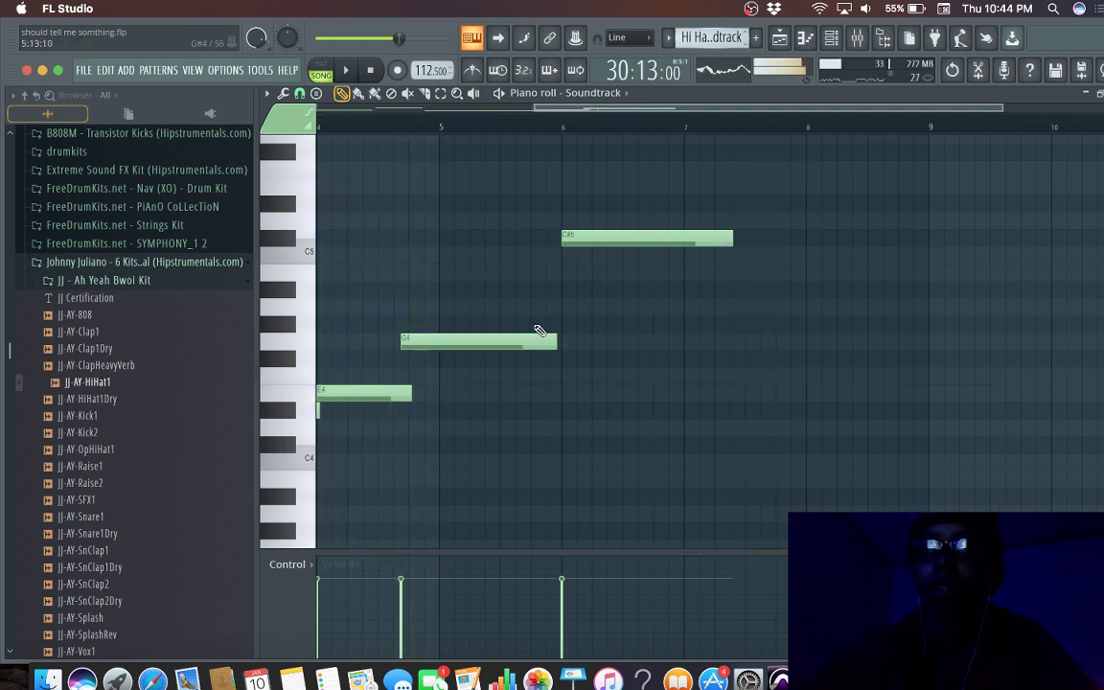
# Step: Raise the G4 note to G#4 at 4:13:00, shorten it, and move the C#5 note to 5:09:00
pyautogui.click(483, 341)
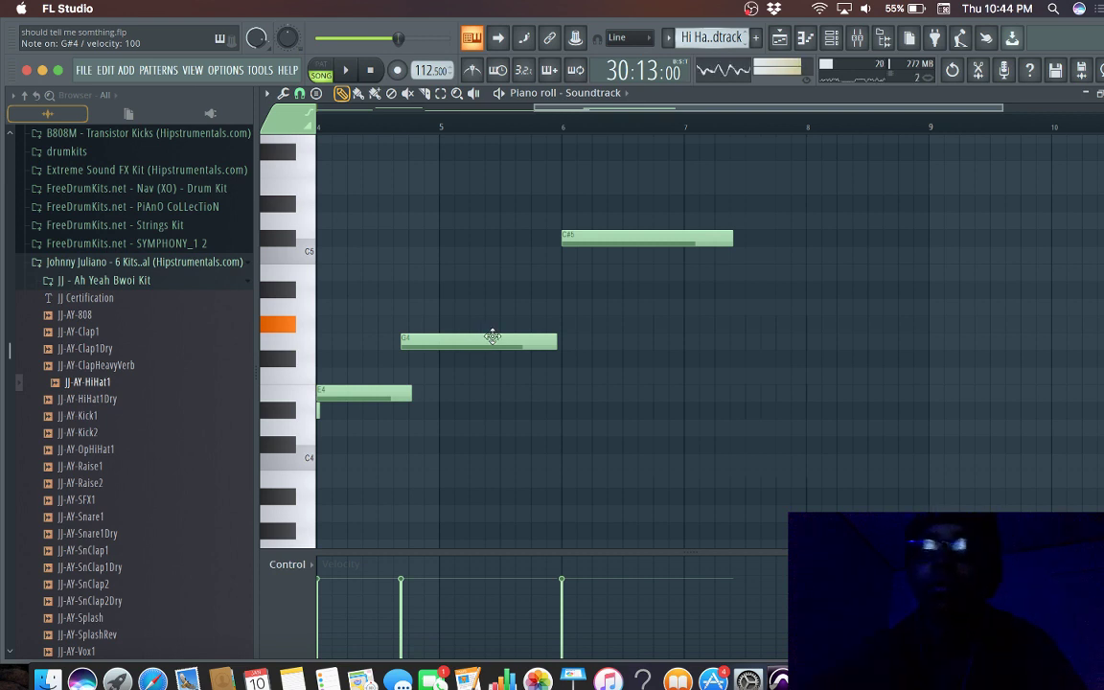
pyautogui.moveTo(486, 334)
pyautogui.mouseDown()
pyautogui.moveTo(494, 322)
pyautogui.moveTo(479, 322)
pyautogui.moveTo(493, 322)
pyautogui.mouseUp()
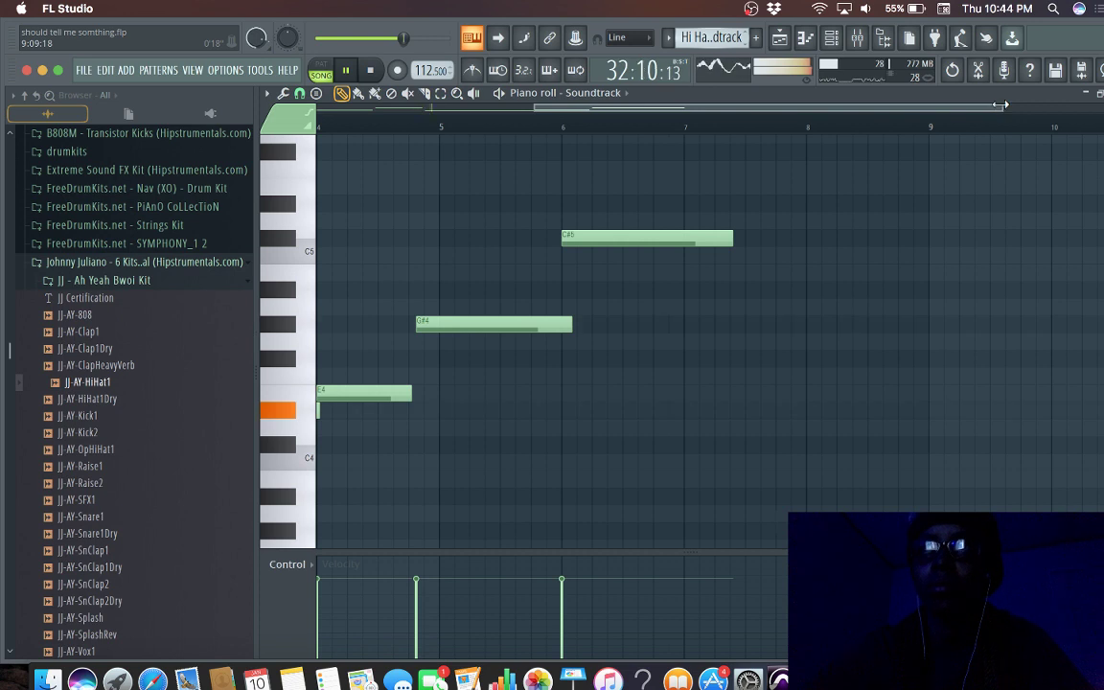
pyautogui.moveTo(1000, 104); pyautogui.dragTo(848, 120)
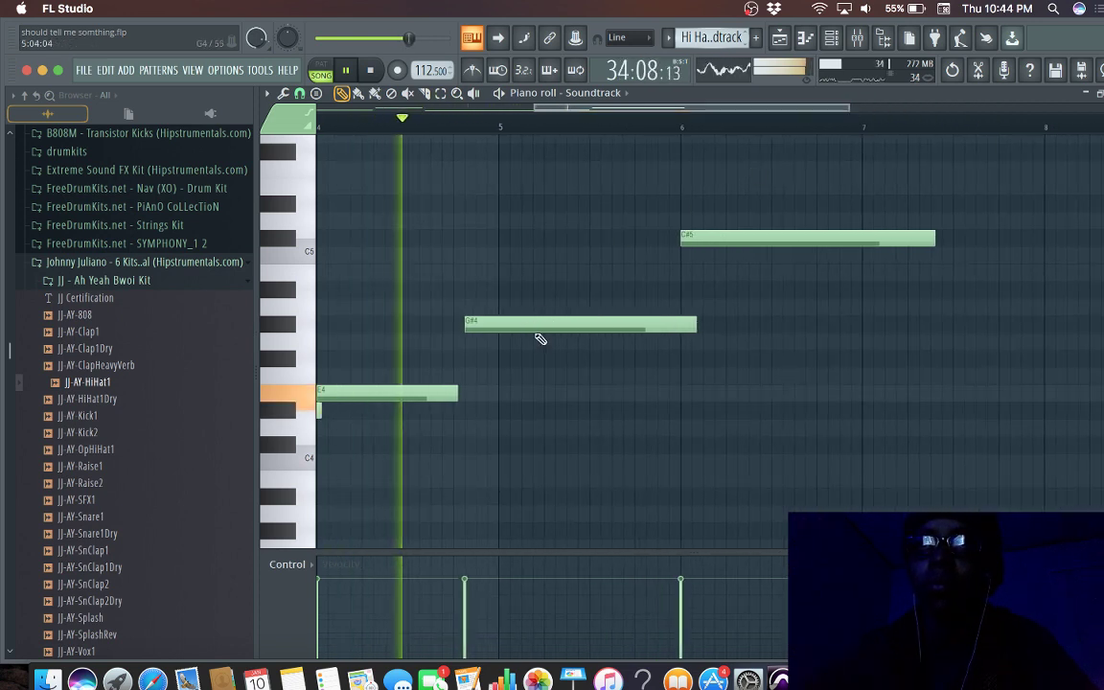
pyautogui.moveTo(537, 324); pyautogui.dragTo(525, 325)
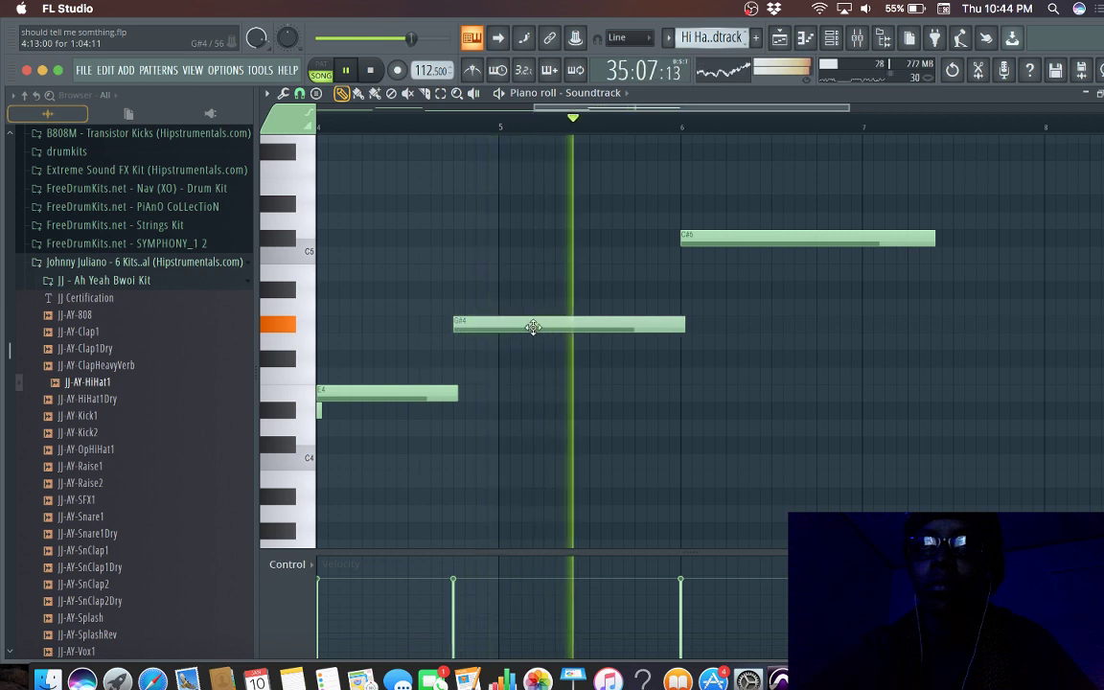
pyautogui.press('space')
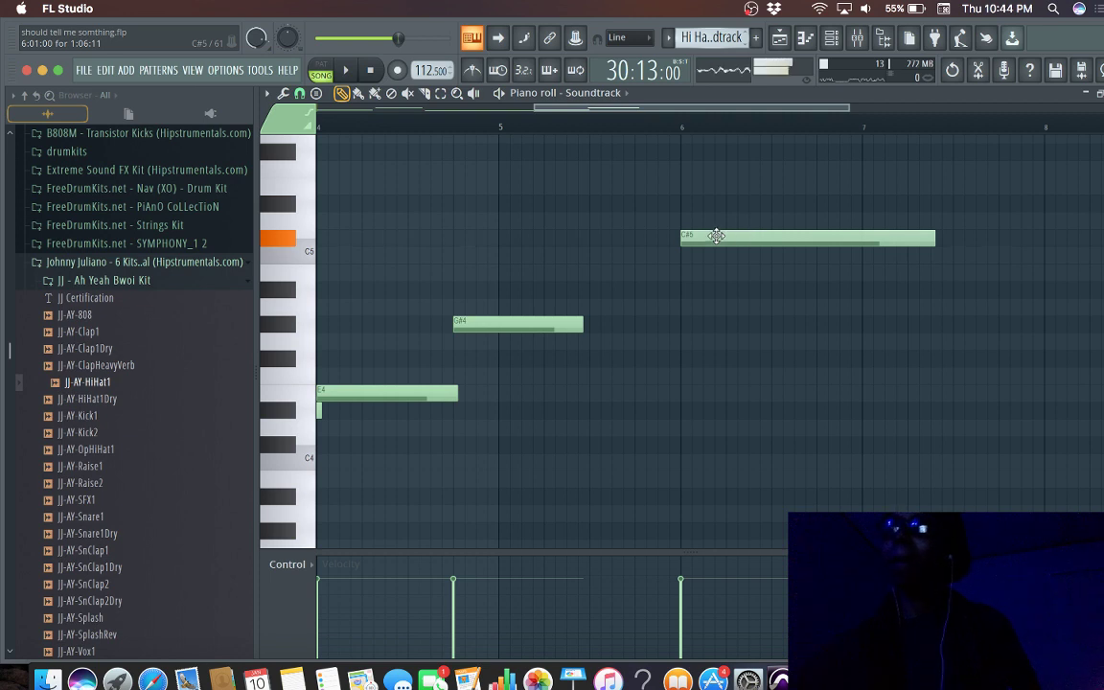
pyautogui.moveTo(717, 235); pyautogui.dragTo(657, 237)
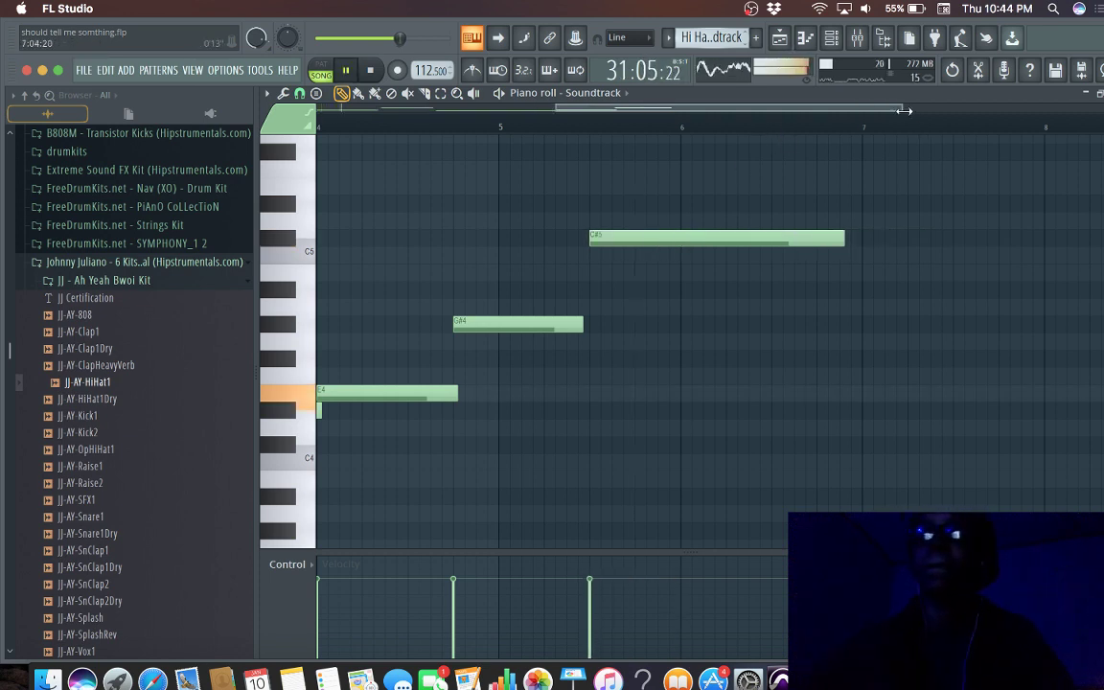
# Step: Check the Soundtrack clips in the playlist during playback, hide the Channel rack and reopen the clip's notes in the piano roll
pyautogui.press('F5')
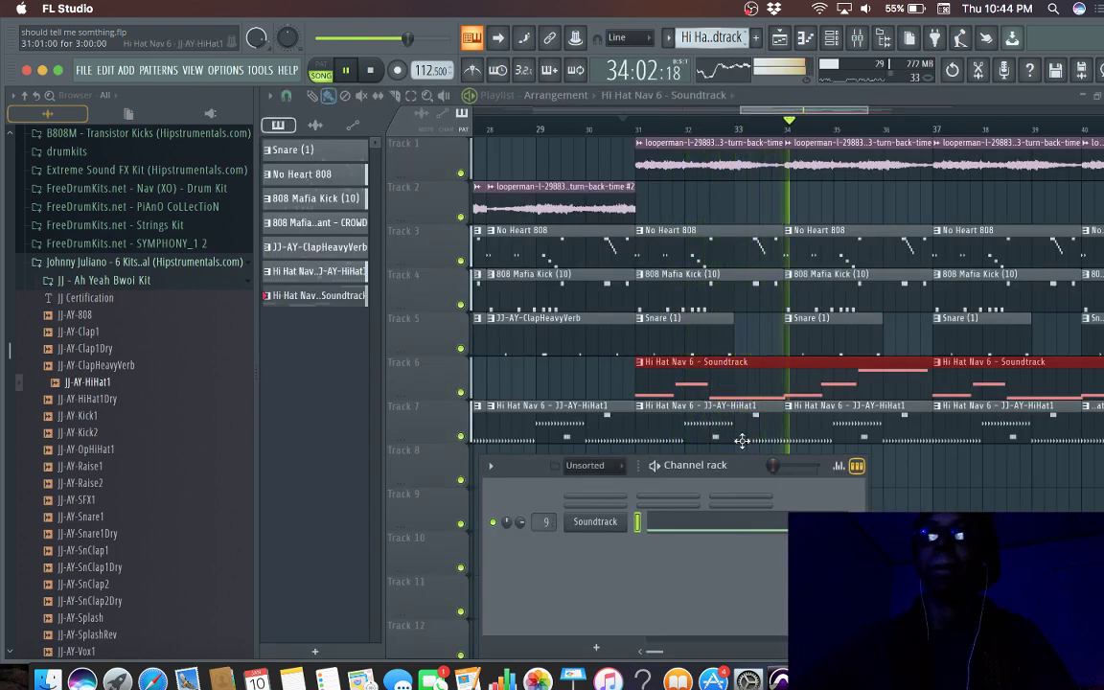
pyautogui.click(831, 39)
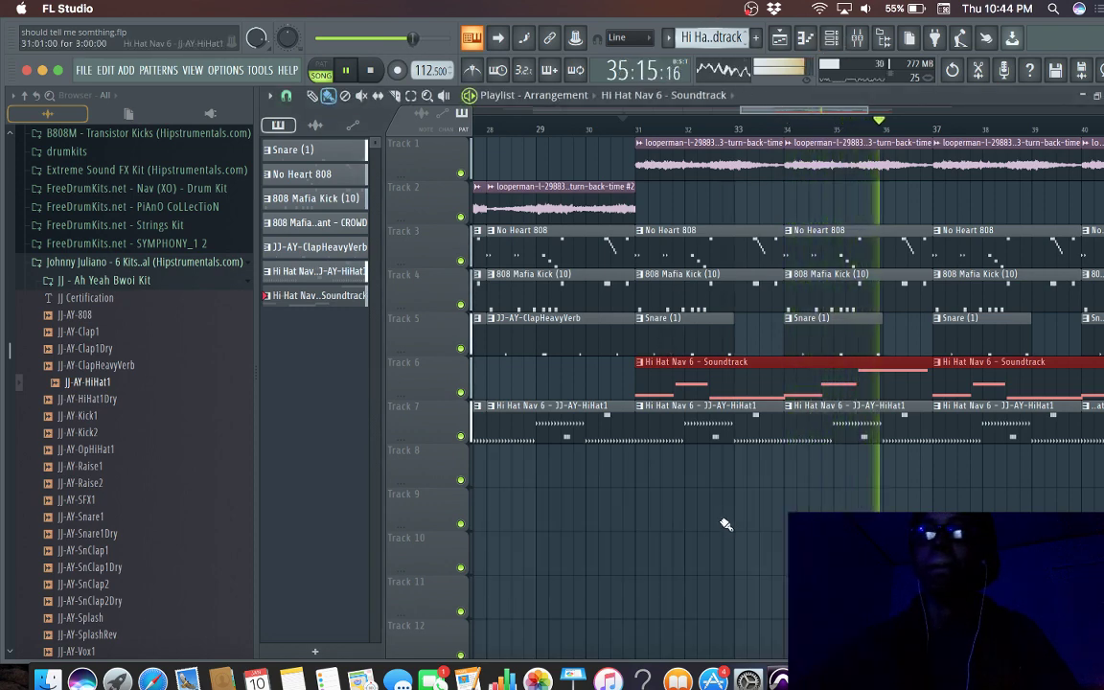
pyautogui.doubleClick(880, 386)
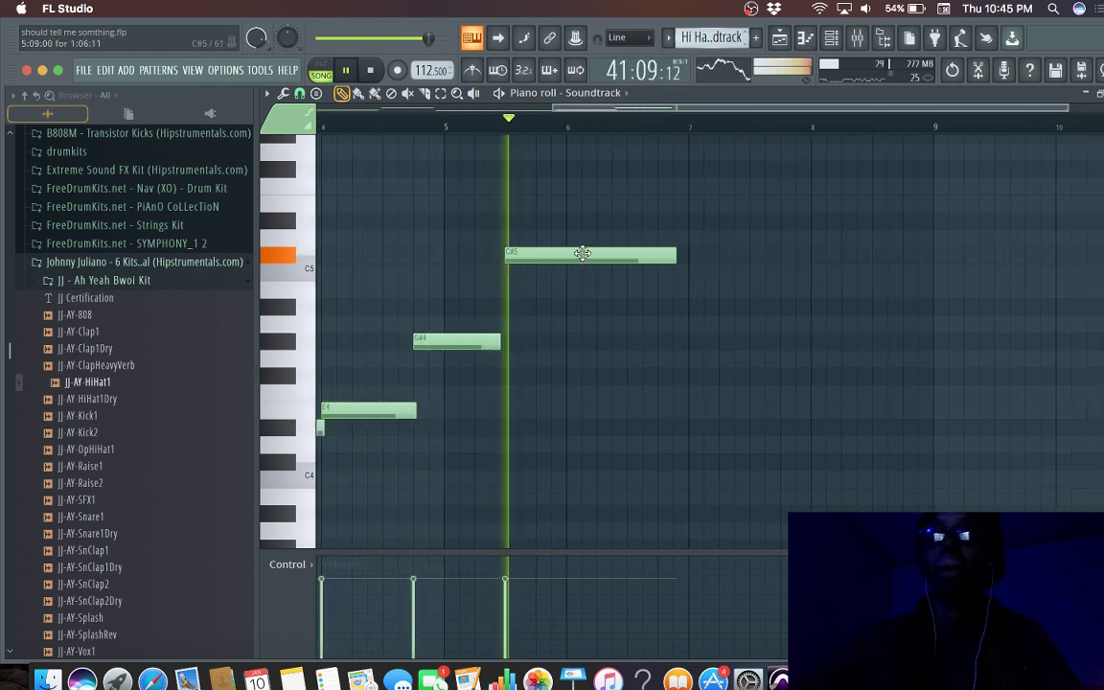
# Step: Lower the C#5 note at 5:09:00 to A#4, auditioning C5 and B4 on the way with playback from 35:03:00
pyautogui.moveTo(583, 253); pyautogui.dragTo(579, 278)
pyautogui.press('space')
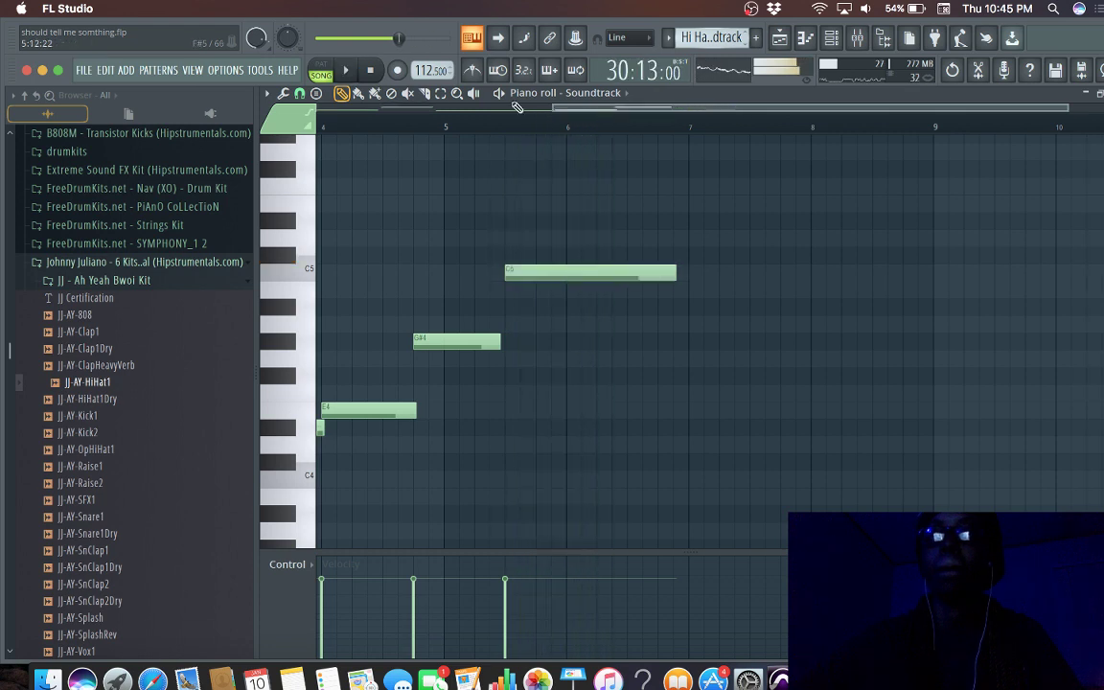
pyautogui.click(449, 120)
pyautogui.press('space')
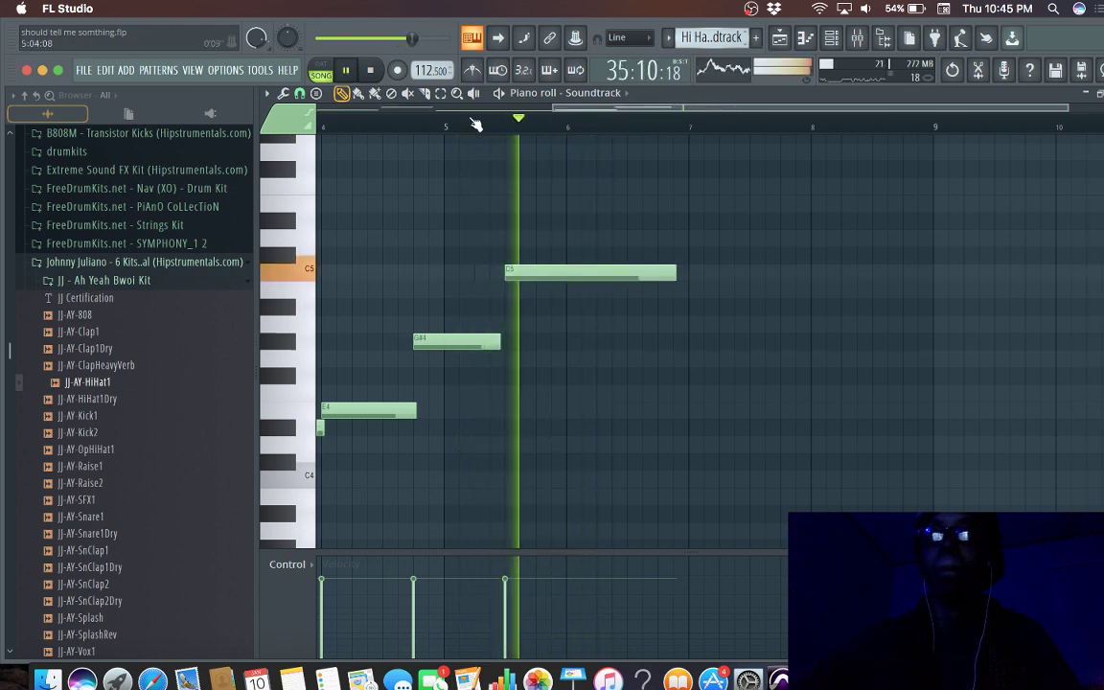
pyautogui.press('space')
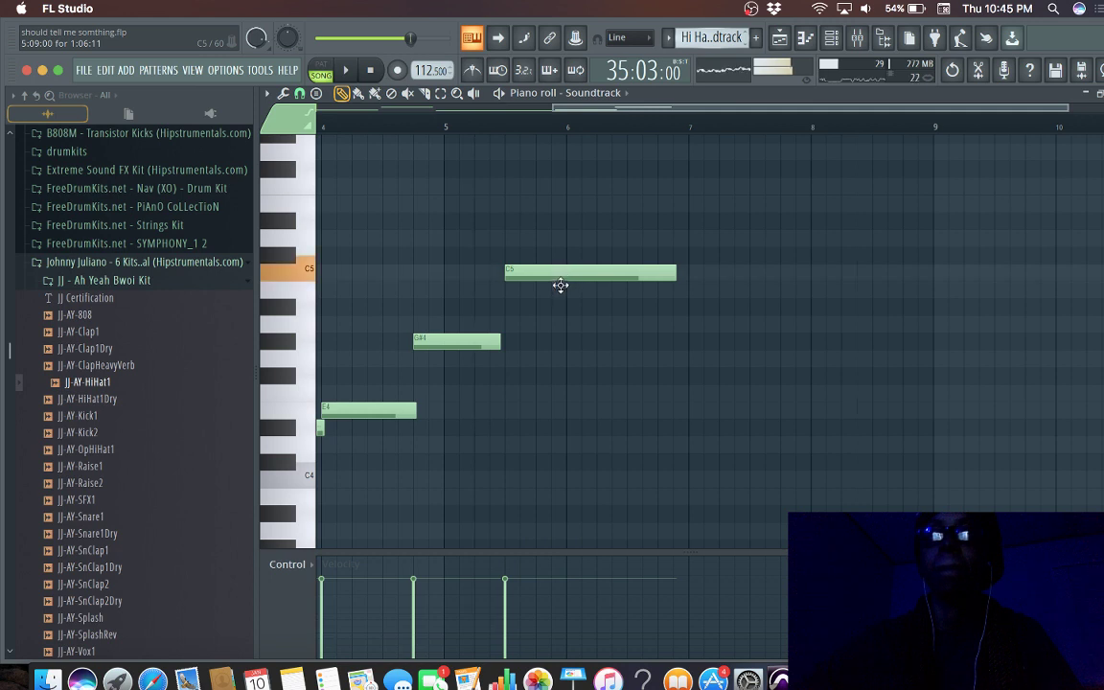
pyautogui.moveTo(560, 285); pyautogui.dragTo(558, 296)
pyautogui.press('space')
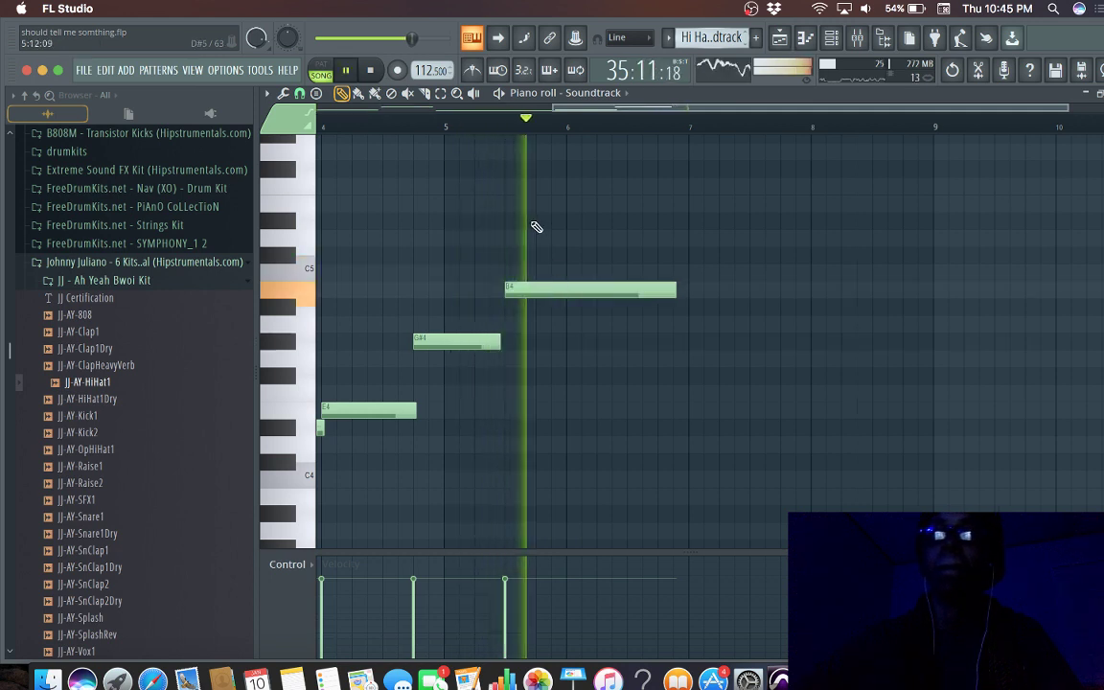
pyautogui.moveTo(559, 292); pyautogui.dragTo(557, 314)
pyautogui.press('space')
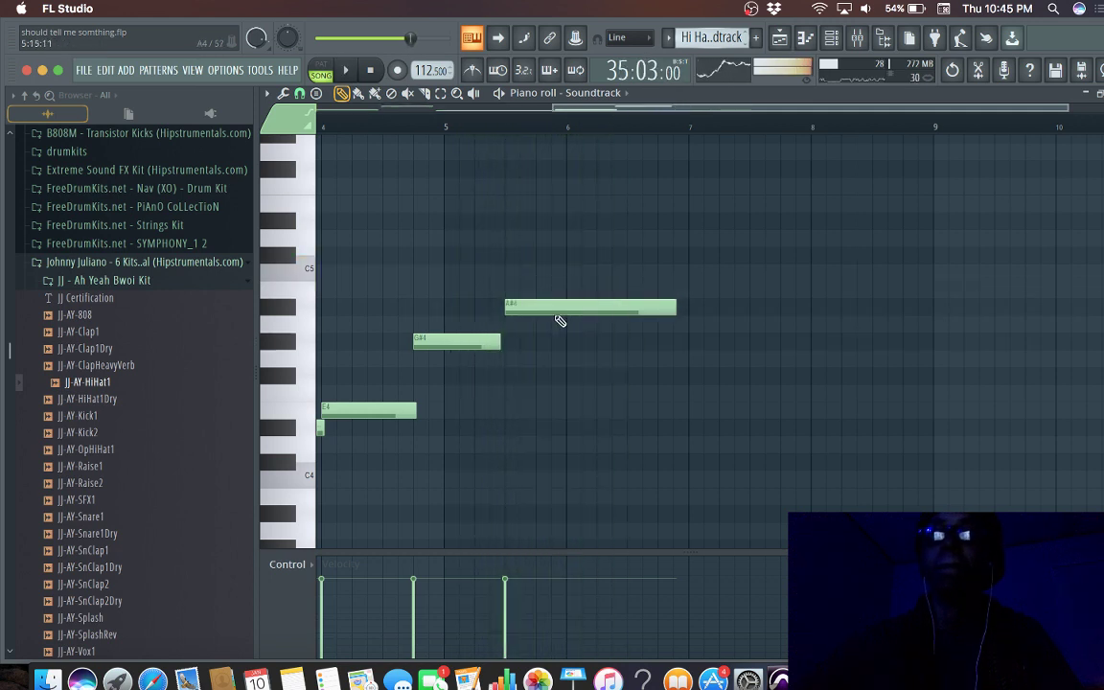
pyautogui.press('space')
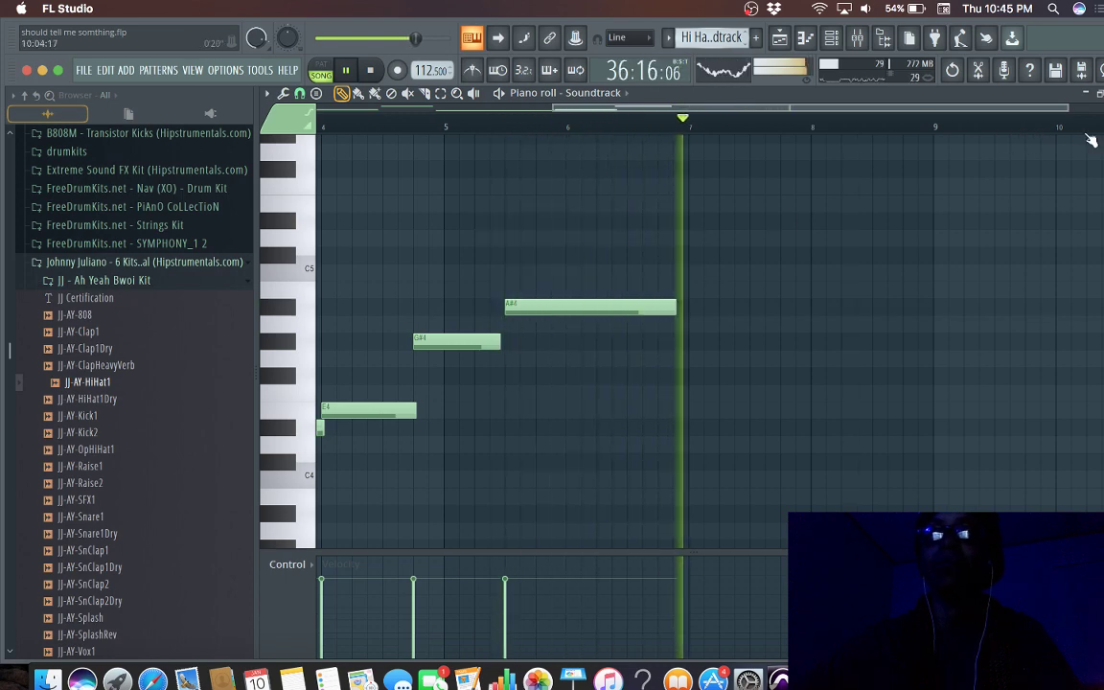
# Step: Return to the playlist, stop playback and play the whole arrangement from the start of bar 1
pyautogui.press('F5')
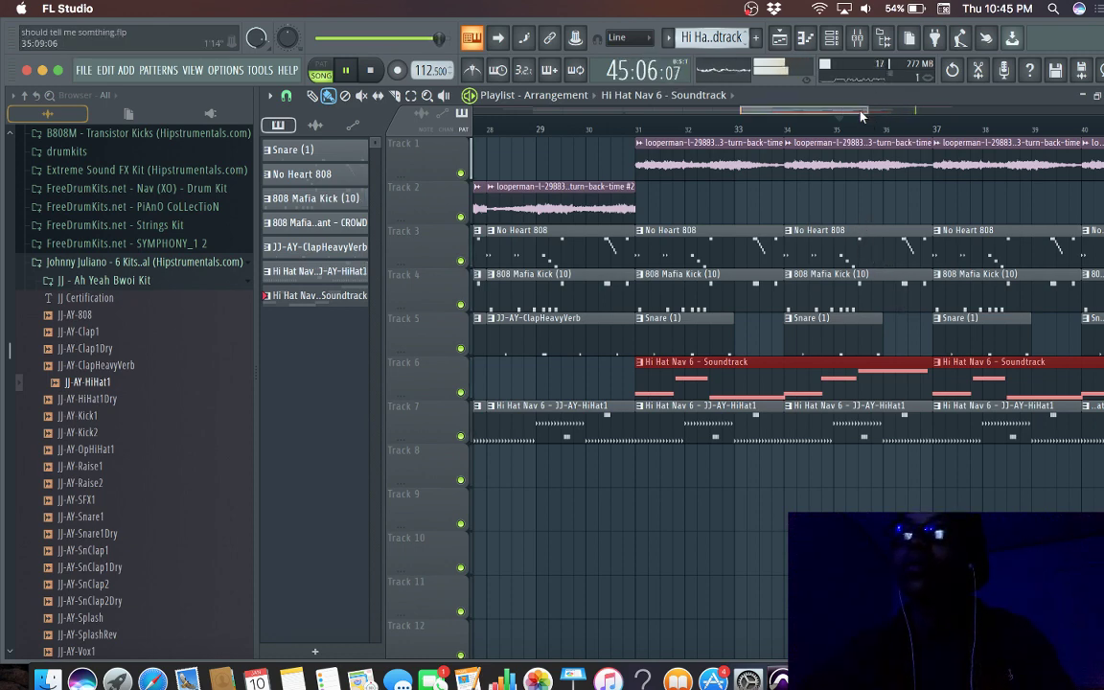
pyautogui.moveTo(861, 116)
pyautogui.mouseDown()
pyautogui.moveTo(863, 104)
pyautogui.moveTo(1009, 117)
pyautogui.moveTo(803, 109)
pyautogui.moveTo(867, 127)
pyautogui.mouseUp()
pyautogui.press('space')
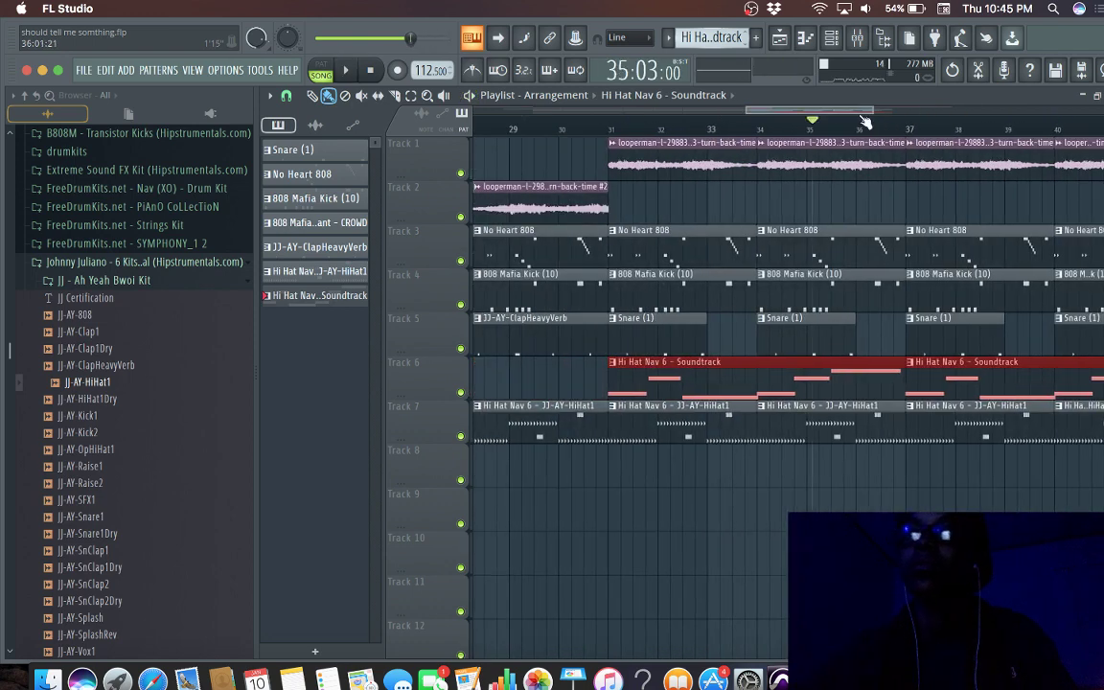
pyautogui.moveTo(777, 108); pyautogui.dragTo(309, 170)
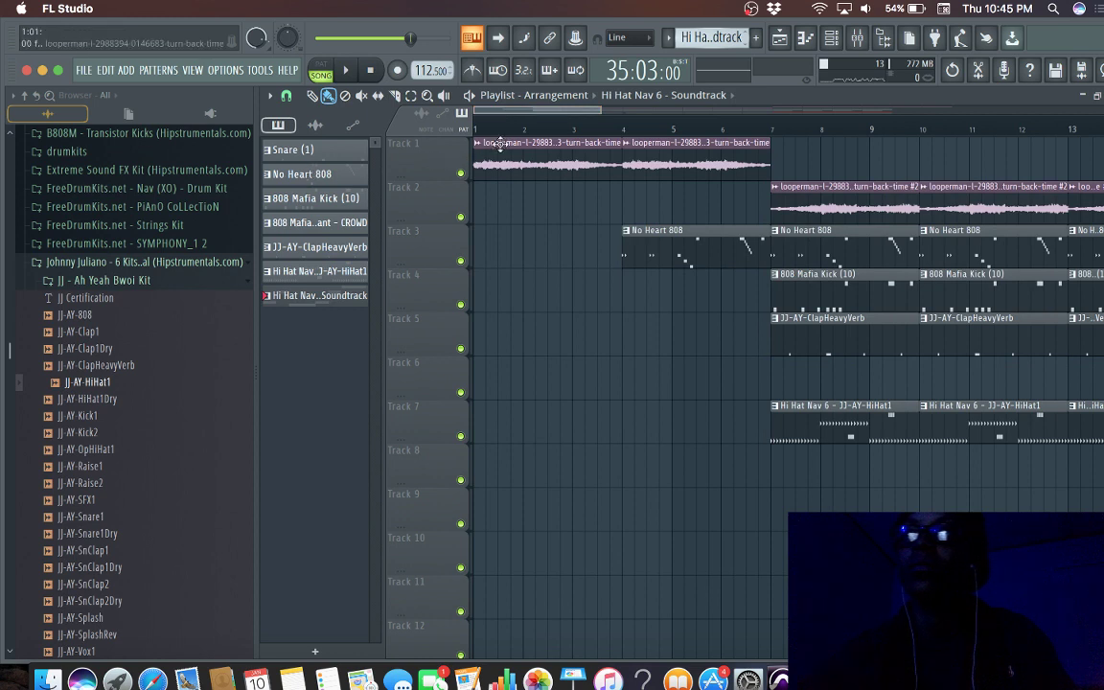
pyautogui.press('space')
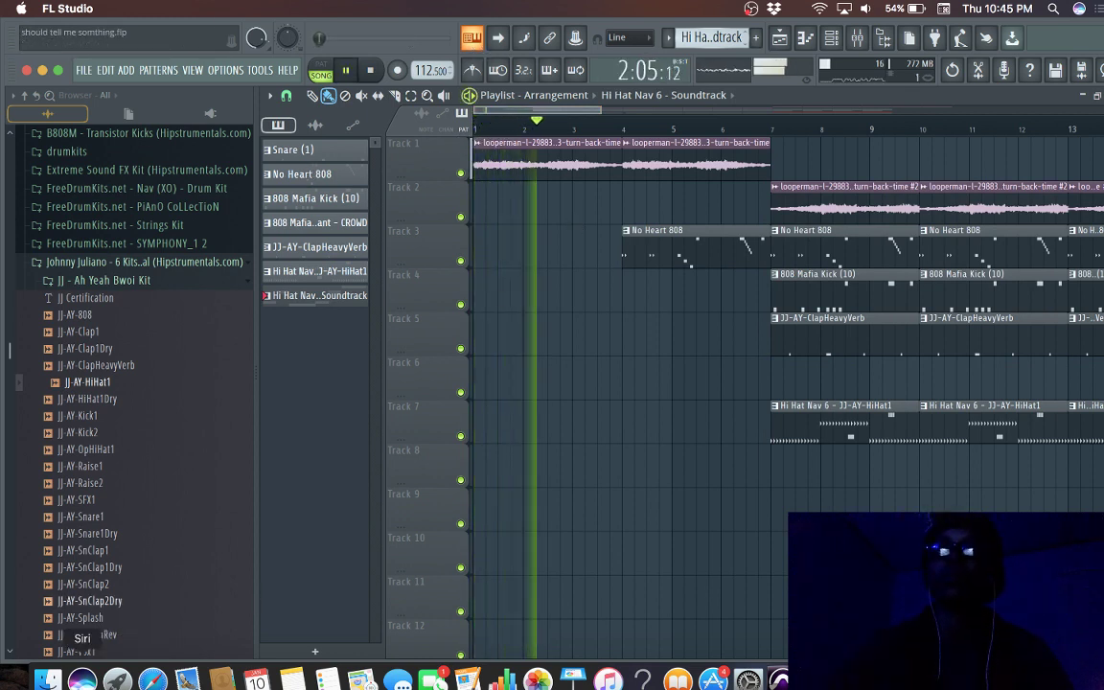
# Step: Switch to Finder and search all files for "the girls room"
pyautogui.click(40, 676)
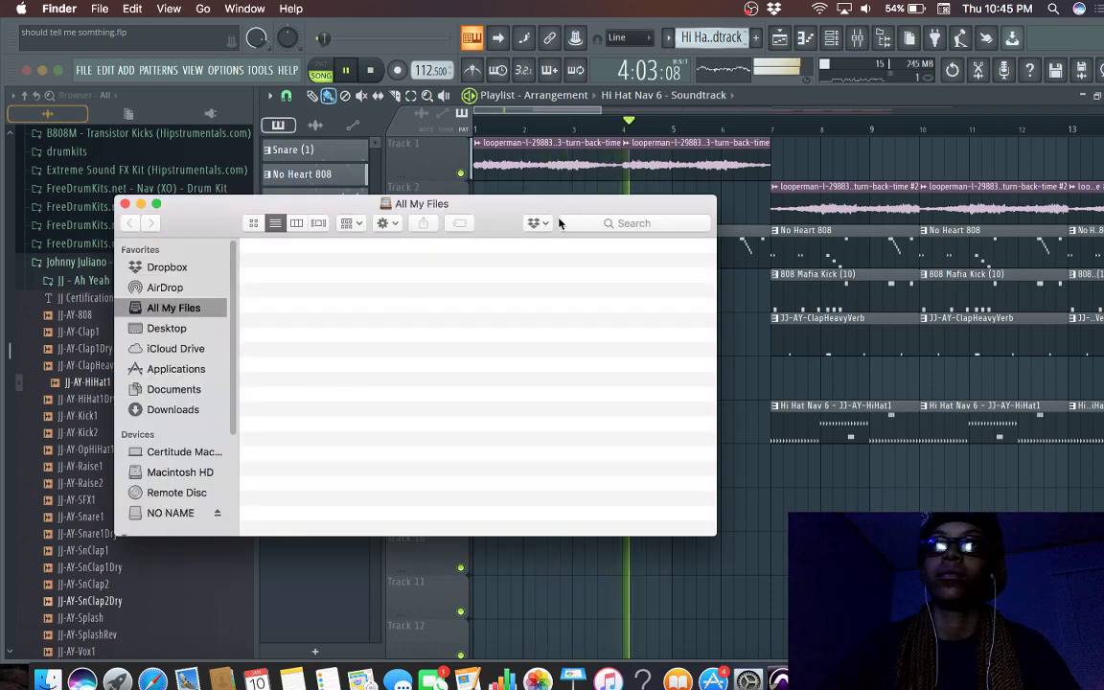
pyautogui.click(567, 223)
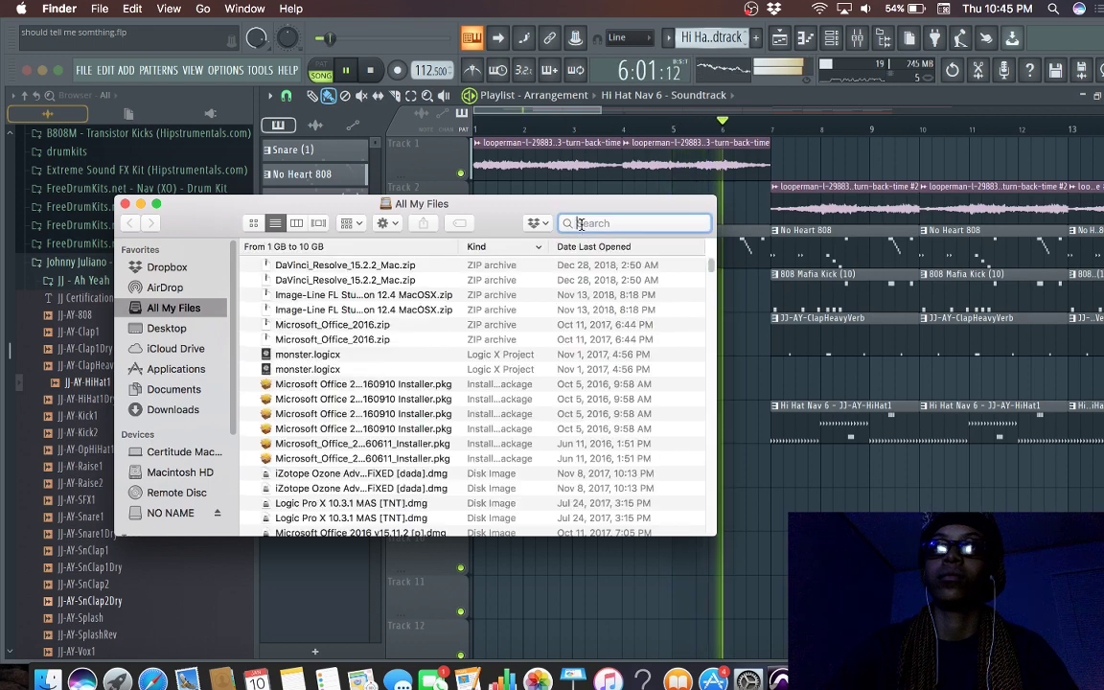
pyautogui.write('the')
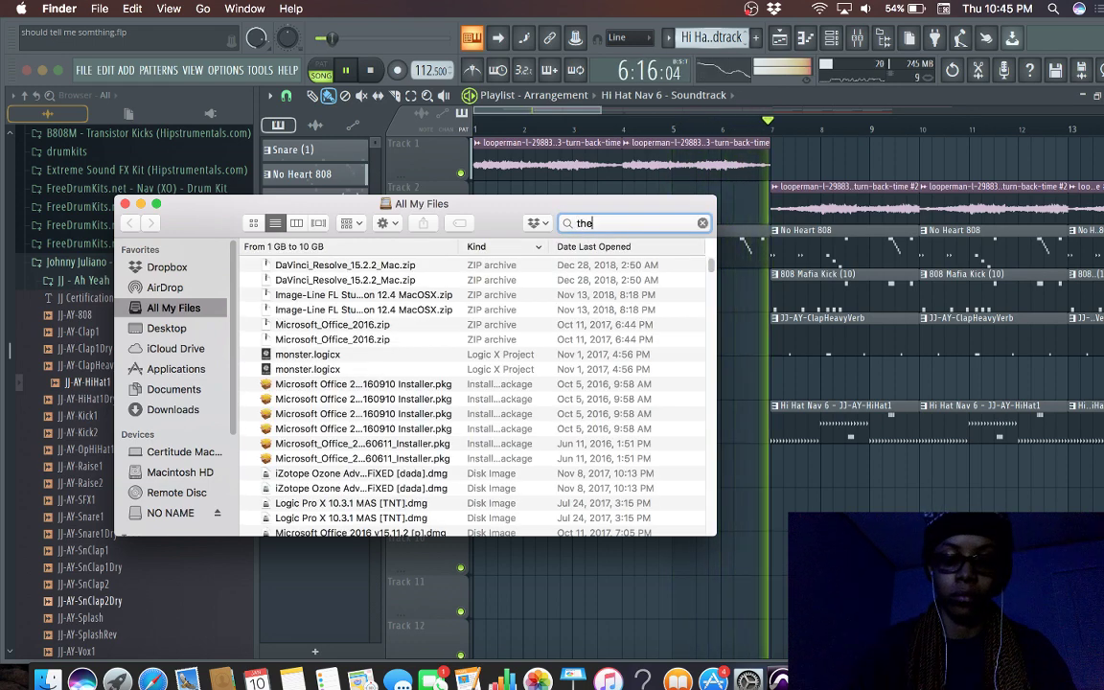
pyautogui.write(' girls roo')
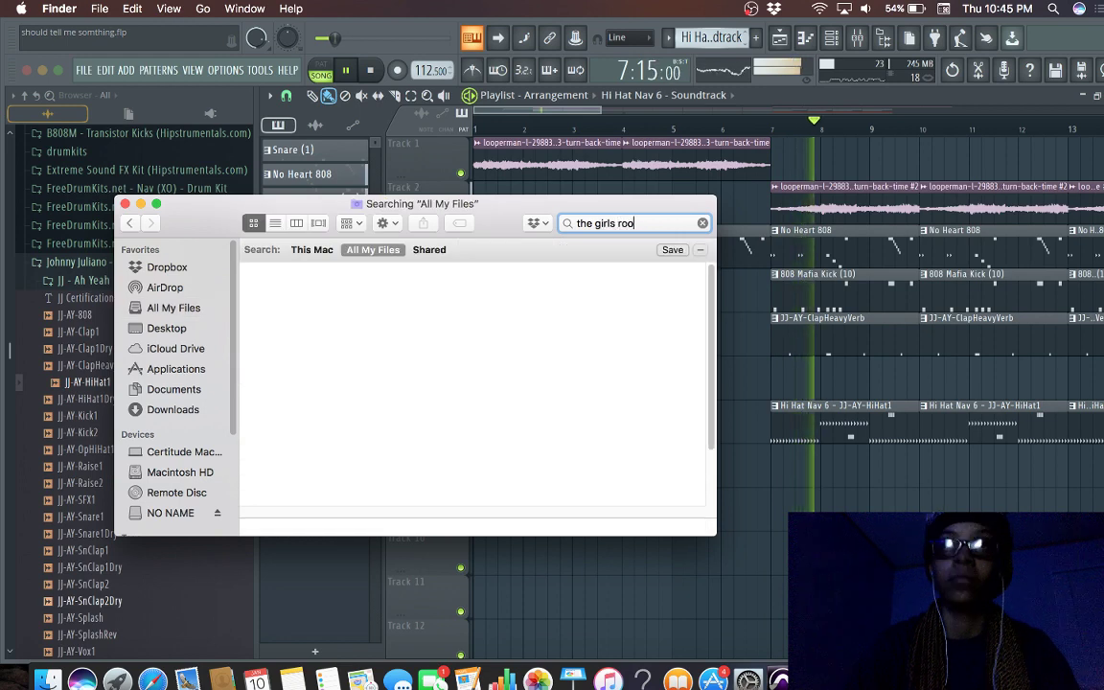
pyautogui.write('m')
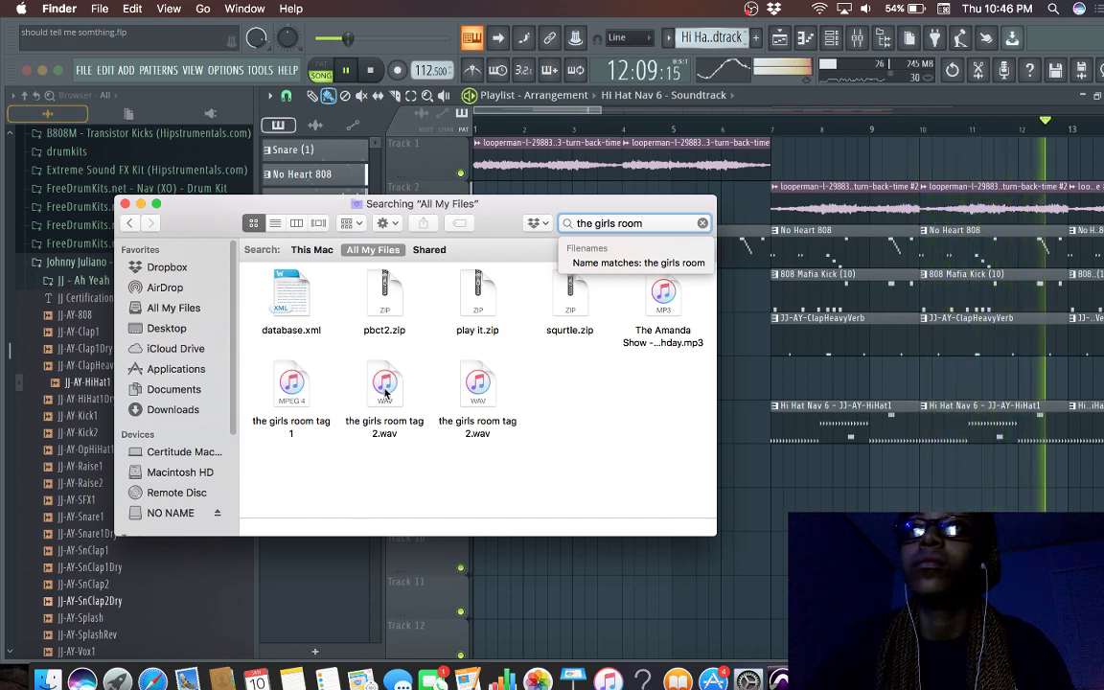
# Step: Add the girls room tag 2.wav to playlist Track 9 at 6:05:00 and close the Finder window
pyautogui.click(471, 383)
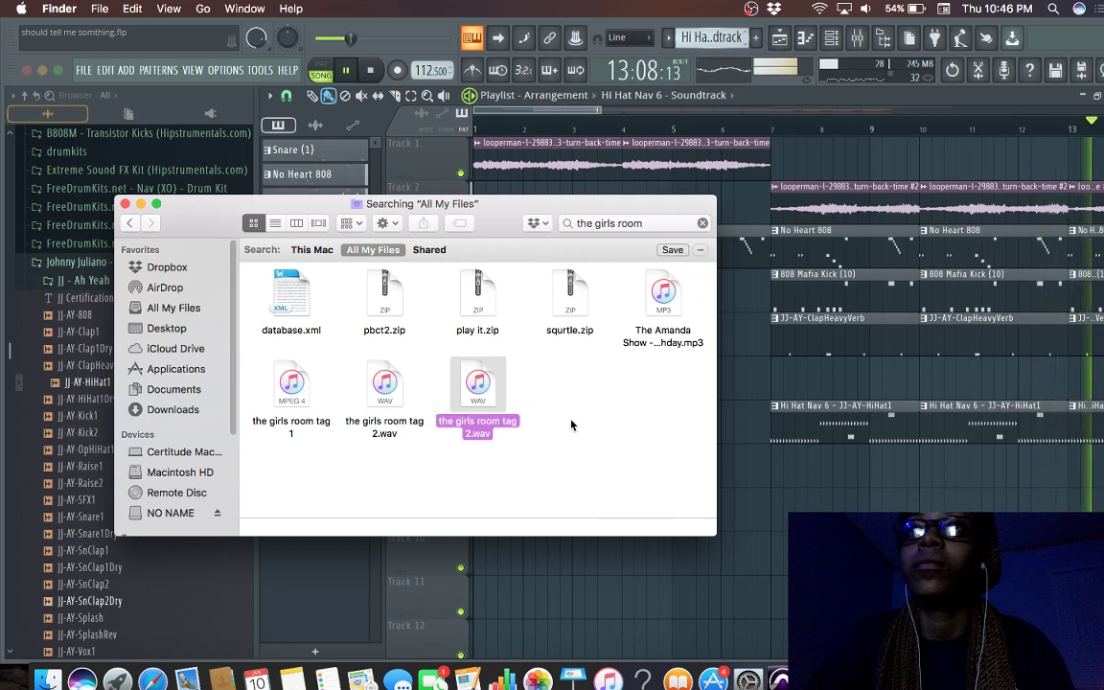
pyautogui.moveTo(477, 388); pyautogui.dragTo(744, 495)
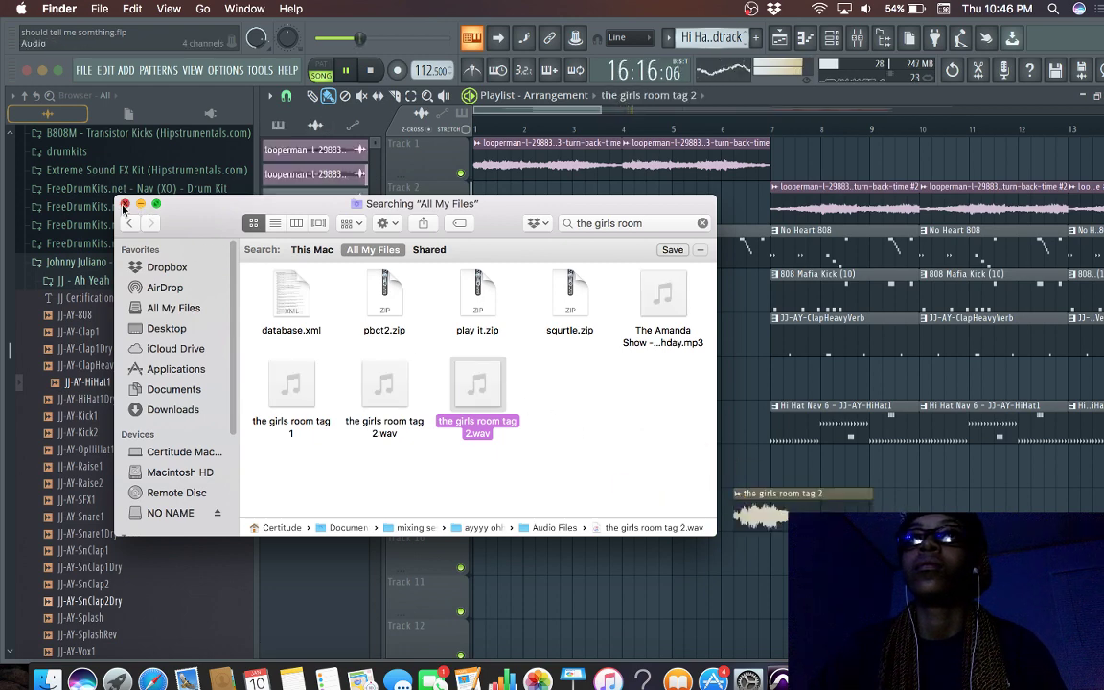
pyautogui.press('super+w')
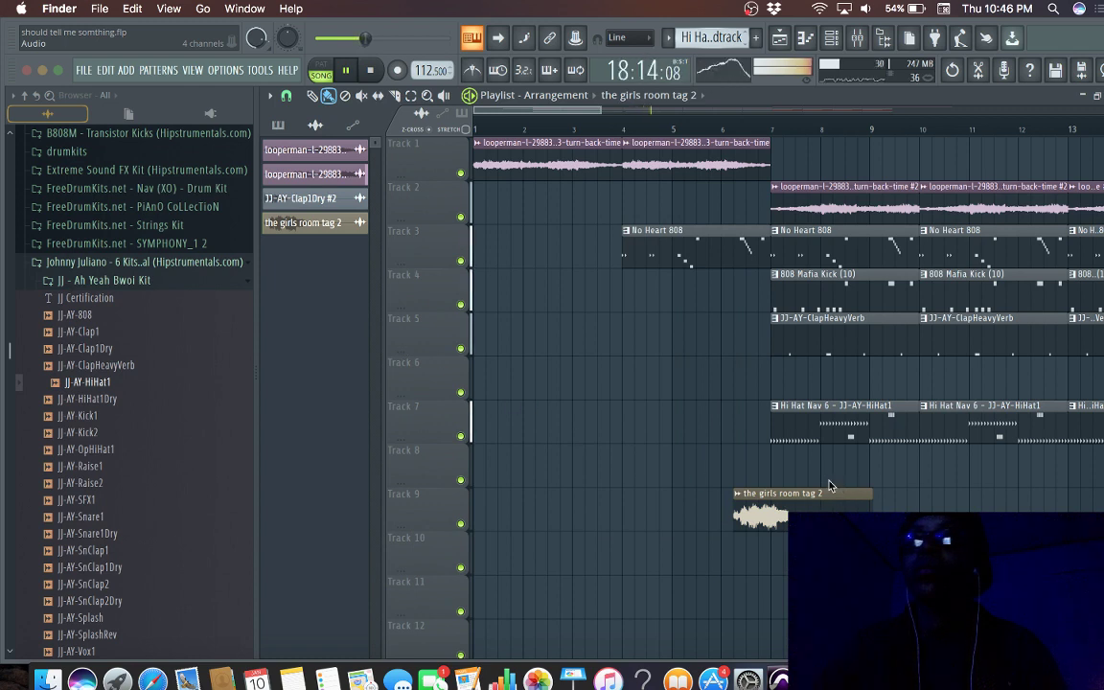
# Step: Listen to the tag from bar 6, replay the song from bar 1 and follow the Soundtrack section from bar 33 on
pyautogui.click(725, 135)
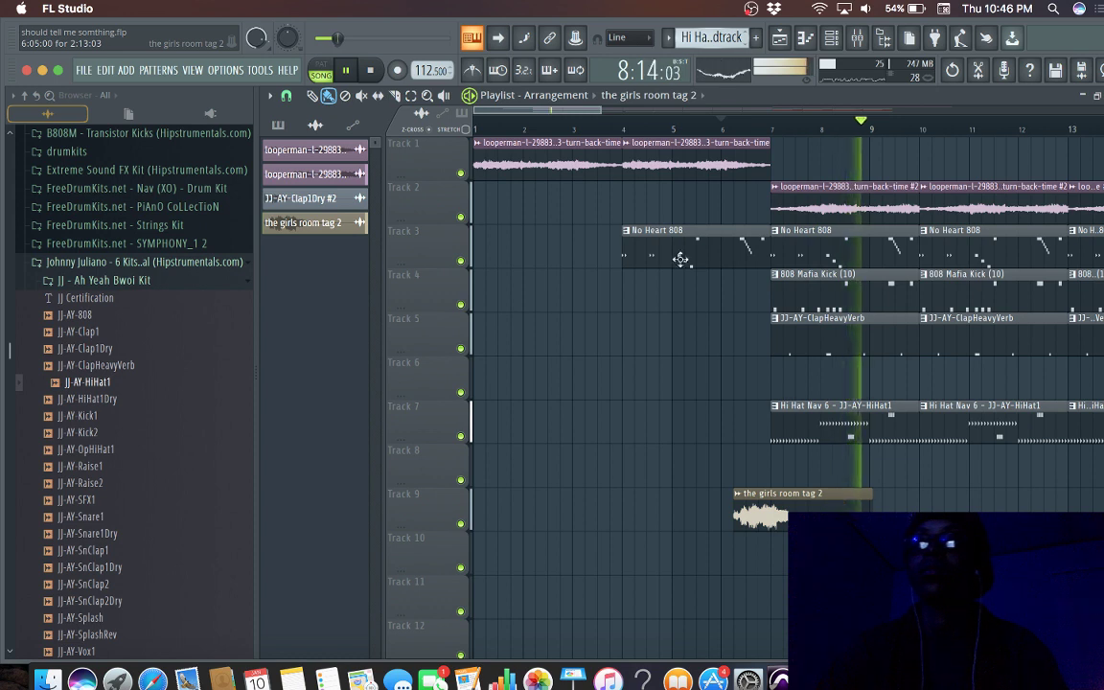
pyautogui.moveTo(550, 129); pyautogui.dragTo(380, 125)
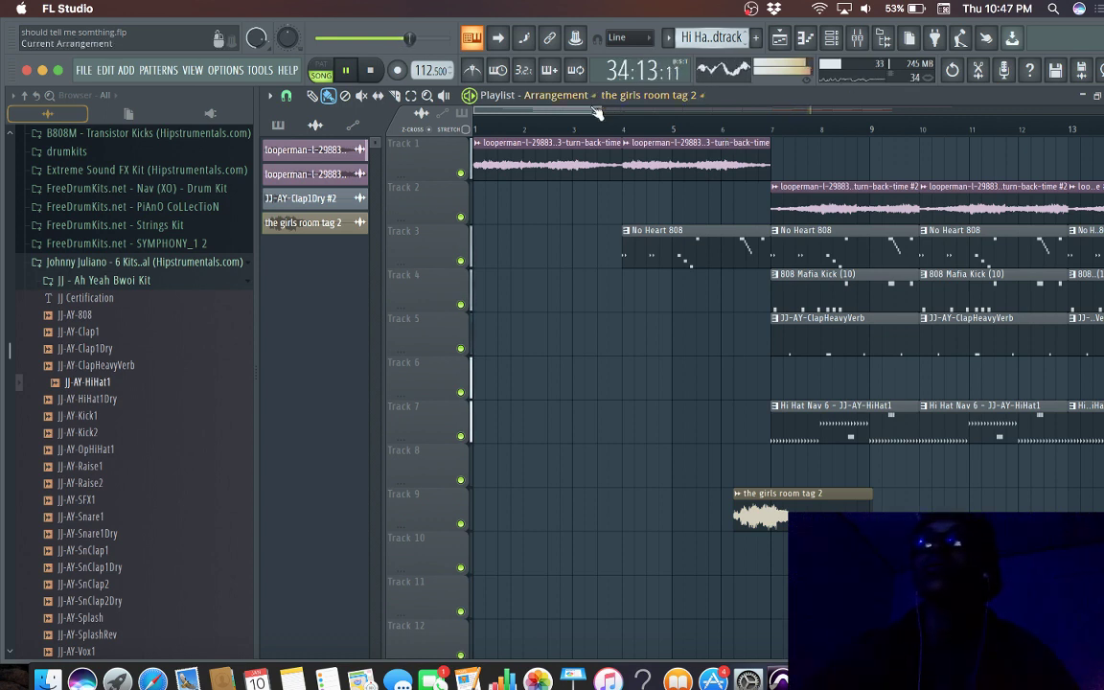
pyautogui.moveTo(596, 112); pyautogui.dragTo(811, 109)
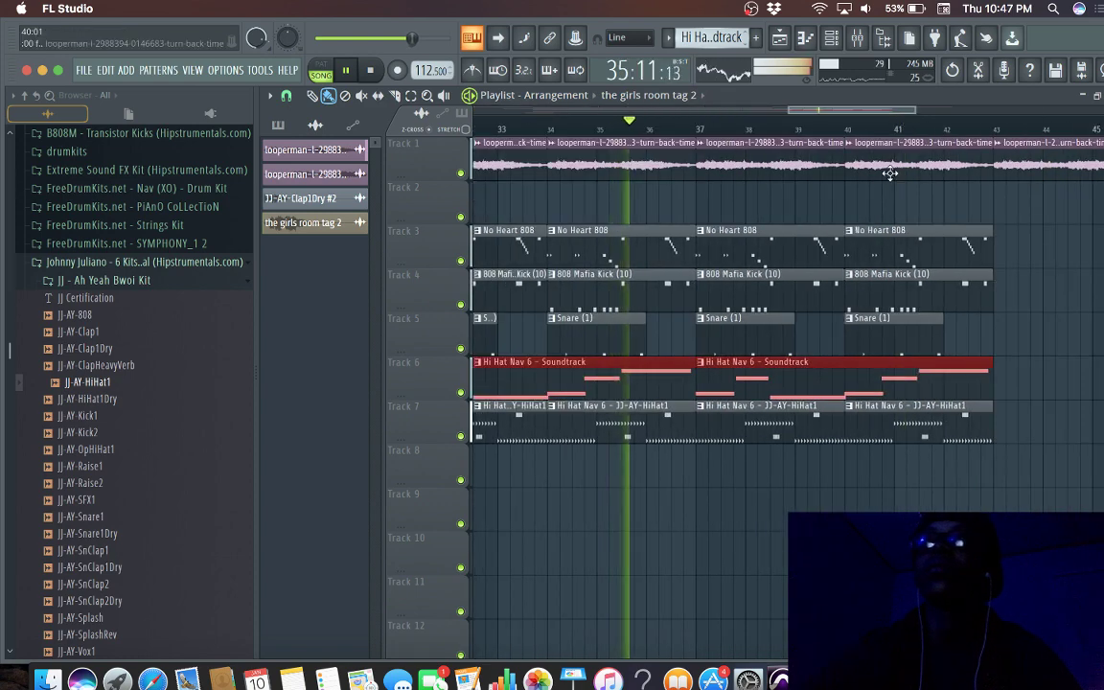
# Step: Check the Soundtrack notes in the piano roll, and lower the volume of mixer Insert 9 to 80% (-4.8 dB)
pyautogui.doubleClick(771, 379)
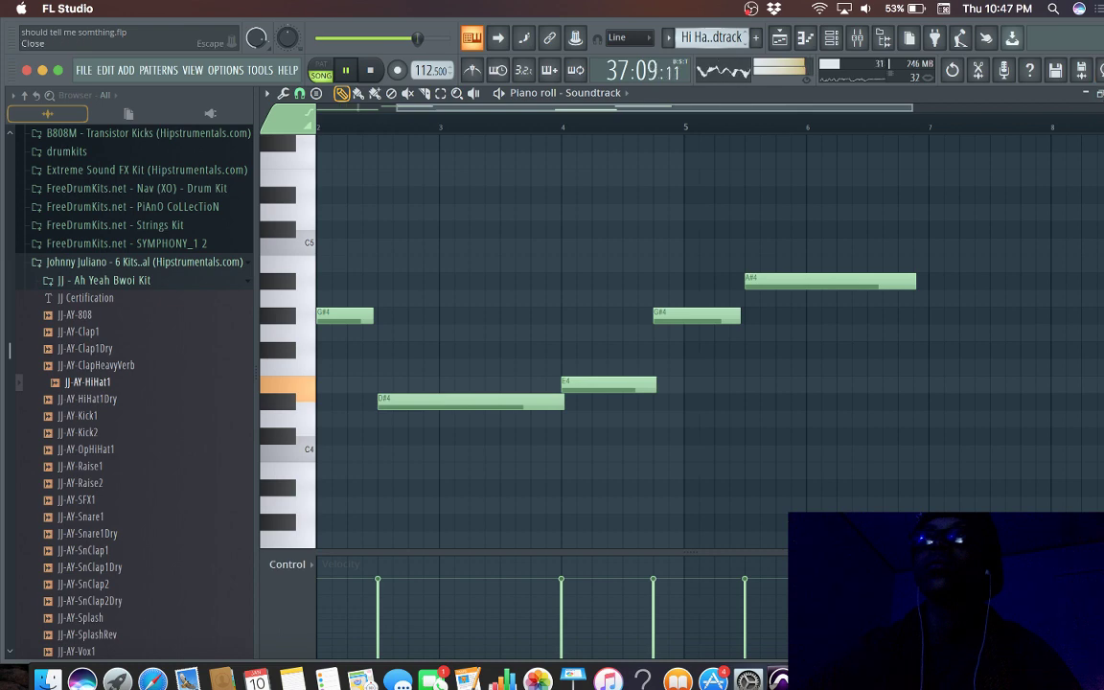
pyautogui.press('F5')
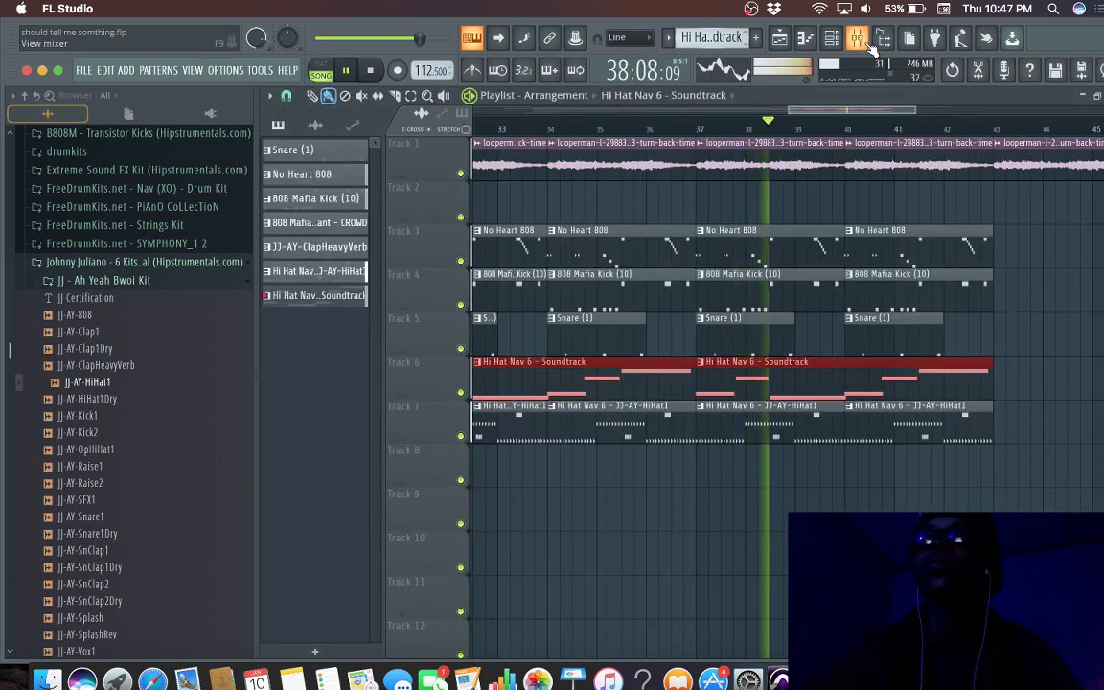
pyautogui.press('F9')
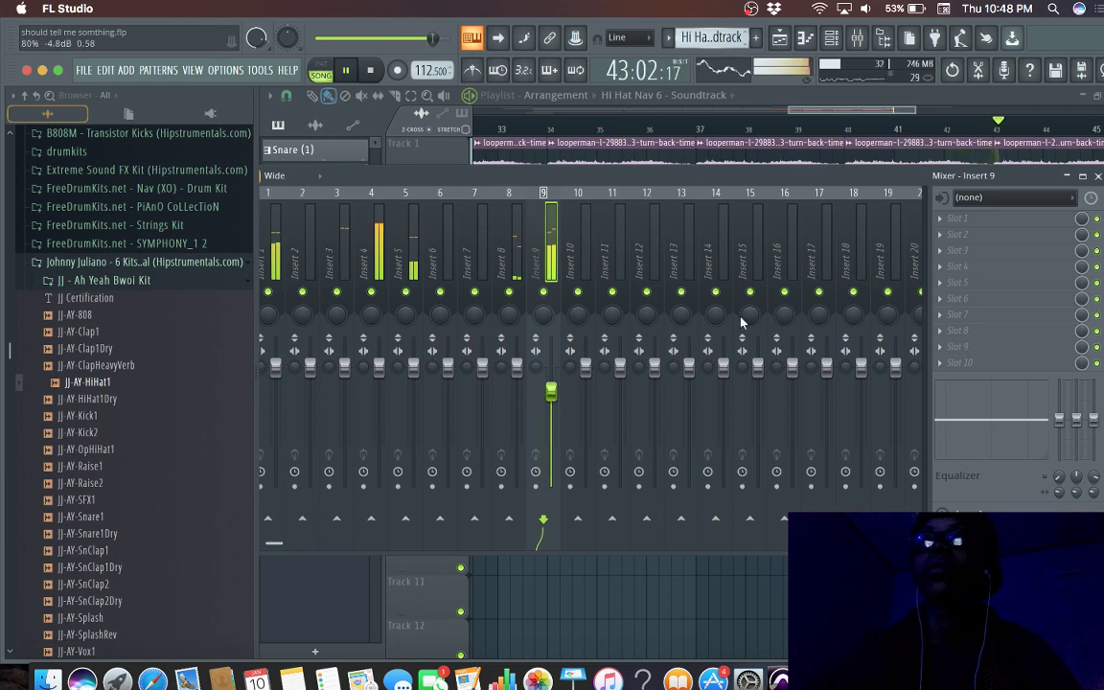
pyautogui.click(1097, 175)
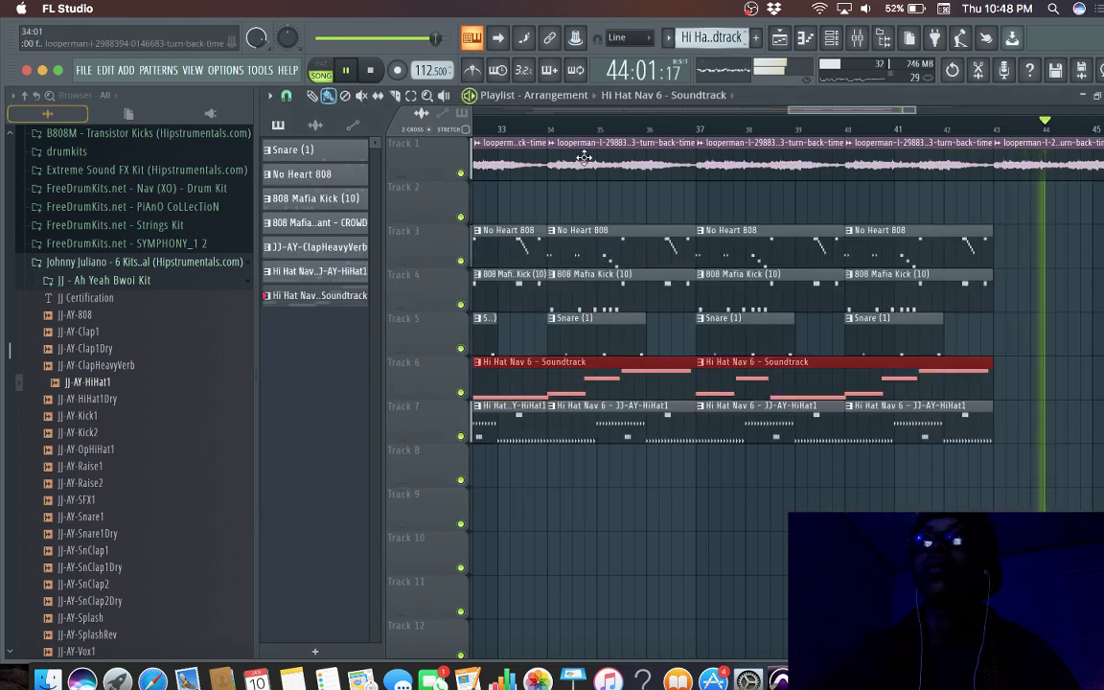
# Step: Replay the arrangement from bar 34, from around bar 31 through the ending, and from bar 6 where the tag comes in
pyautogui.click(580, 122)
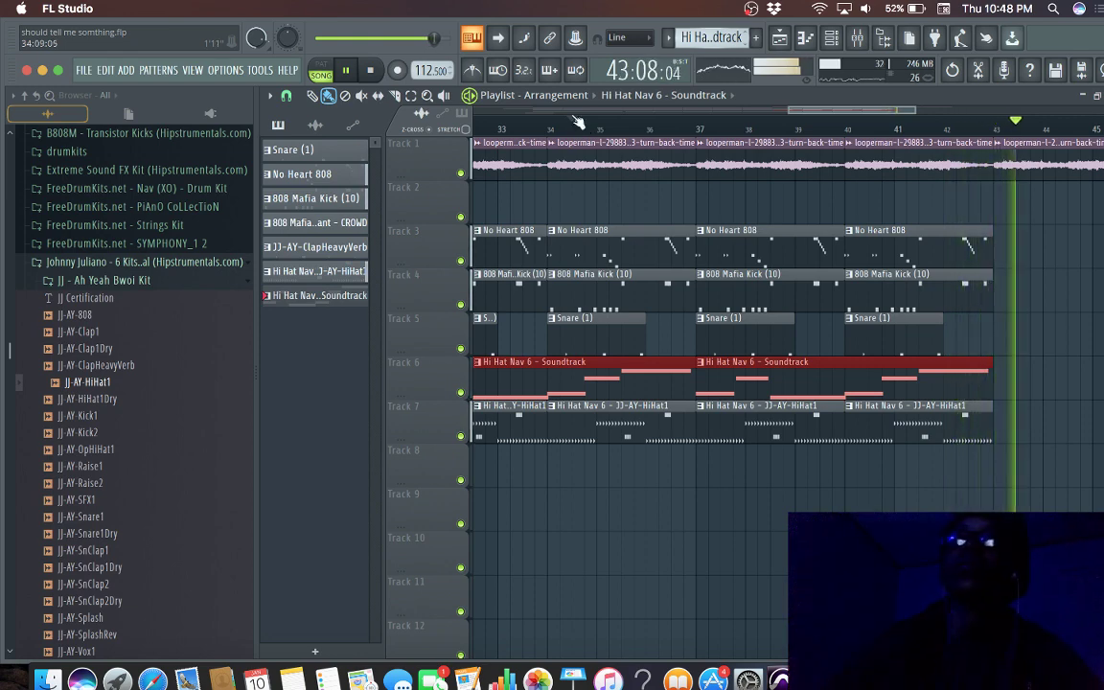
pyautogui.moveTo(866, 114); pyautogui.dragTo(766, 111)
pyautogui.click(896, 125)
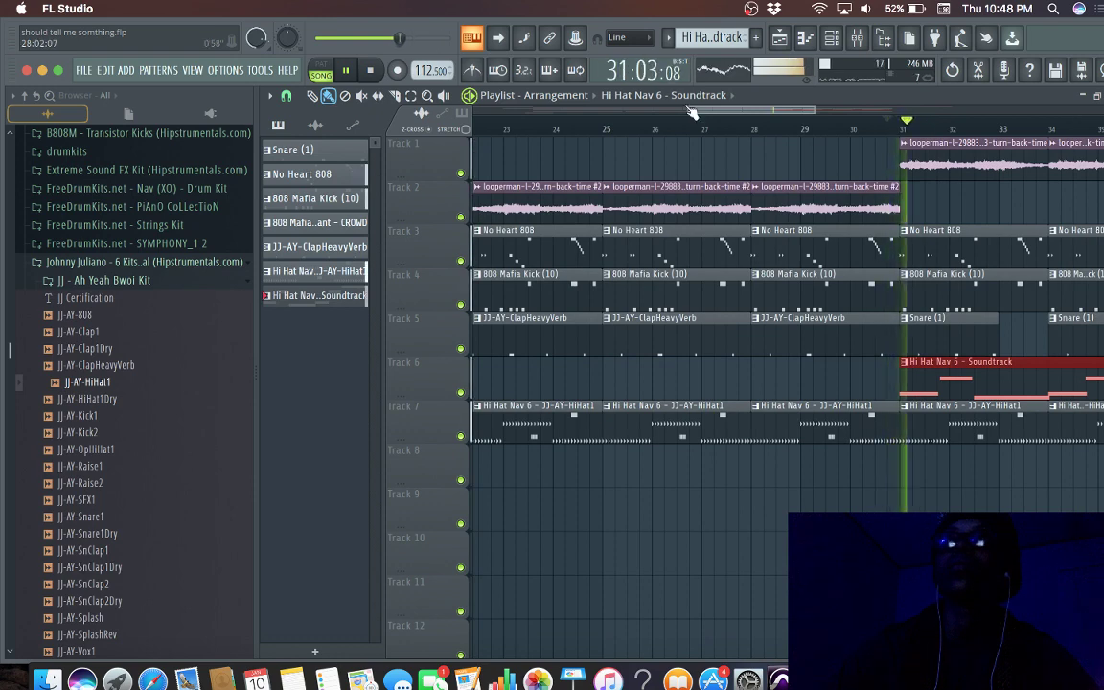
pyautogui.moveTo(699, 115); pyautogui.dragTo(832, 101)
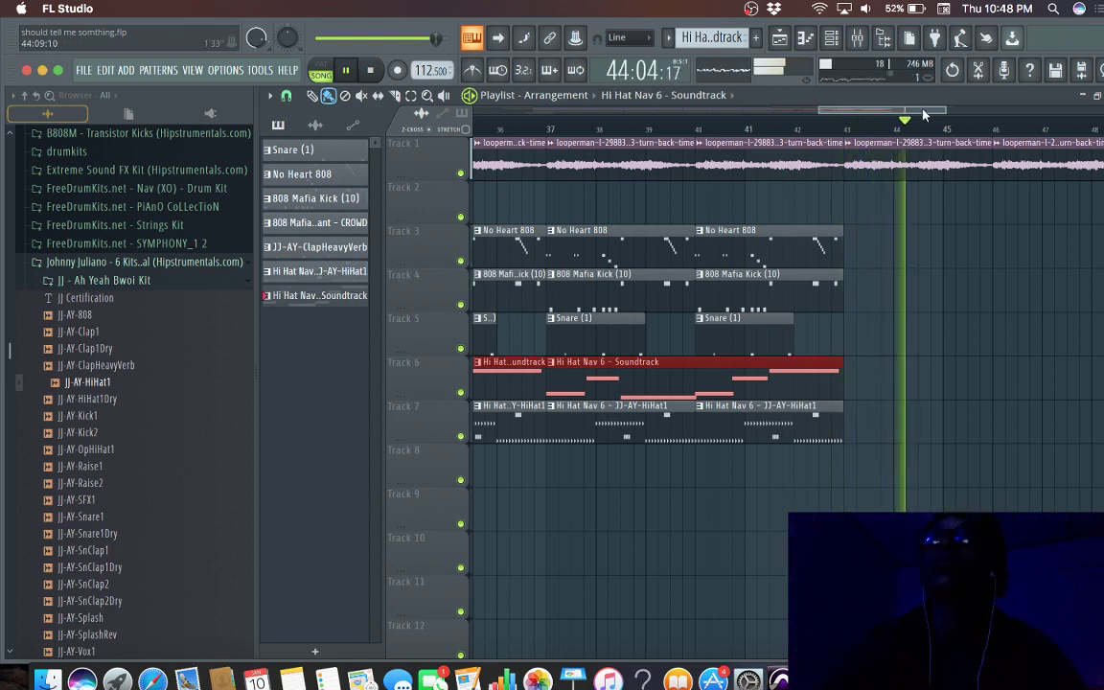
pyautogui.moveTo(952, 113); pyautogui.dragTo(517, 99)
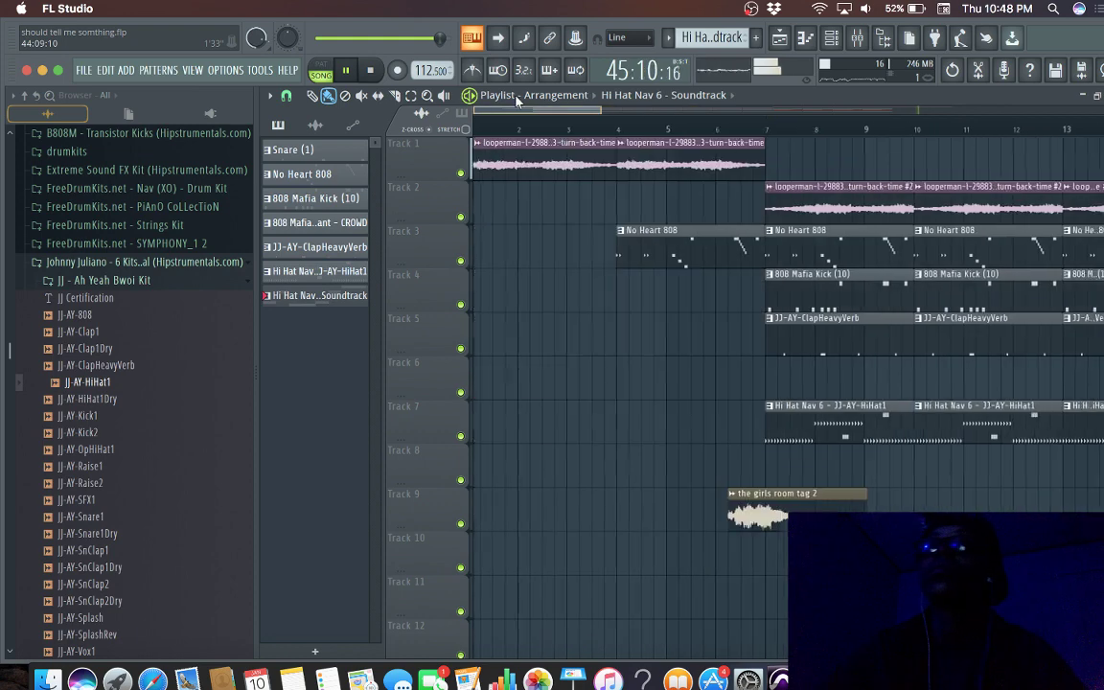
pyautogui.click(730, 128)
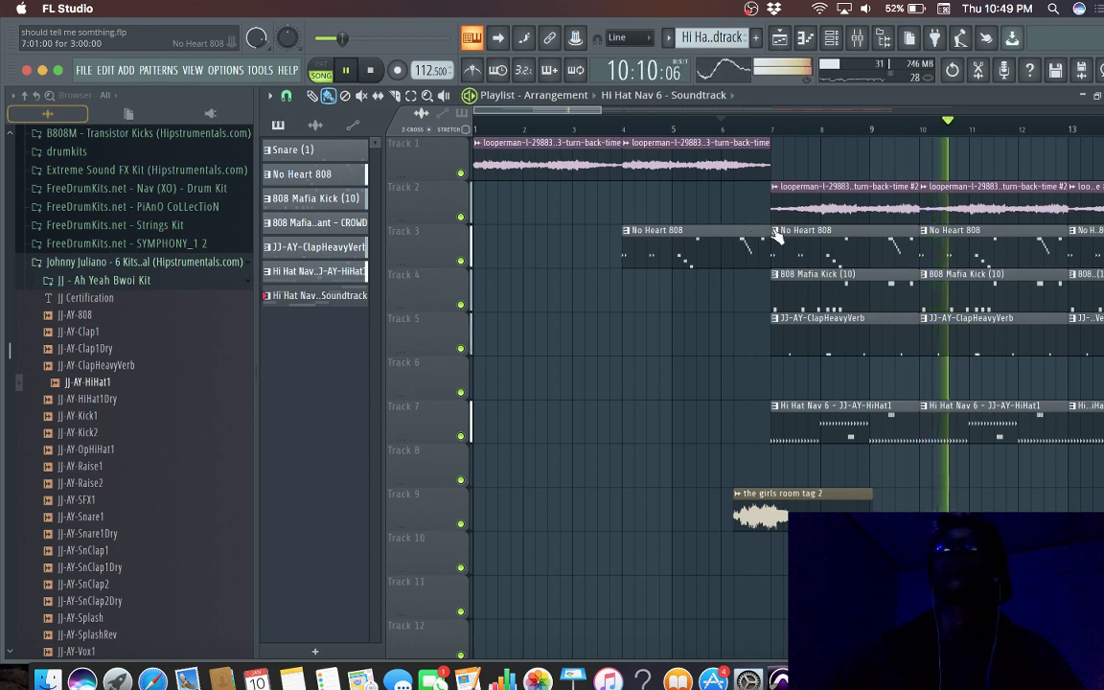
# Step: Save the project and switch to OBS
pyautogui.press('super+s')
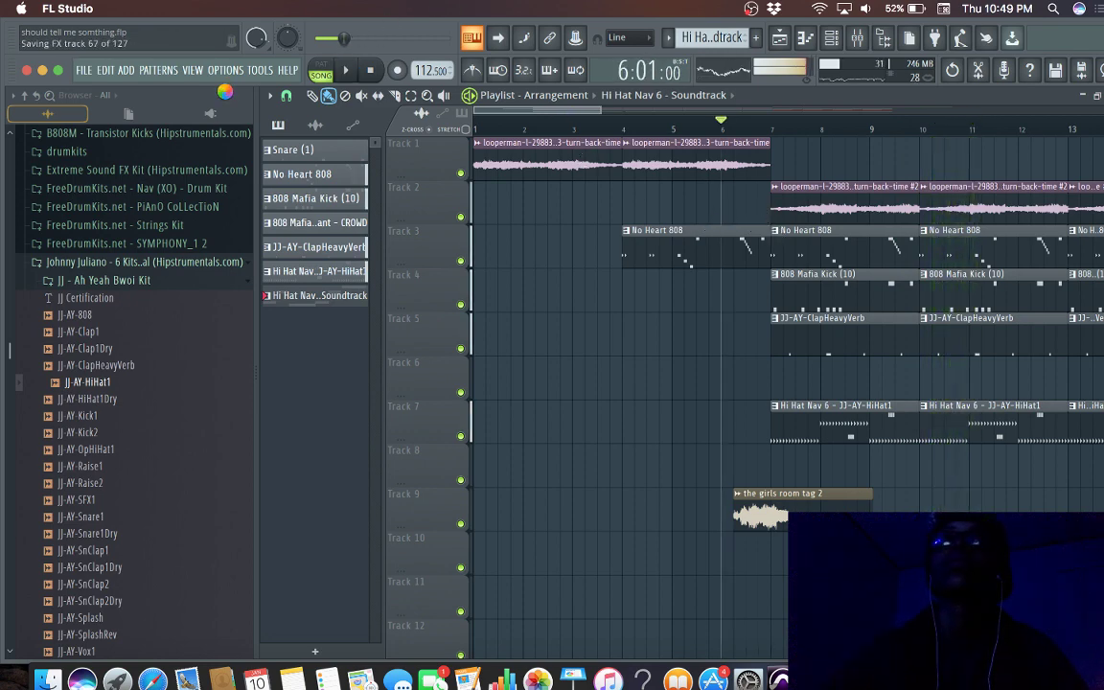
pyautogui.click(84, 71)
pyautogui.click(124, 141)
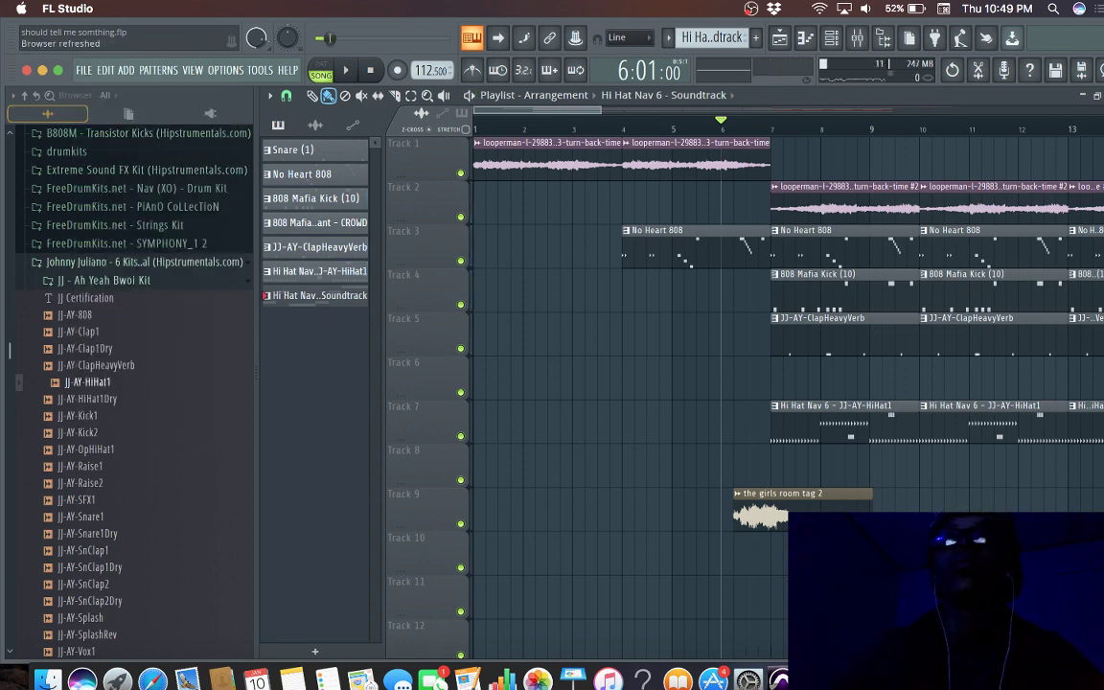
pyautogui.press('super+Tab')
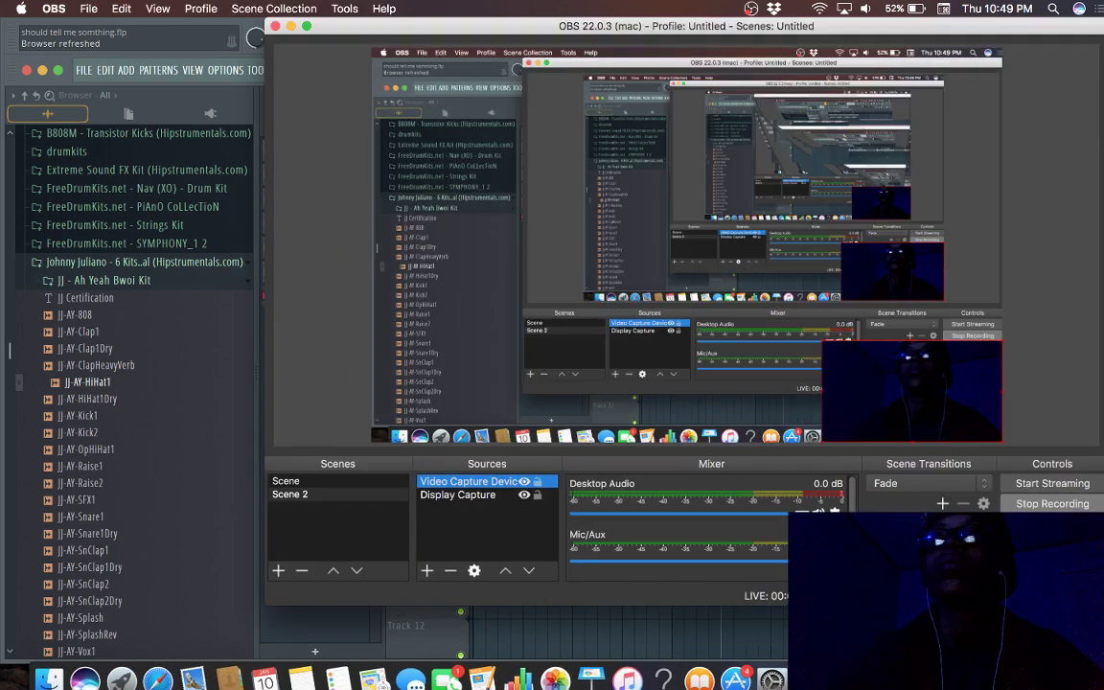